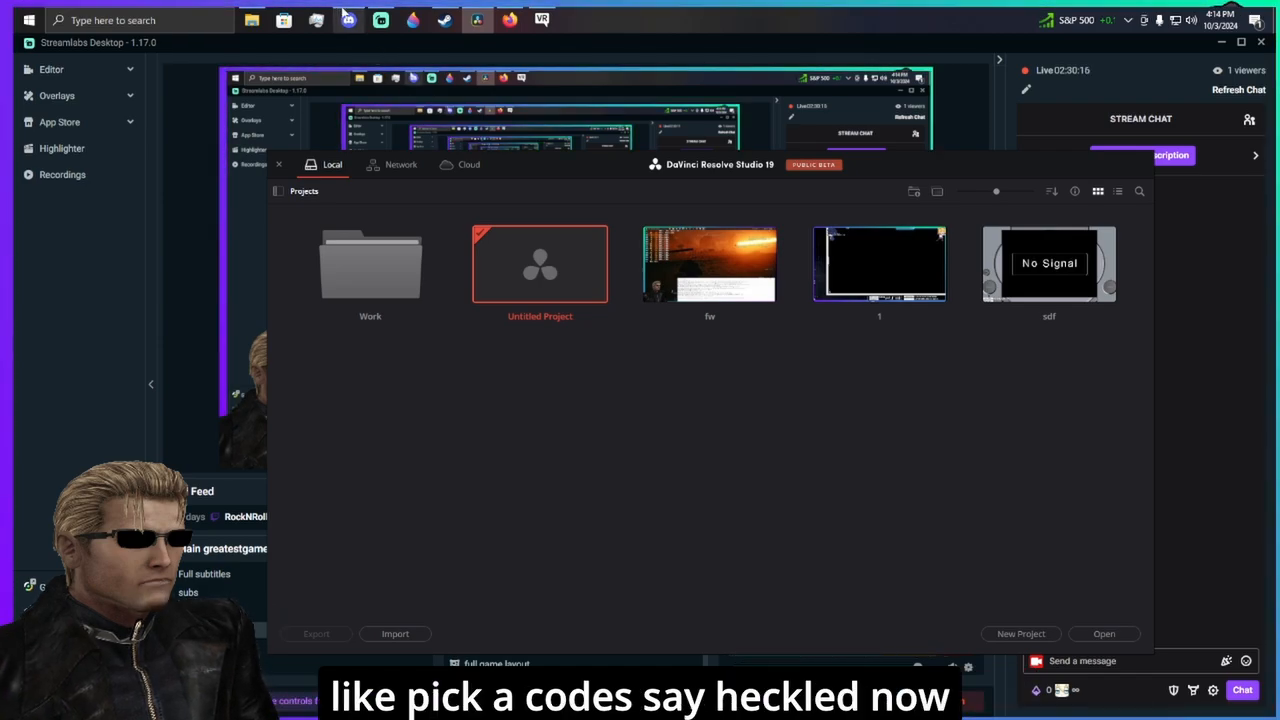
# - Bring Streamlabs Desktop to the front and raise the Desktop Audio level to -4.7 dB
pyautogui.moveTo(346, 20)
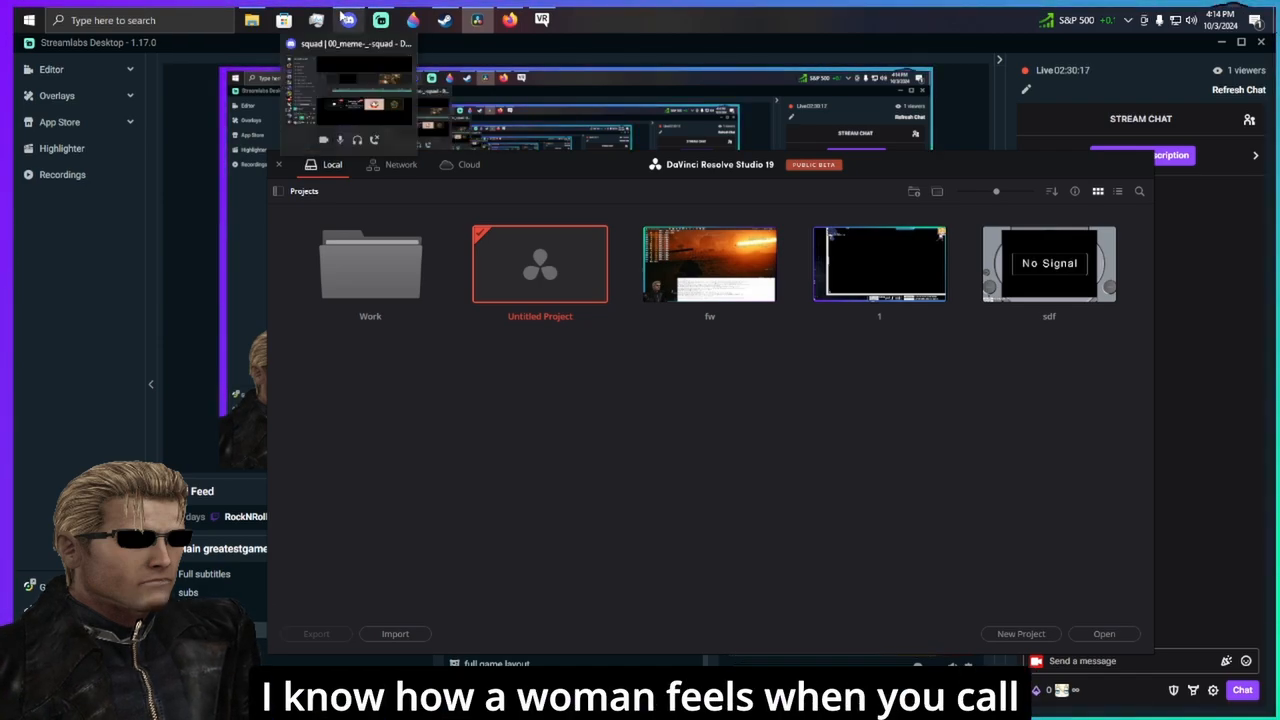
pyautogui.click(1169, 401)
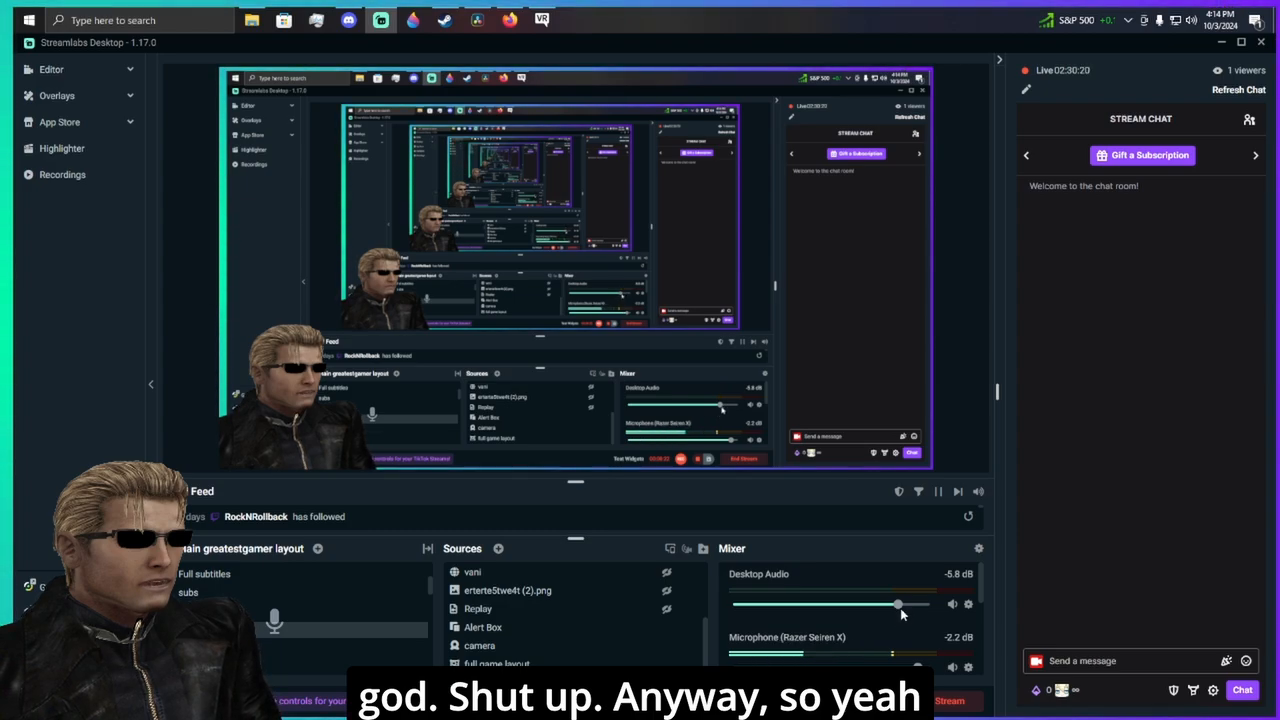
pyautogui.moveTo(899, 605); pyautogui.dragTo(905, 605)
# - Switch to DaVinci Resolve and move the Project Manager window up, clear of the Streamlabs audio mixer
pyautogui.click(477, 20)
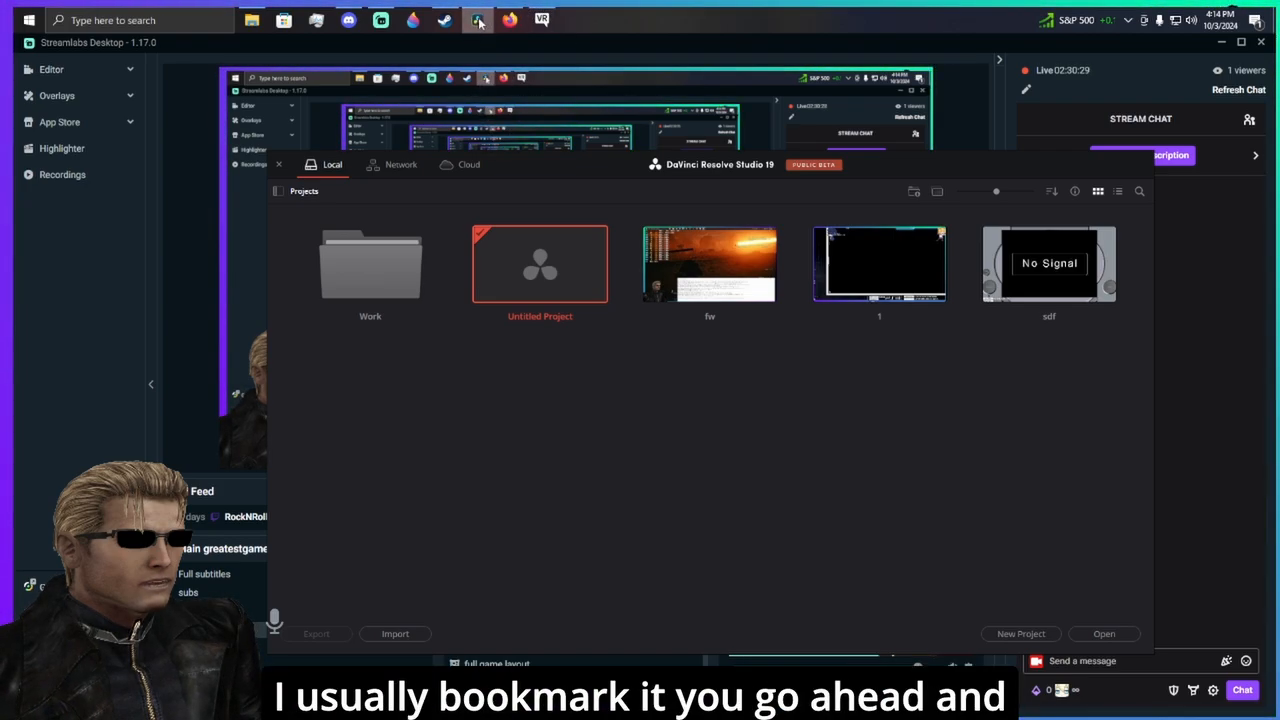
pyautogui.moveTo(480, 20)
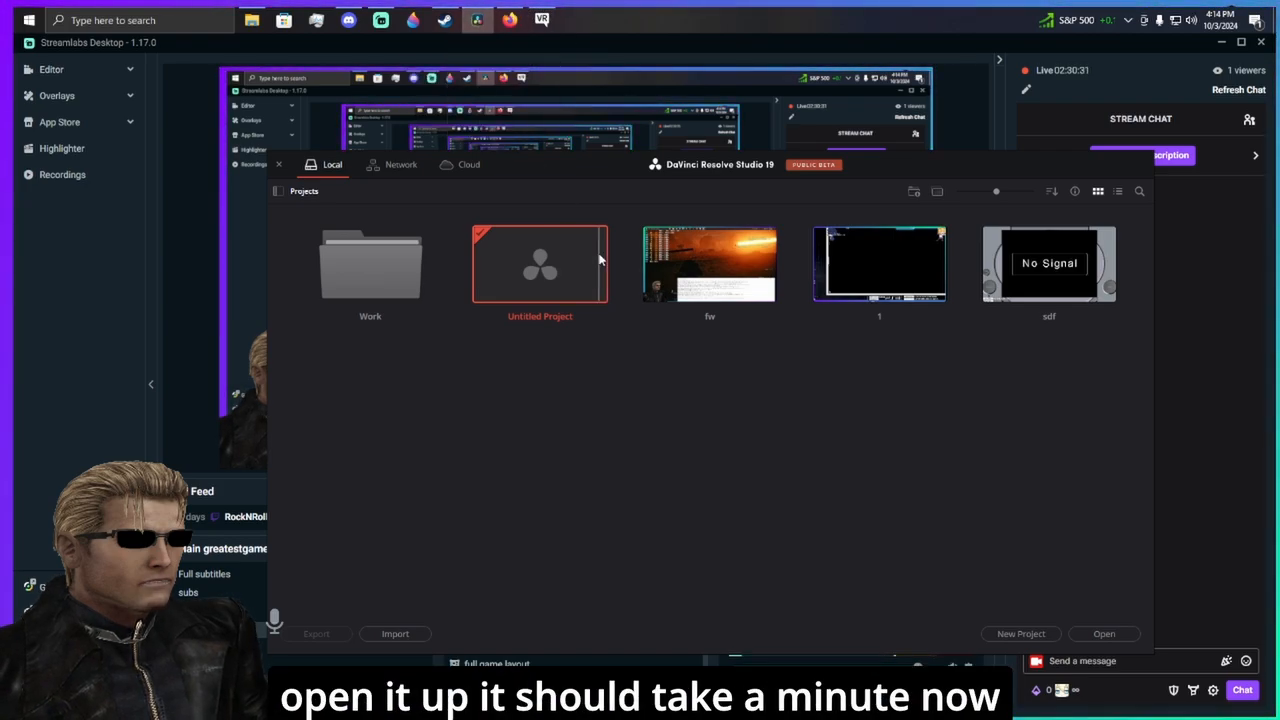
pyautogui.moveTo(608, 166); pyautogui.dragTo(492, 80)
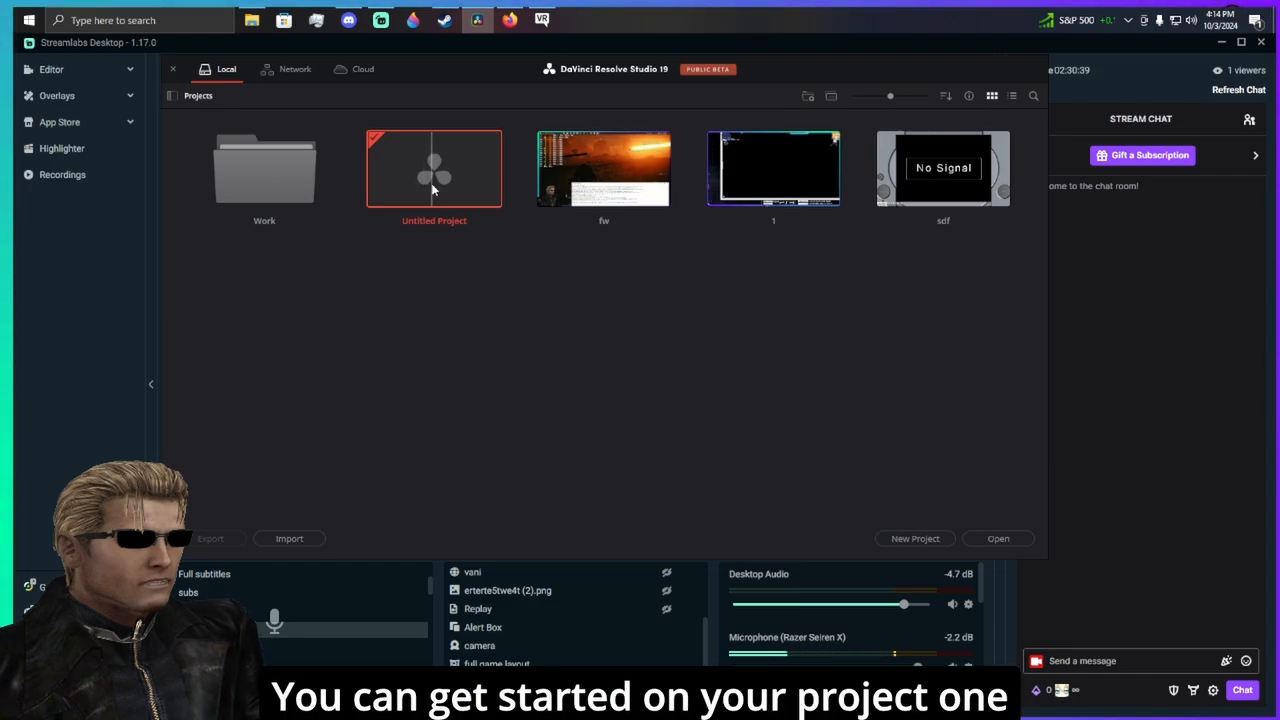
# - Show the project libraries list in the Project Manager and hide it again
pyautogui.click(171, 96)
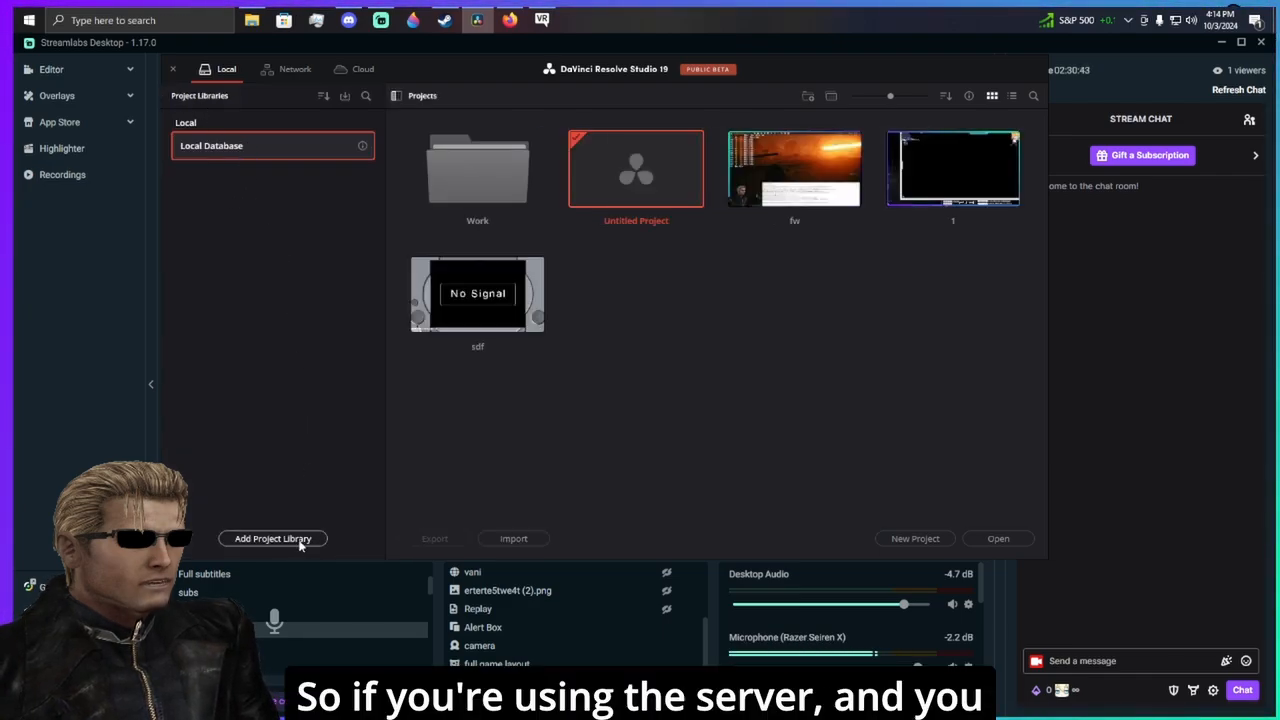
pyautogui.click(396, 97)
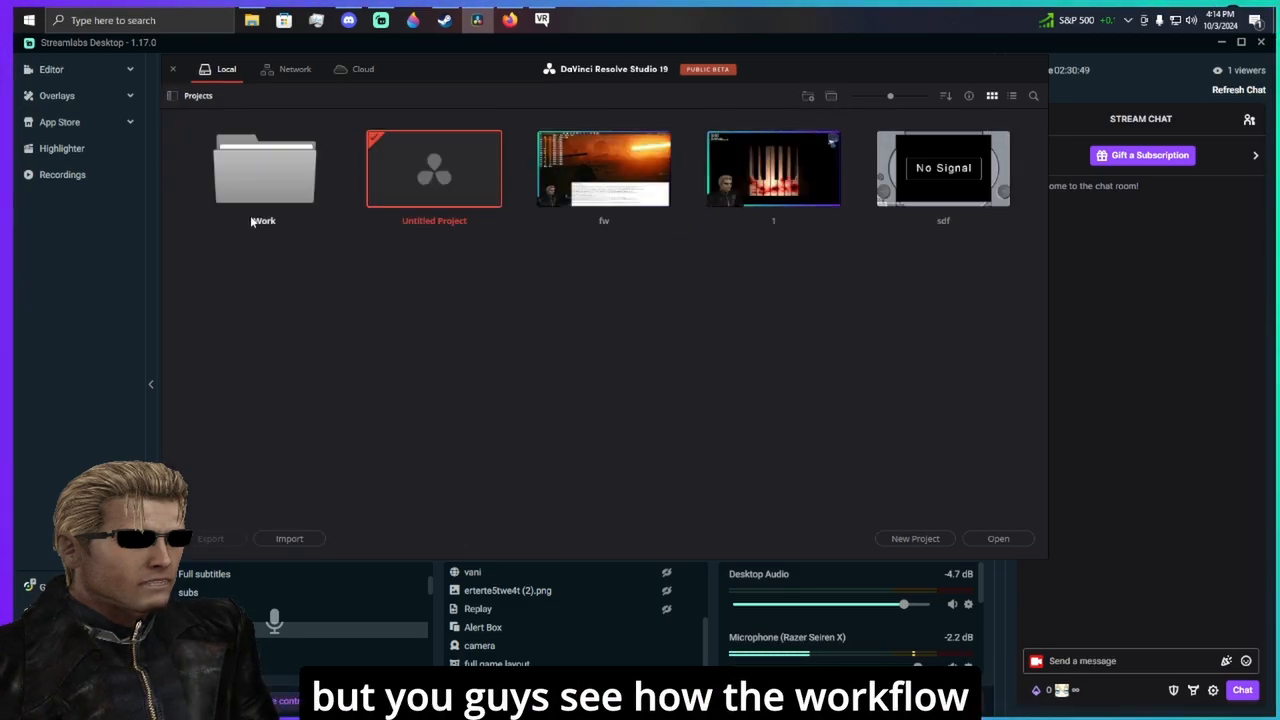
# - Create a project folder named "last projects" and move the projects fw and 1 into it
pyautogui.click(808, 97)
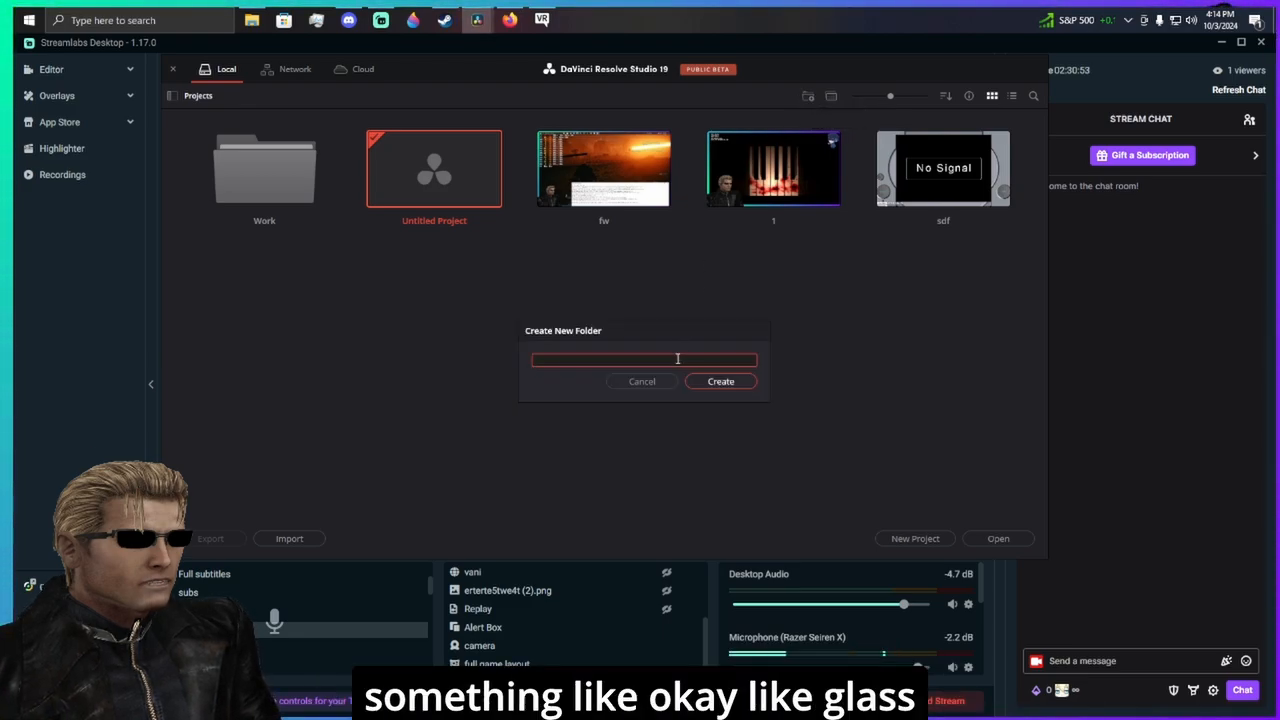
pyautogui.write('last p')
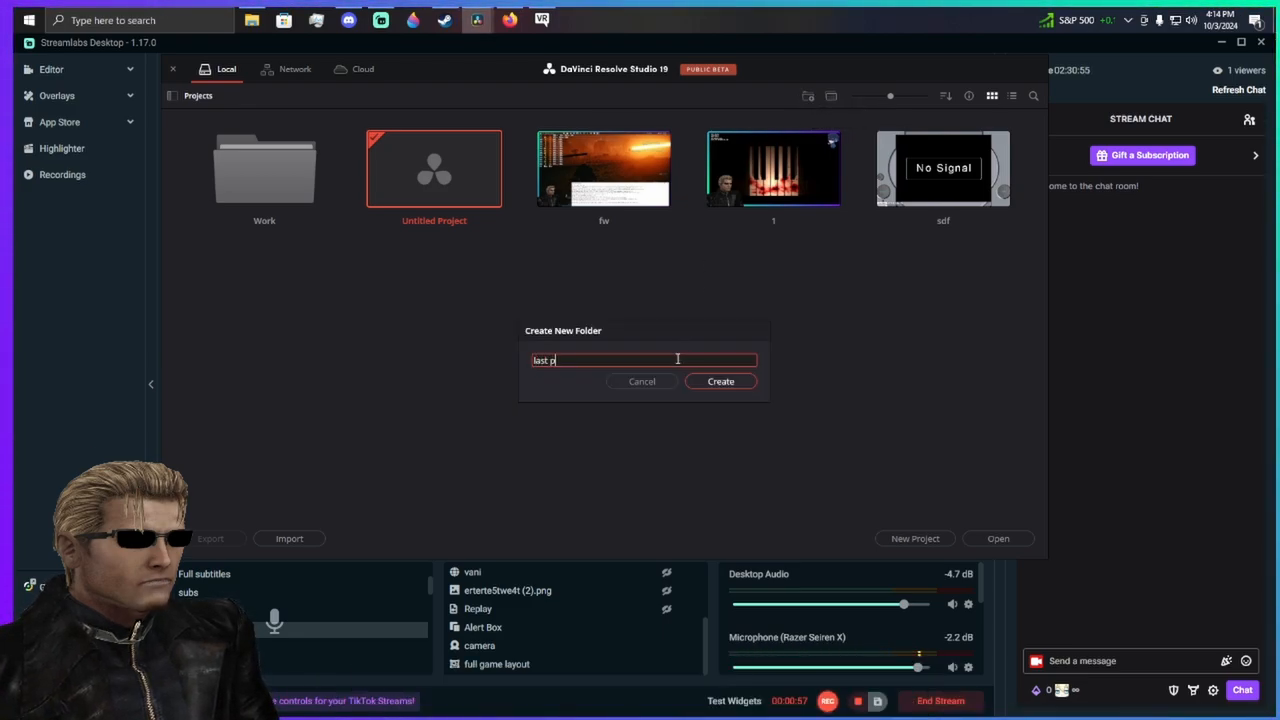
pyautogui.write('rojects')
pyautogui.press('Return')
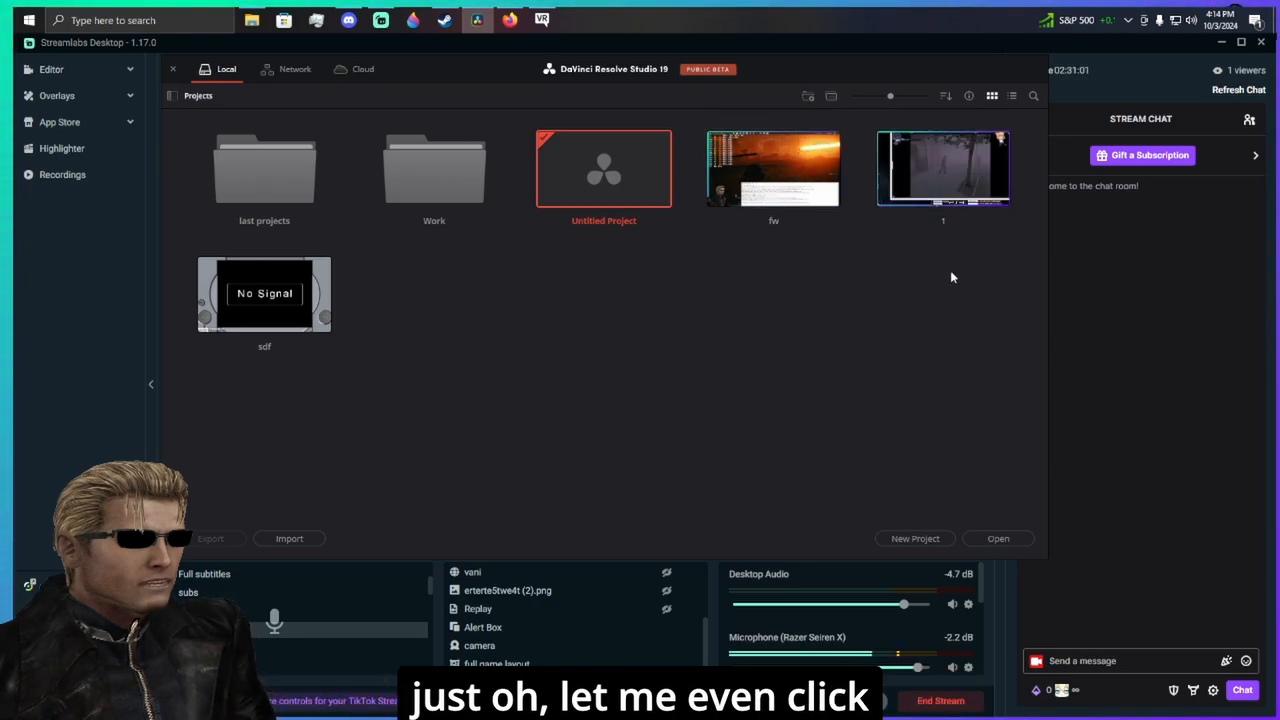
pyautogui.moveTo(947, 294); pyautogui.dragTo(260, 174)
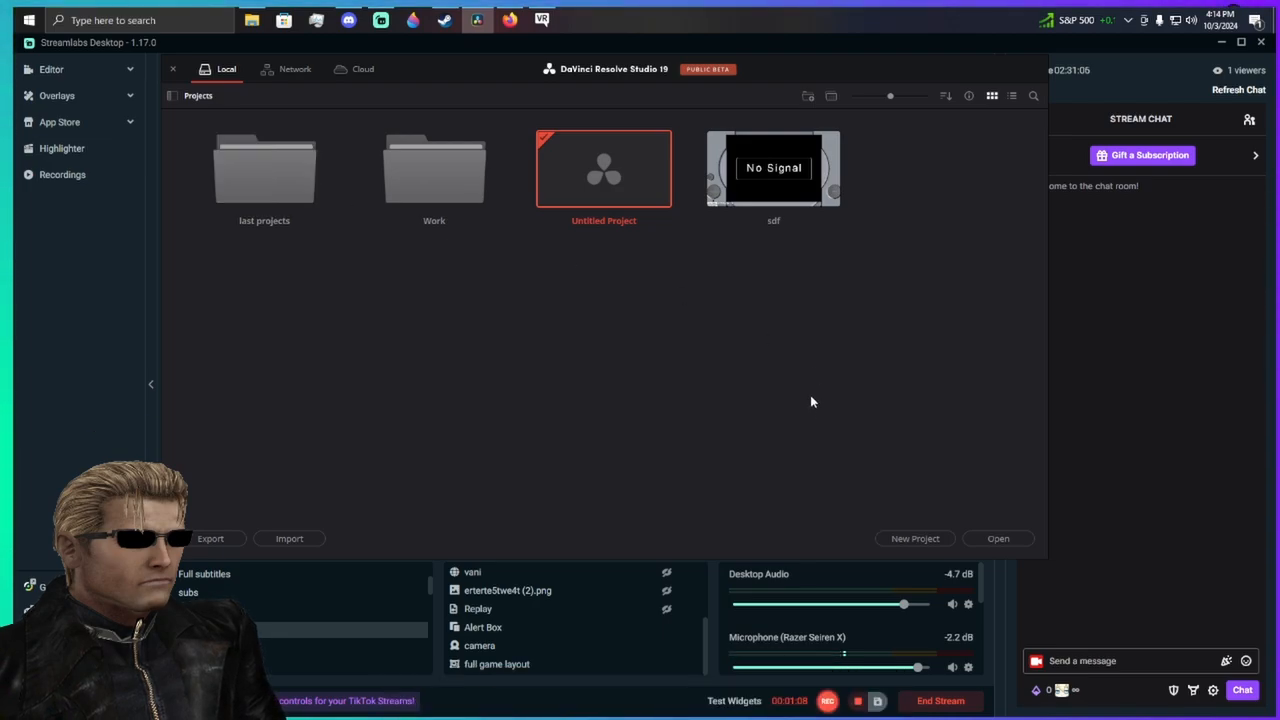
# - Open the last projects folder to view its contents, and return to the top-level Projects with the project libraries hidden
pyautogui.doubleClick(279, 196)
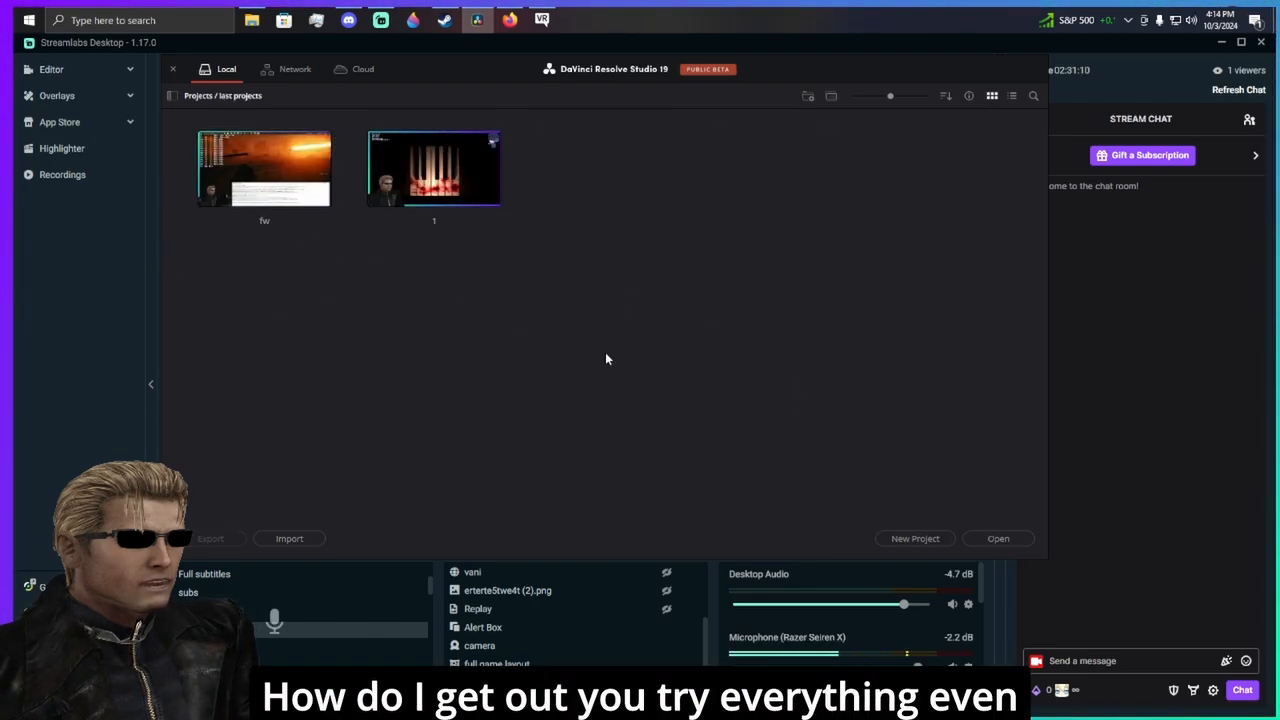
pyautogui.click(172, 95)
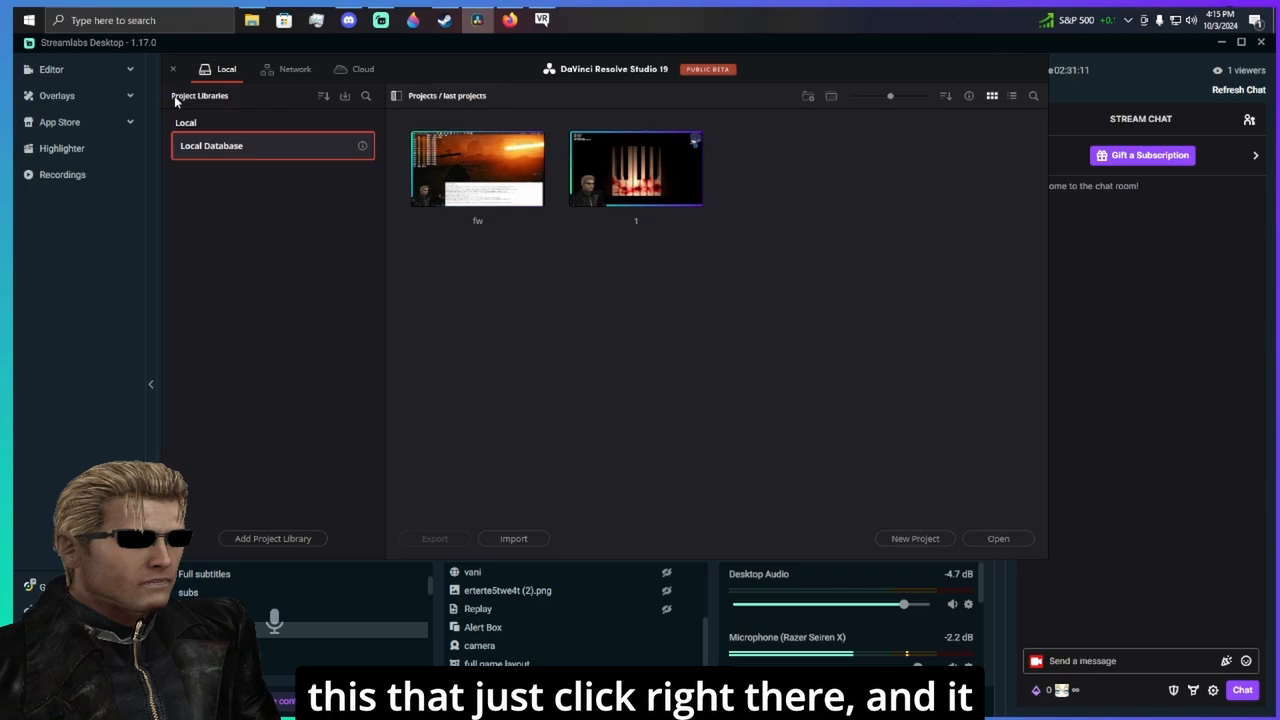
pyautogui.click(418, 96)
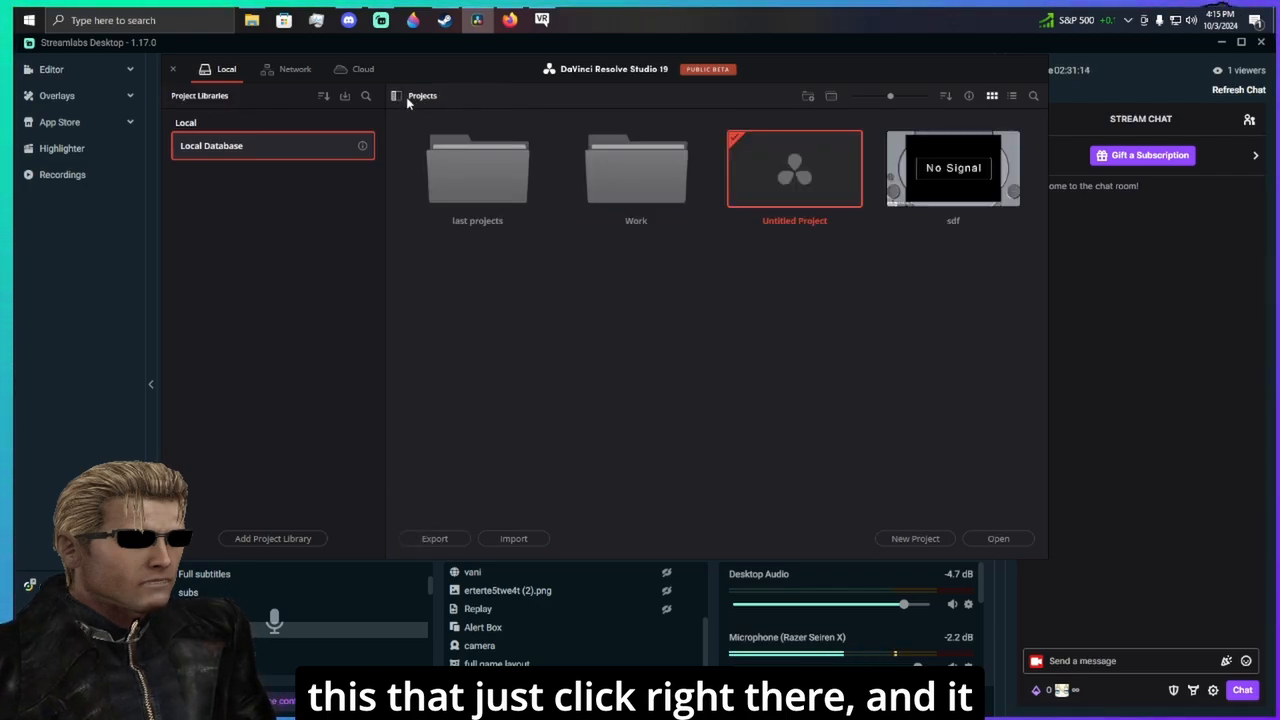
pyautogui.click(396, 97)
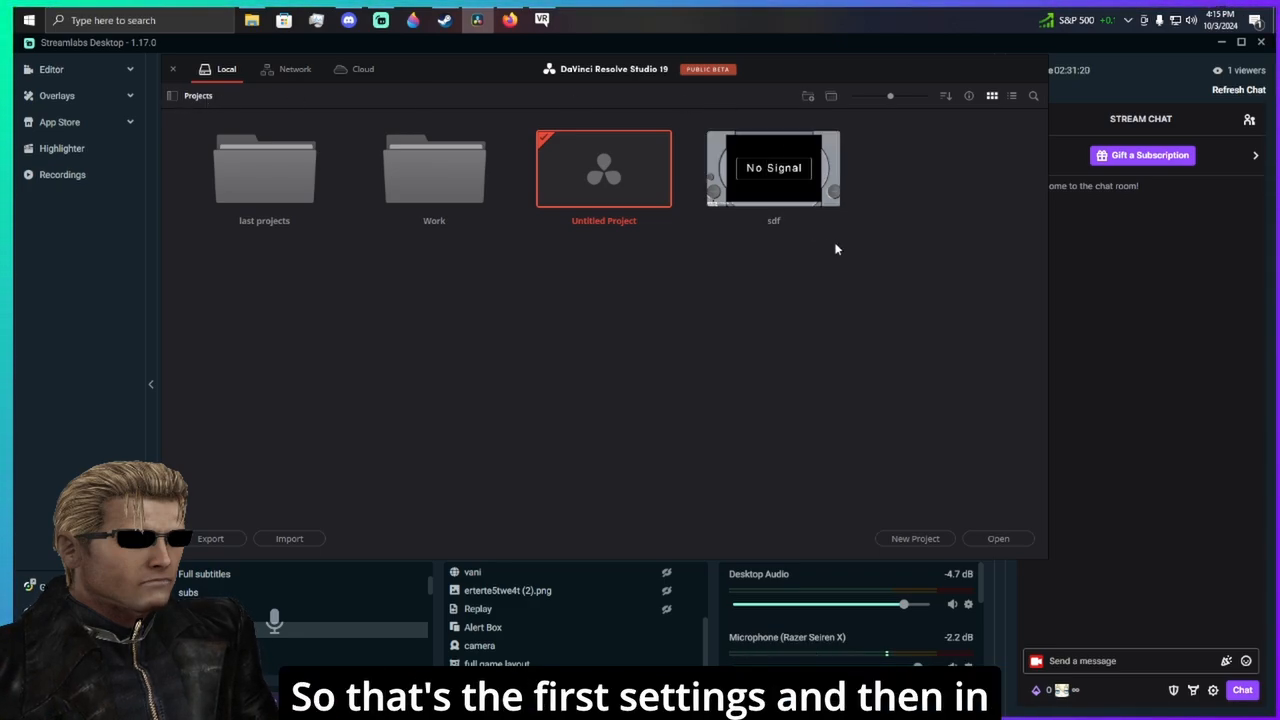
# - Apply the Date Modified sort order to the projects, and change the sorting to Frame Rate
pyautogui.click(945, 96)
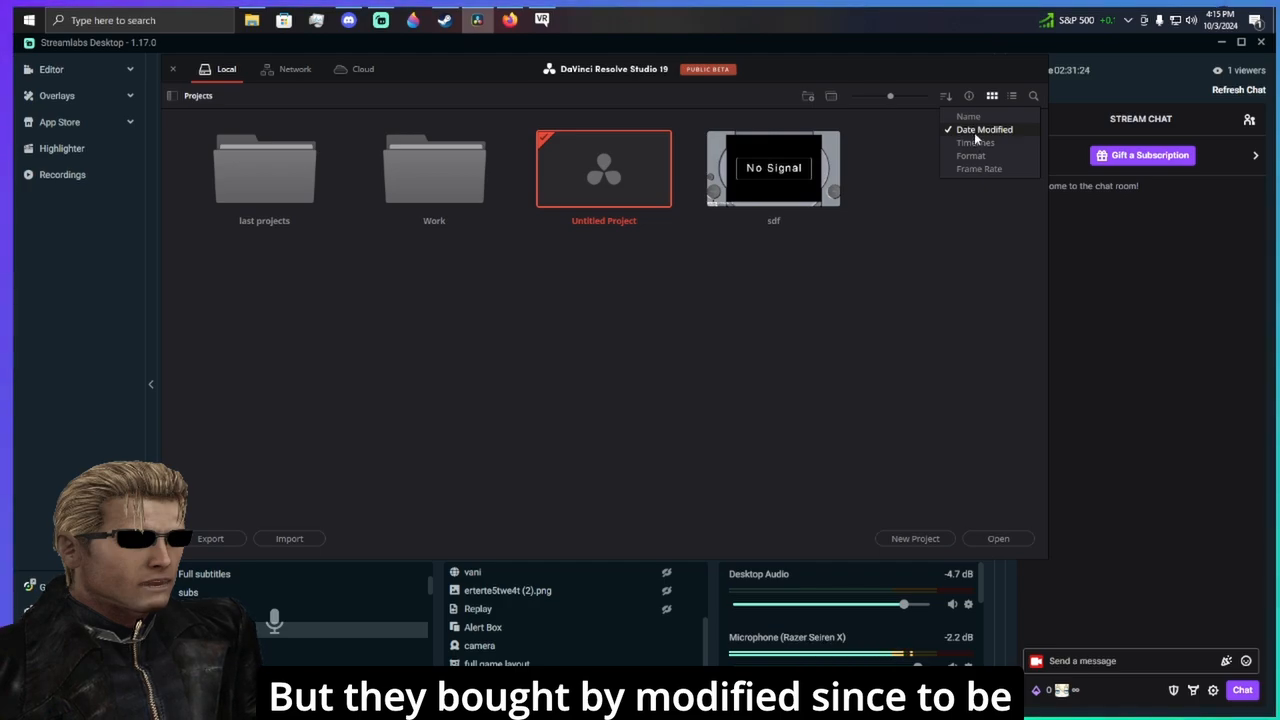
pyautogui.click(975, 131)
pyautogui.click(947, 98)
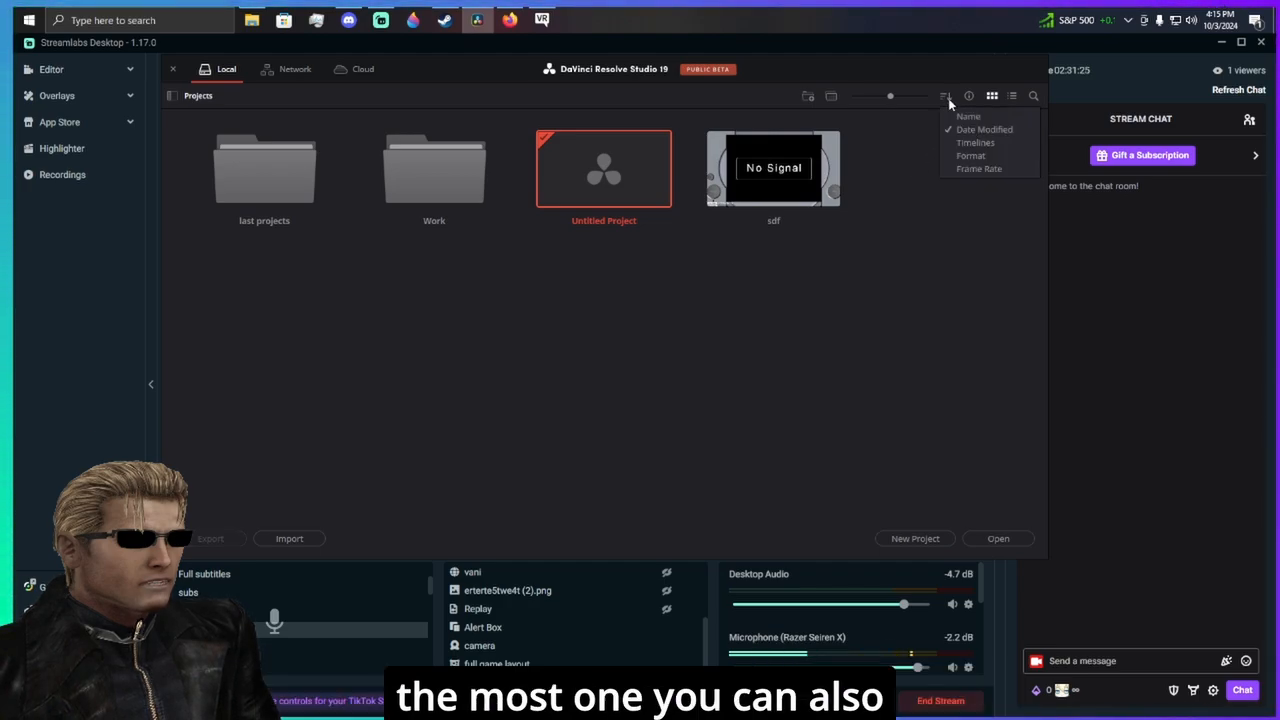
pyautogui.click(976, 170)
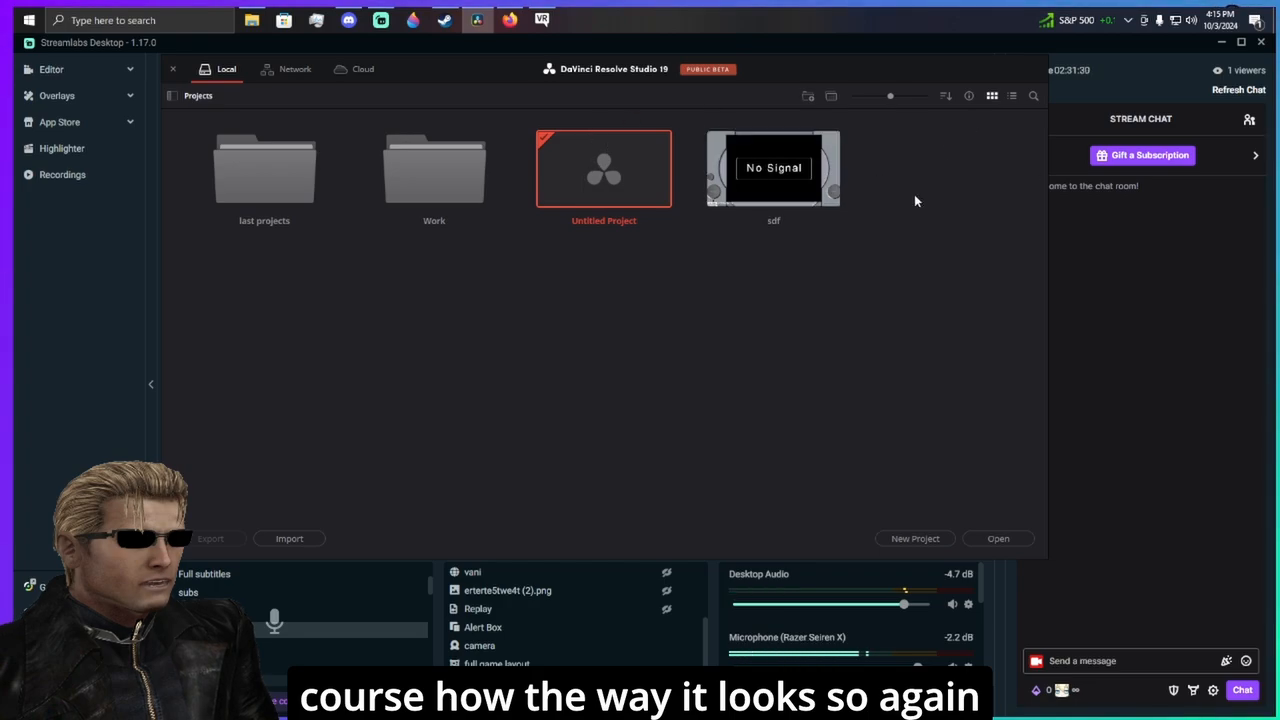
# - Create a new project named "Test"
pyautogui.click(915, 539)
pyautogui.press('BackSpace')
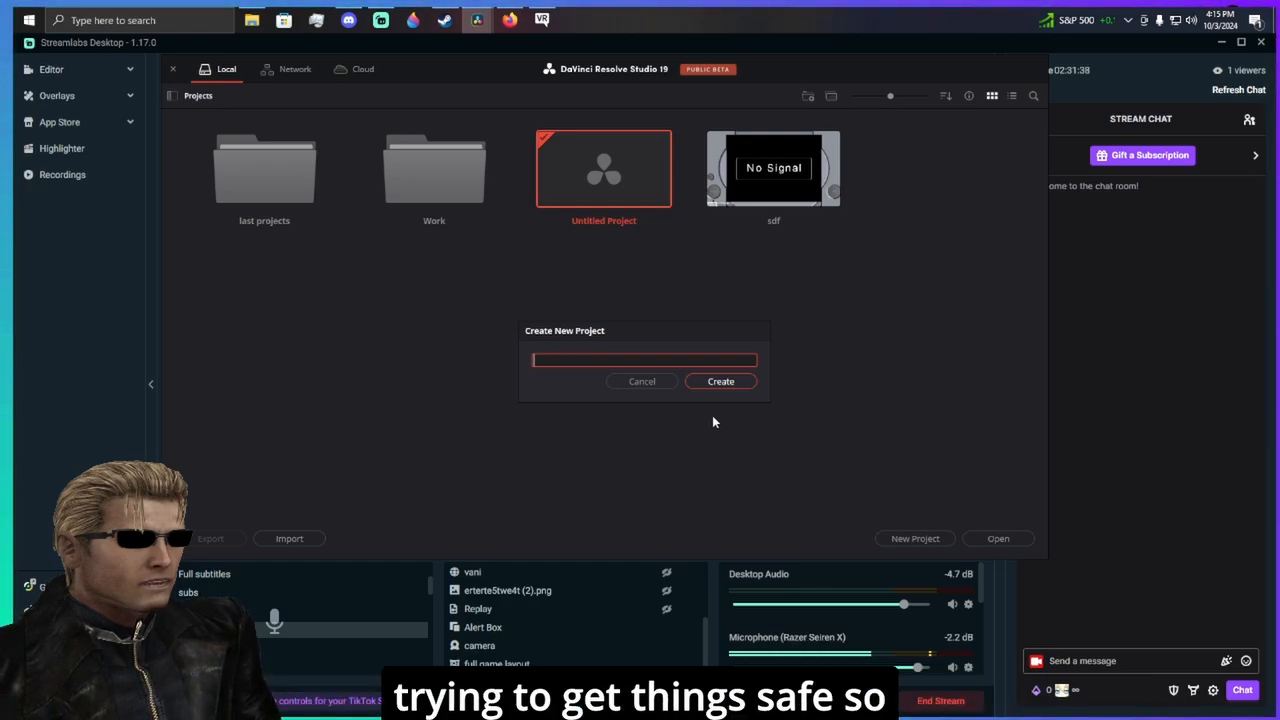
pyautogui.write('Test')
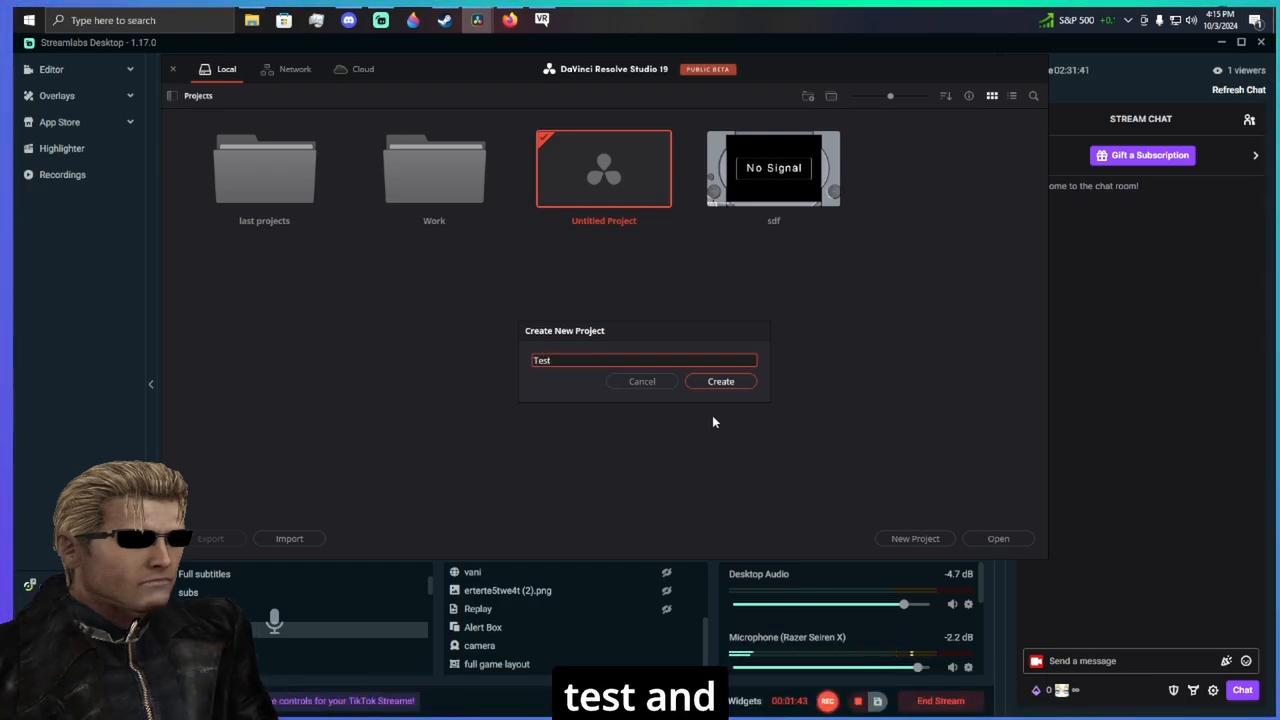
pyautogui.press('Return')
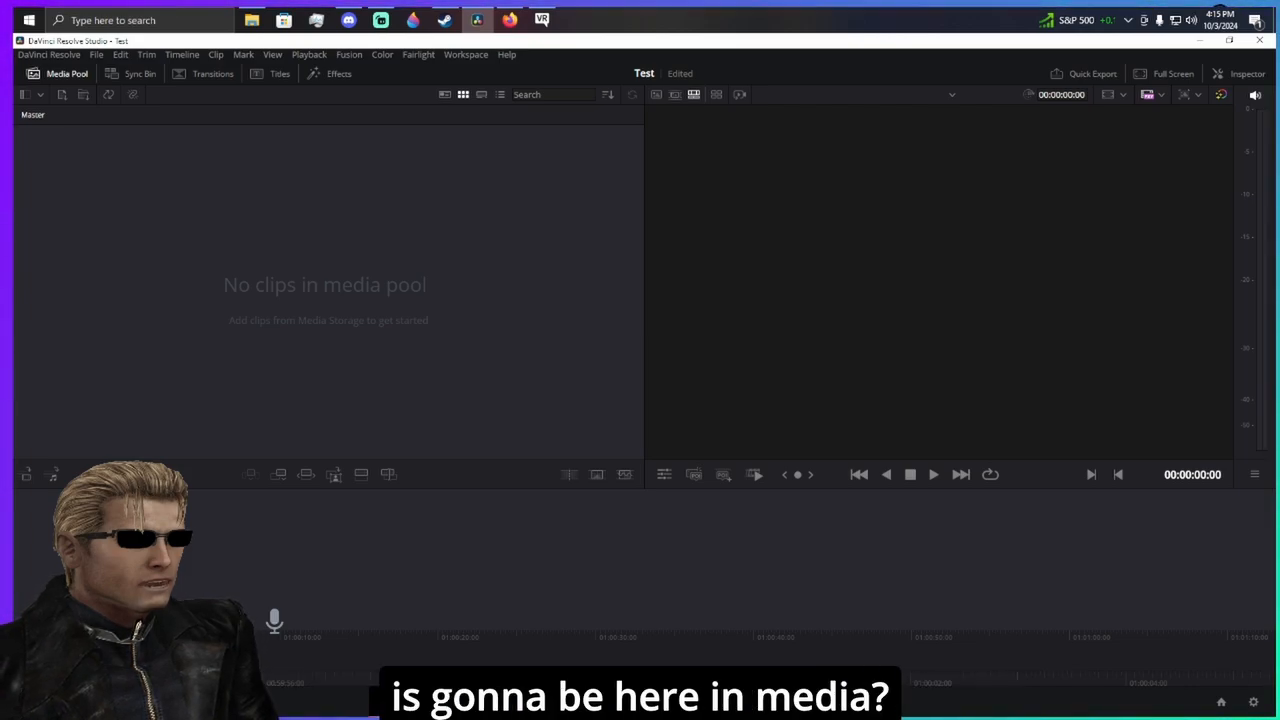
# - Go to the Media page and show the folders of the HDD BS (Z:) drive in the media storage
pyautogui.hotkey('shift', '2')
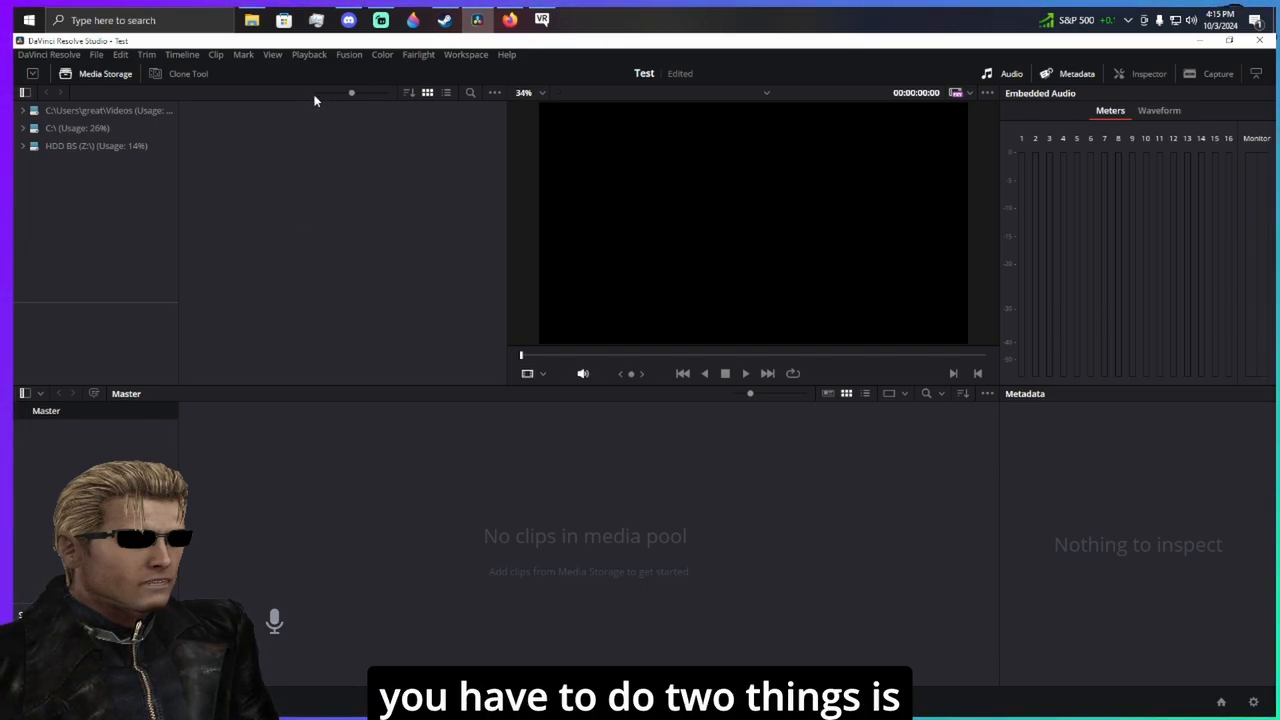
pyautogui.click(56, 57)
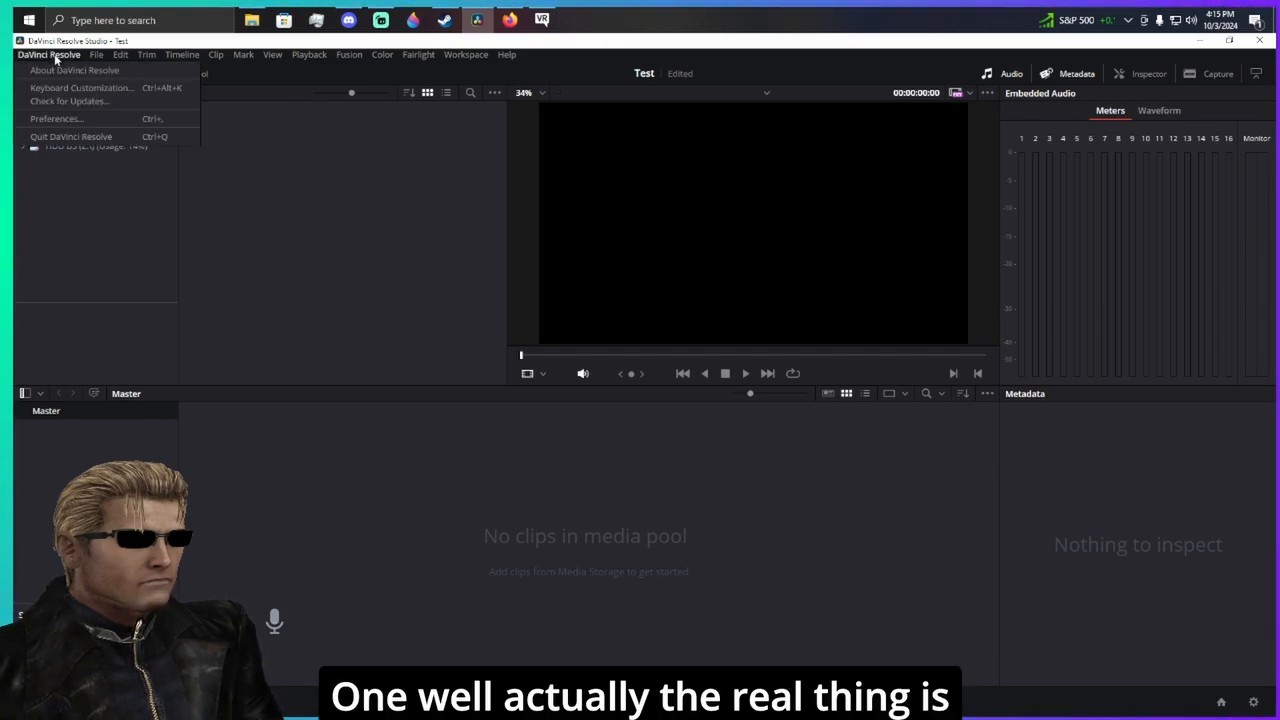
pyautogui.click(326, 246)
pyautogui.click(27, 147)
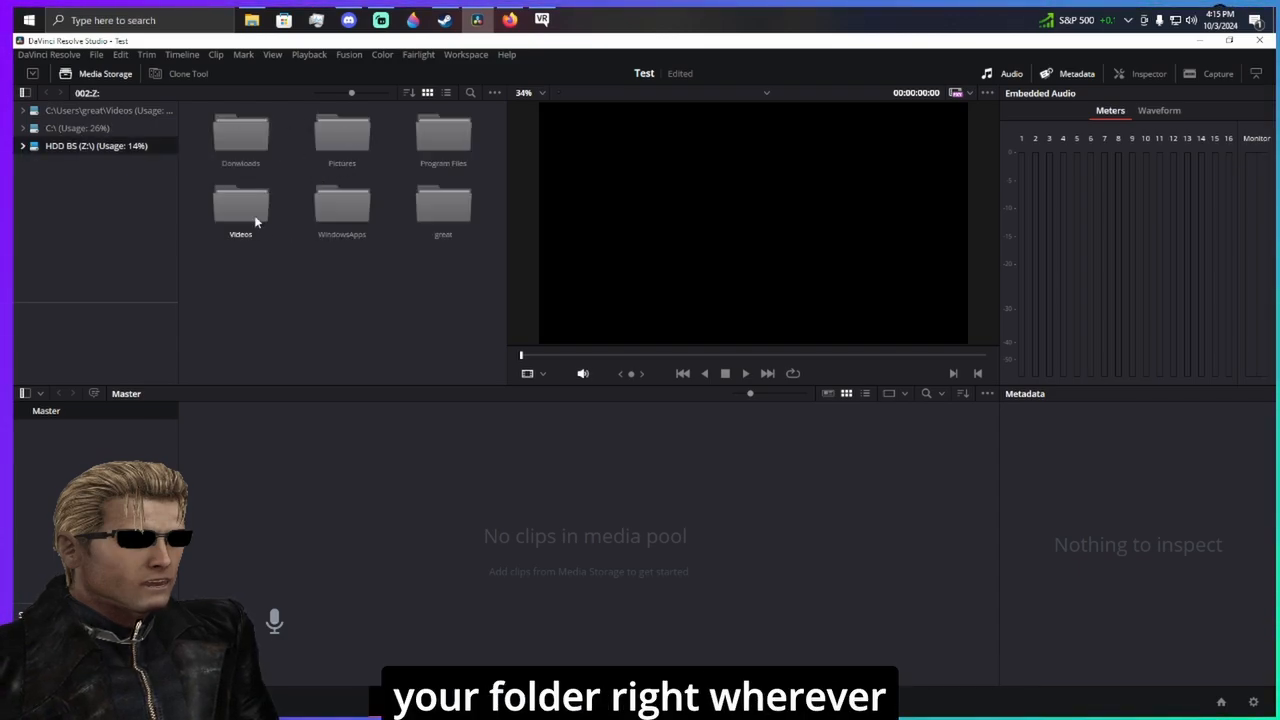
pyautogui.click(251, 20)
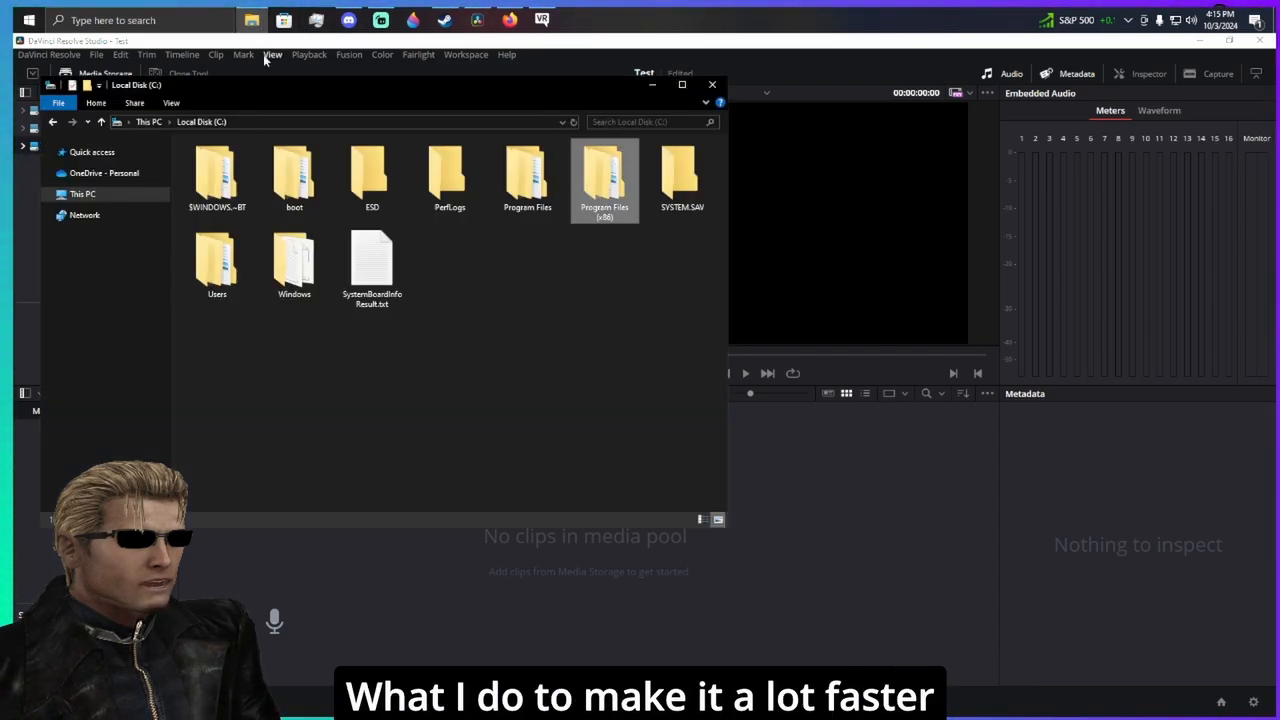
pyautogui.click(84, 194)
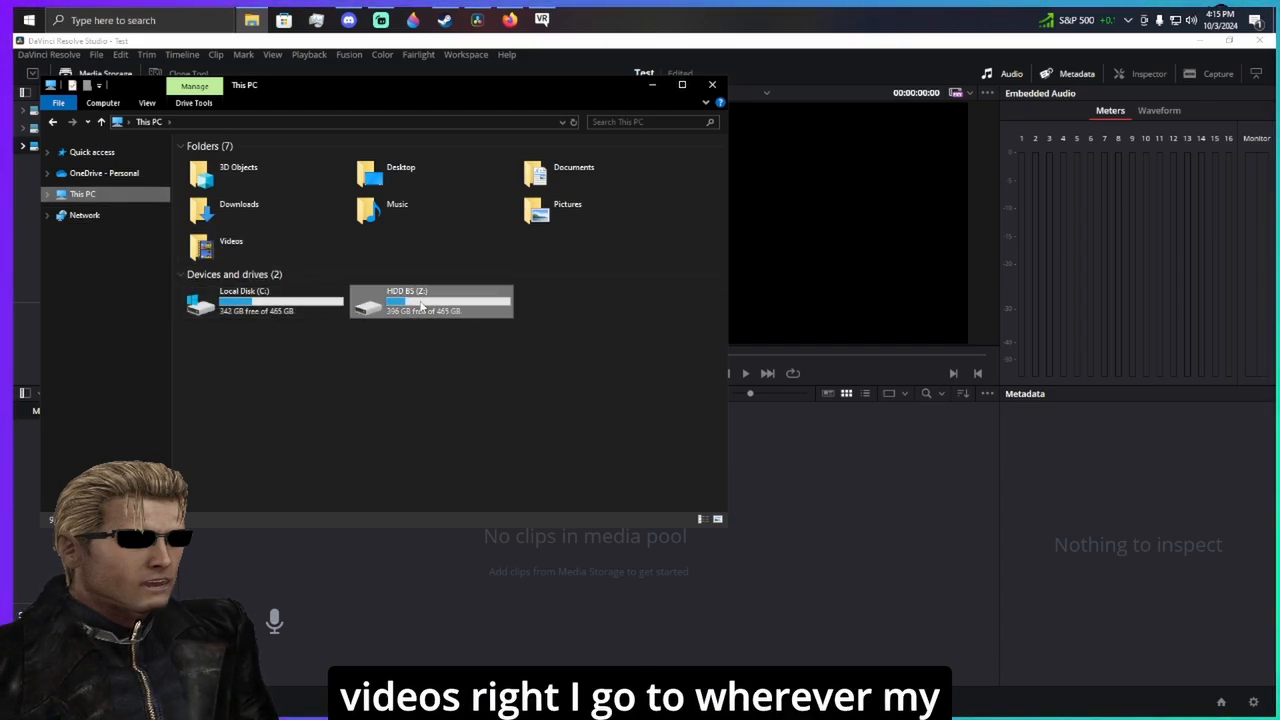
pyautogui.doubleClick(226, 250)
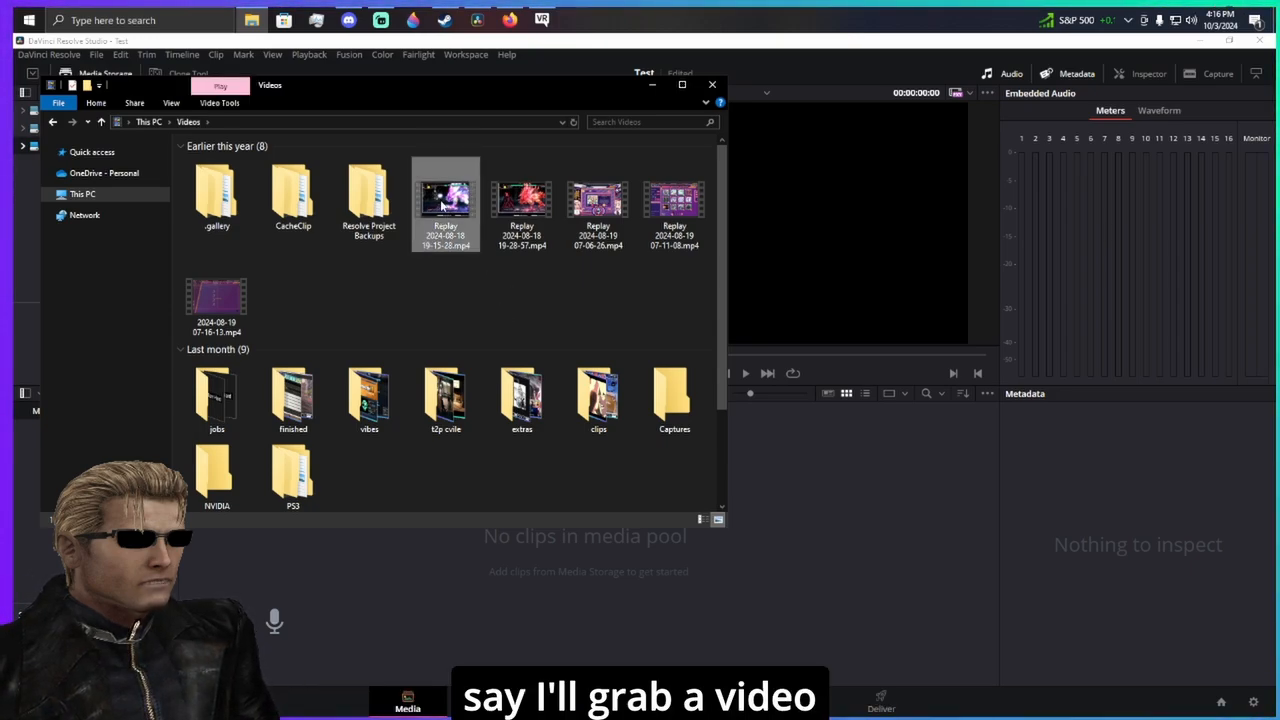
pyautogui.moveTo(443, 204); pyautogui.dragTo(770, 555)
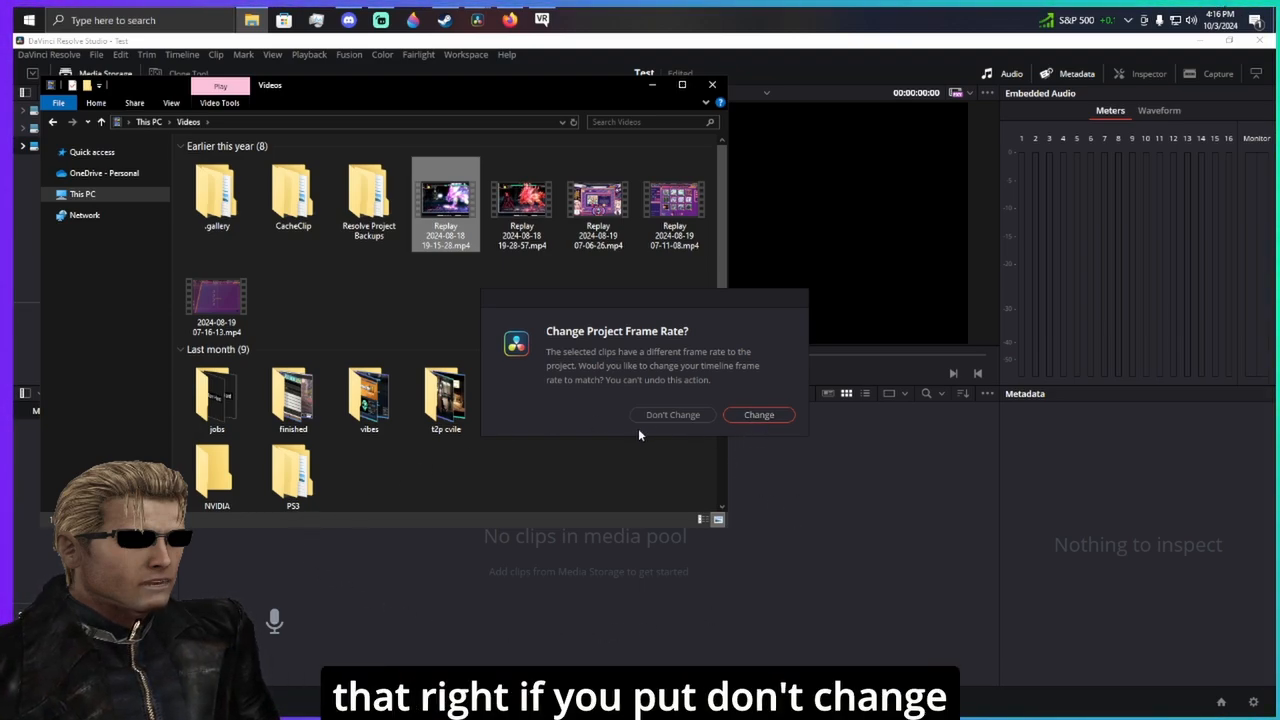
pyautogui.click(760, 417)
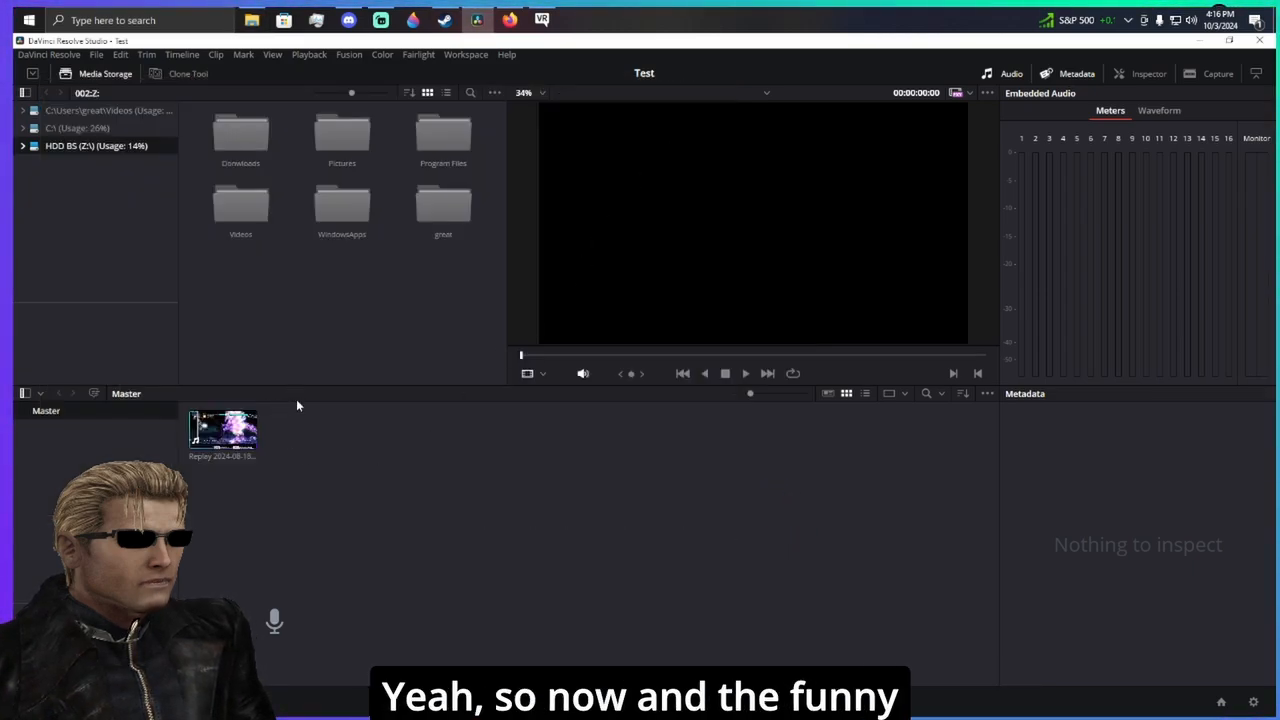
# - Preview the imported replay clip in the source viewer
pyautogui.click(222, 440)
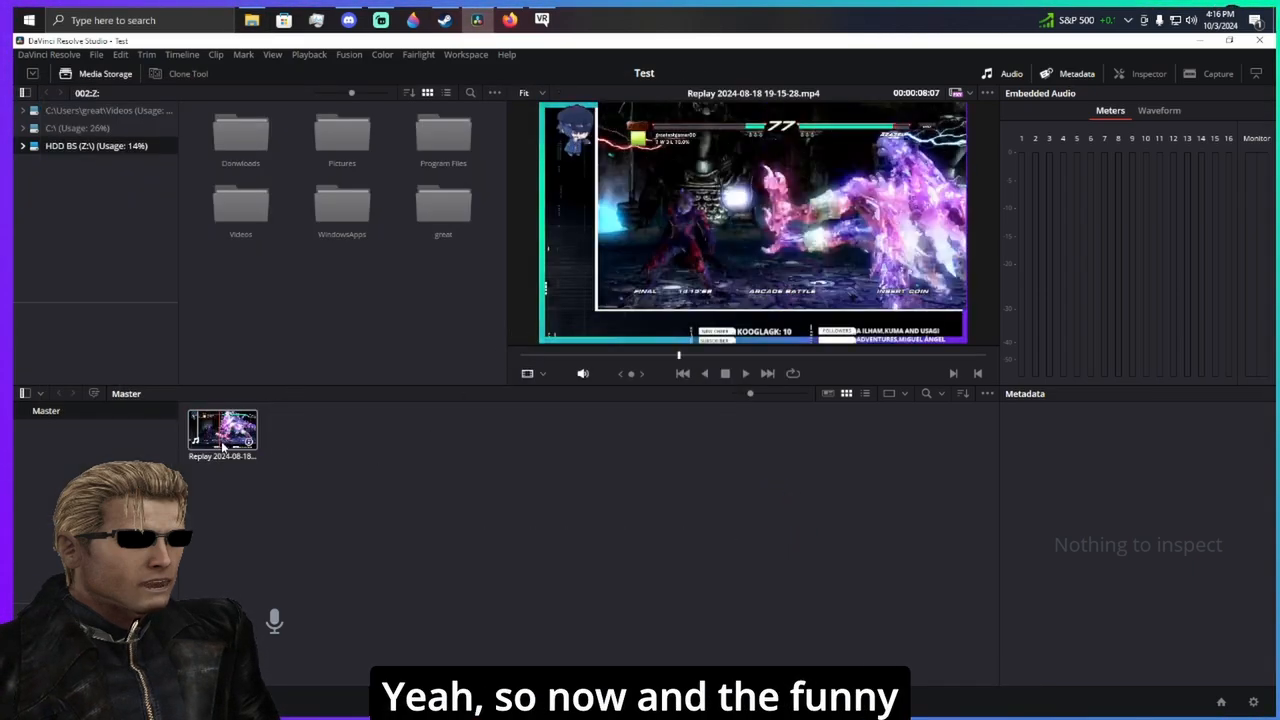
pyautogui.click(368, 467)
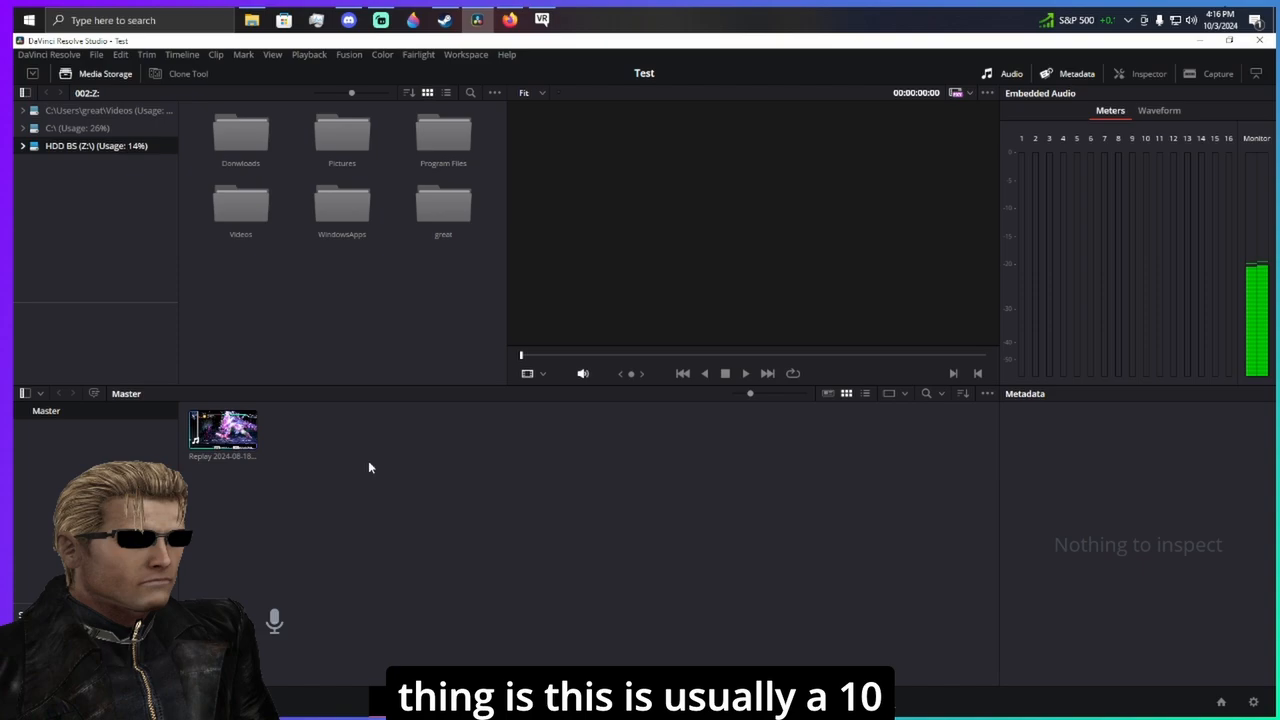
pyautogui.click(250, 440)
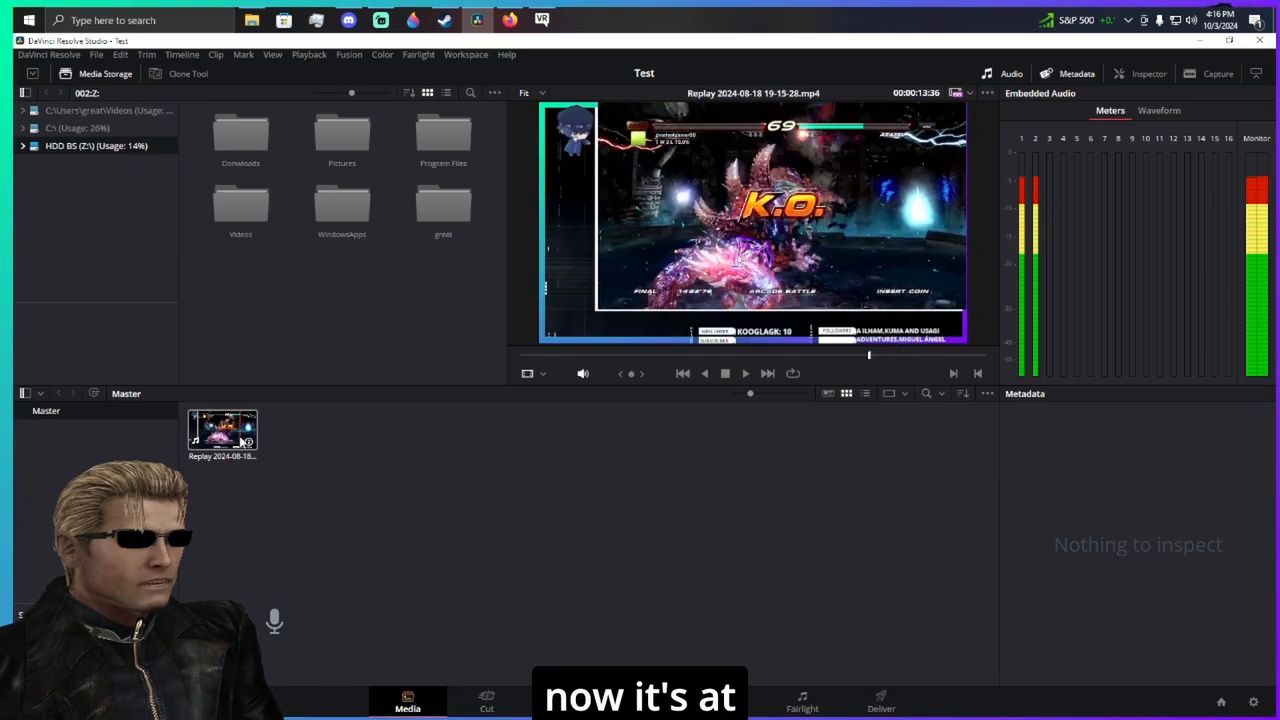
pyautogui.rightClick(243, 441)
pyautogui.click(638, 488)
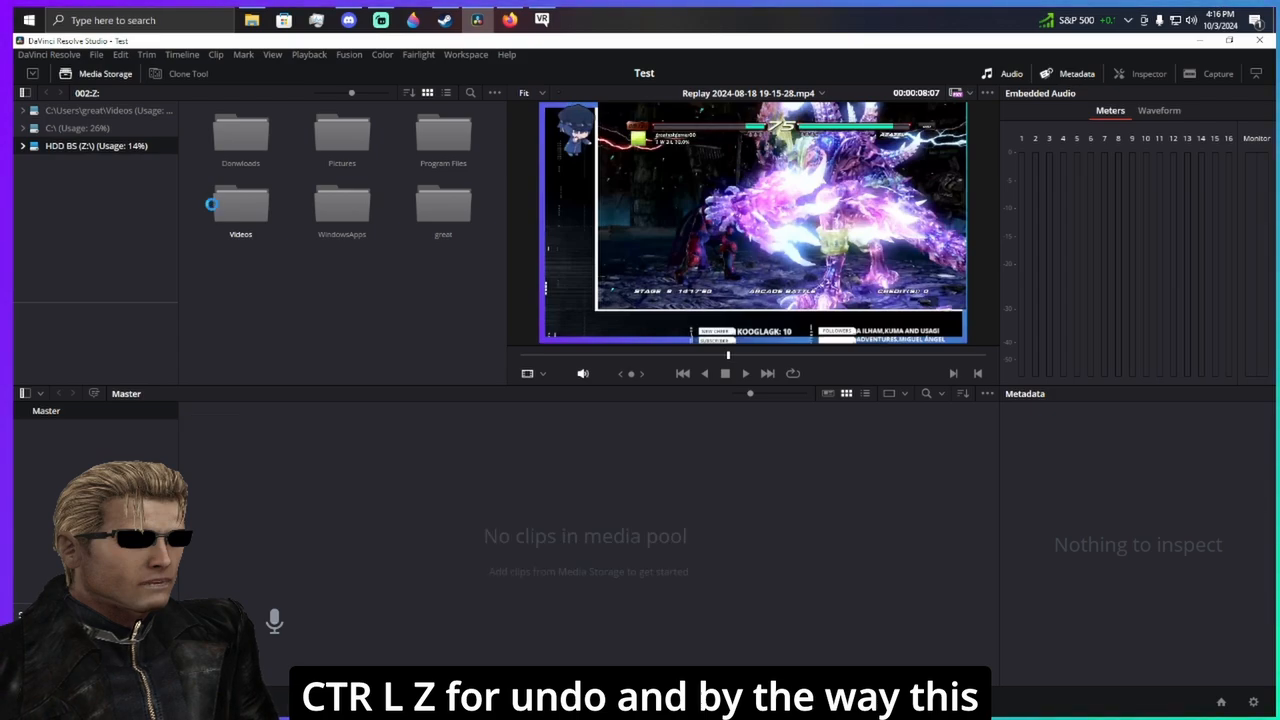
pyautogui.click(251, 20)
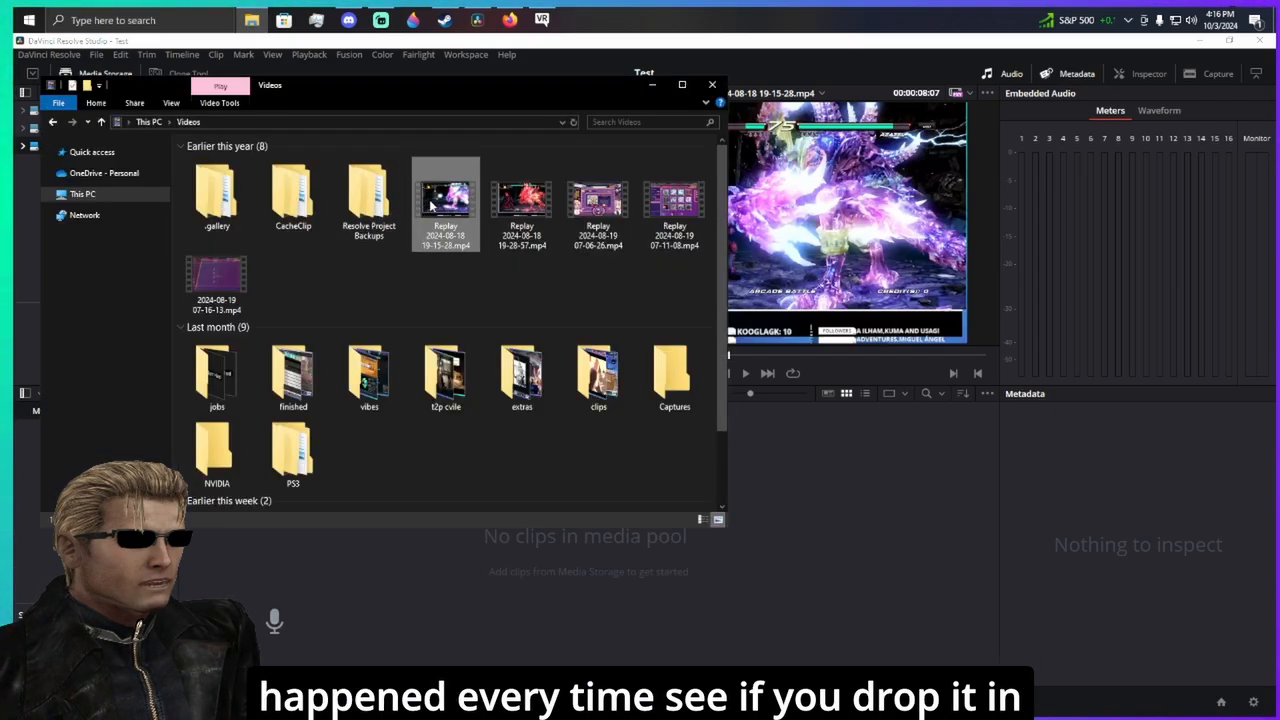
pyautogui.moveTo(448, 210); pyautogui.dragTo(805, 505)
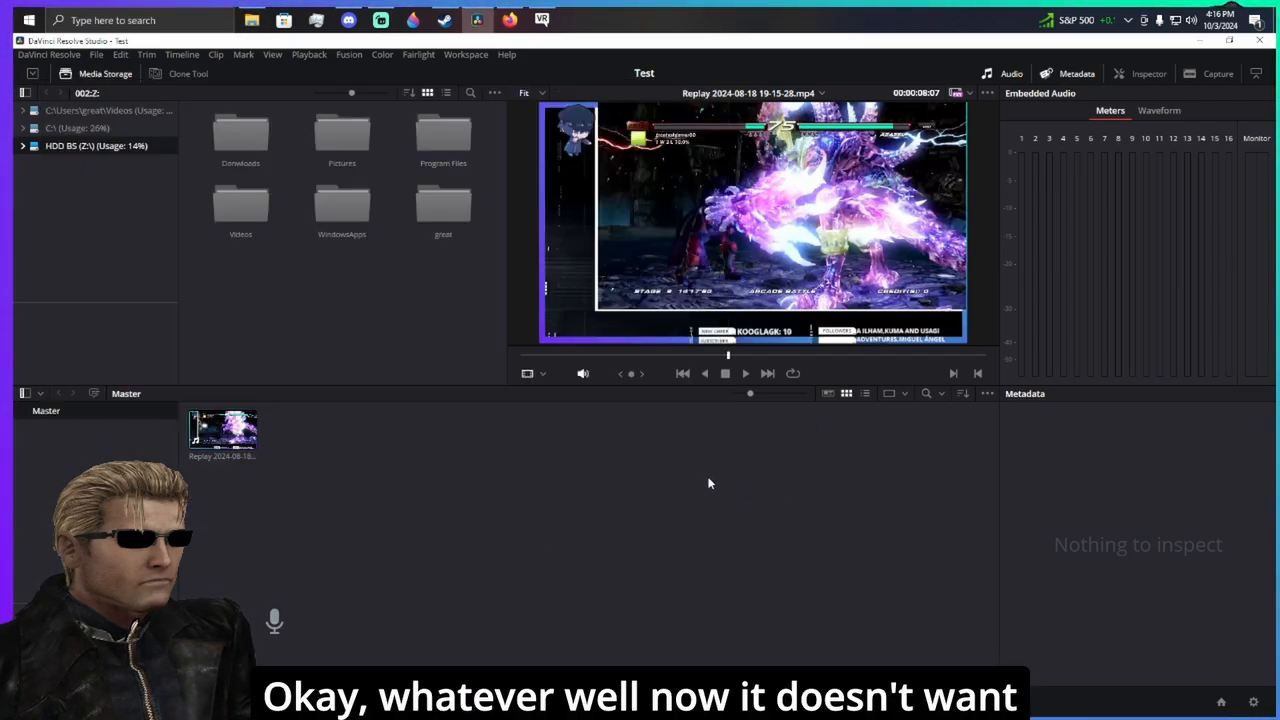
# - Create a new project with the default name Untitled Project 1
pyautogui.click(71, 57)
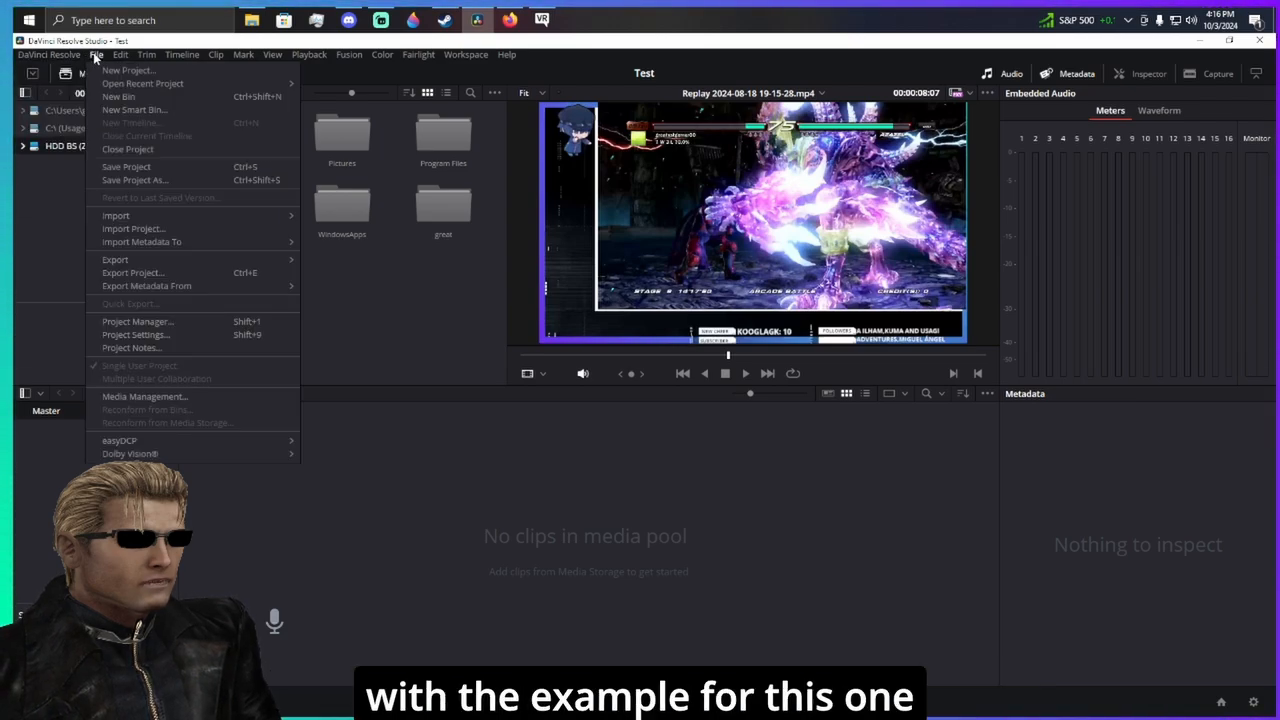
pyautogui.moveTo(95, 55)
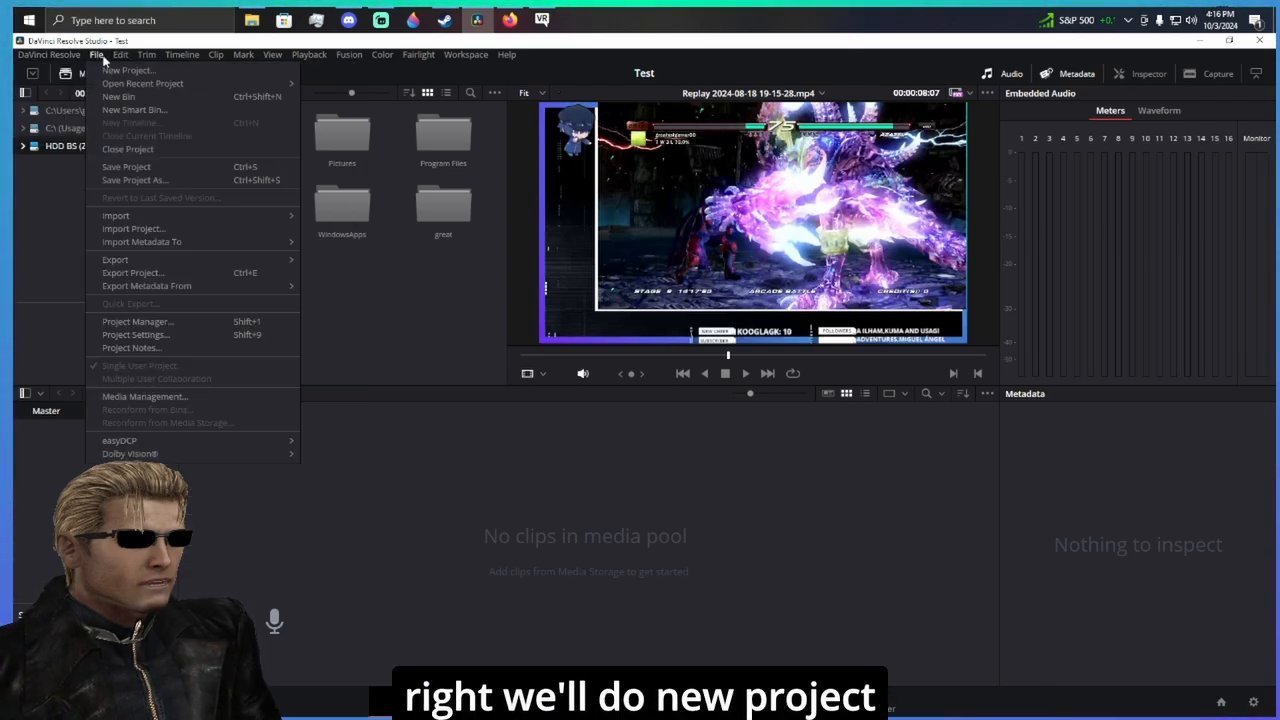
pyautogui.click(105, 70)
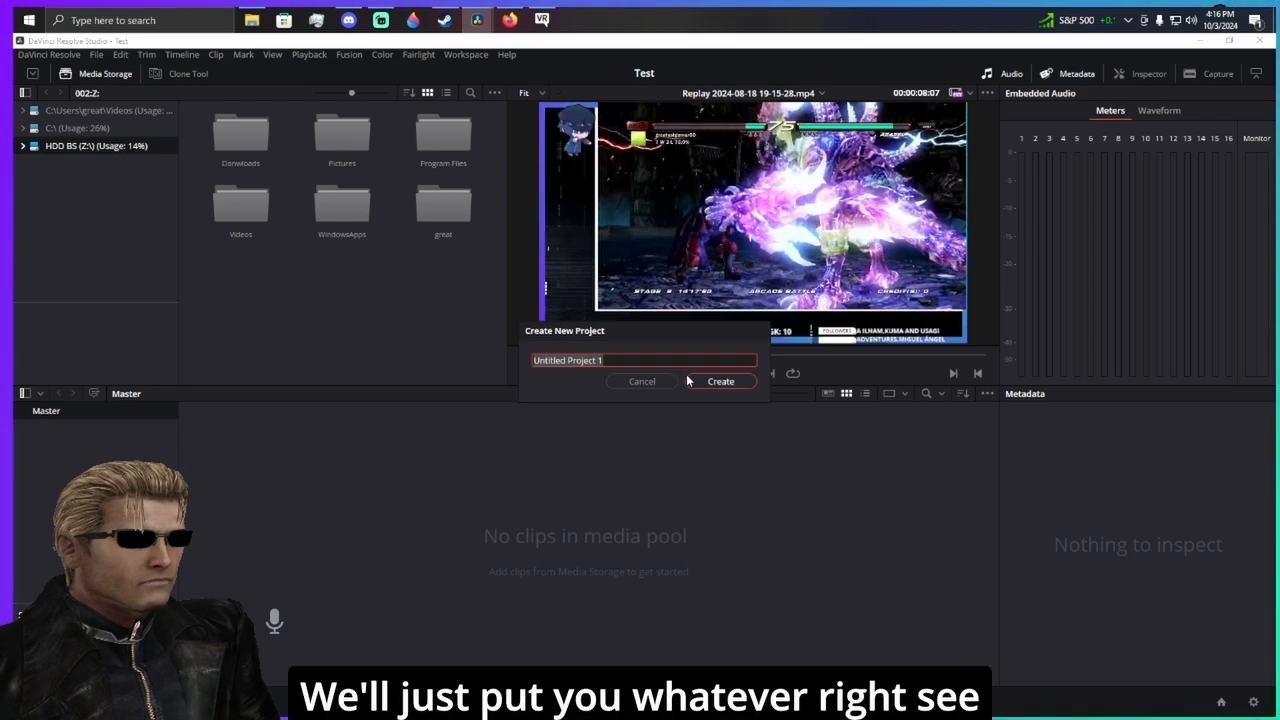
pyautogui.click(688, 376)
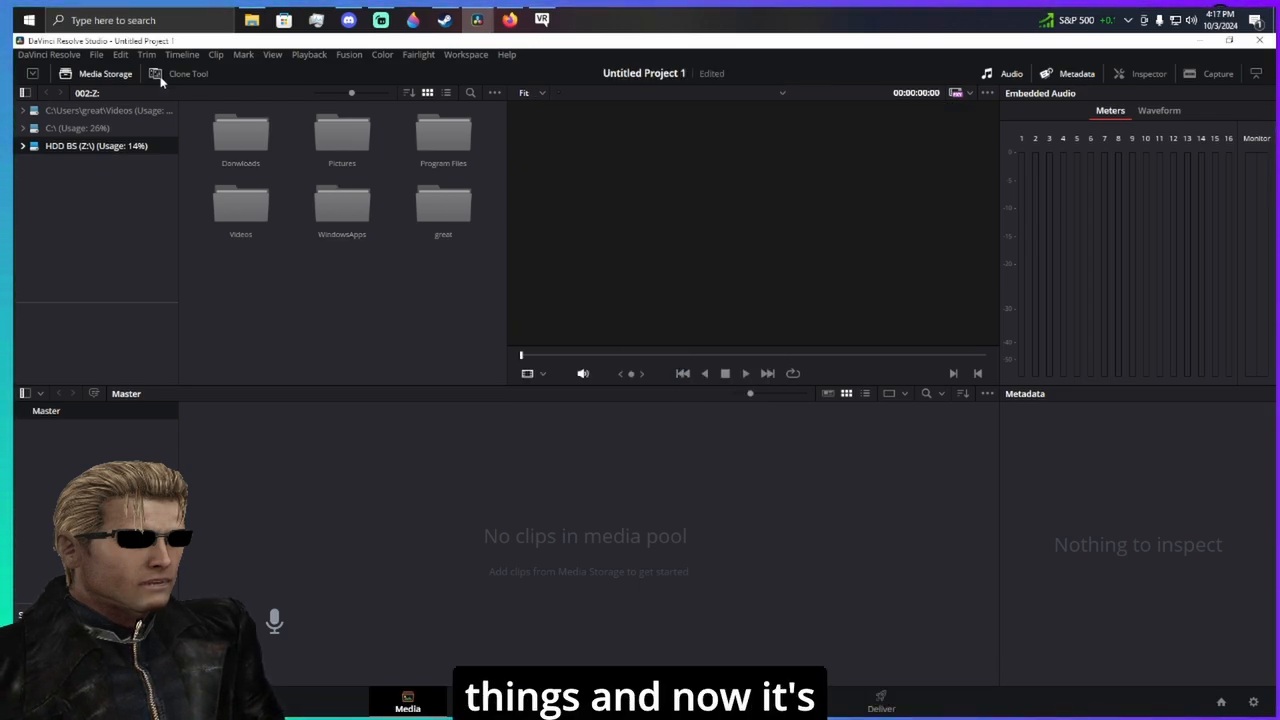
# - Examine the timeline format and video monitoring values in the new project's Master Settings, then close the project settings without saving
pyautogui.click(48, 54)
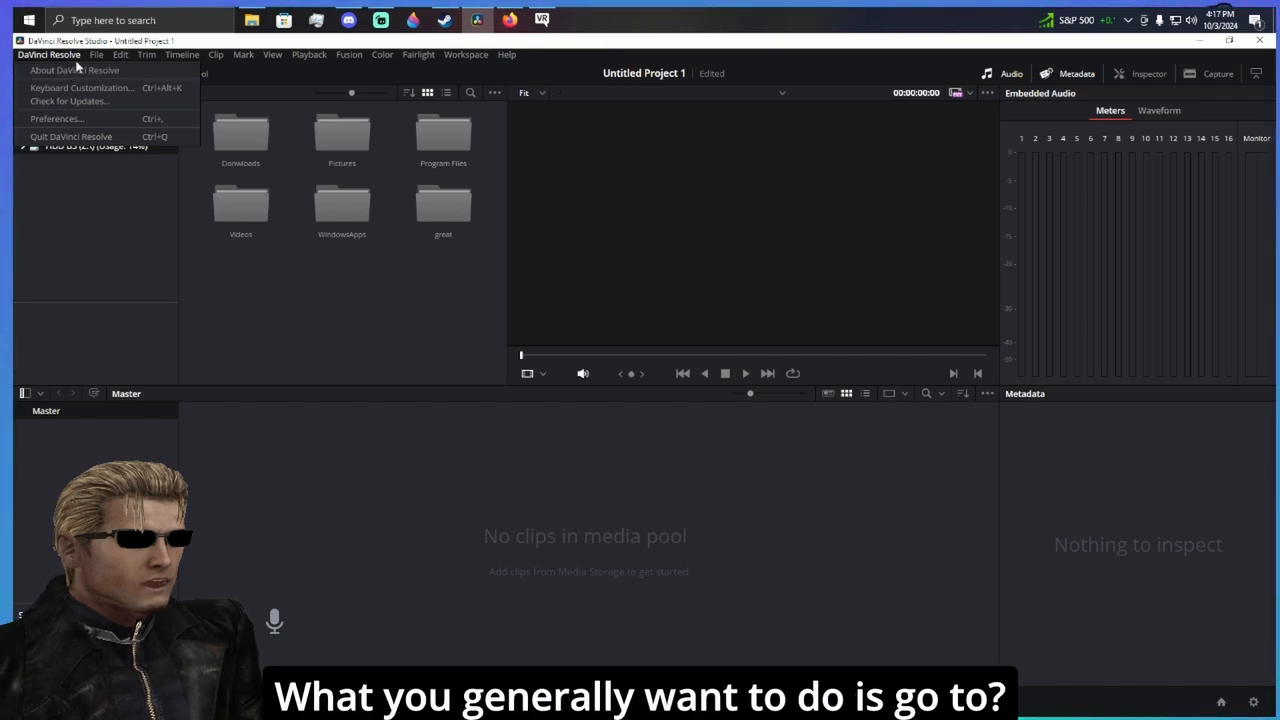
pyautogui.moveTo(98, 62)
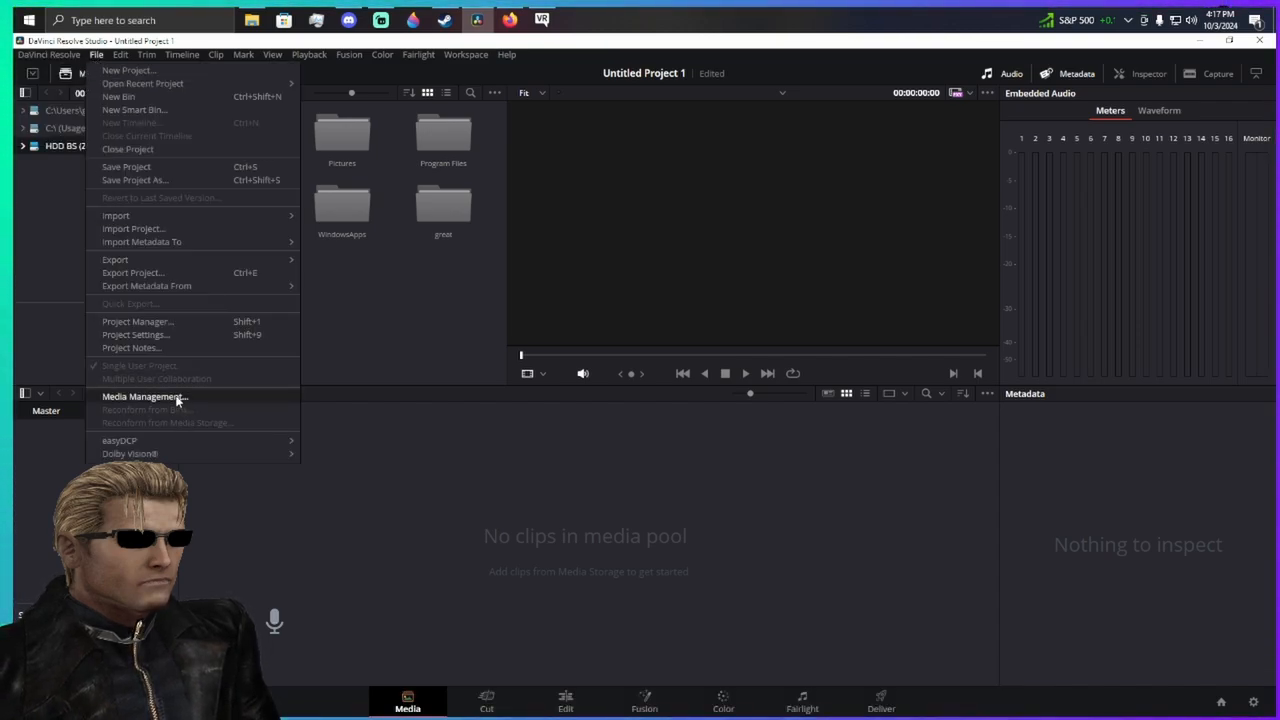
pyautogui.click(157, 336)
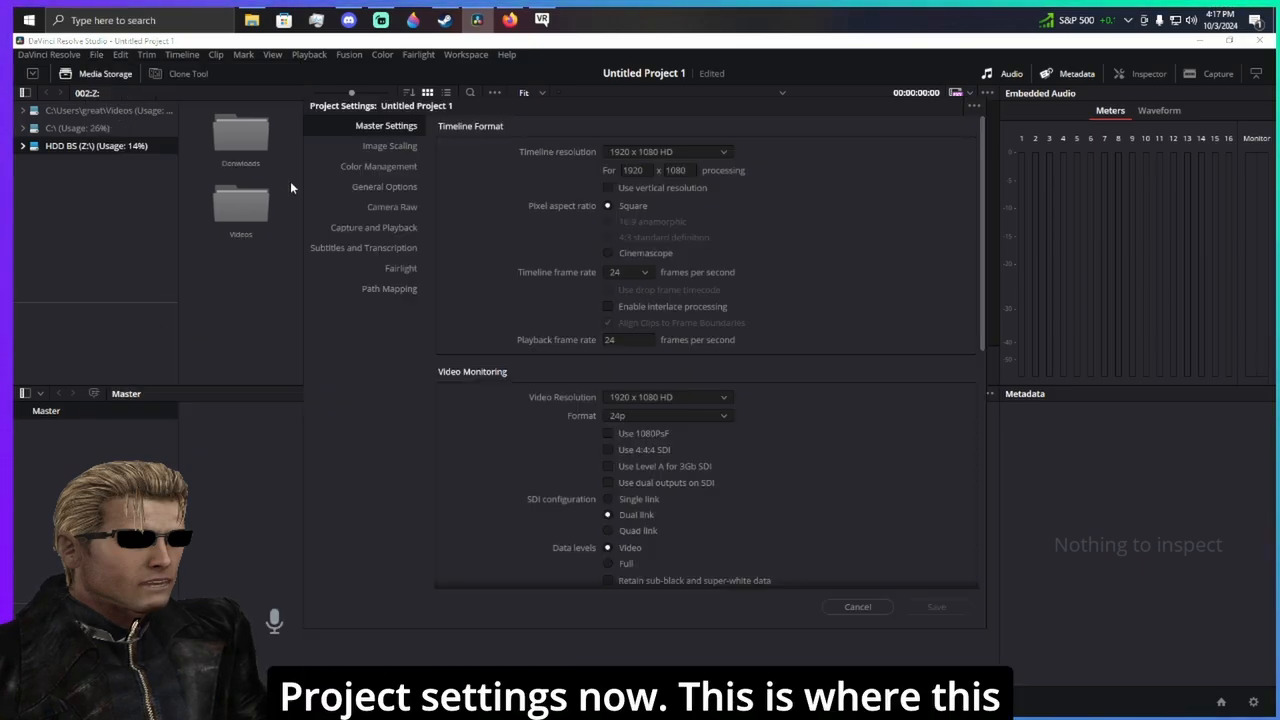
pyautogui.scroll(-4, 875, 385)
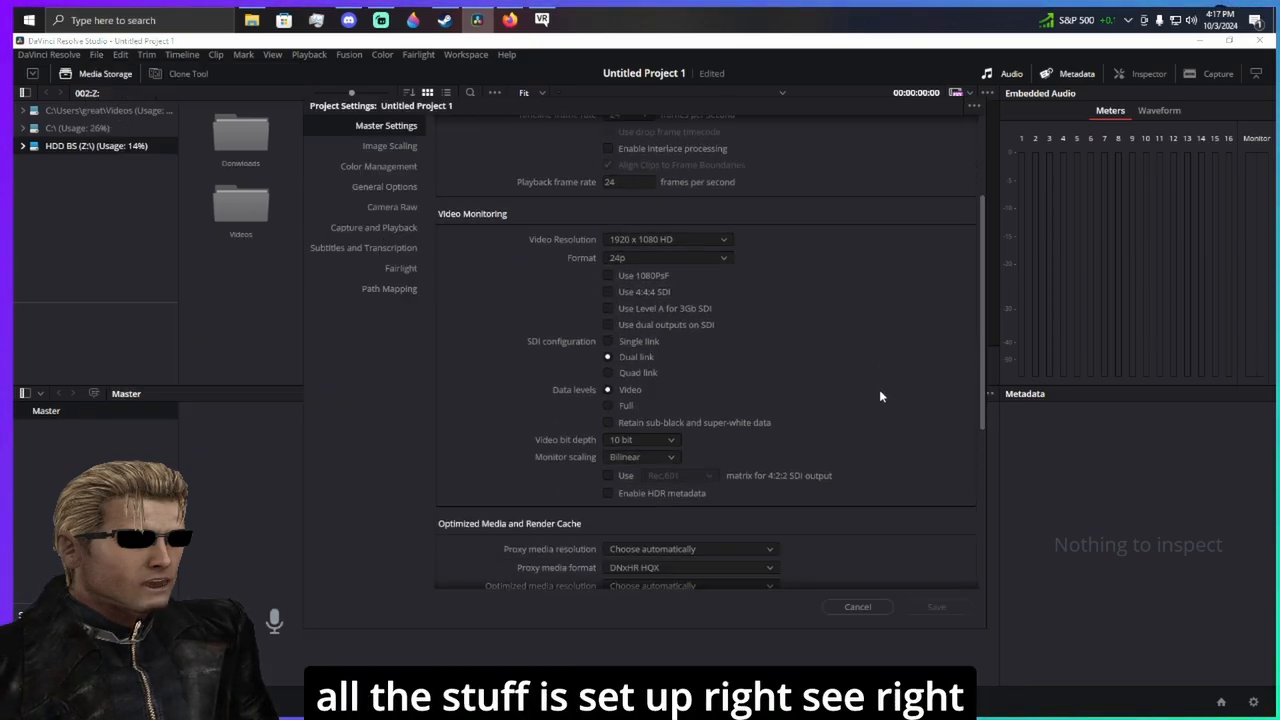
pyautogui.scroll(3, 864, 393)
pyautogui.scroll(1, 864, 393)
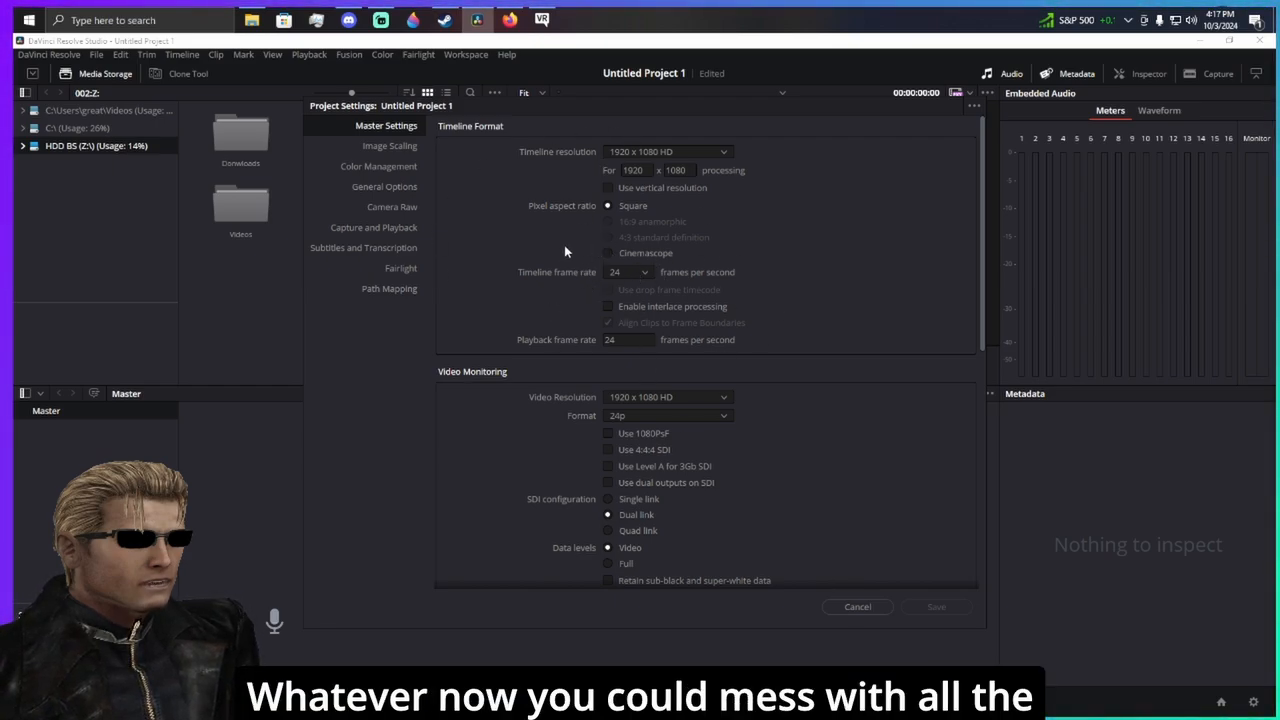
pyautogui.click(856, 606)
pyautogui.click(252, 20)
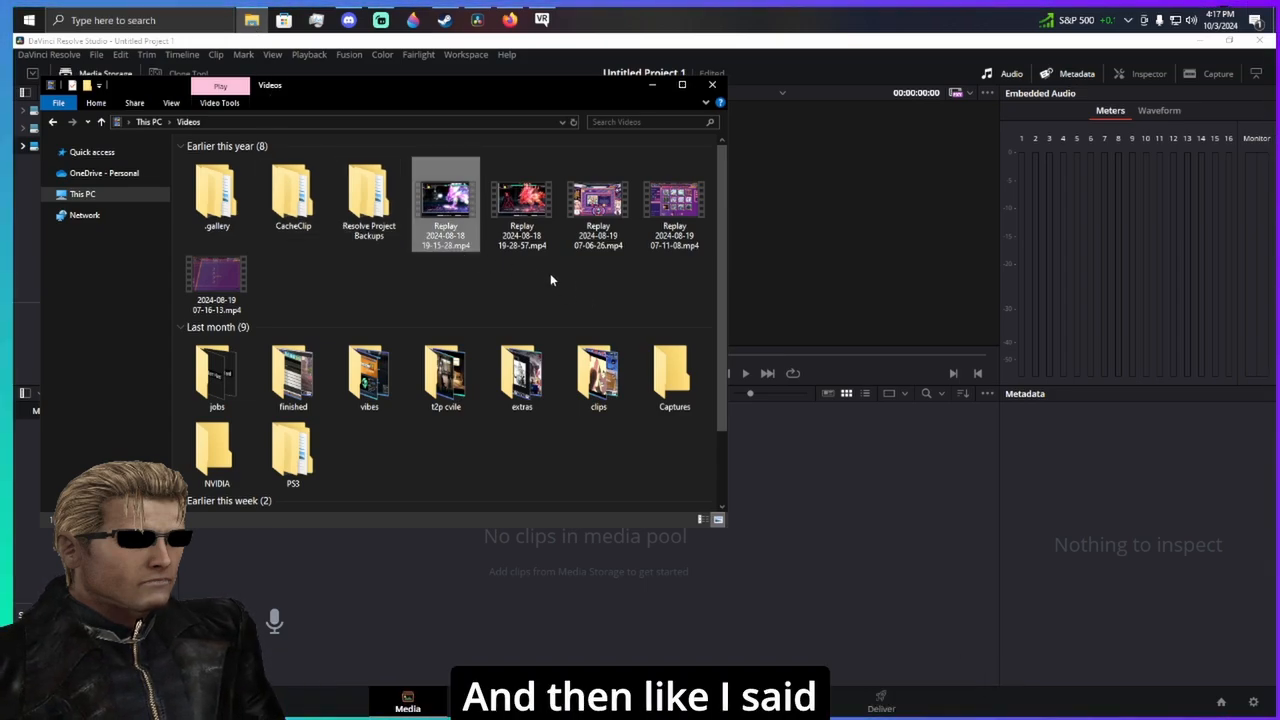
pyautogui.moveTo(445, 205); pyautogui.dragTo(861, 569)
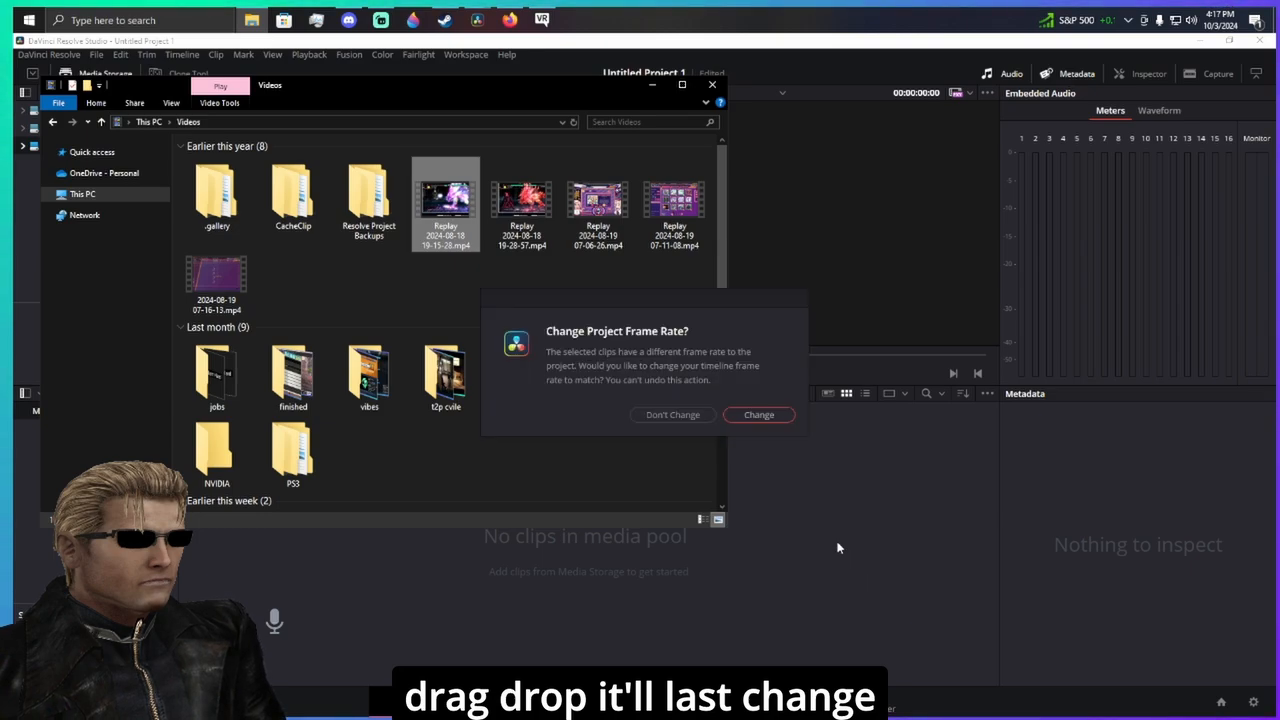
pyautogui.click(754, 419)
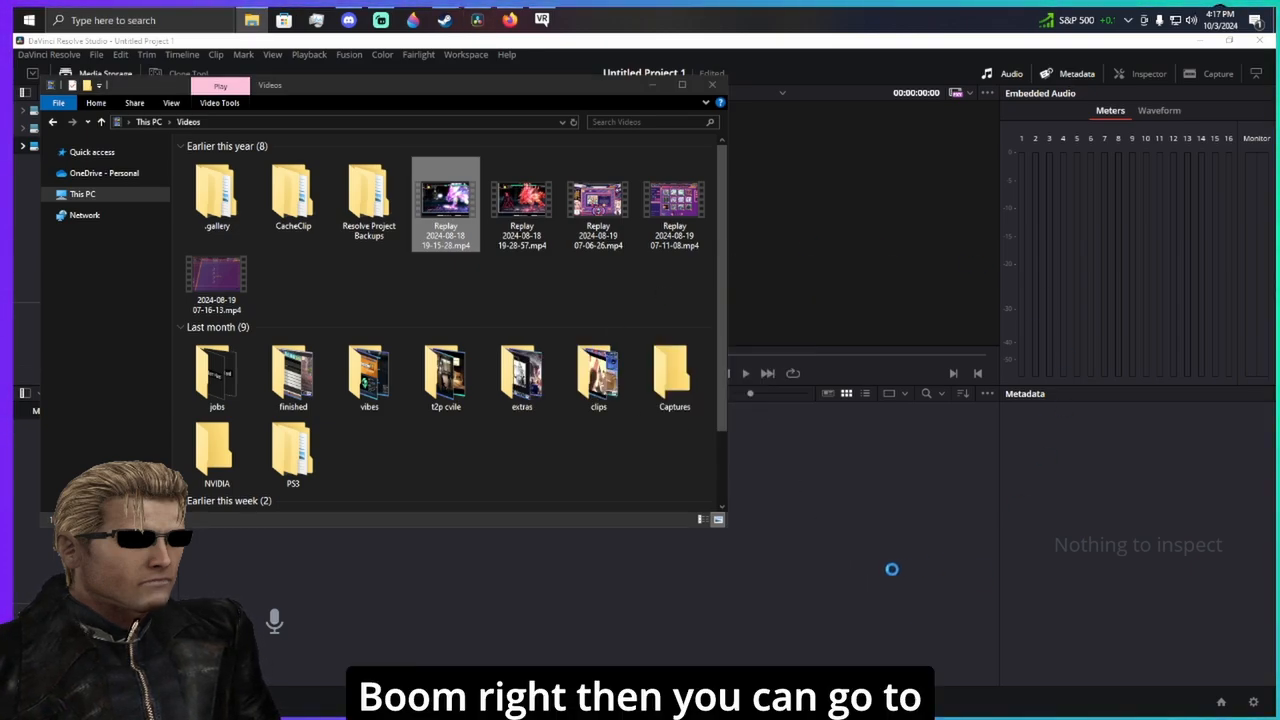
pyautogui.click(675, 289)
# - Reopen the project settings and examine the Master Settings from the timeline format through the render cache and working folders
pyautogui.click(96, 54)
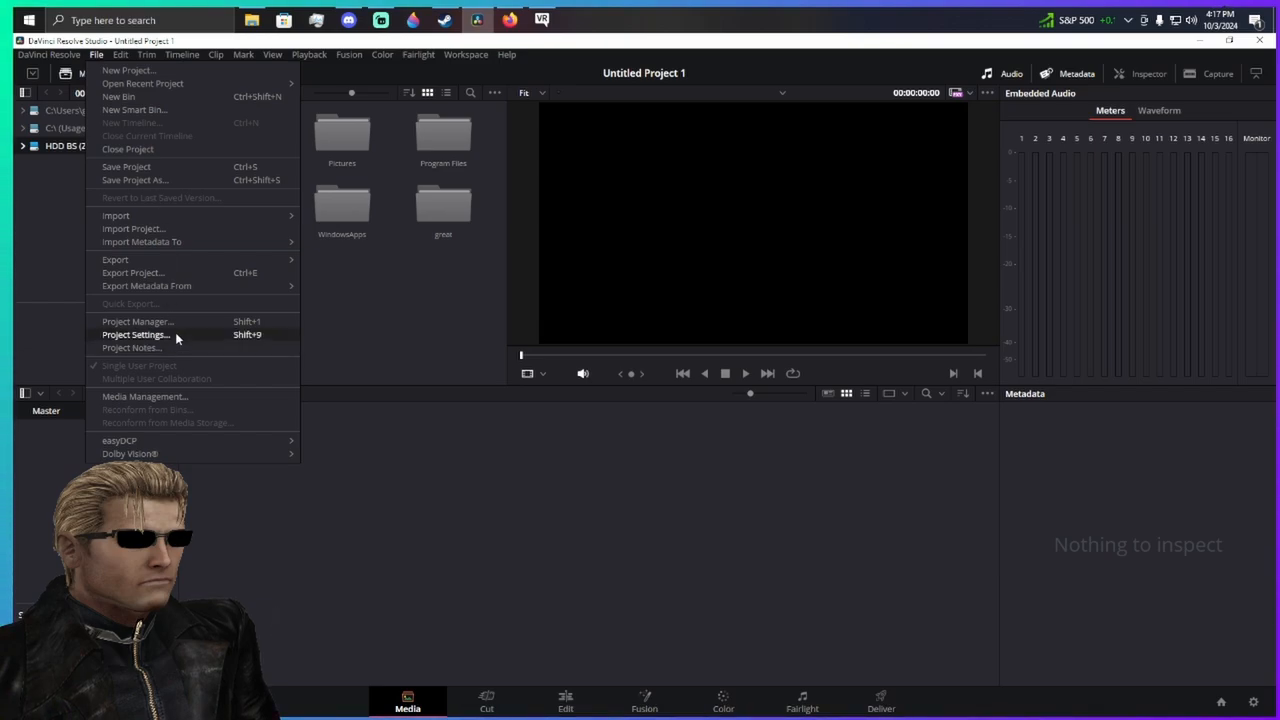
pyautogui.click(140, 334)
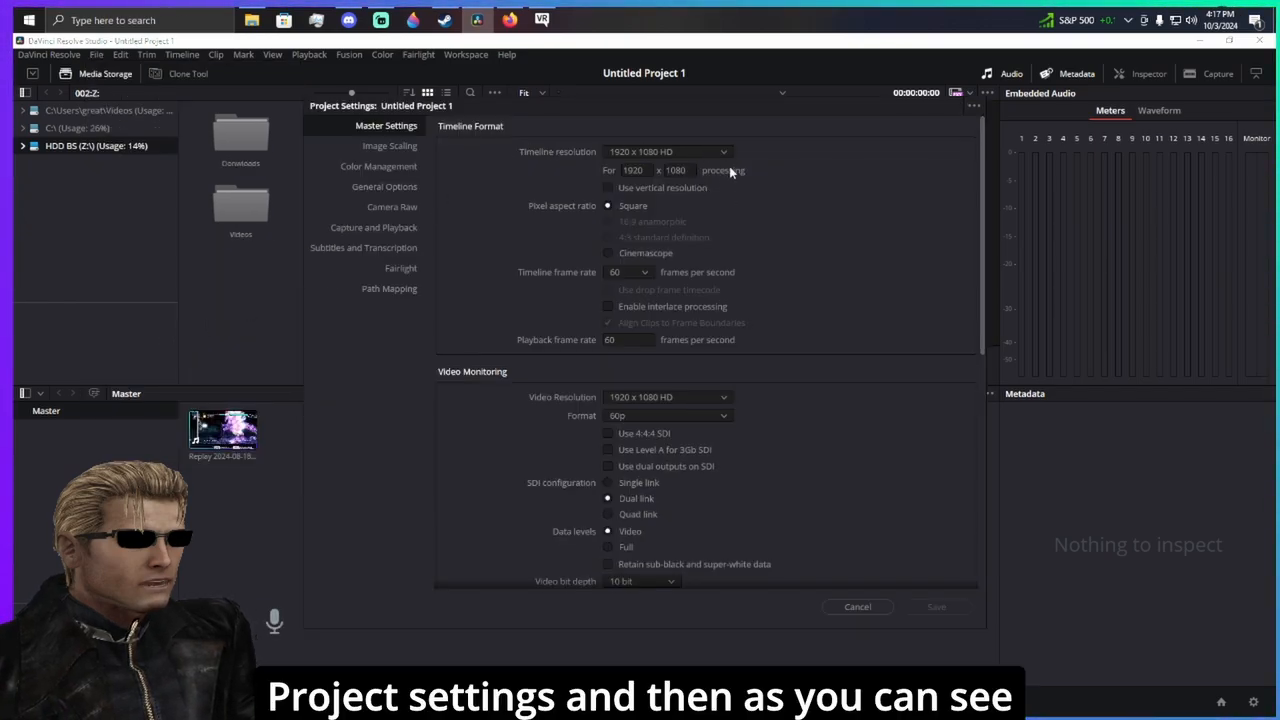
pyautogui.scroll(-3, 802, 415)
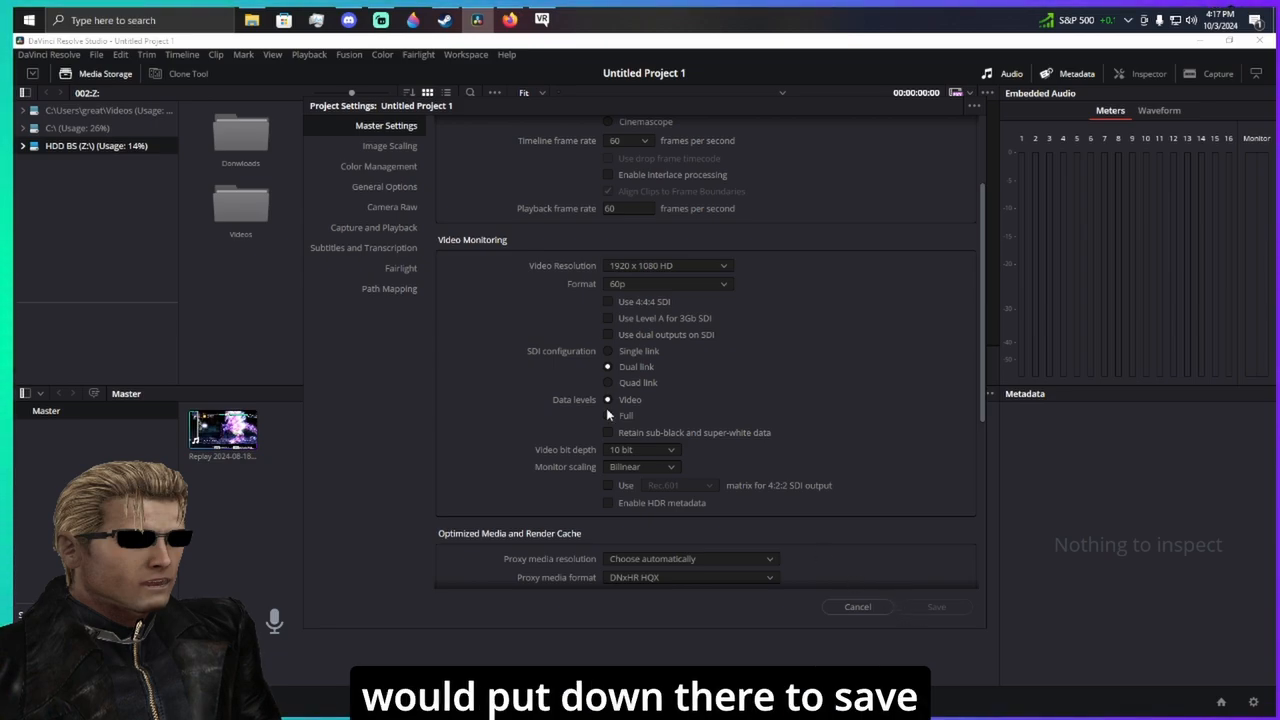
pyautogui.click(390, 147)
pyautogui.click(375, 126)
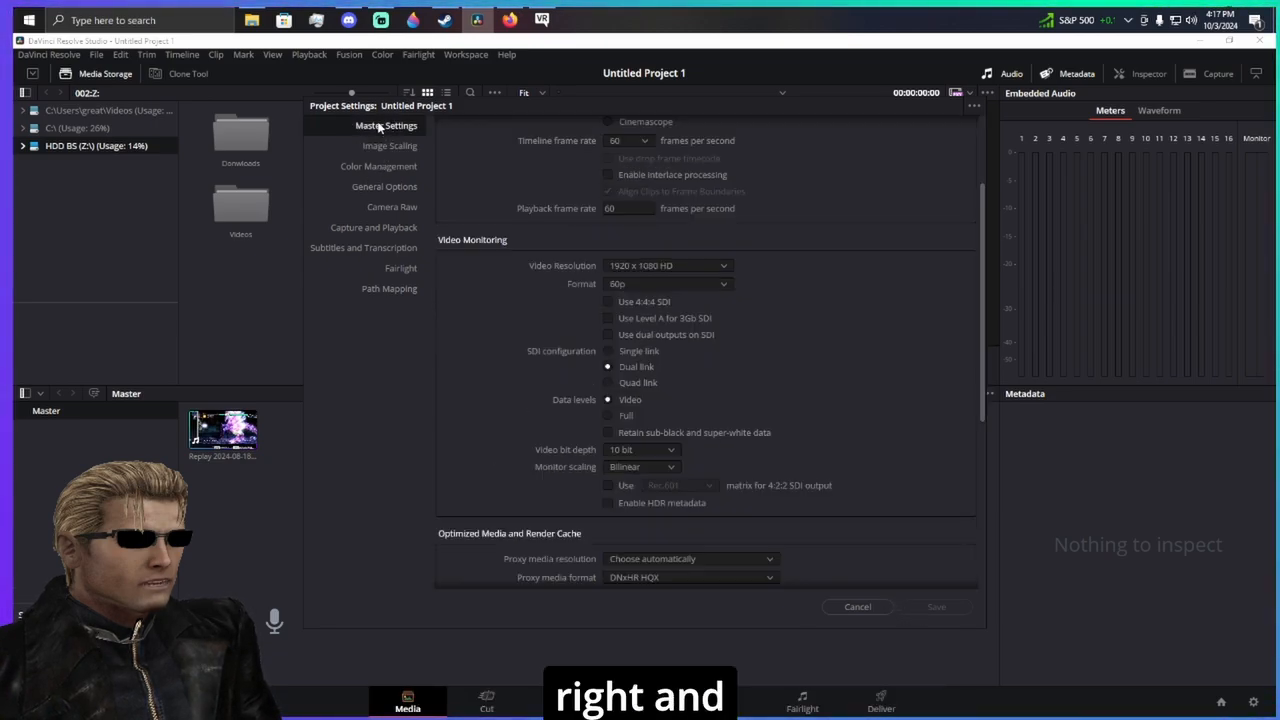
pyautogui.scroll(-1, 908, 414)
pyautogui.scroll(-5, 880, 415)
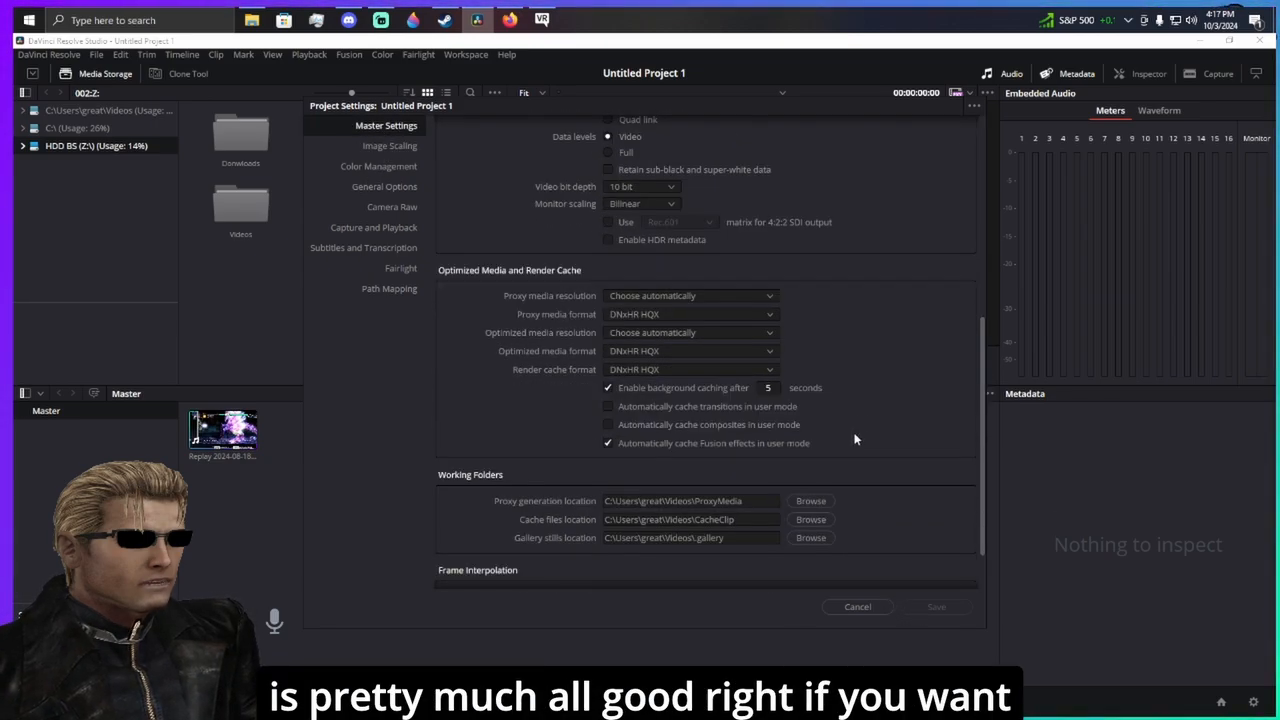
pyautogui.scroll(1, 815, 300)
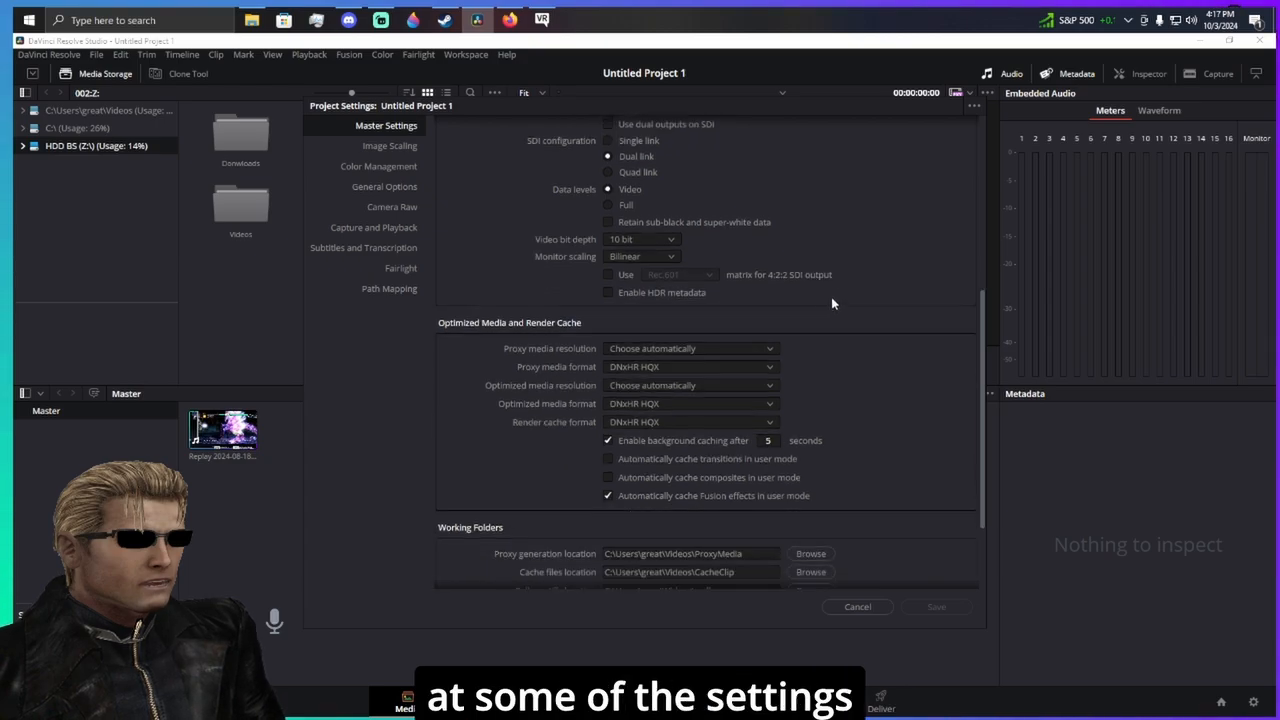
pyautogui.scroll(-3, 838, 361)
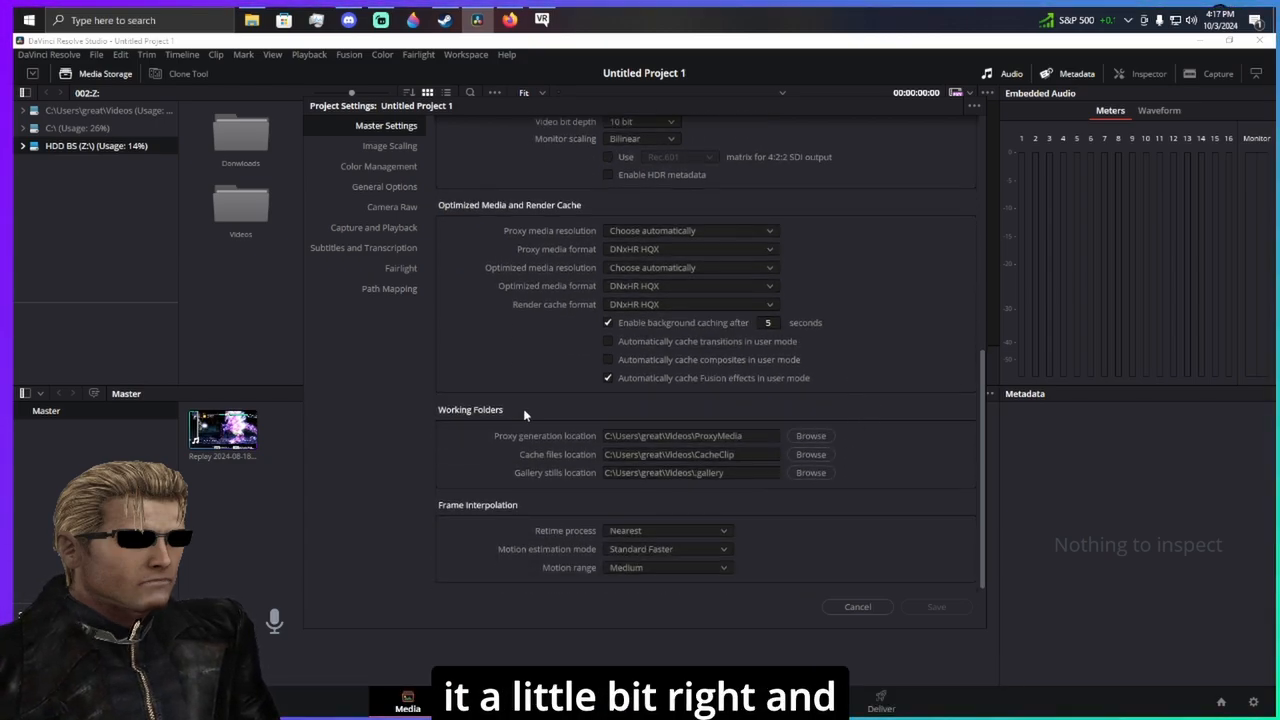
# - Examine the retime process and motion range options under Frame Interpolation in the Master Settings
pyautogui.click(670, 532)
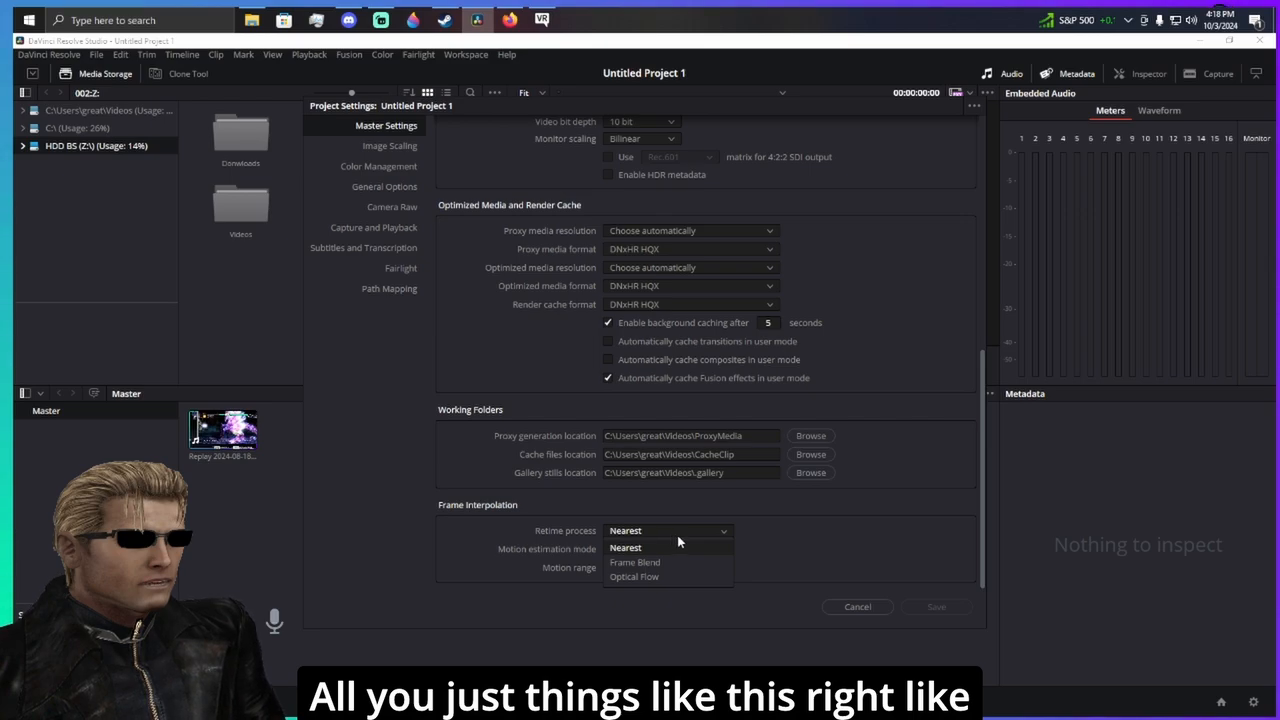
pyautogui.click(677, 533)
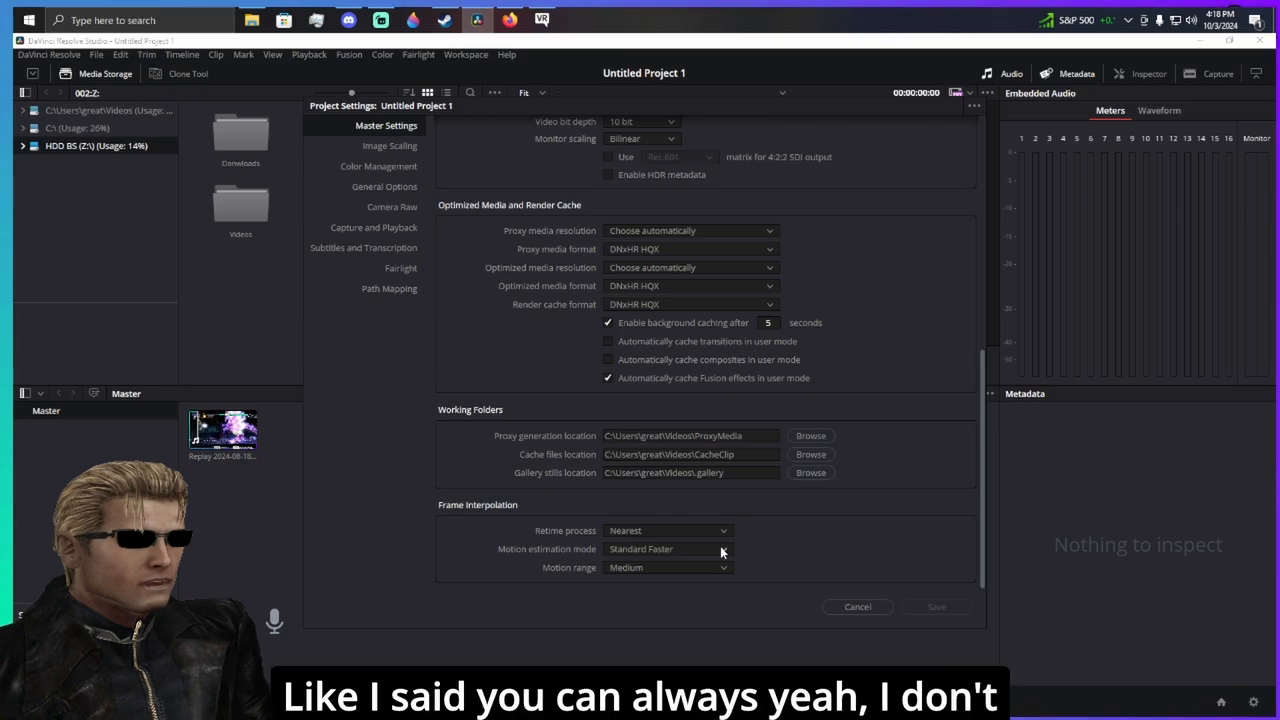
pyautogui.click(715, 570)
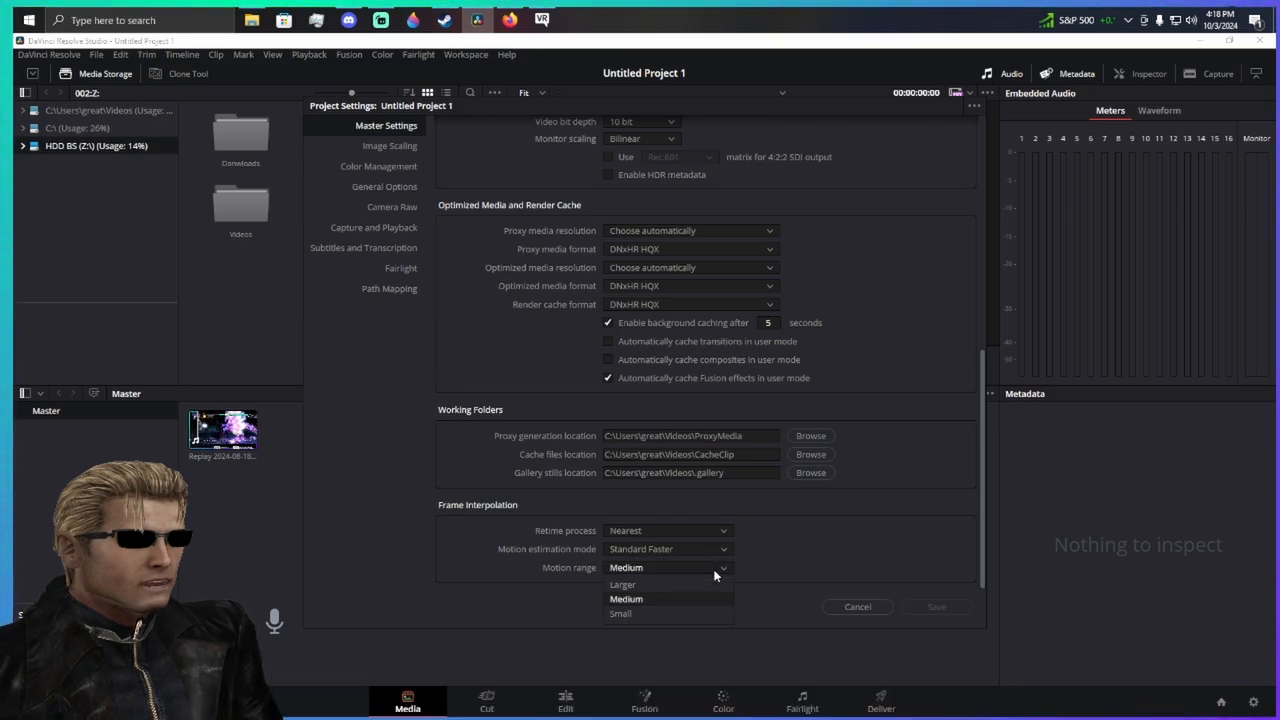
pyautogui.click(706, 551)
pyautogui.click(701, 535)
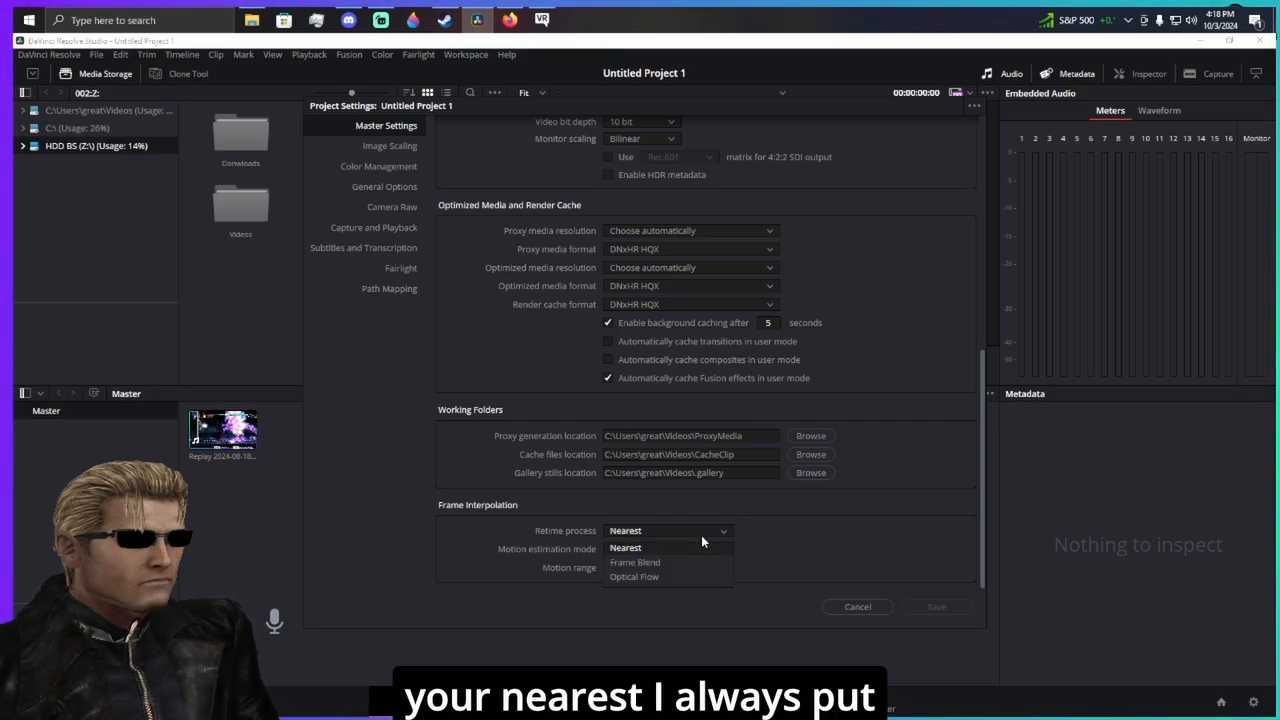
pyautogui.click(701, 535)
# - Look through the resize filter options in the Image Scaling project settings and select Sharper
pyautogui.click(380, 146)
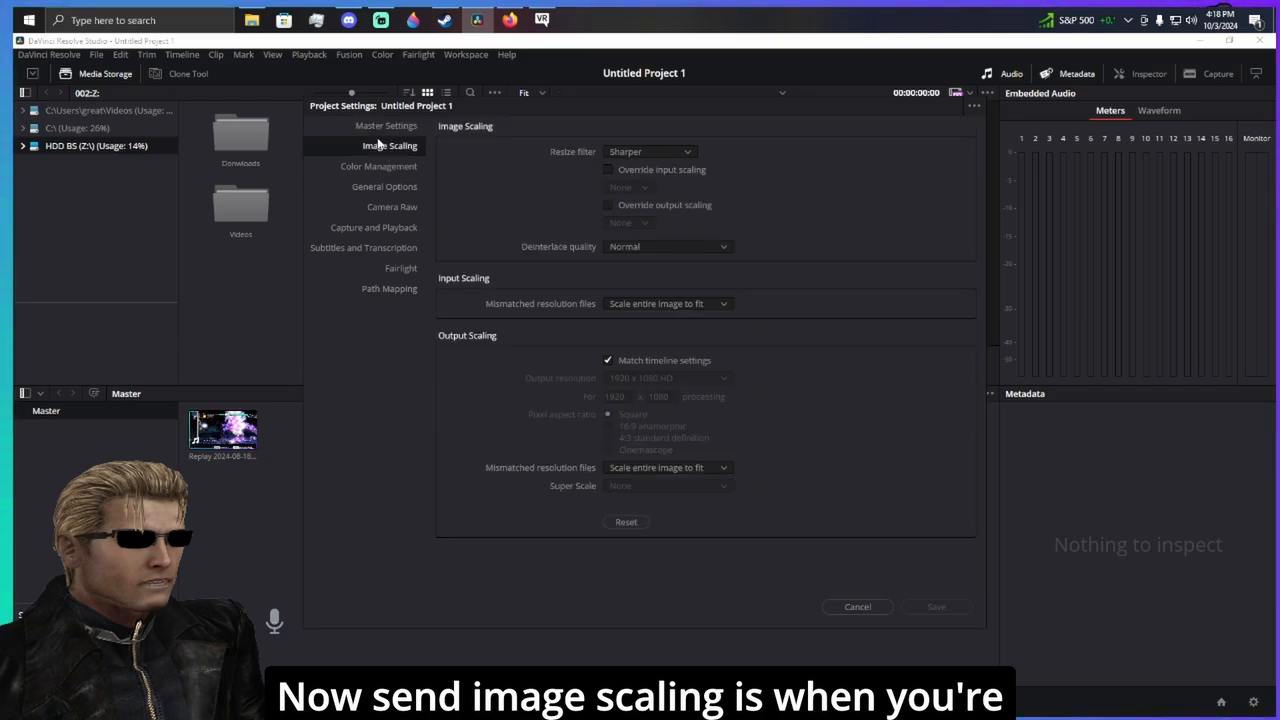
pyautogui.click(673, 151)
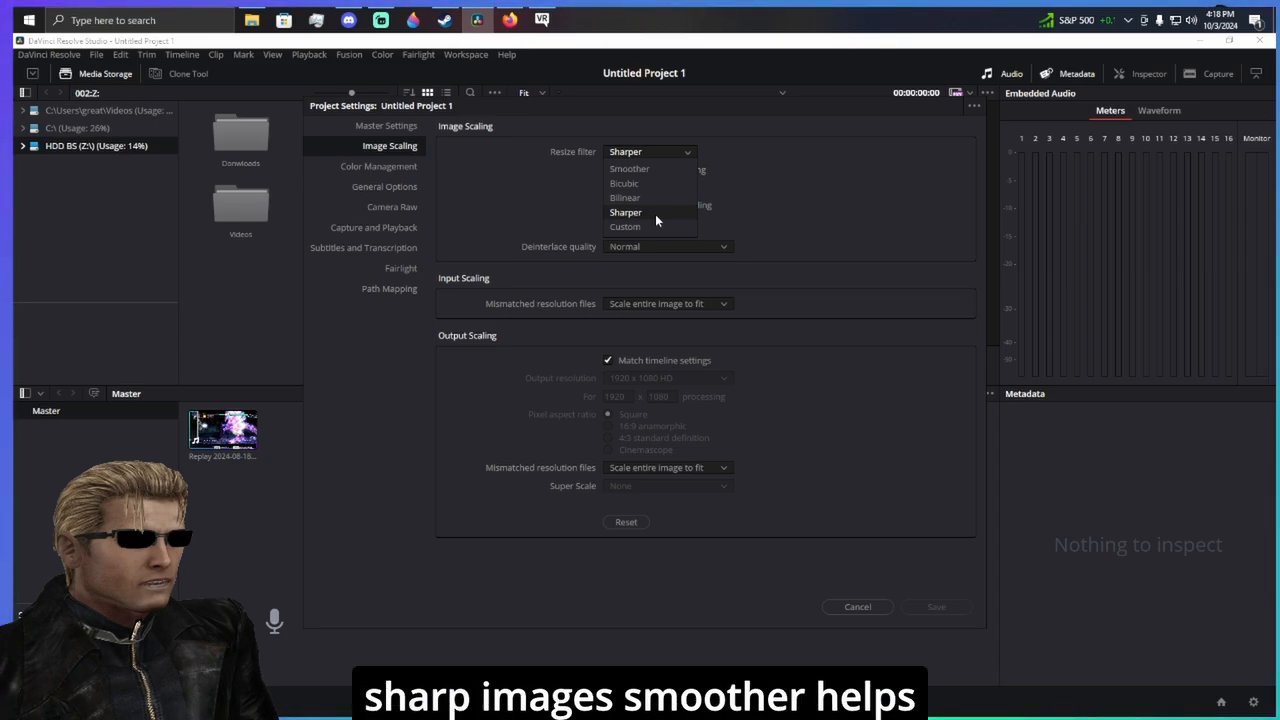
pyautogui.click(688, 210)
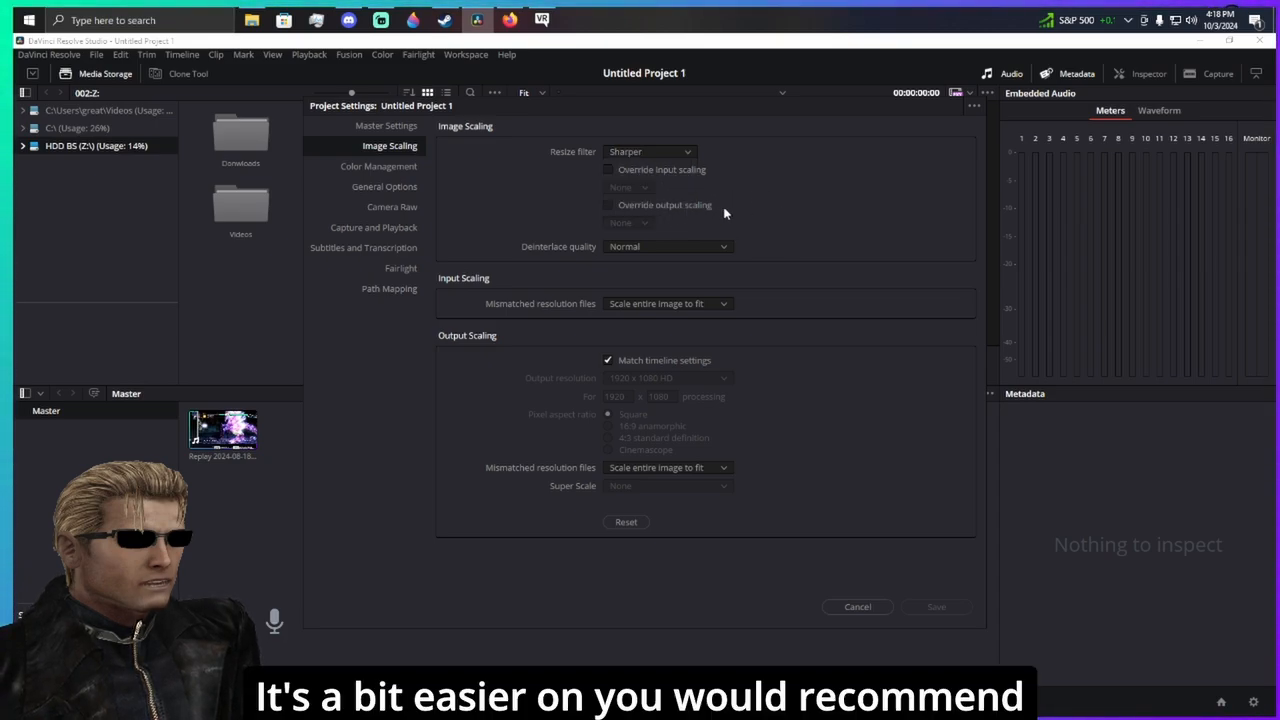
pyautogui.click(683, 153)
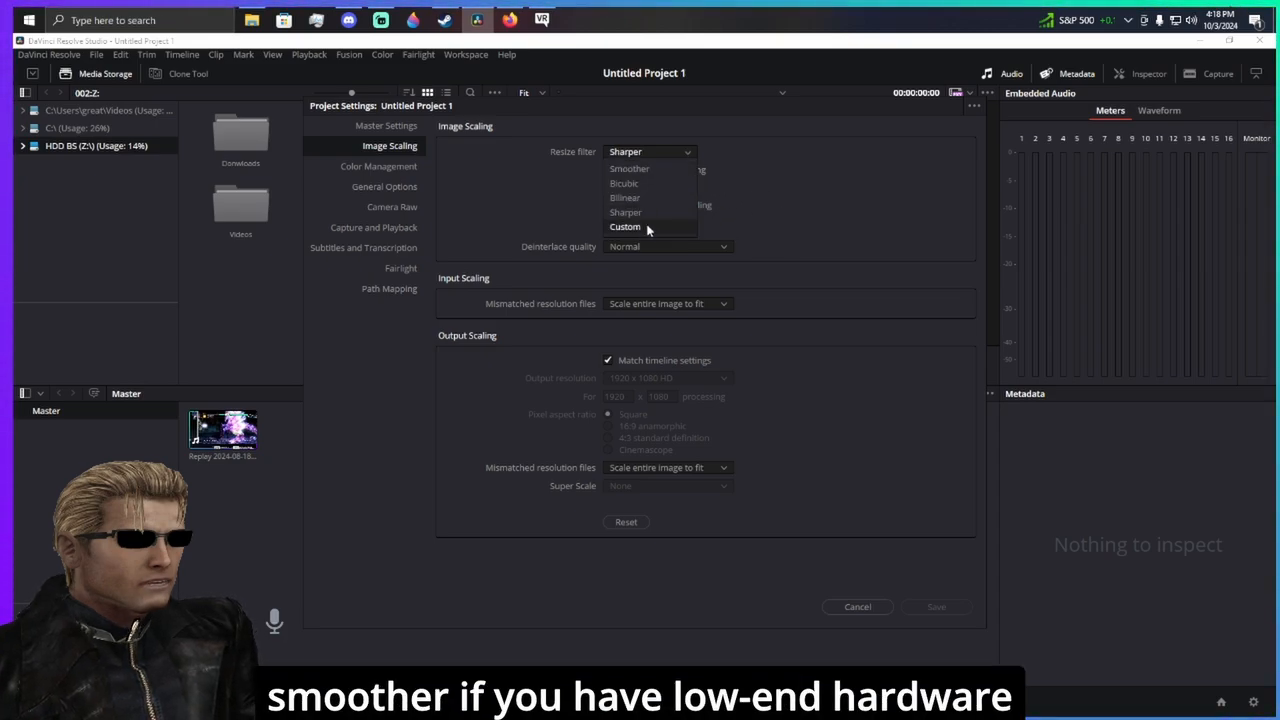
pyautogui.click(641, 213)
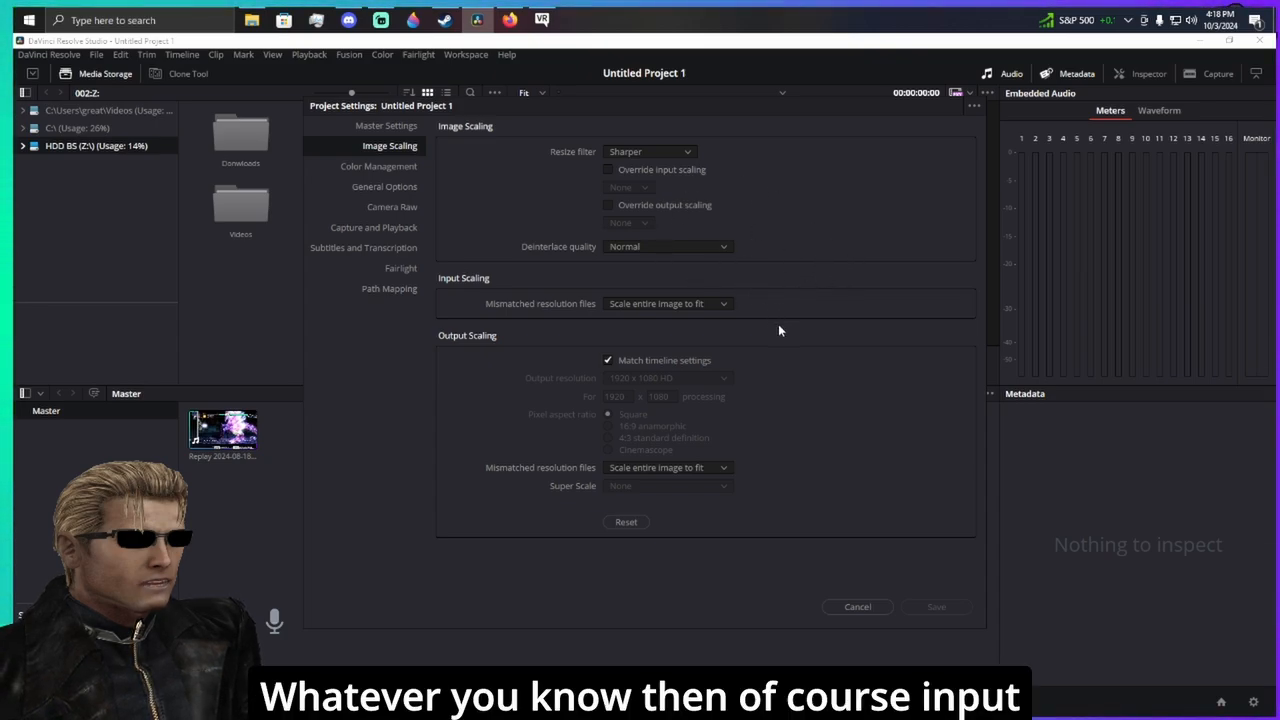
# - Review the Input Scaling choices for mismatched resolution files and select Scale entire image to fit
pyautogui.click(692, 304)
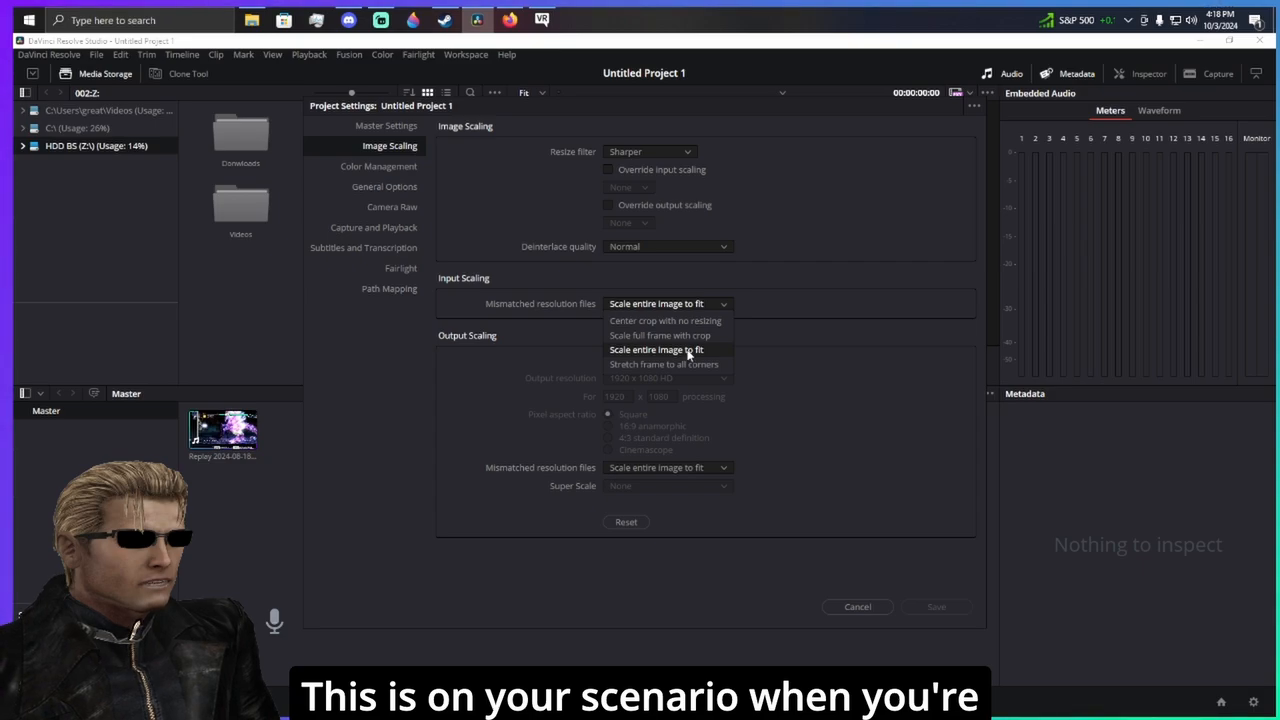
pyautogui.click(688, 351)
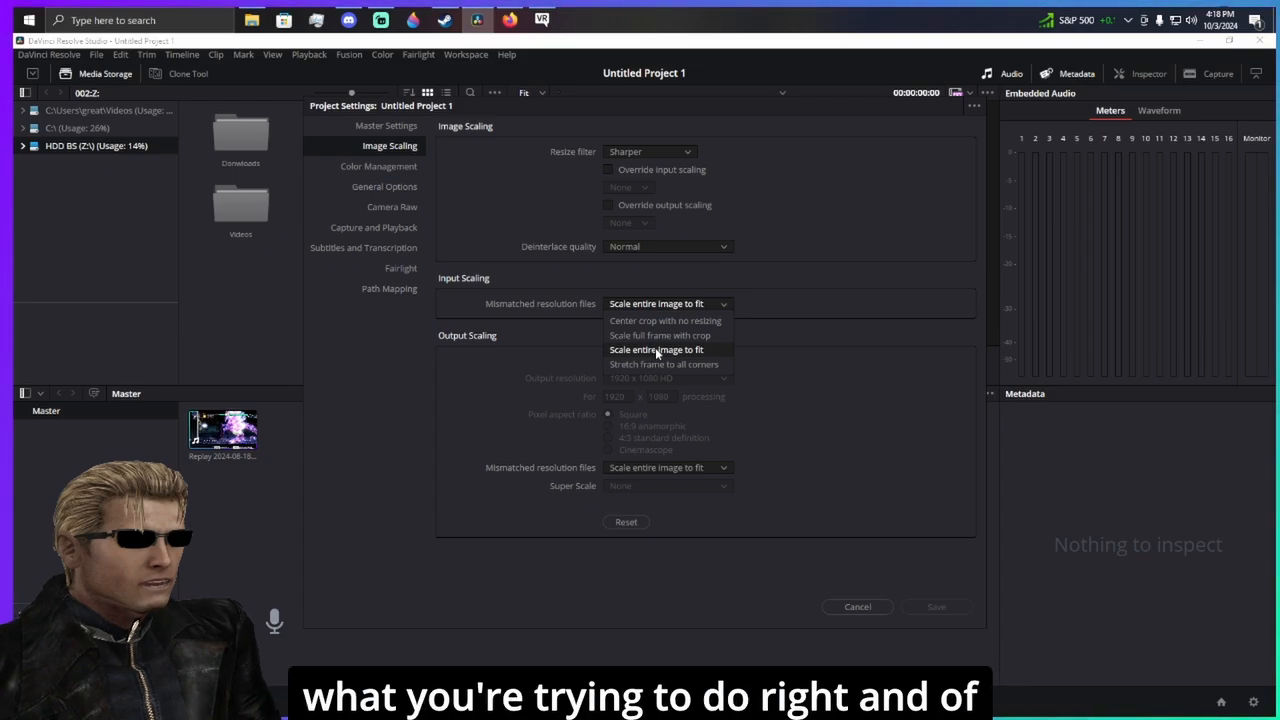
pyautogui.click(655, 349)
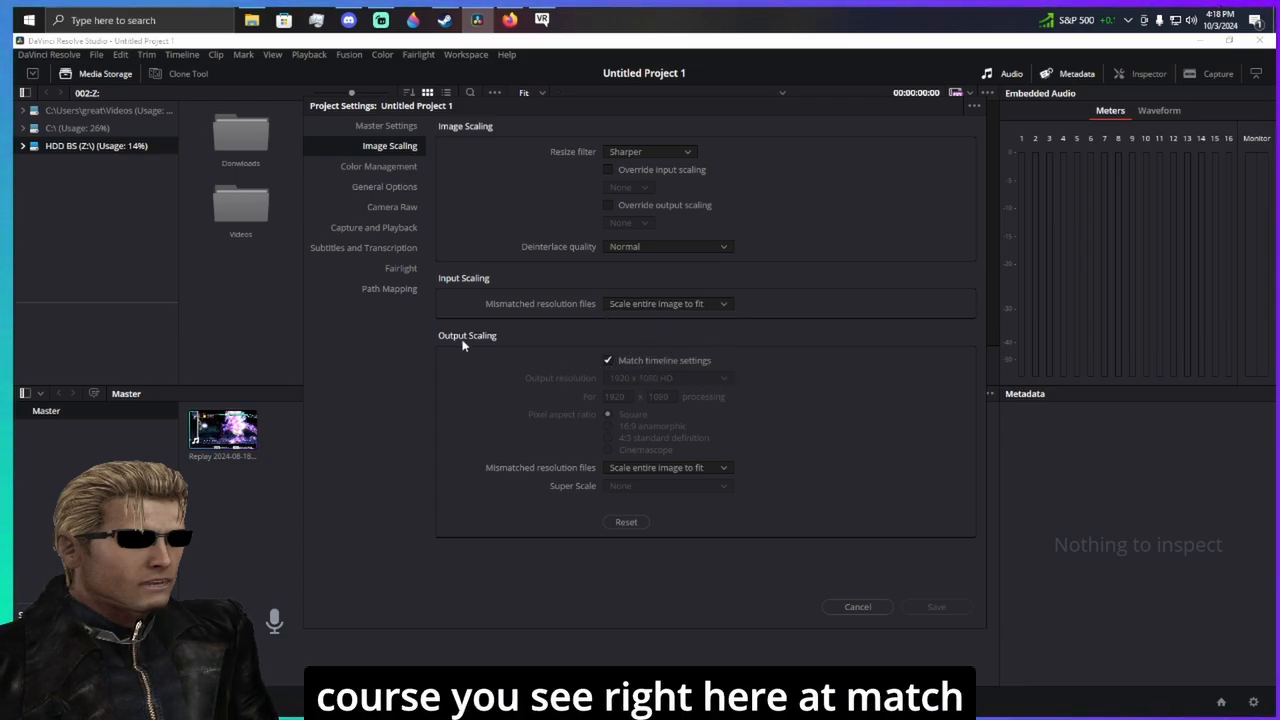
# - Look through the Color Management, General Options and Camera Raw sections of the project settings
pyautogui.click(378, 170)
pyautogui.scroll(-3, 620, 323)
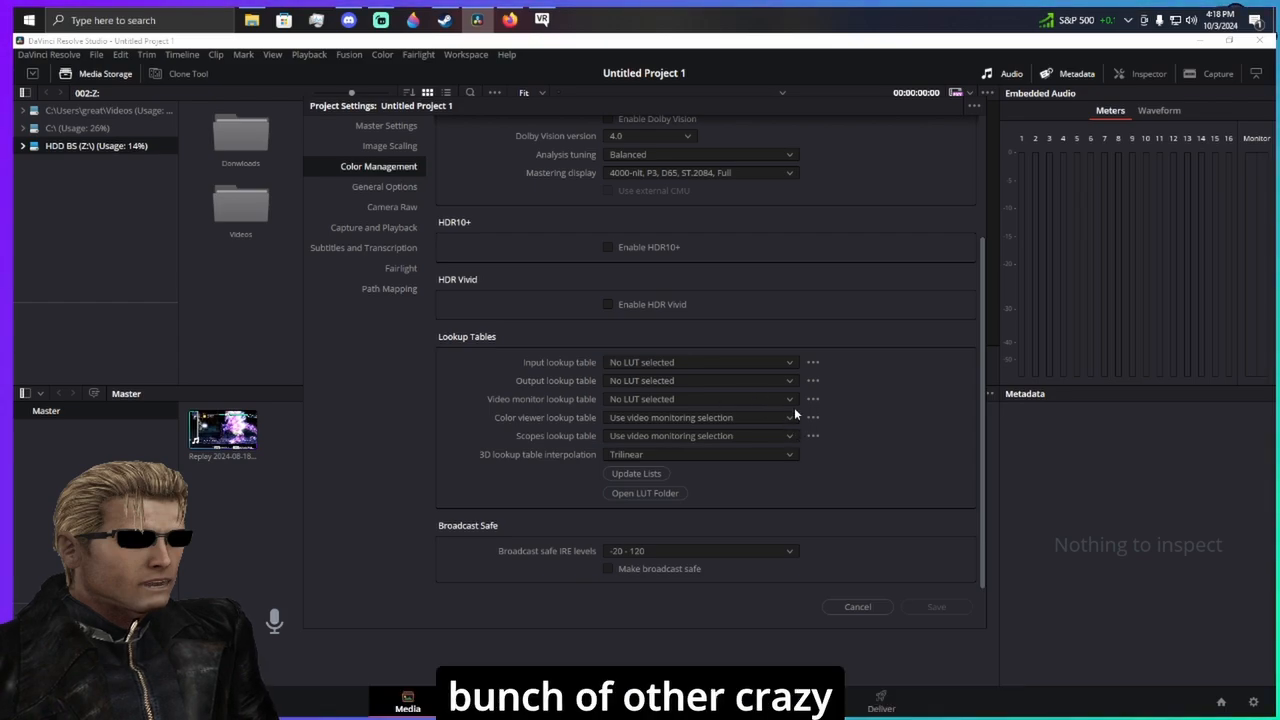
pyautogui.click(382, 187)
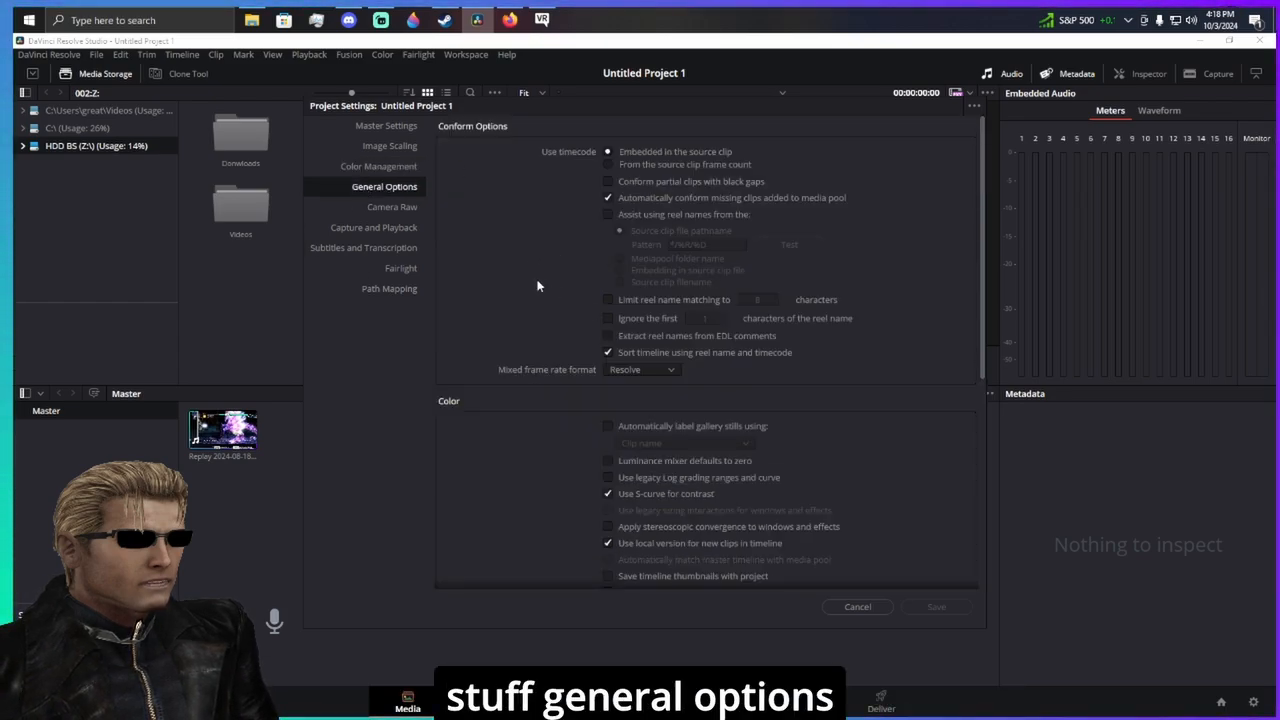
pyautogui.click(380, 210)
# - Set the Video capture and playback format to HD 1080p 60 in the Capture and Playback settings and save the project settings
pyautogui.click(382, 229)
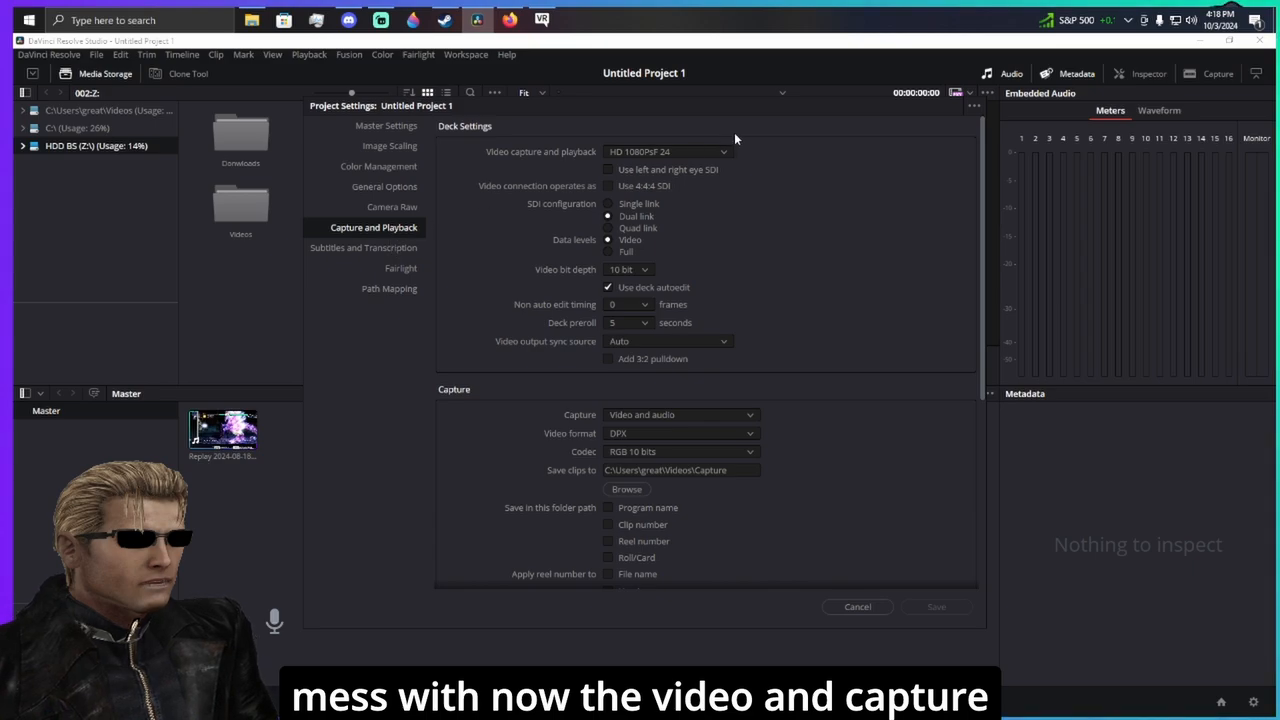
pyautogui.click(701, 151)
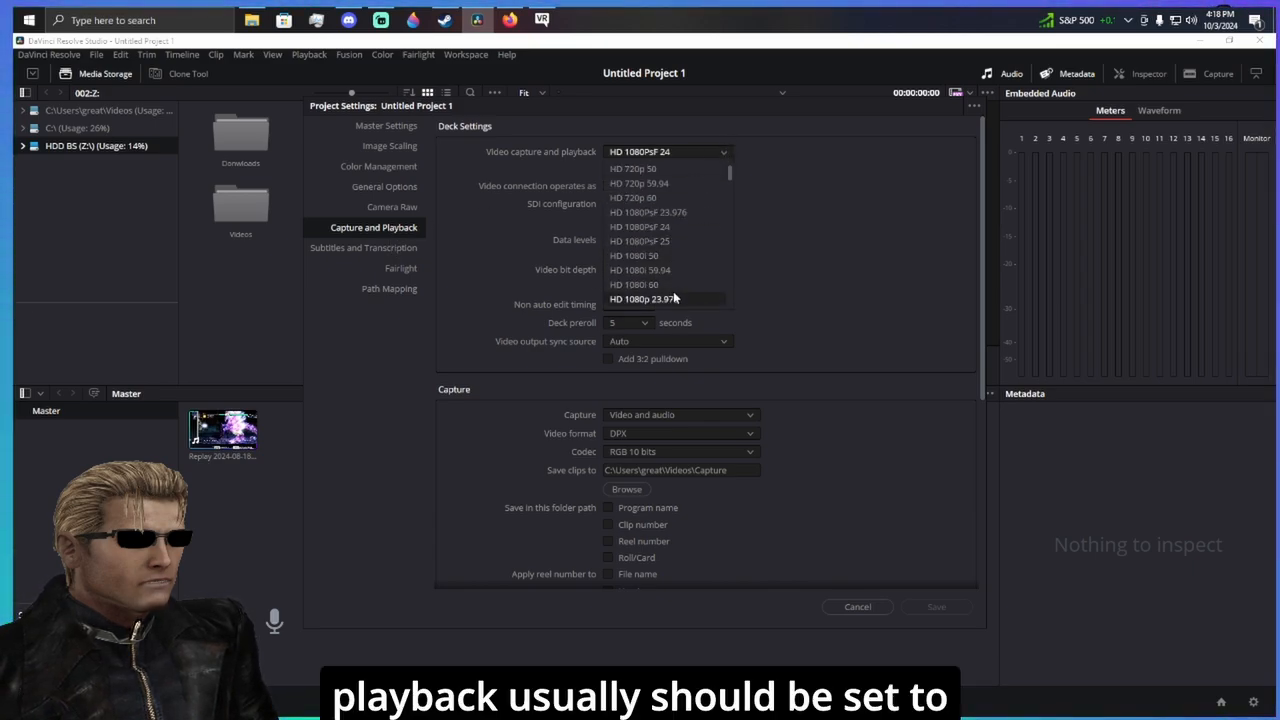
pyautogui.scroll(-3, 675, 288)
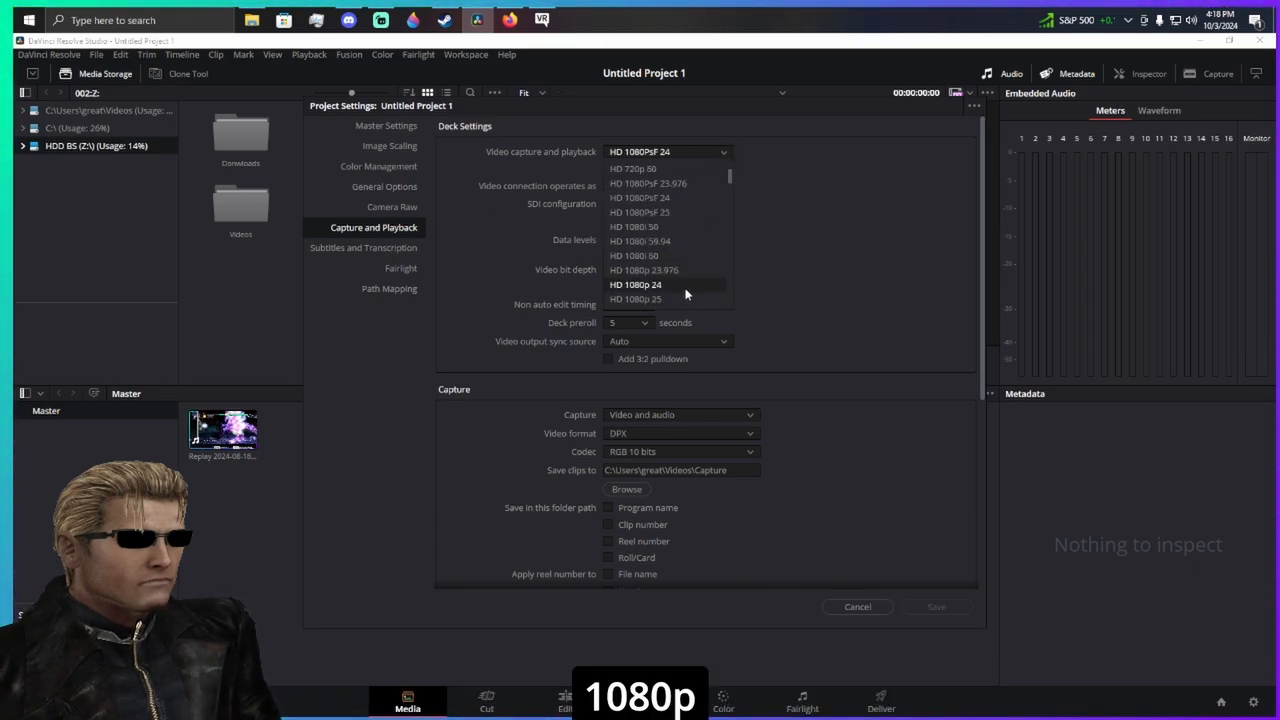
pyautogui.scroll(-1, 685, 297)
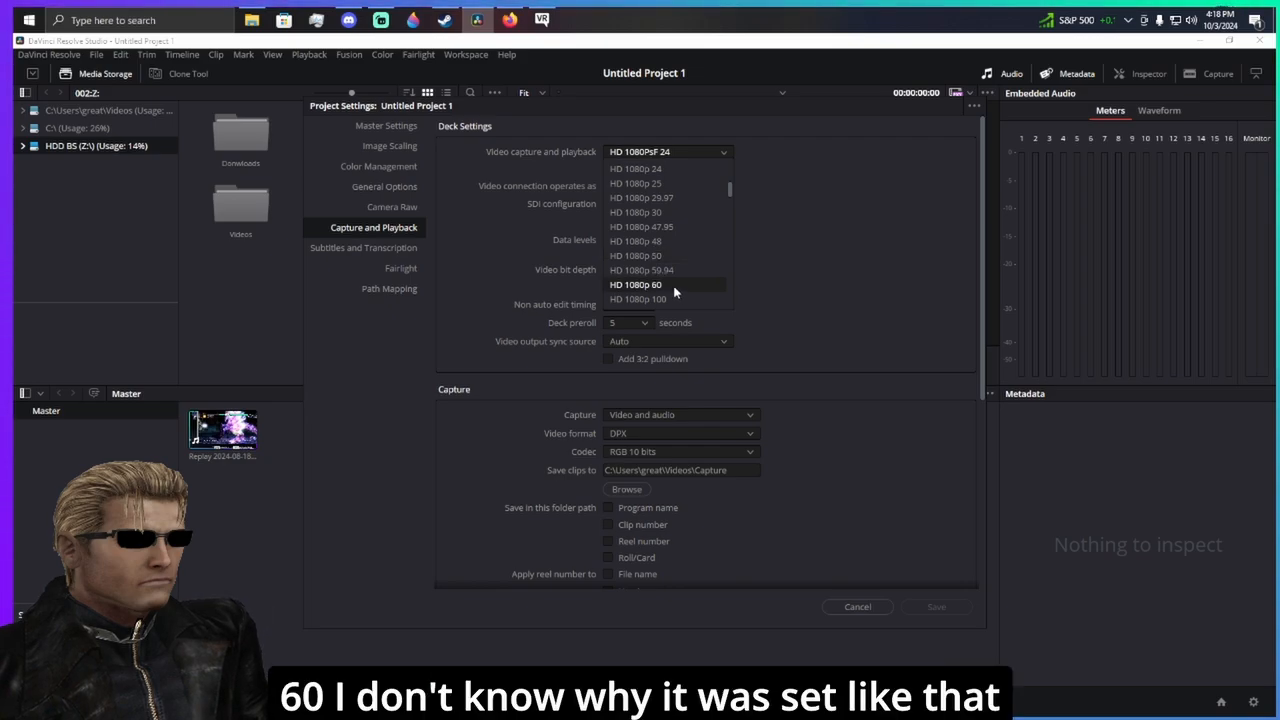
pyautogui.click(679, 288)
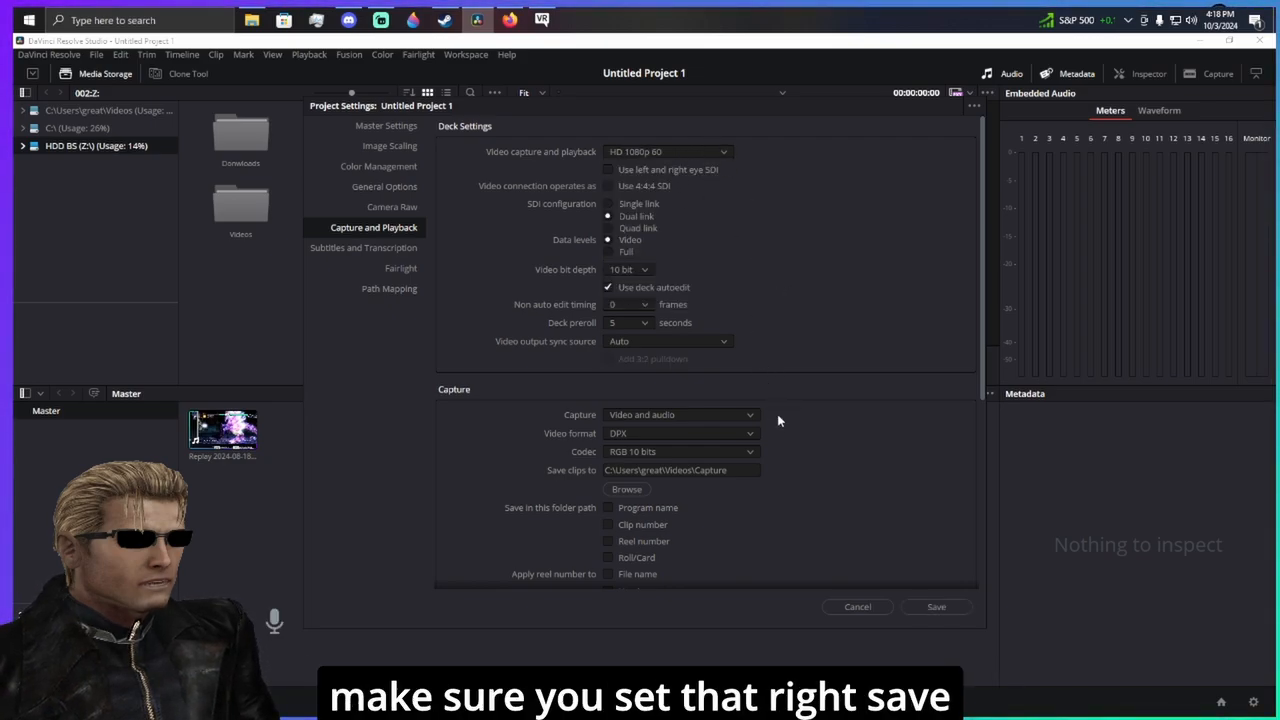
pyautogui.click(936, 606)
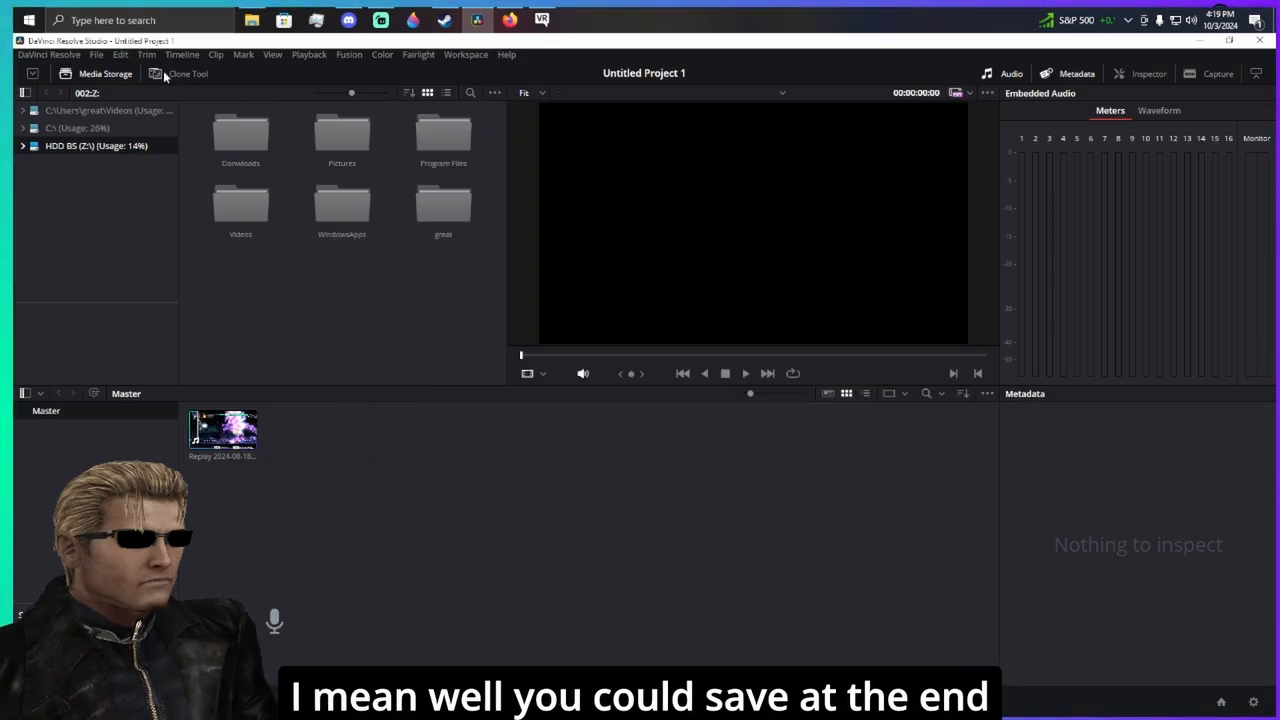
# - Reopen the project settings and review the Capture and Playback, Subtitles and Transcription, Fairlight, Path Mapping and Master Settings sections
pyautogui.click(96, 56)
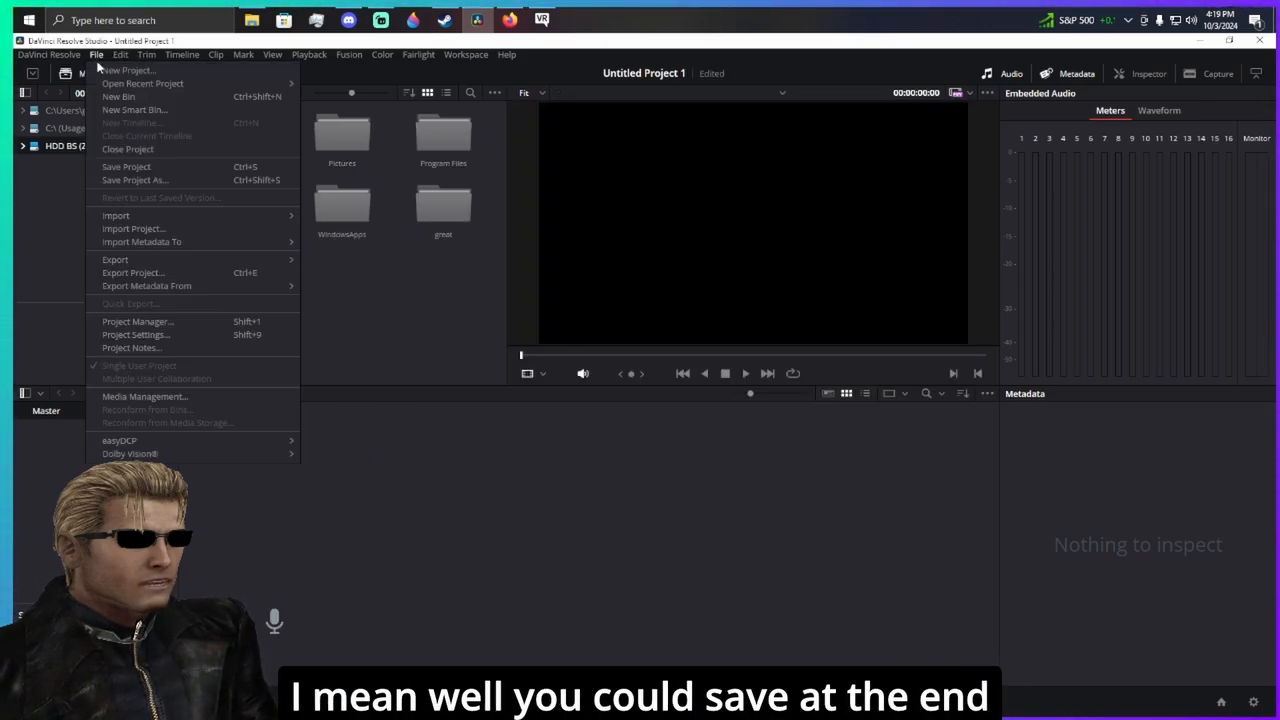
pyautogui.click(174, 337)
pyautogui.scroll(-6, 797, 386)
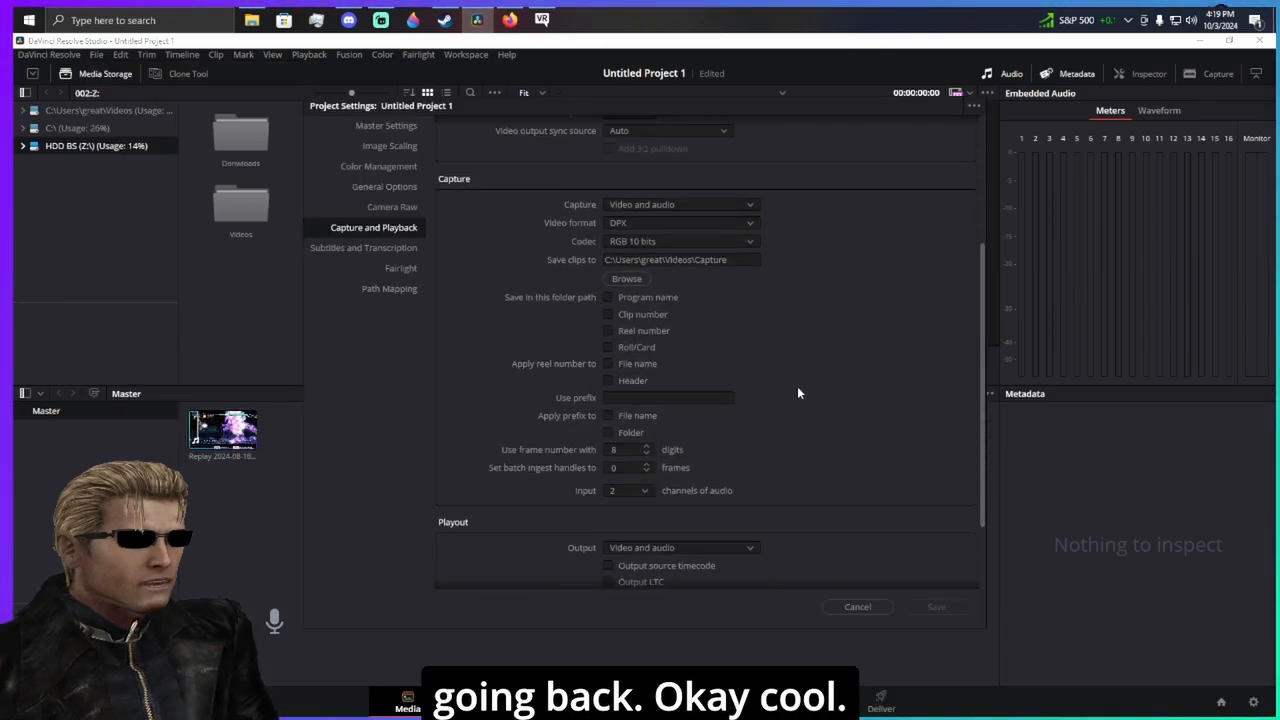
pyautogui.click(387, 248)
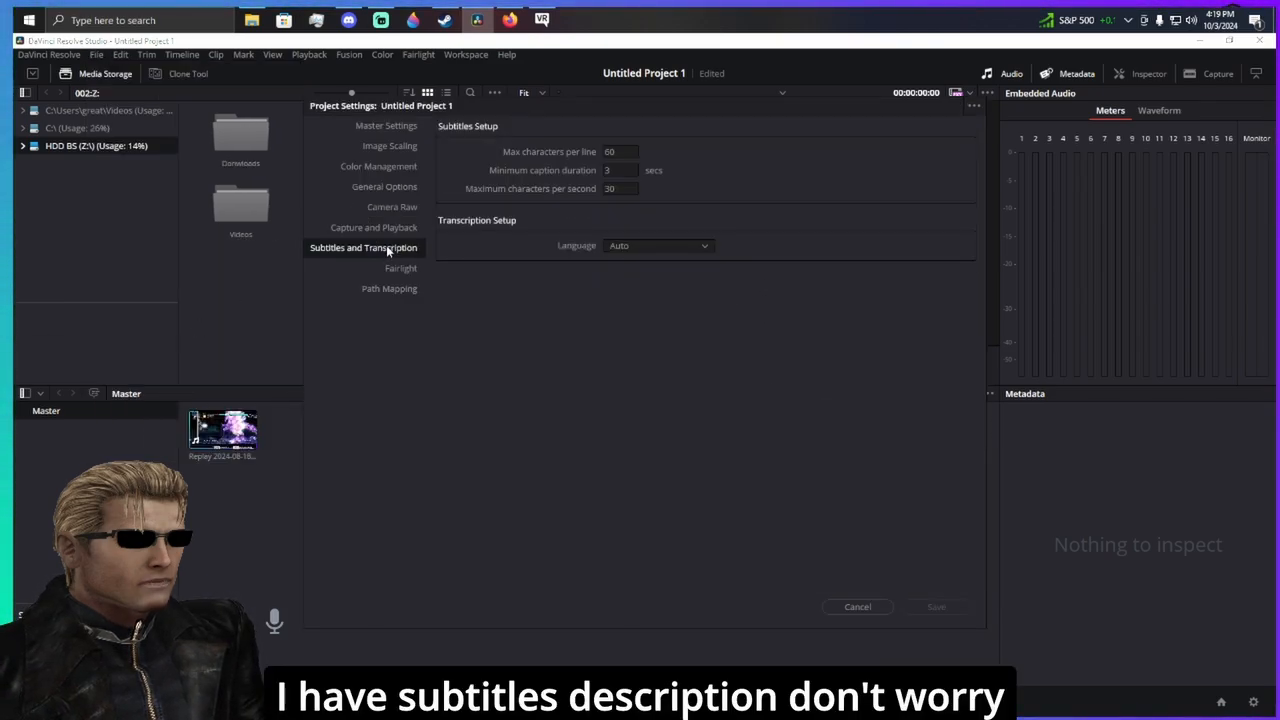
pyautogui.click(400, 268)
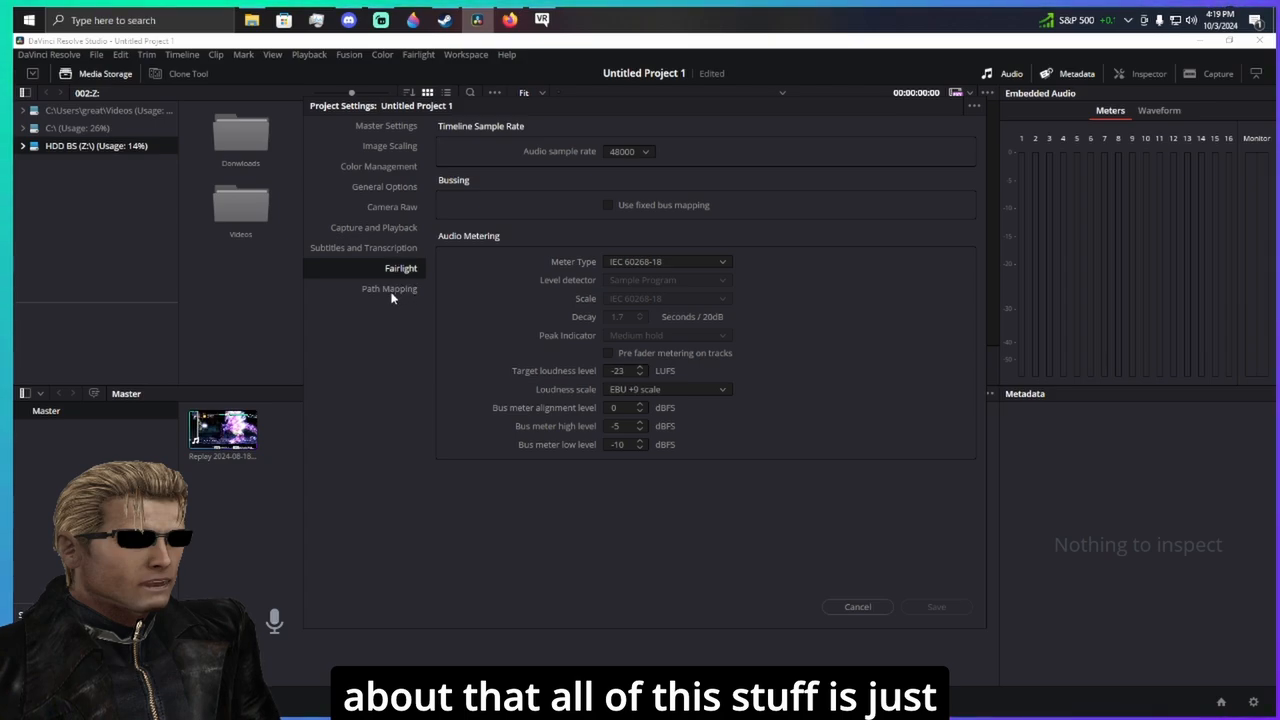
pyautogui.click(387, 290)
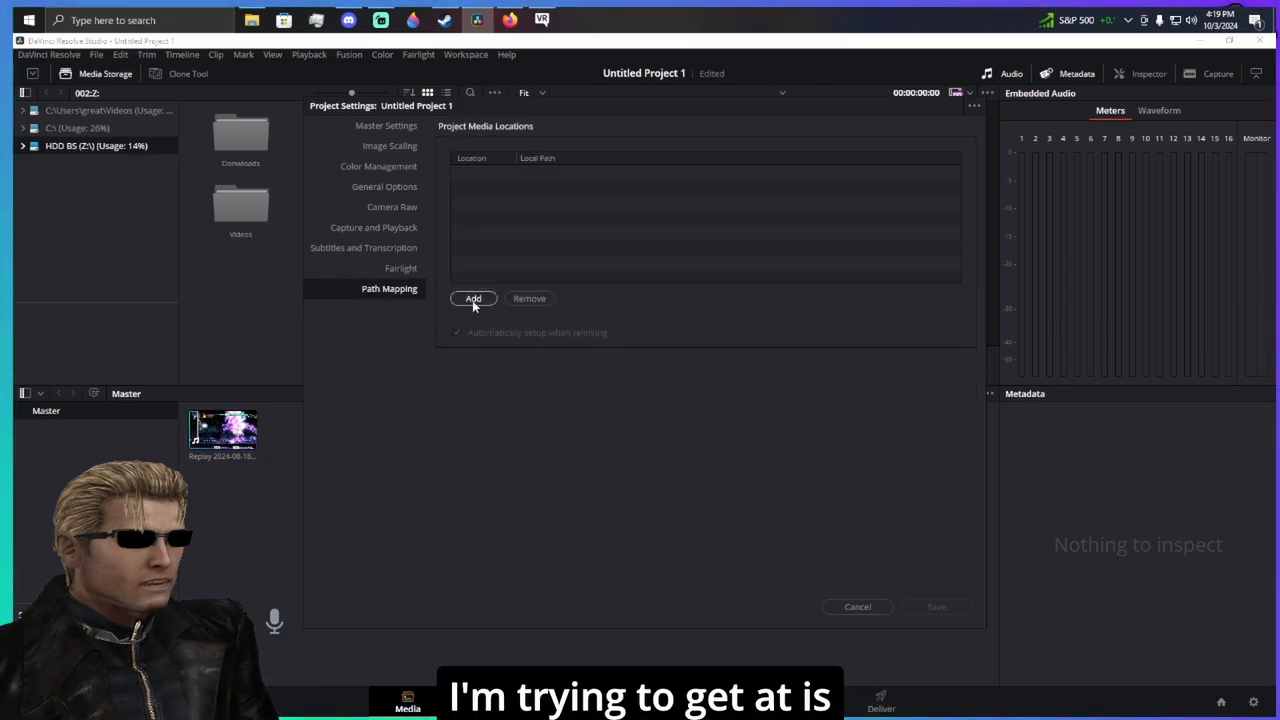
pyautogui.click(392, 125)
pyautogui.scroll(3, 611, 316)
pyautogui.scroll(5, 610, 320)
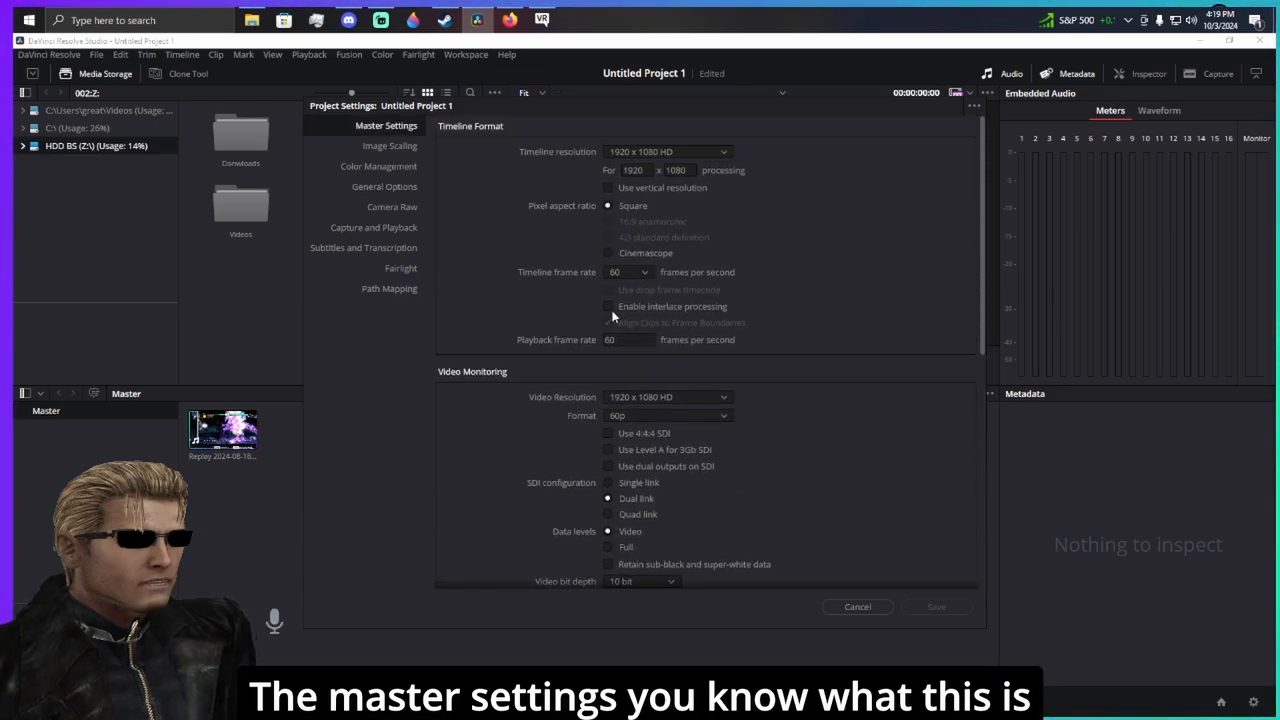
pyautogui.click(390, 289)
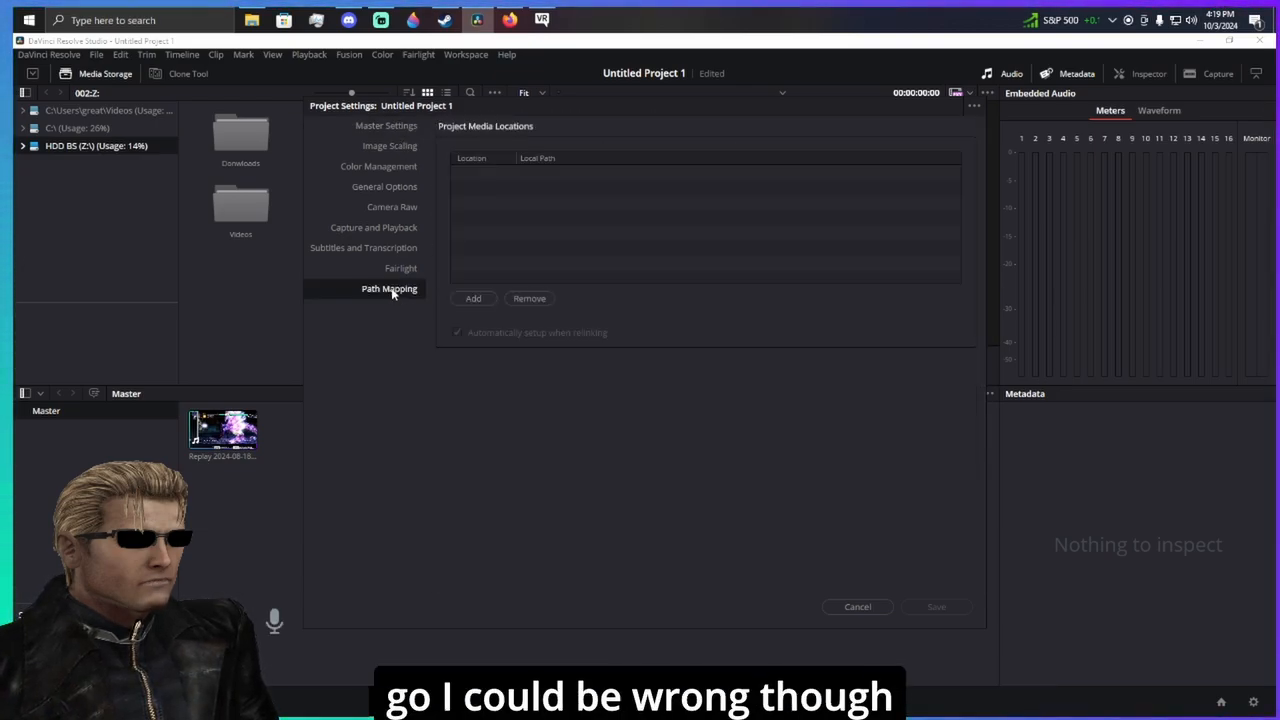
pyautogui.click(474, 298)
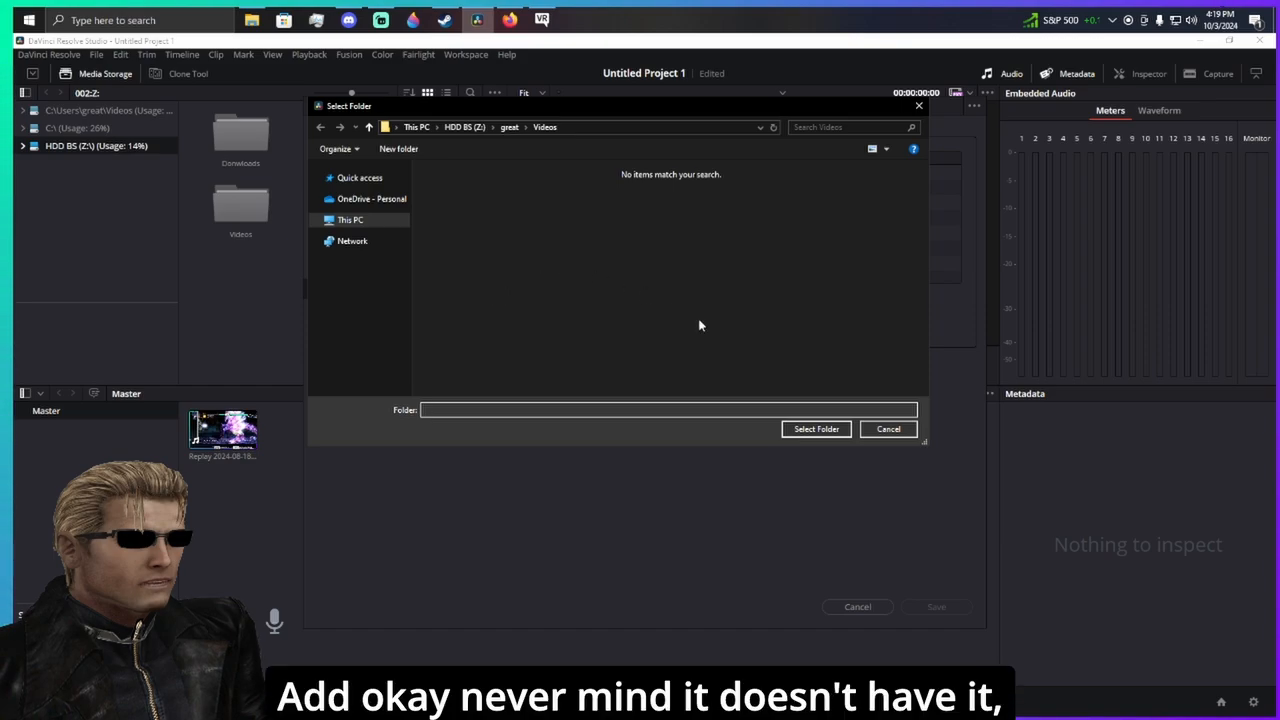
pyautogui.press('Escape')
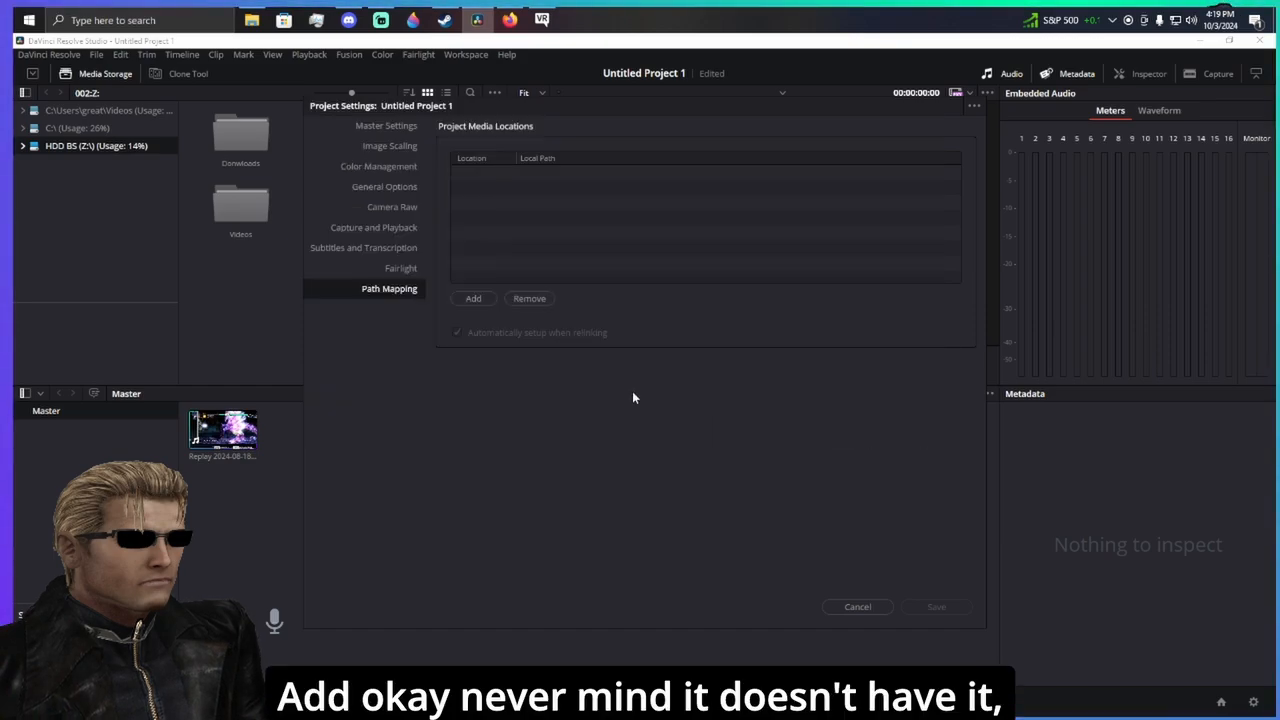
# - Save the current project settings as a preset named 108060 and close the settings without changing the project frame rate
pyautogui.click(379, 129)
pyautogui.scroll(-2, 781, 429)
pyautogui.scroll(-4, 783, 425)
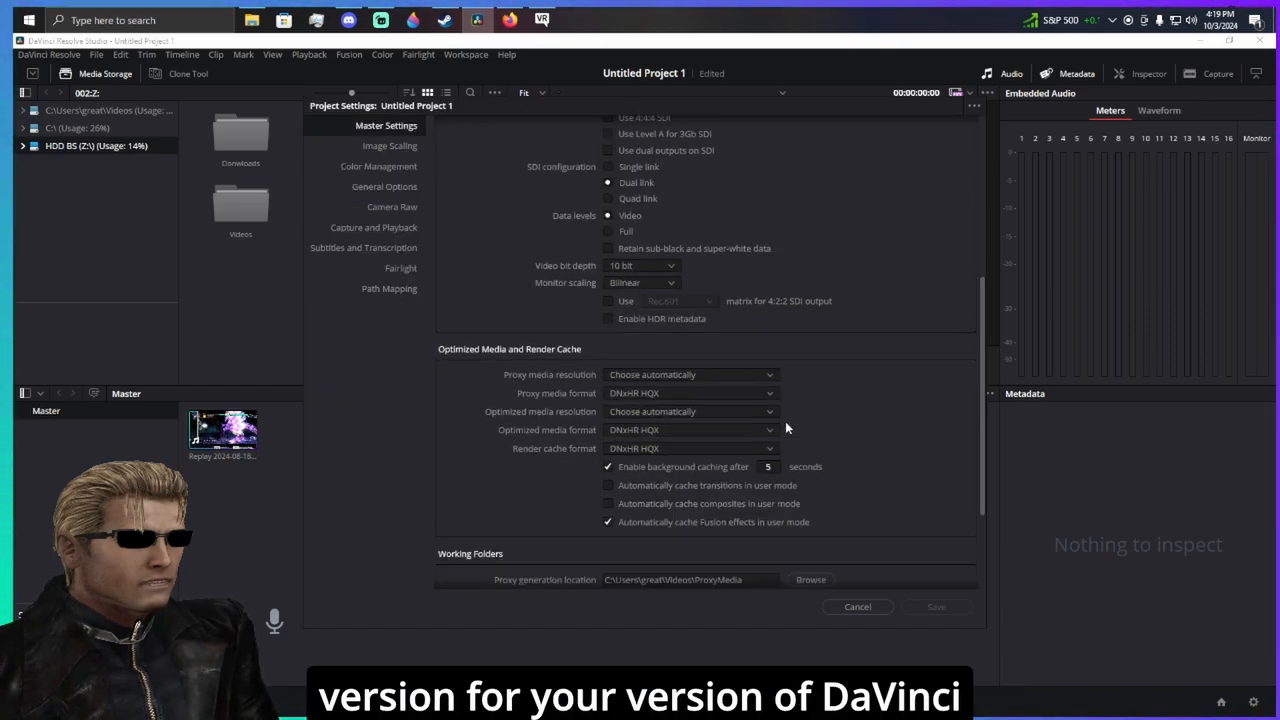
pyautogui.scroll(2, 688, 426)
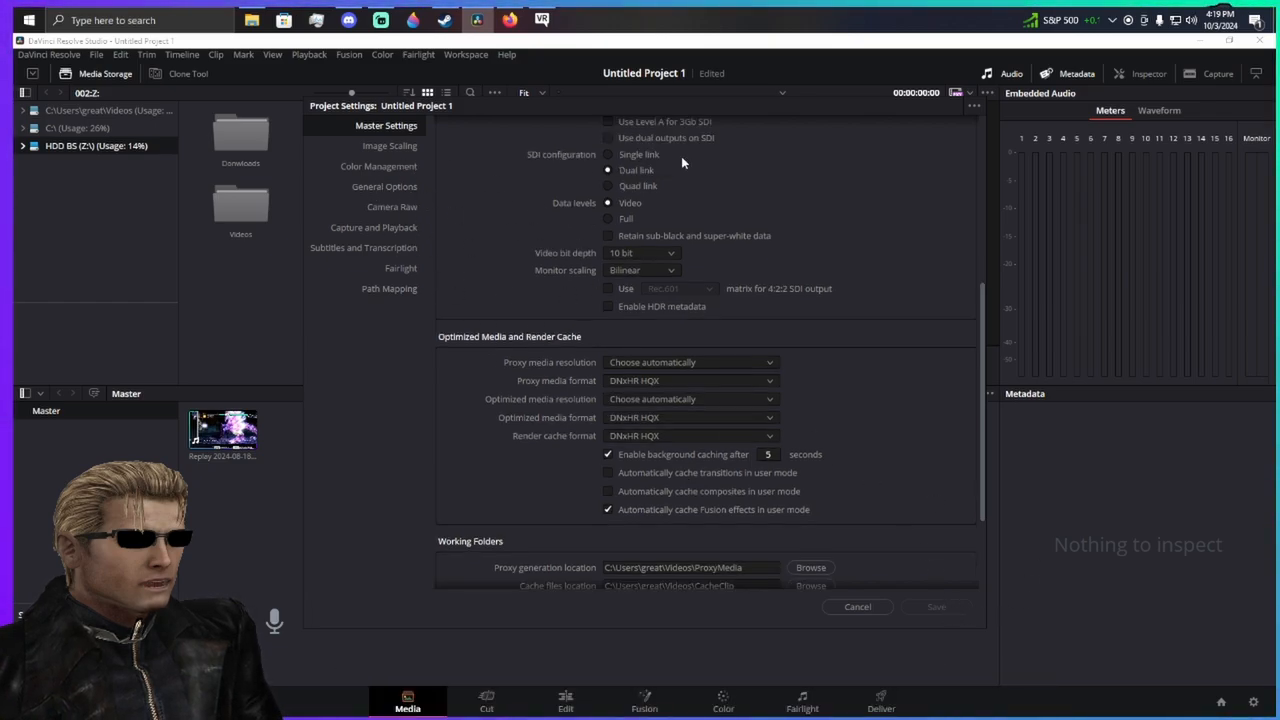
pyautogui.click(972, 108)
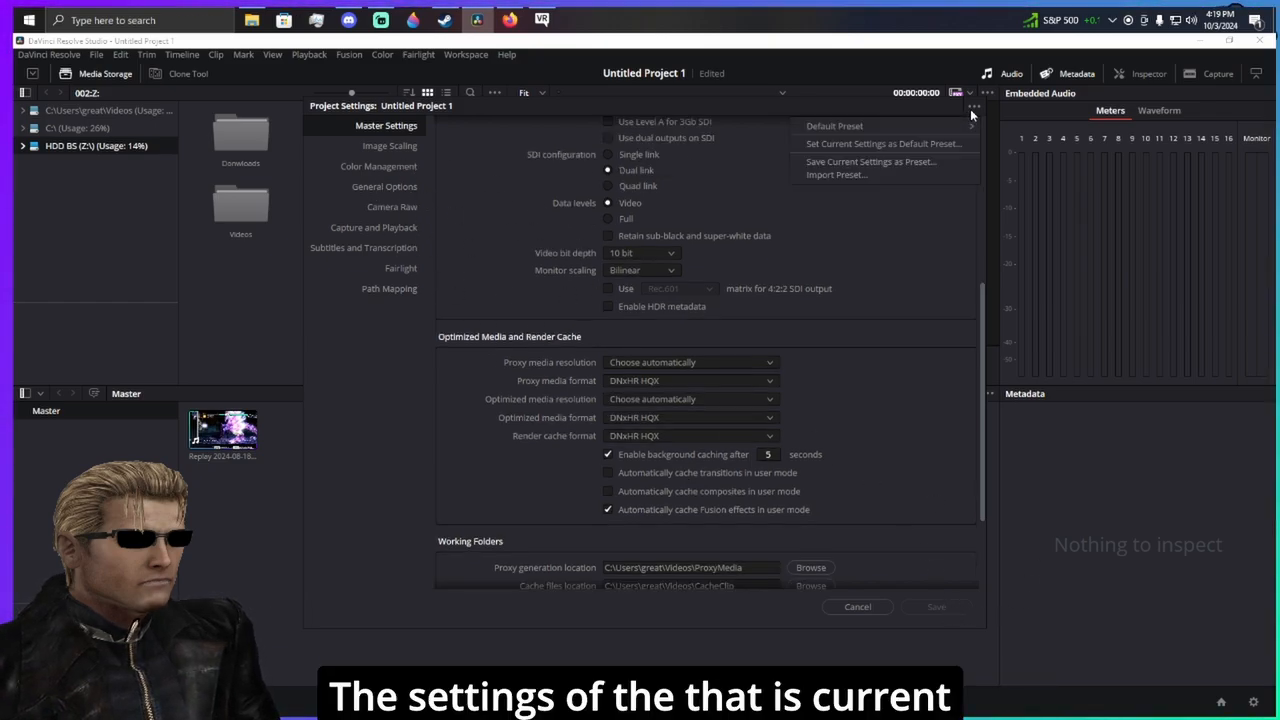
pyautogui.click(902, 165)
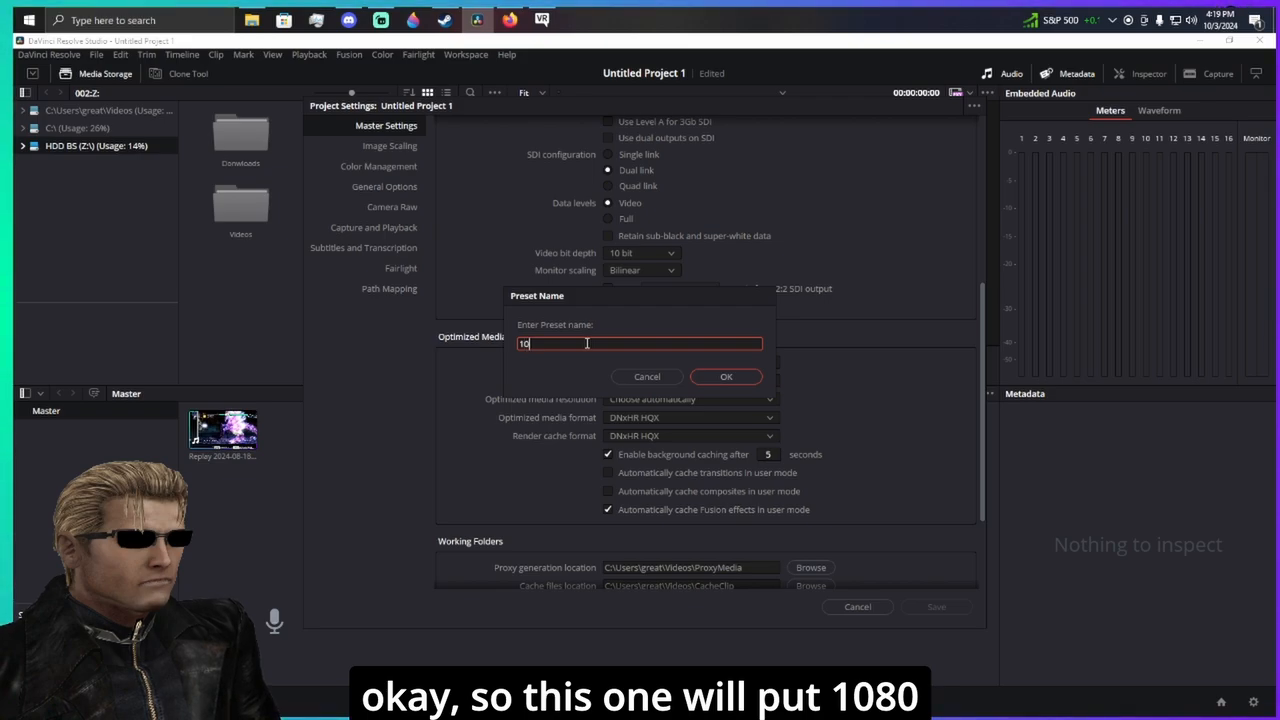
pyautogui.write('108060')
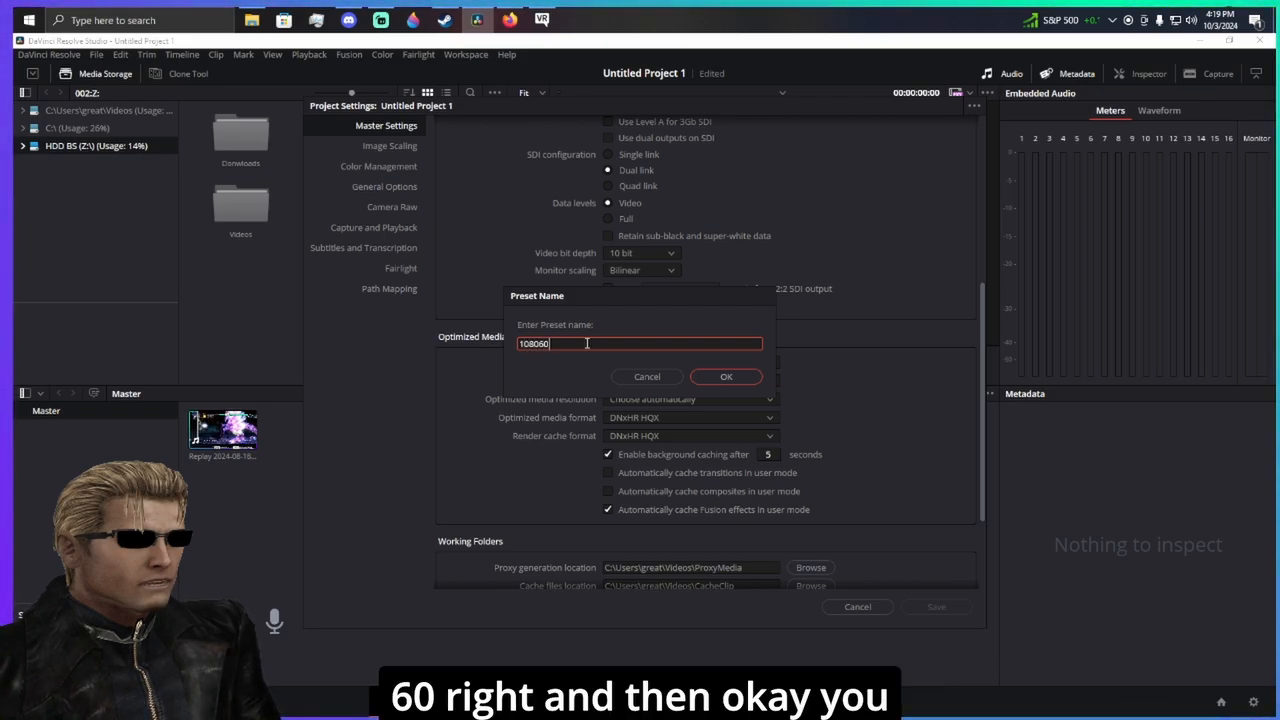
pyautogui.click(754, 379)
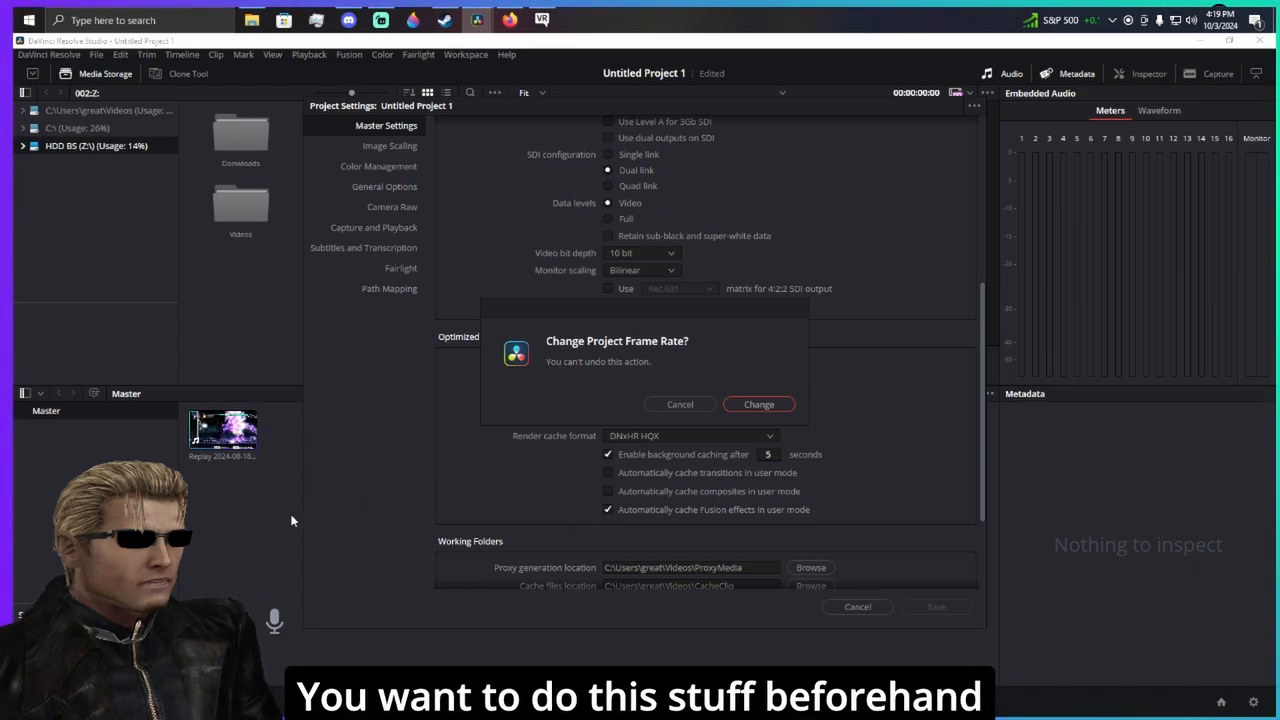
pyautogui.click(680, 404)
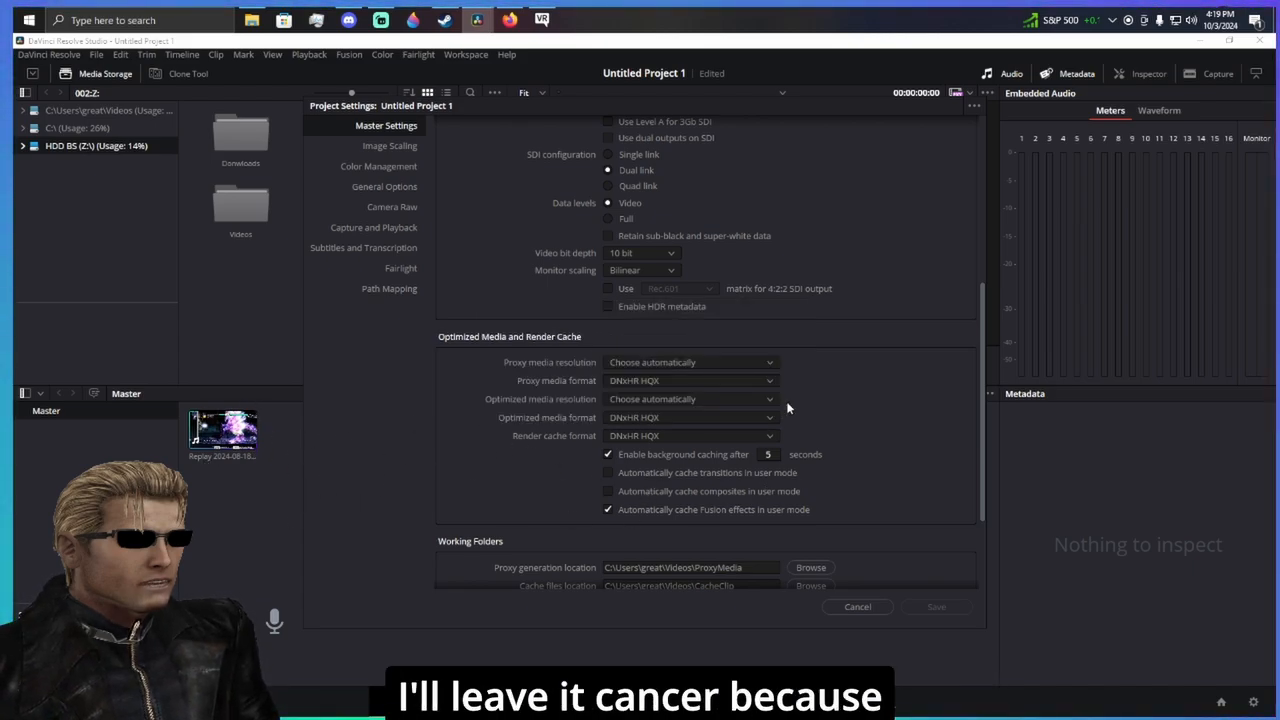
pyautogui.scroll(5, 787, 408)
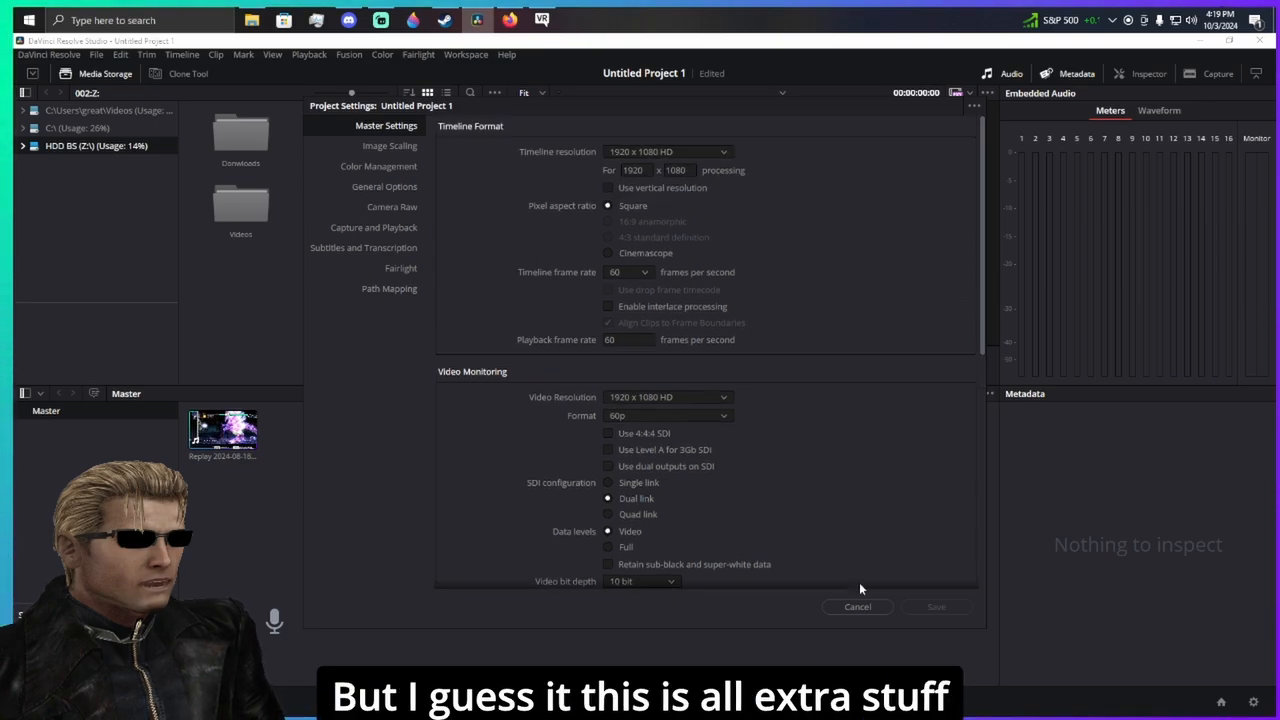
pyautogui.click(853, 612)
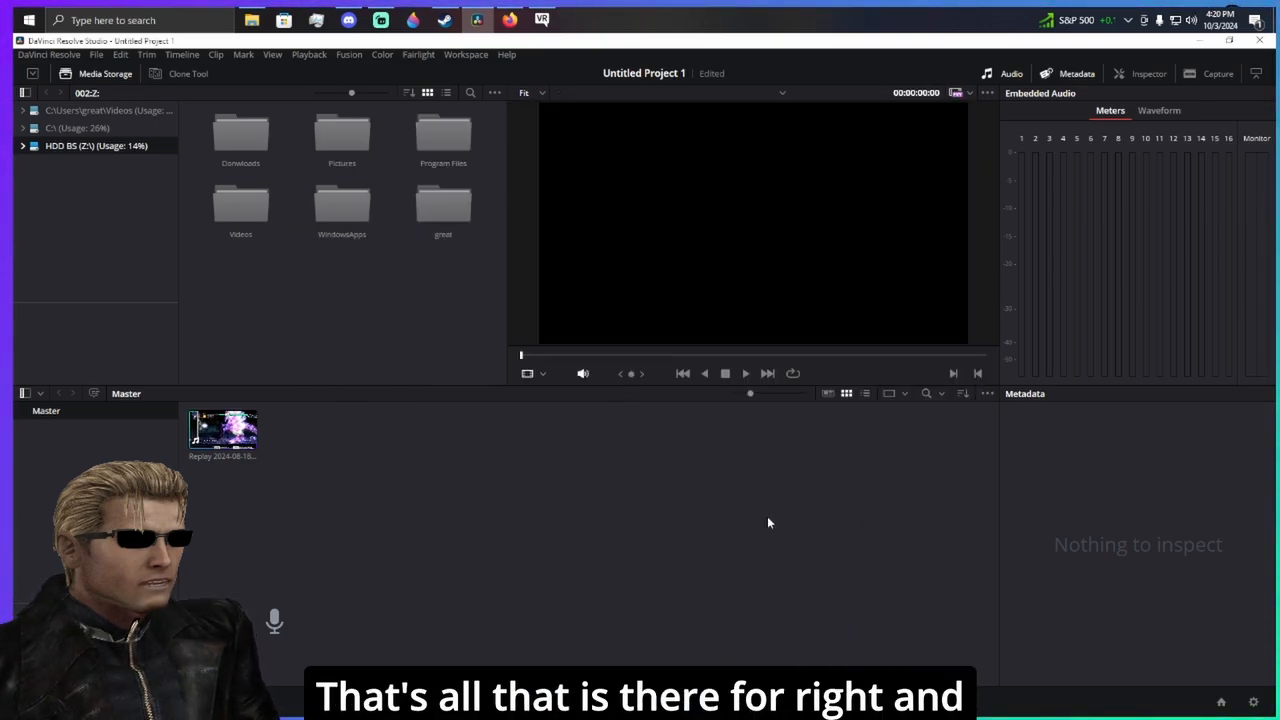
# - Open the system preferences and examine the Memory and GPU, Media Storage and Decode Options sections
pyautogui.click(96, 54)
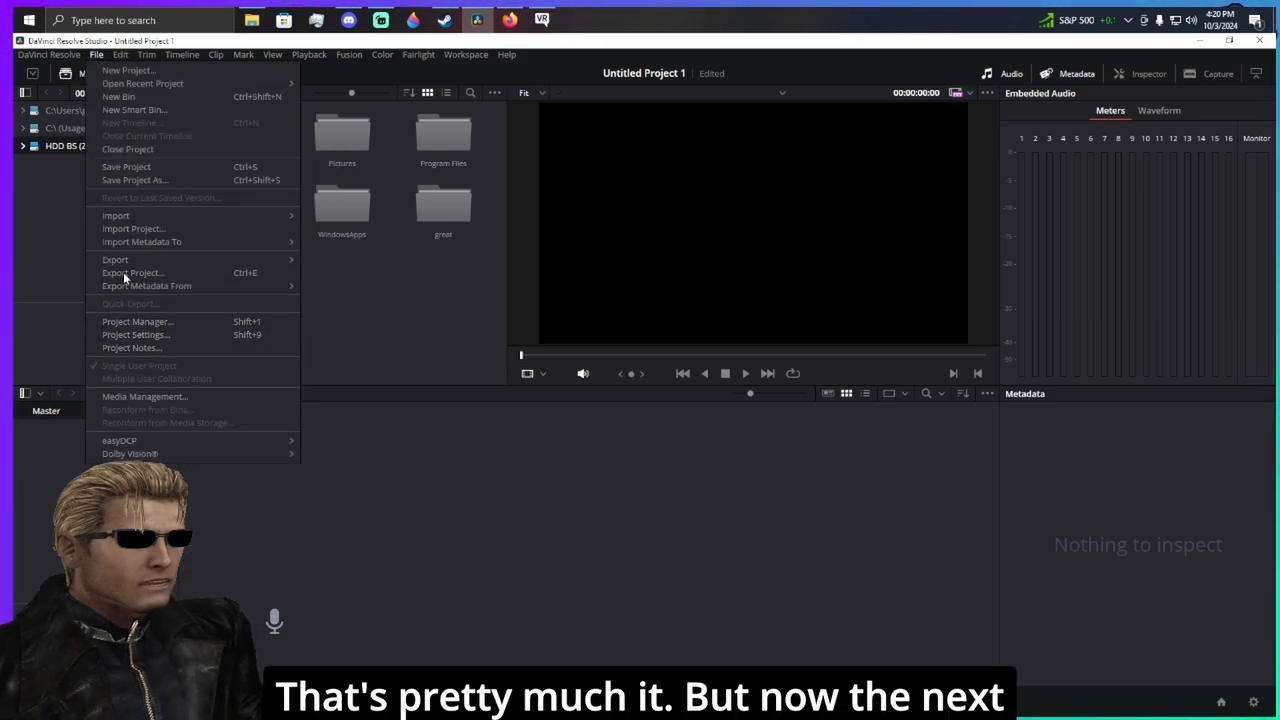
pyautogui.click(48, 54)
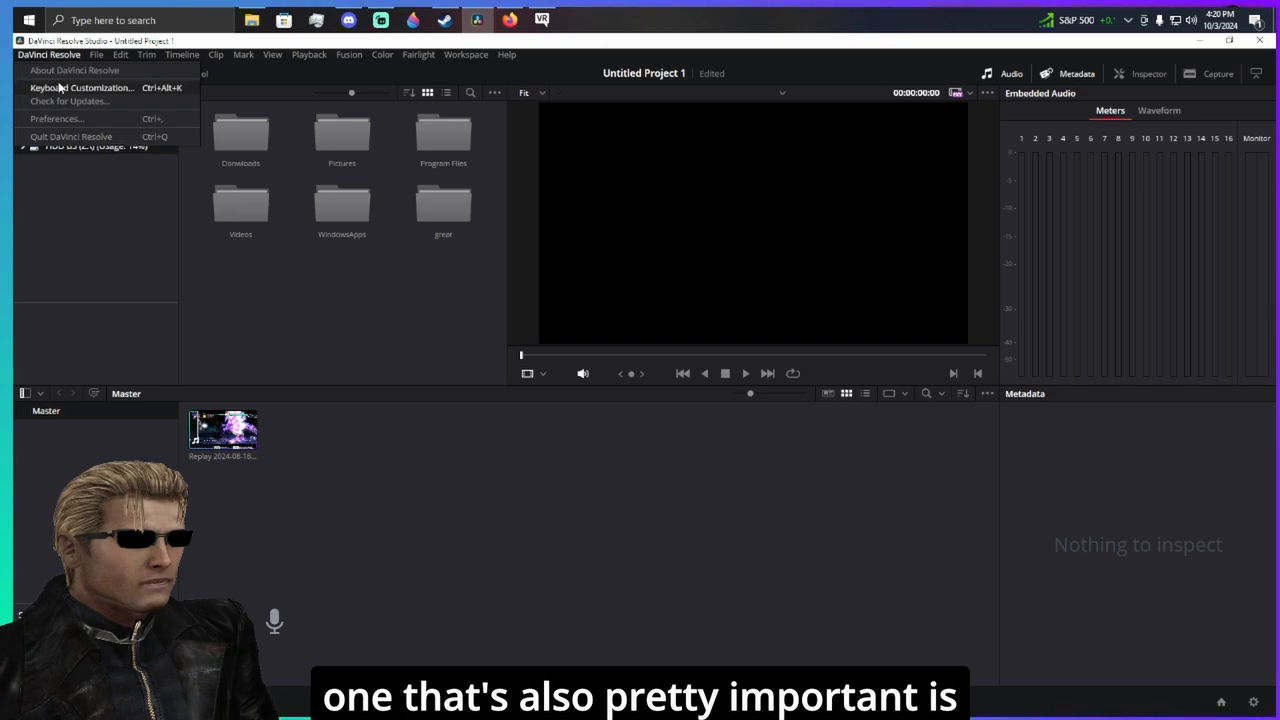
pyautogui.click(70, 120)
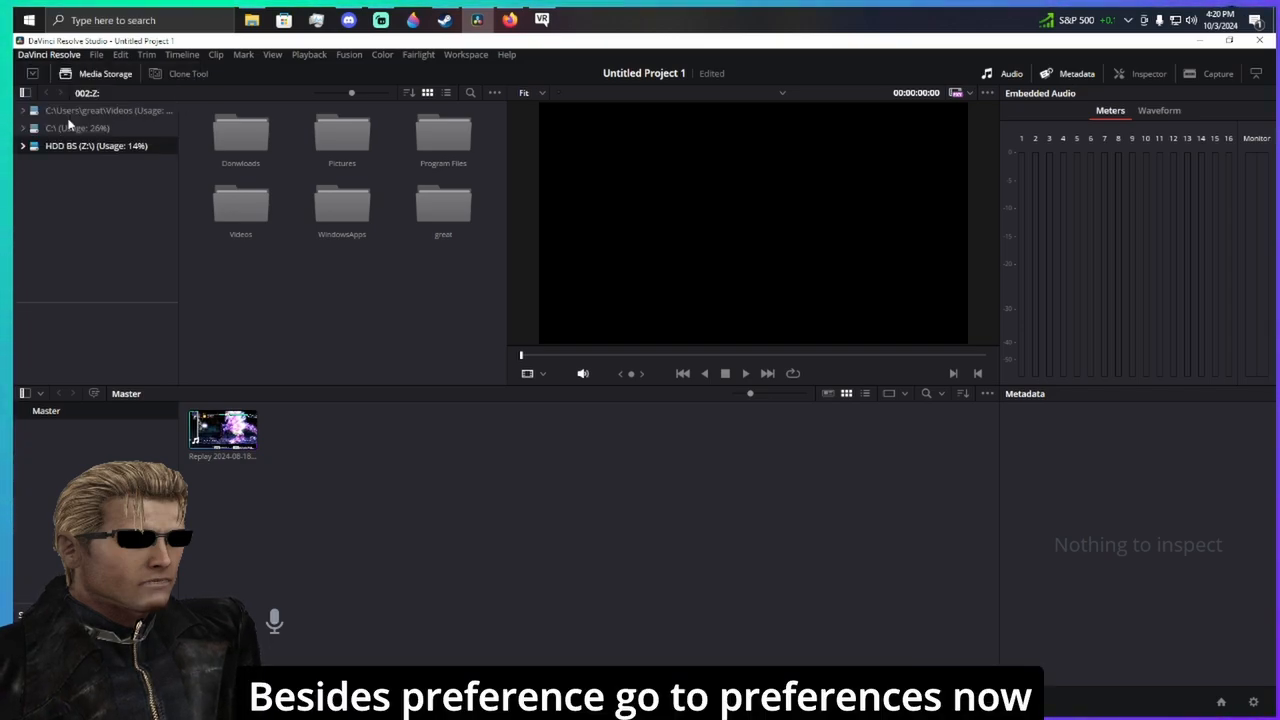
pyautogui.click(455, 155)
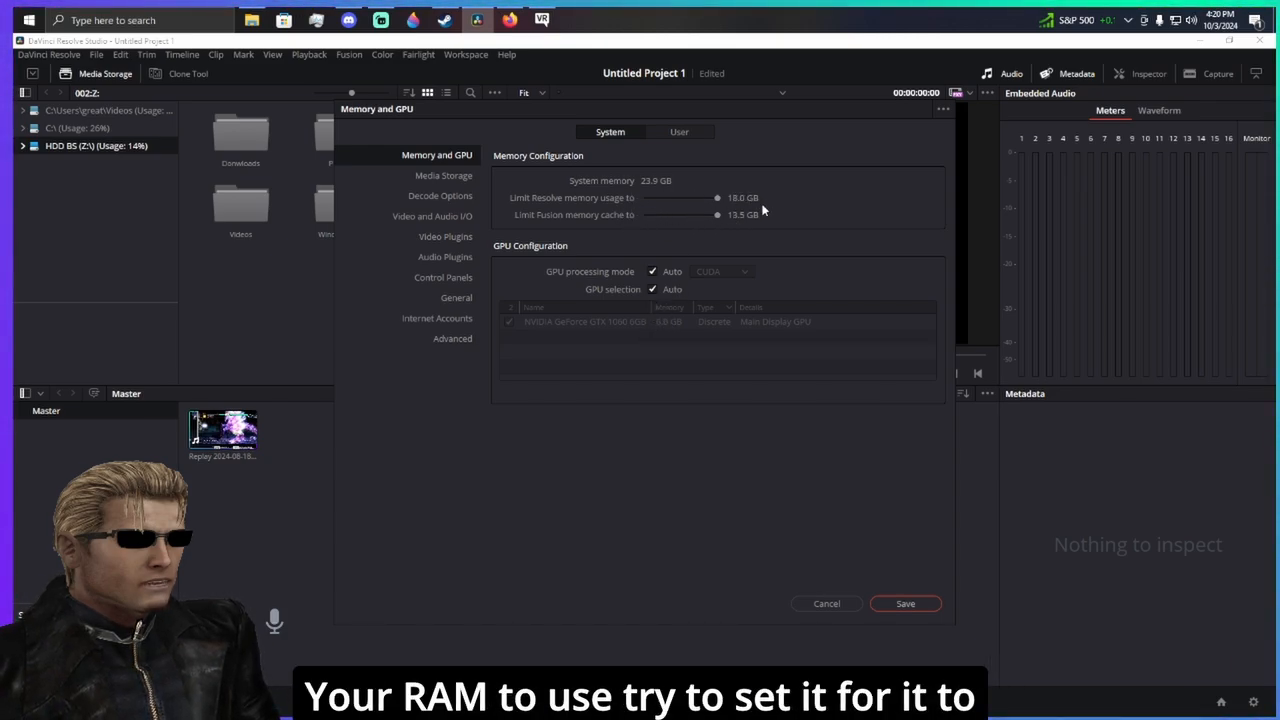
pyautogui.click(440, 176)
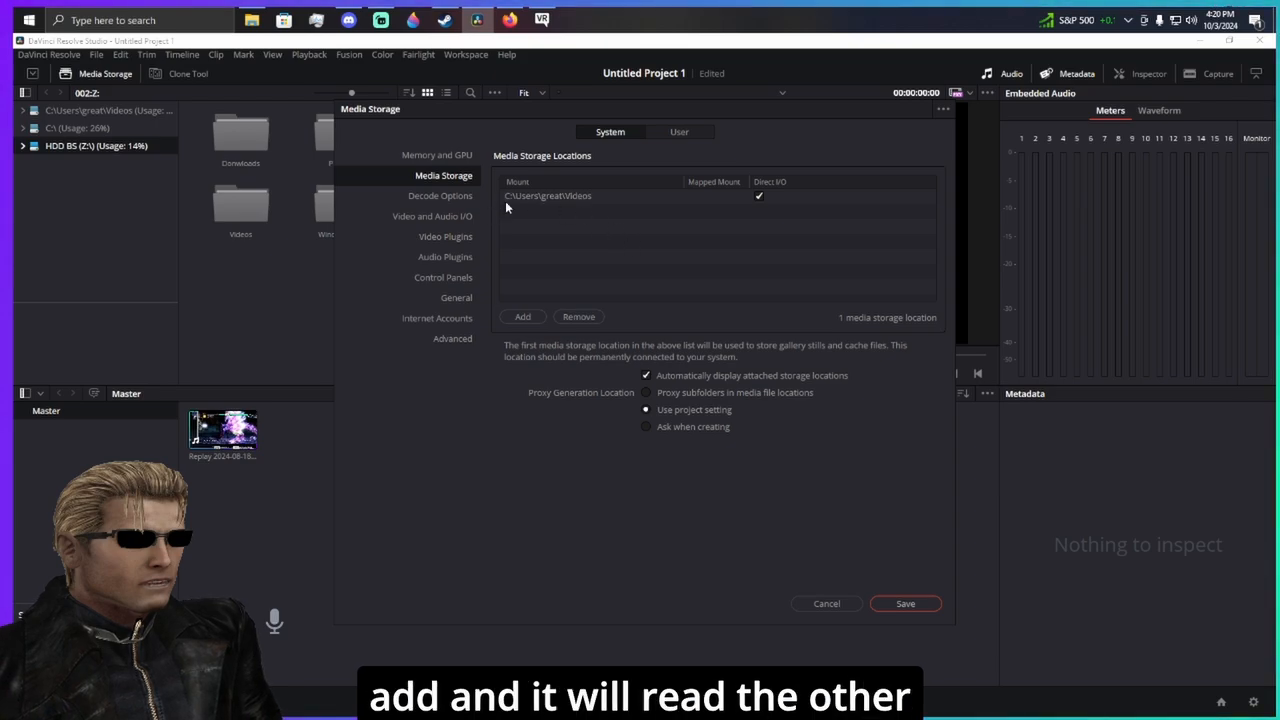
pyautogui.click(442, 198)
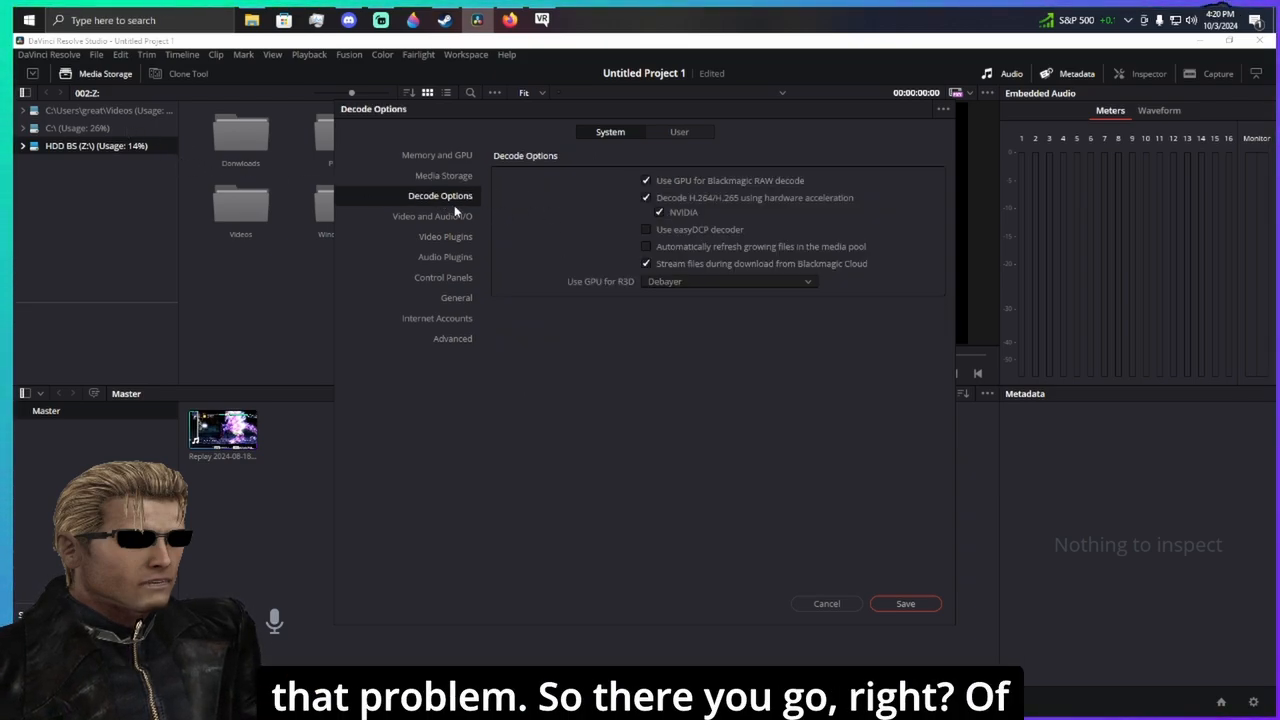
pyautogui.click(647, 180)
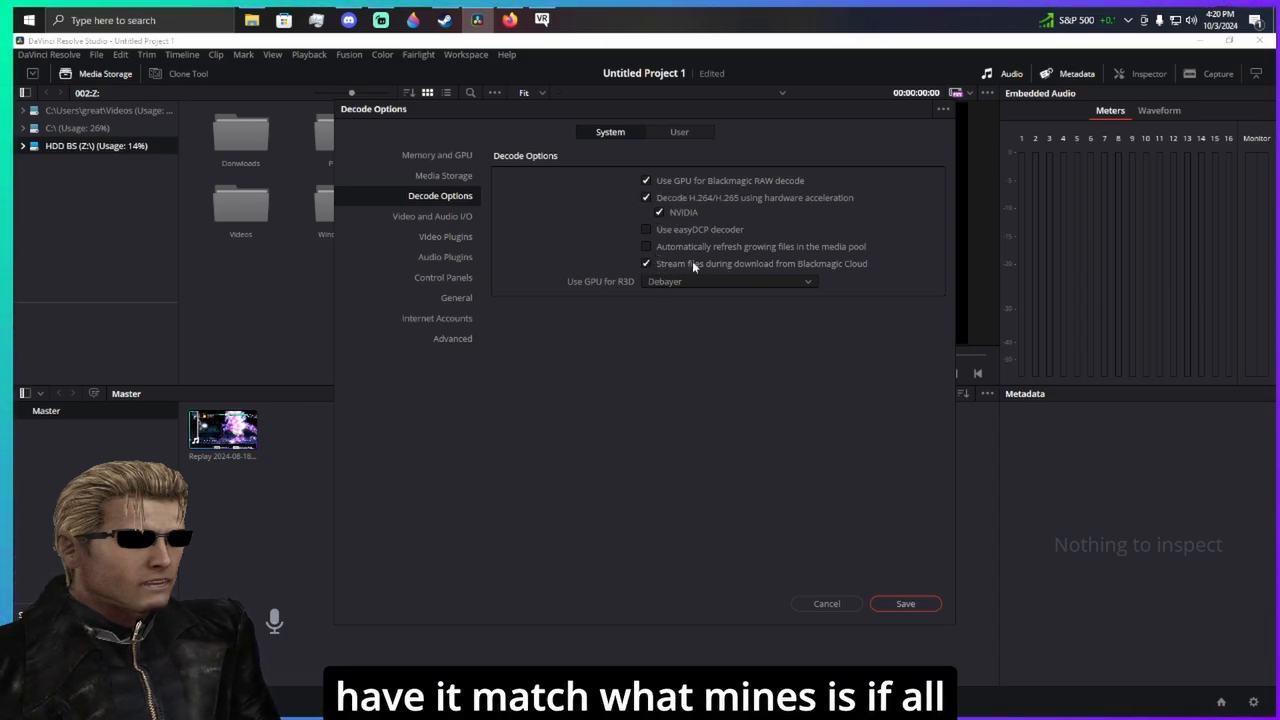
# - Look through the Video and Audio I/O, Video Plugins, Audio Plugins, Control Panels and General sections of the system preferences
pyautogui.click(444, 217)
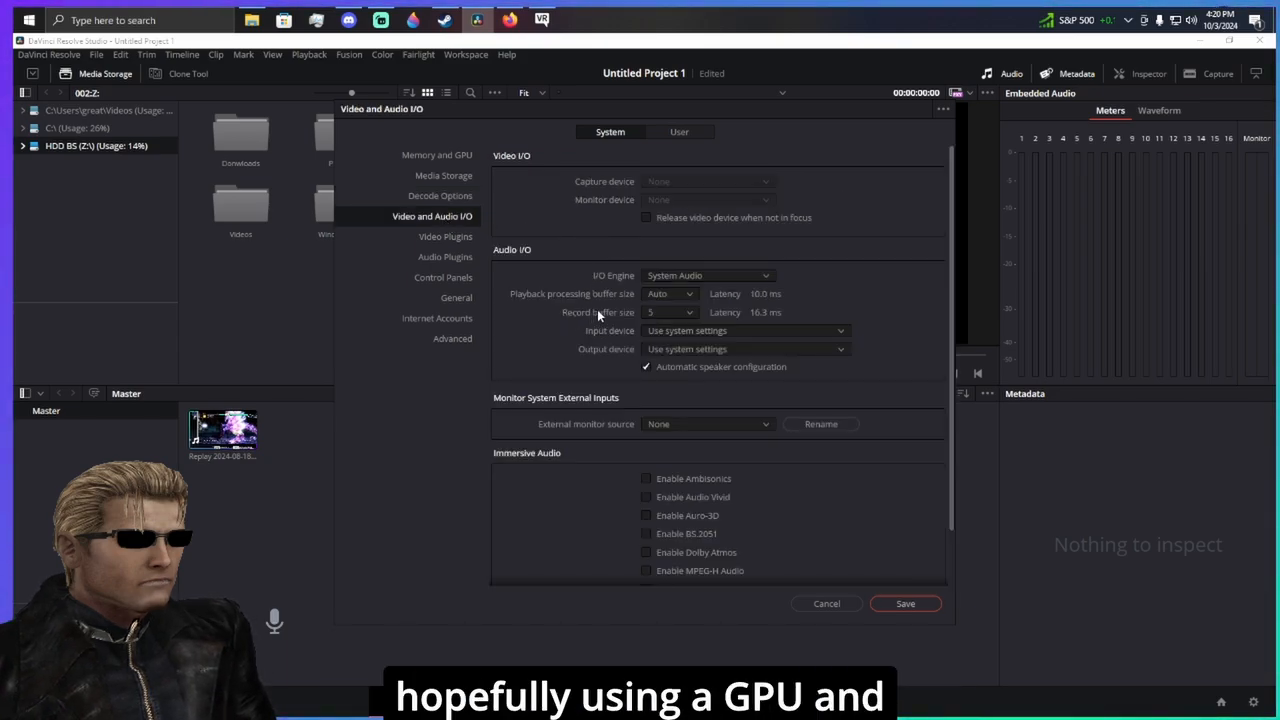
pyautogui.scroll(-3, 598, 310)
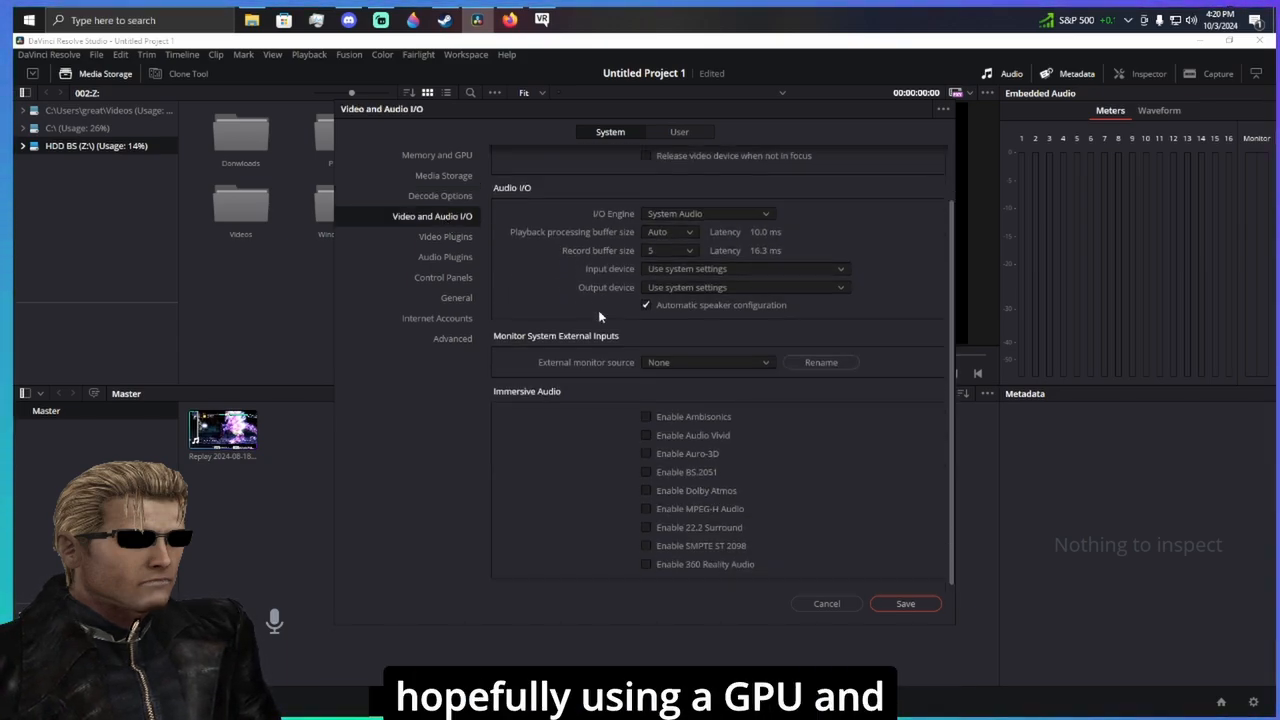
pyautogui.click(436, 236)
pyautogui.click(437, 259)
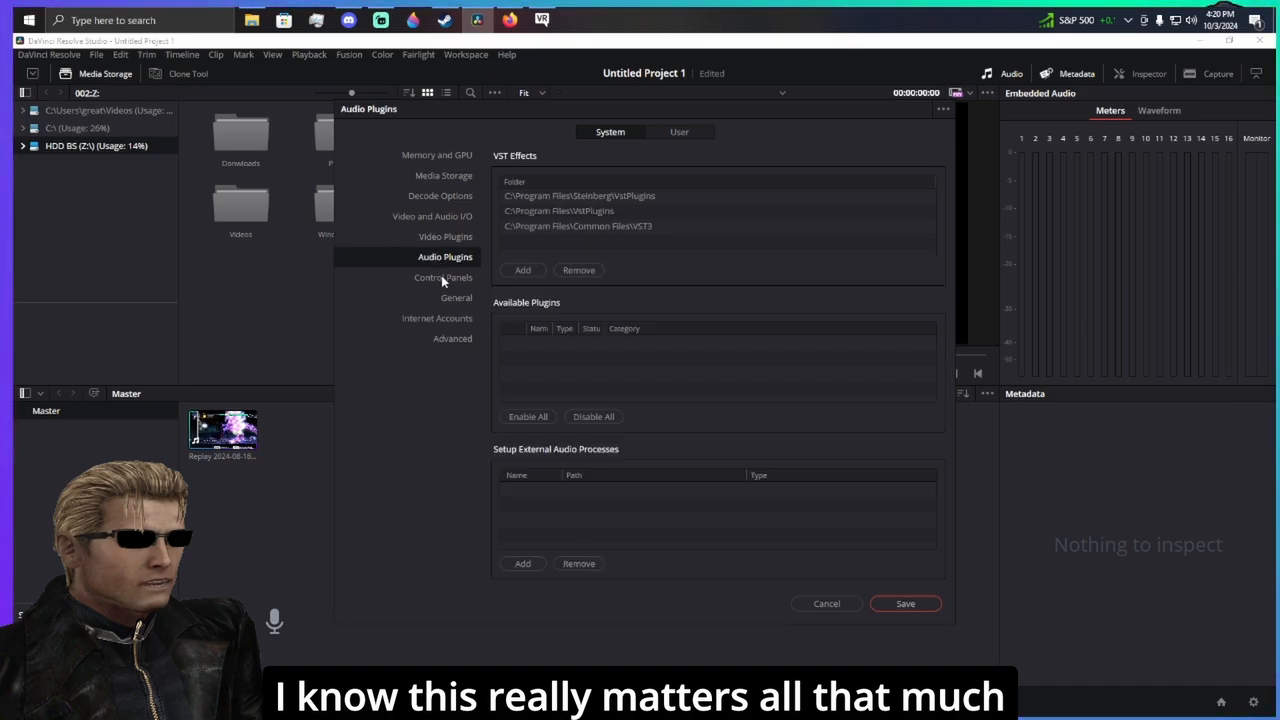
pyautogui.click(443, 279)
pyautogui.click(457, 299)
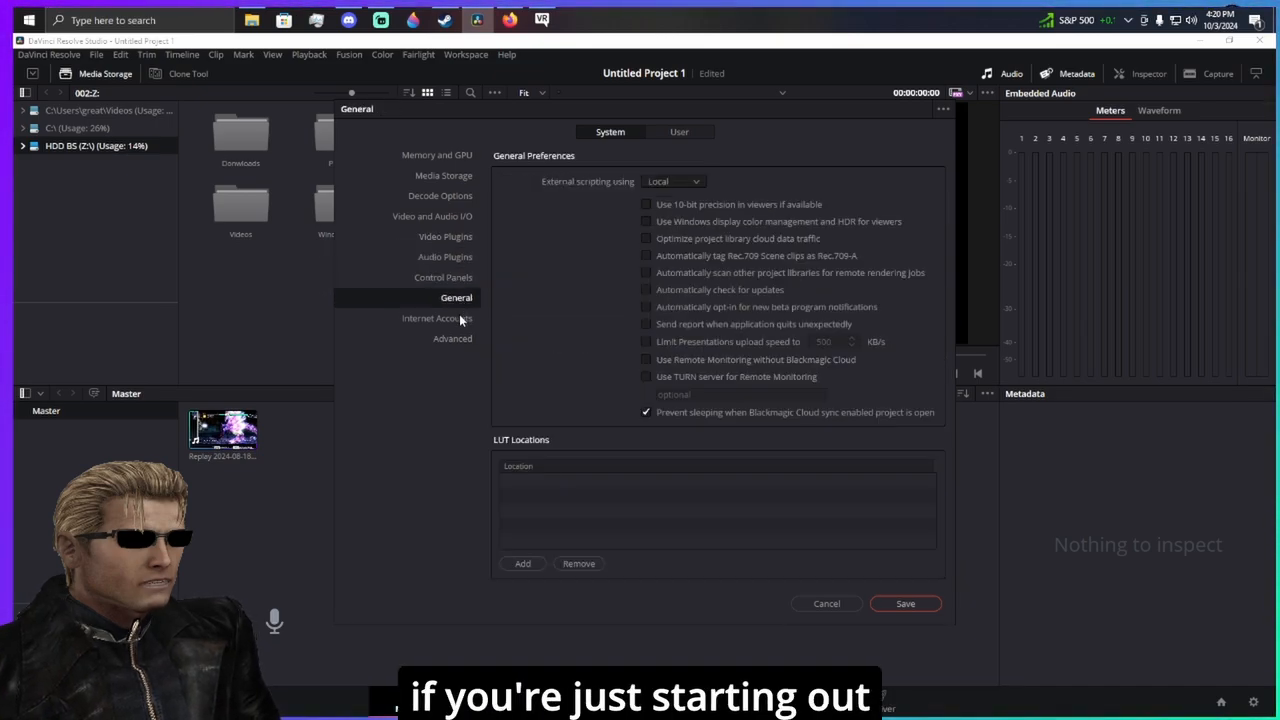
# - Review the Internet Accounts and Advanced sections of the system preferences, and return to Memory and GPU
pyautogui.click(460, 318)
pyautogui.click(459, 338)
pyautogui.click(462, 324)
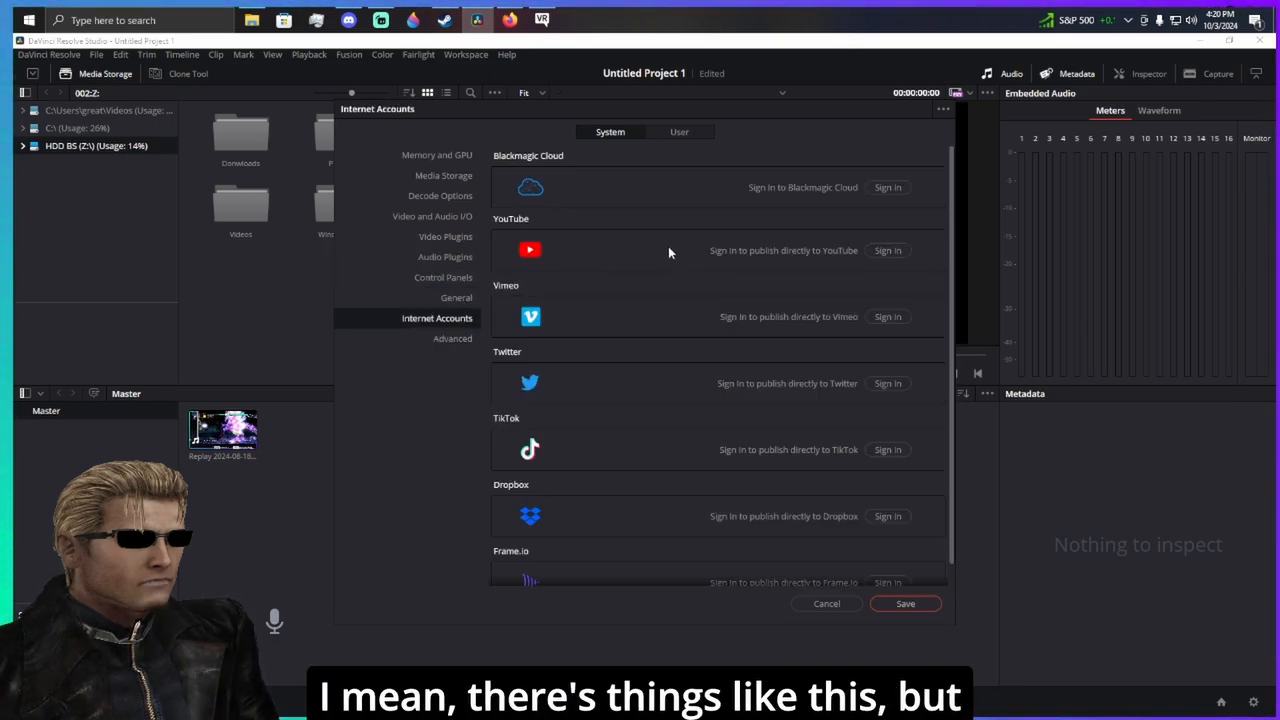
pyautogui.scroll(-1, 668, 252)
pyautogui.click(459, 338)
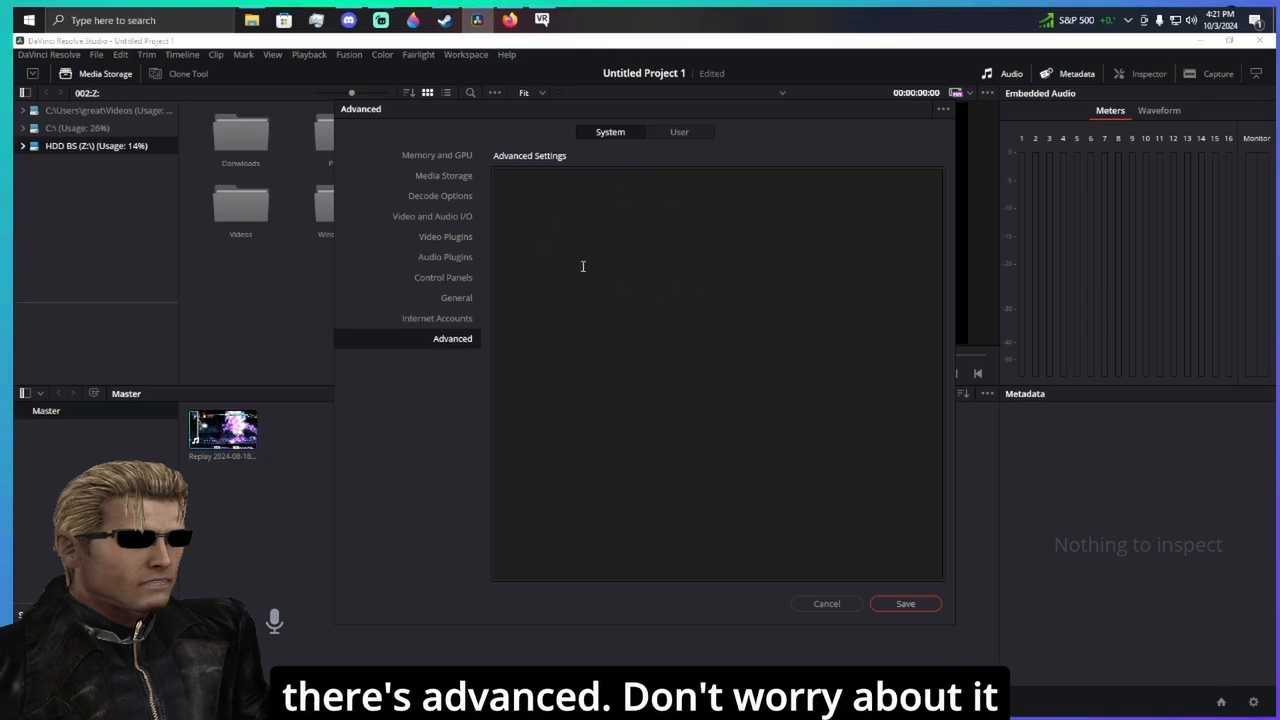
pyautogui.click(450, 156)
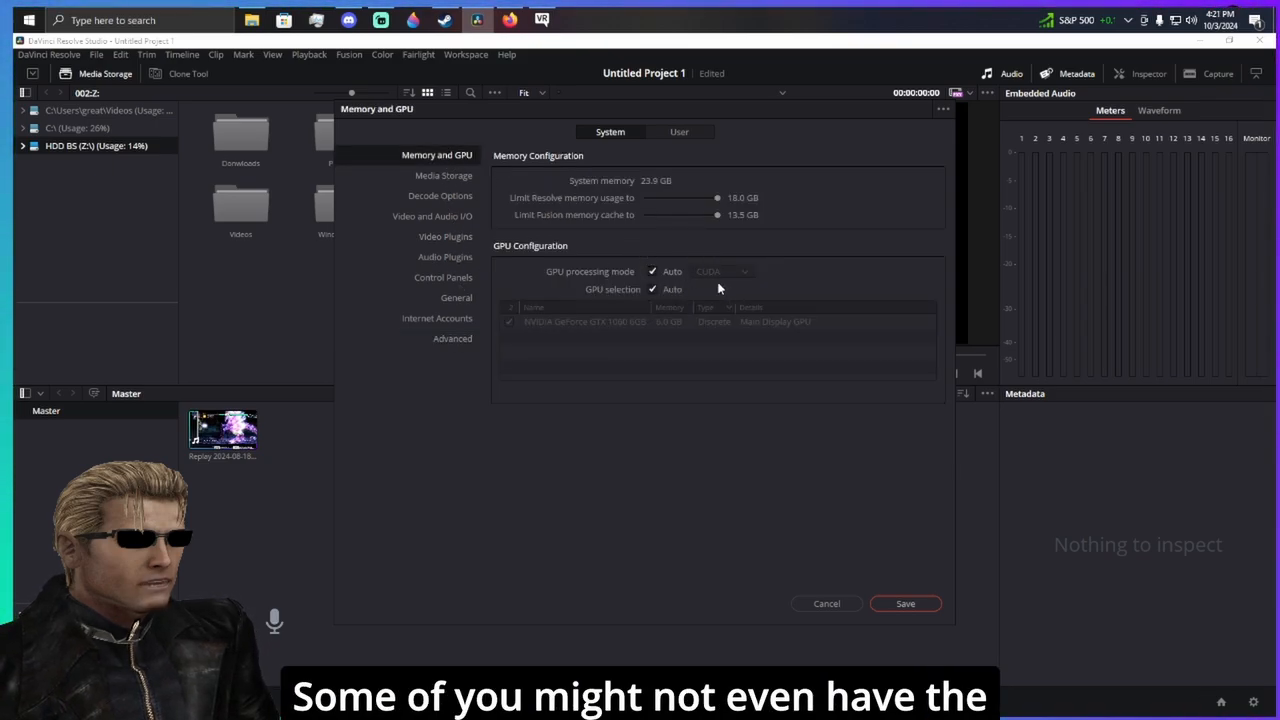
# - Look through the UI Settings, Project Save and Load, and Editing sections of the user preferences
pyautogui.click(679, 133)
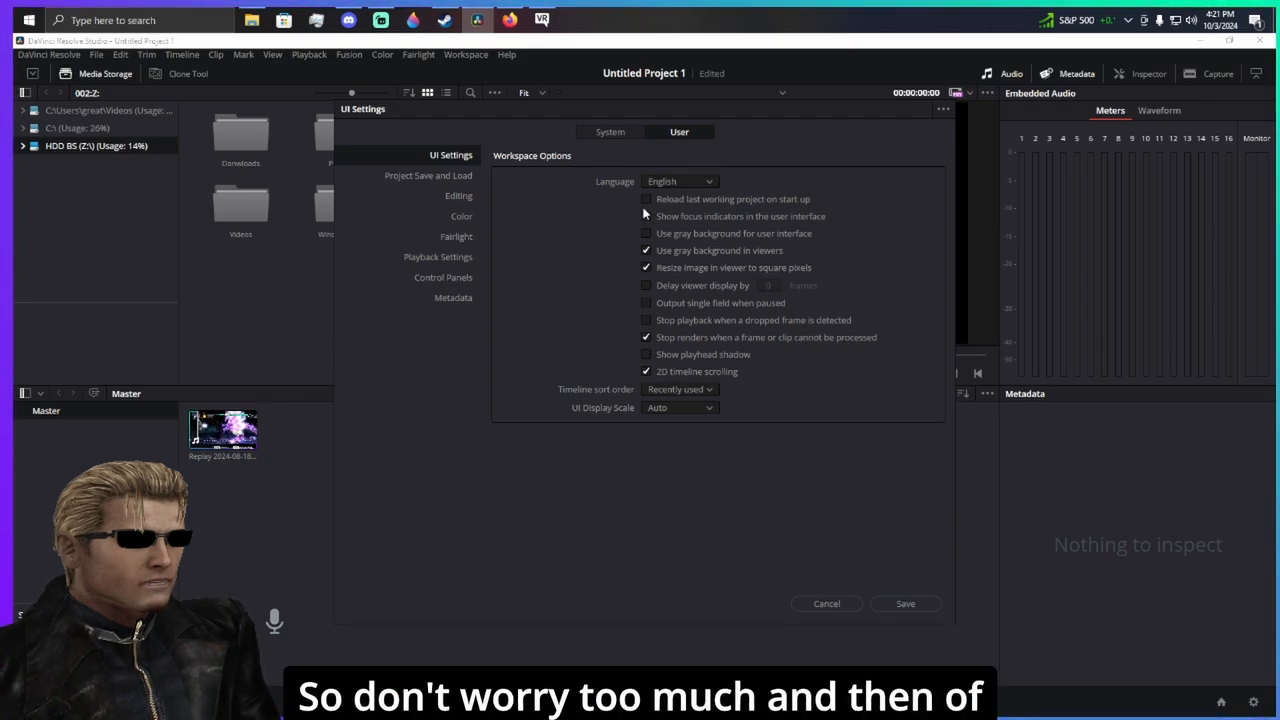
pyautogui.click(429, 177)
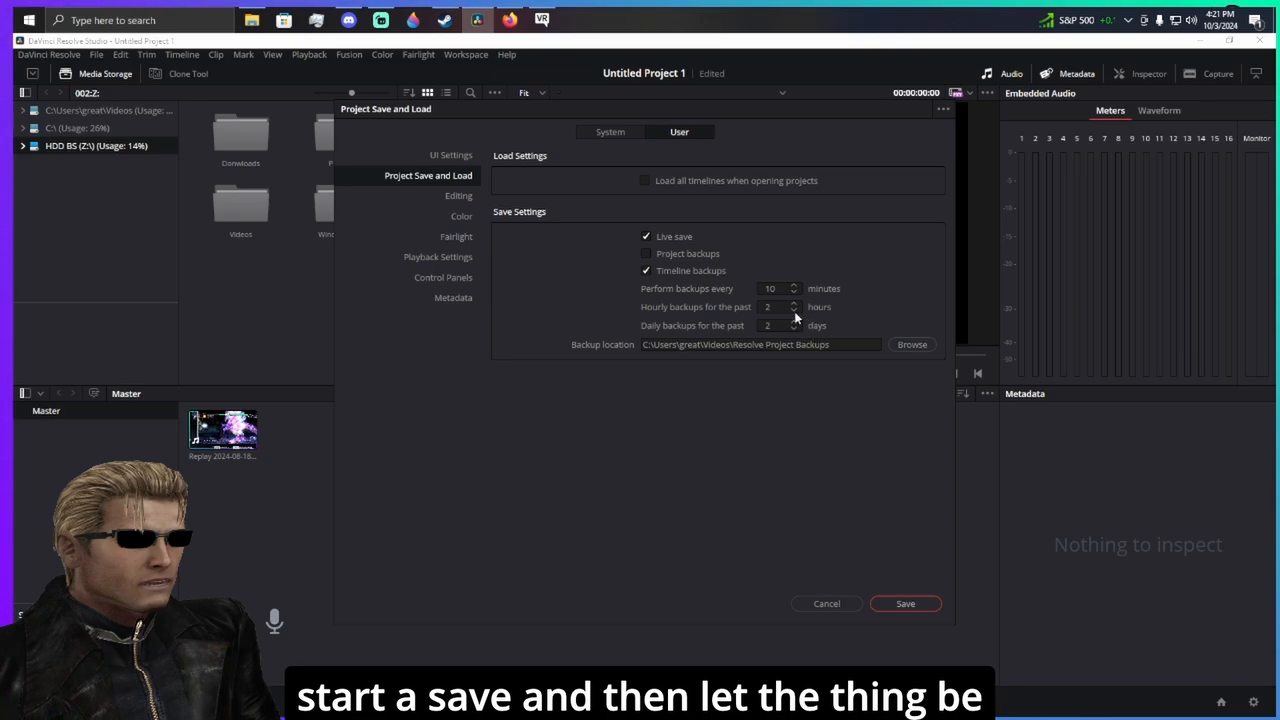
pyautogui.click(452, 198)
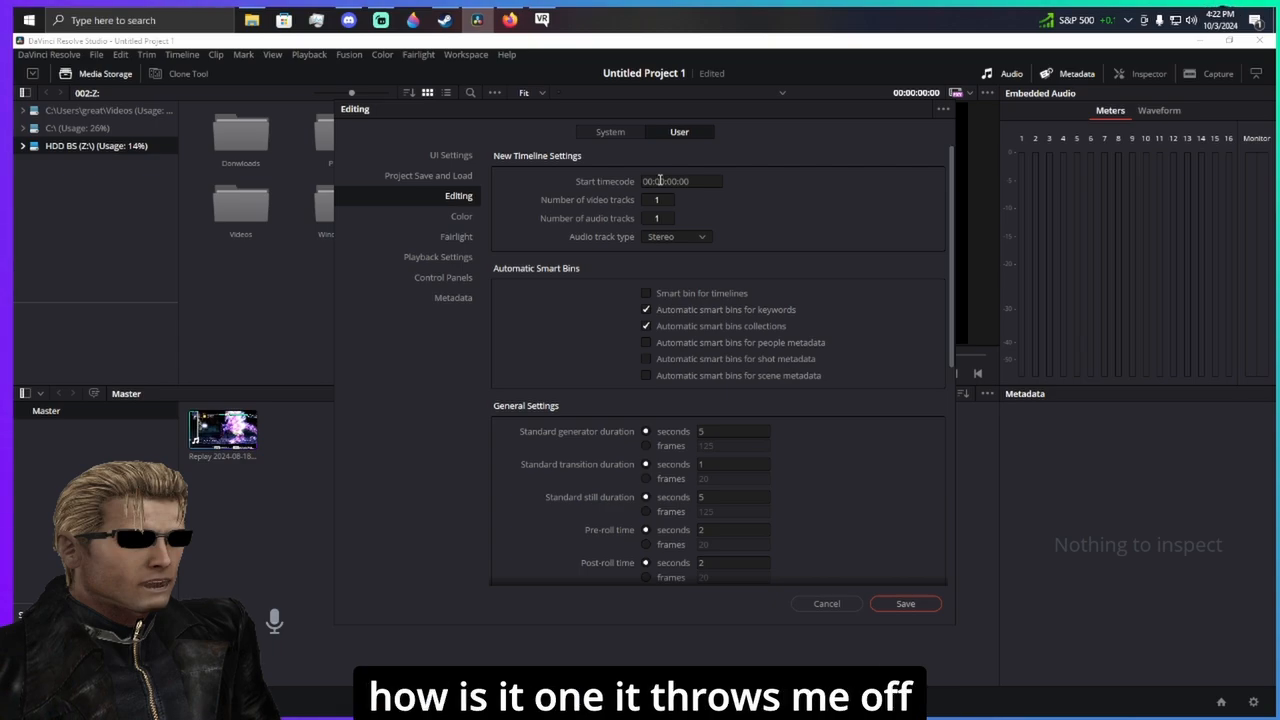
pyautogui.click(805, 222)
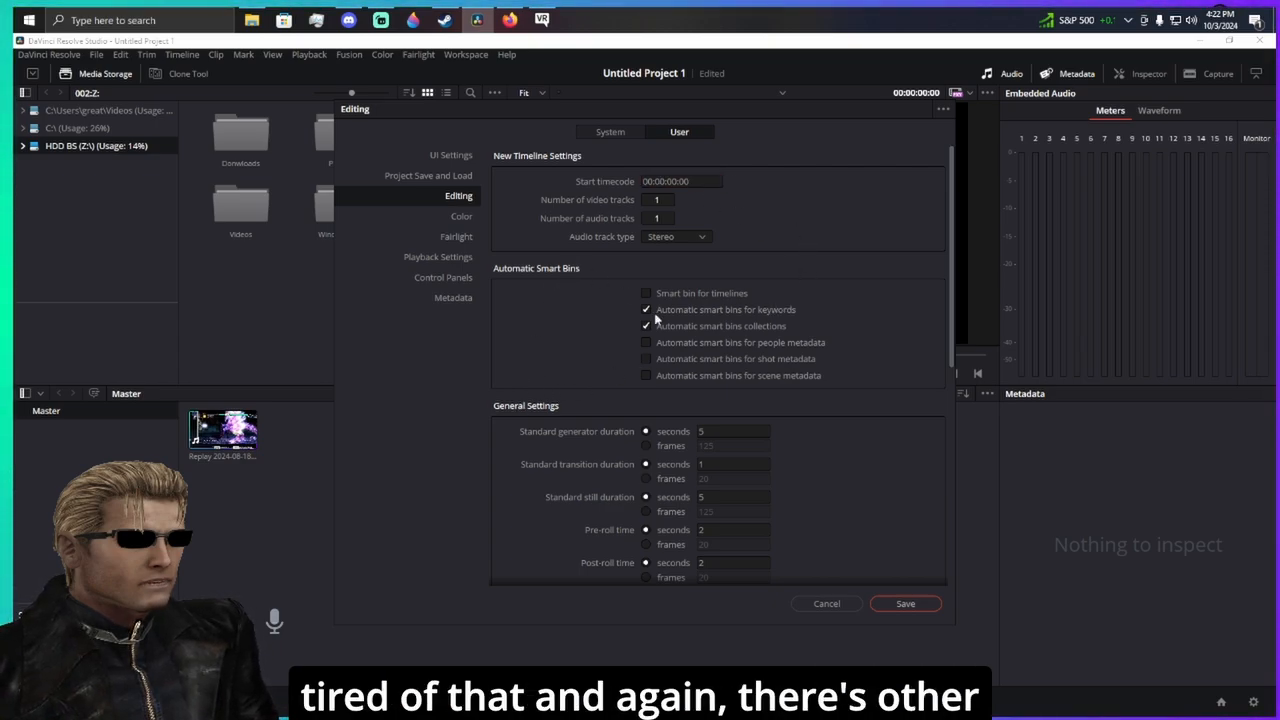
pyautogui.scroll(-4, 736, 299)
pyautogui.scroll(-2, 800, 350)
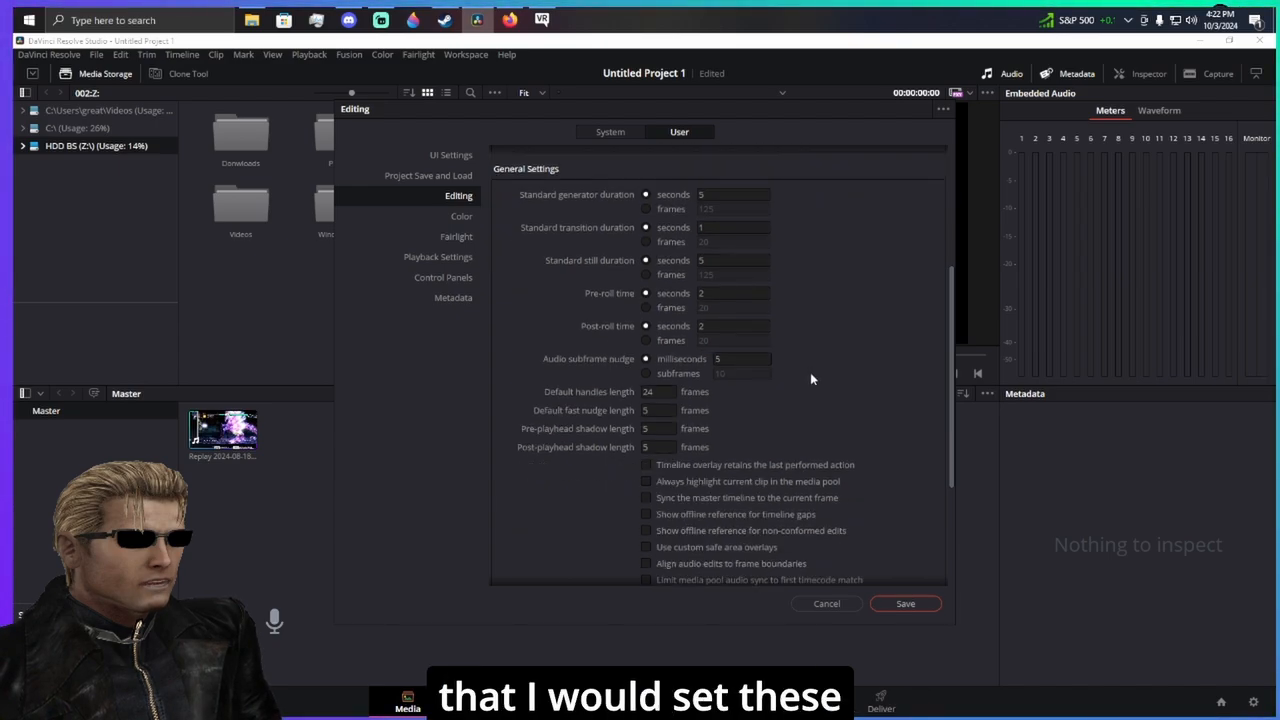
pyautogui.scroll(-5, 853, 364)
pyautogui.scroll(12, 842, 457)
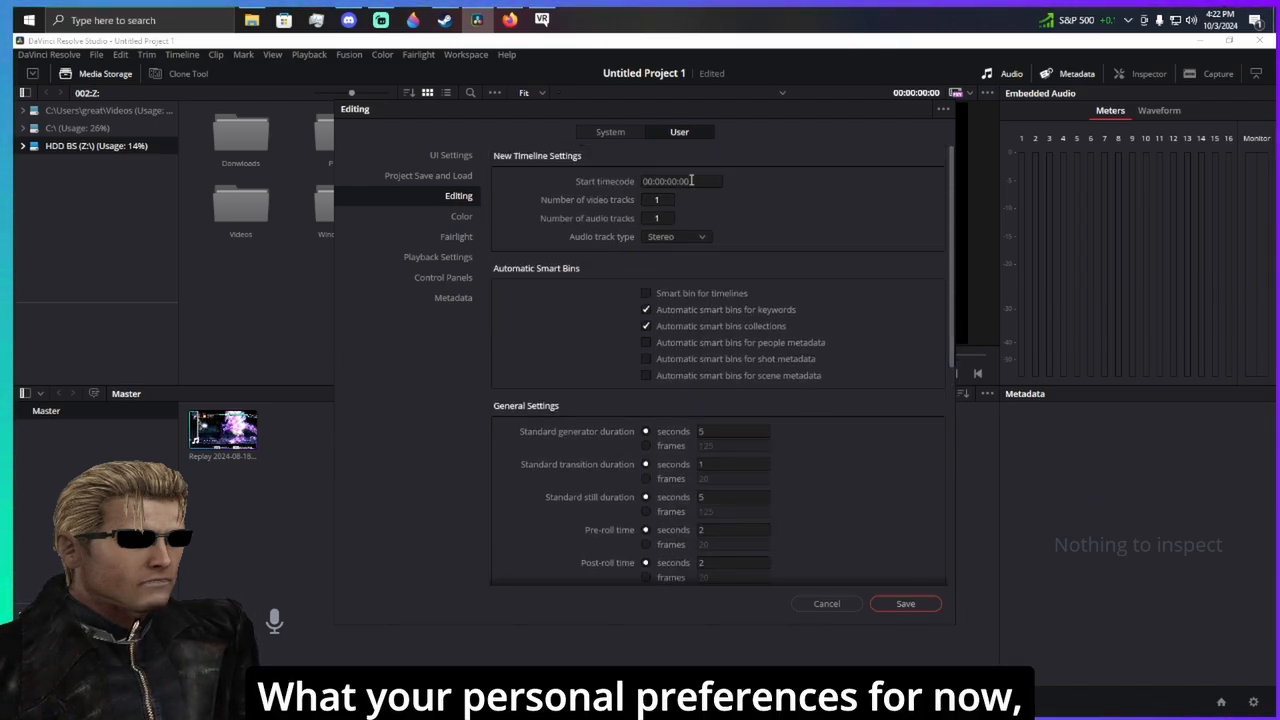
# - Examine the Color, Fairlight, Playback Settings, Control Panels and Metadata sections of the user preferences
pyautogui.click(462, 218)
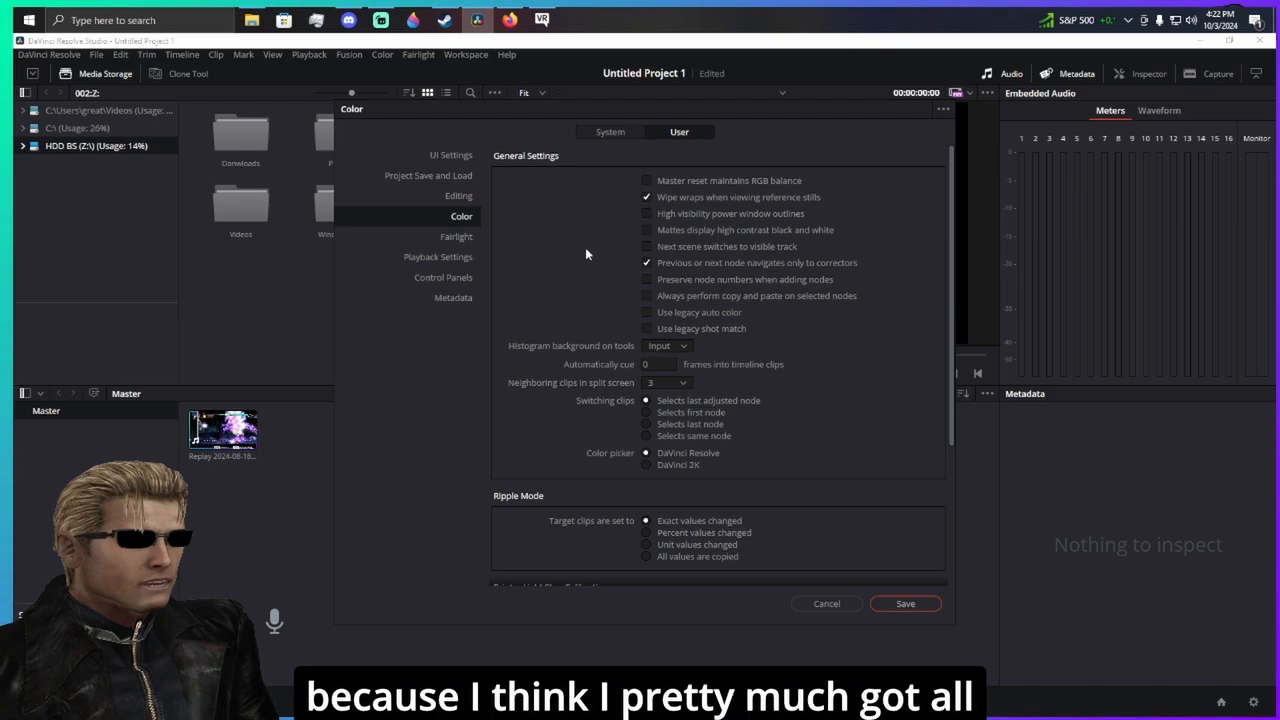
pyautogui.scroll(-5, 591, 272)
pyautogui.scroll(-1, 580, 385)
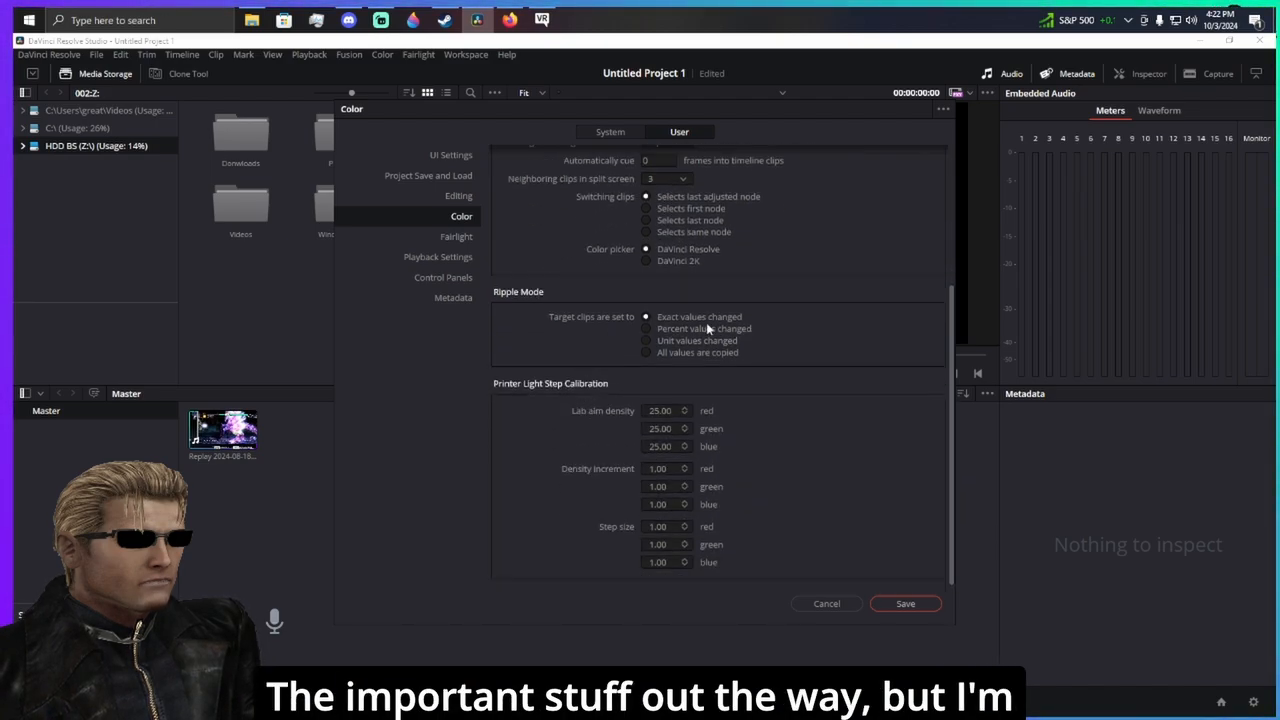
pyautogui.click(456, 236)
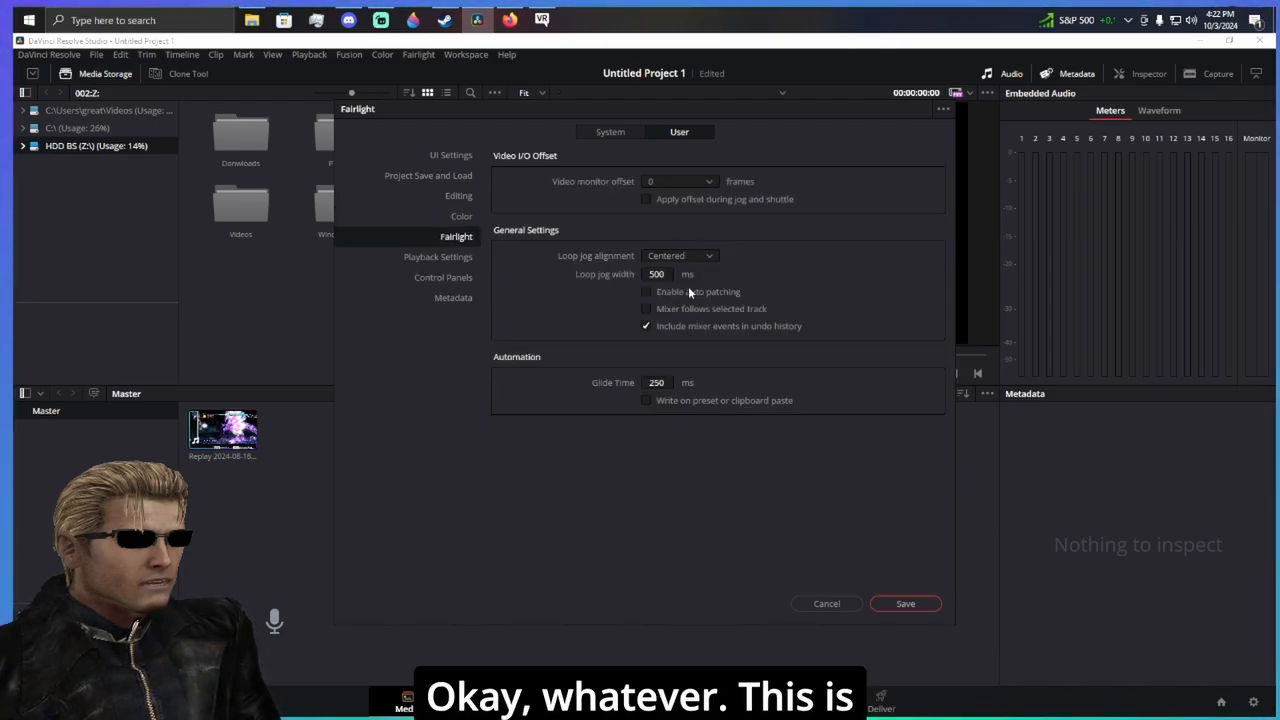
pyautogui.click(449, 260)
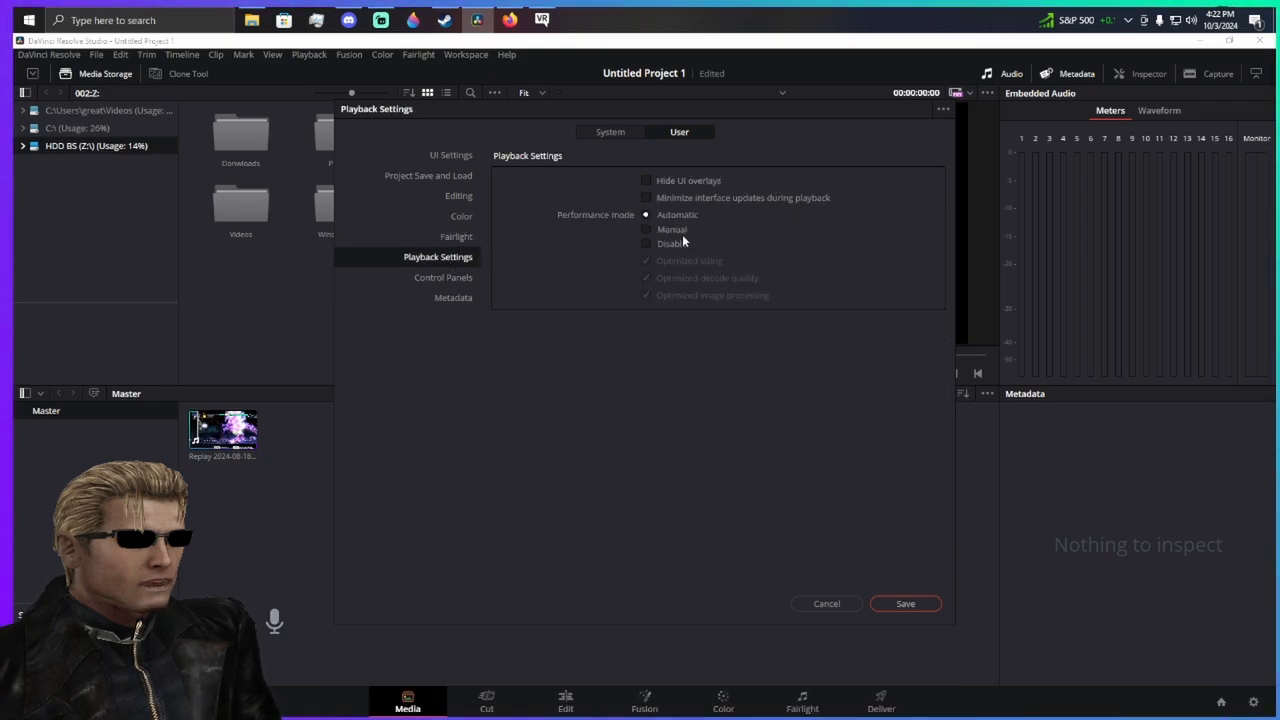
pyautogui.click(436, 281)
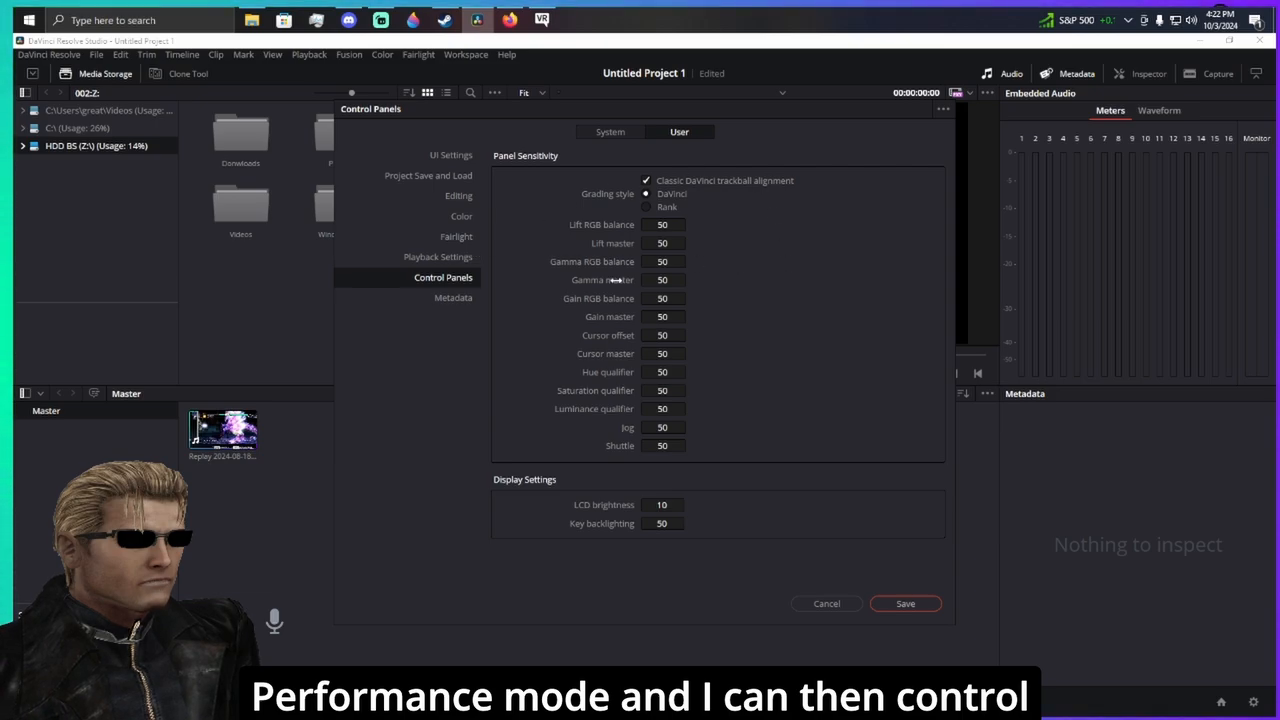
pyautogui.click(454, 300)
pyautogui.scroll(-1, 595, 280)
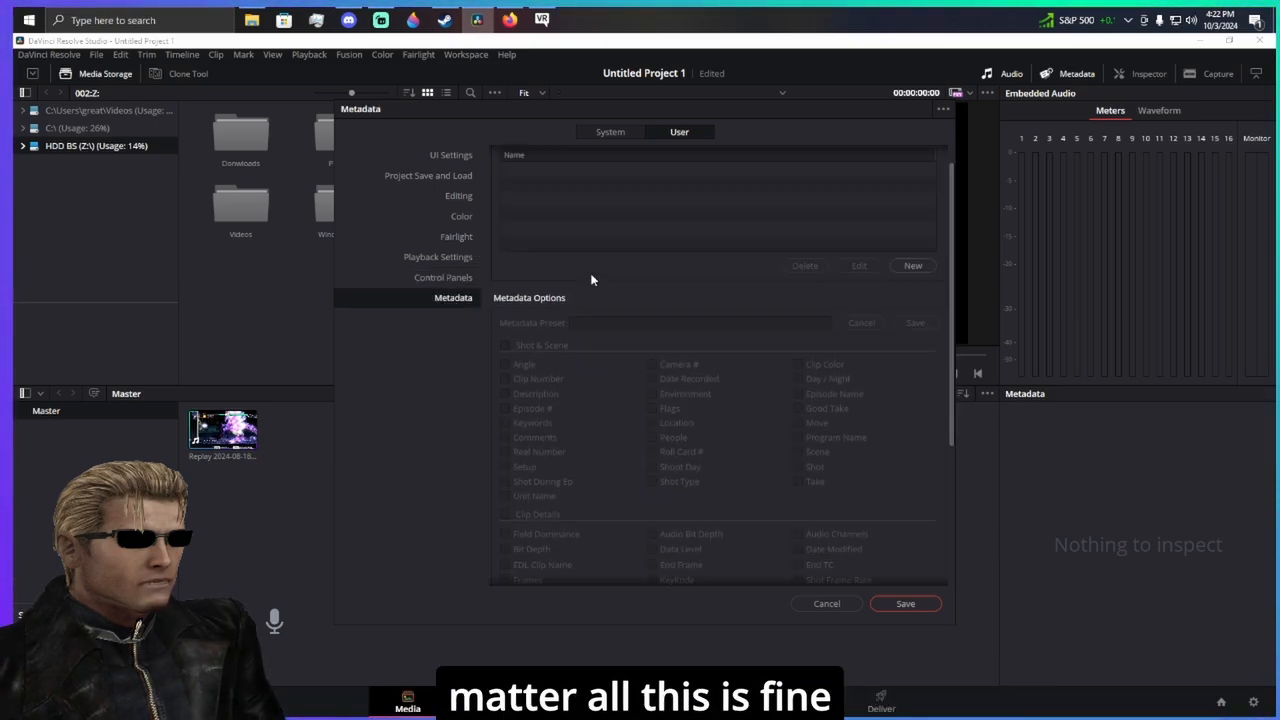
# - Recheck the UI Settings and the system preferences, and save the preferences
pyautogui.click(452, 157)
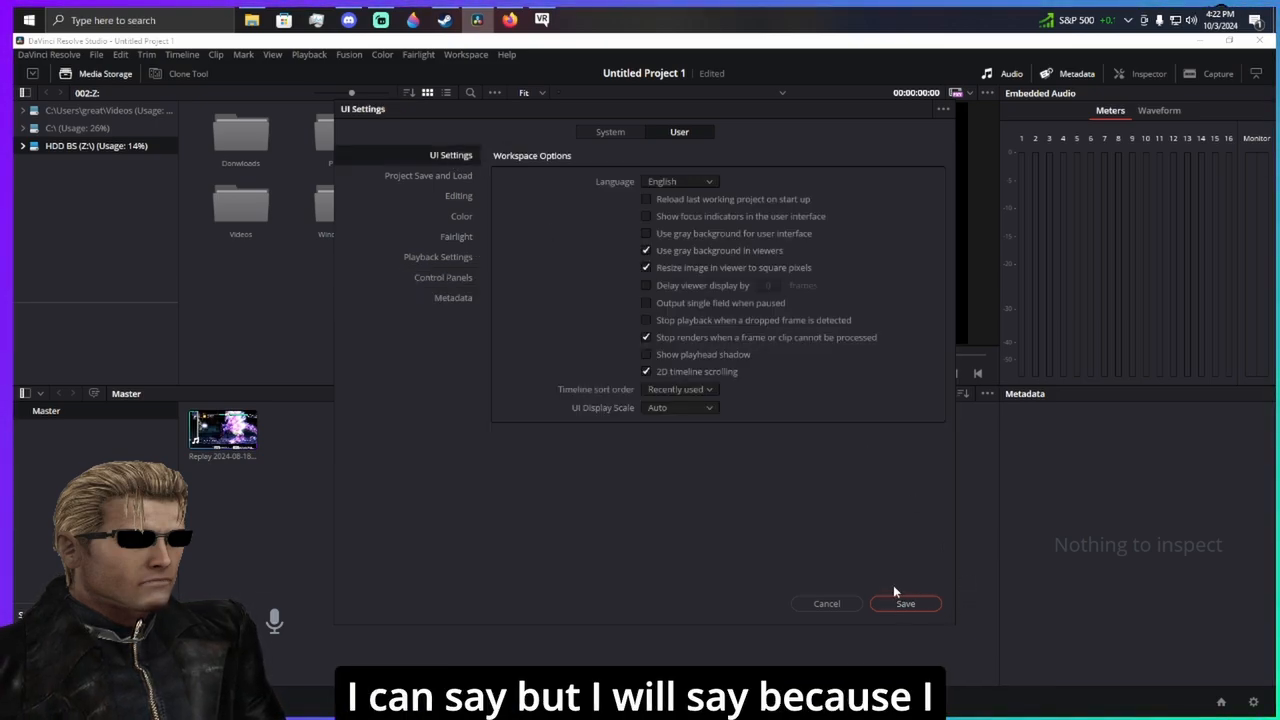
pyautogui.click(610, 132)
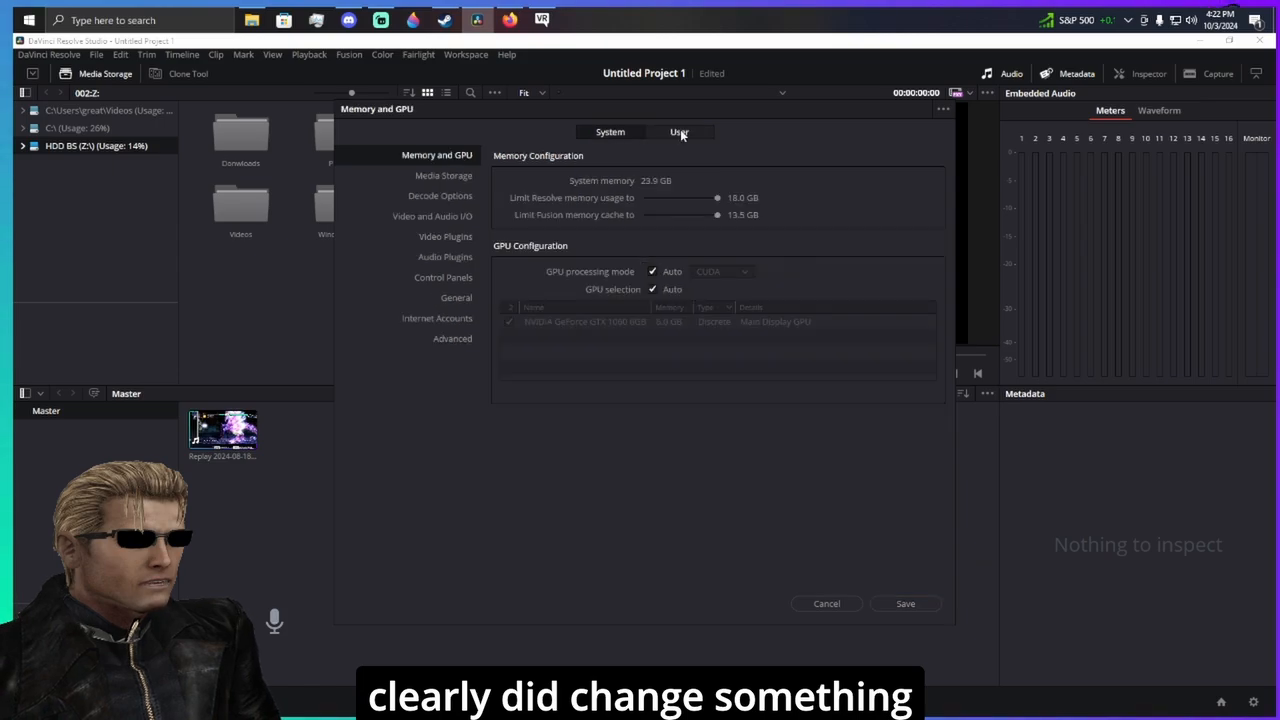
pyautogui.click(679, 132)
pyautogui.click(905, 603)
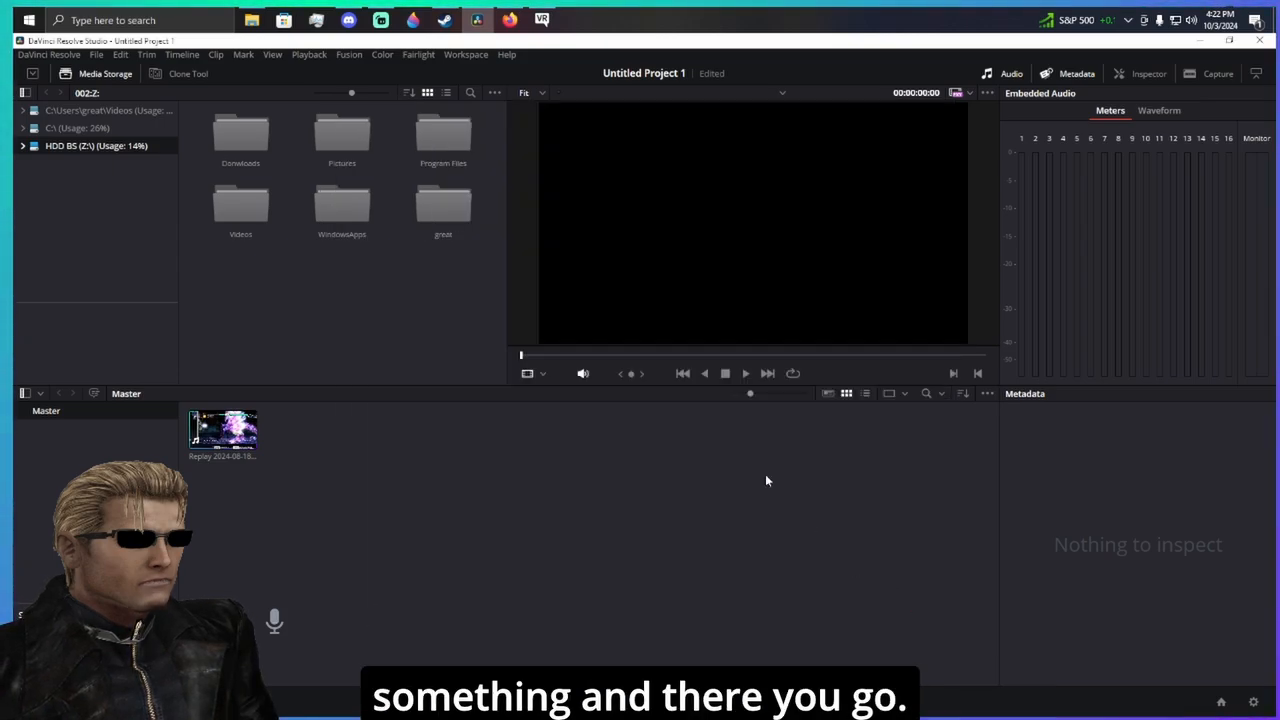
# - Open the Project Manager and delete the project named Test
pyautogui.click(97, 56)
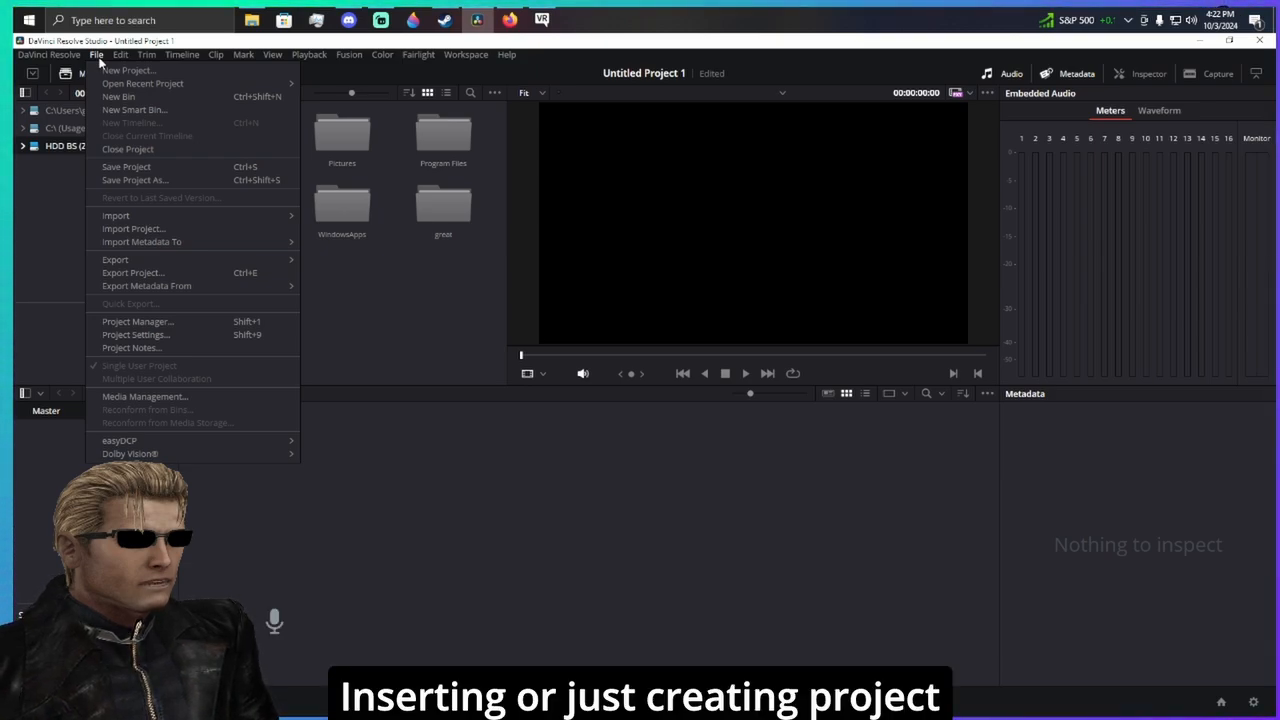
pyautogui.click(157, 322)
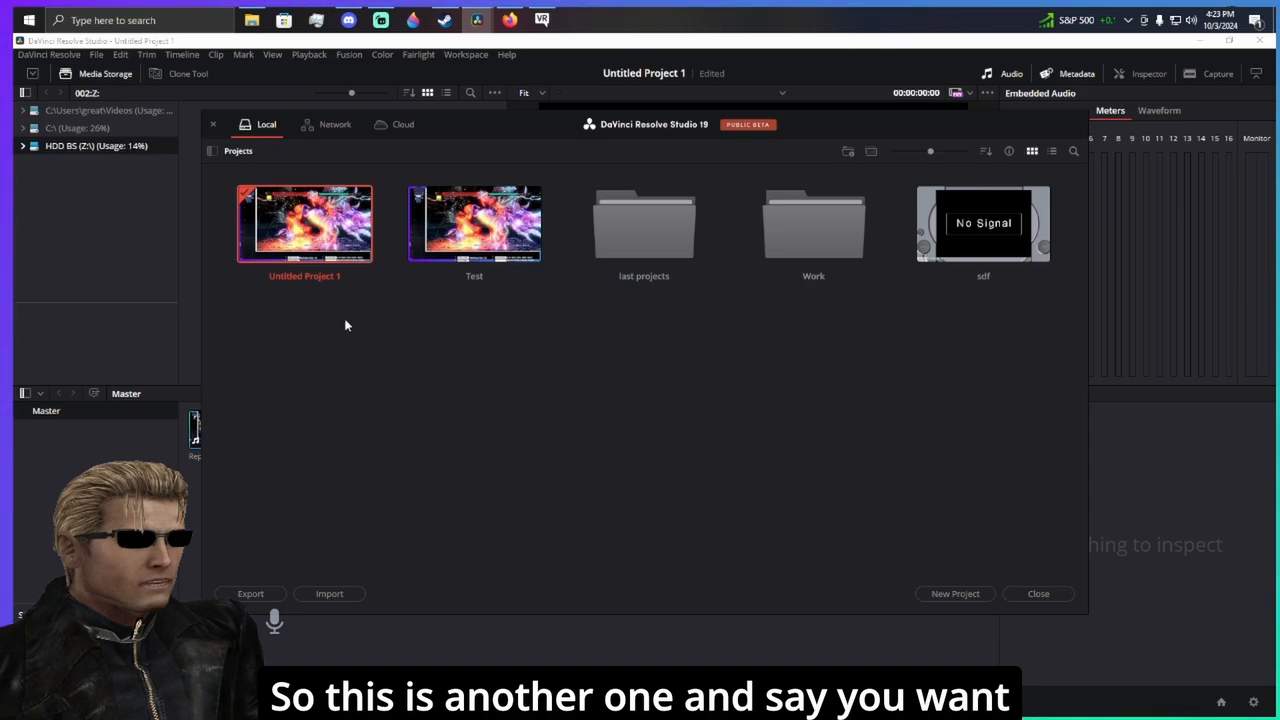
pyautogui.rightClick(467, 243)
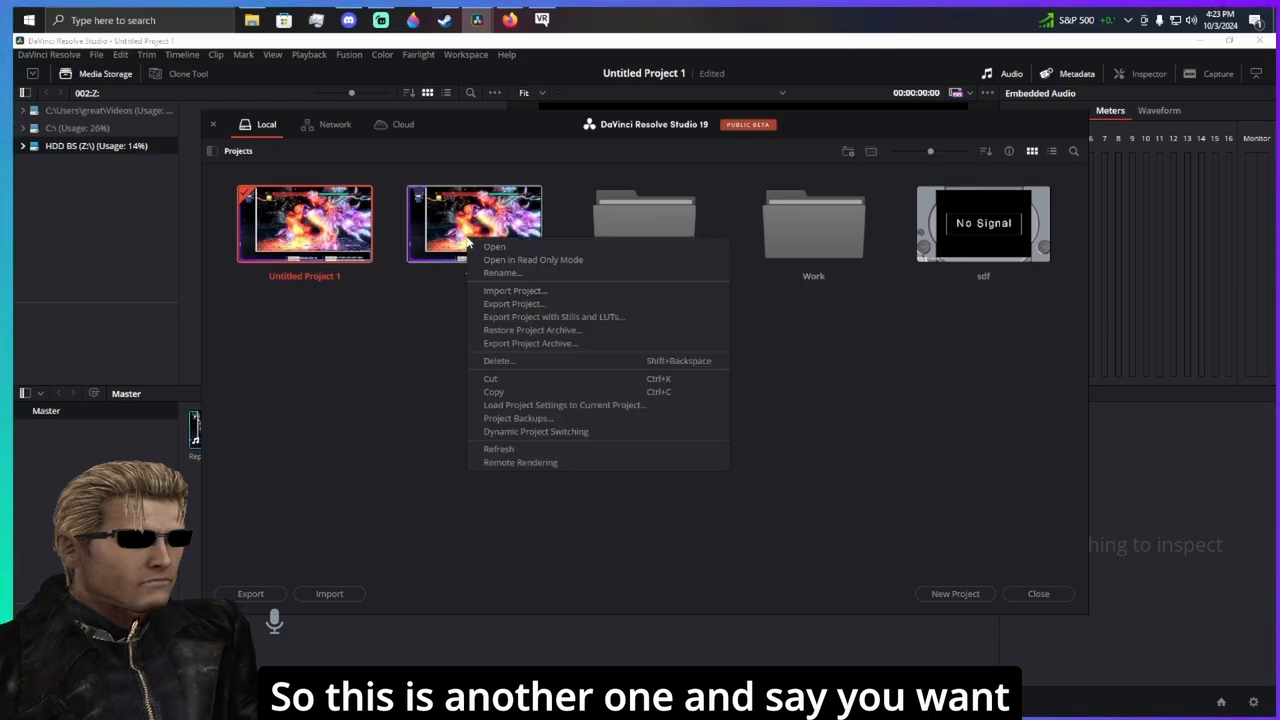
pyautogui.click(507, 363)
pyautogui.click(740, 405)
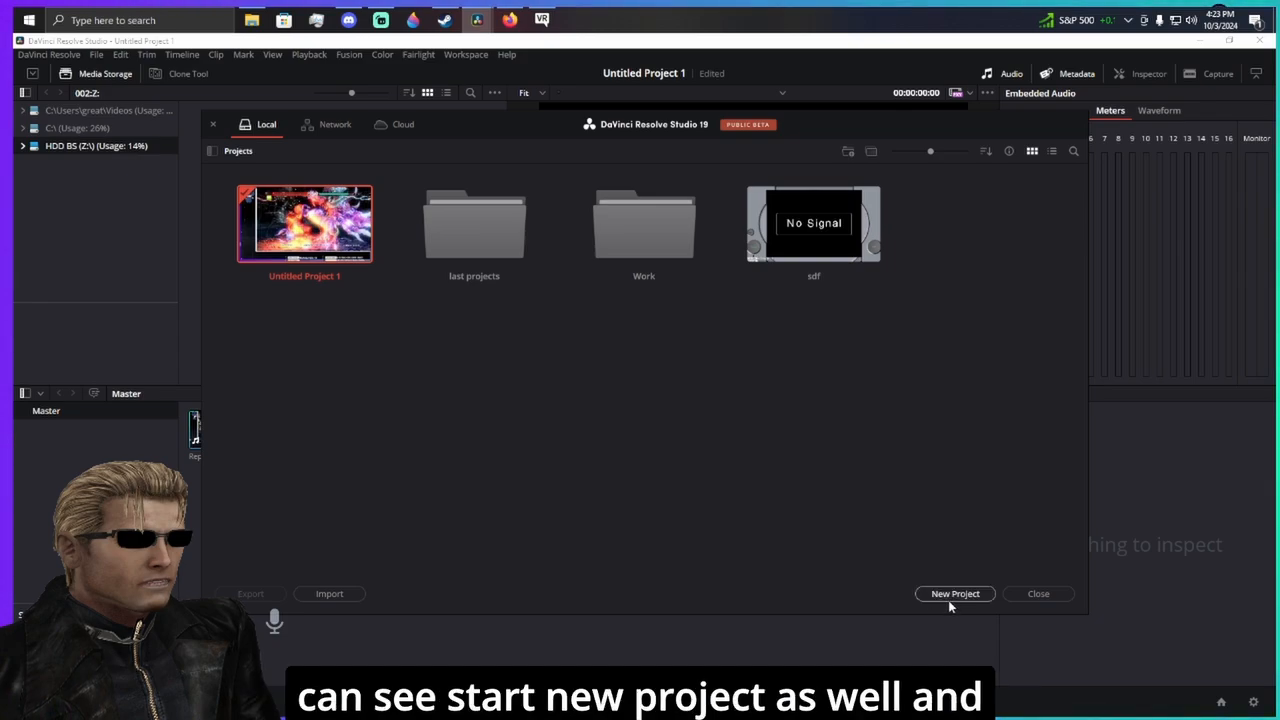
# - View the Work project folder and the project libraries list, return to the root Projects folder and close the Project Manager
pyautogui.doubleClick(627, 258)
pyautogui.click(212, 151)
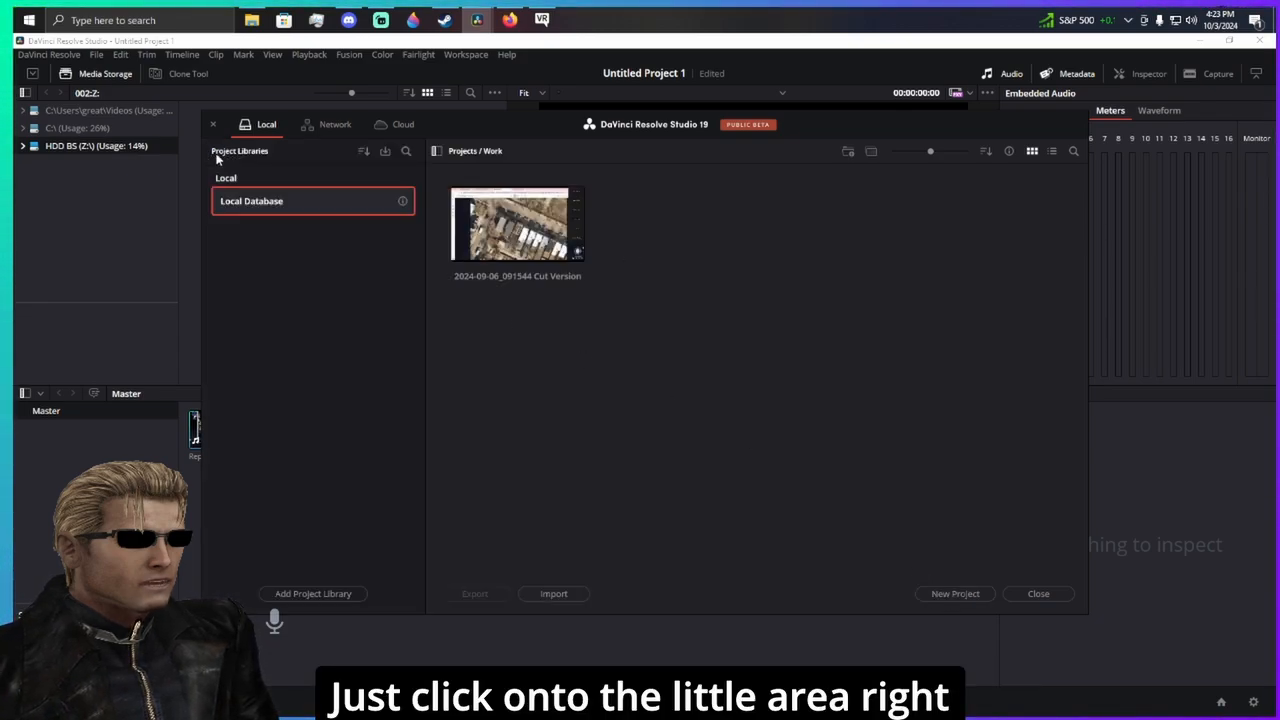
pyautogui.click(460, 152)
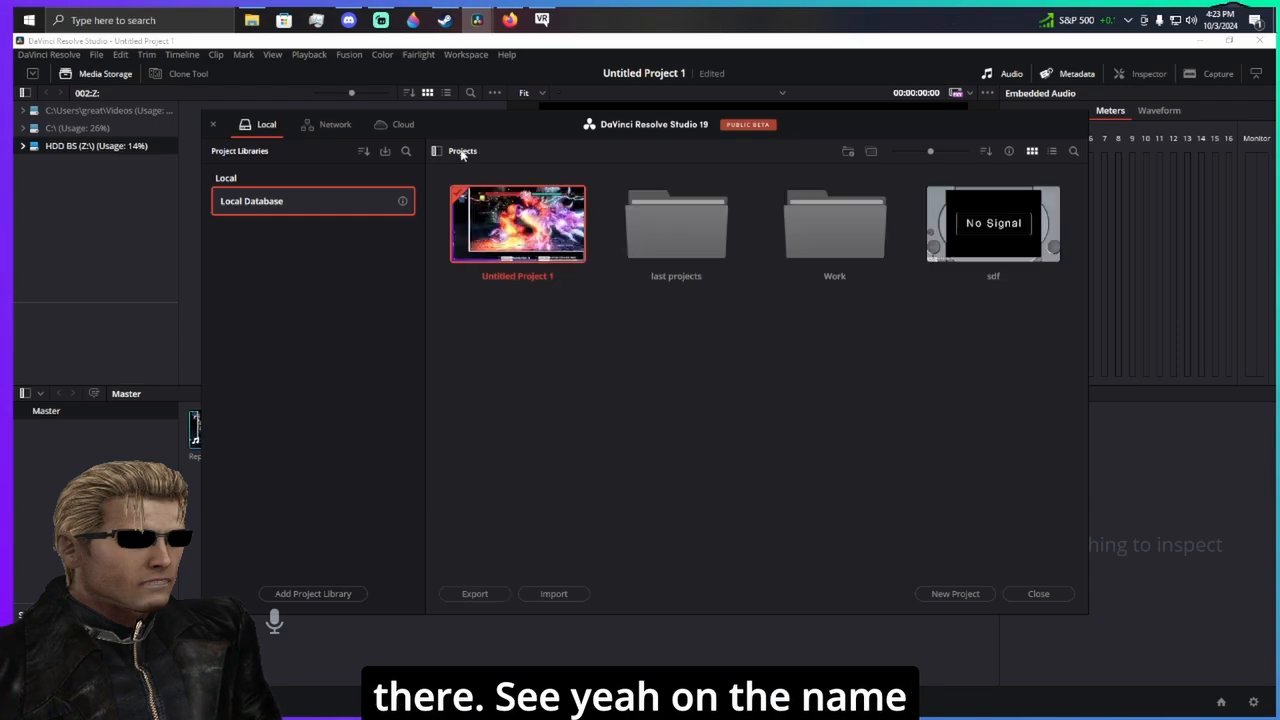
pyautogui.click(437, 151)
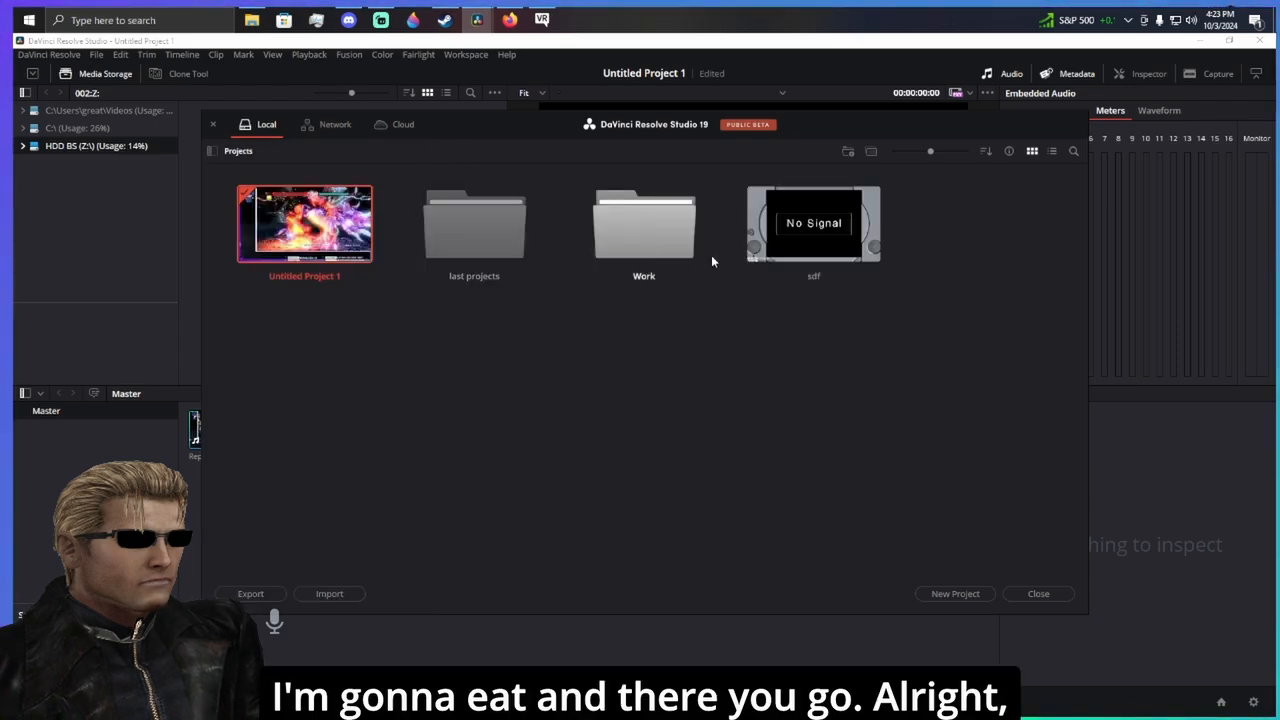
pyautogui.click(213, 126)
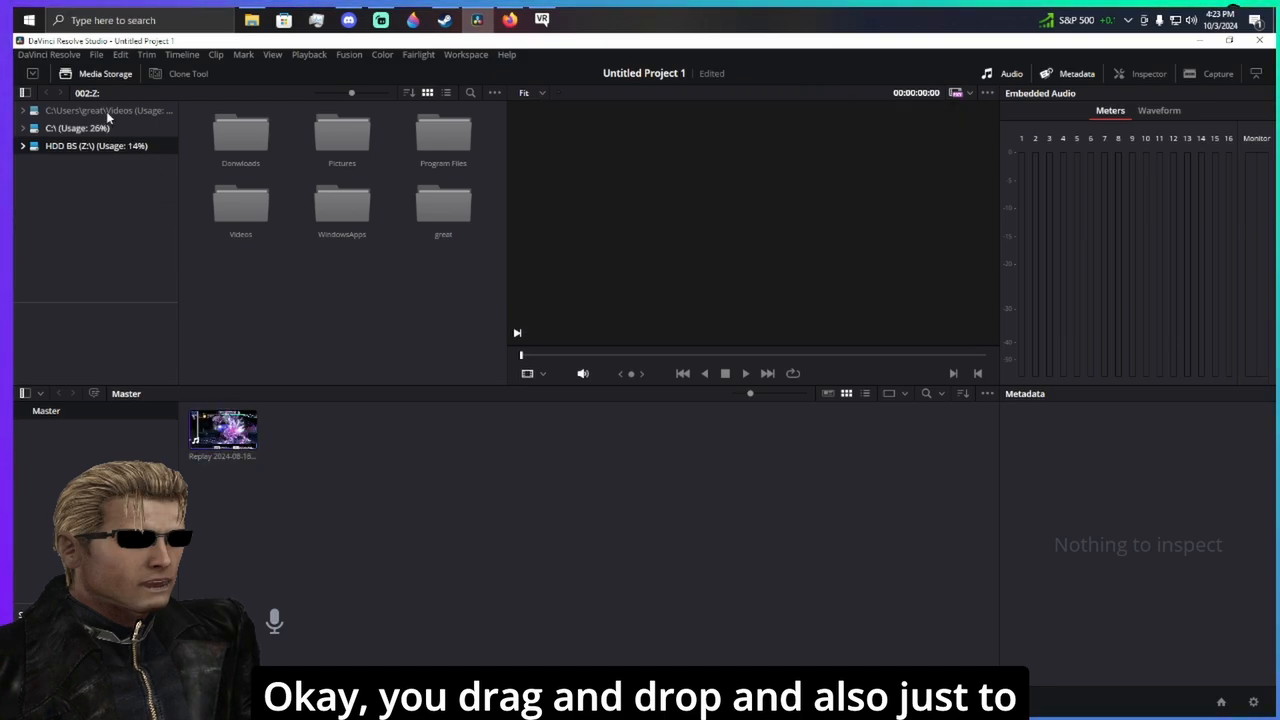
# - Check the timeline resolution and frame rate in the project settings' Master Settings, and close them without changes
pyautogui.click(97, 55)
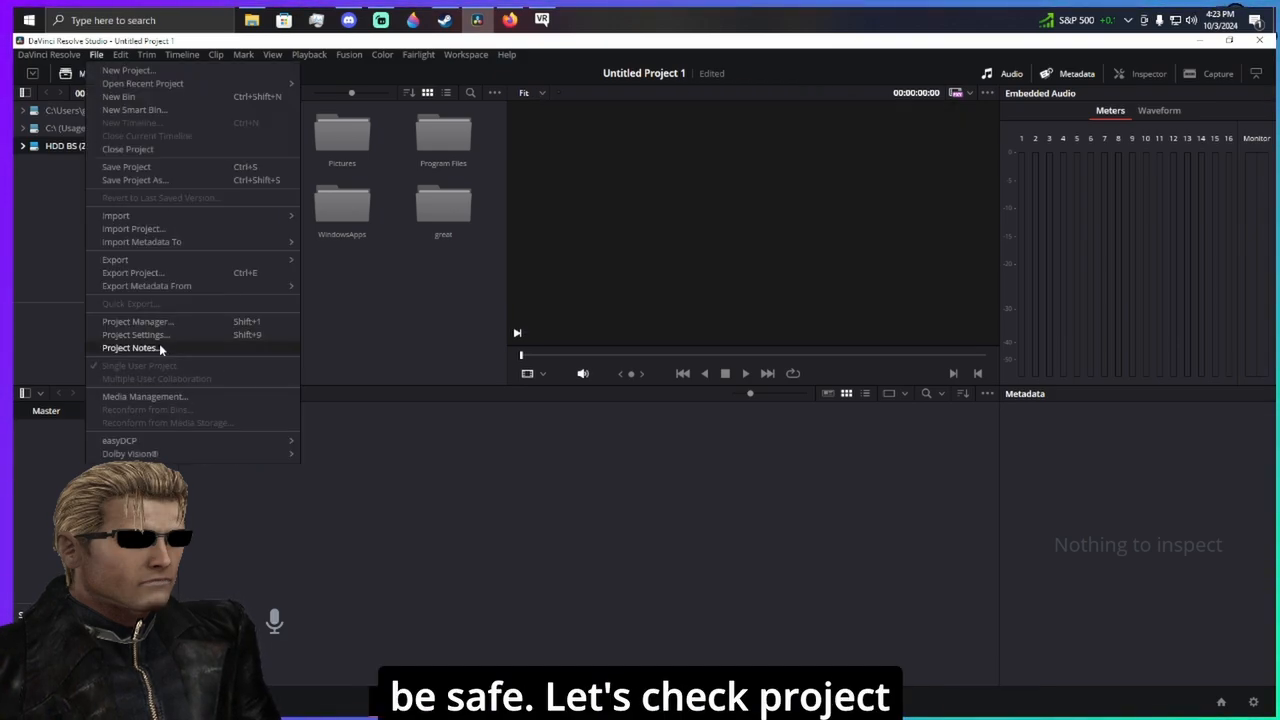
pyautogui.click(150, 336)
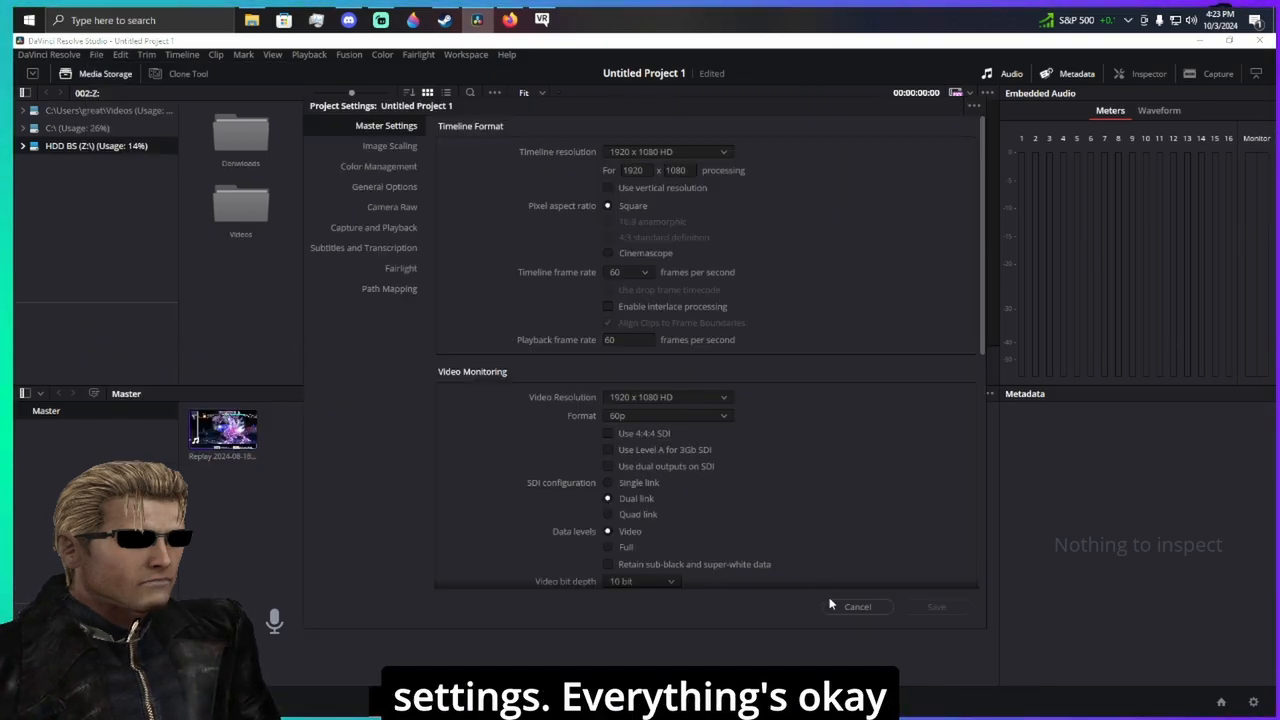
pyautogui.click(849, 606)
# - Create a timeline on the Edit page from the replay clip in the media pool and play its opening seconds
pyautogui.click(589, 701)
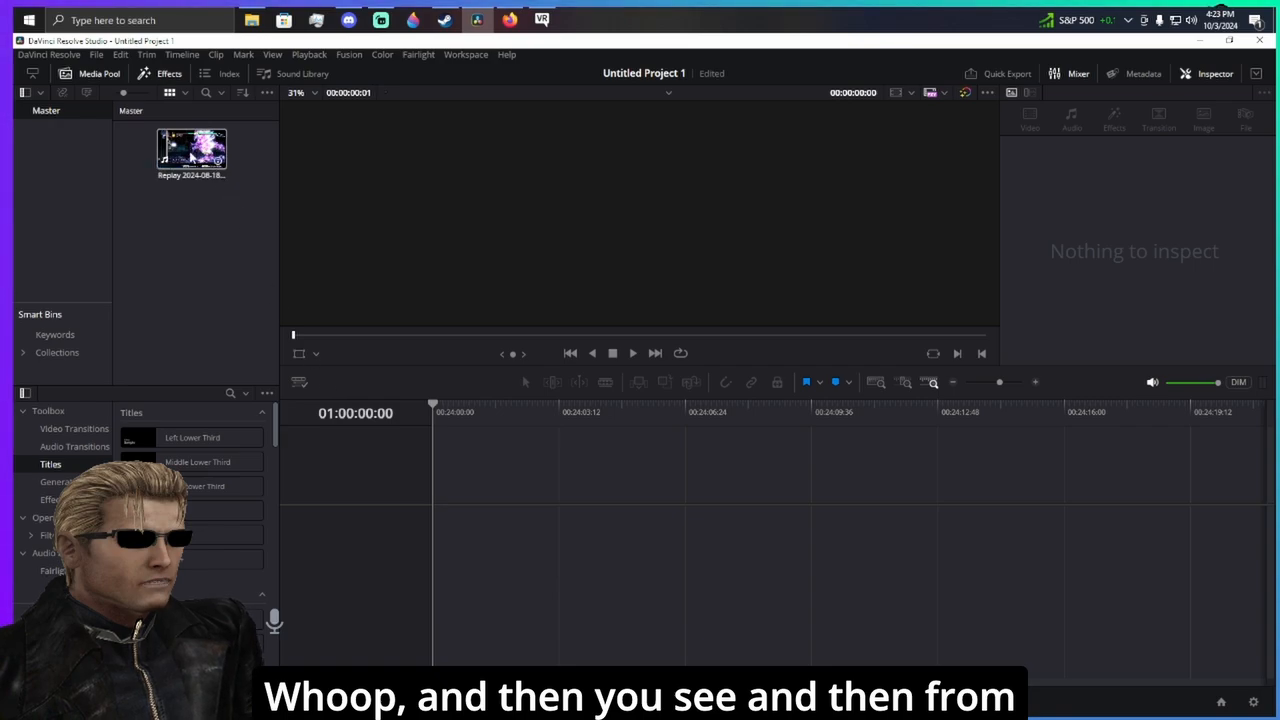
pyautogui.moveTo(192, 150); pyautogui.dragTo(436, 512)
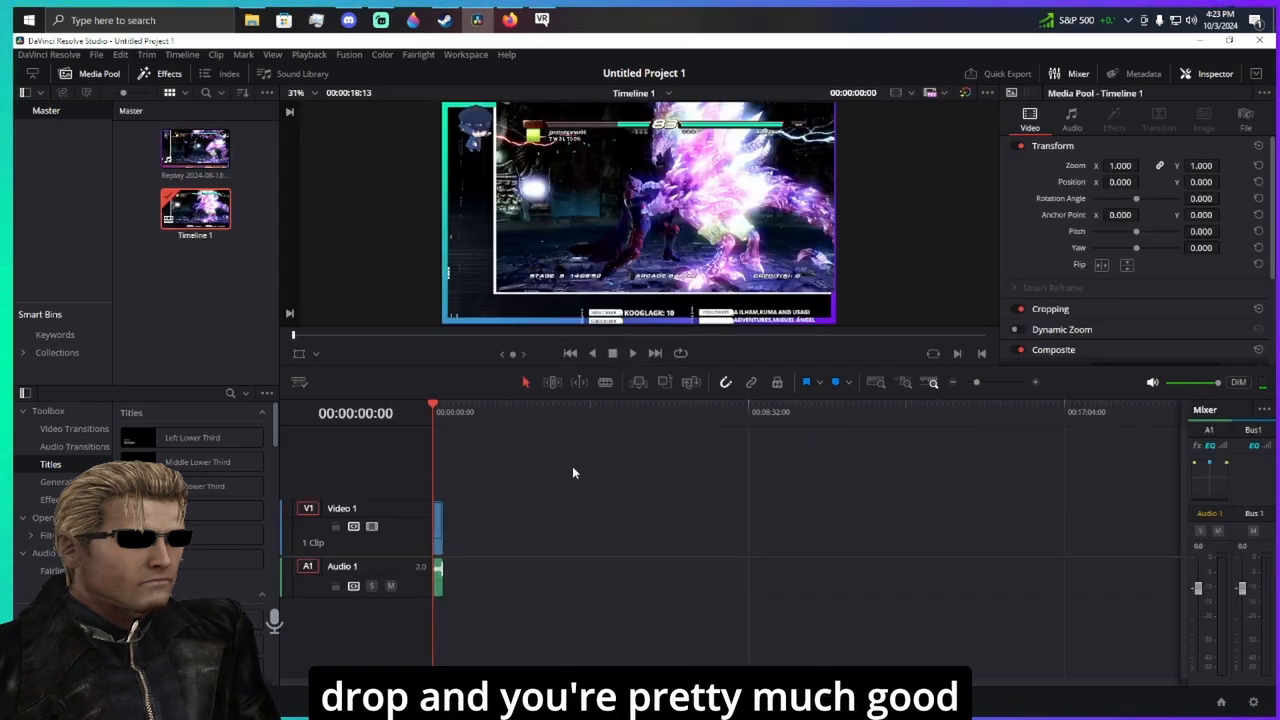
pyautogui.click(1036, 384)
pyautogui.press('space')
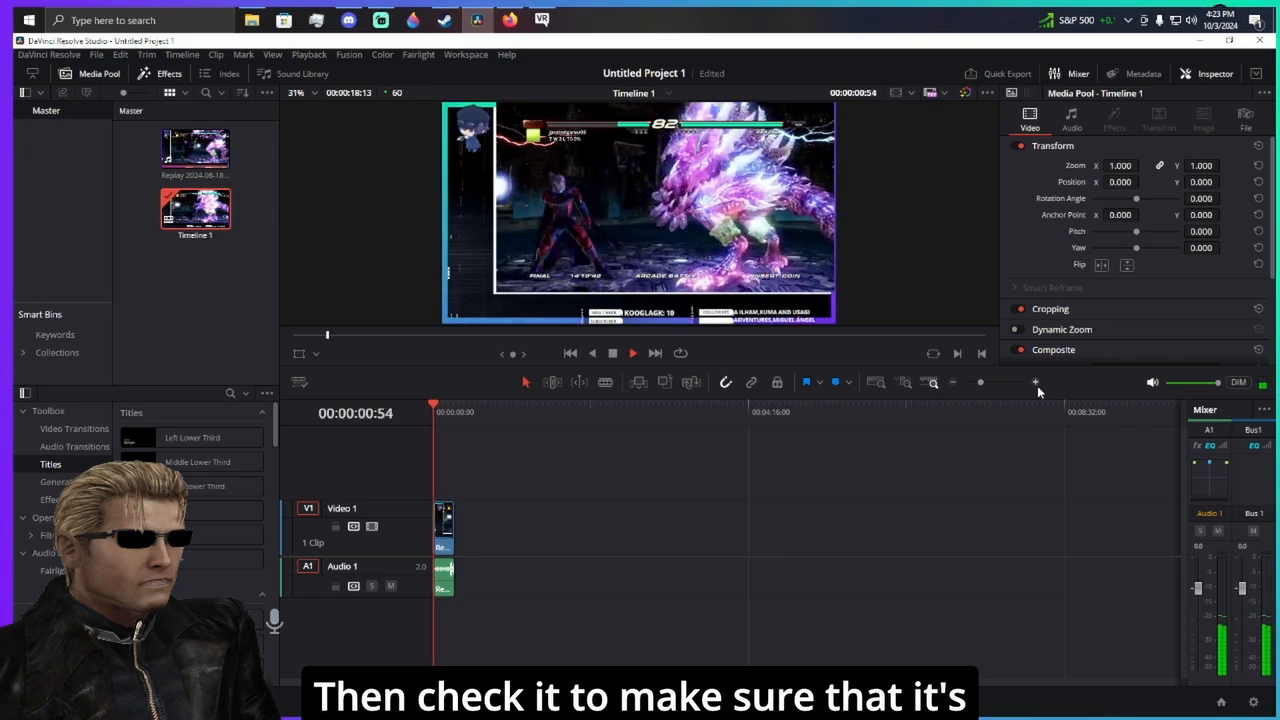
pyautogui.press('space')
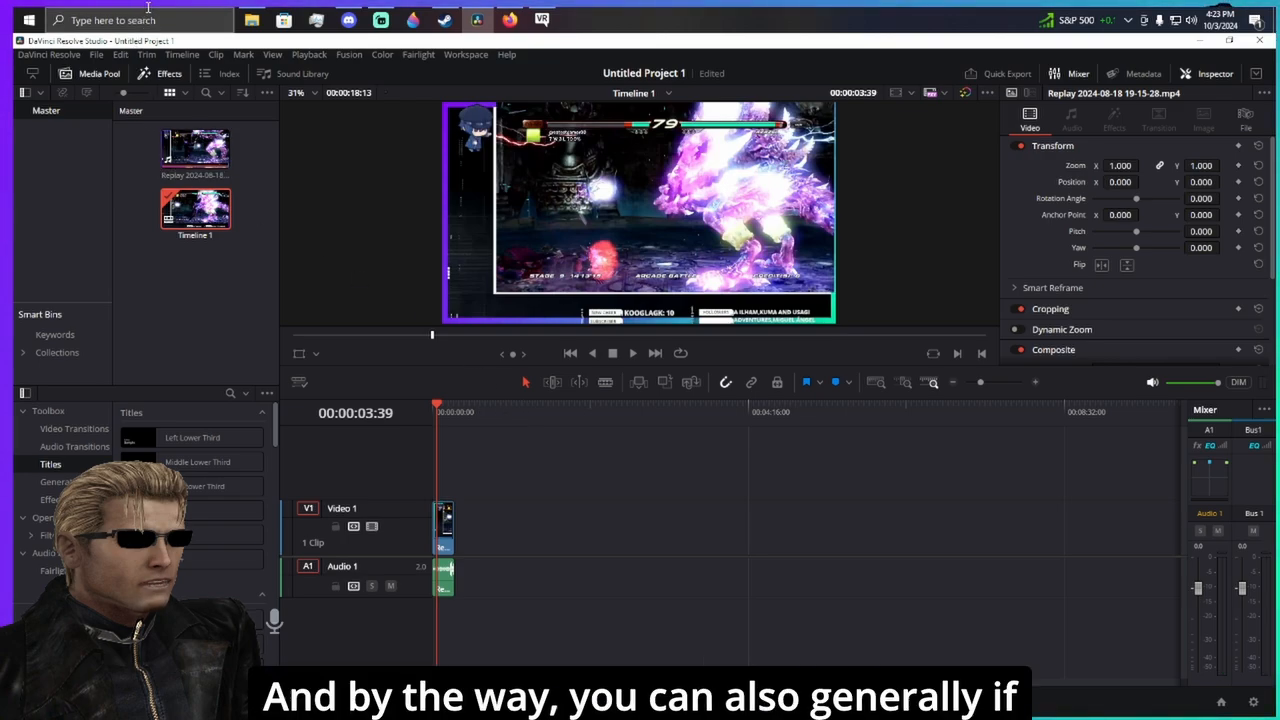
pyautogui.click(251, 20)
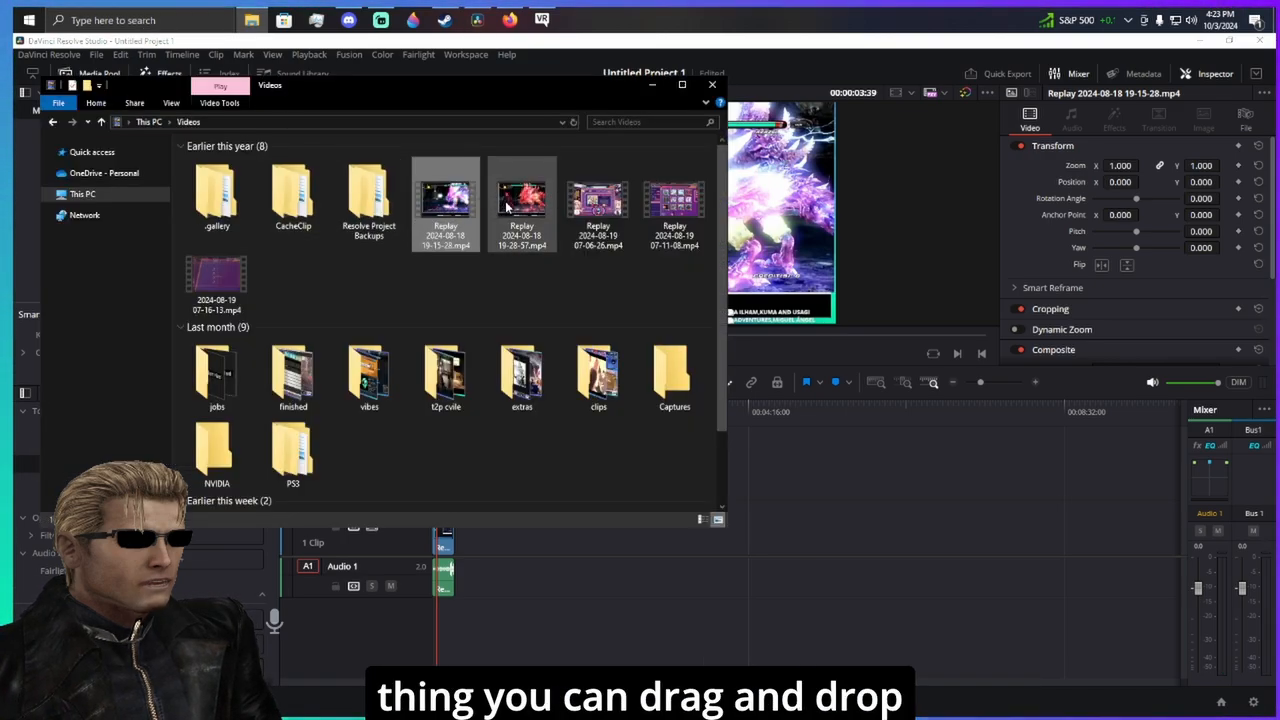
pyautogui.moveTo(521, 210); pyautogui.dragTo(845, 543)
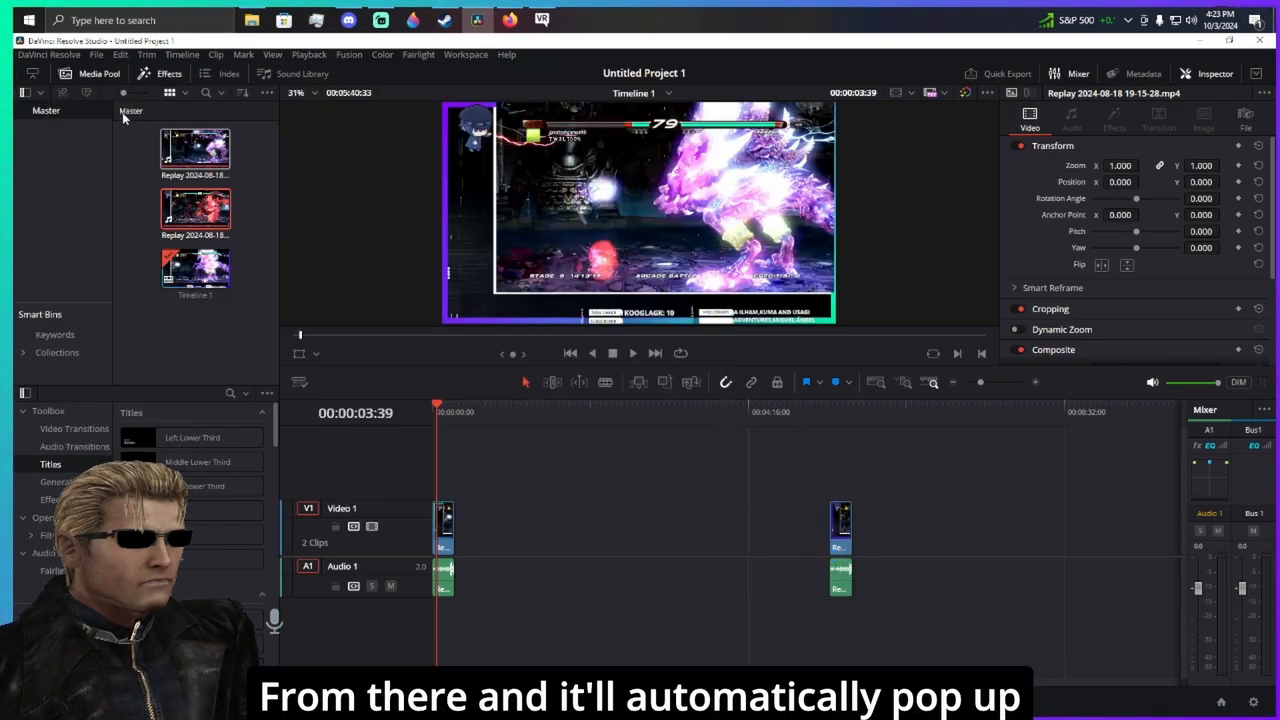
# - Turn on linked selection and move the second replay clip with its audio directly against the end of the first clip
pyautogui.click(843, 537)
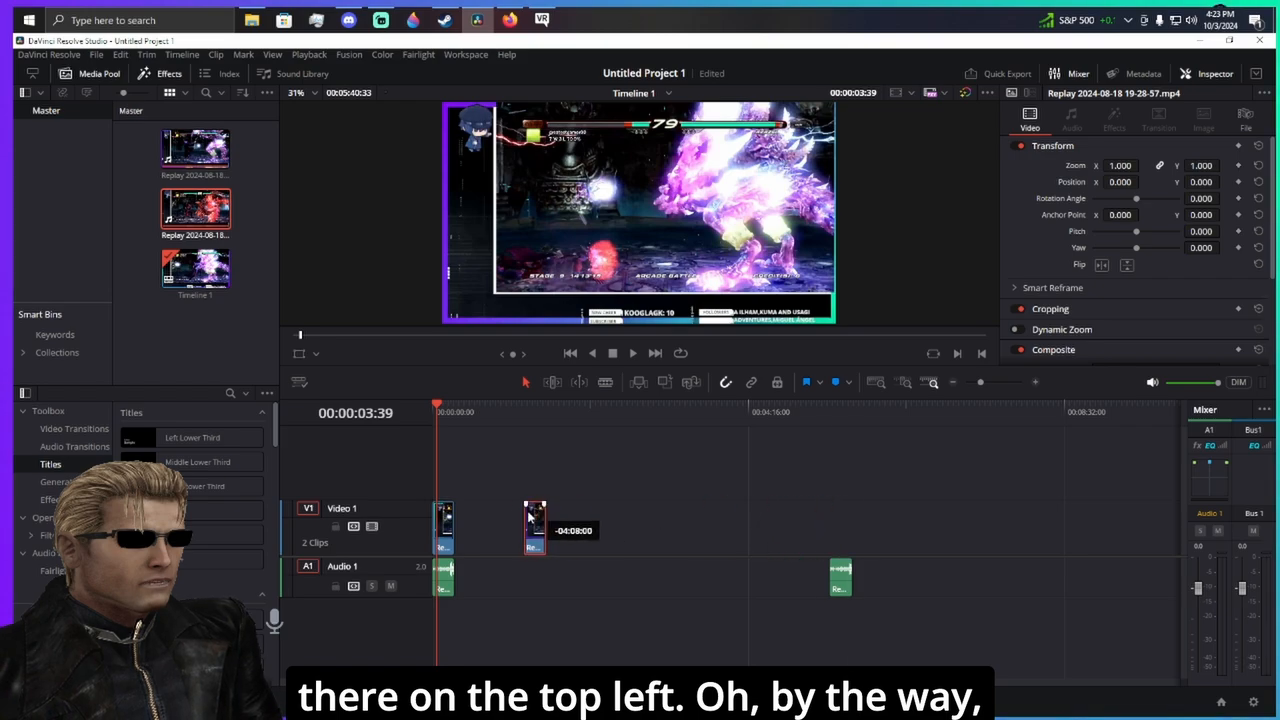
pyautogui.click(754, 382)
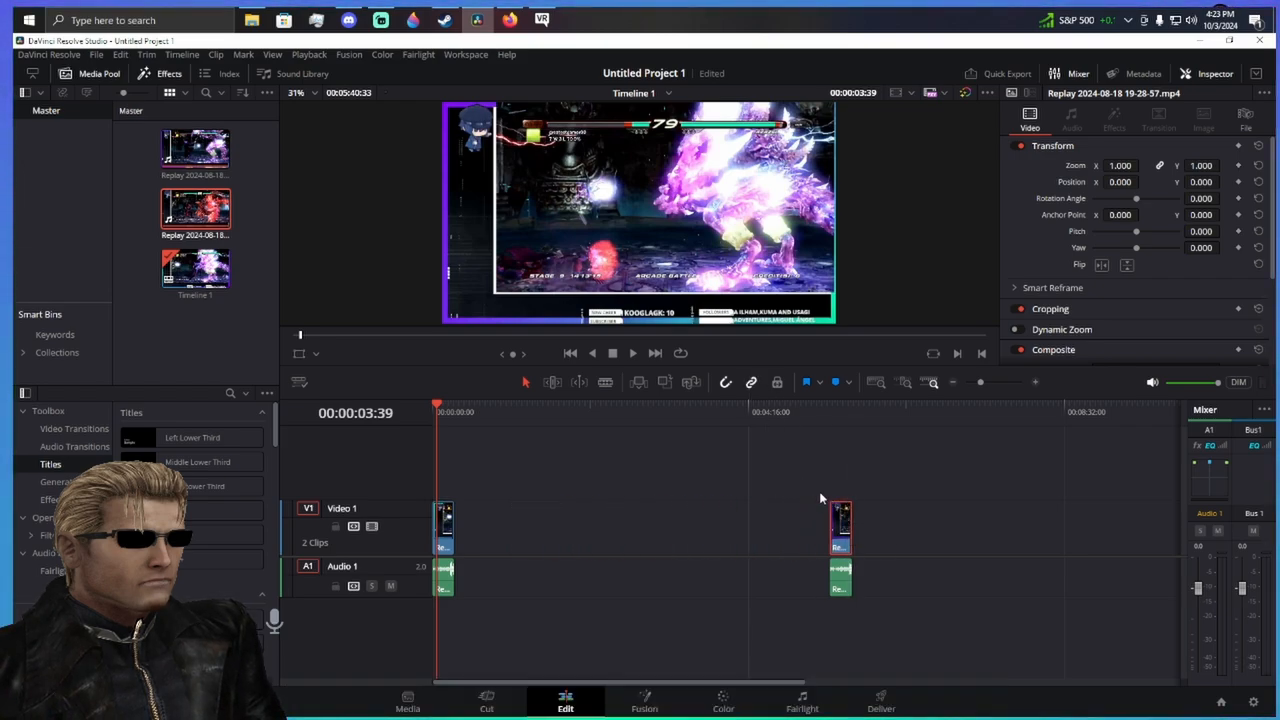
pyautogui.click(766, 503)
pyautogui.moveTo(843, 530); pyautogui.dragTo(500, 614)
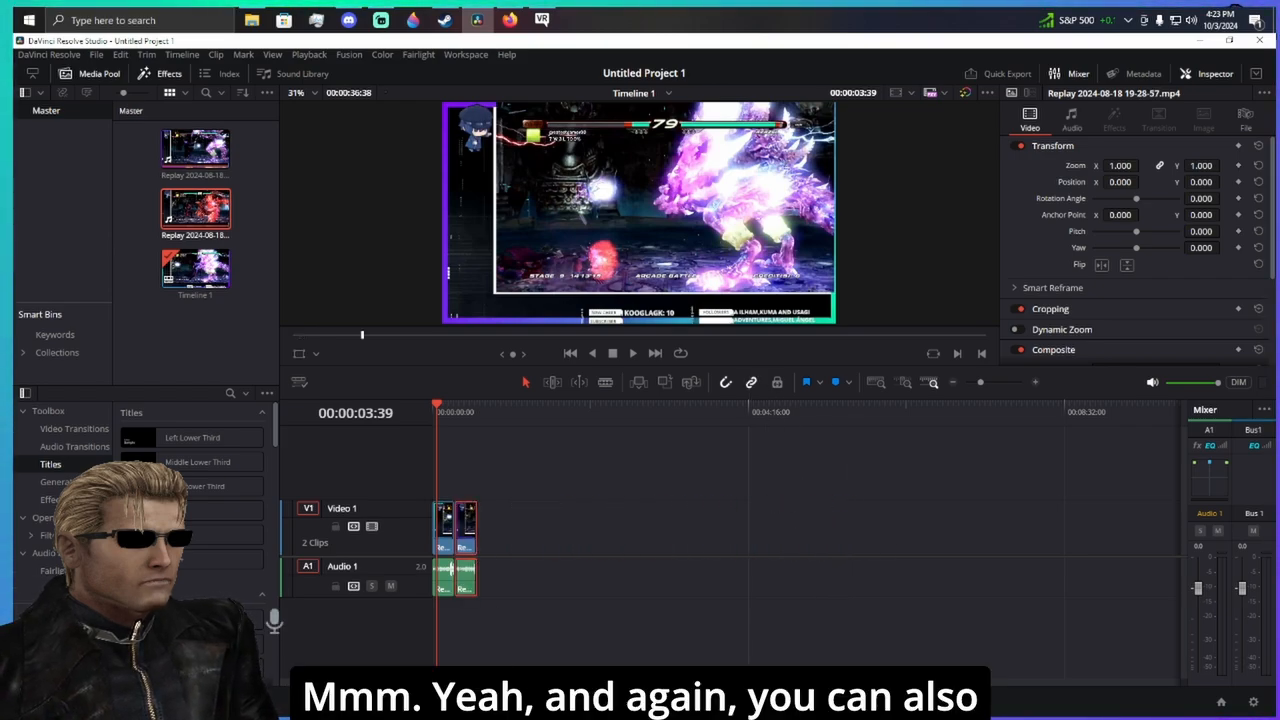
# - Open the Cut page and scrub the playhead back to about 00:00:02:29 on the timeline
pyautogui.hotkey('shift', '2')
pyautogui.hotkey('shift', '3')
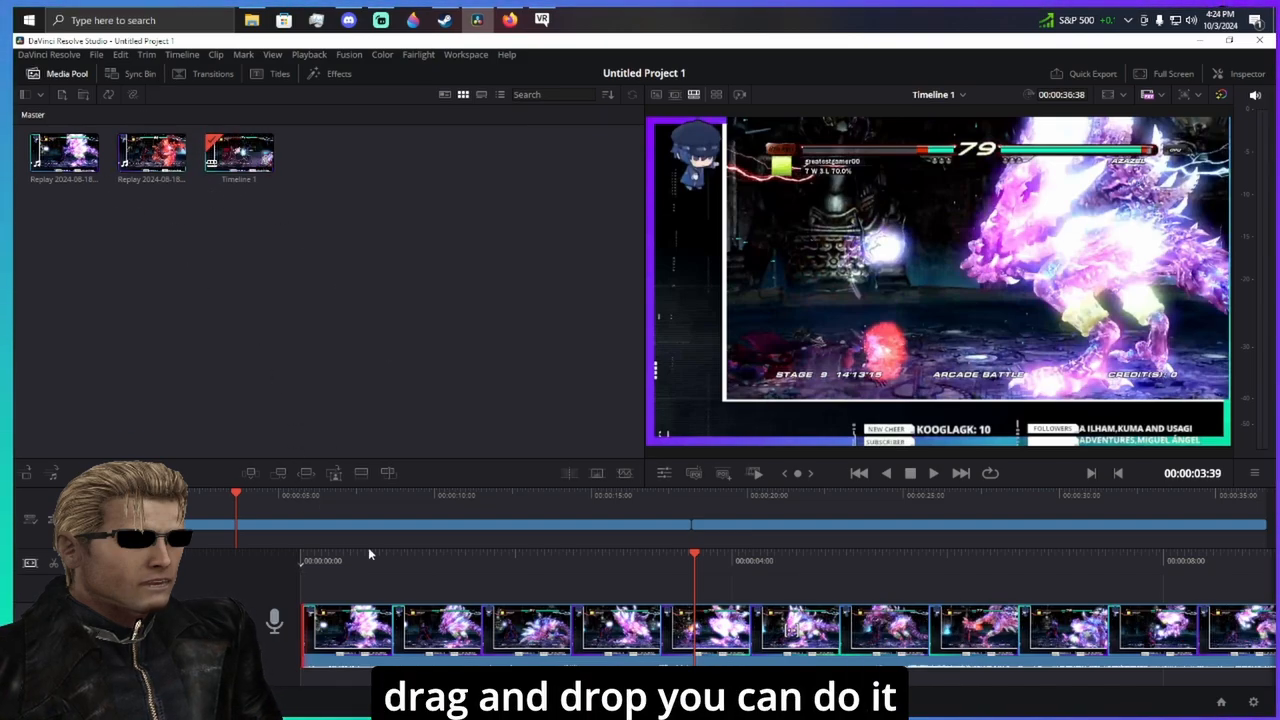
pyautogui.moveTo(236, 504); pyautogui.dragTo(200, 505)
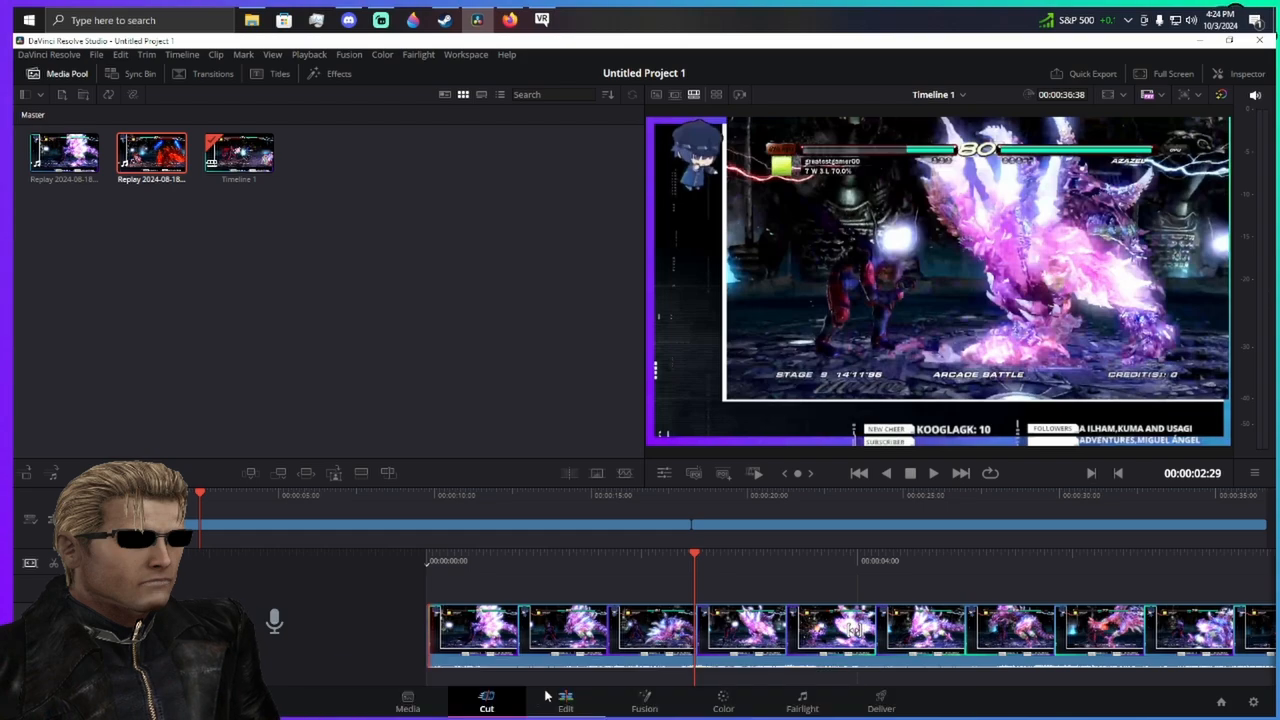
# - On the Media page, browse the HDD BS drive's Videos folder and add its 2017 moments video to the media pool
pyautogui.click(407, 700)
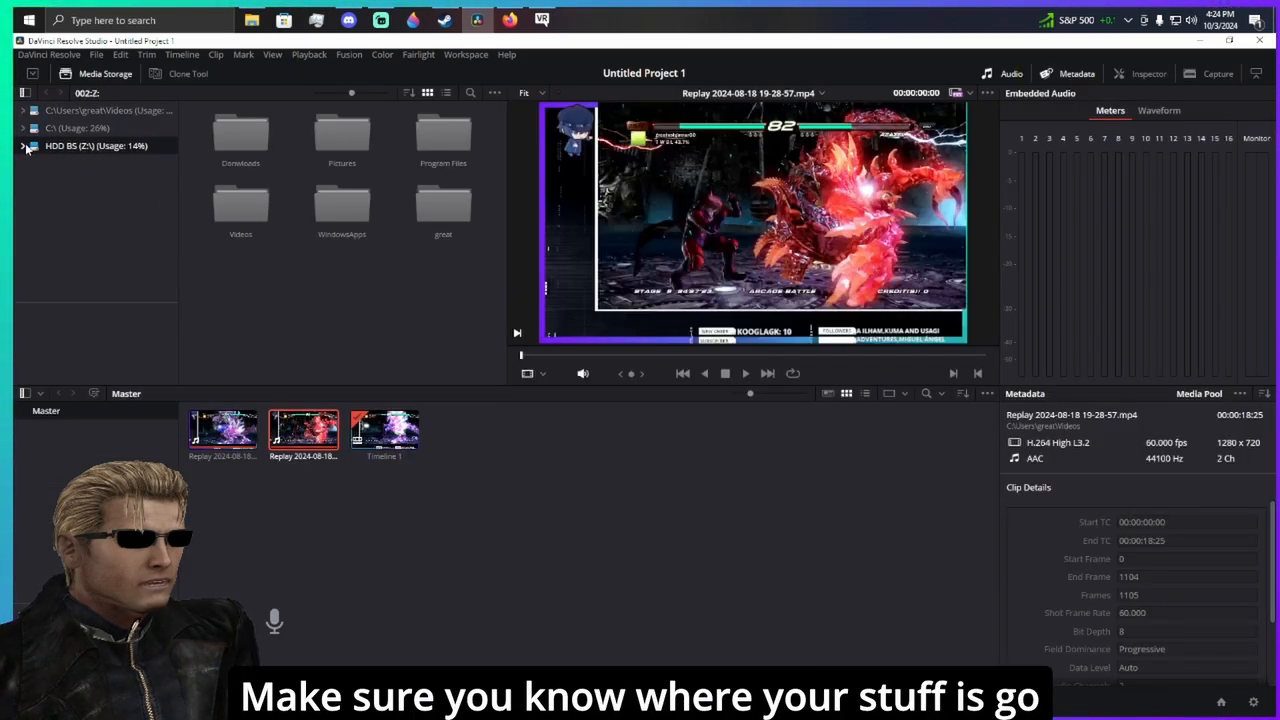
pyautogui.doubleClick(258, 216)
pyautogui.doubleClick(241, 140)
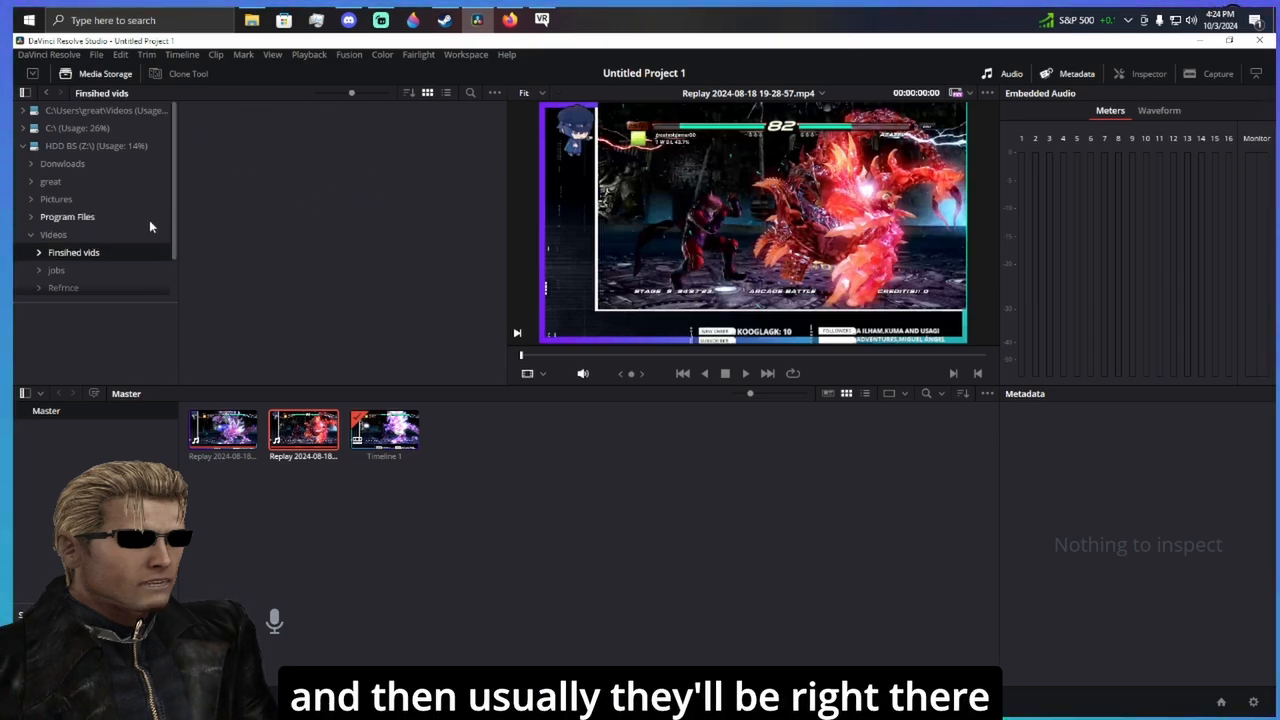
pyautogui.click(56, 236)
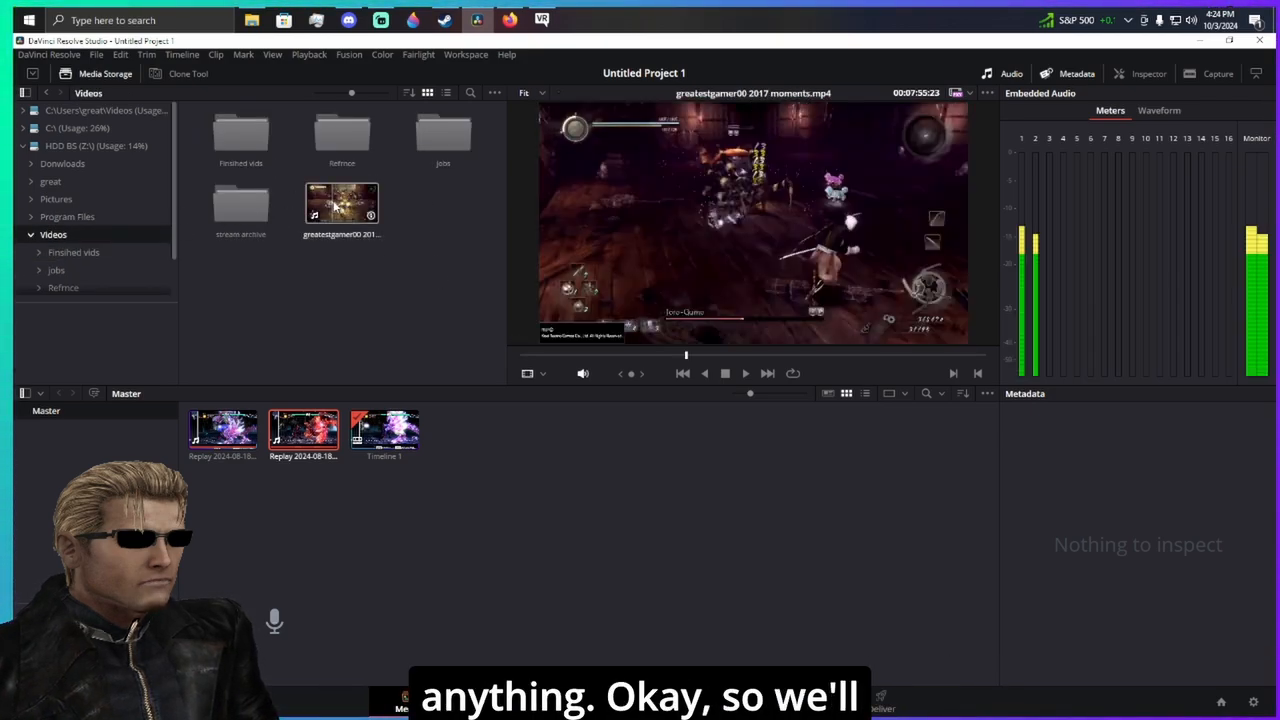
pyautogui.moveTo(336, 205); pyautogui.dragTo(544, 483)
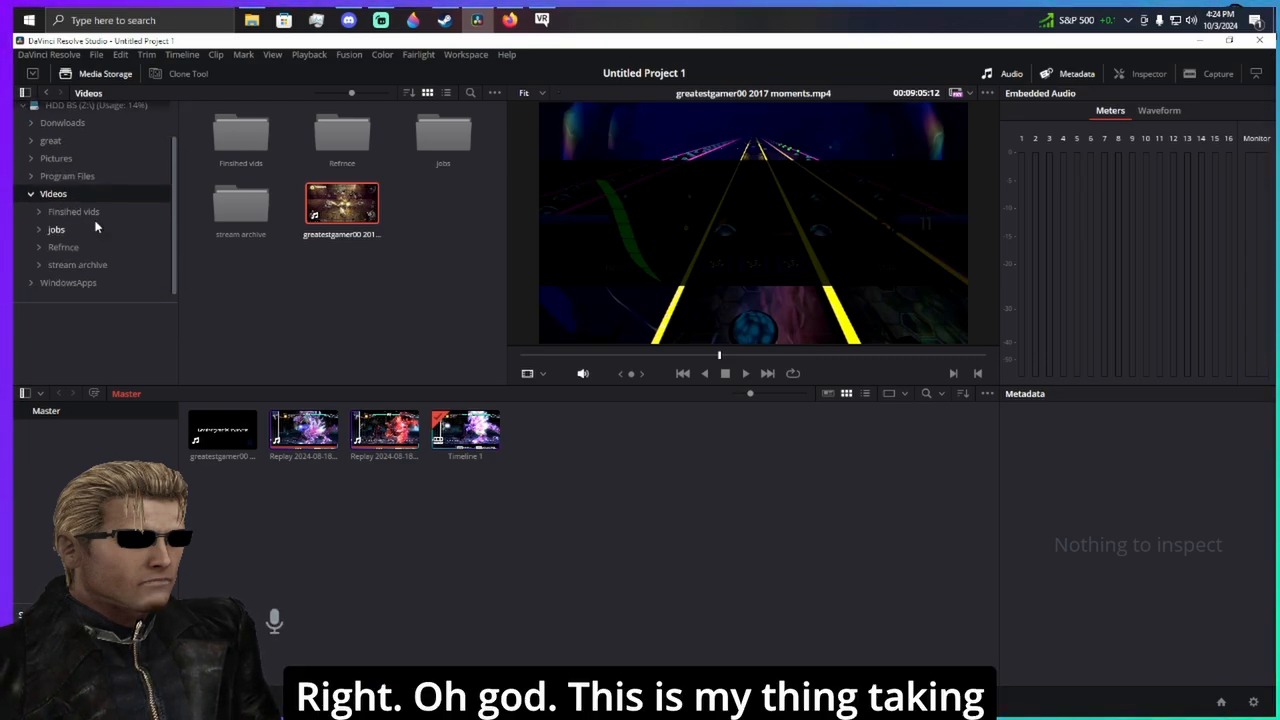
# - Try to add the Finsihed vids folder to the media pool, look inside it and return to the Videos folder
pyautogui.click(30, 234)
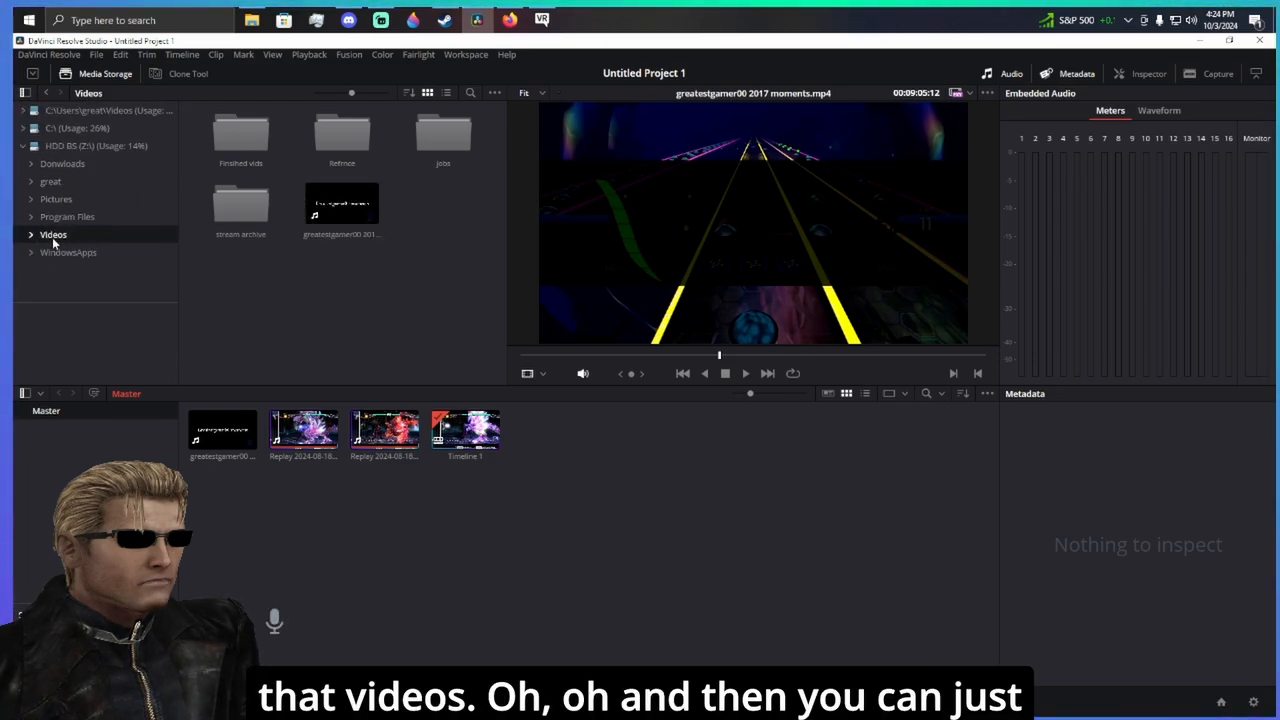
pyautogui.click(230, 145)
pyautogui.moveTo(230, 145); pyautogui.dragTo(634, 481)
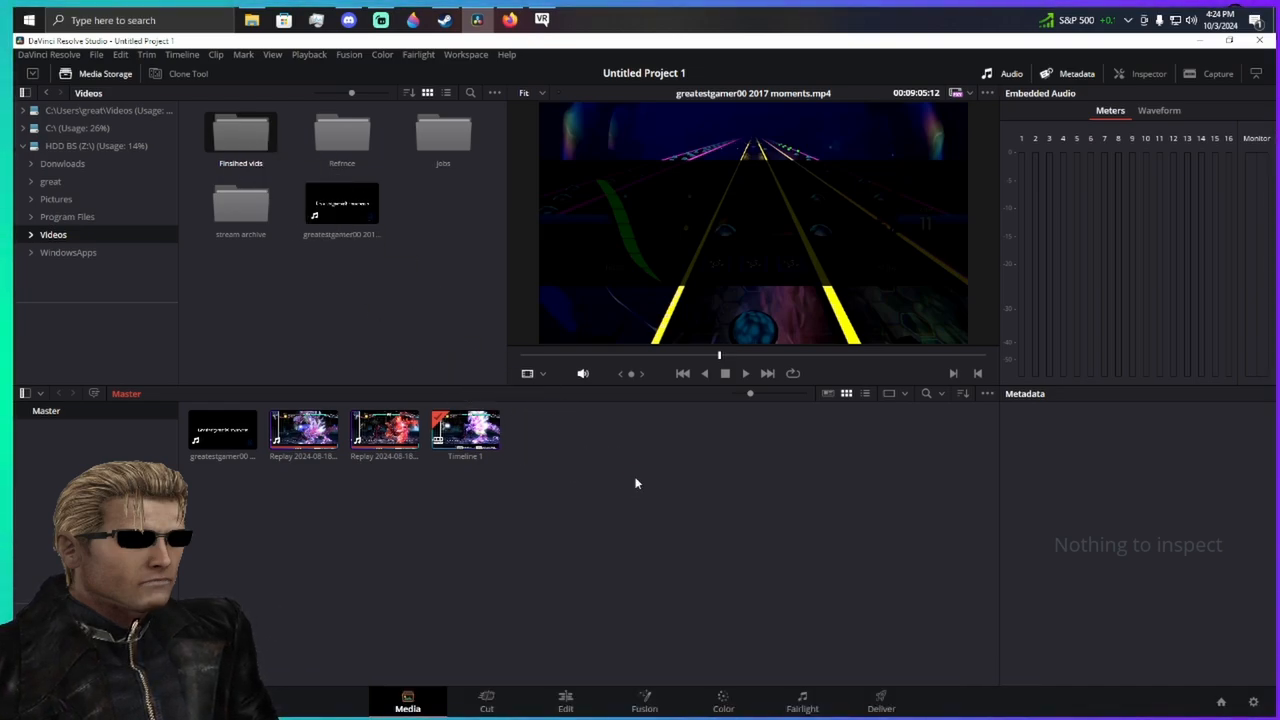
pyautogui.doubleClick(241, 138)
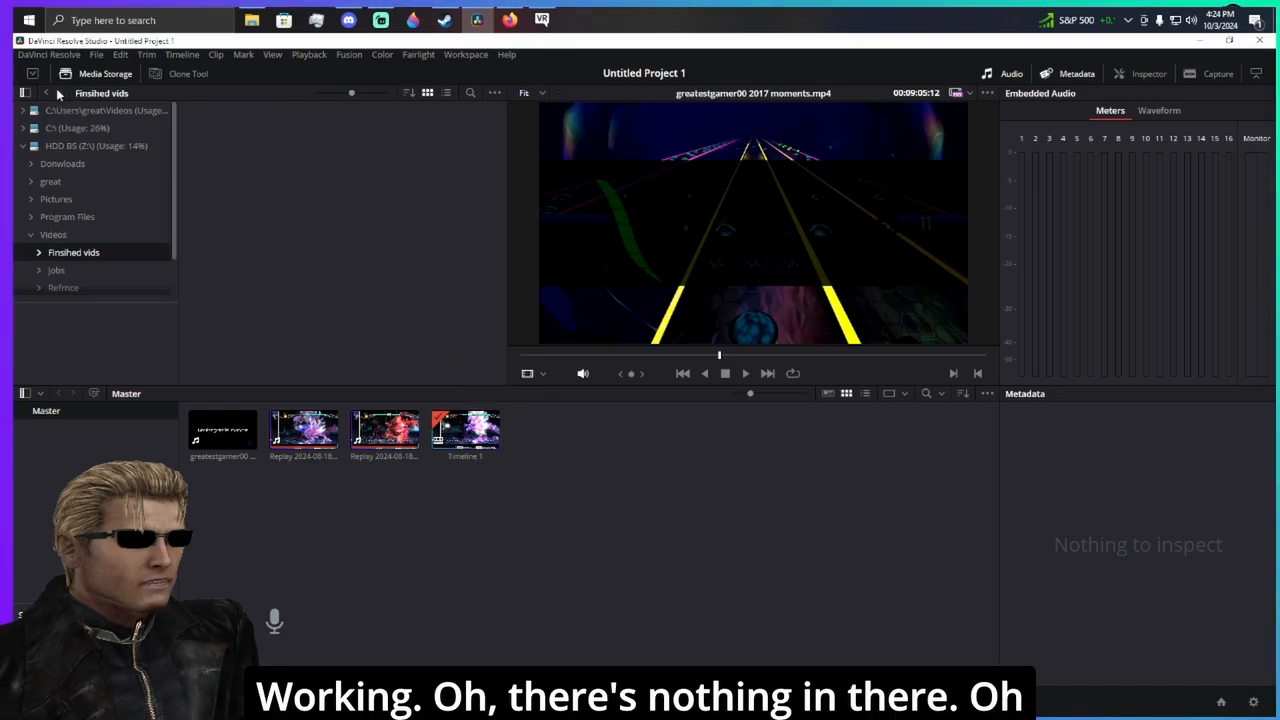
pyautogui.click(46, 91)
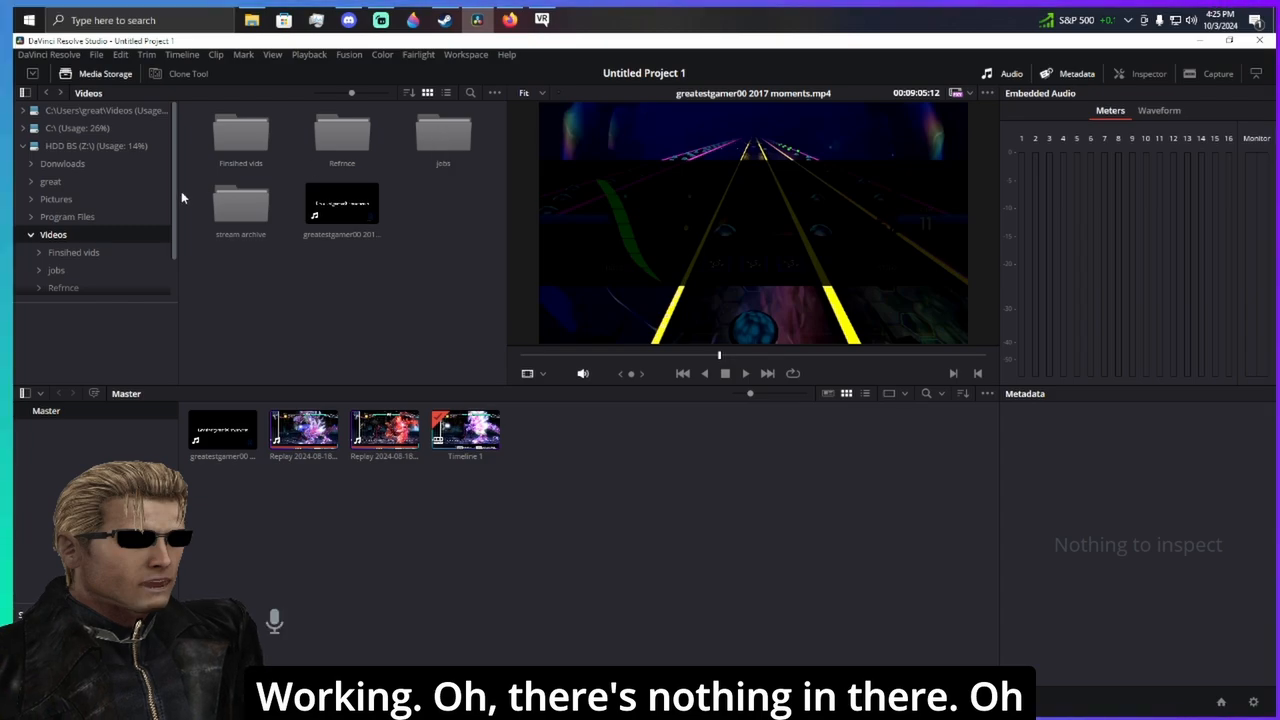
pyautogui.click(30, 236)
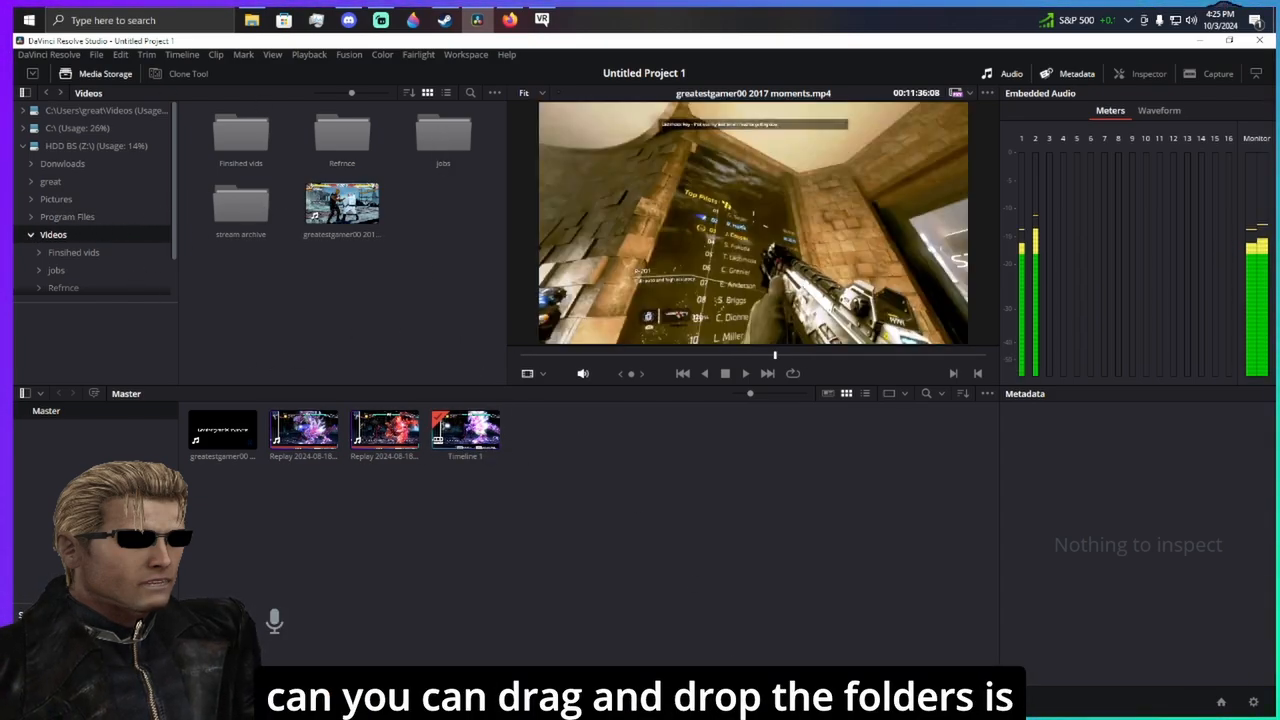
# - Return to the Edit page and set the timeline proxy resolution to Quarter
pyautogui.click(584, 701)
pyautogui.click(650, 510)
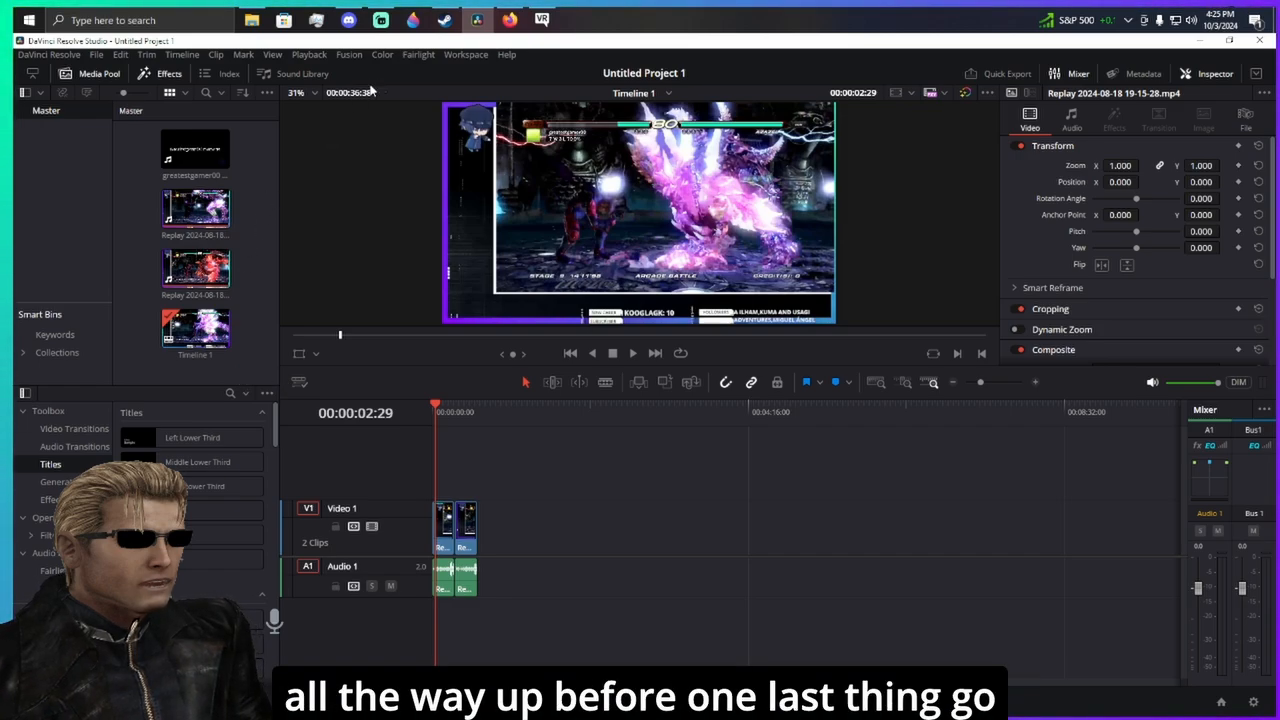
pyautogui.click(309, 54)
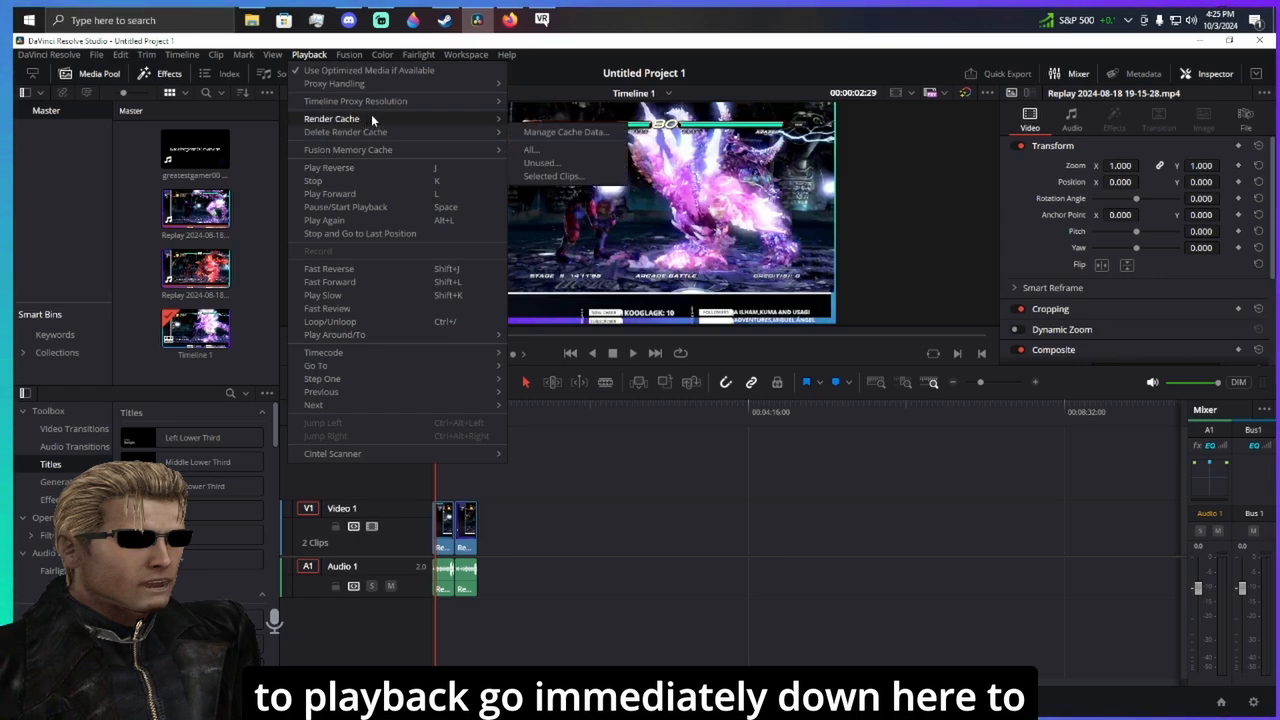
pyautogui.moveTo(390, 101)
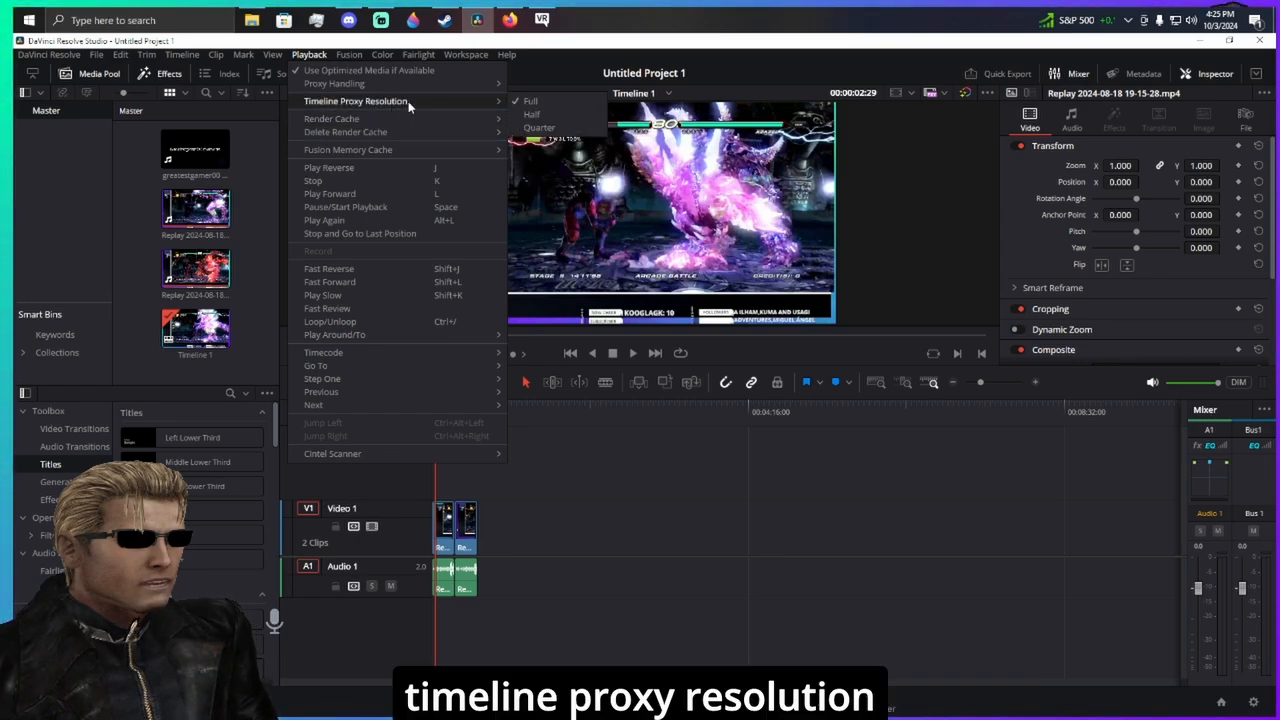
pyautogui.click(545, 128)
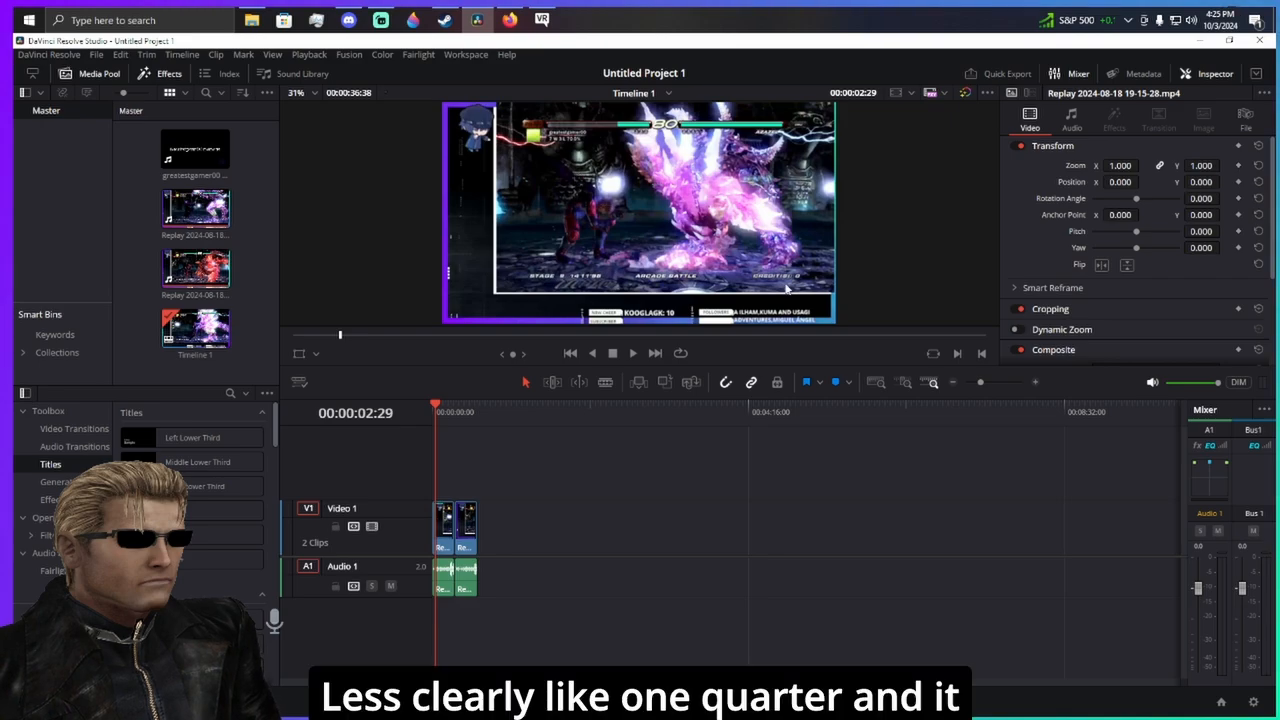
# - Zoom in on the timeline clips and scrub the playhead back to 00:00:00:00
pyautogui.click(1037, 384)
pyautogui.click(1037, 384)
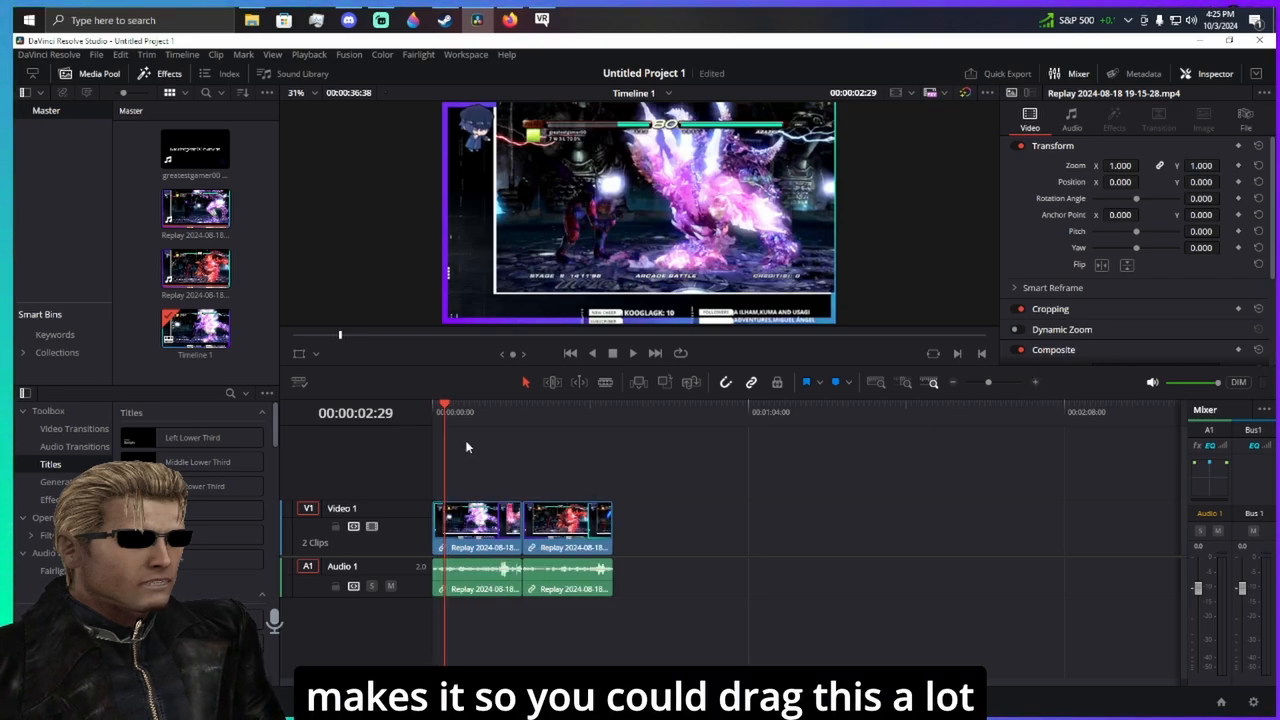
pyautogui.moveTo(488, 412); pyautogui.dragTo(427, 446)
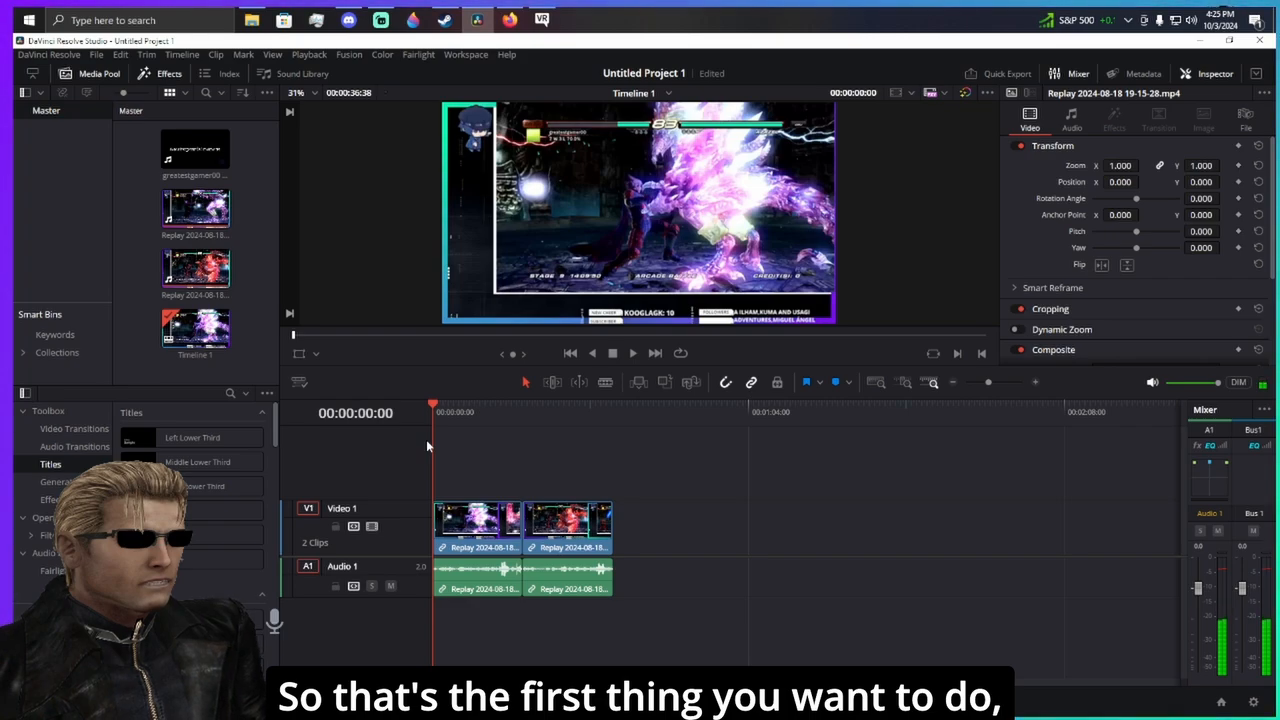
# - Check the workspace's Dual Screen options and set the playback render cache to Smart
pyautogui.click(466, 54)
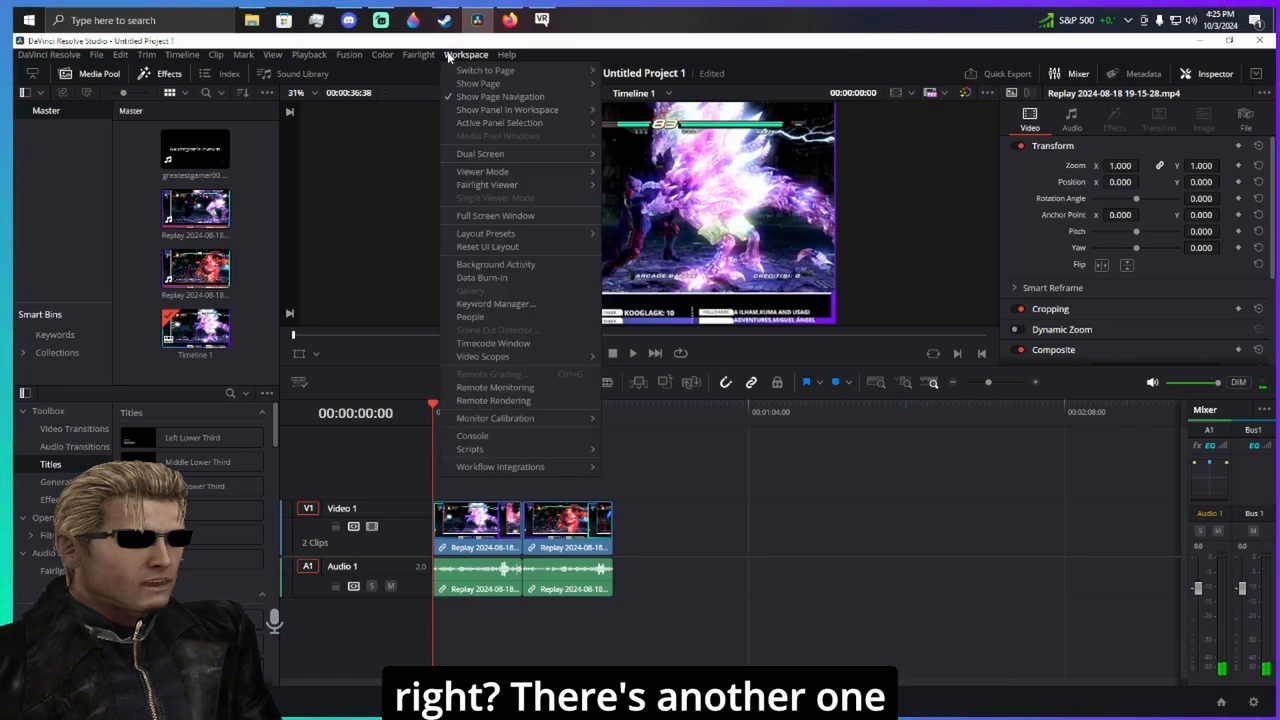
pyautogui.moveTo(505, 152)
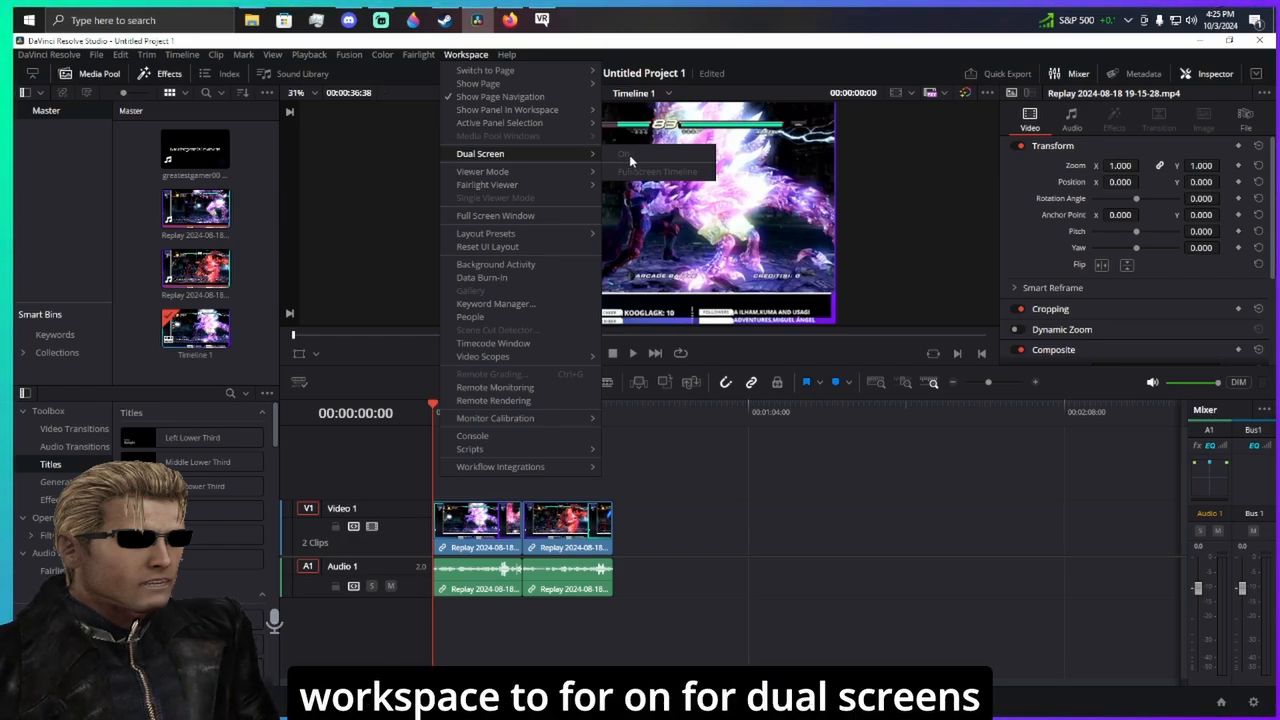
pyautogui.moveTo(310, 56)
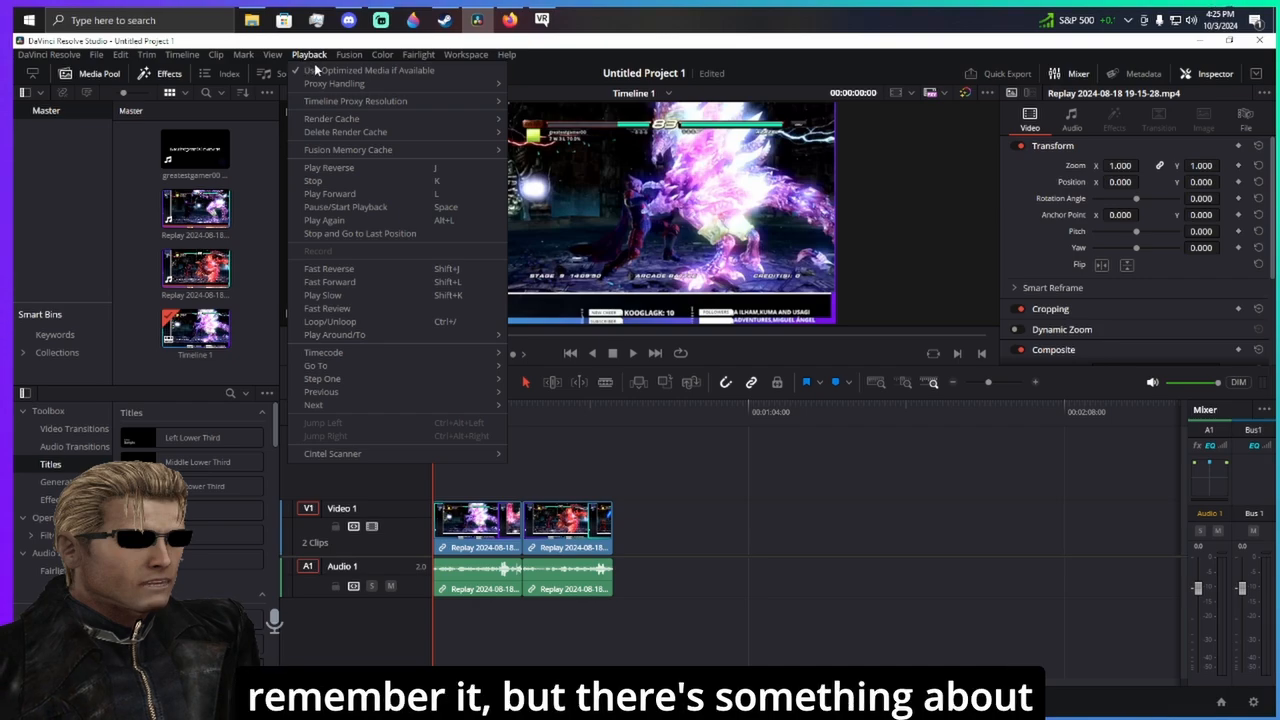
pyautogui.moveTo(337, 87)
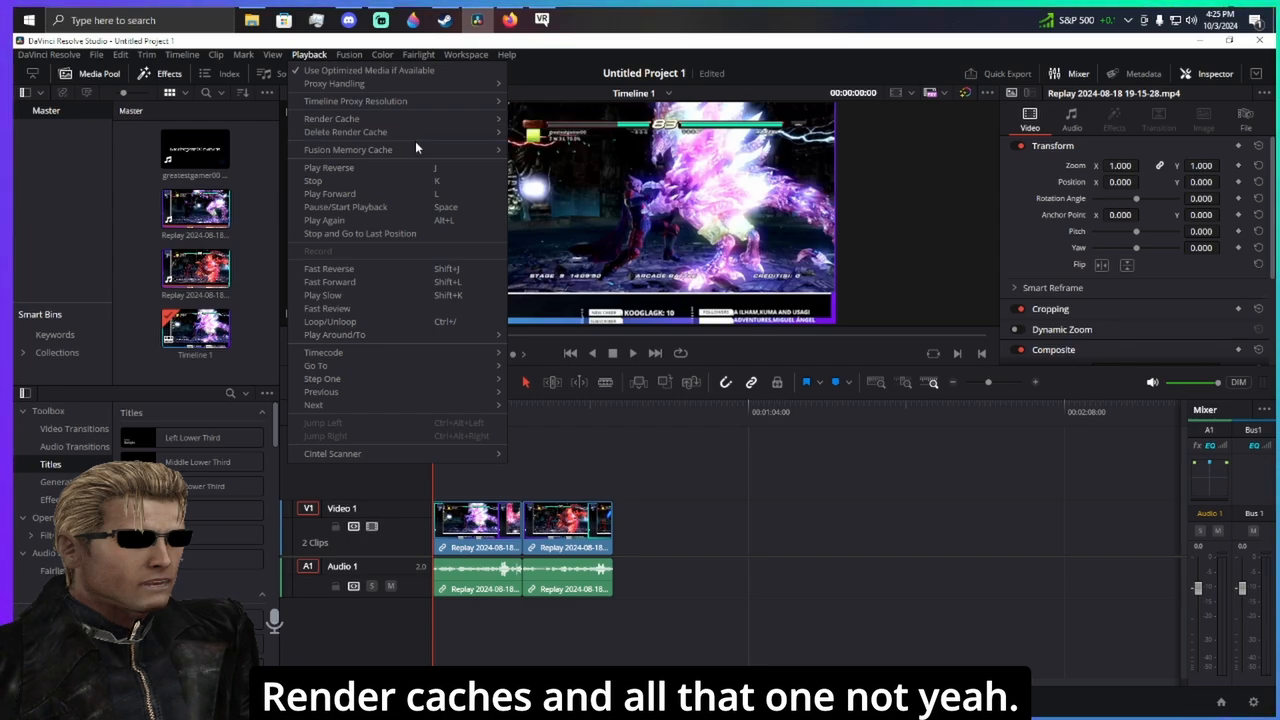
pyautogui.moveTo(419, 131)
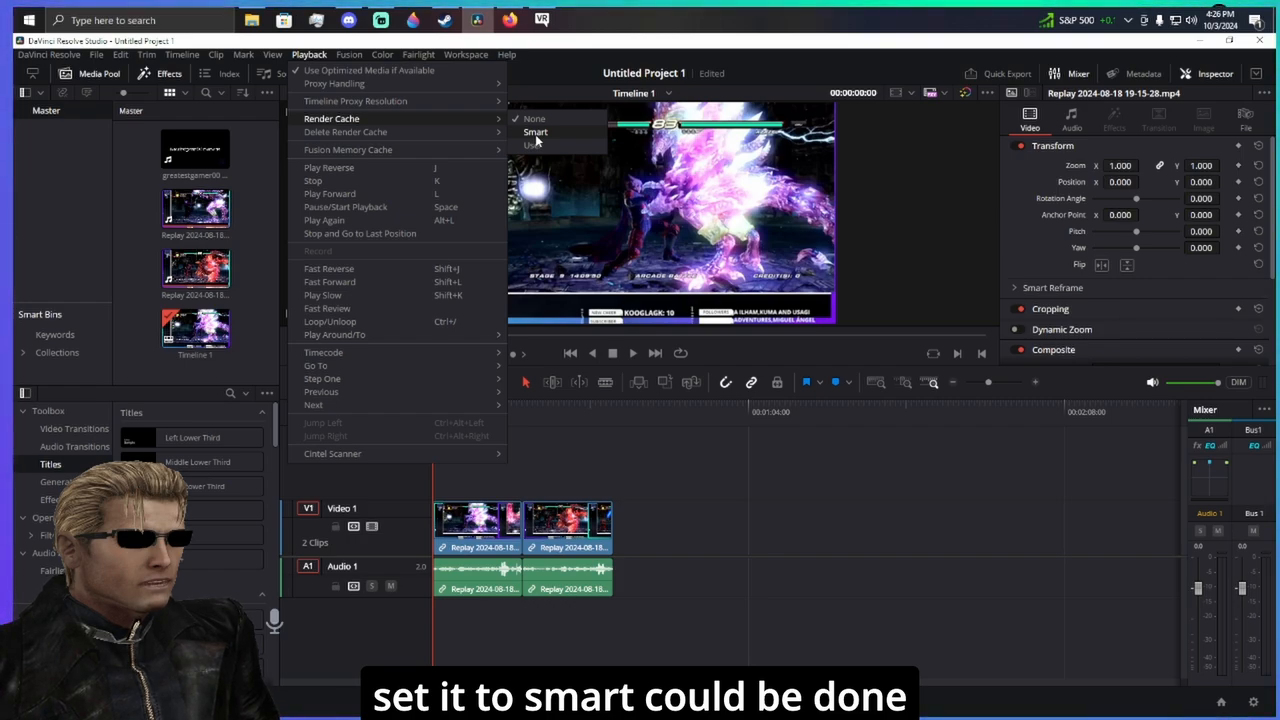
pyautogui.click(545, 134)
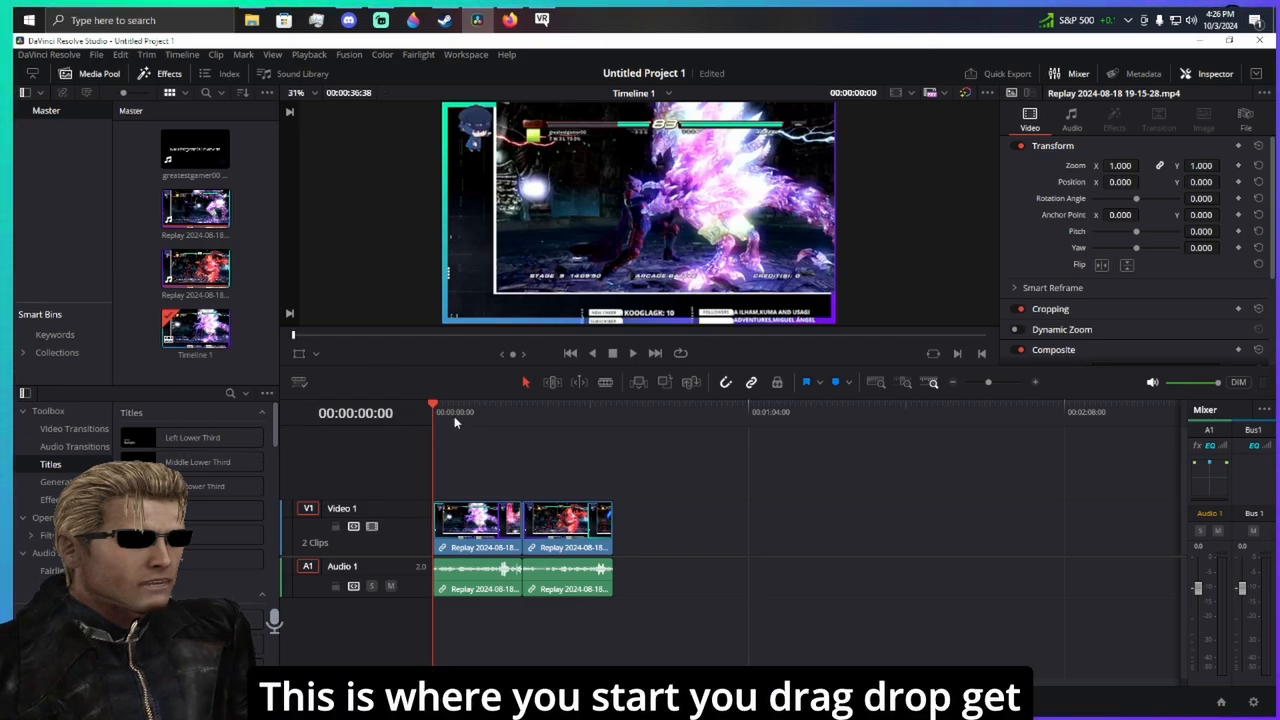
# - Scrub the playhead past both clips to about 00:02:11:52, and jump to the timeline's end and back to its start
pyautogui.moveTo(454, 416); pyautogui.dragTo(741, 417)
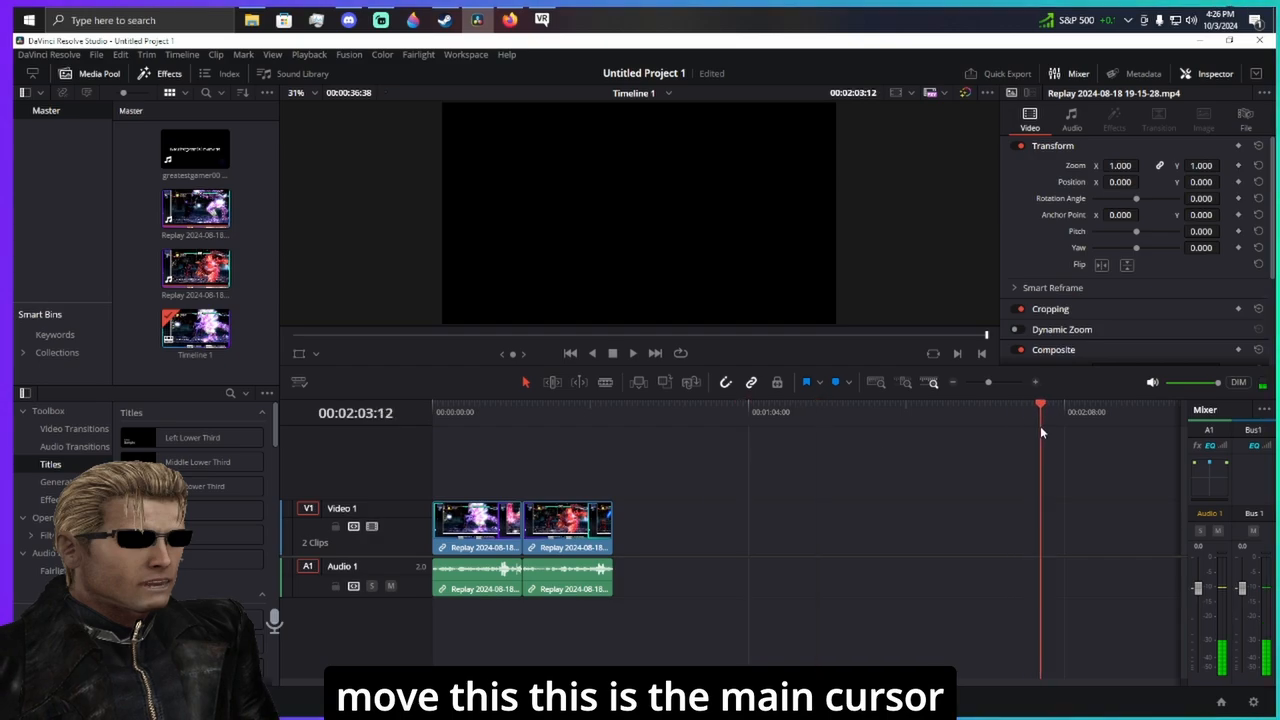
pyautogui.moveTo(1041, 428); pyautogui.dragTo(1083, 426)
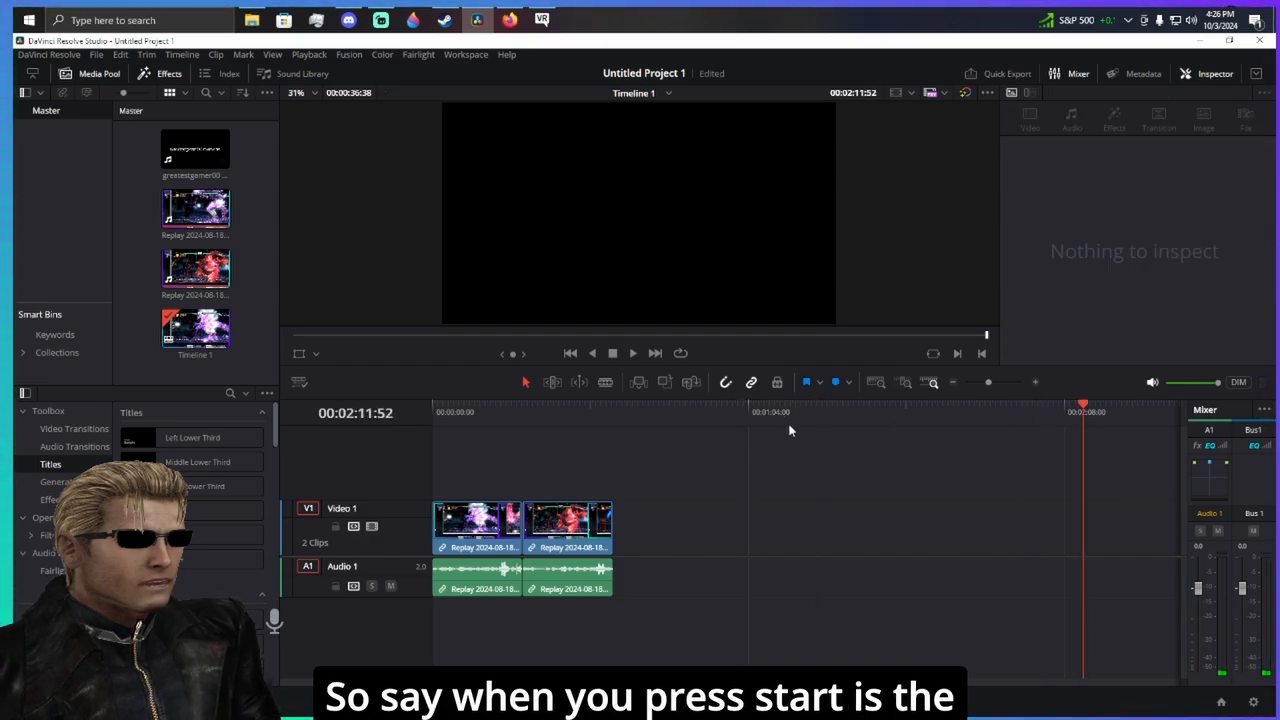
pyautogui.press('End')
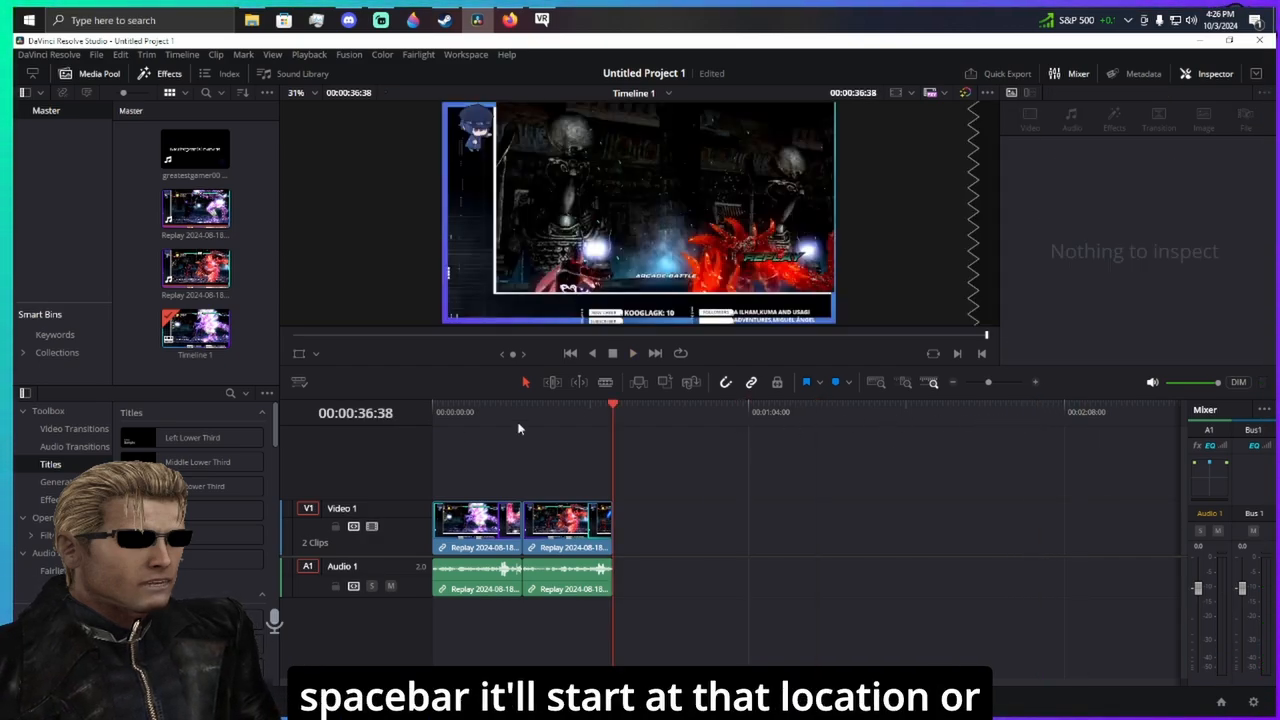
pyautogui.press('Home')
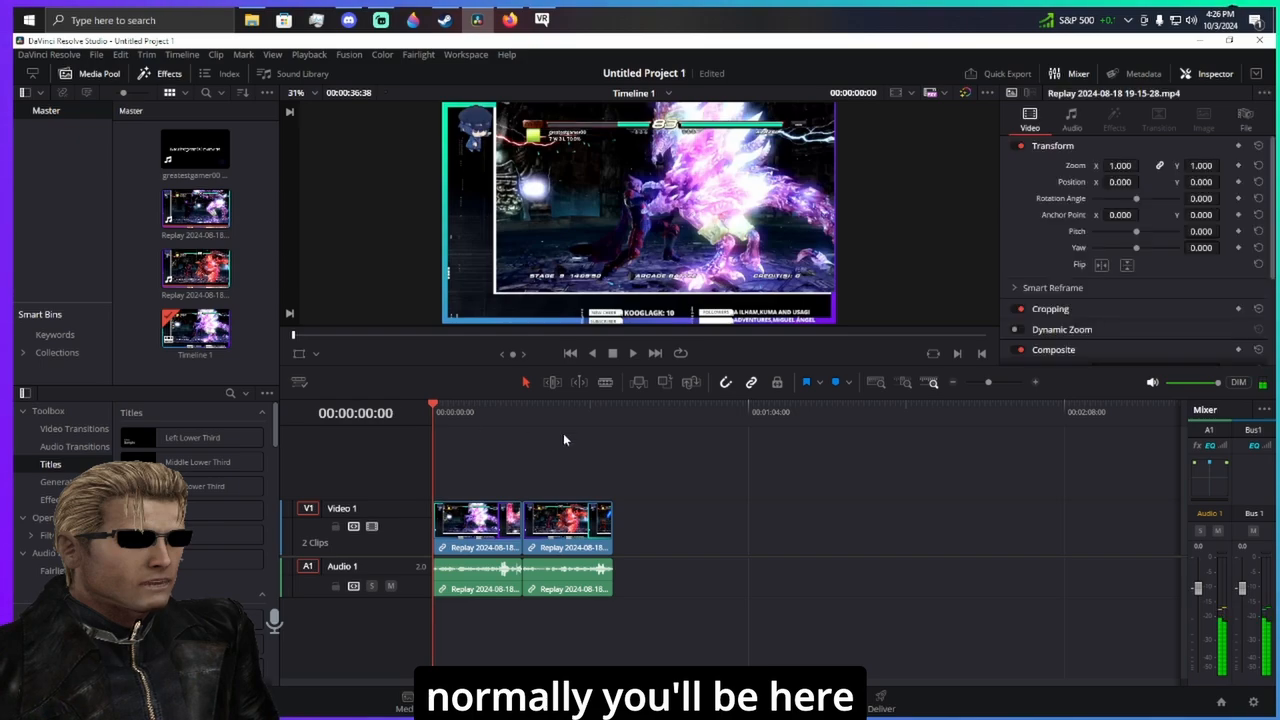
# - Start and stop playback, move the playhead into the second clip and scrub it back to about 00:00:09:52
pyautogui.press('space')
pyautogui.press('space')
pyautogui.click(568, 410)
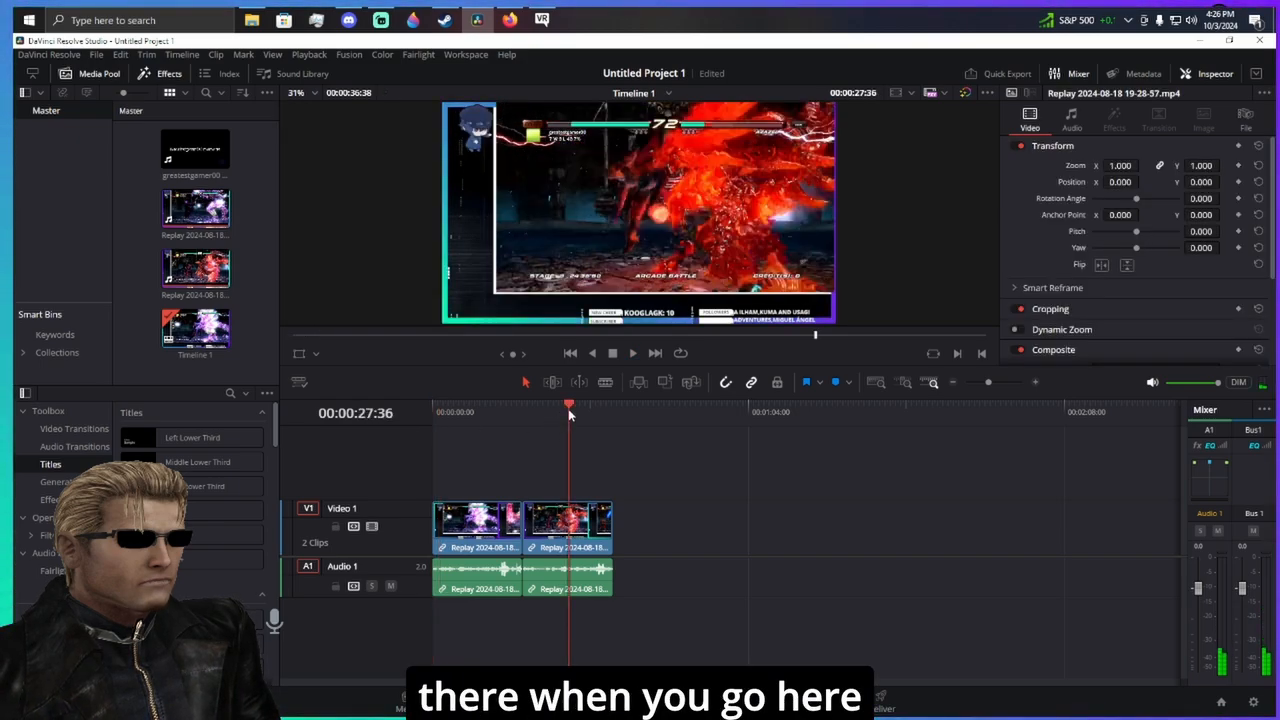
pyautogui.moveTo(569, 414); pyautogui.dragTo(482, 414)
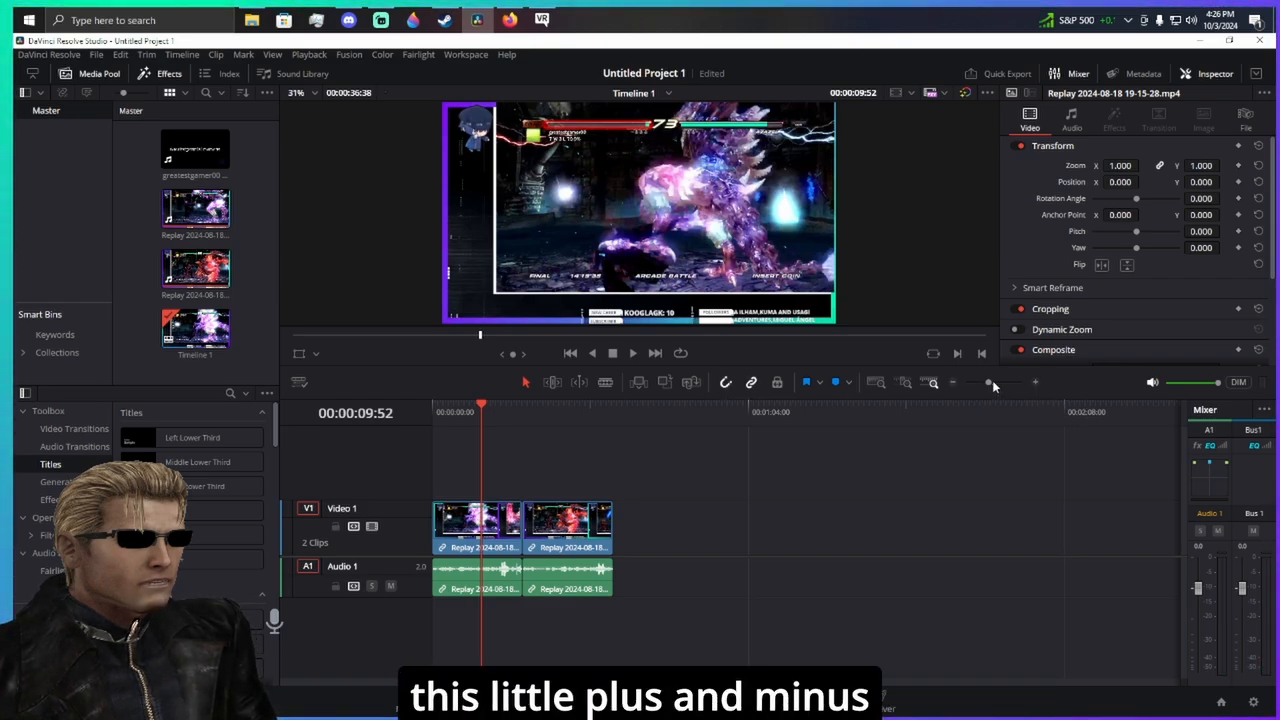
pyautogui.click(953, 382)
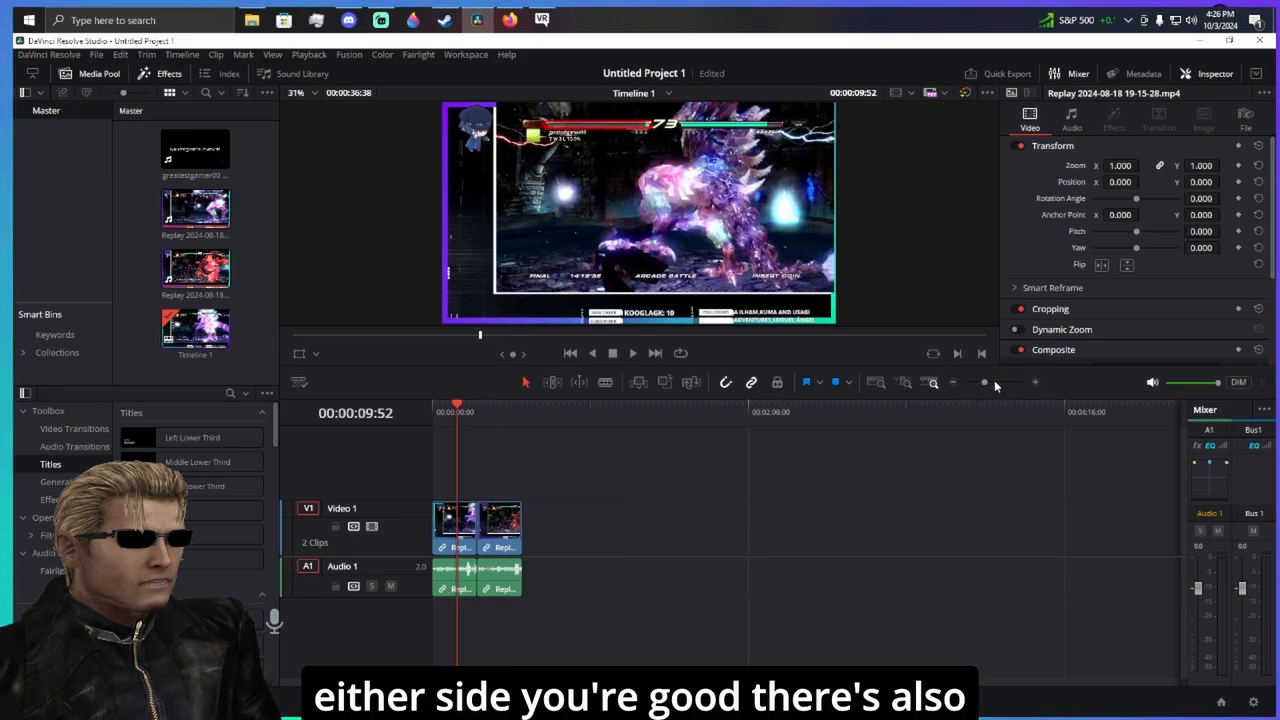
# - Zoom the timeline repeatedly between its closest and widest views around the playhead
pyautogui.hotkey('ctrl', '=')
pyautogui.hotkey('ctrl', '=')
pyautogui.hotkey('ctrl', '=')
pyautogui.hotkey('ctrl', '=')
pyautogui.hotkey('ctrl', '-')
pyautogui.hotkey('ctrl', '-')
pyautogui.hotkey('ctrl', '-')
pyautogui.hotkey('ctrl', '-')
pyautogui.hotkey('ctrl', '-')
pyautogui.hotkey('ctrl', '-')
pyautogui.hotkey('ctrl', '-')
pyautogui.hotkey('ctrl', '-')
pyautogui.hotkey('ctrl', '-')
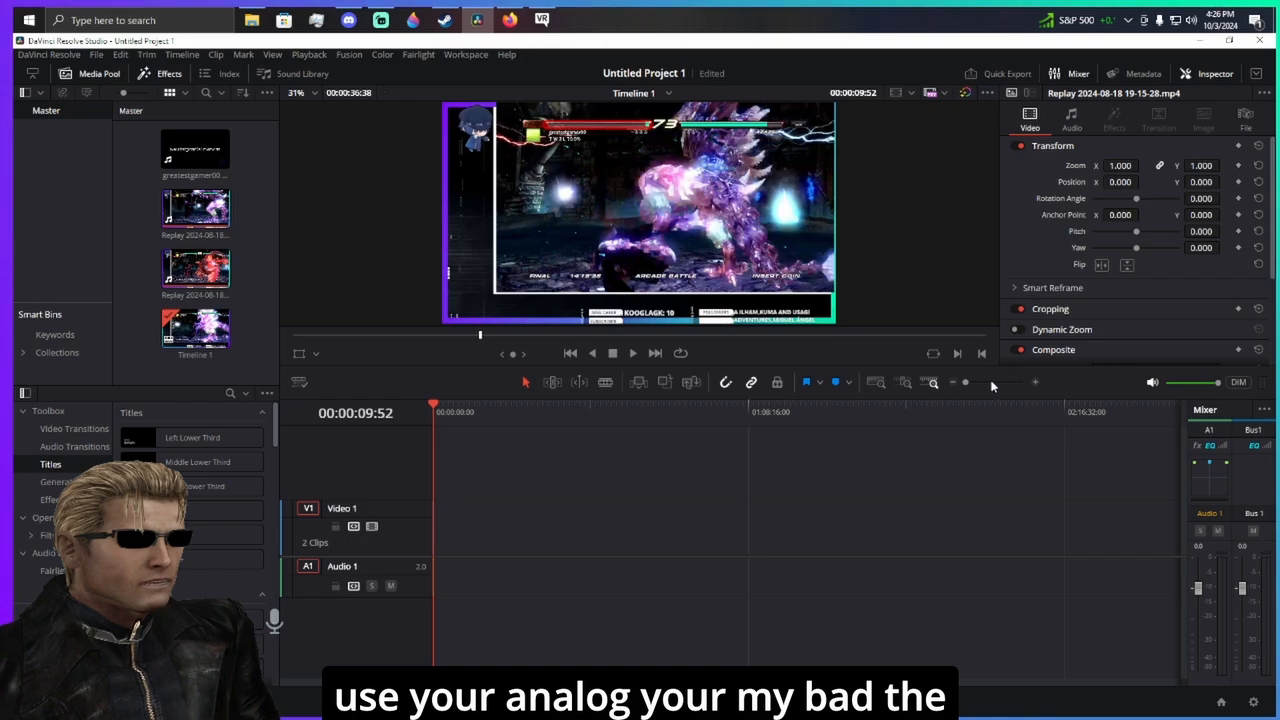
pyautogui.scroll(3, 991, 382)
pyautogui.scroll(-3, 991, 382)
pyautogui.scroll(3, 991, 382)
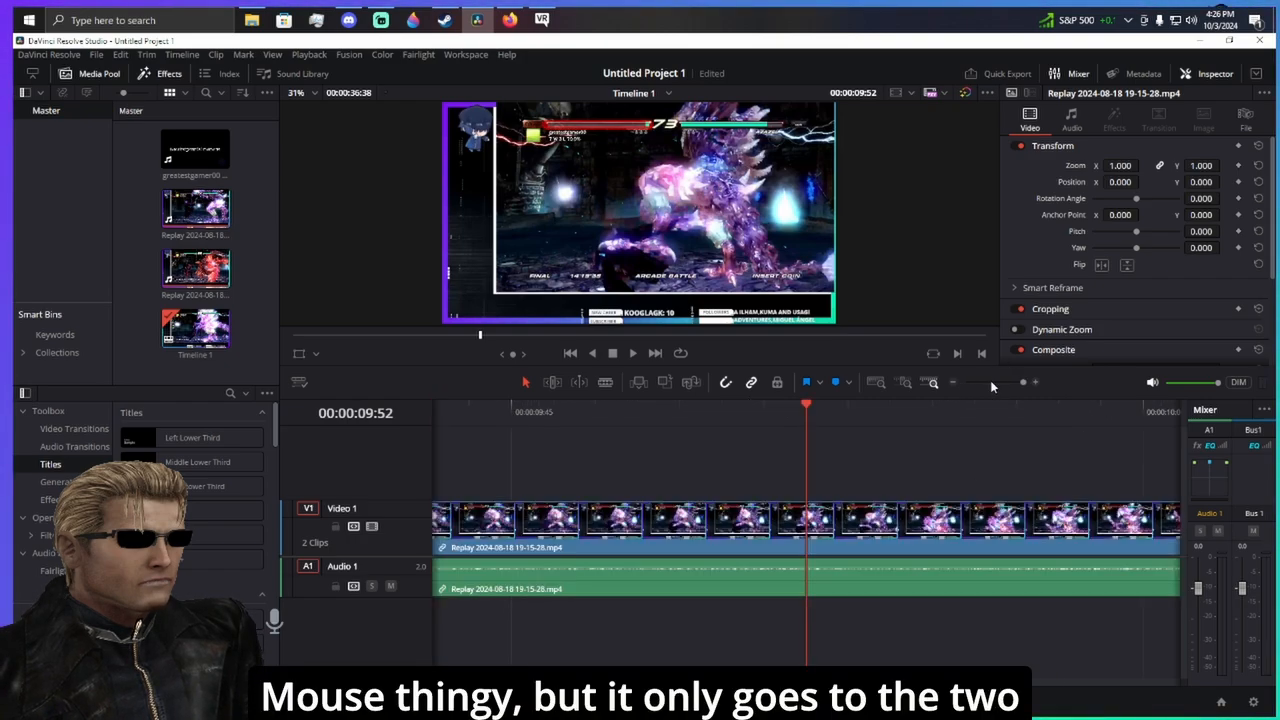
pyautogui.scroll(-2, 991, 385)
pyautogui.scroll(2, 991, 385)
pyautogui.scroll(-2, 991, 385)
pyautogui.scroll(2, 991, 385)
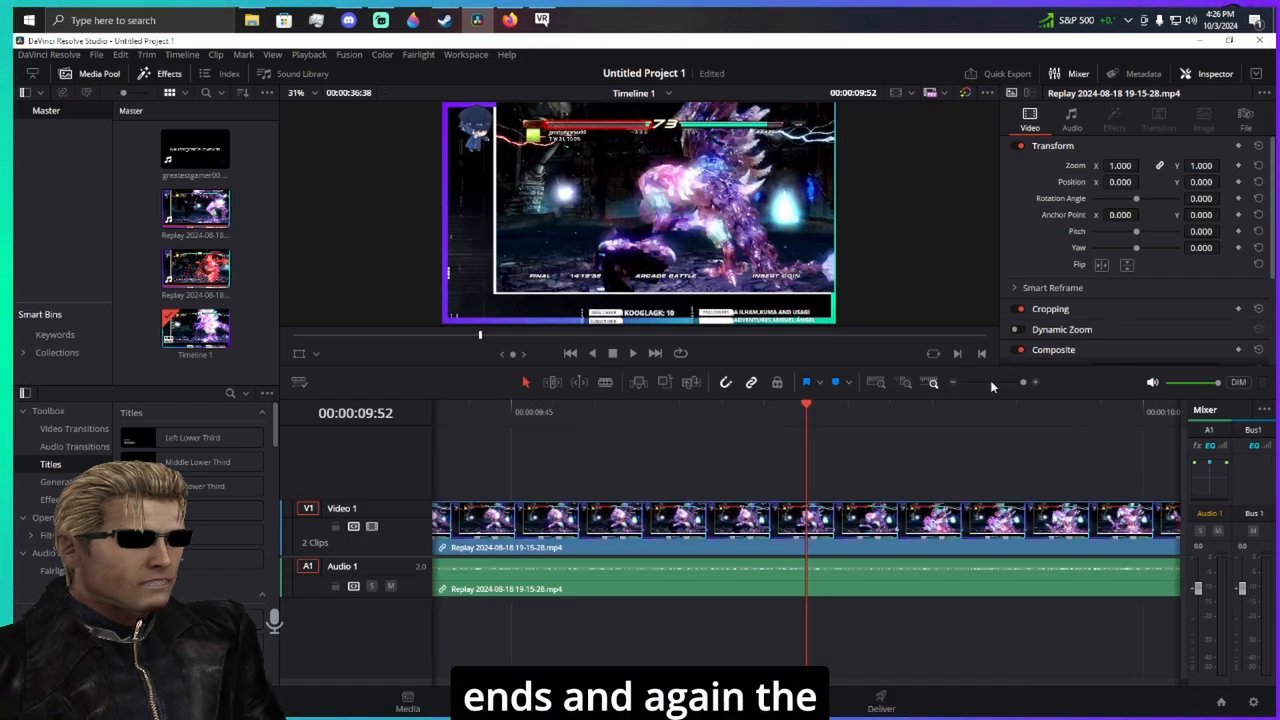
pyautogui.scroll(-2, 991, 385)
# - Scrub the playhead out to about 00:55:02:24, return it to 00:00:00:00 and zoom in closely on the first clip
pyautogui.moveTo(457, 411); pyautogui.dragTo(687, 436)
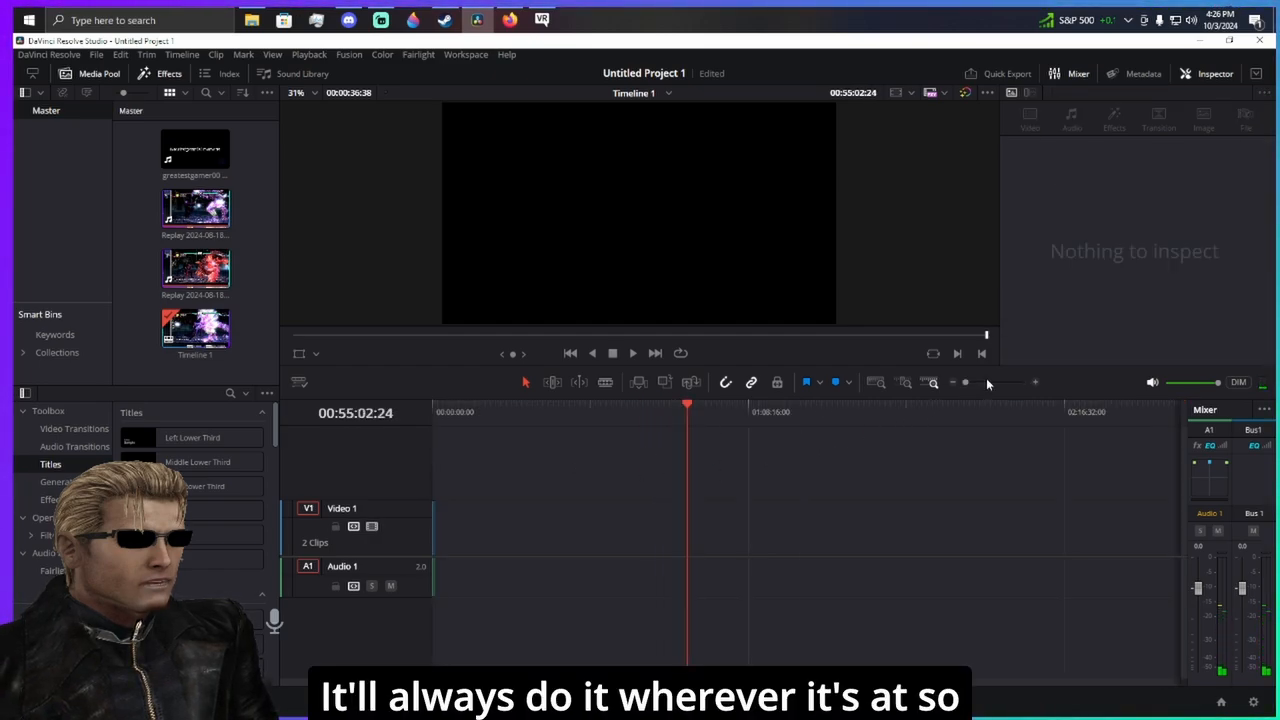
pyautogui.click(912, 410)
pyautogui.moveTo(879, 412); pyautogui.dragTo(340, 452)
pyautogui.click(1012, 384)
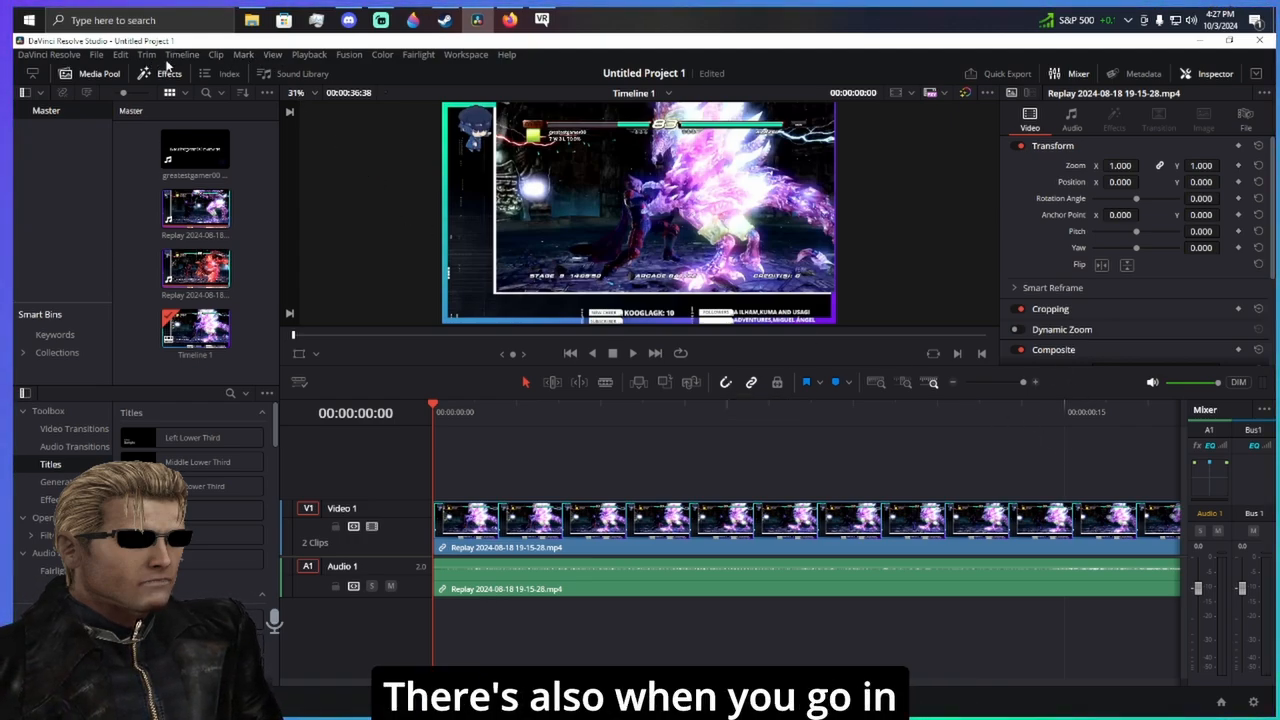
# - Look through the Trim and Timeline commands and their keyboard shortcuts
pyautogui.click(506, 55)
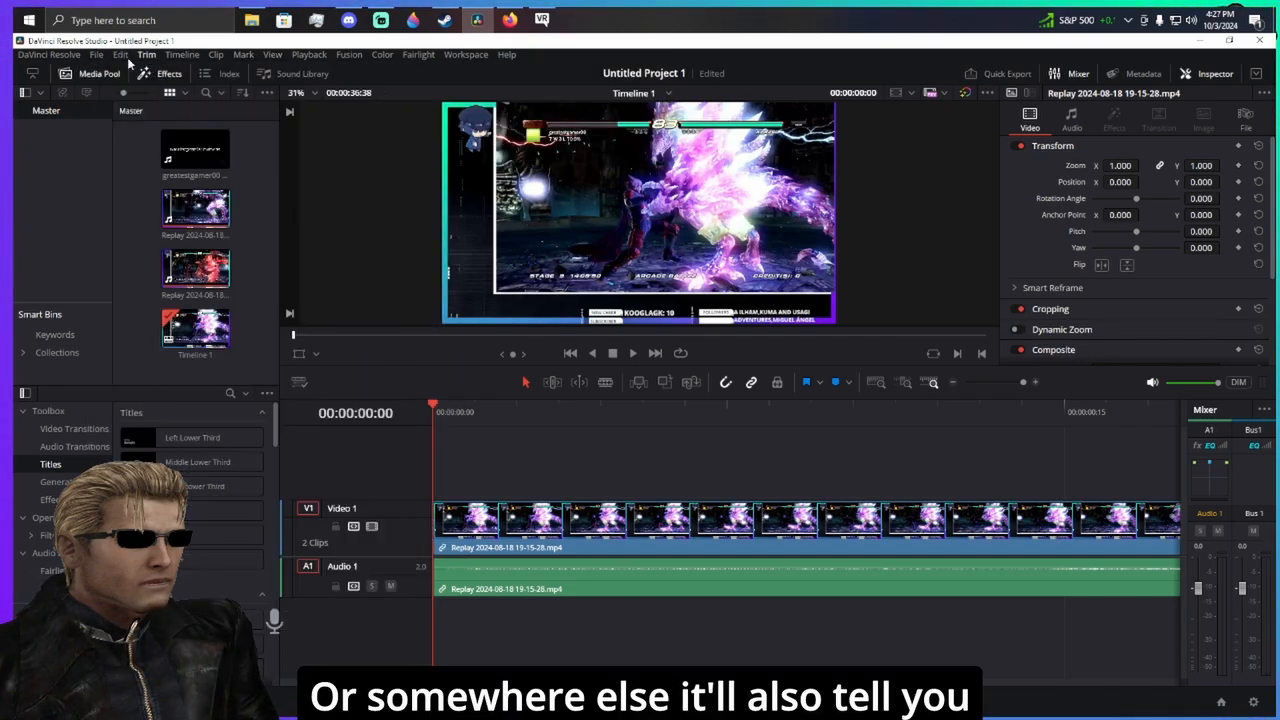
pyautogui.moveTo(164, 55)
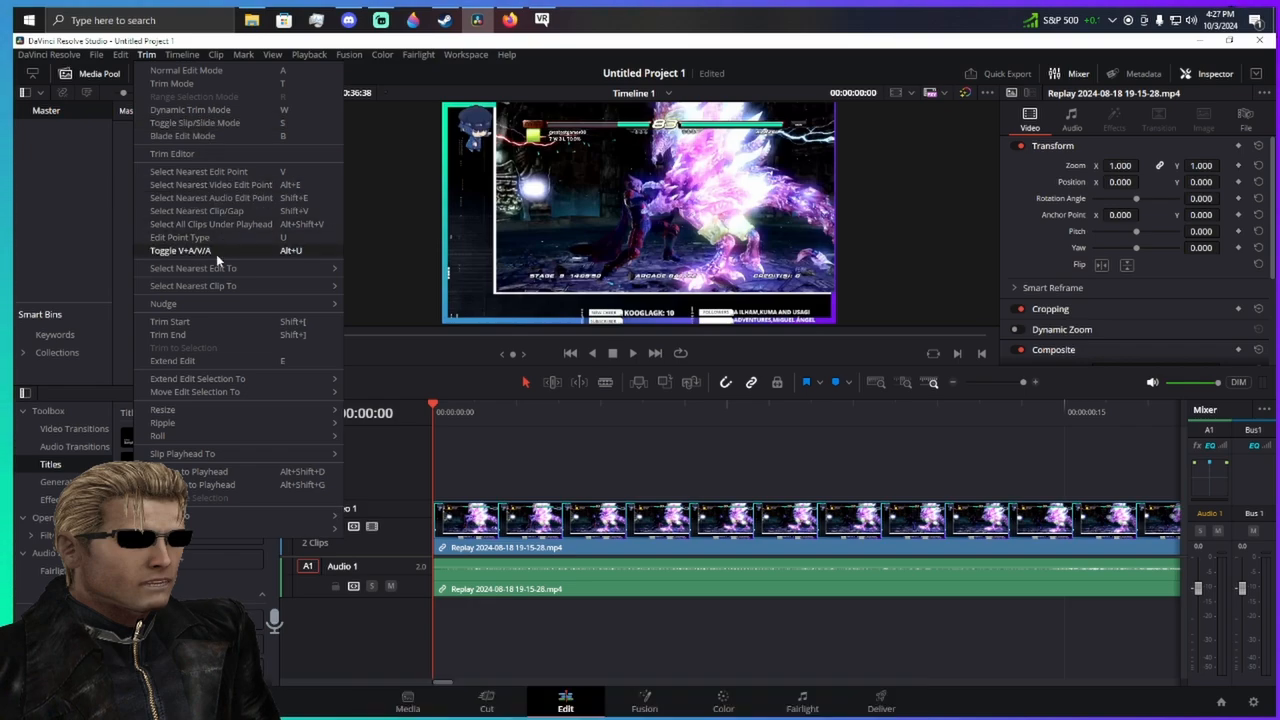
pyautogui.moveTo(203, 53)
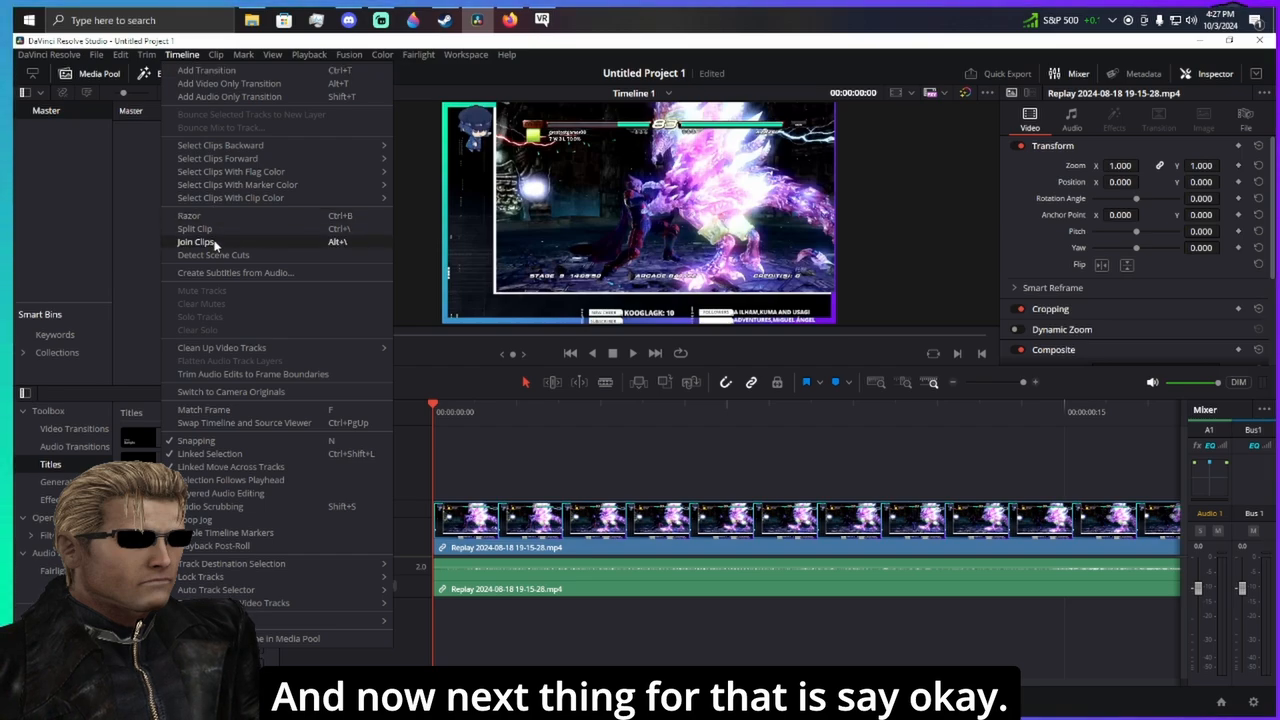
pyautogui.click(699, 446)
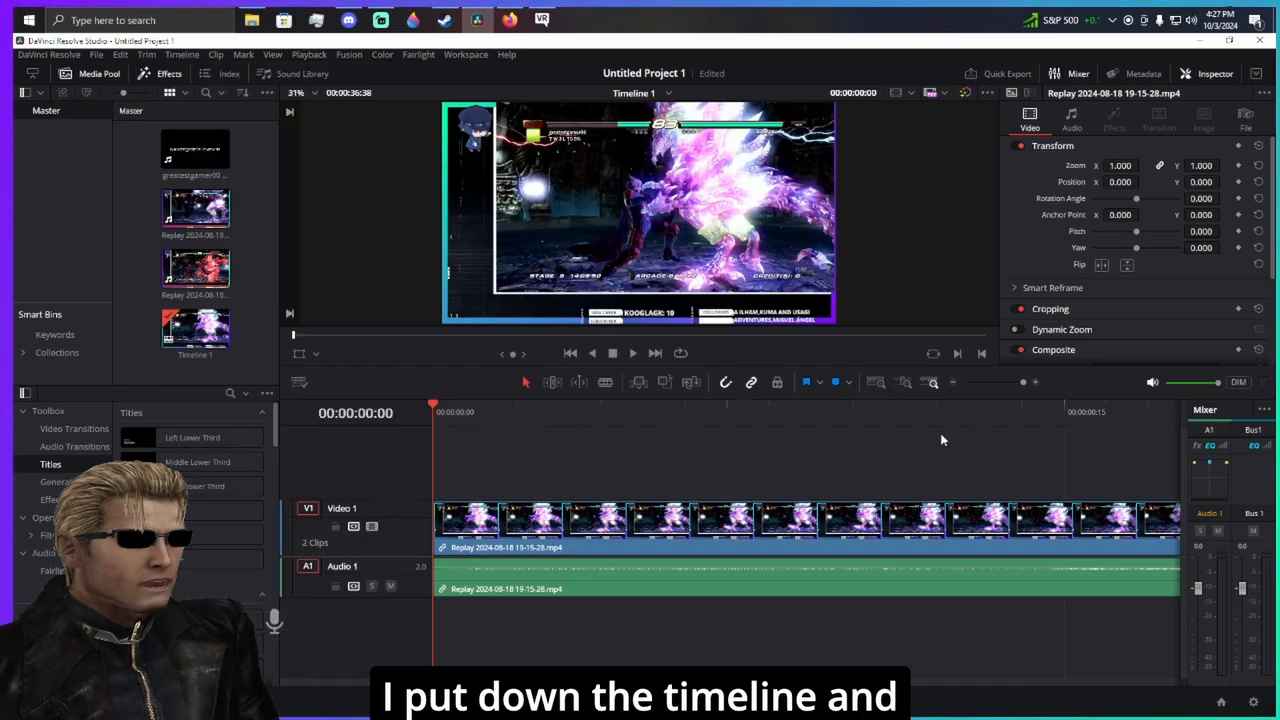
# - Move the playhead to 00:00:00:28 and split the first replay clip with the Blade tool at about 00:00:00:50
pyautogui.click(952, 383)
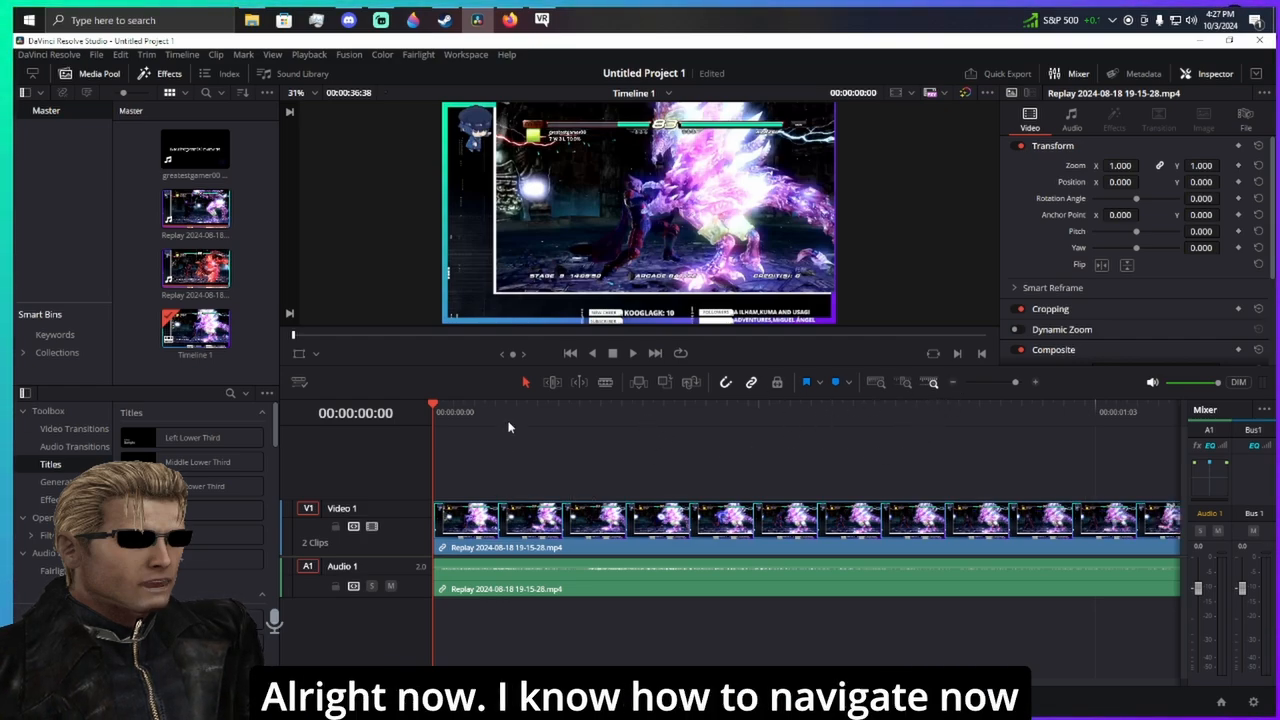
pyautogui.click(668, 423)
pyautogui.moveTo(822, 426); pyautogui.dragTo(732, 451)
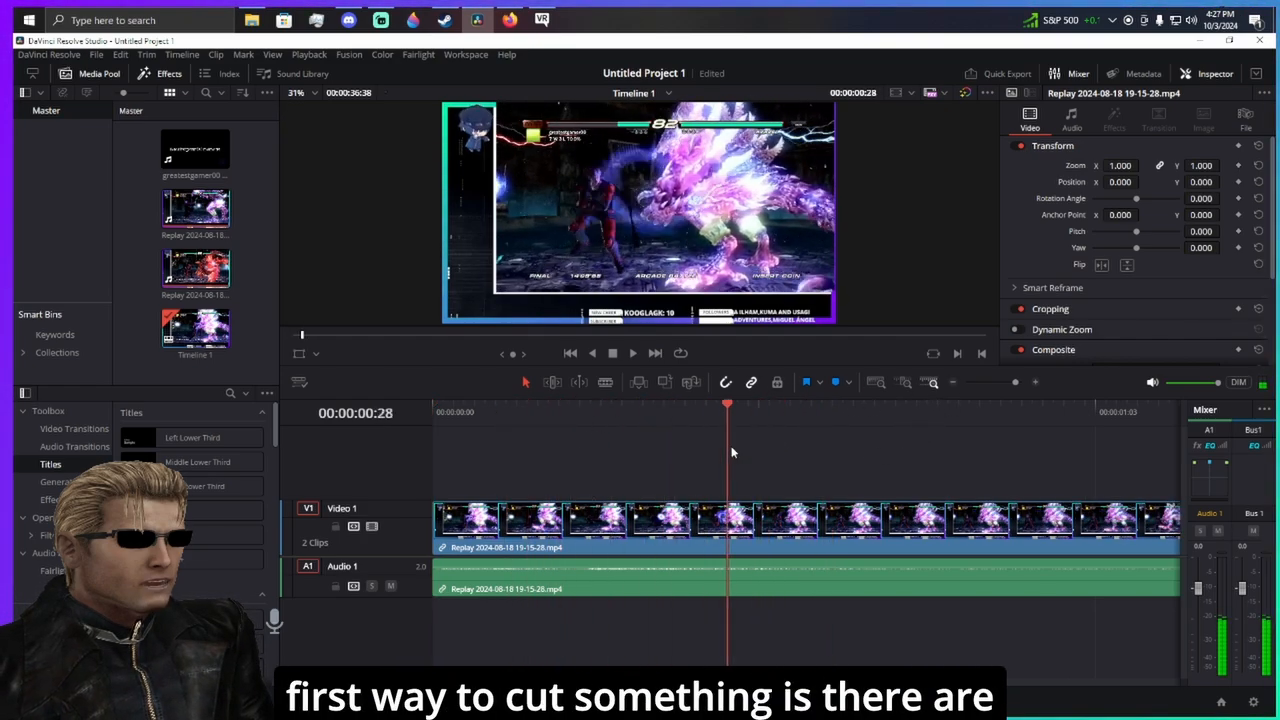
pyautogui.click(608, 389)
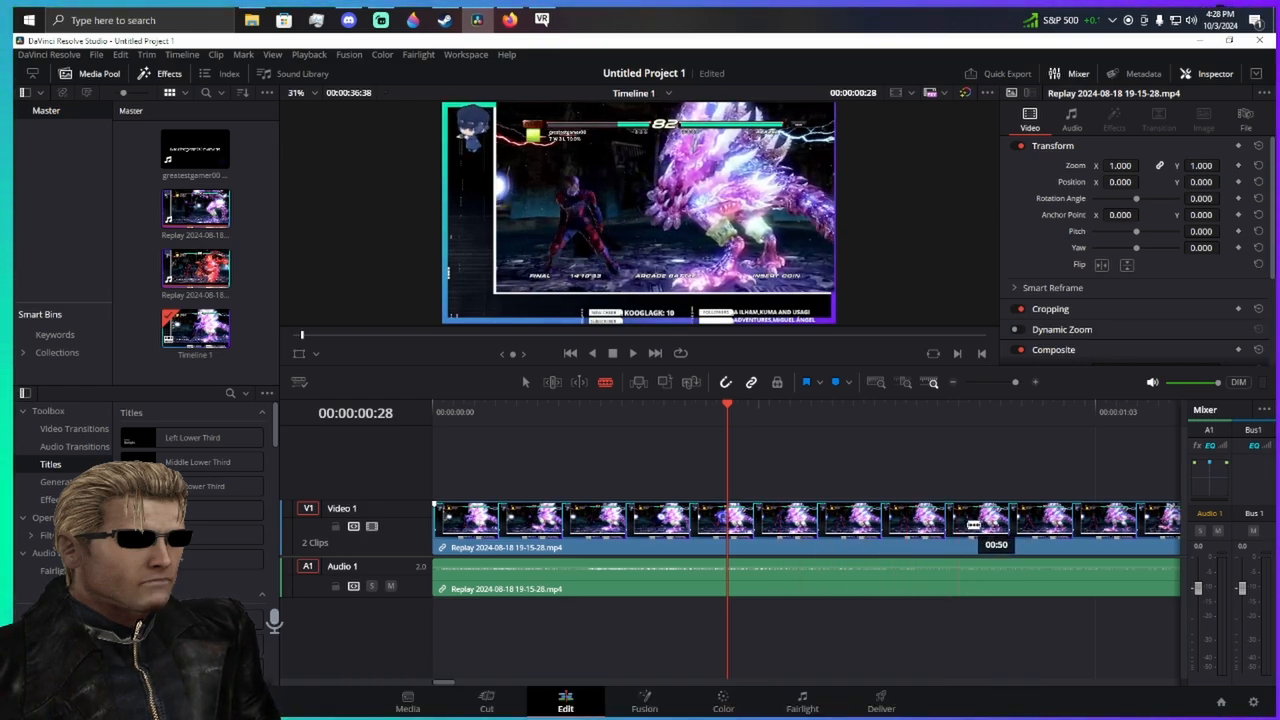
pyautogui.rightClick(972, 525)
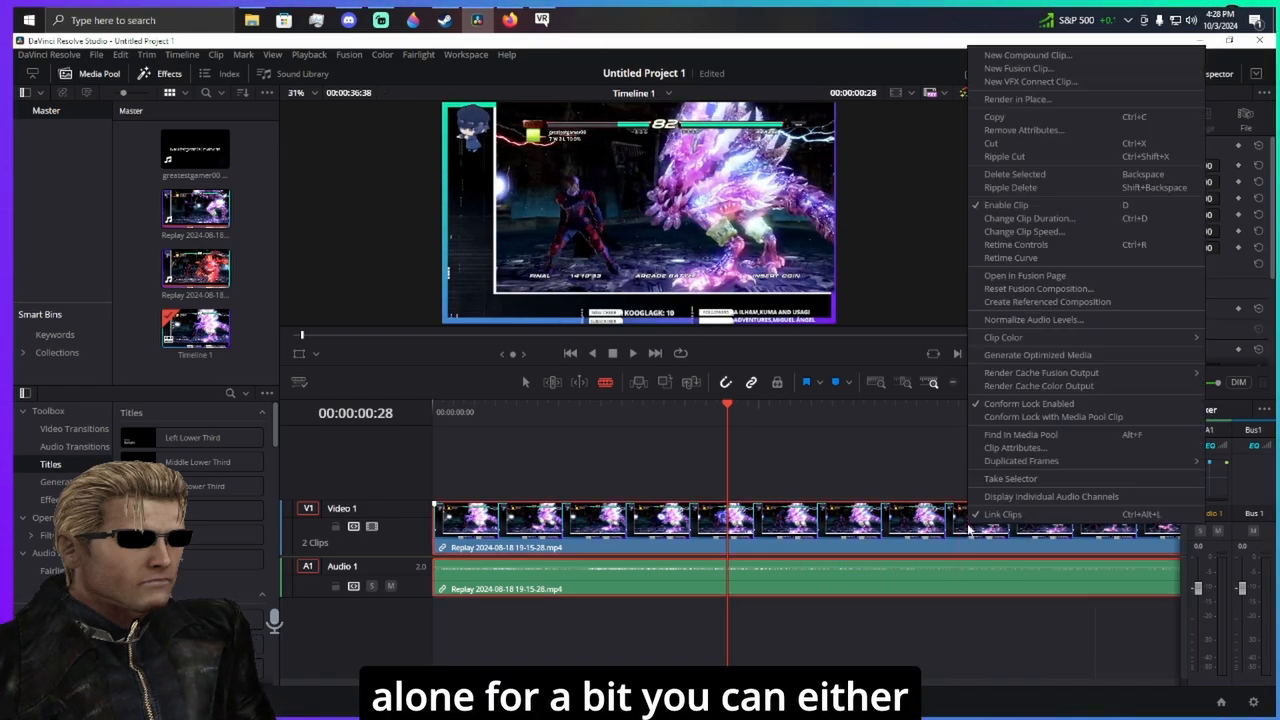
pyautogui.click(968, 529)
pyautogui.click(968, 530)
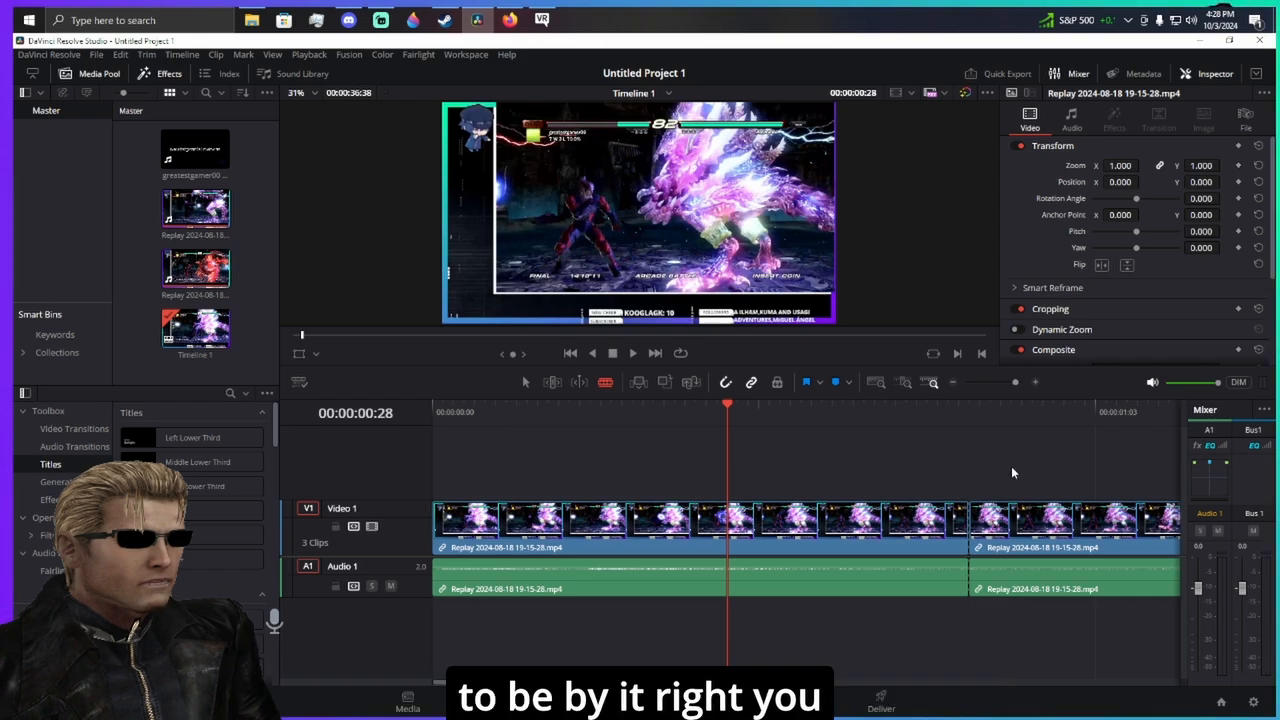
# - Split the first replay clip with the Blade tool just after 00:00:01:03 and at the playhead, 00:00:00:28
pyautogui.hscroll(3, 880, 463)
pyautogui.hscroll(-2, 920, 450)
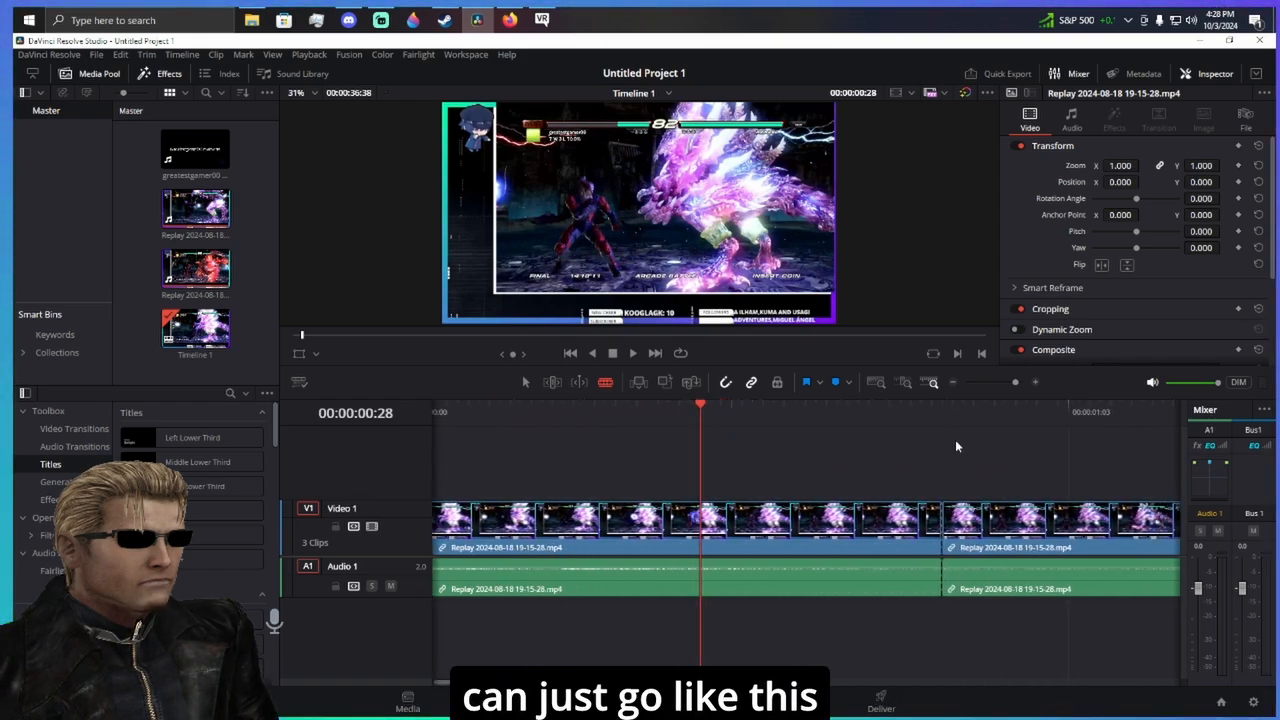
pyautogui.hscroll(3, 953, 439)
pyautogui.moveTo(952, 441); pyautogui.dragTo(928, 425)
pyautogui.click(955, 545)
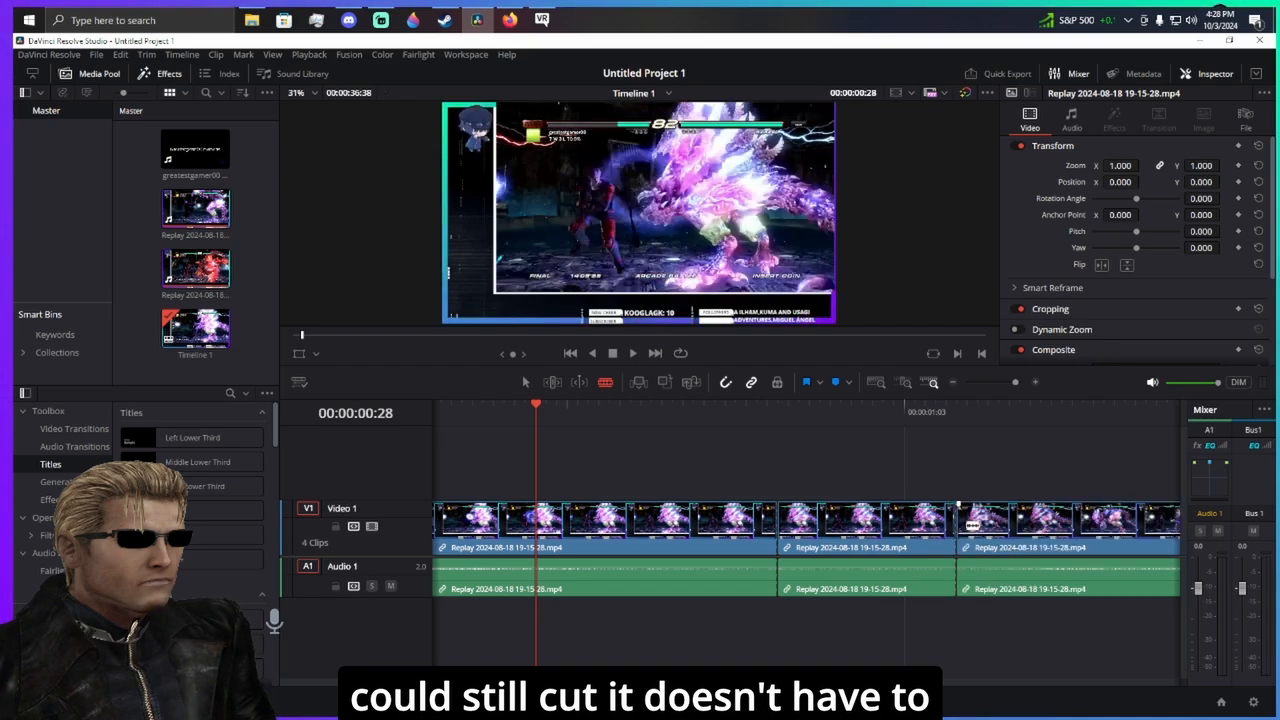
pyautogui.click(545, 548)
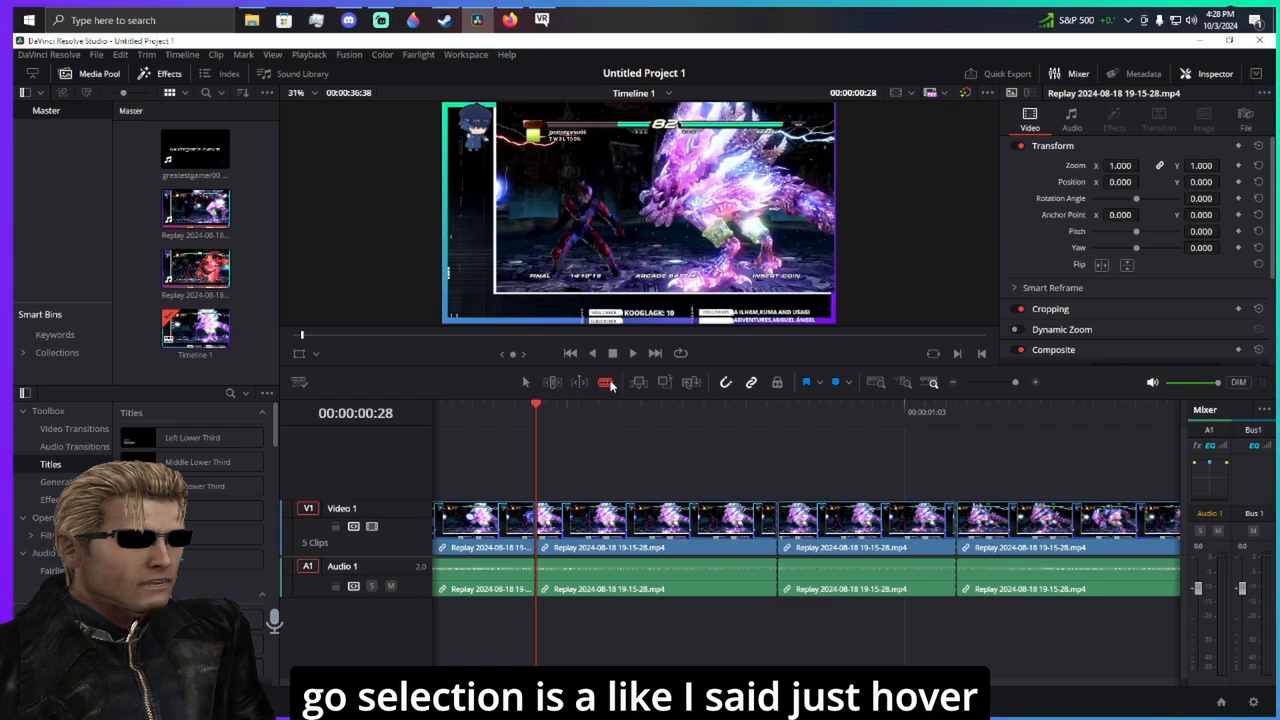
# - Try Trim Edit Mode on the second and third clip segments, and move the playhead to 00:00:00:46
pyautogui.click(554, 386)
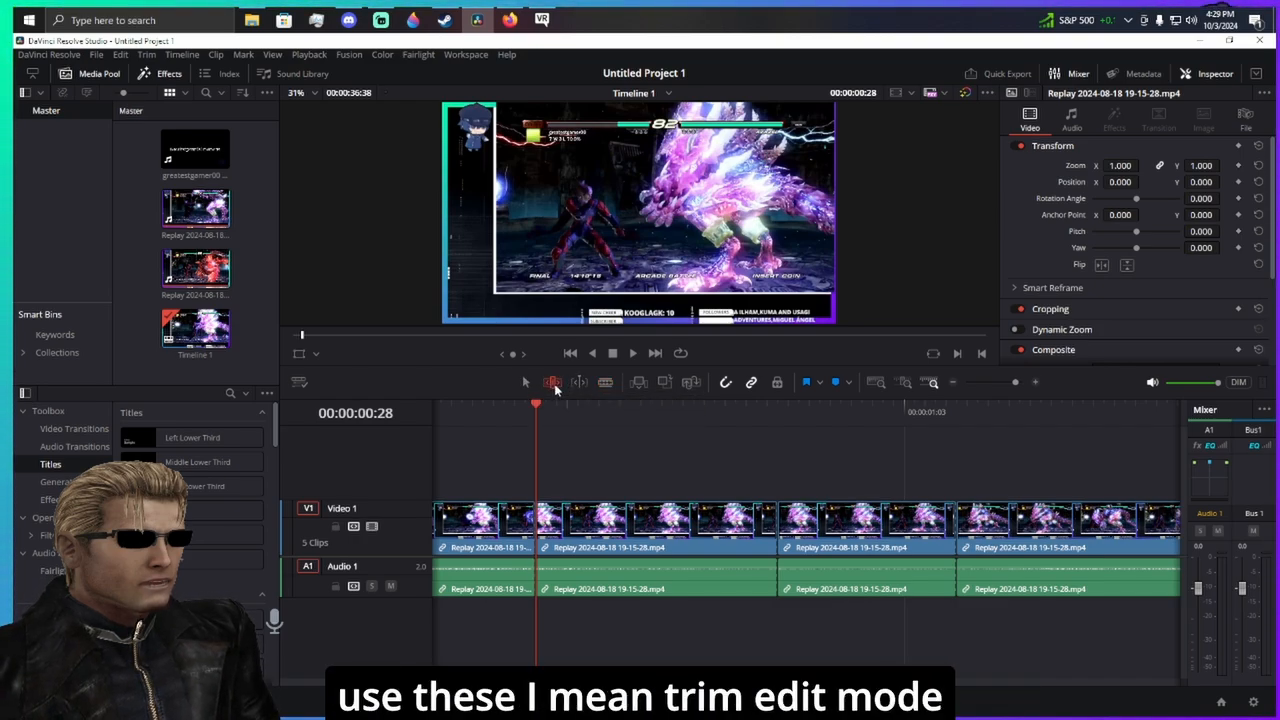
pyautogui.click(534, 517)
pyautogui.moveTo(637, 523)
pyautogui.mouseDown()
pyautogui.moveTo(648, 523)
pyautogui.moveTo(620, 523)
pyautogui.moveTo(673, 525)
pyautogui.moveTo(552, 526)
pyautogui.moveTo(619, 522)
pyautogui.mouseUp()
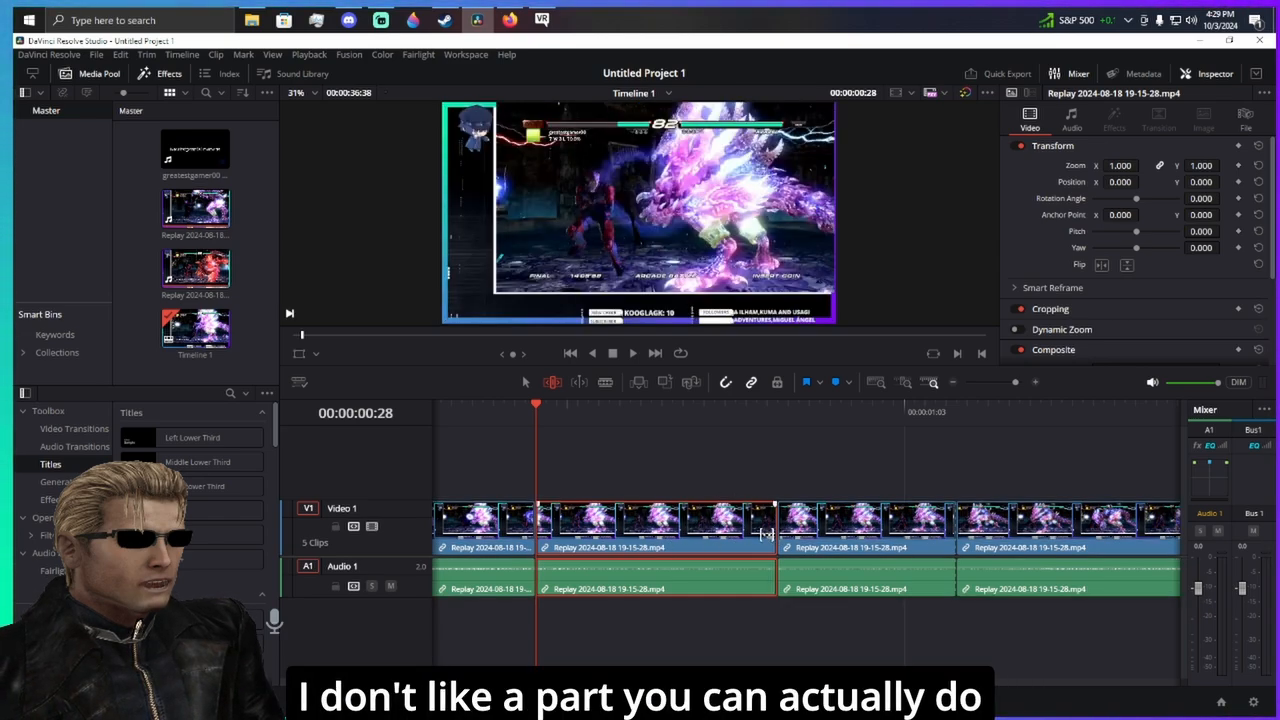
pyautogui.moveTo(779, 532); pyautogui.dragTo(831, 445)
pyautogui.click(725, 414)
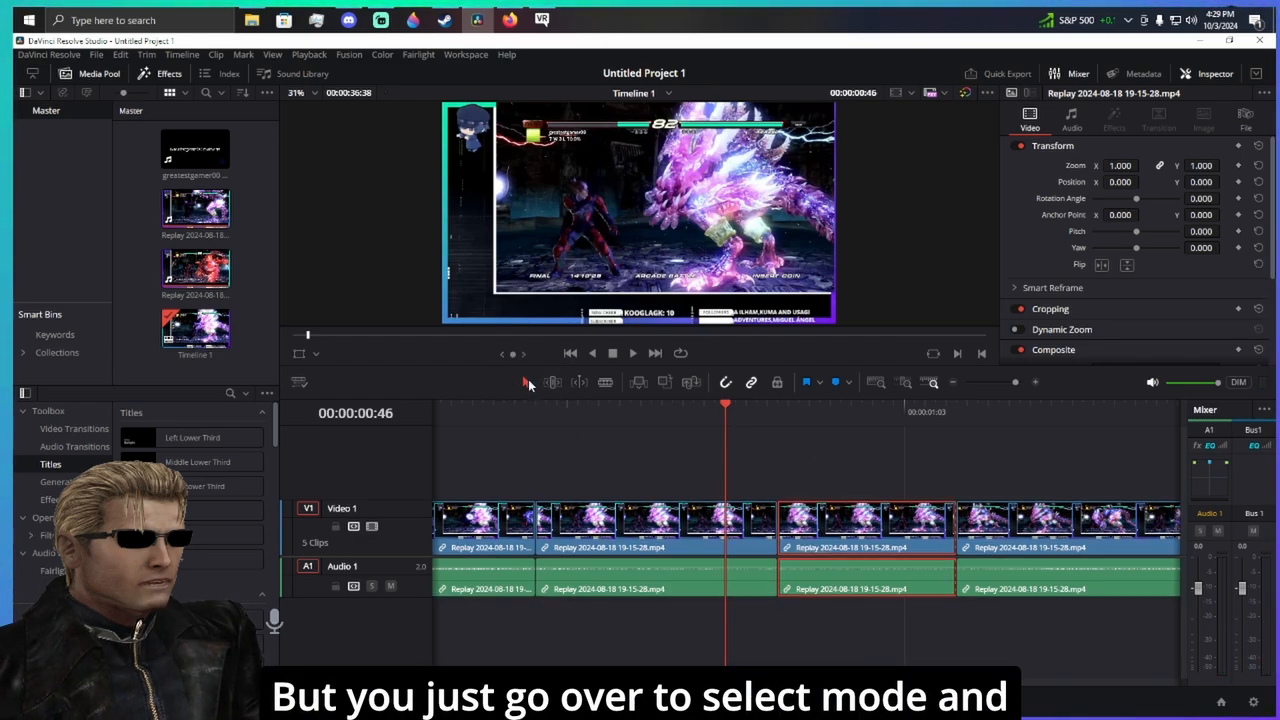
# - Place the third clip segment on a new Video 2 track and extend both its start and its end outward
pyautogui.click(524, 381)
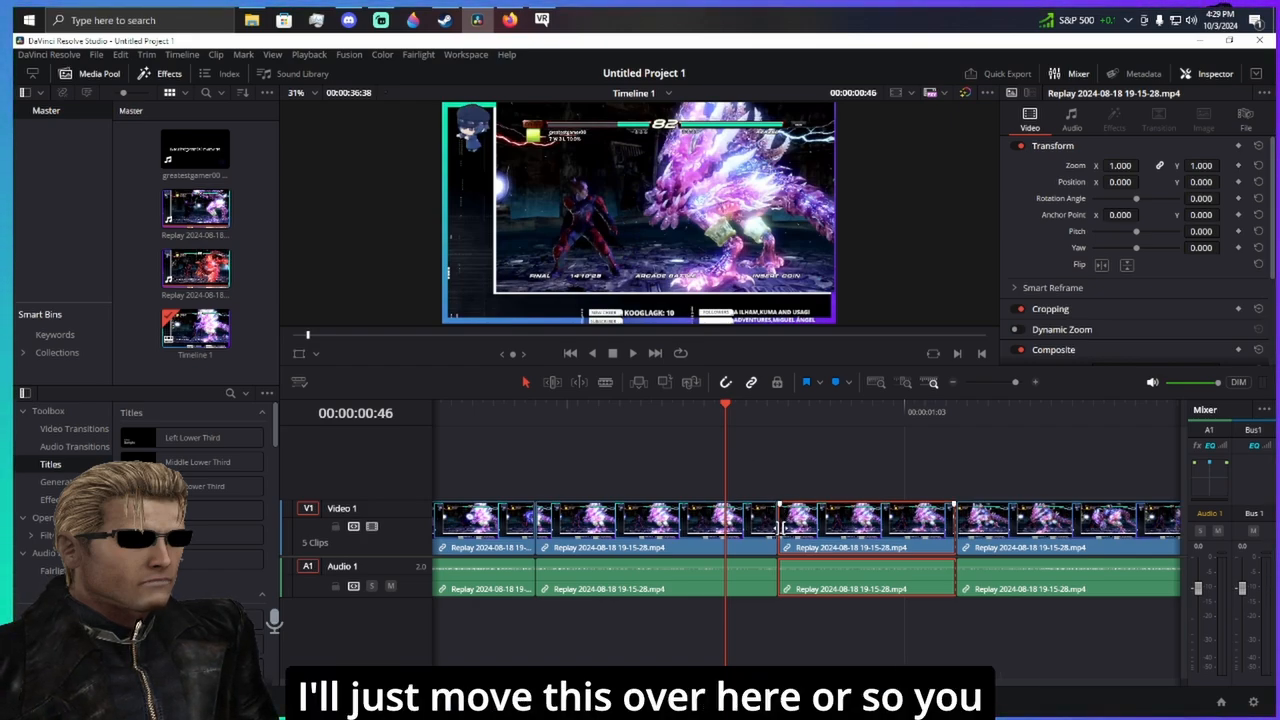
pyautogui.moveTo(778, 518); pyautogui.dragTo(703, 476)
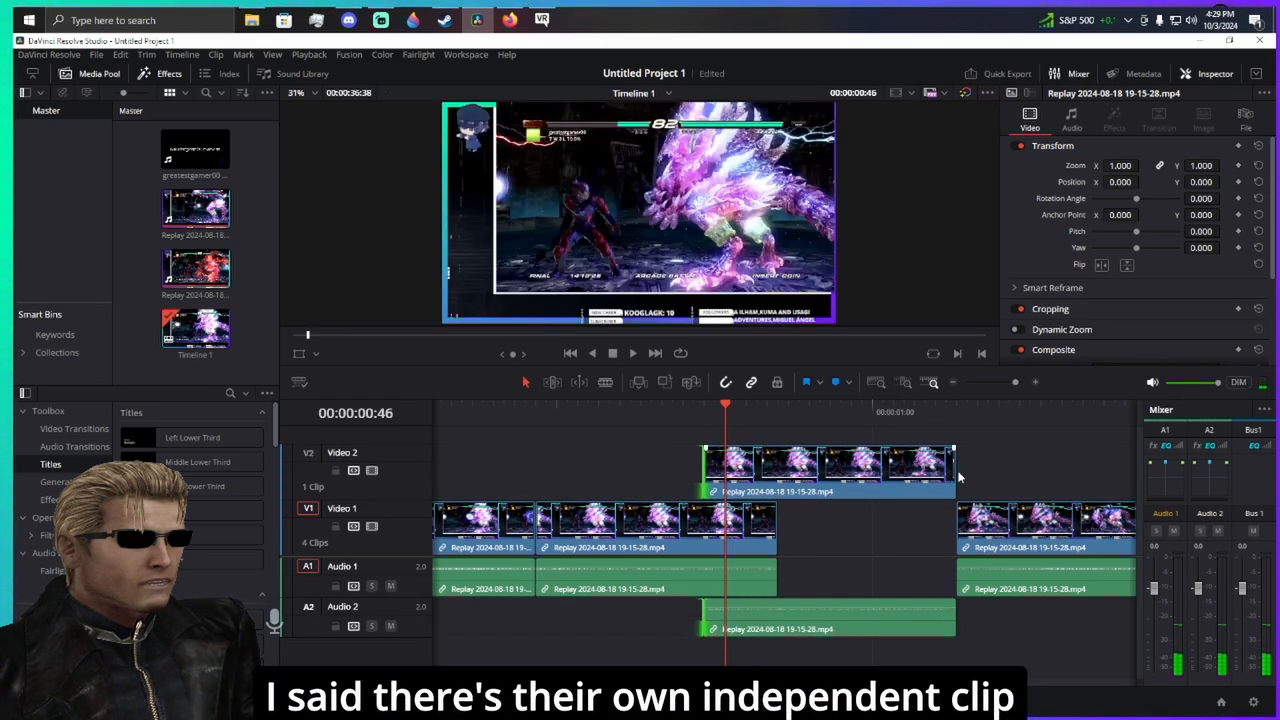
pyautogui.moveTo(958, 478); pyautogui.dragTo(1010, 476)
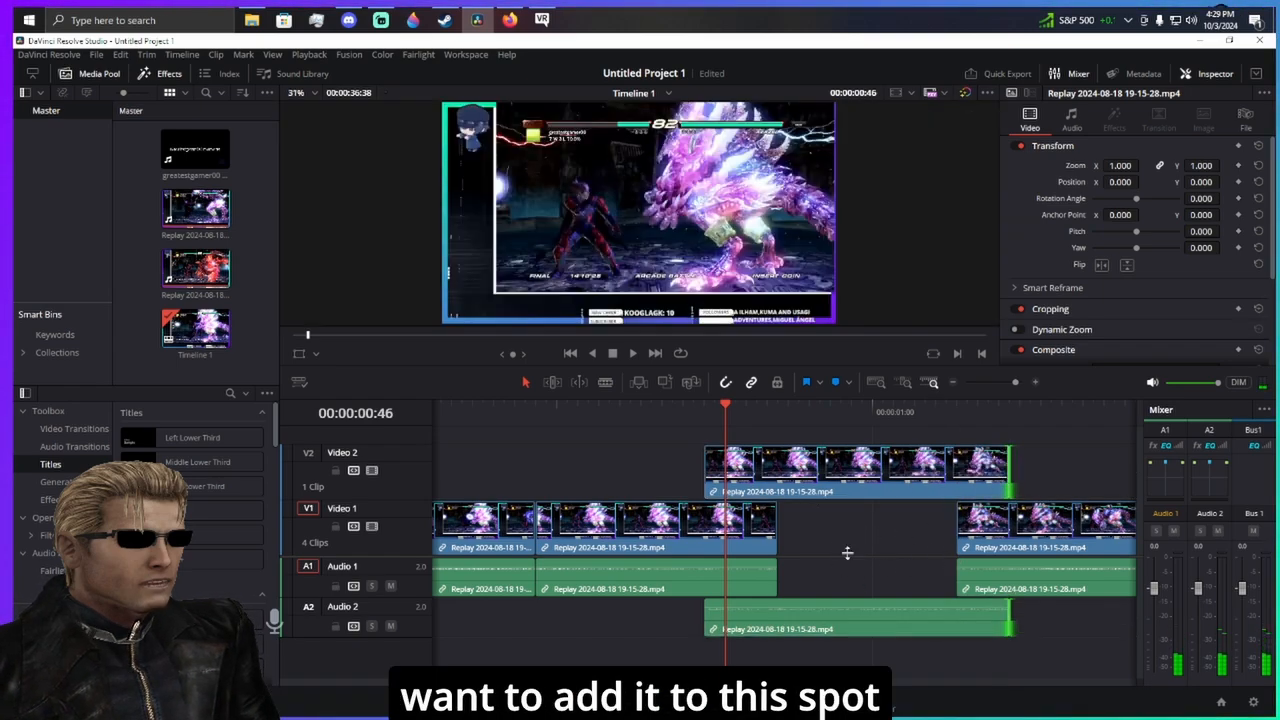
# - Trim the Video 2 segment's start and end back to the gap's length and return it to the gap on Video 1
pyautogui.moveTo(708, 468); pyautogui.dragTo(779, 466)
pyautogui.moveTo(1002, 470); pyautogui.dragTo(917, 545)
pyautogui.click(600, 488)
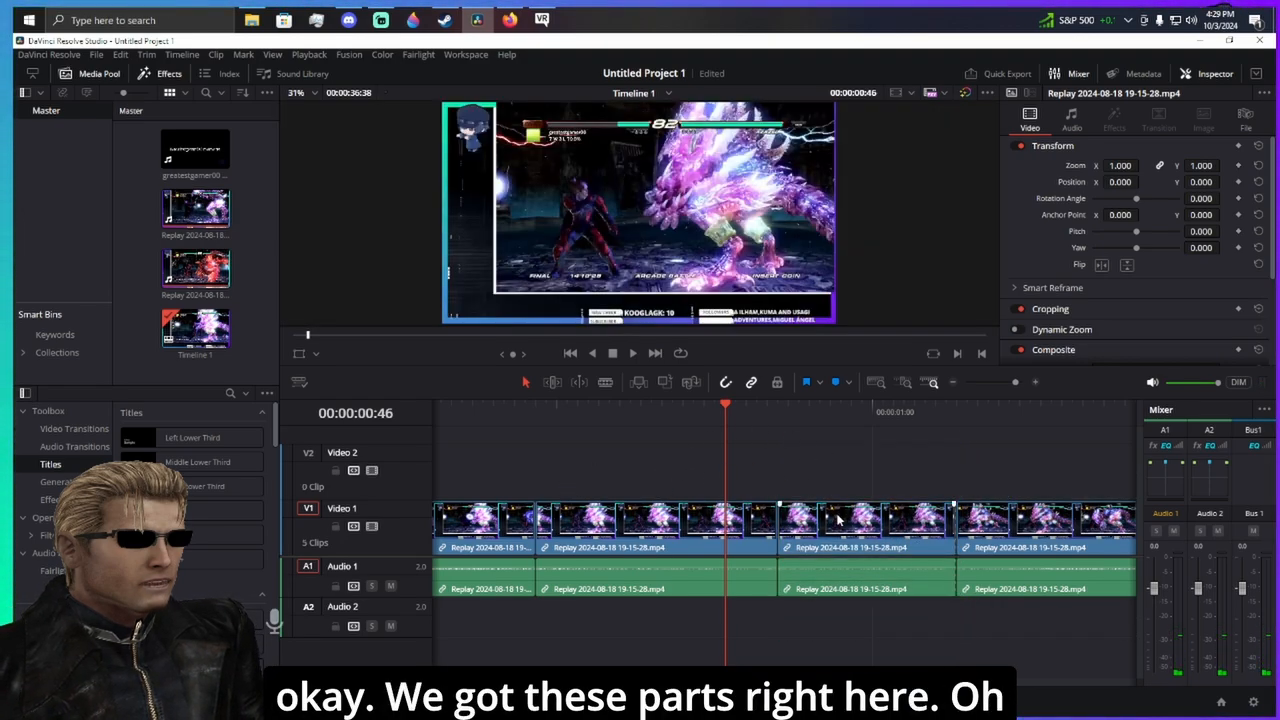
# - Cut the third clip segment out of Video 1, and undo the cut
pyautogui.click(898, 533)
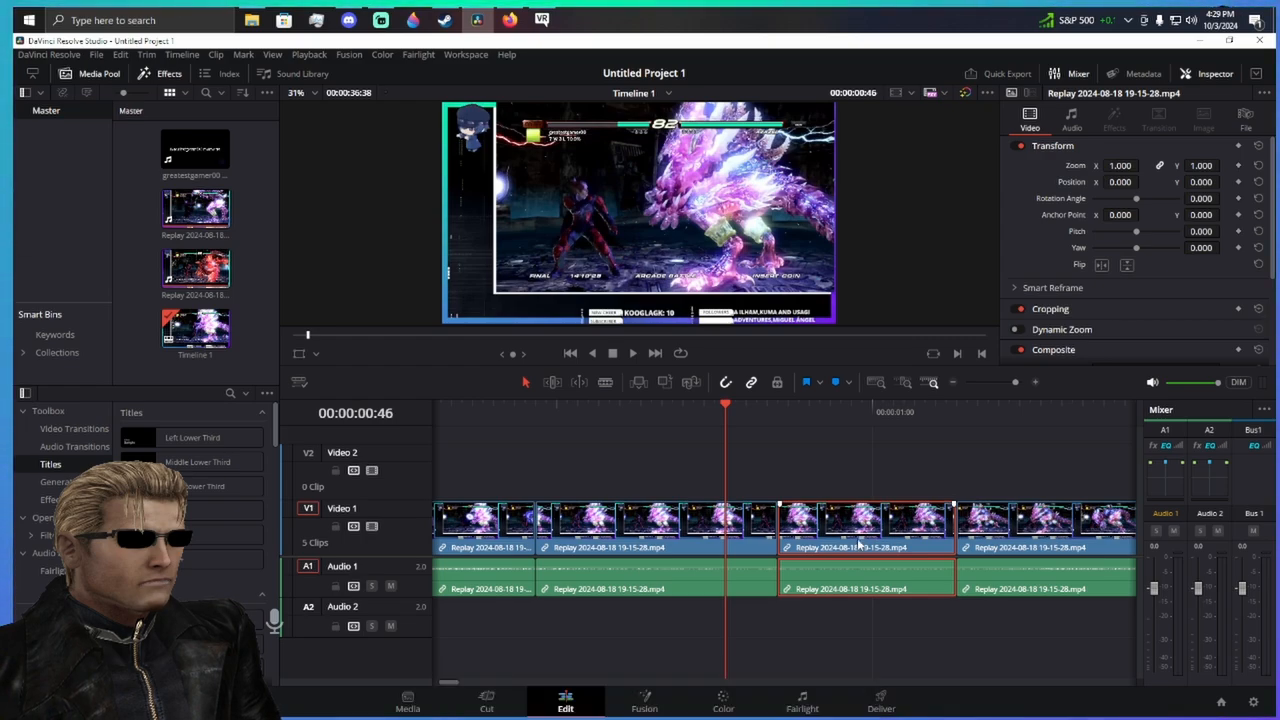
pyautogui.rightClick(857, 540)
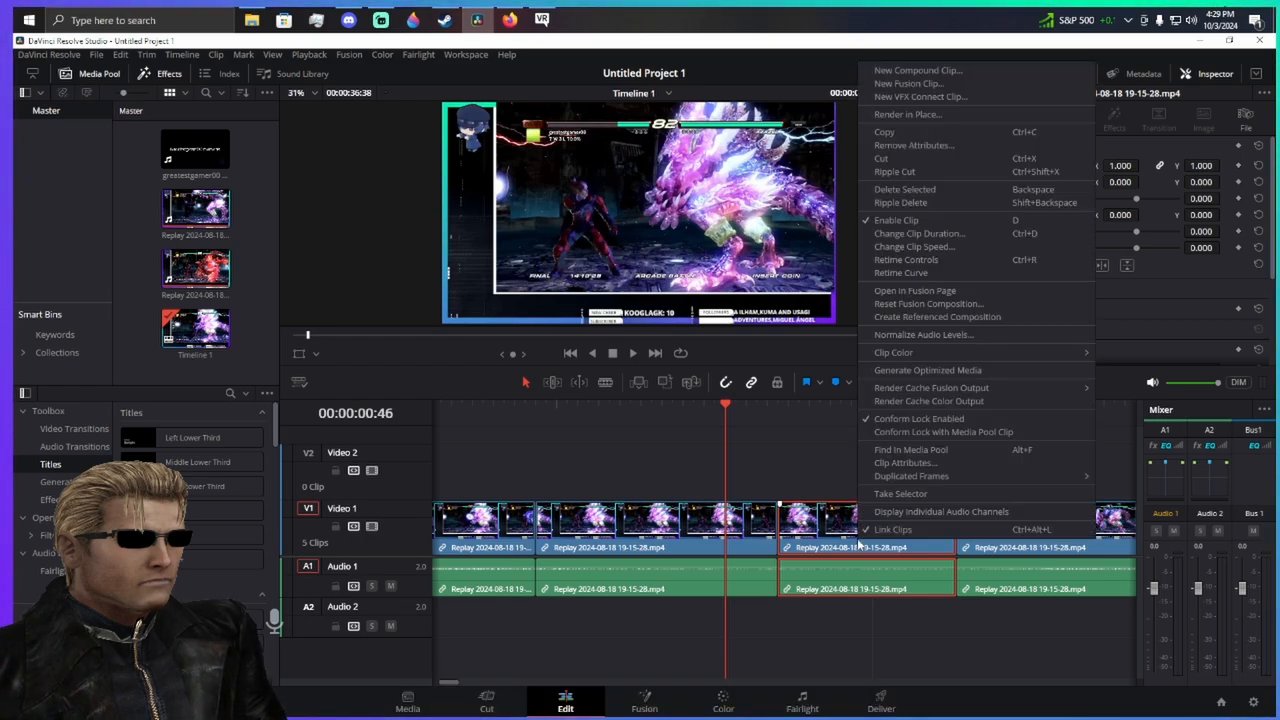
pyautogui.click(906, 160)
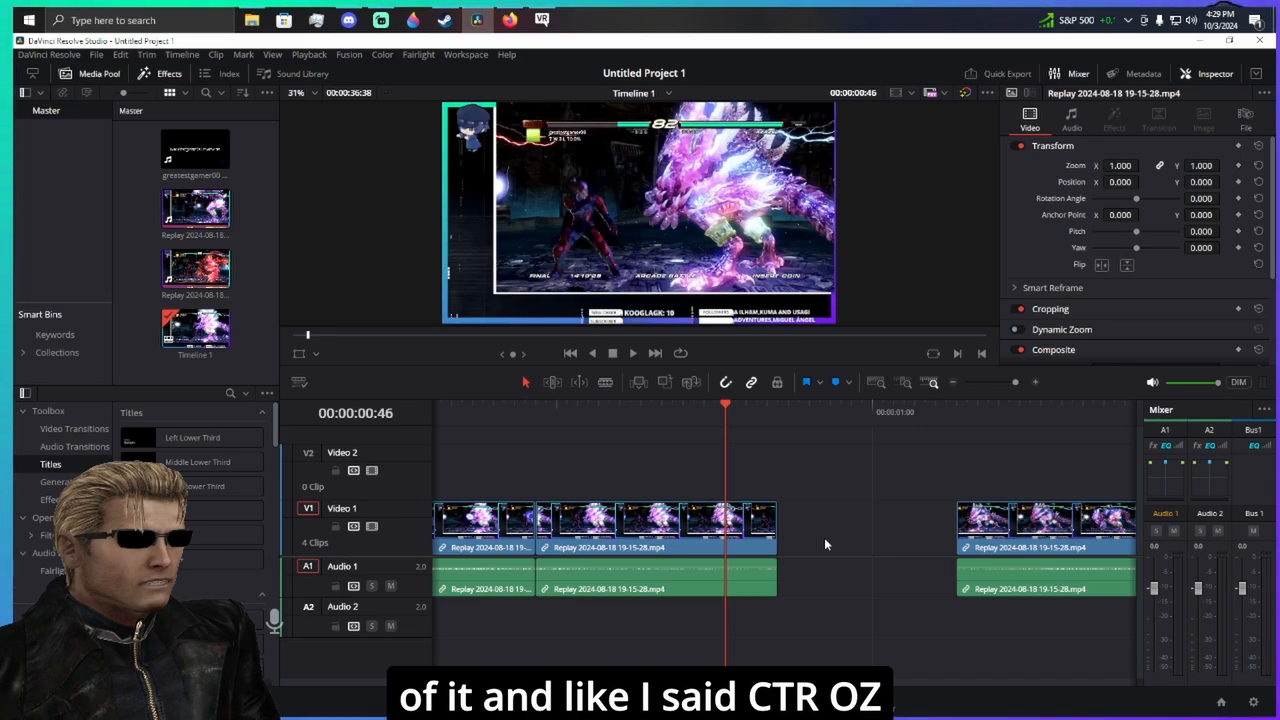
pyautogui.hotkey('ctrl', 'z')
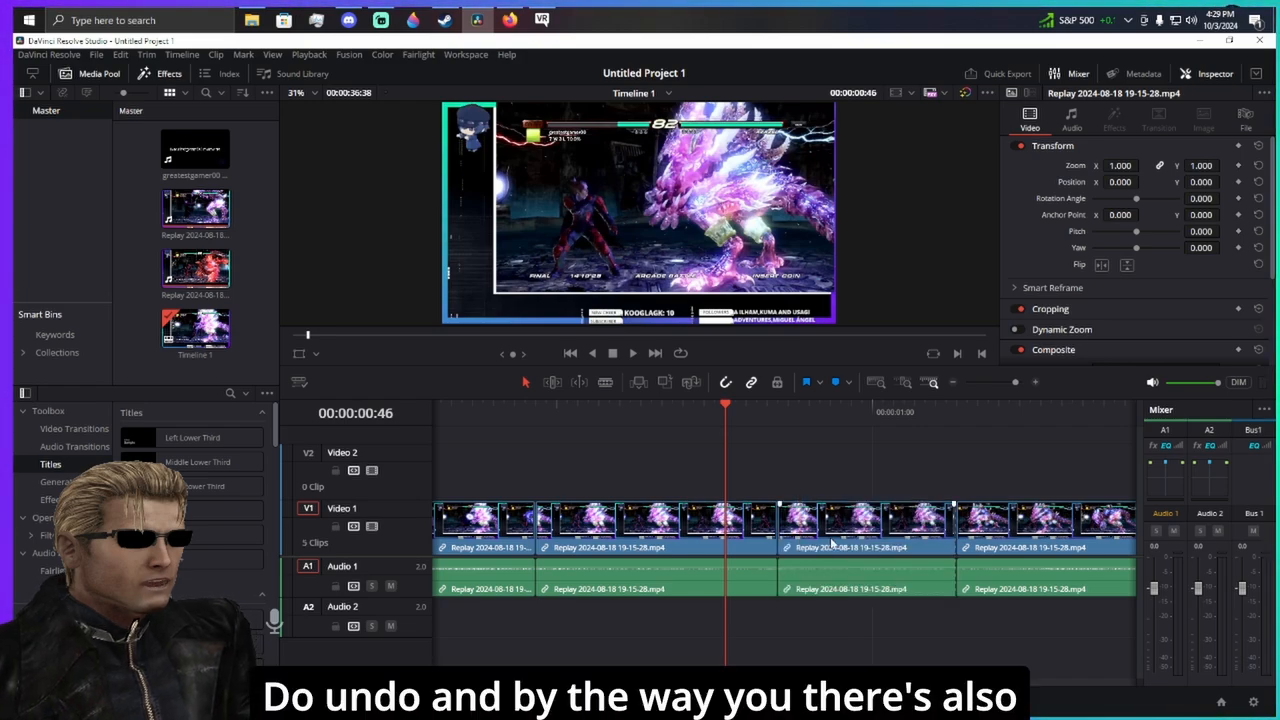
# - Review the Edit commands and their keyboard shortcuts, including Cut, Ripple Cut, Copy and Paste
pyautogui.click(119, 54)
pyautogui.click(119, 54)
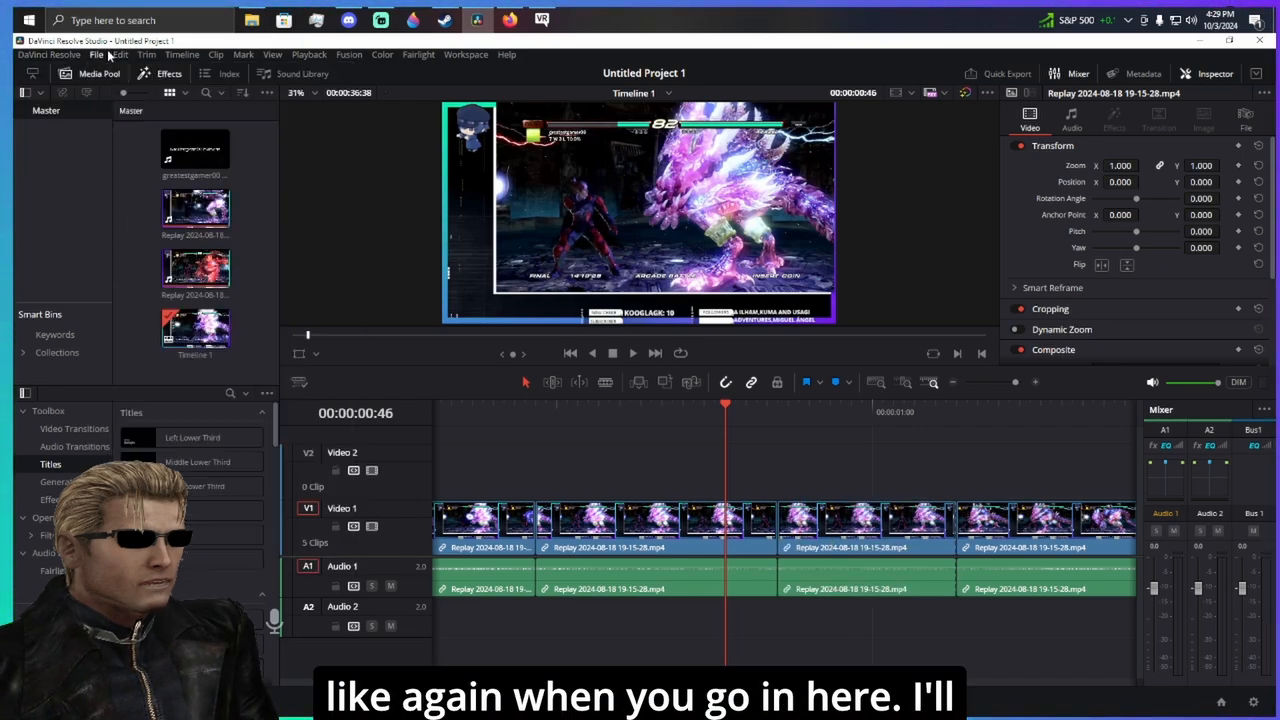
pyautogui.click(119, 54)
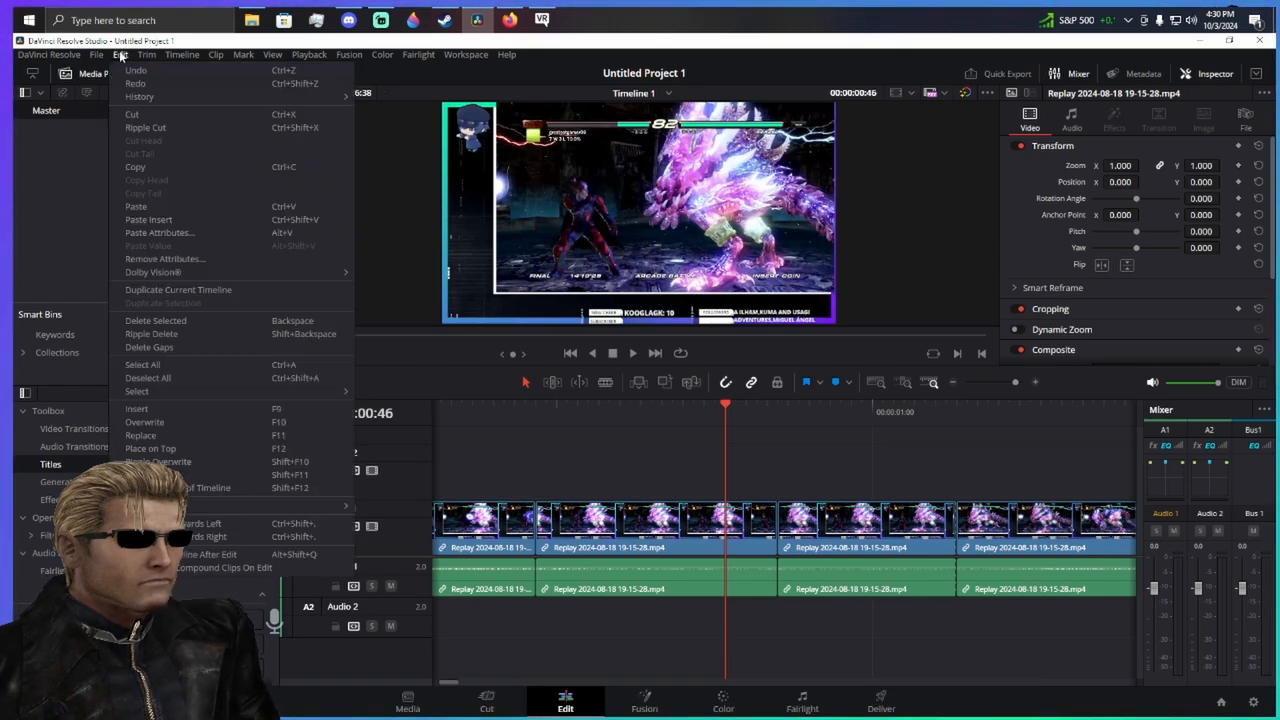
pyautogui.moveTo(152, 57)
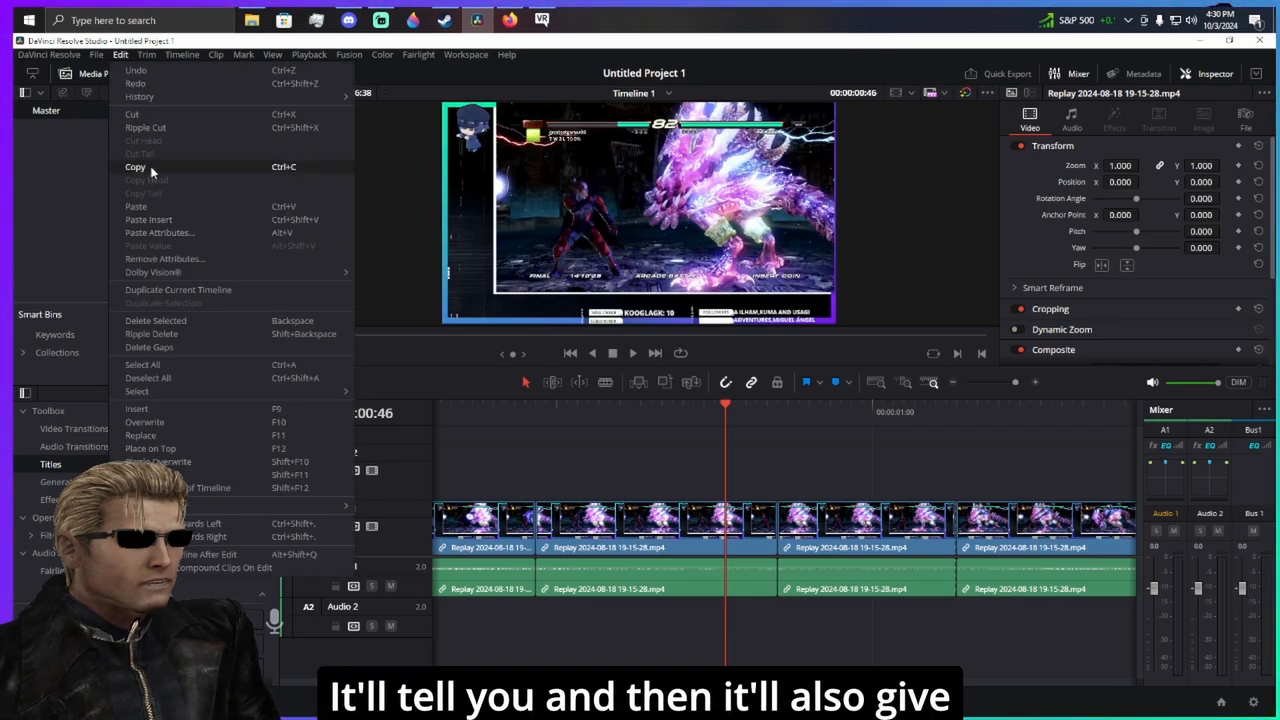
pyautogui.click(725, 430)
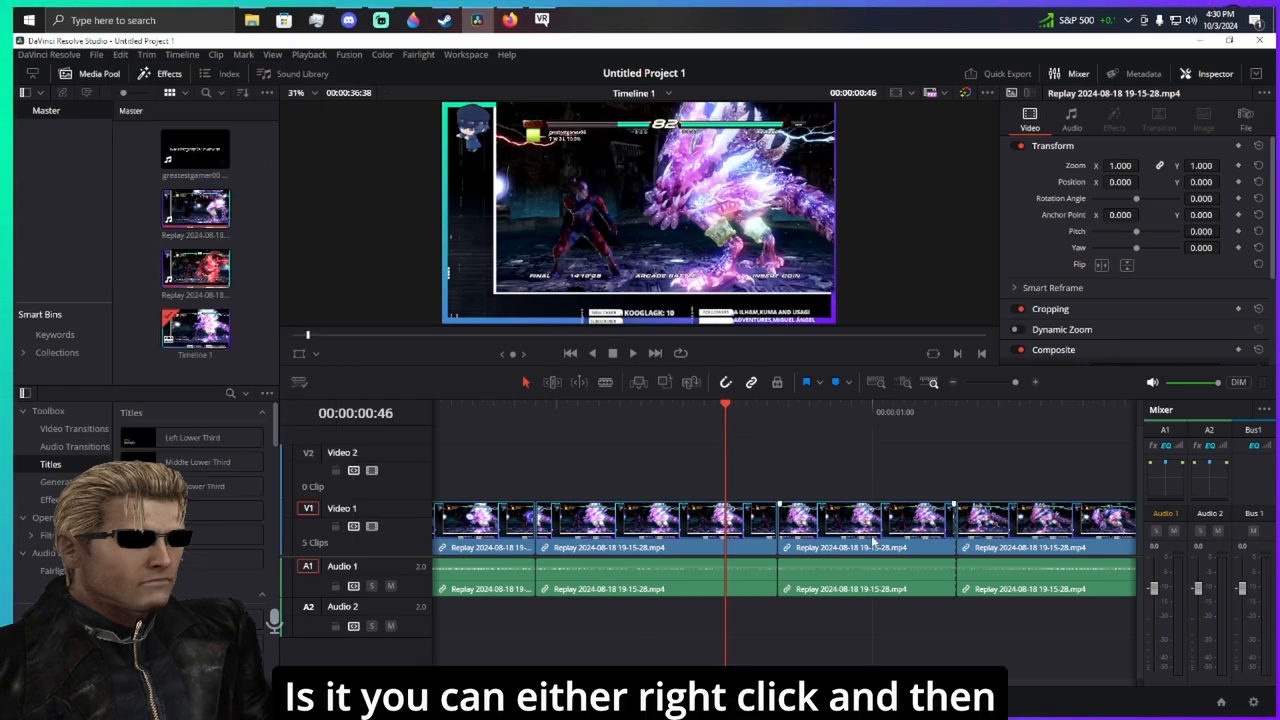
# - Ripple cut the third clip segment so the following footage closes the gap, and undo it
pyautogui.rightClick(878, 536)
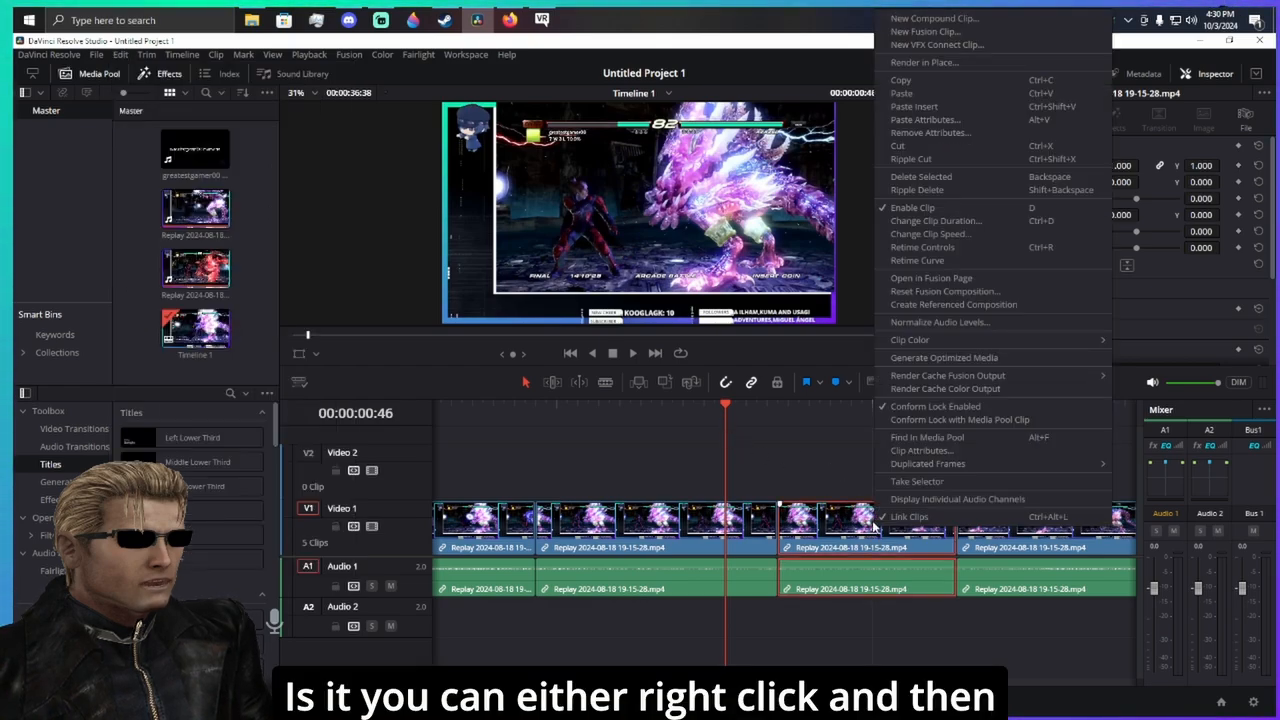
pyautogui.click(952, 158)
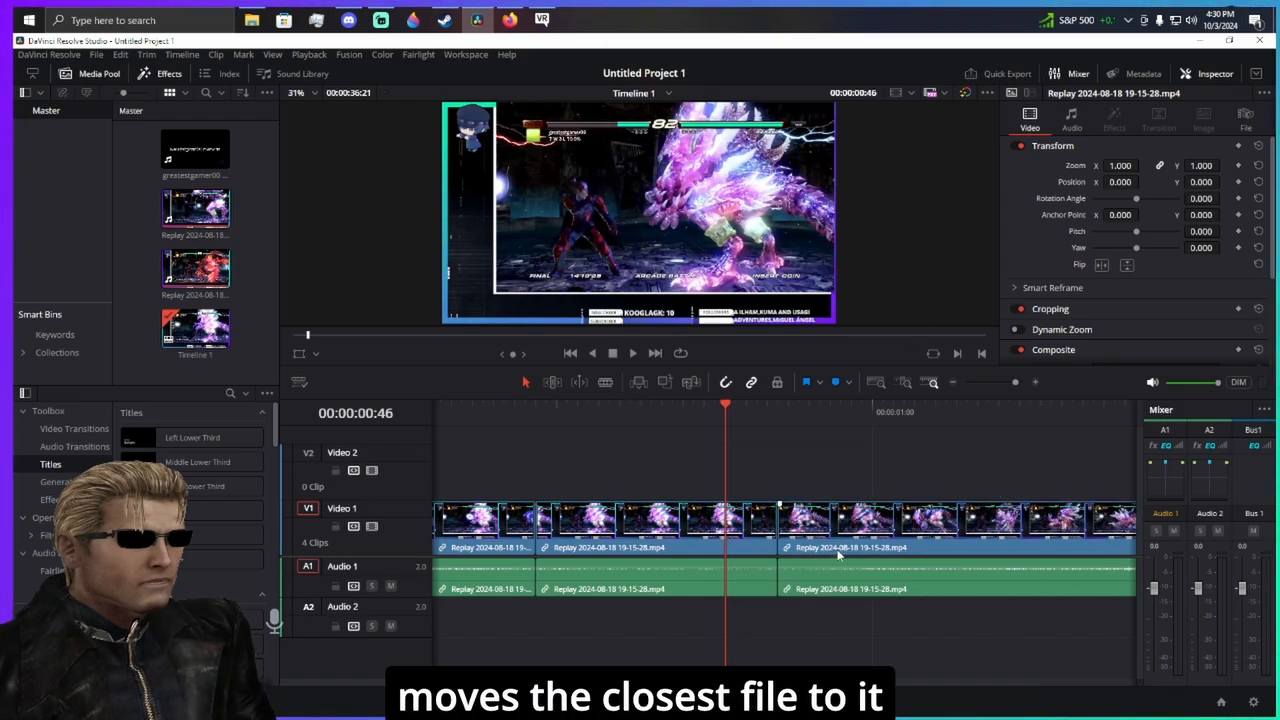
pyautogui.hotkey('ctrl', 'z')
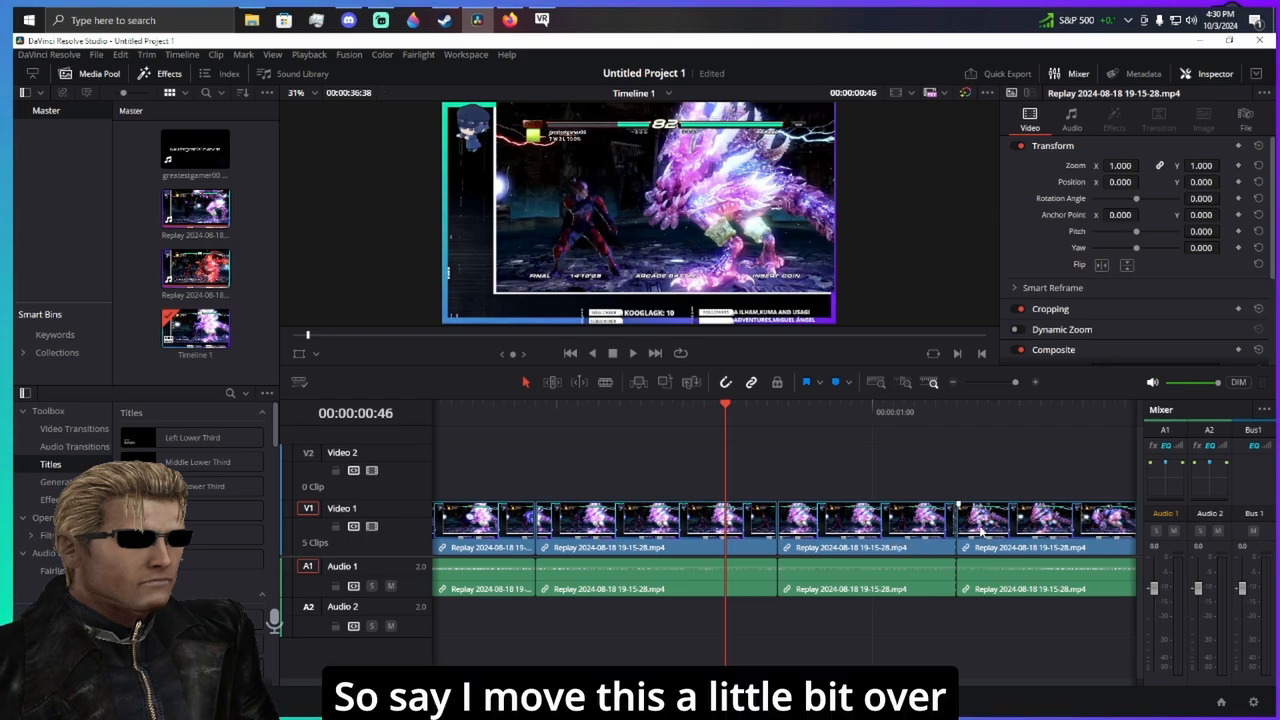
# - Shift the fourth clip segment later to leave a gap, ripple cut the third segment, and undo both changes
pyautogui.moveTo(990, 540); pyautogui.dragTo(1034, 541)
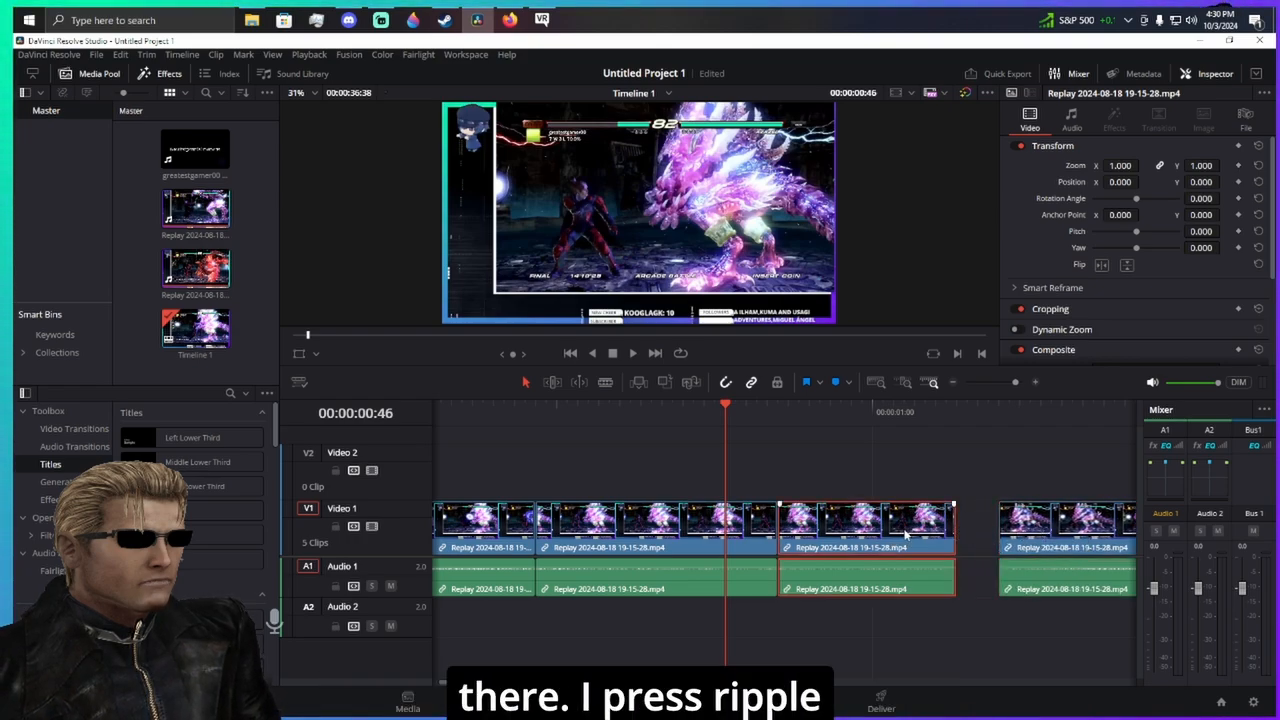
pyautogui.rightClick(865, 538)
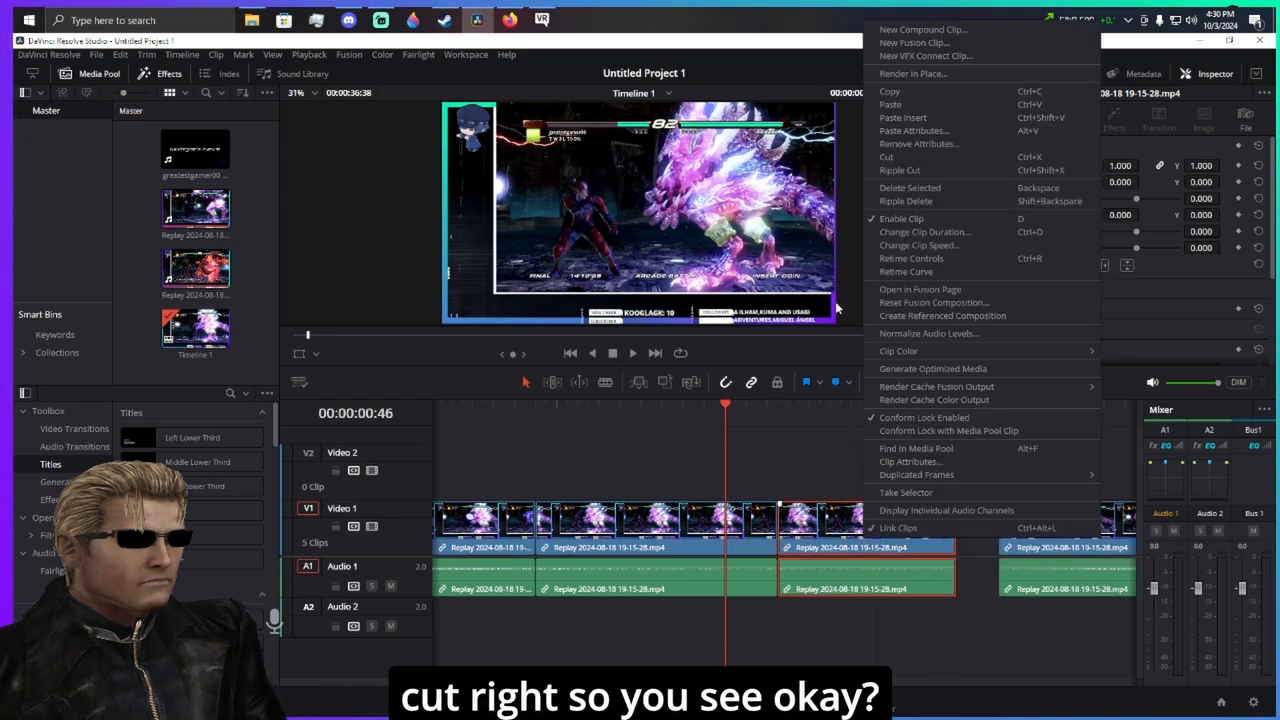
pyautogui.click(913, 171)
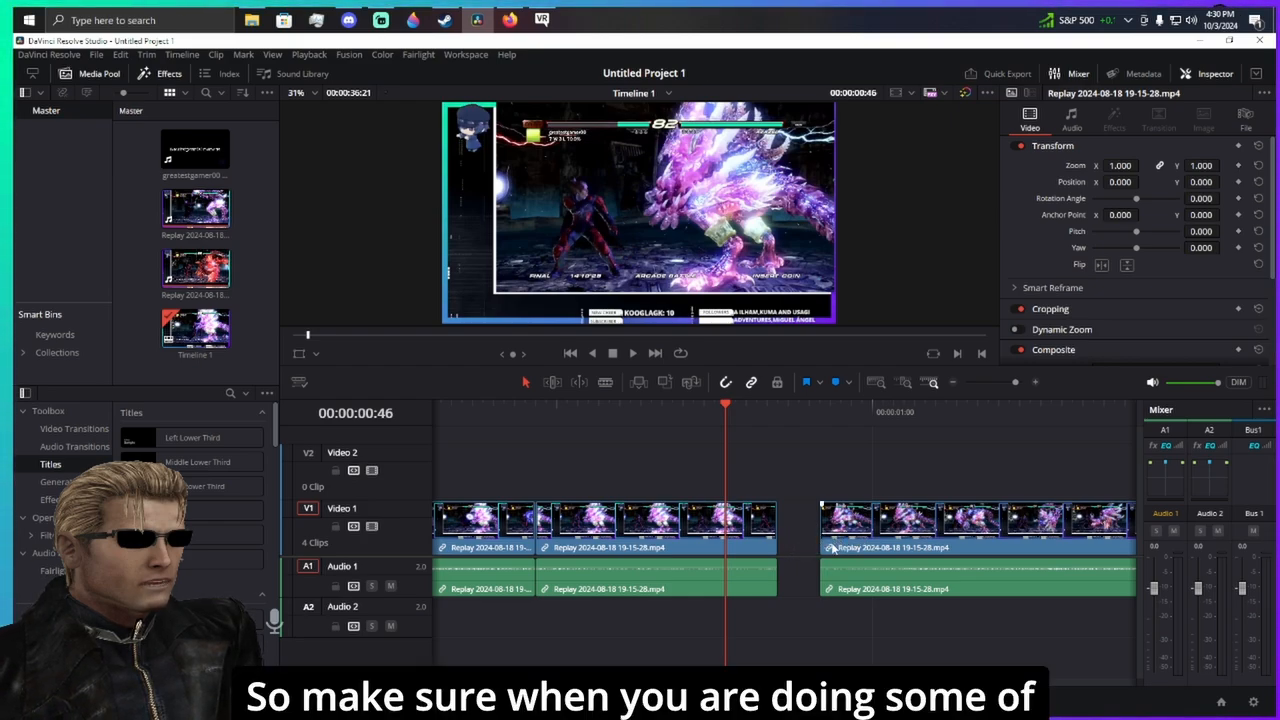
pyautogui.hotkey('ctrl', 'z')
pyautogui.moveTo(1056, 545); pyautogui.dragTo(1012, 547)
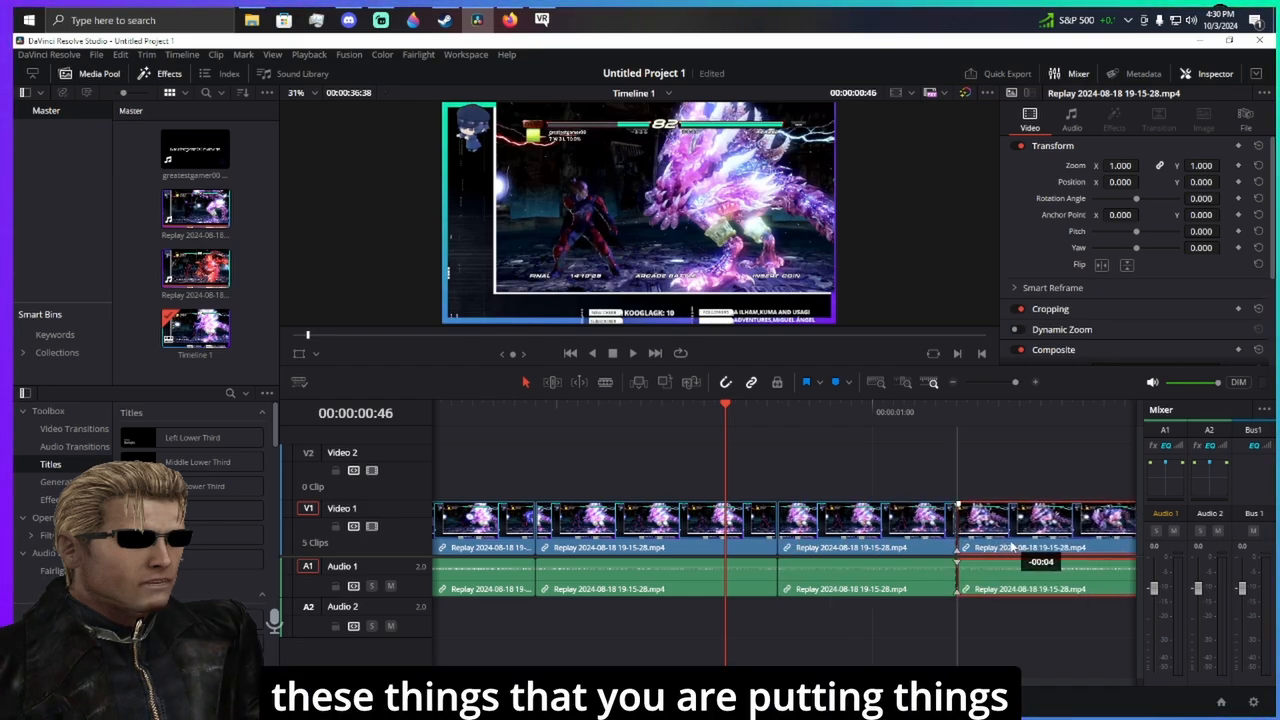
# - Ripple cut the third clip segment on Video 1 so the following footage closes up against the second segment
pyautogui.click(859, 526)
pyautogui.rightClick(862, 528)
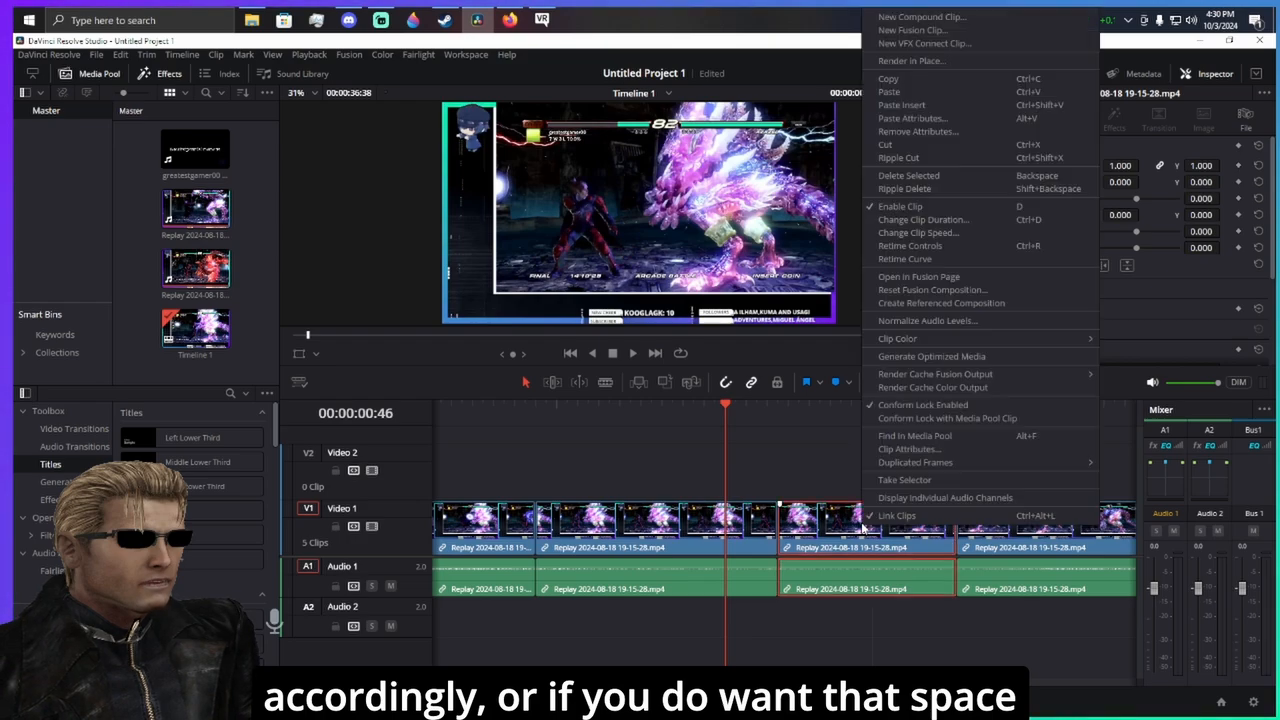
pyautogui.click(897, 158)
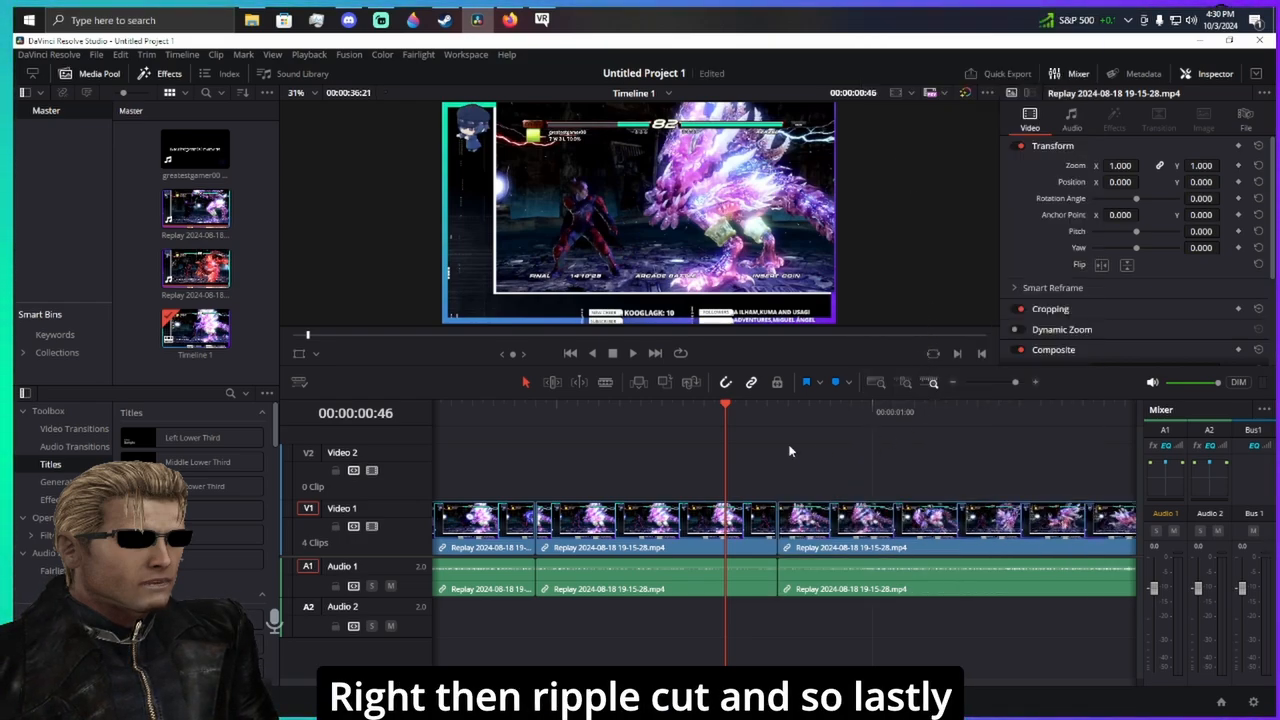
# - Place the playhead at 00:00:00:40 and search the Edit and File commands for a way to split at the playhead
pyautogui.moveTo(726, 408); pyautogui.dragTo(678, 424)
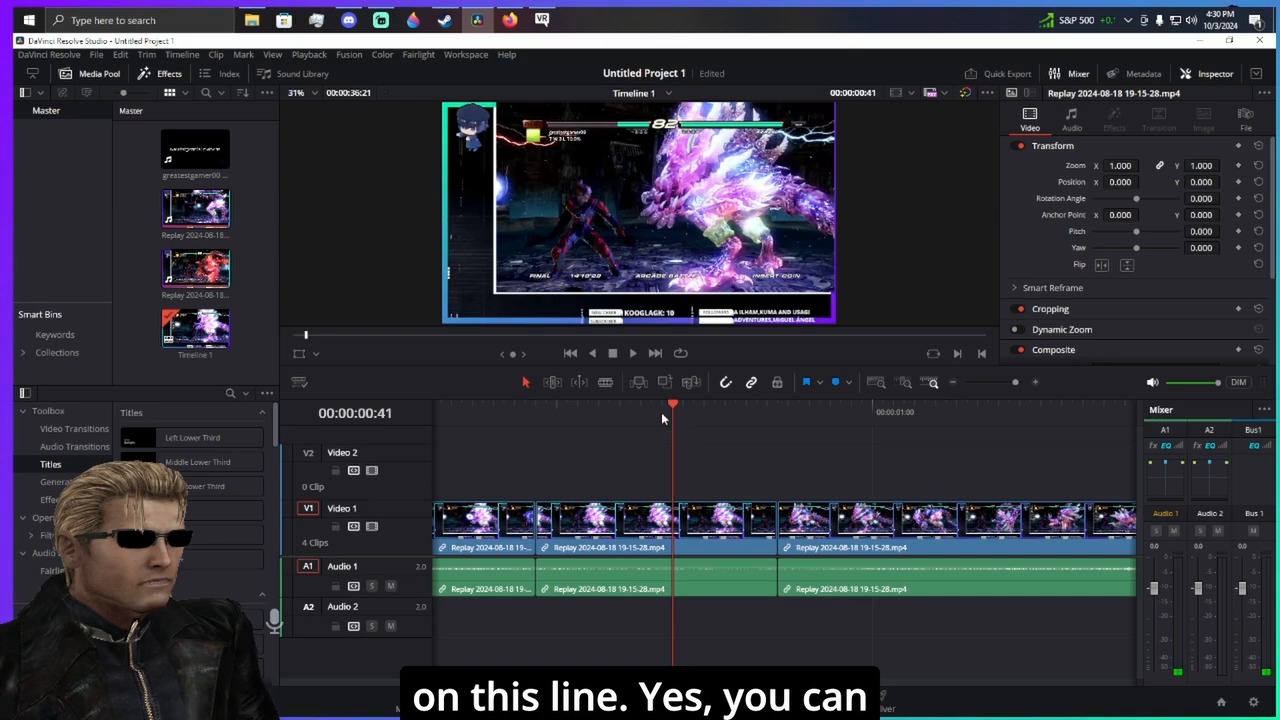
pyautogui.click(119, 54)
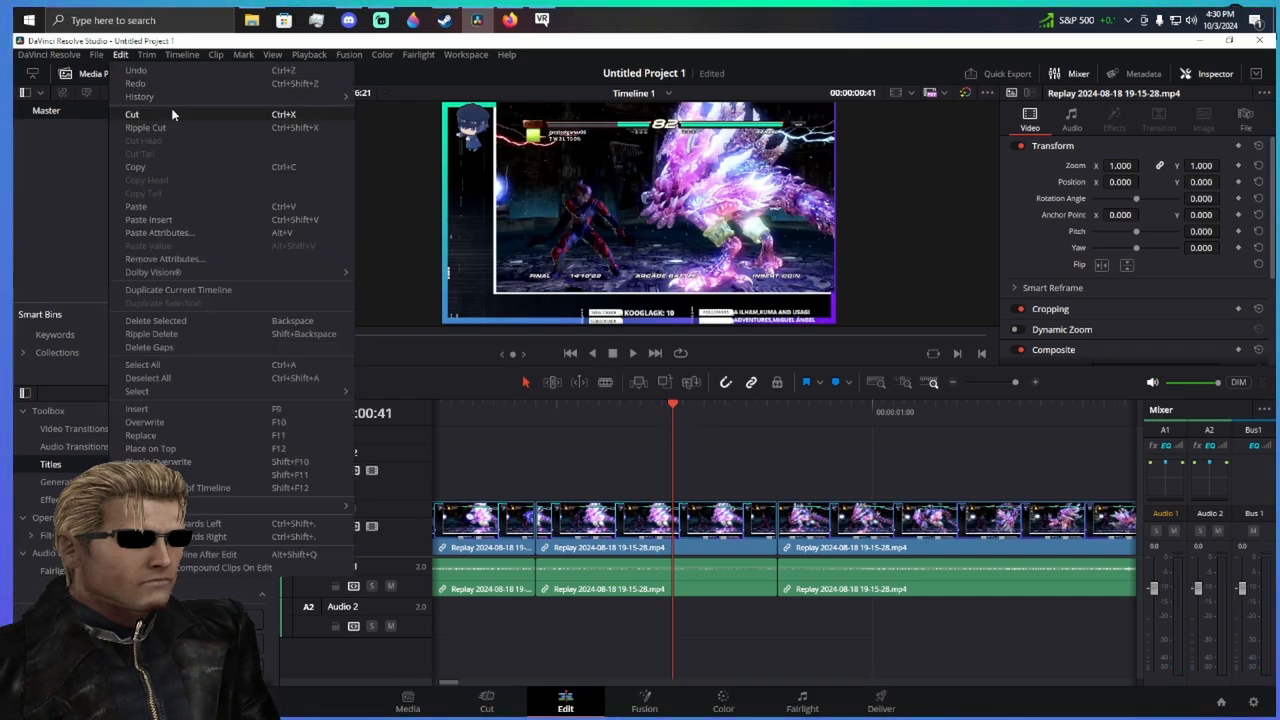
pyautogui.click(805, 460)
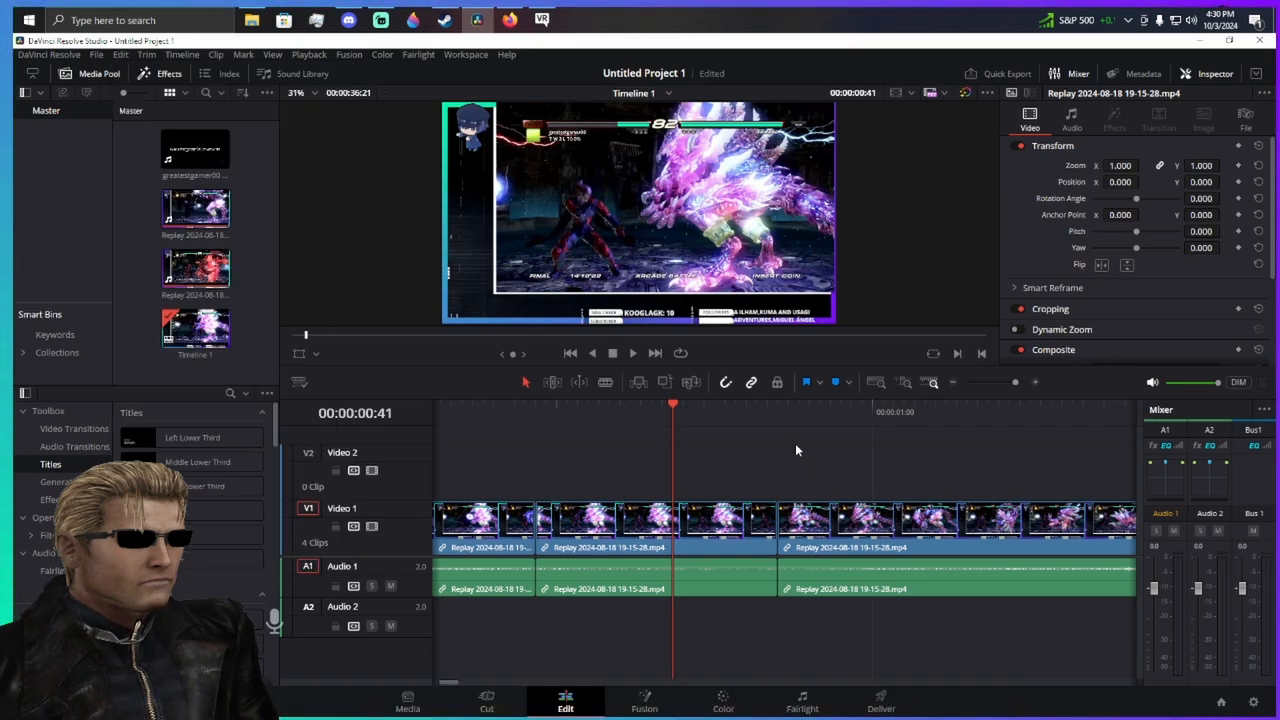
pyautogui.click(658, 410)
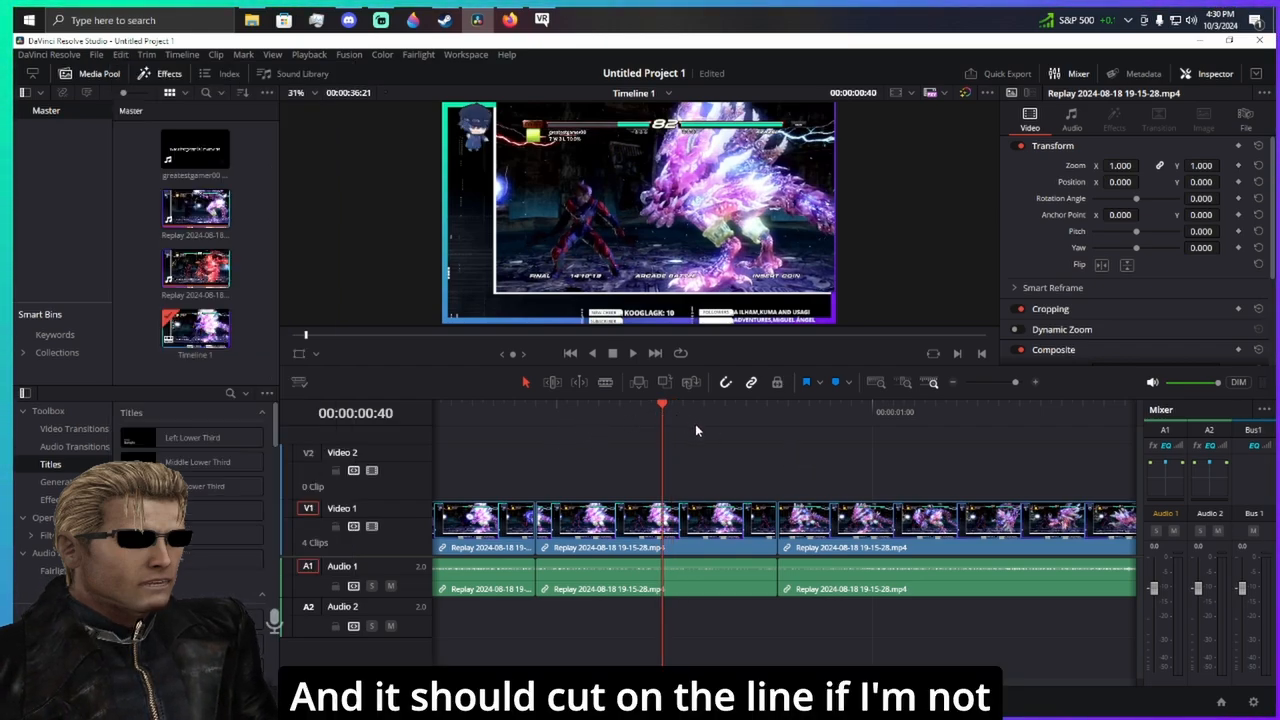
pyautogui.click(96, 55)
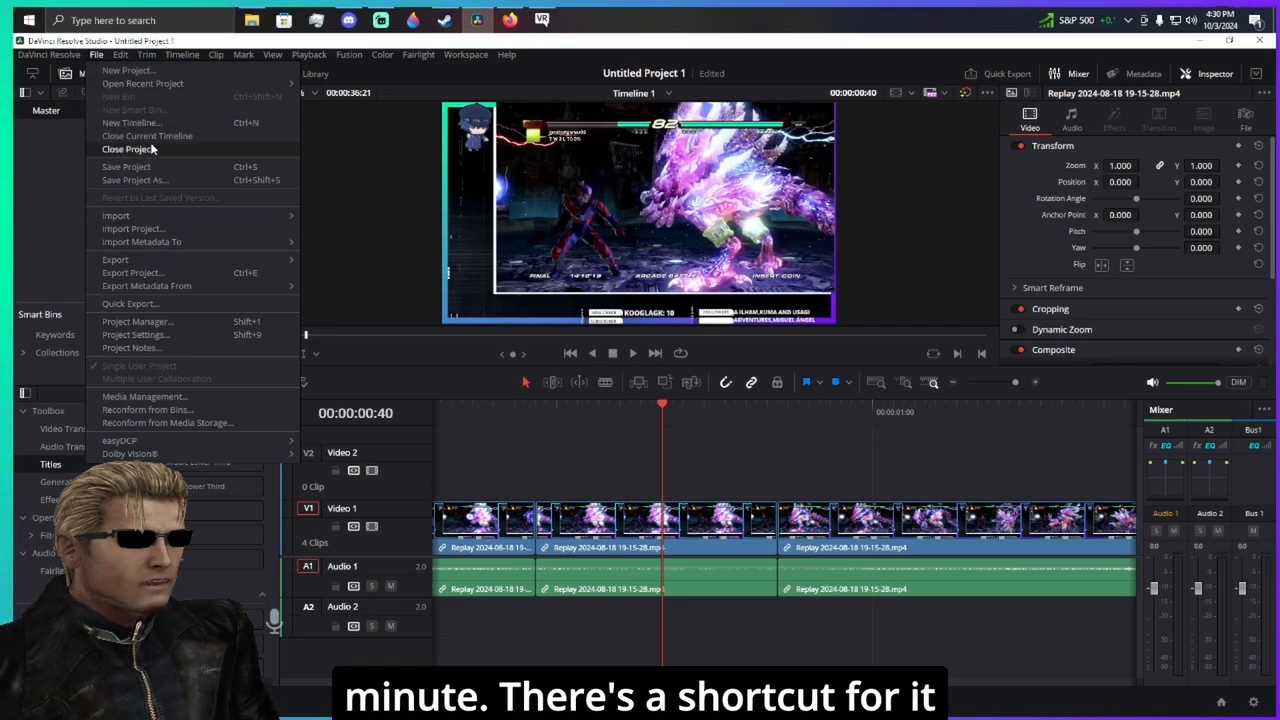
pyautogui.moveTo(124, 55)
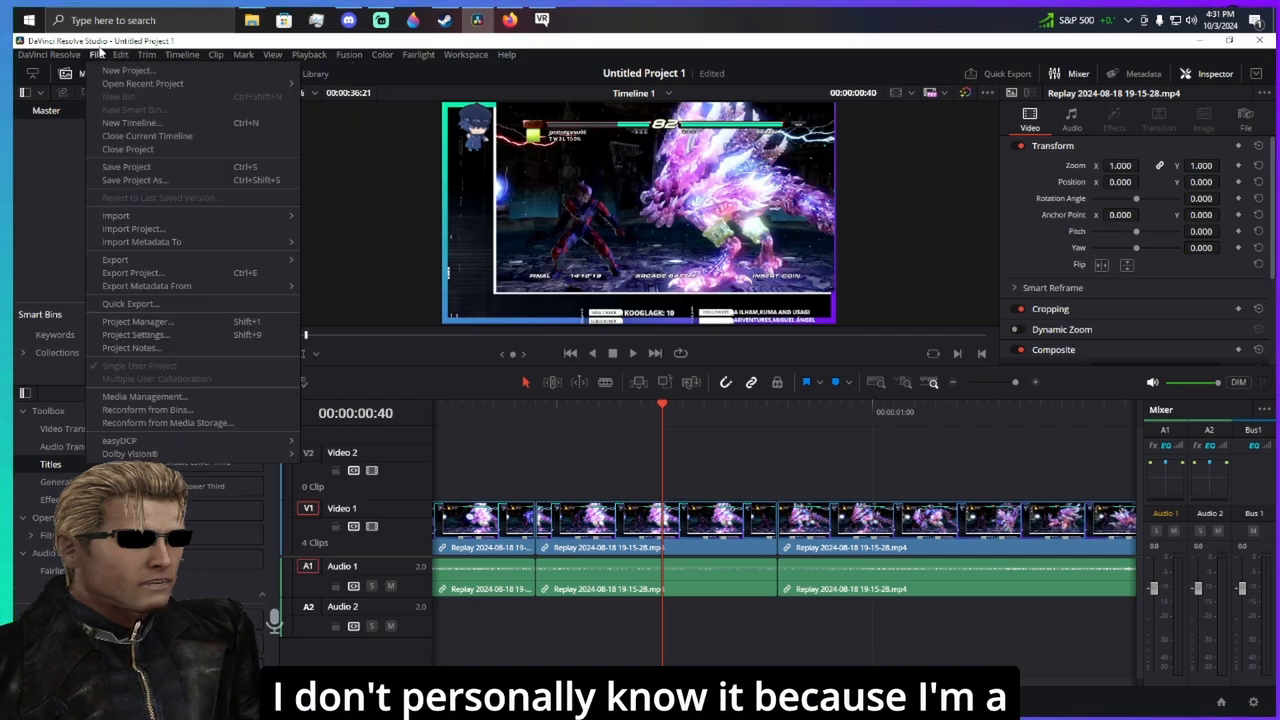
# - Examine the timeline ruler's marking options and the Edit commands for a split-at-playhead command
pyautogui.rightClick(664, 406)
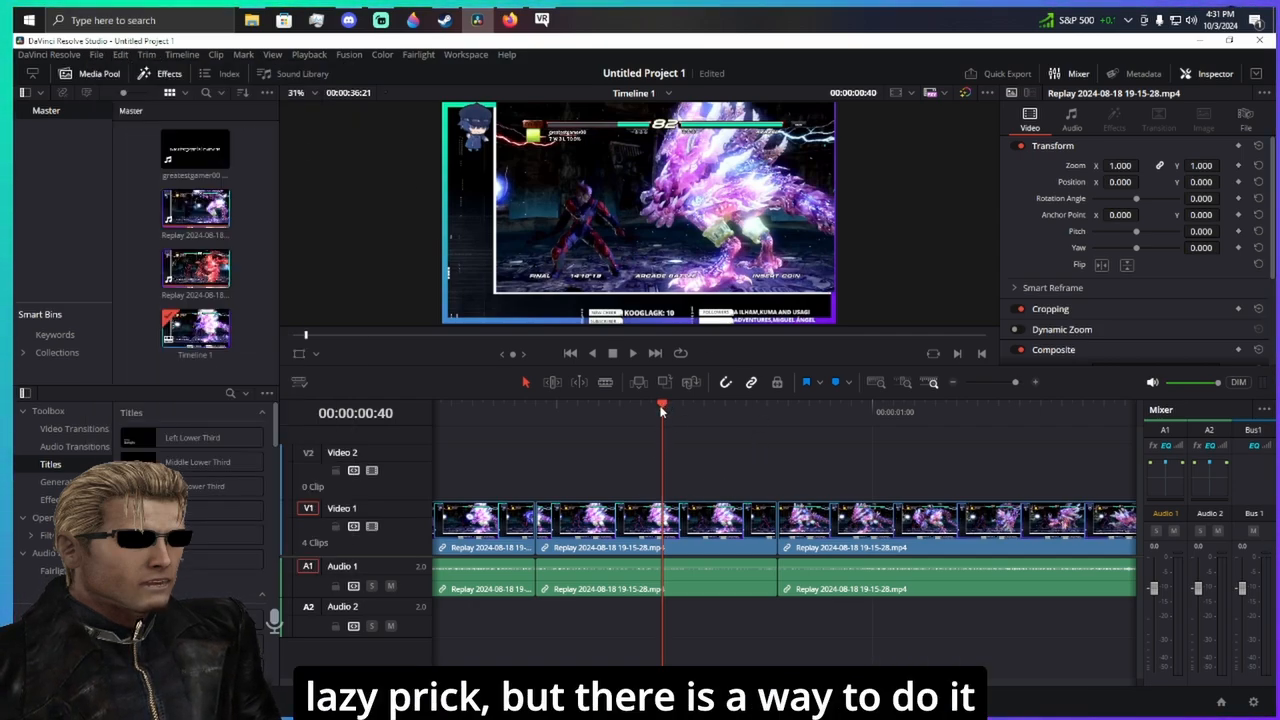
pyautogui.rightClick(660, 410)
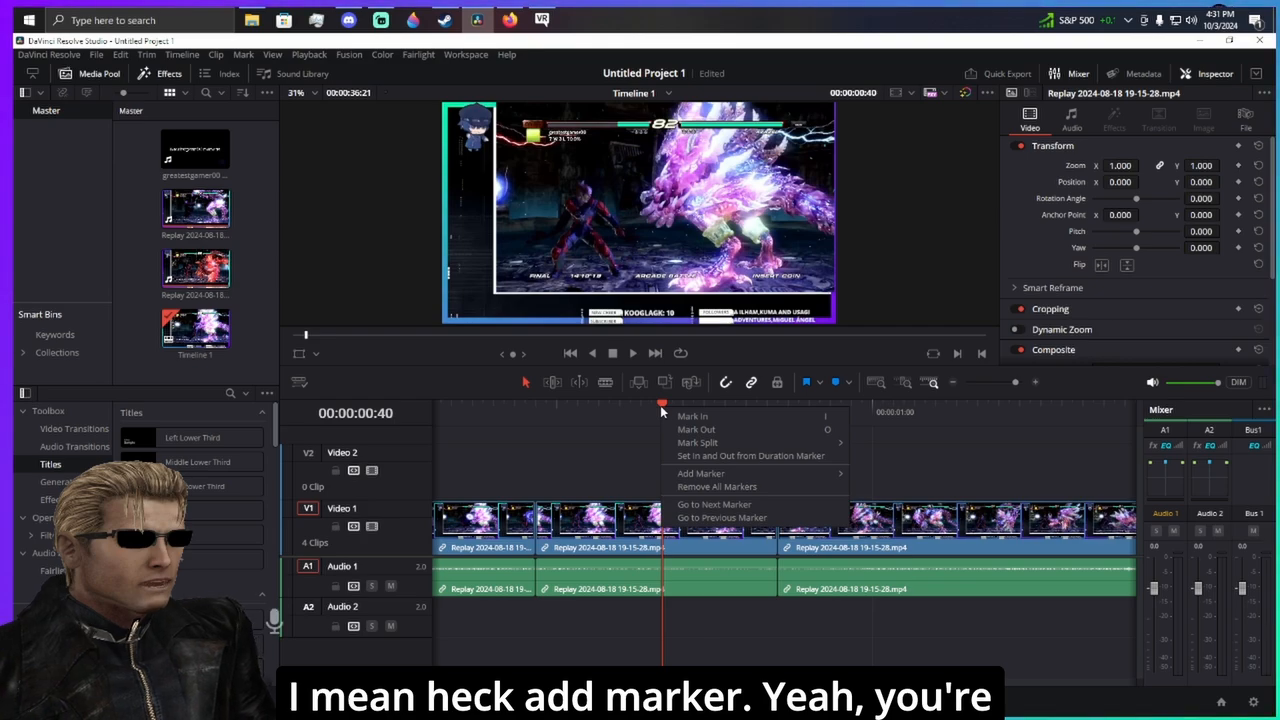
pyautogui.click(663, 405)
pyautogui.rightClick(665, 410)
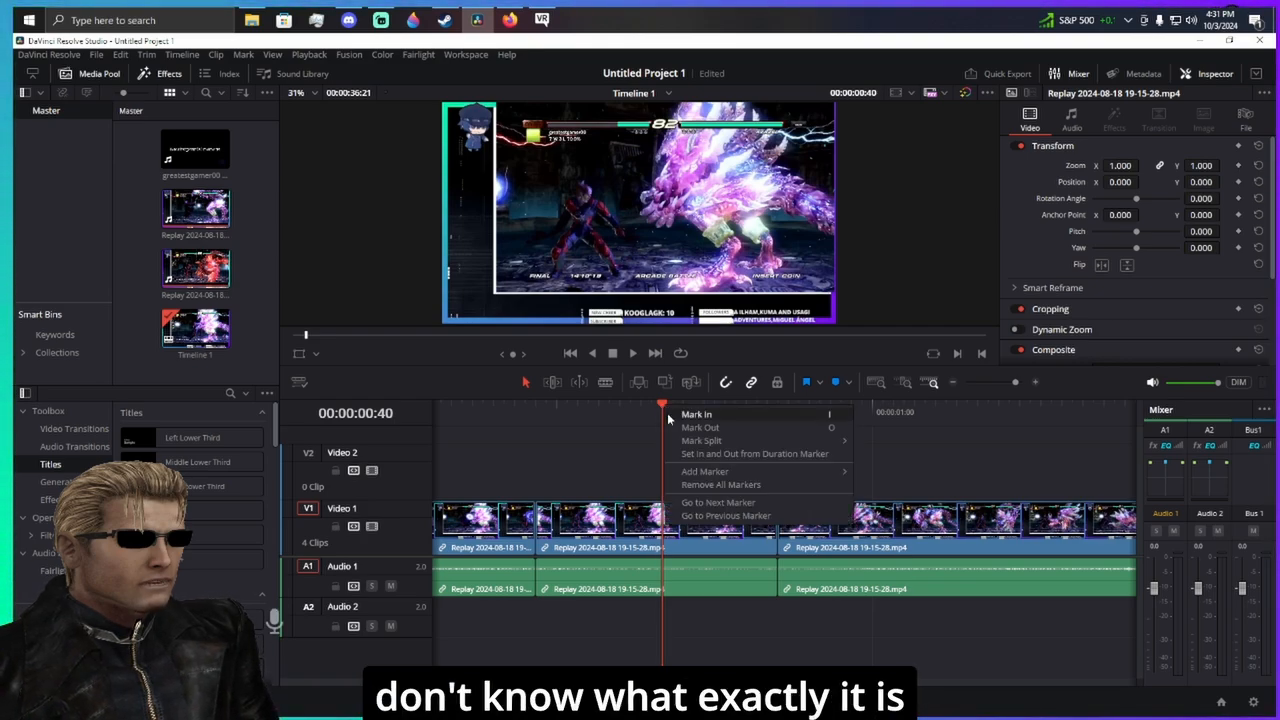
pyautogui.click(665, 410)
pyautogui.click(119, 54)
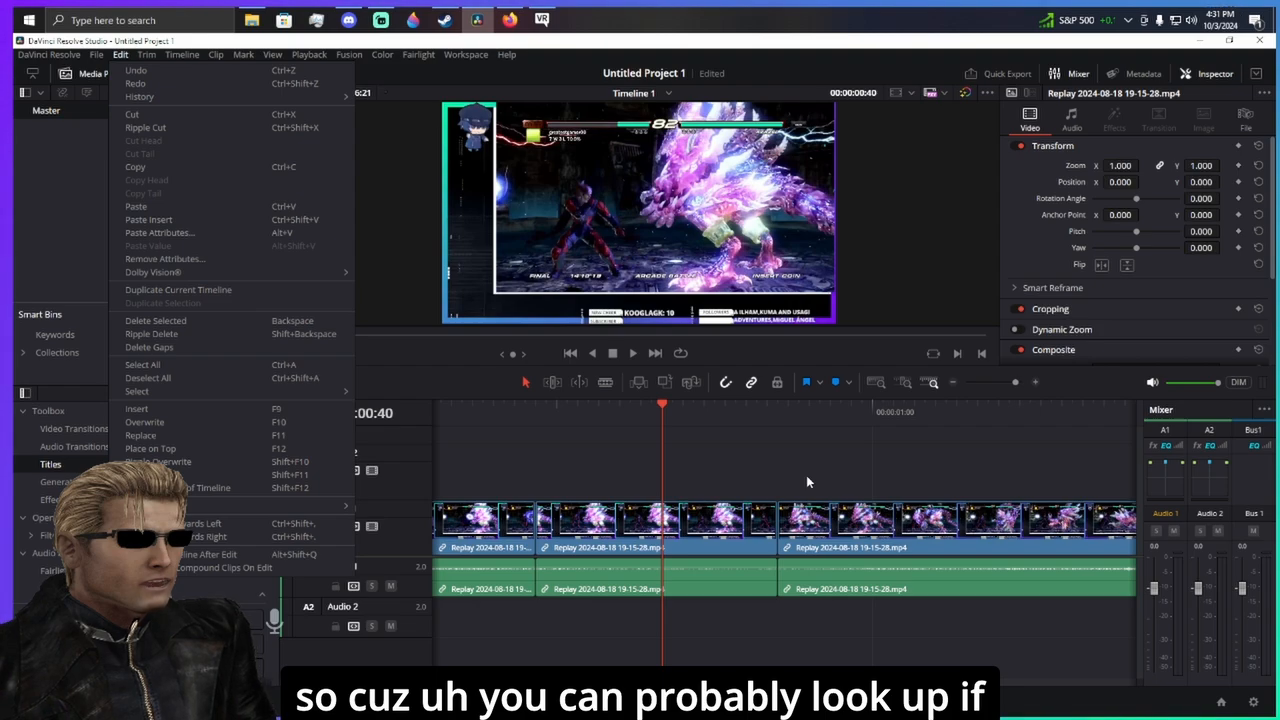
pyautogui.click(510, 19)
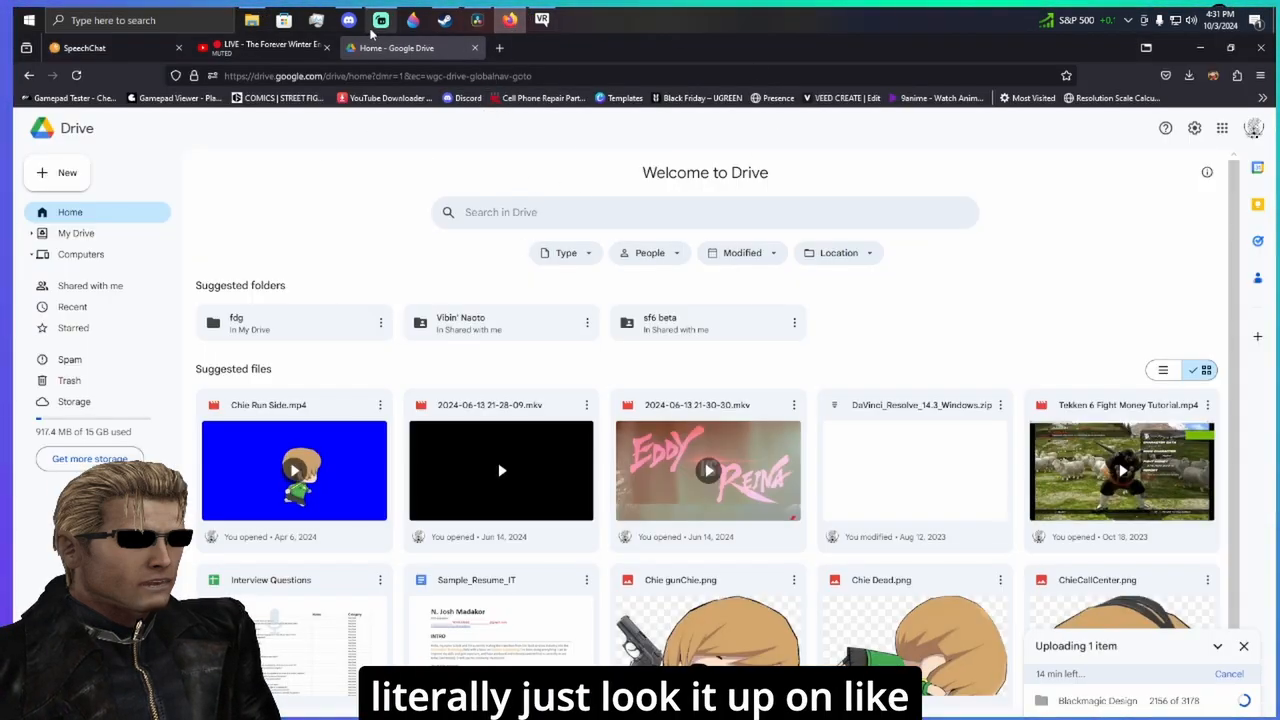
pyautogui.click(480, 20)
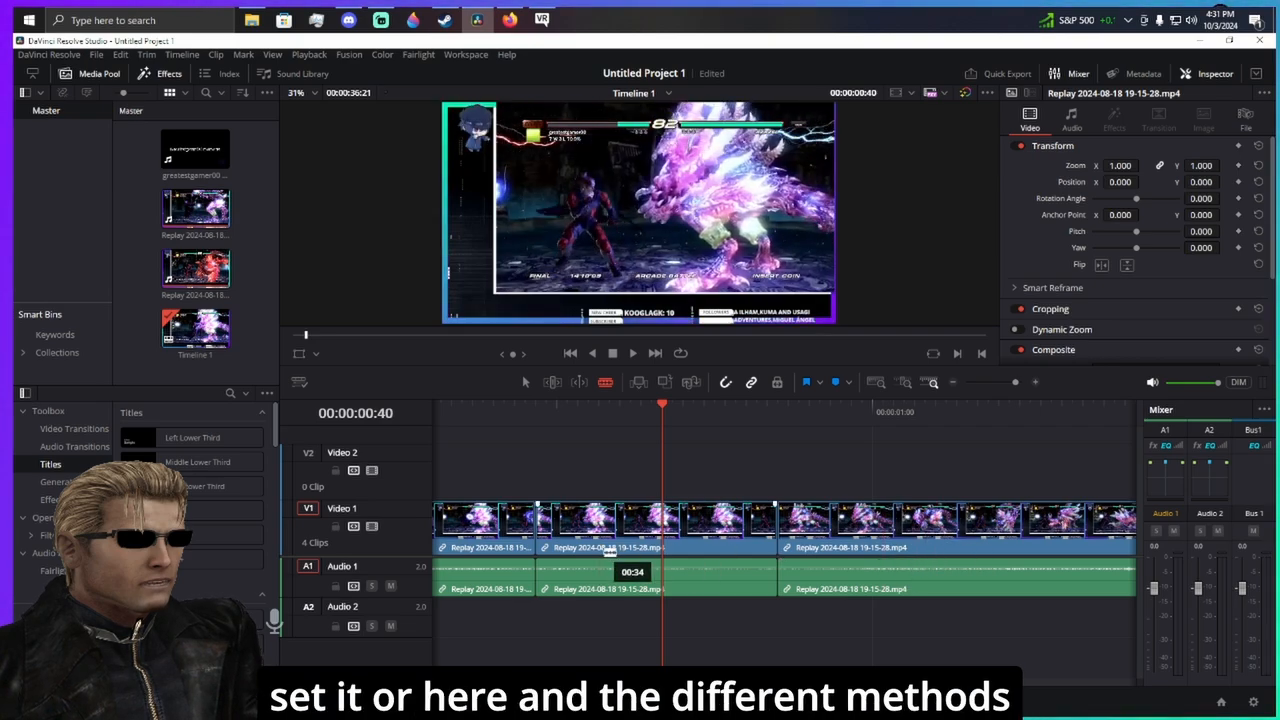
# - Move the second clip segment up to Video 2 and extend its end past the 00:00:01:00 mark
pyautogui.click(524, 382)
pyautogui.click(722, 510)
pyautogui.moveTo(722, 500); pyautogui.dragTo(1043, 453)
pyautogui.click(758, 470)
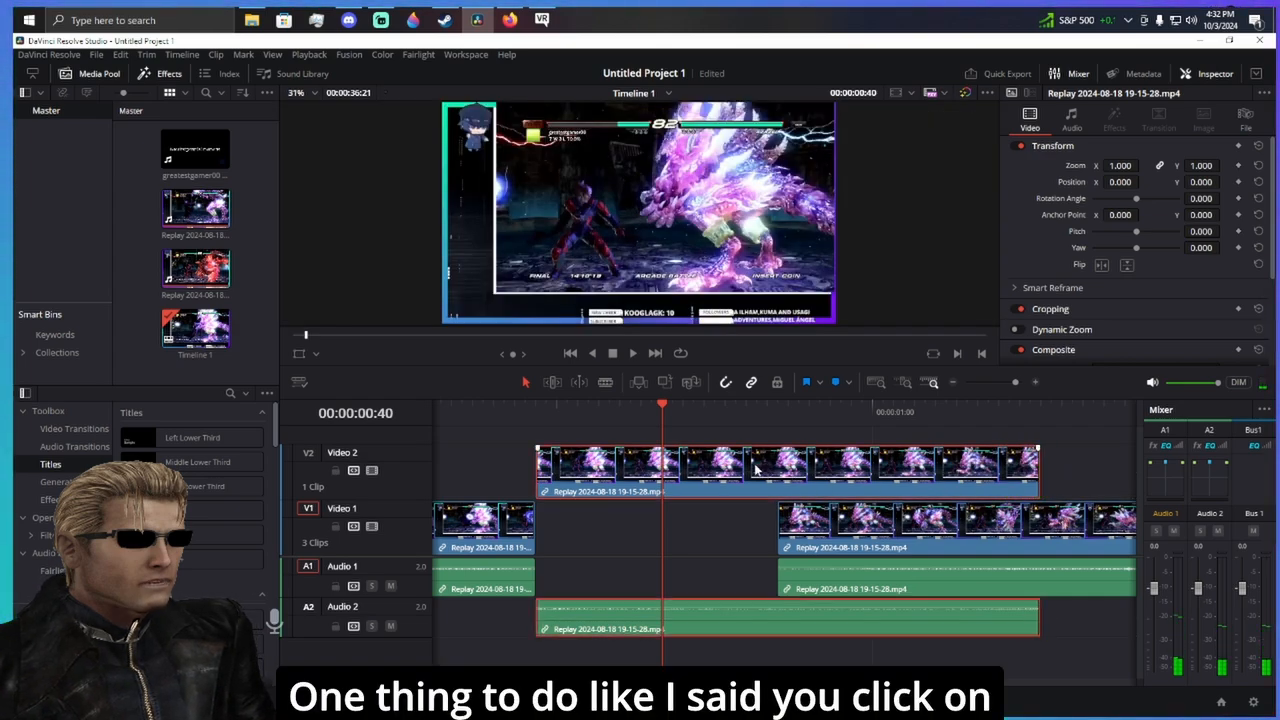
# - Copy the Video 2 segment, moving the original later out of the way, and paste the copy at 00:00:00:22
pyautogui.rightClick(757, 470)
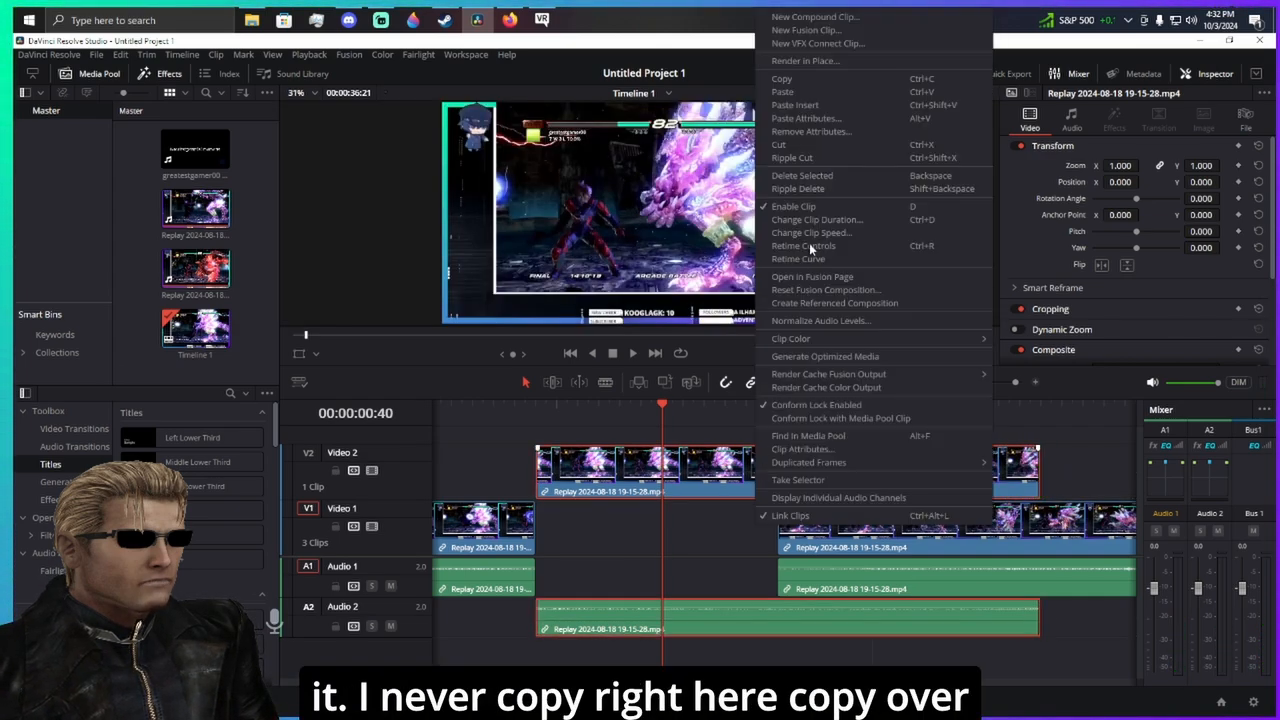
pyautogui.click(821, 80)
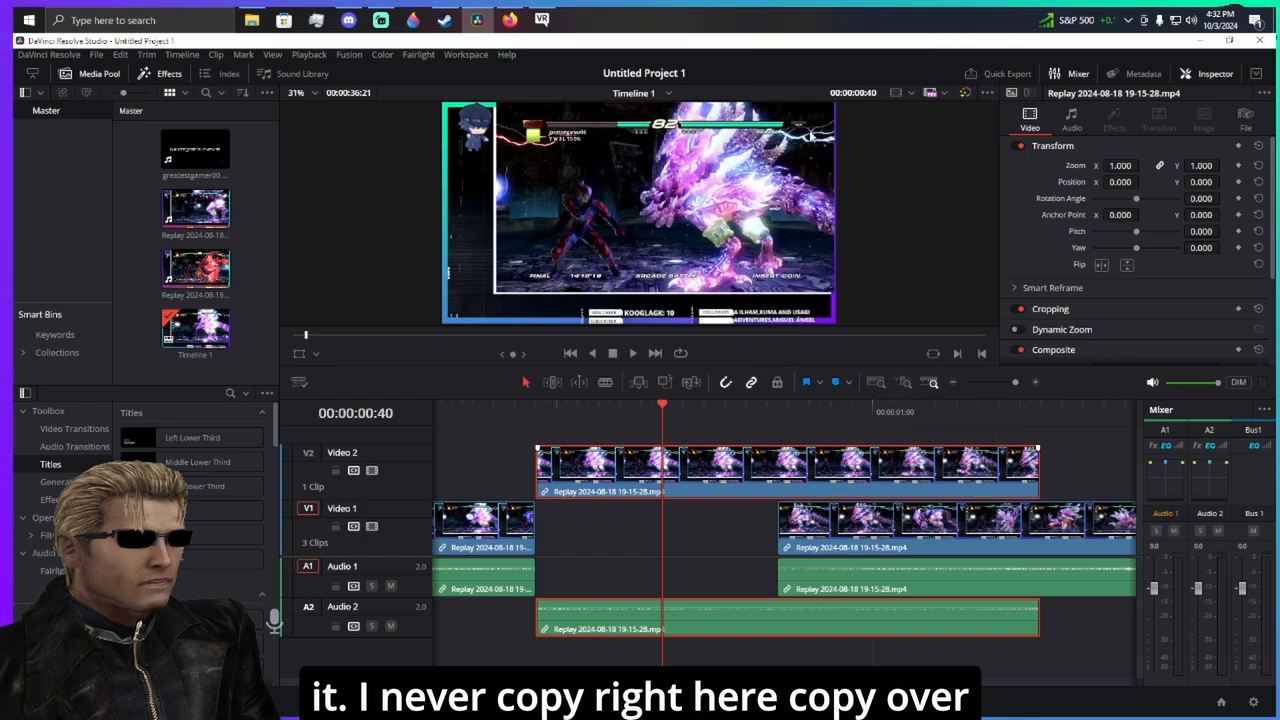
pyautogui.moveTo(637, 465); pyautogui.dragTo(1012, 472)
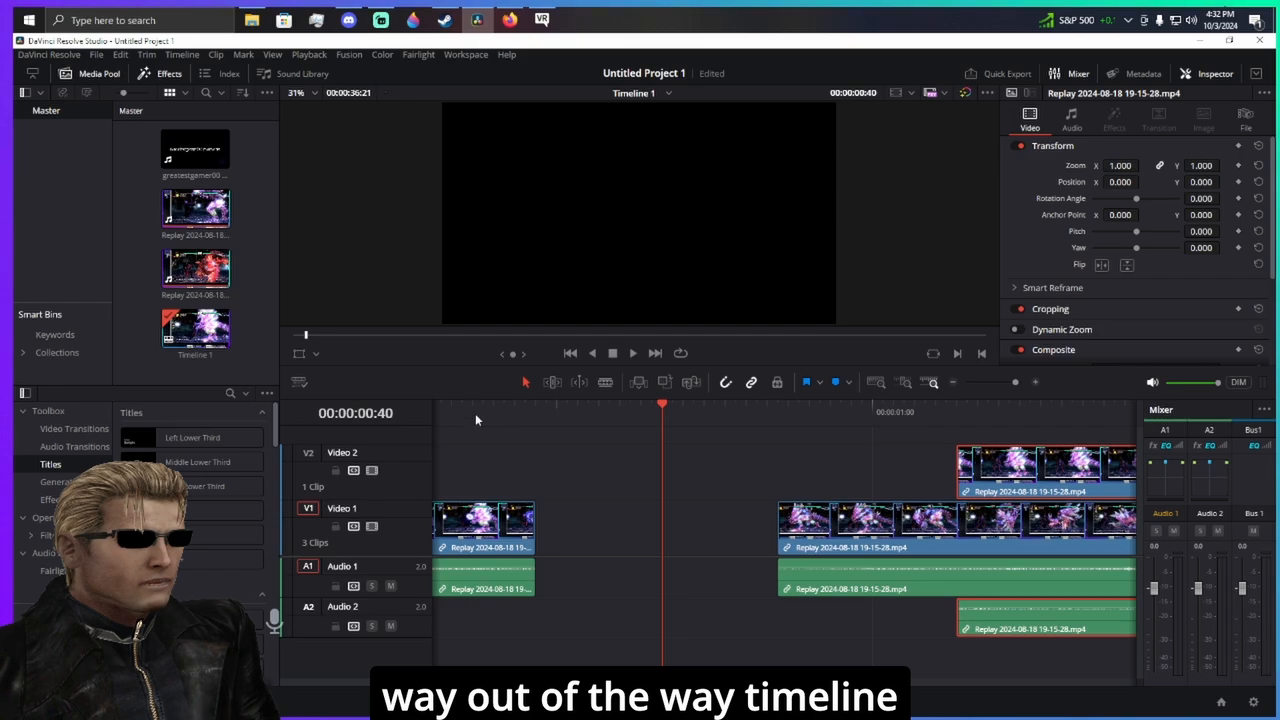
pyautogui.click(475, 413)
pyautogui.rightClick(557, 471)
pyautogui.click(591, 482)
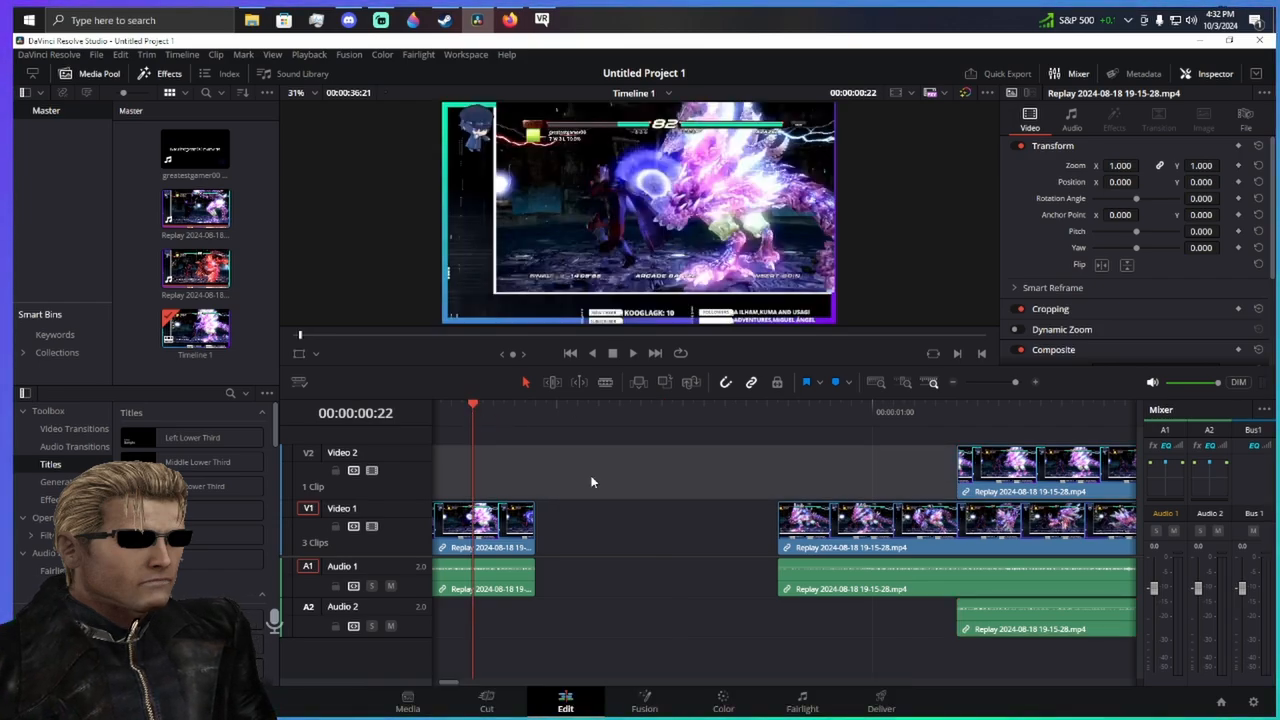
pyautogui.hotkey('ctrl', 'v')
# - Trim the pasted copy's start to the edge of the Video 1 gap and move the copy down into that gap
pyautogui.moveTo(476, 474); pyautogui.dragTo(536, 474)
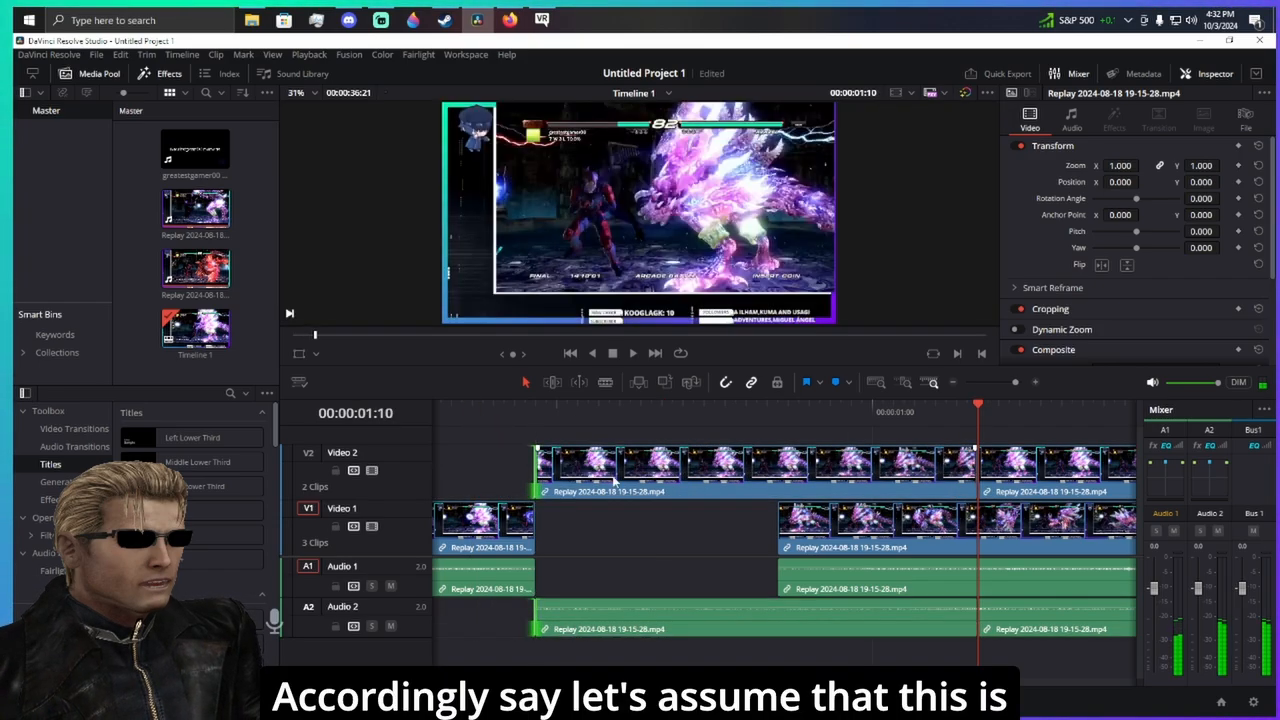
pyautogui.moveTo(980, 475); pyautogui.dragTo(1054, 475)
pyautogui.moveTo(955, 473); pyautogui.dragTo(722, 530)
# - Ripple cut the copy from Video 1 and move the remaining Video 2 segment earlier on its track
pyautogui.rightClick(680, 530)
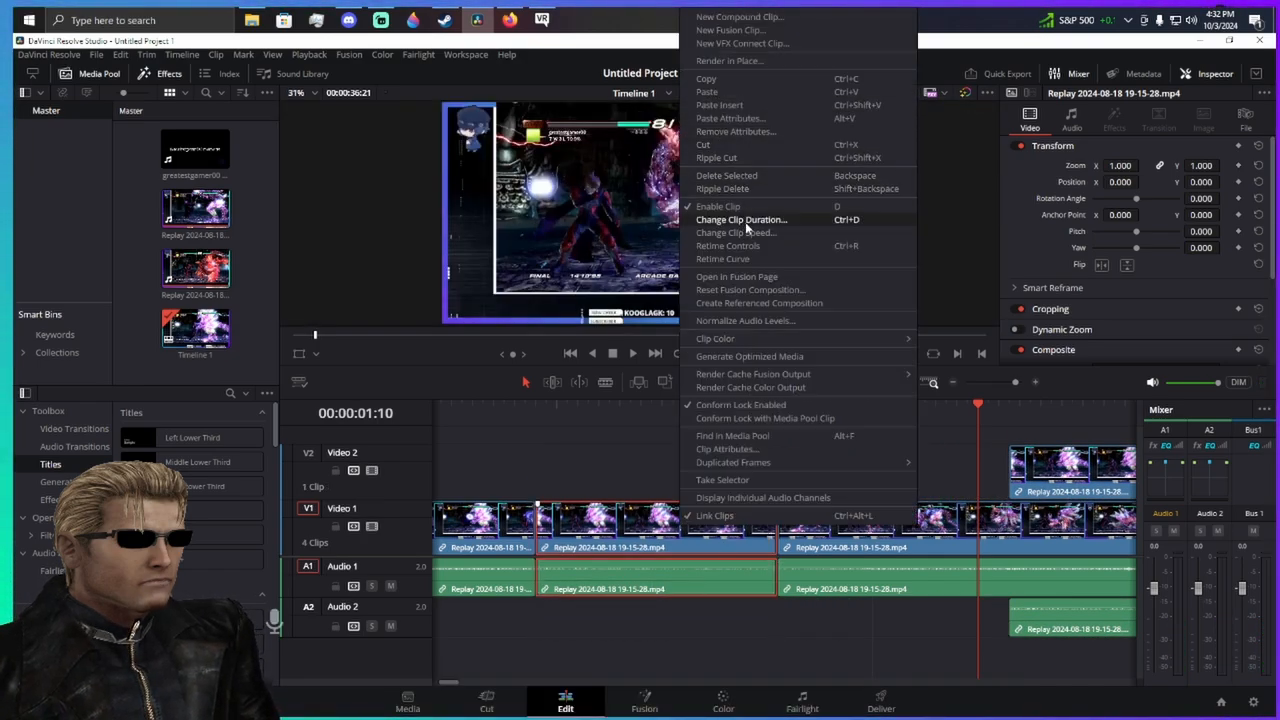
pyautogui.click(739, 158)
pyautogui.moveTo(857, 465); pyautogui.dragTo(740, 465)
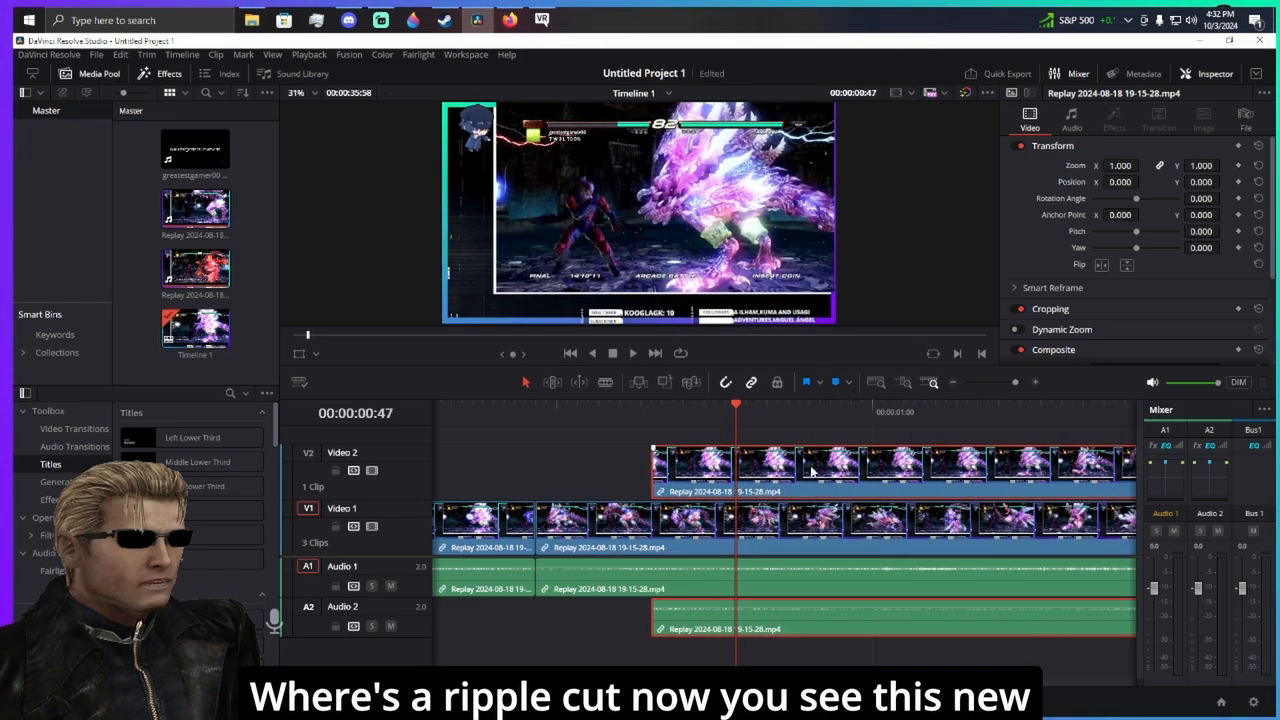
# - Paste-insert a copy of the Video 2 segment at 00:00:00:28 and move it down into the opened gap on Video 1
pyautogui.rightClick(826, 468)
pyautogui.click(849, 93)
pyautogui.click(536, 411)
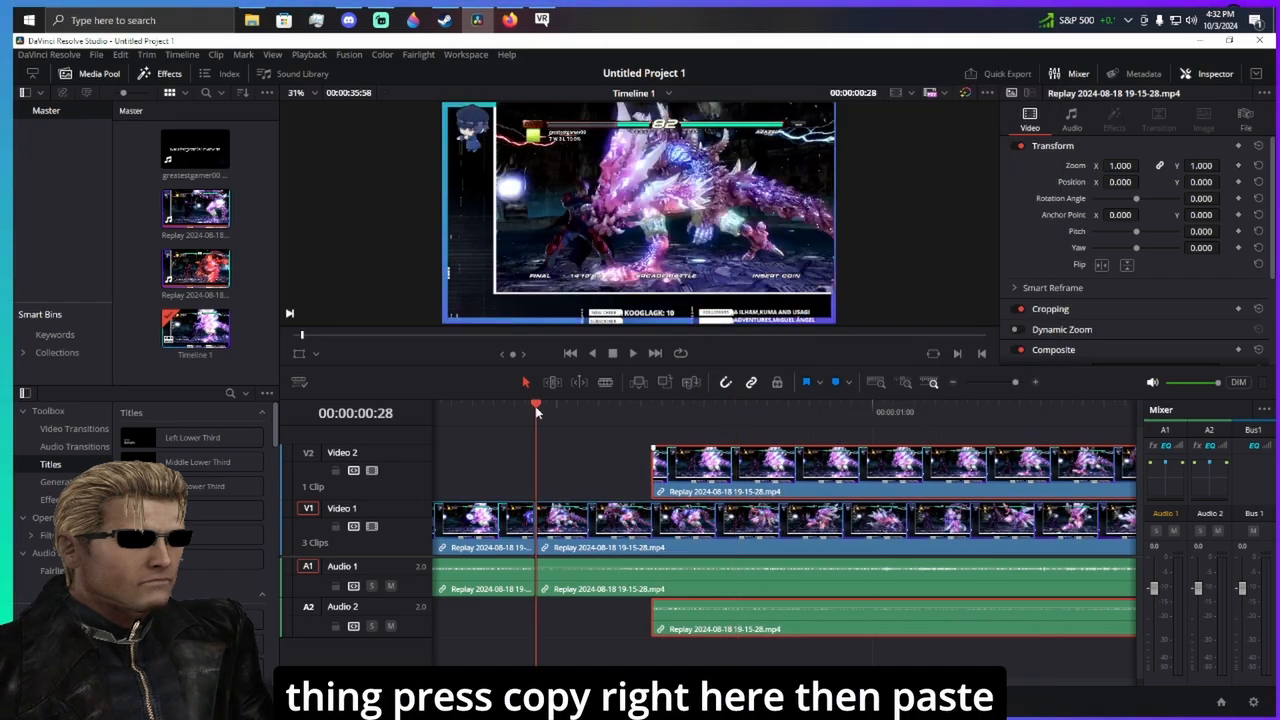
pyautogui.rightClick(579, 465)
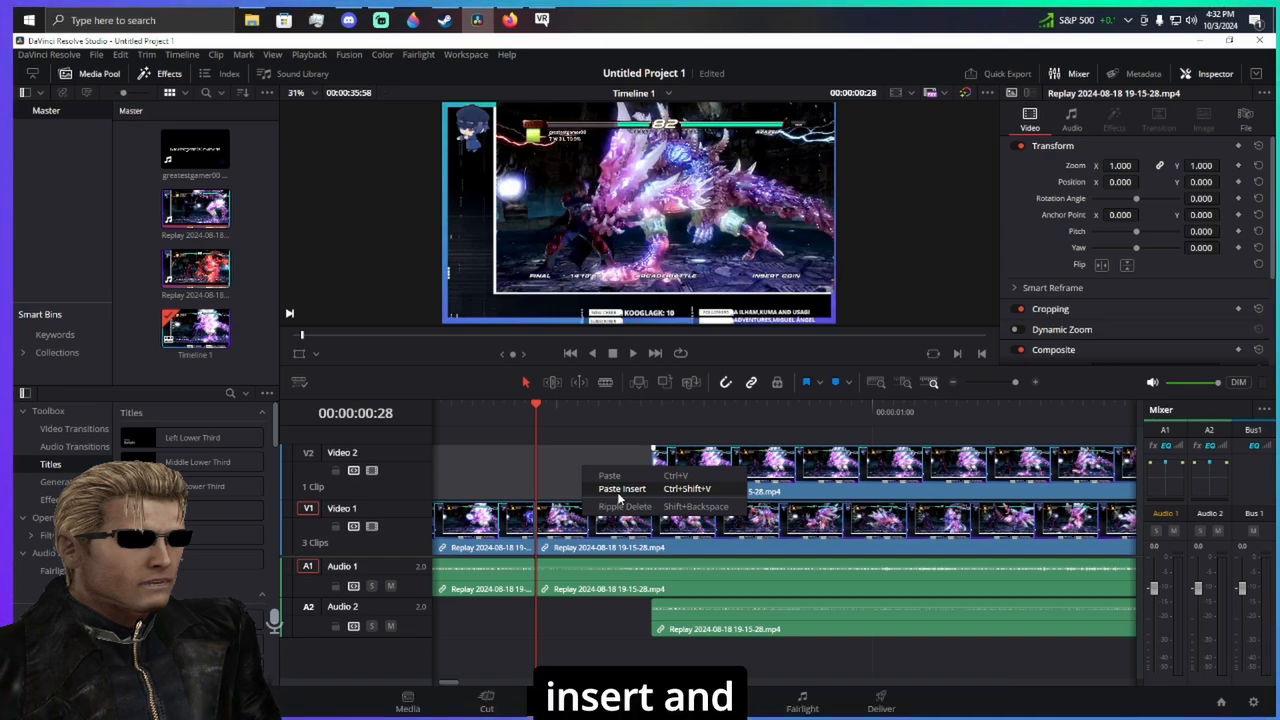
pyautogui.click(619, 490)
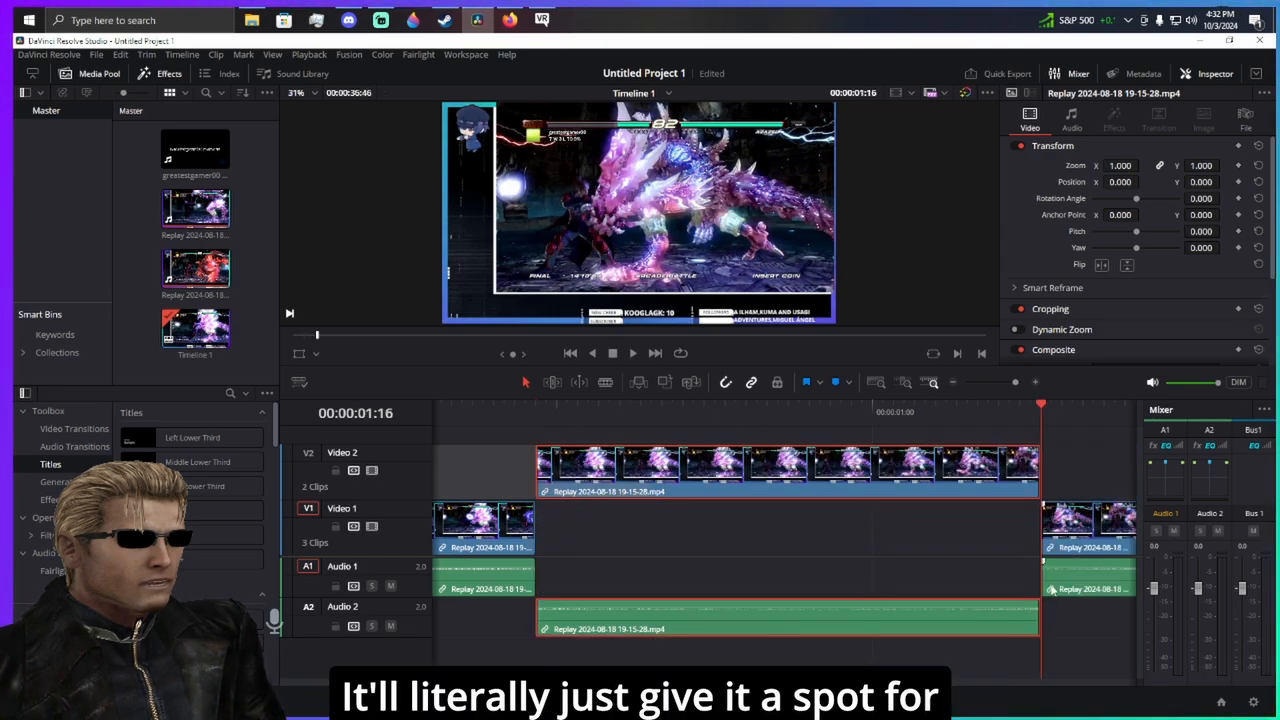
pyautogui.moveTo(858, 480); pyautogui.dragTo(850, 525)
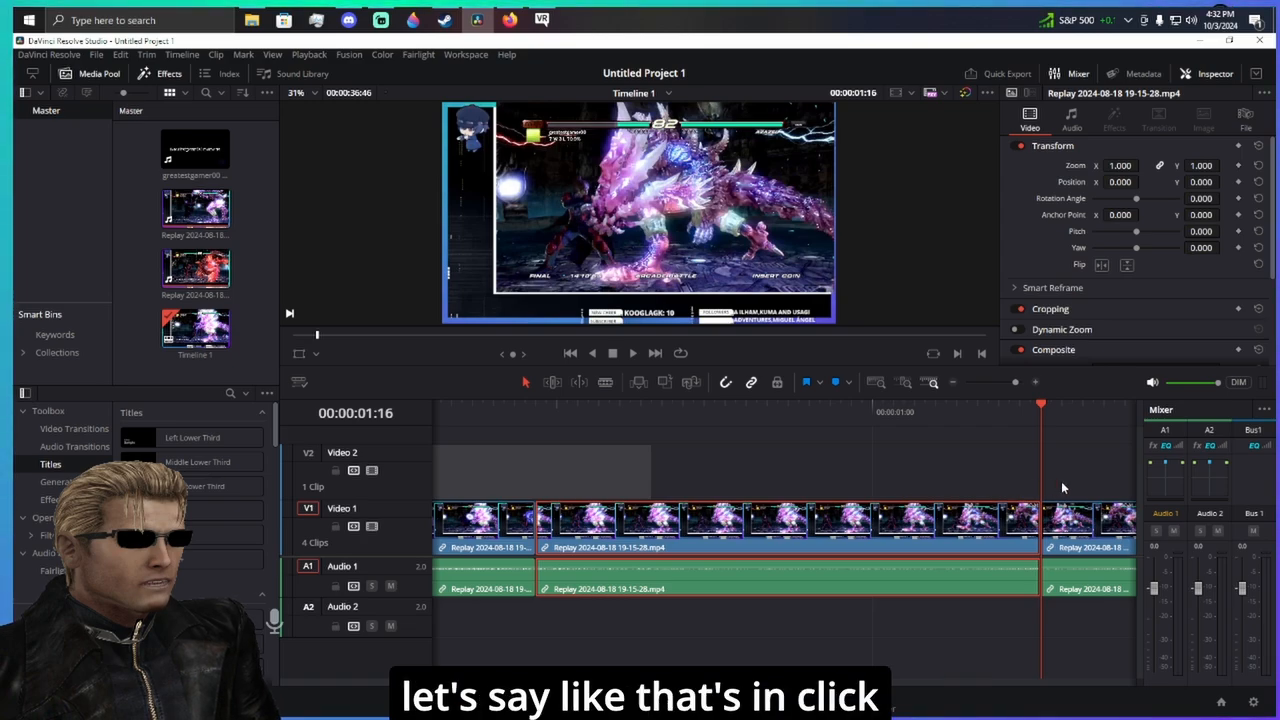
# - Move the leftover Video 2 segment slightly earlier, to Video 3 and back to Video 2, and cut it from the timeline
pyautogui.hscroll(3, 1061, 484)
pyautogui.moveTo(937, 455); pyautogui.dragTo(864, 406)
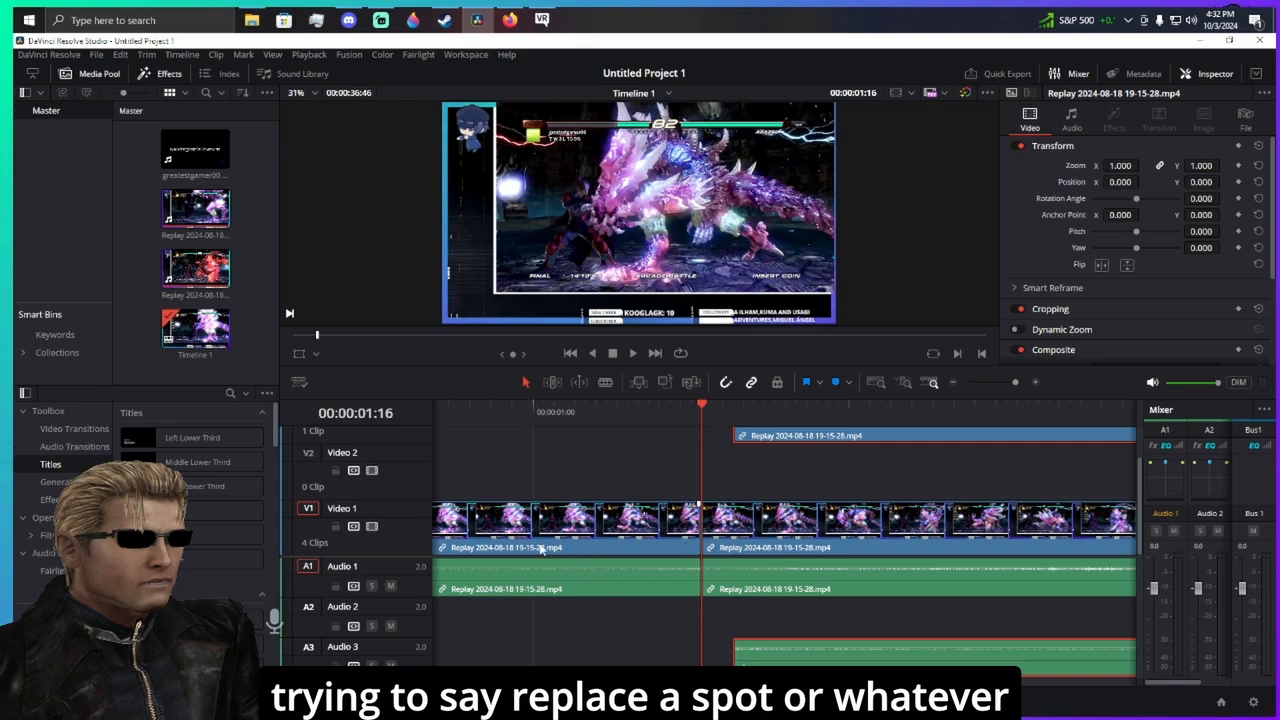
pyautogui.moveTo(790, 440); pyautogui.dragTo(790, 476)
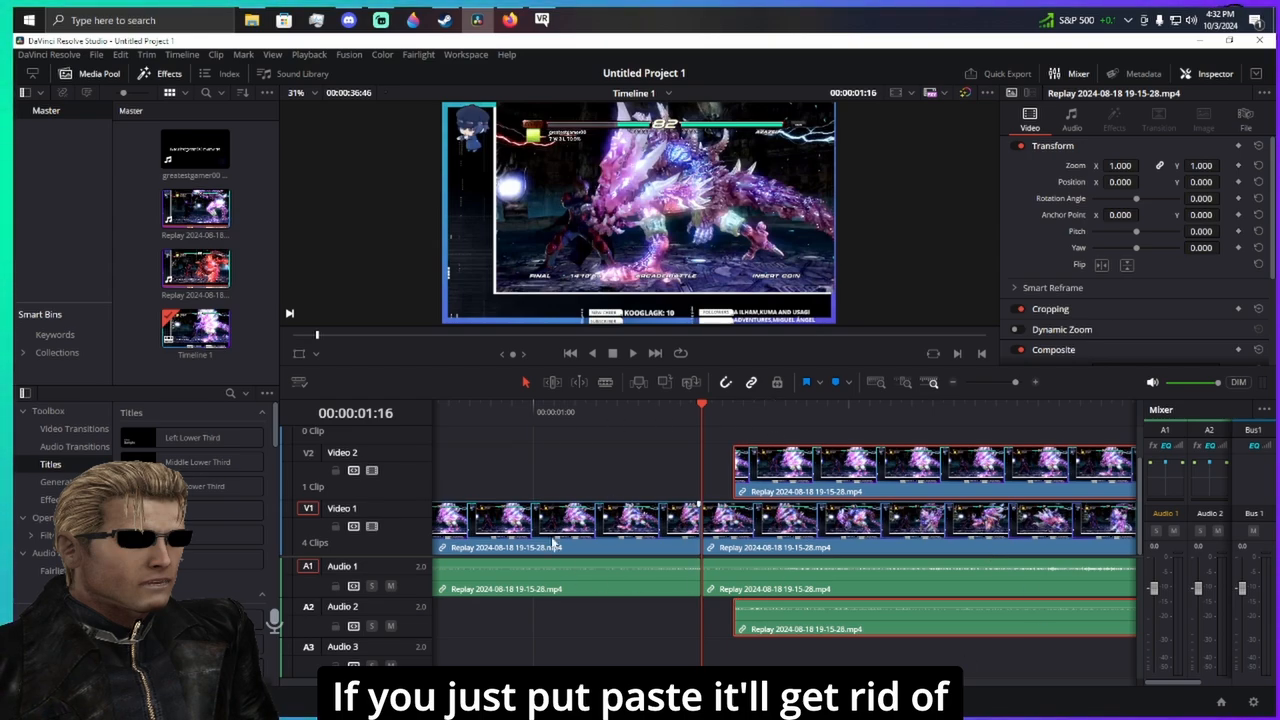
pyautogui.rightClick(813, 470)
pyautogui.click(860, 146)
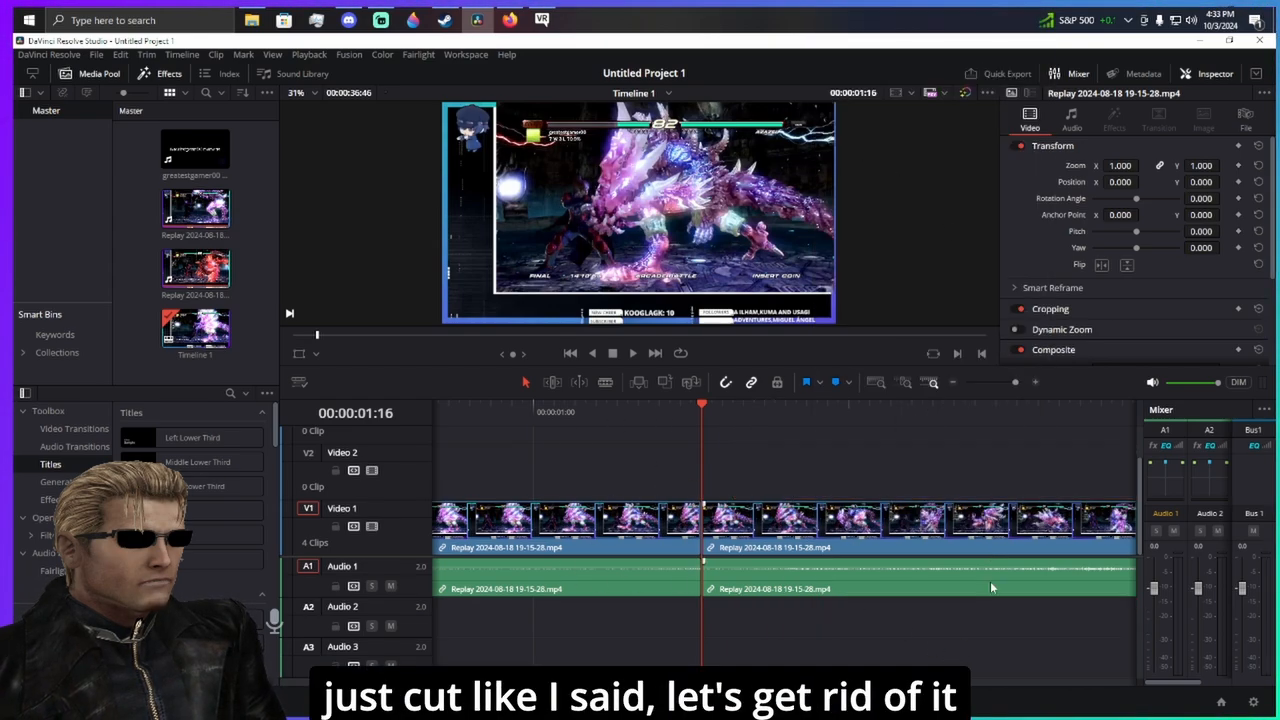
# - Zoom the timeline out slightly, try Detail Zoom, and show the whole timeline with Full Extent Zoom
pyautogui.click(950, 383)
pyautogui.hscroll(2, 803, 464)
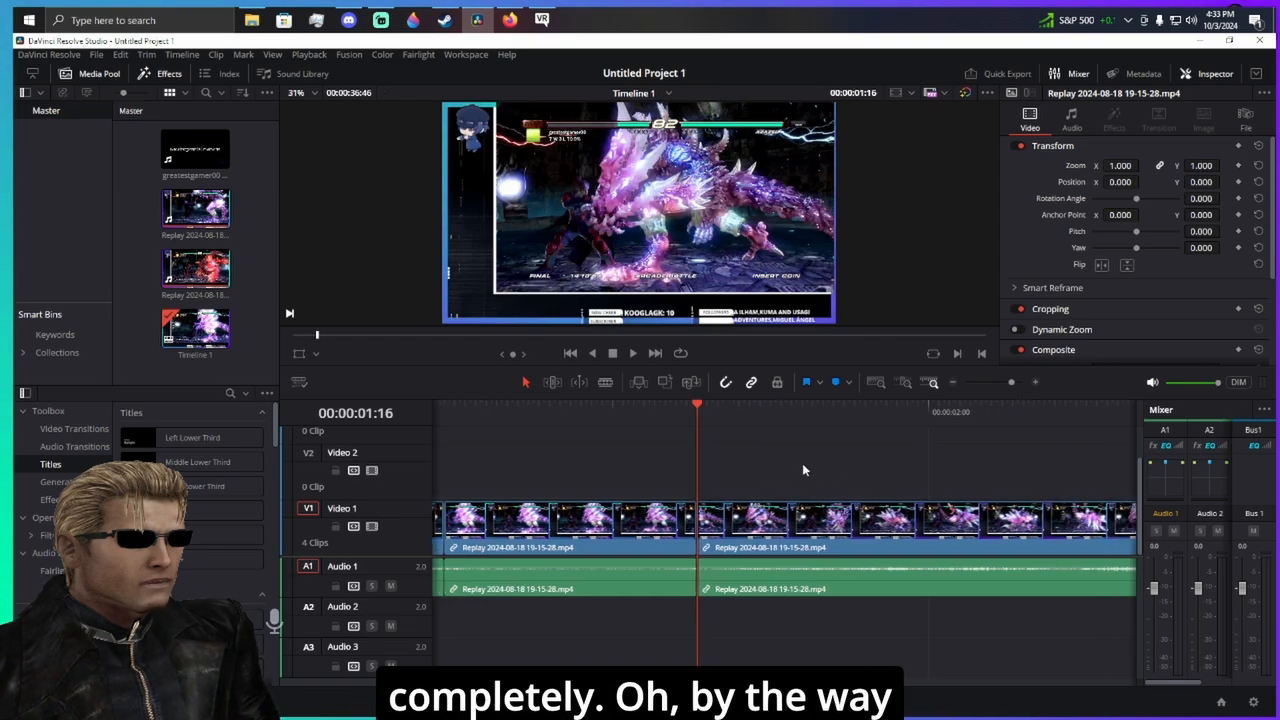
pyautogui.click(900, 382)
pyautogui.click(875, 383)
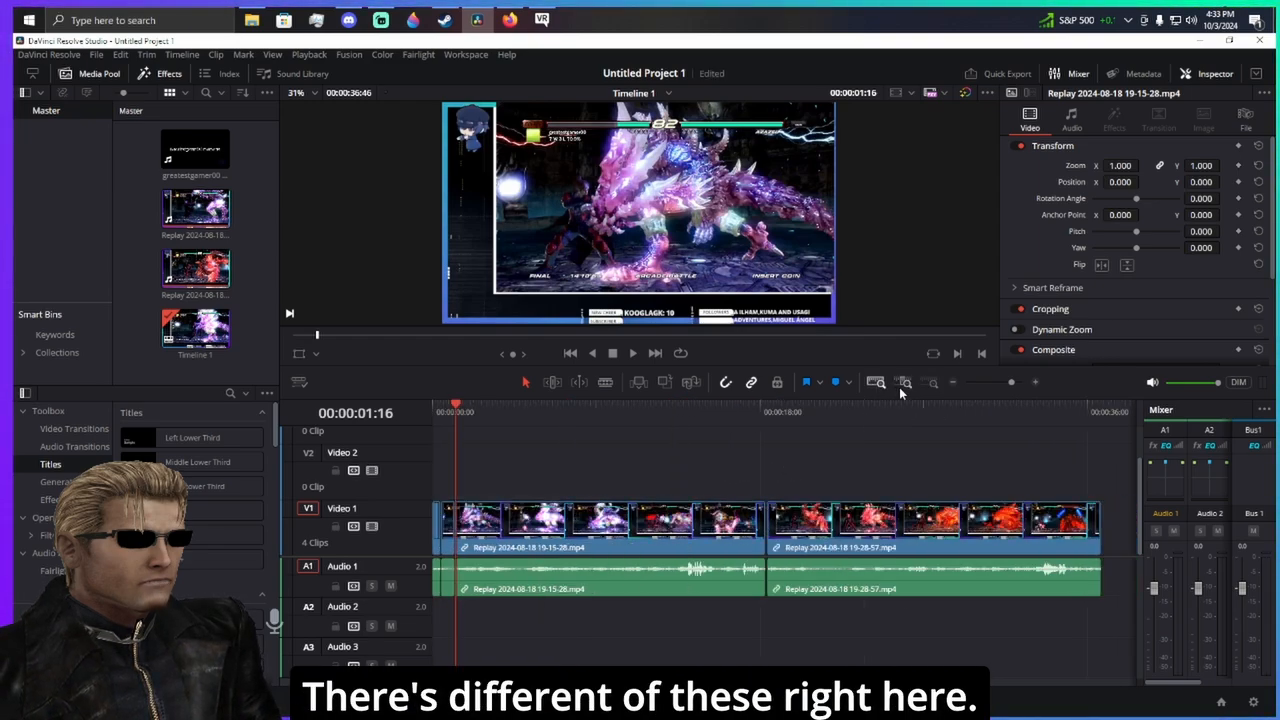
# - Compare Detail Zoom and Custom Zoom on the timeline and zoom in further around the cut at 00:00:01:16
pyautogui.click(904, 383)
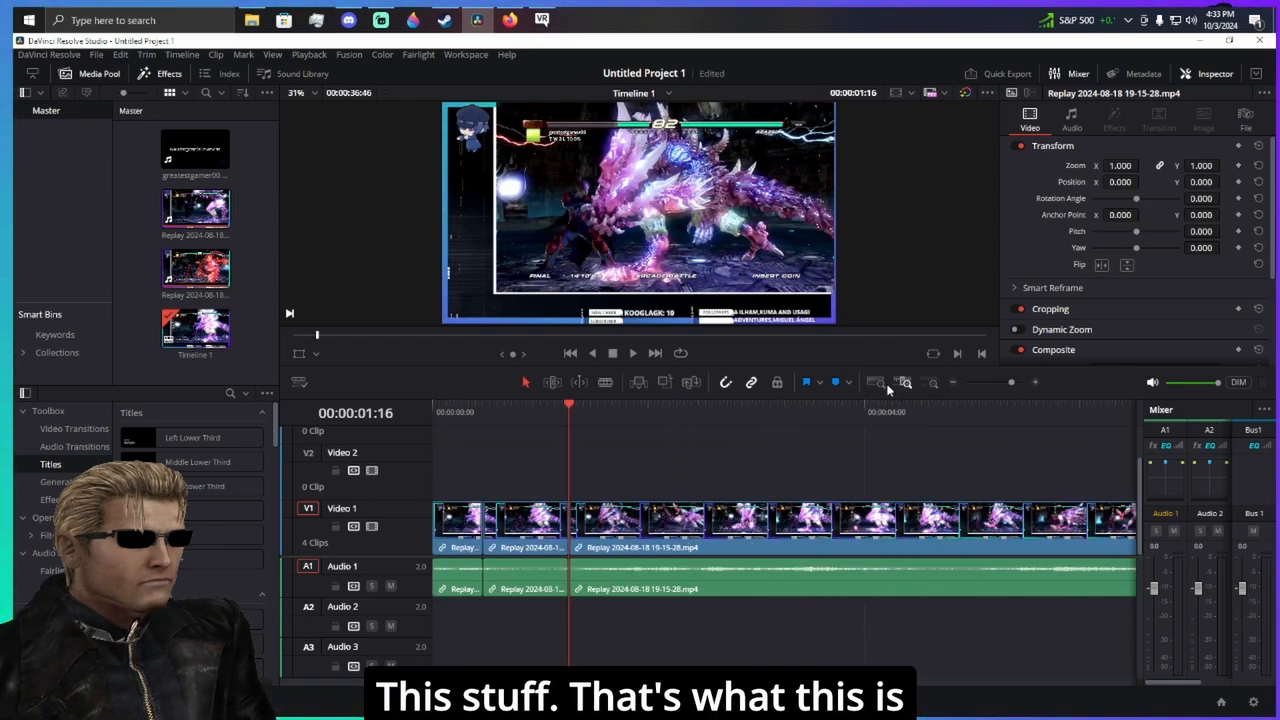
pyautogui.click(932, 383)
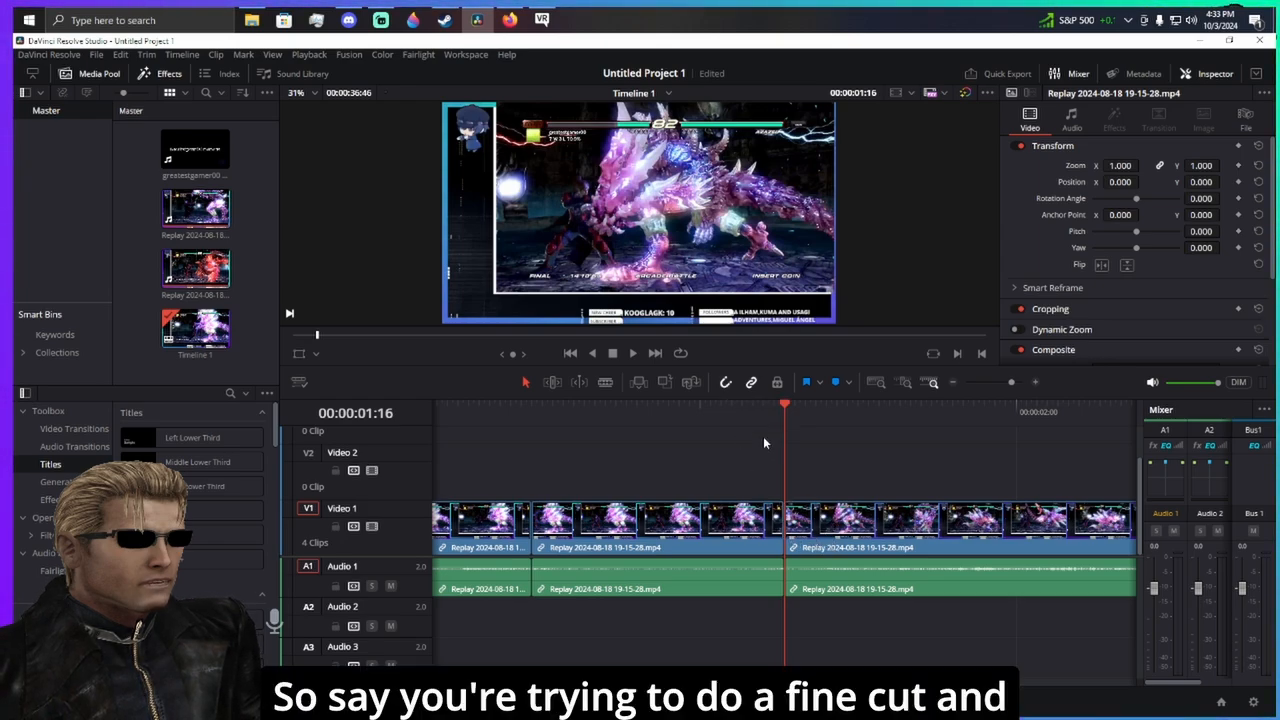
pyautogui.click(1033, 383)
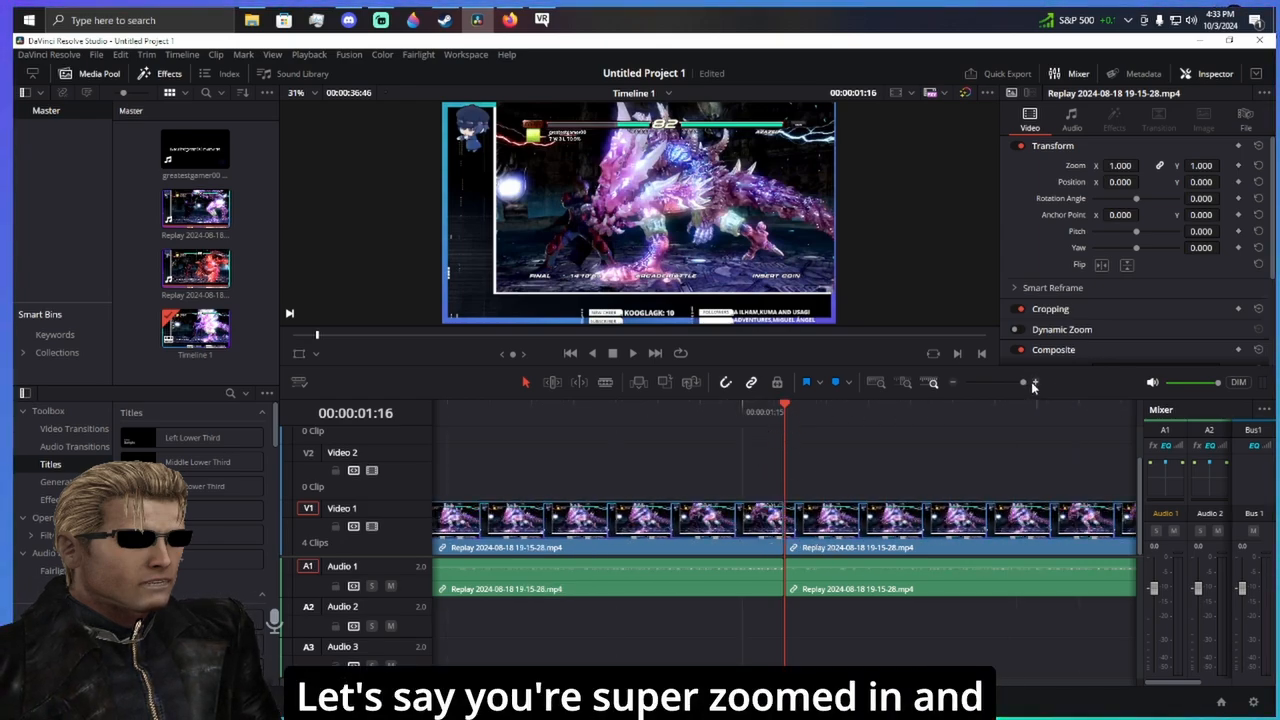
# - Turn off snapping and try the Blade tool and free clip movement around the opening Video 1 cuts
pyautogui.click(605, 382)
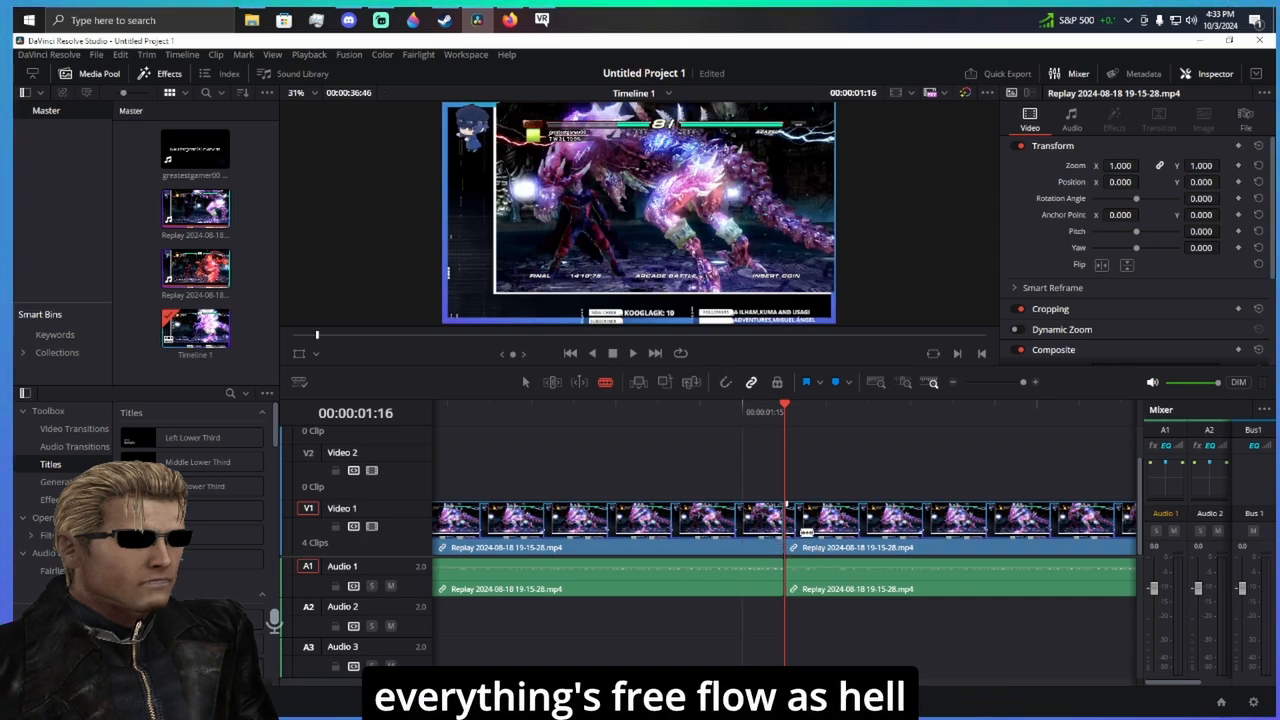
pyautogui.click(950, 383)
pyautogui.click(526, 382)
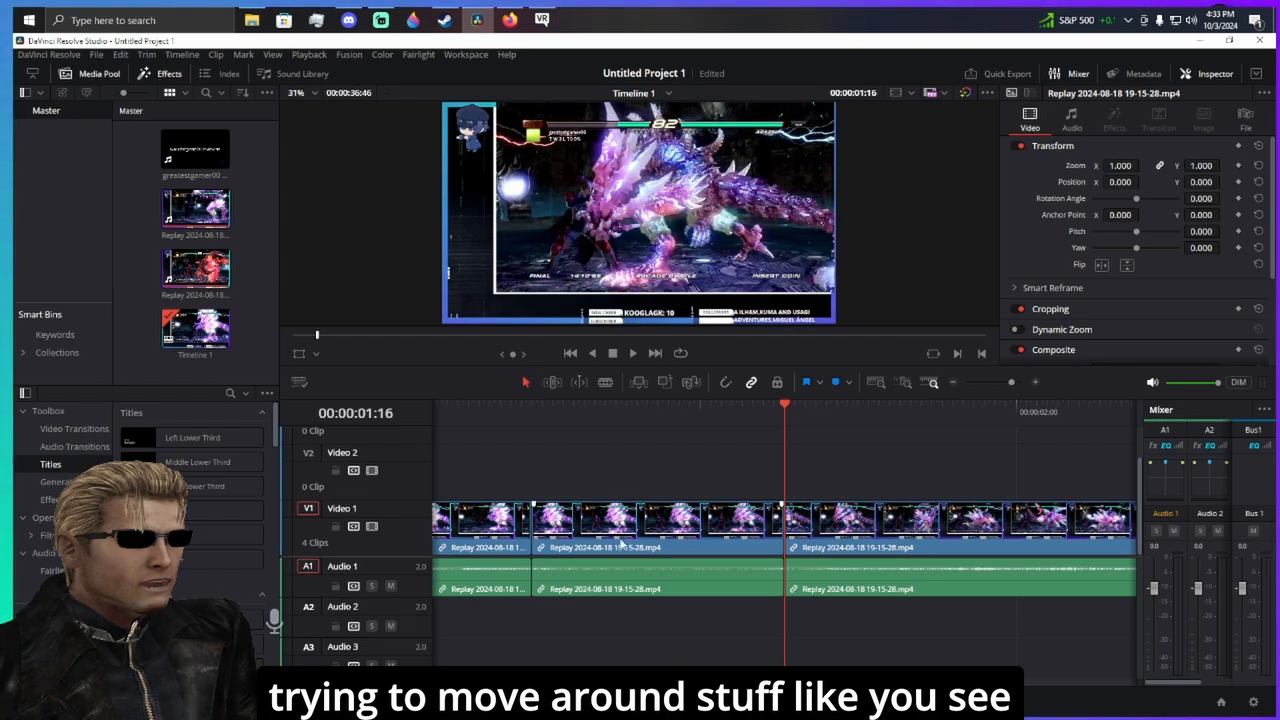
pyautogui.moveTo(532, 530); pyautogui.dragTo(442, 517)
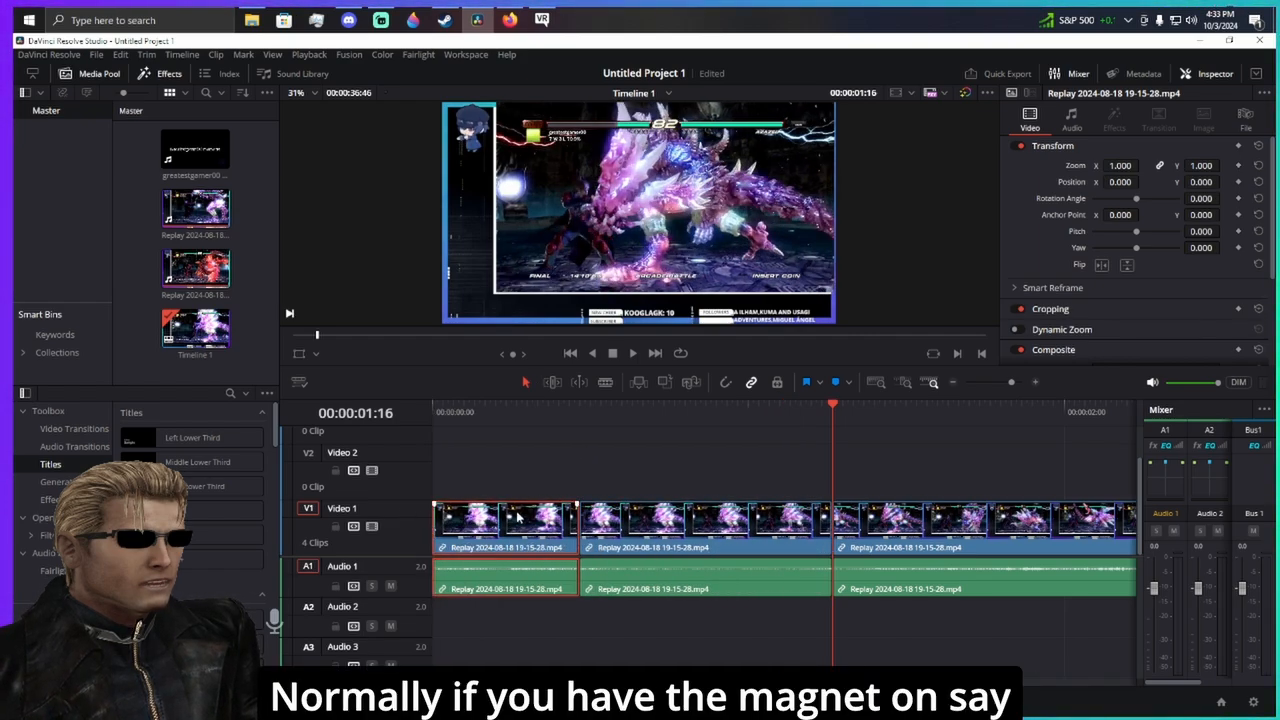
pyautogui.moveTo(645, 532)
pyautogui.mouseDown()
pyautogui.moveTo(714, 531)
pyautogui.moveTo(647, 520)
pyautogui.moveTo(710, 520)
pyautogui.moveTo(583, 516)
pyautogui.moveTo(647, 518)
pyautogui.mouseUp()
# - Move the playhead to 00:00:01:27 with snapping back on and try shifting the second Video 1 clip
pyautogui.moveTo(800, 412); pyautogui.dragTo(890, 440)
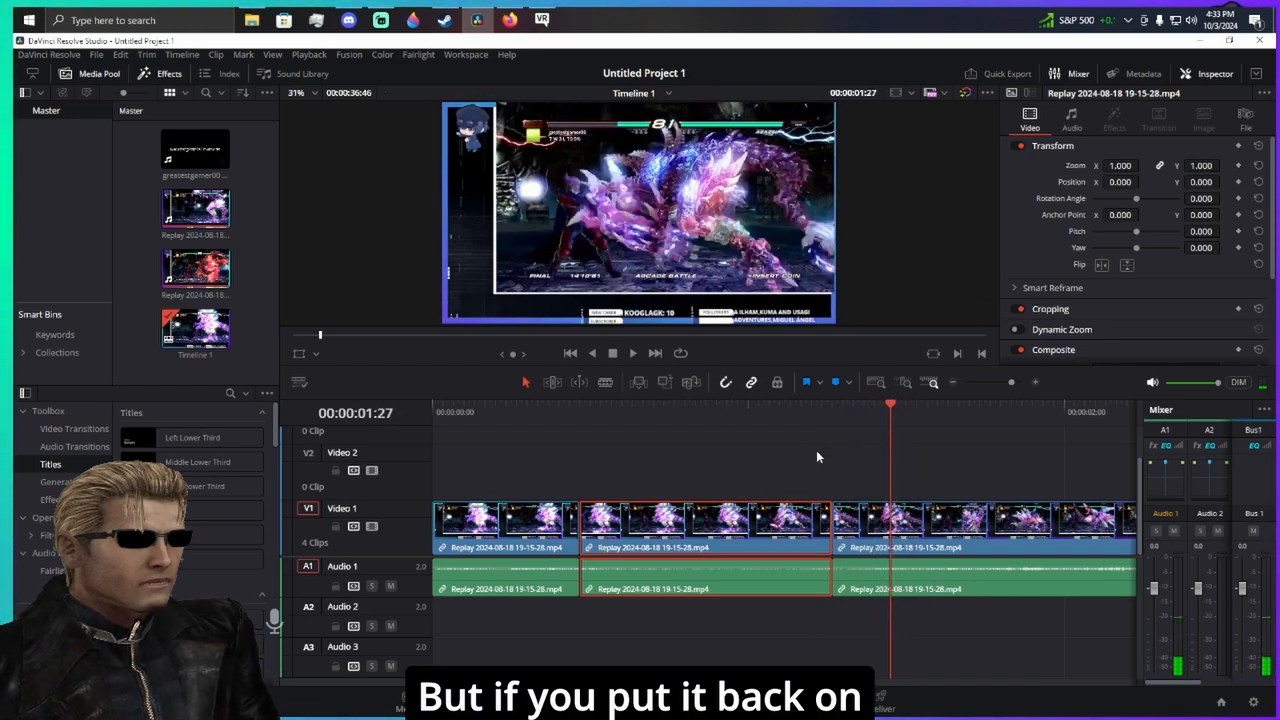
pyautogui.moveTo(720, 540)
pyautogui.mouseDown()
pyautogui.moveTo(783, 537)
pyautogui.moveTo(729, 540)
pyautogui.mouseUp()
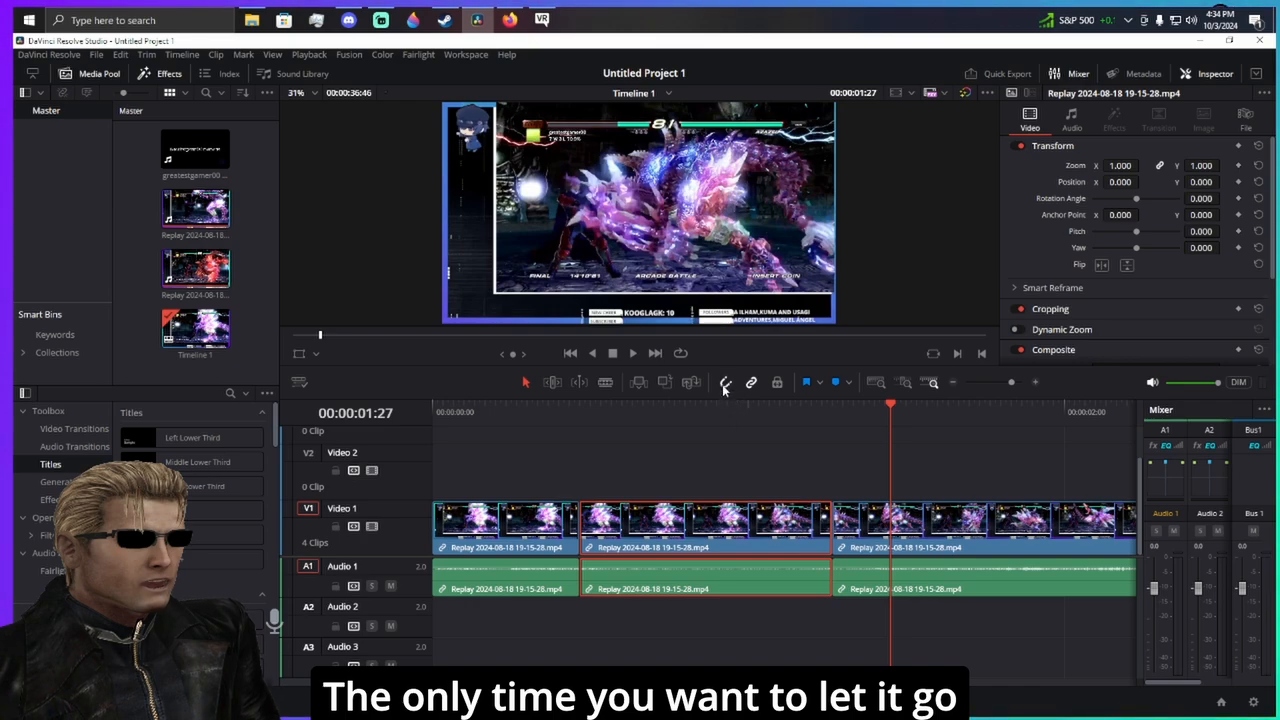
# - Turn off linked selection and cut only the third clip's audio from Audio 1
pyautogui.click(851, 491)
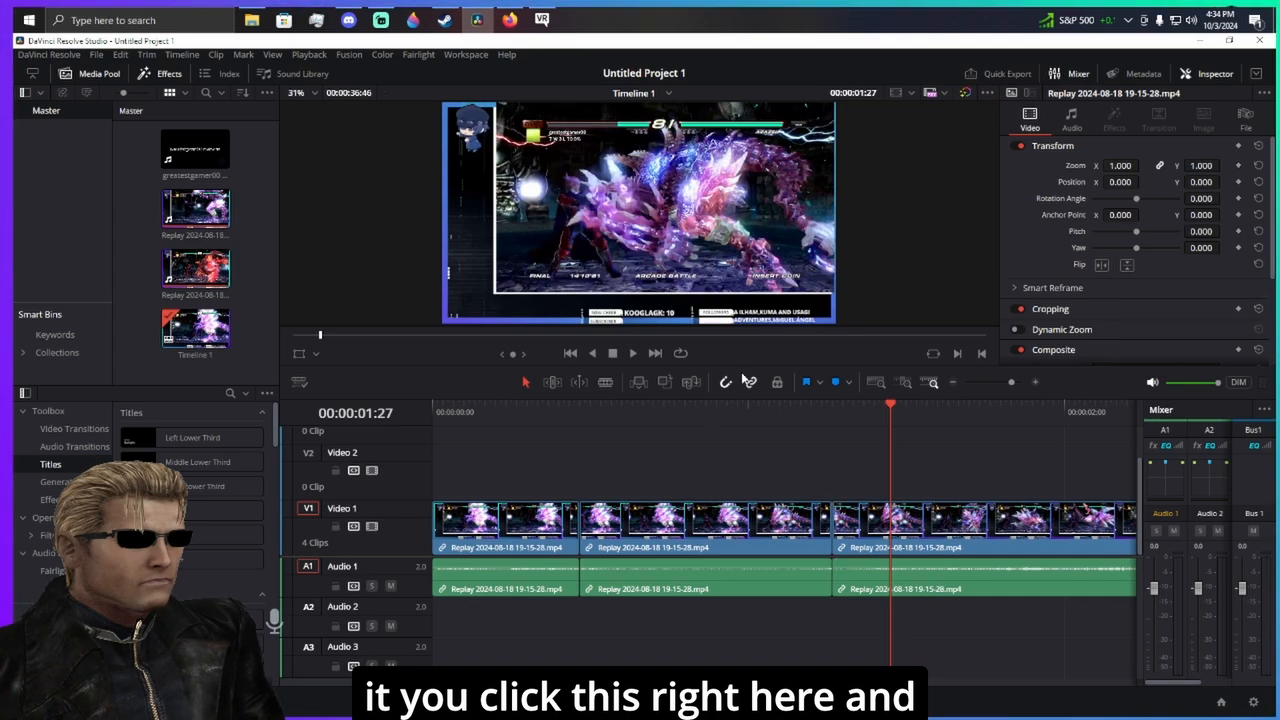
pyautogui.moveTo(965, 589)
pyautogui.mouseDown()
pyautogui.moveTo(990, 652)
pyautogui.moveTo(1005, 608)
pyautogui.moveTo(985, 632)
pyautogui.moveTo(815, 640)
pyautogui.moveTo(845, 622)
pyautogui.moveTo(995, 628)
pyautogui.moveTo(969, 590)
pyautogui.mouseUp()
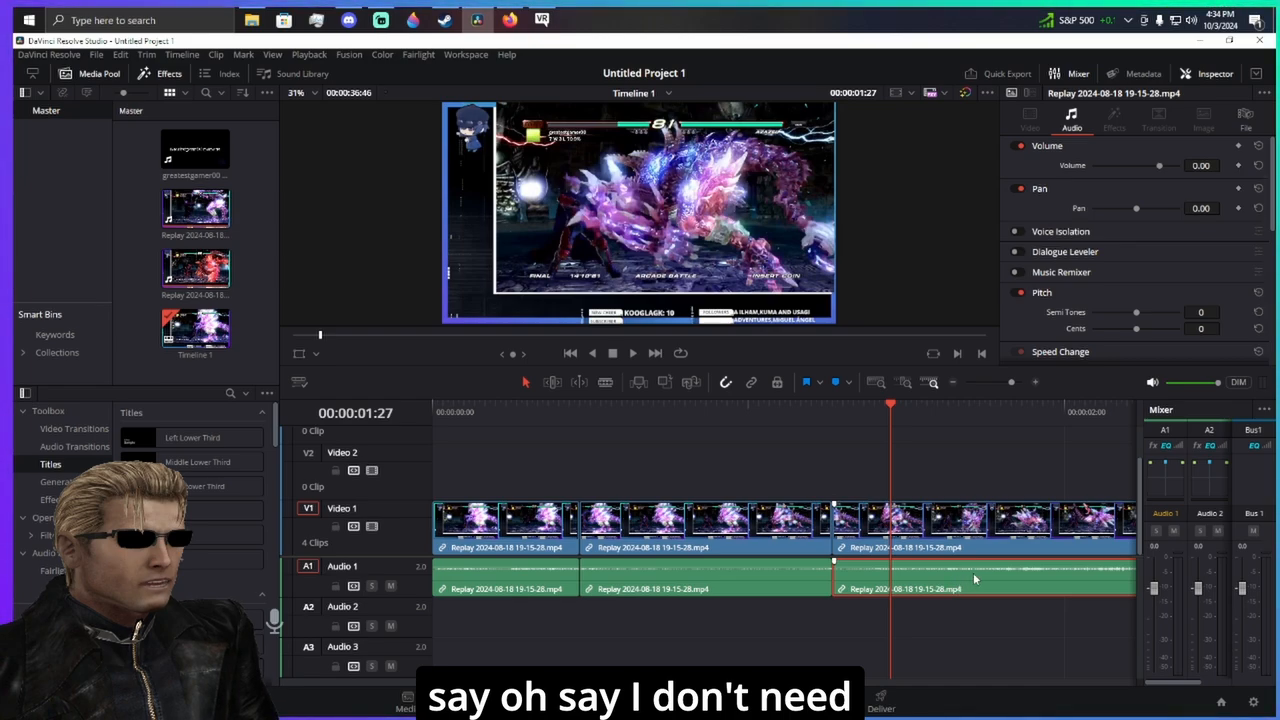
pyautogui.rightClick(975, 589)
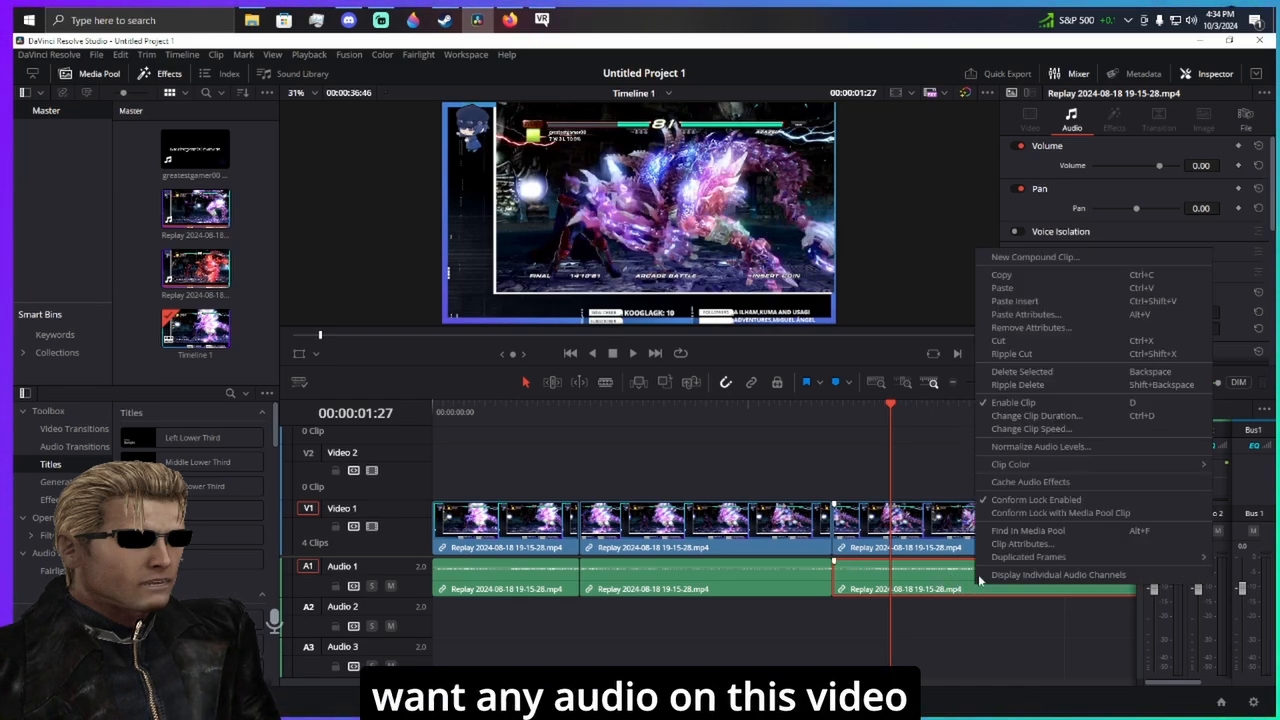
pyautogui.click(1033, 344)
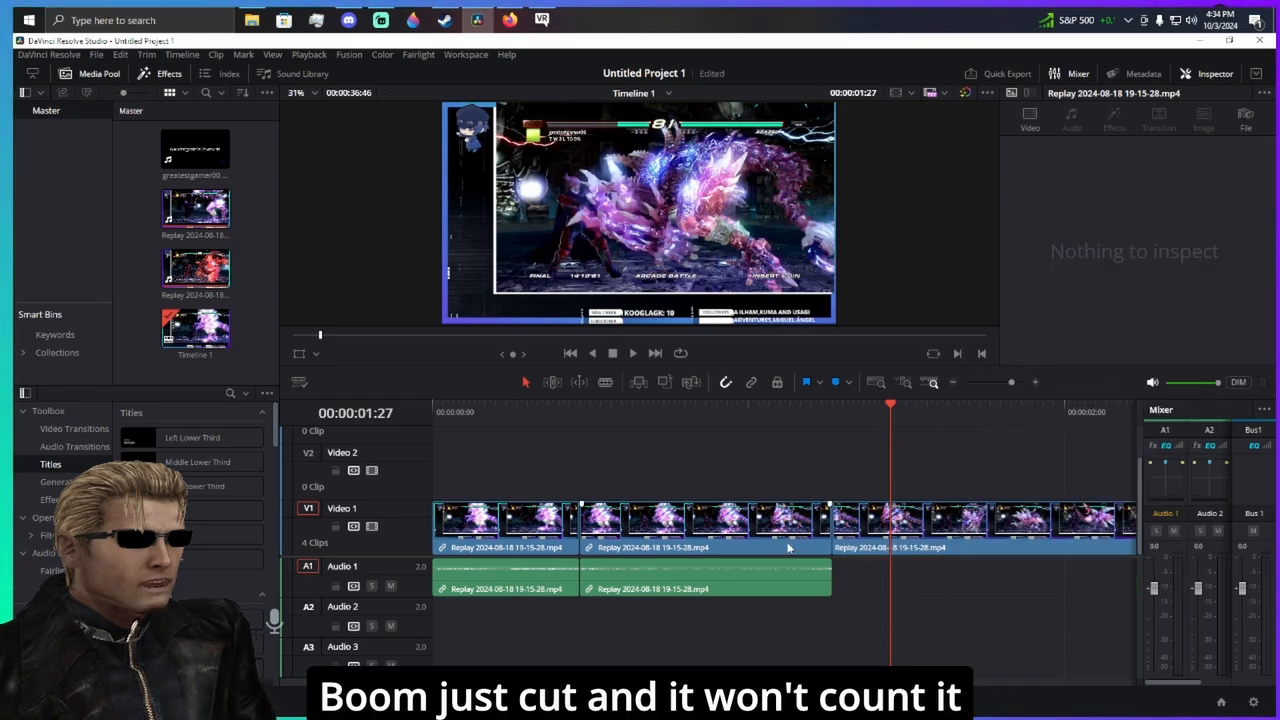
# - Compare selecting the second Video 1 clip with linked selection on and off
pyautogui.click(740, 543)
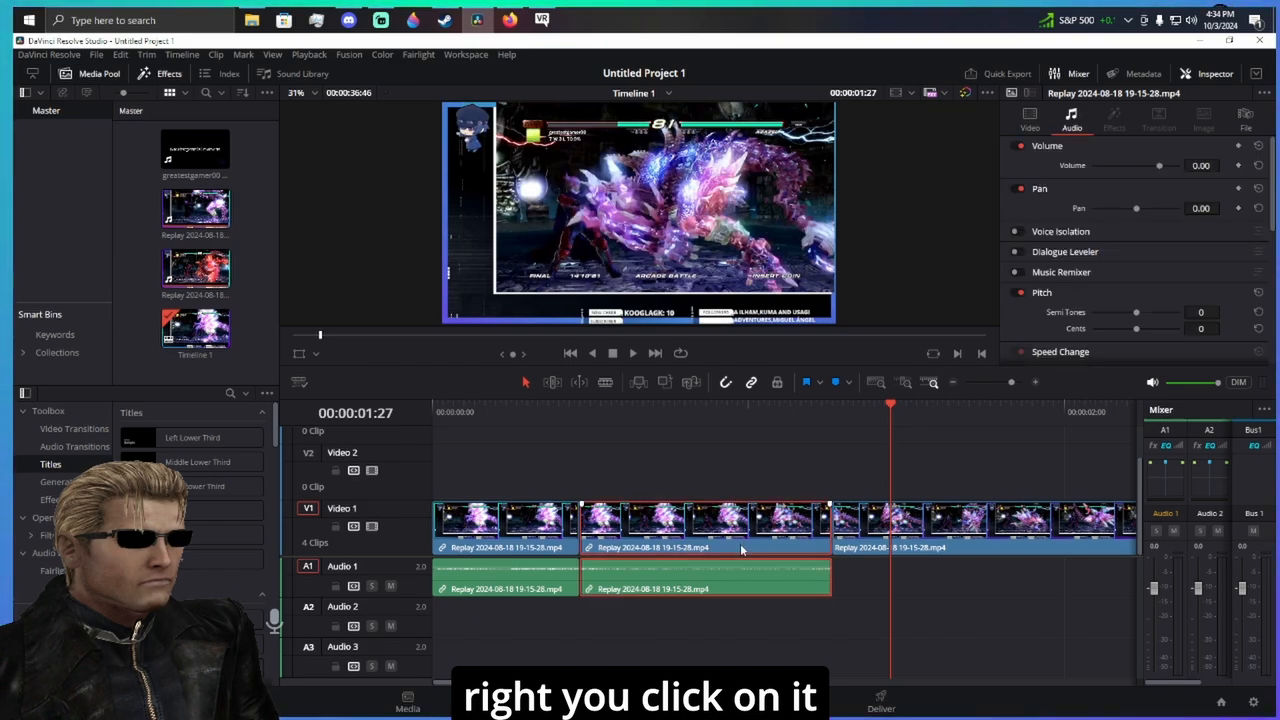
pyautogui.click(769, 492)
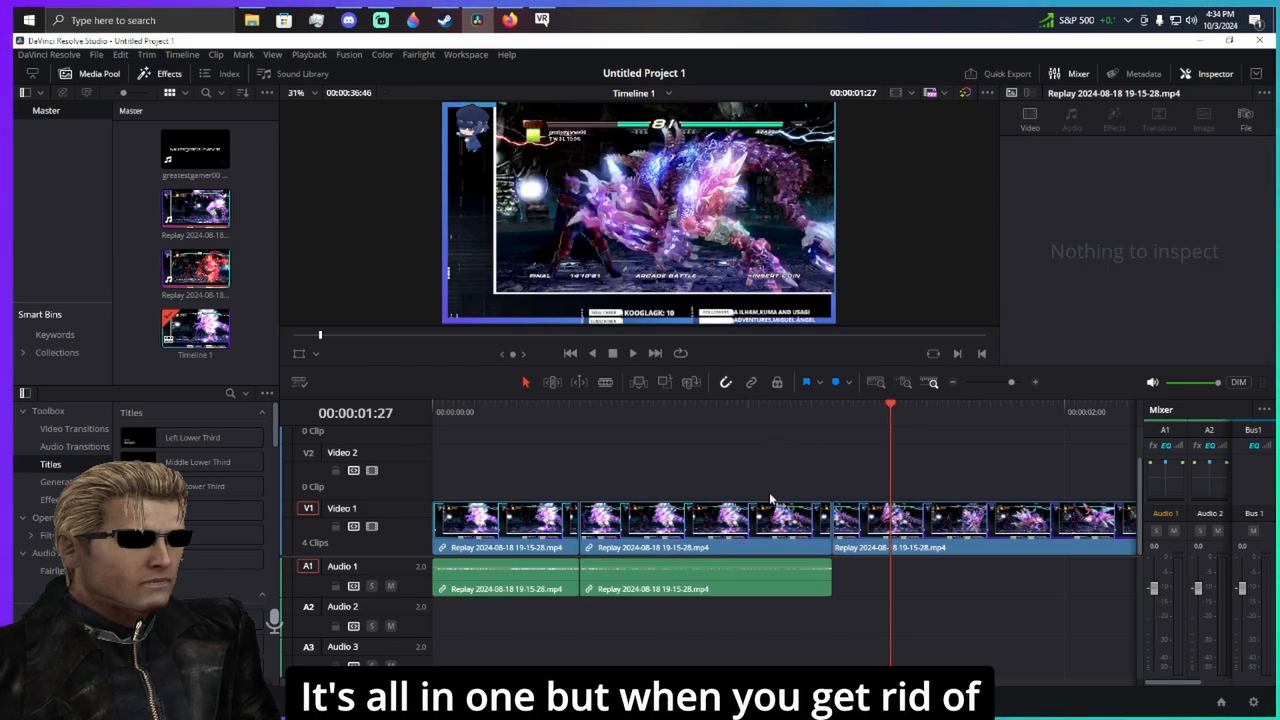
pyautogui.click(748, 543)
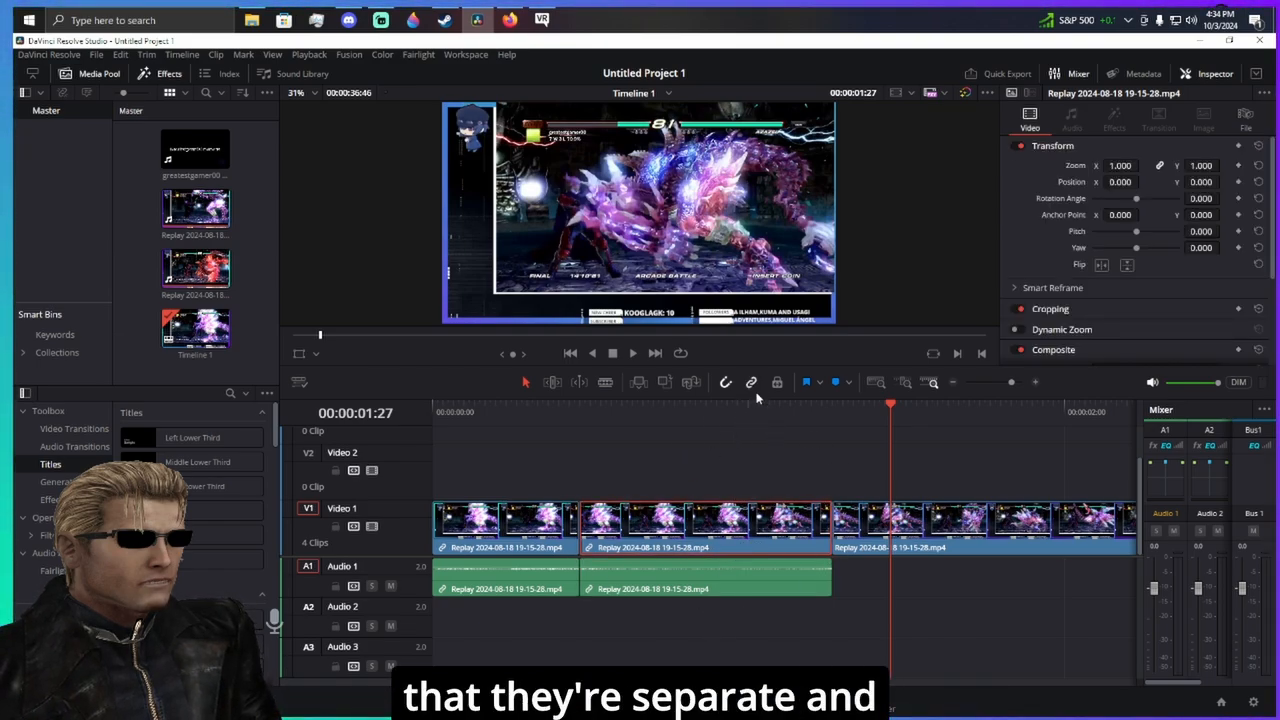
# - Split the second clip's audio at 00:00:00:51 and just past 00:00:01:00, and cut the middle audio piece
pyautogui.click(700, 410)
pyautogui.click(1035, 382)
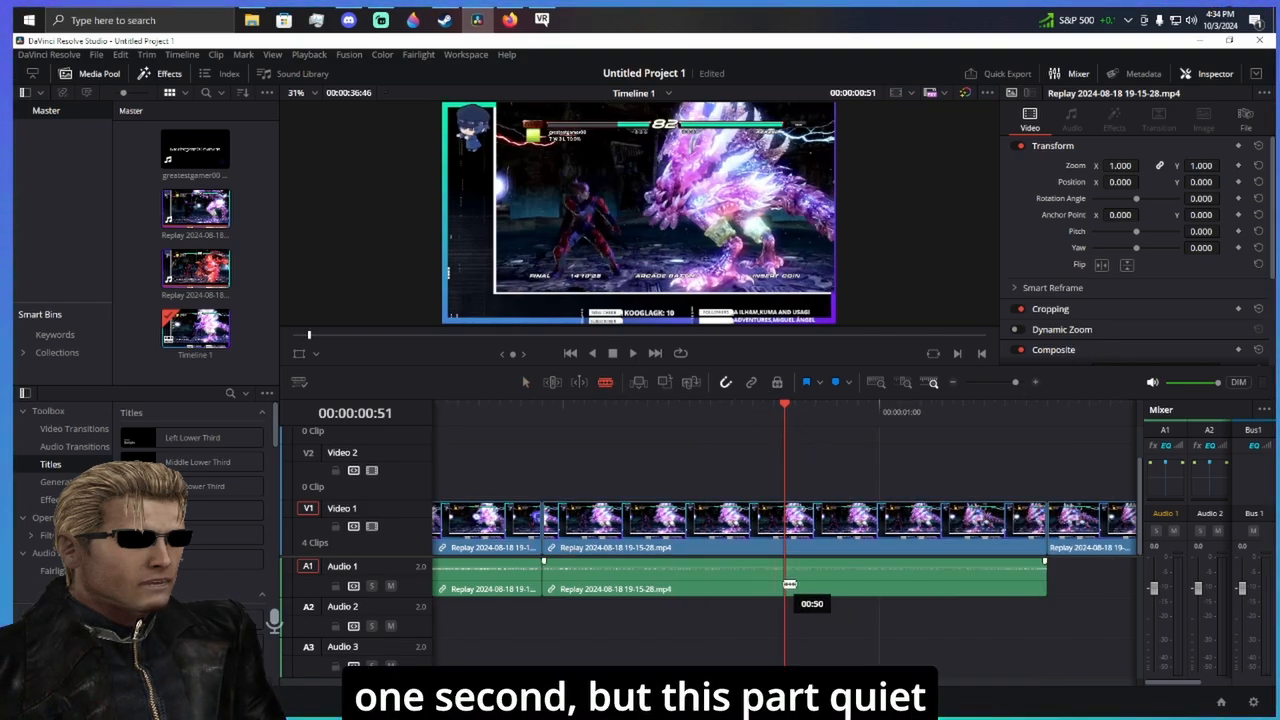
pyautogui.click(791, 585)
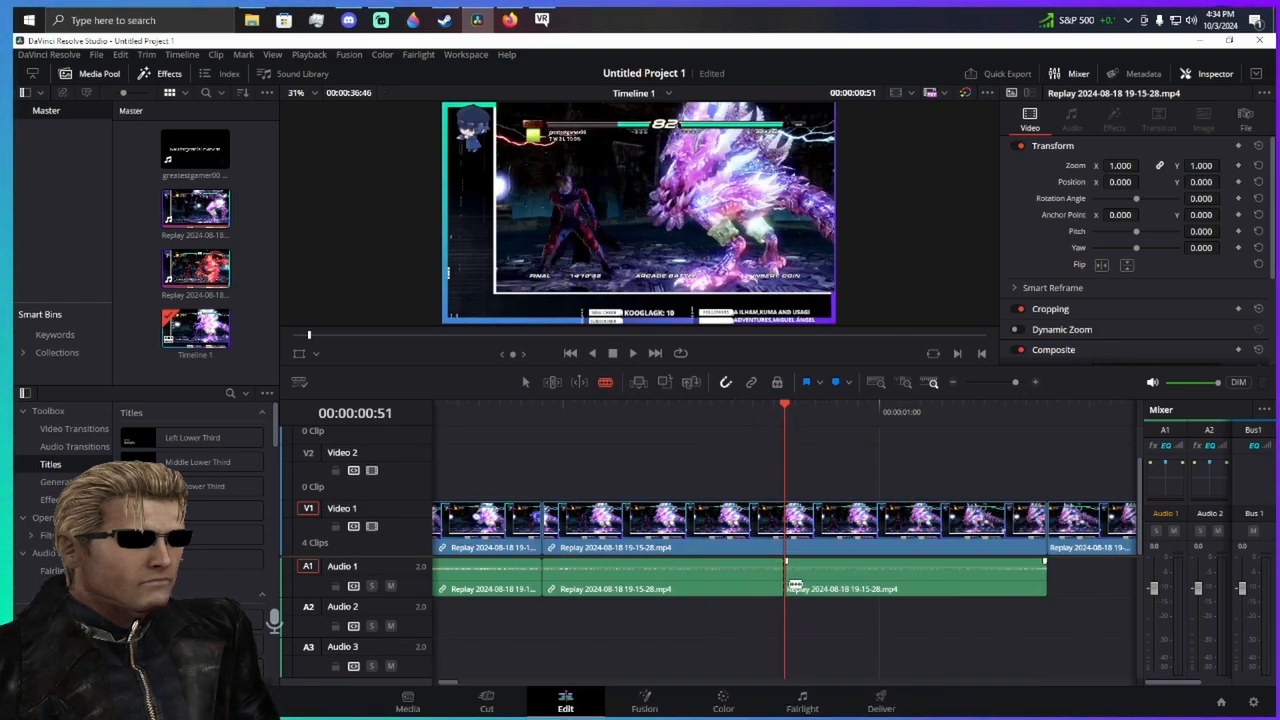
pyautogui.rightClick(879, 593)
pyautogui.click(905, 258)
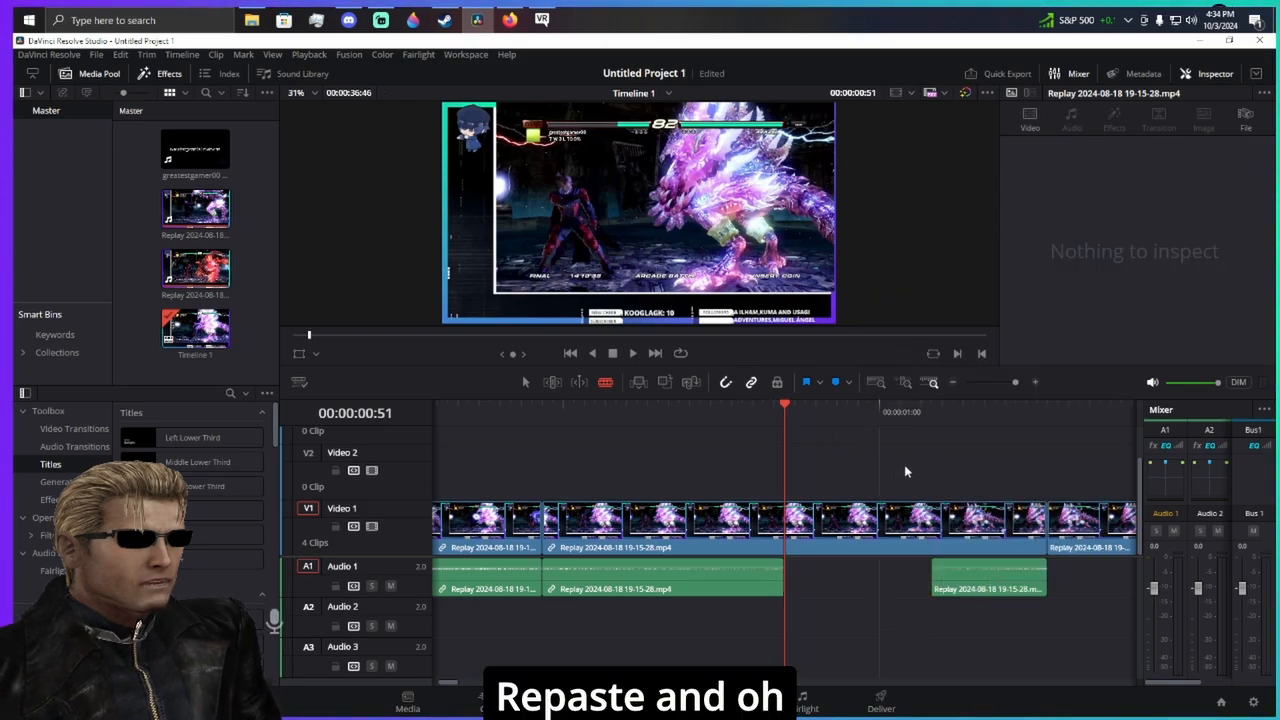
# - Try splitting the second clip's video above the audio gap and undo the split
pyautogui.click(858, 519)
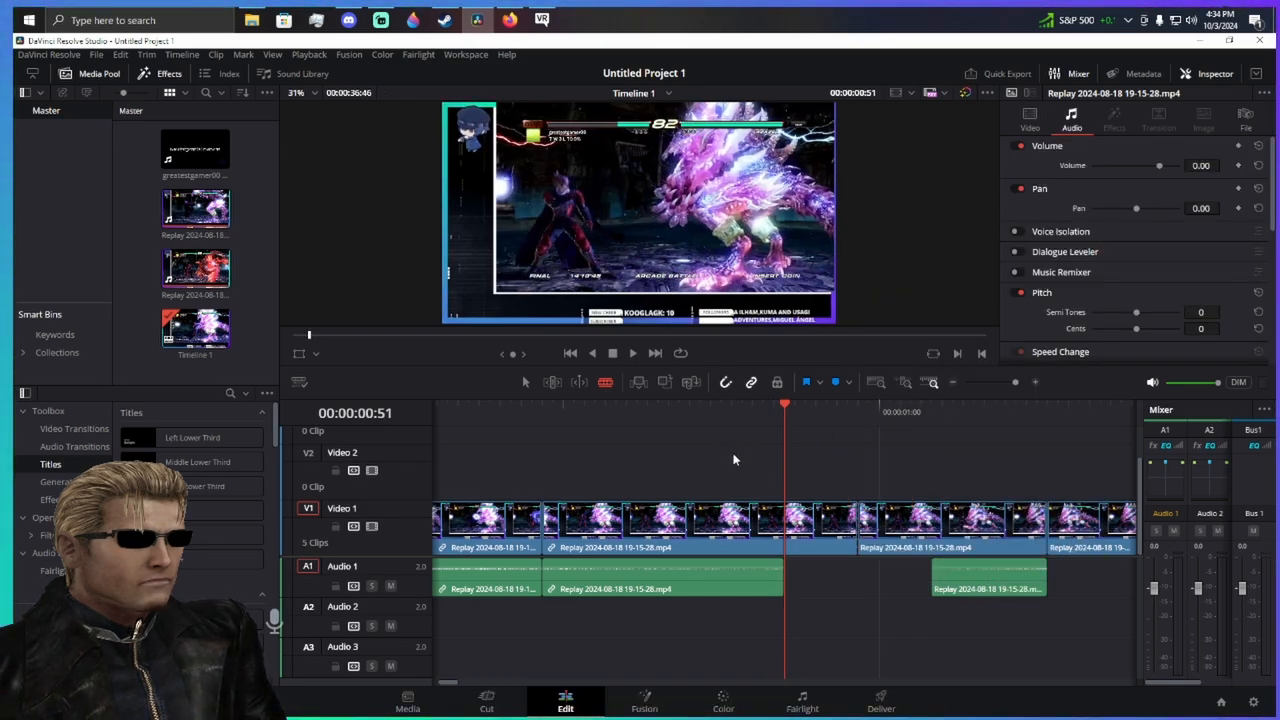
pyautogui.hotkey('ctrl', 'z')
pyautogui.press('a')
pyautogui.moveTo(880, 519)
pyautogui.mouseDown()
pyautogui.moveTo(842, 511)
pyautogui.moveTo(879, 518)
pyautogui.mouseUp()
pyautogui.click(908, 468)
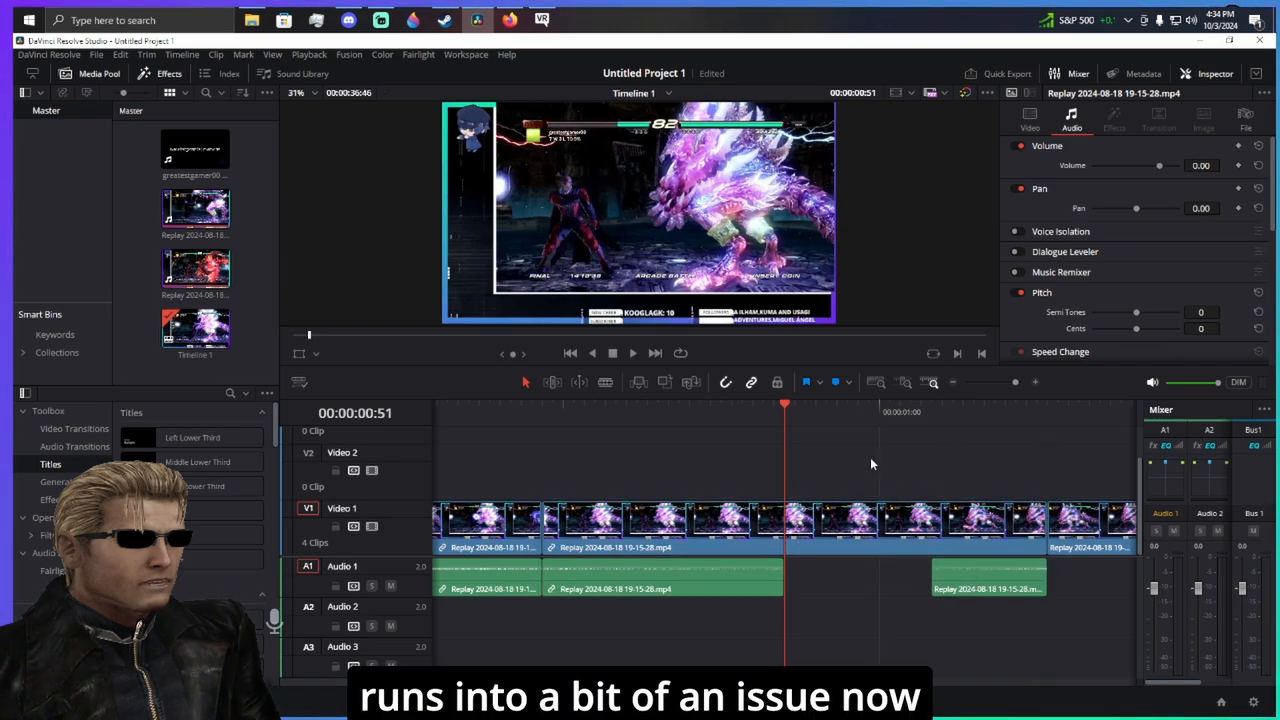
# - Select the second clip's video and both of its audio pieces together and move them slightly earlier
pyautogui.click(905, 520)
pyautogui.moveTo(1008, 637); pyautogui.dragTo(938, 547)
pyautogui.rightClick(939, 549)
pyautogui.click(848, 487)
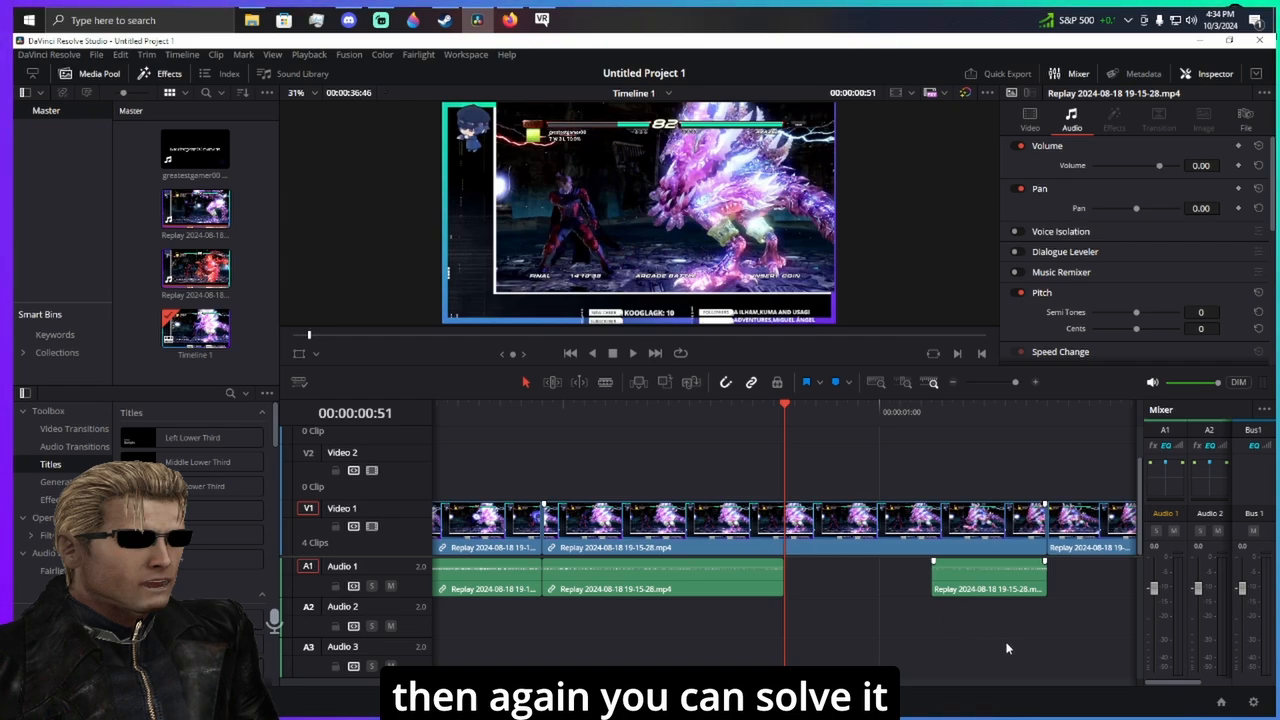
pyautogui.moveTo(1014, 633); pyautogui.dragTo(836, 545)
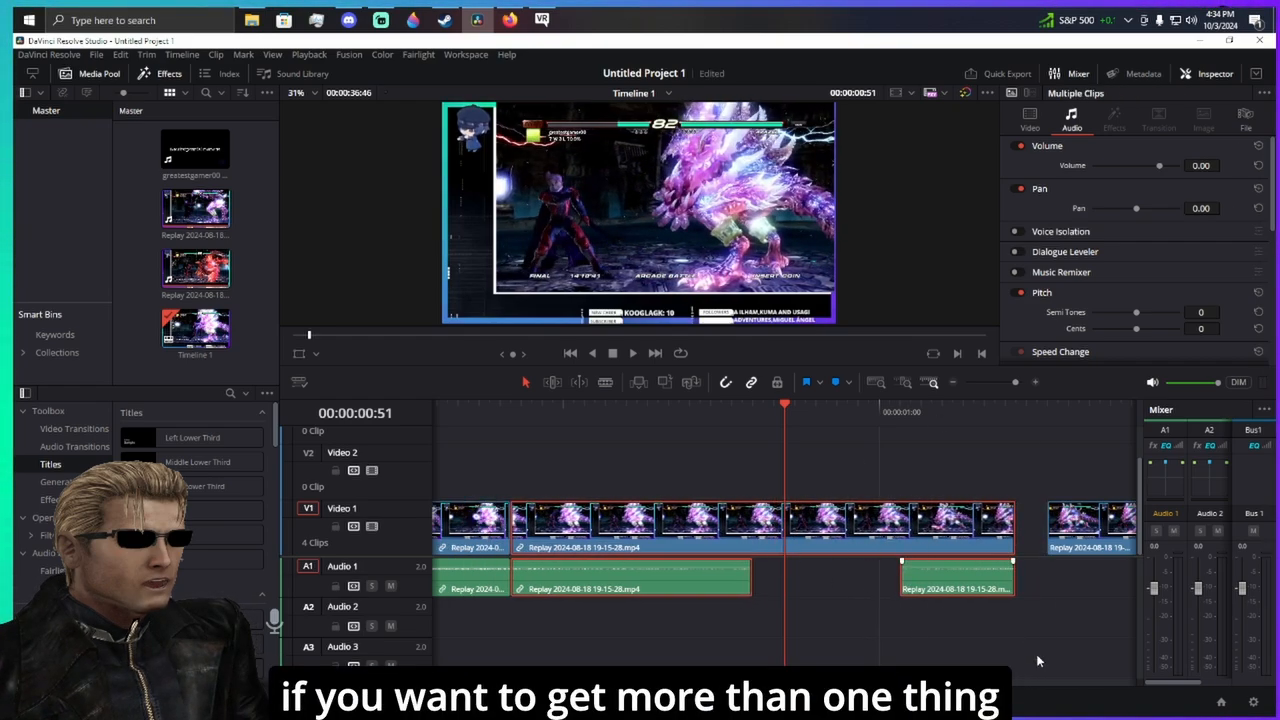
# - Select the clips across the whole timeline together and try moving them as a group
pyautogui.click(956, 382)
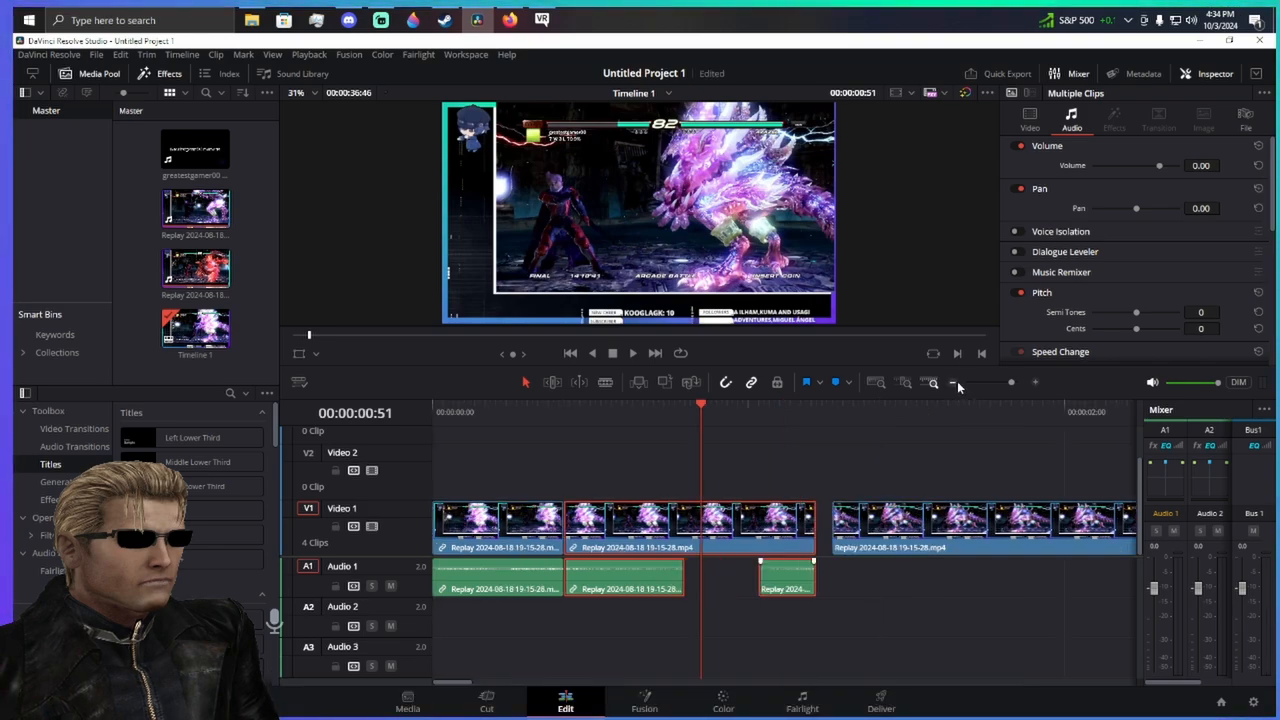
pyautogui.click(956, 382)
pyautogui.click(956, 382)
pyautogui.click(956, 382)
pyautogui.click(956, 382)
pyautogui.click(956, 382)
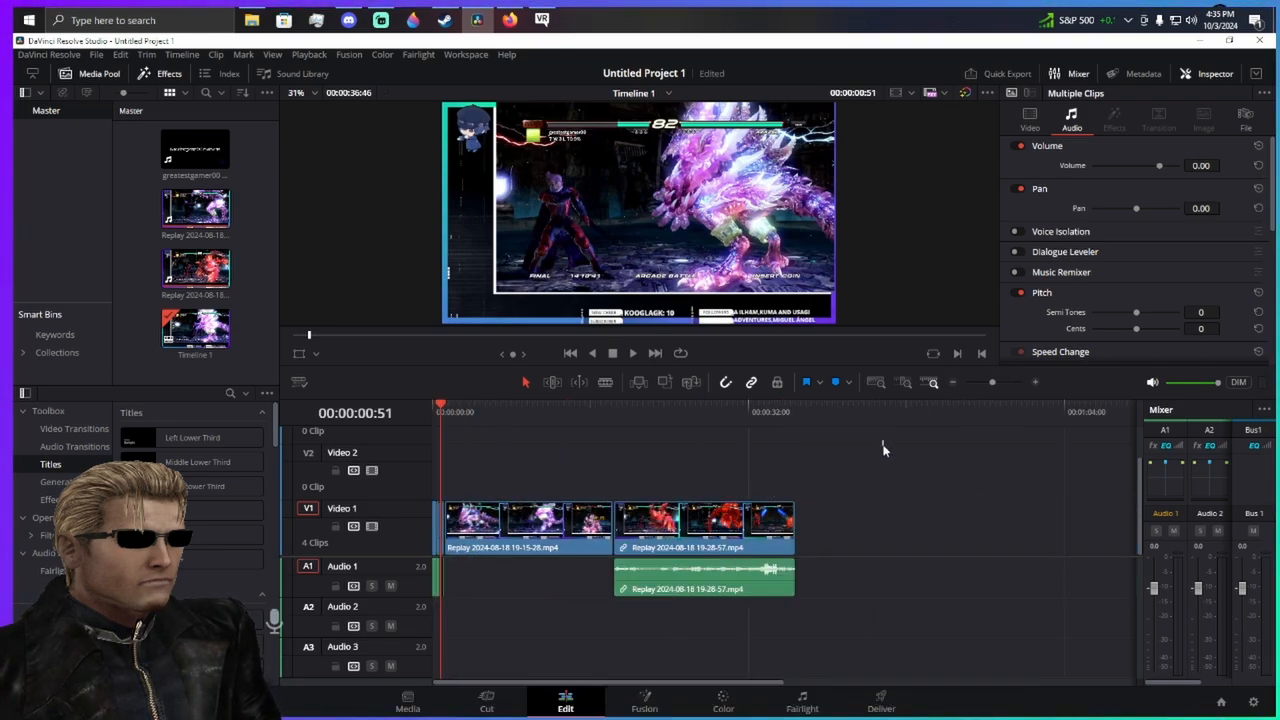
pyautogui.moveTo(874, 480); pyautogui.dragTo(348, 622)
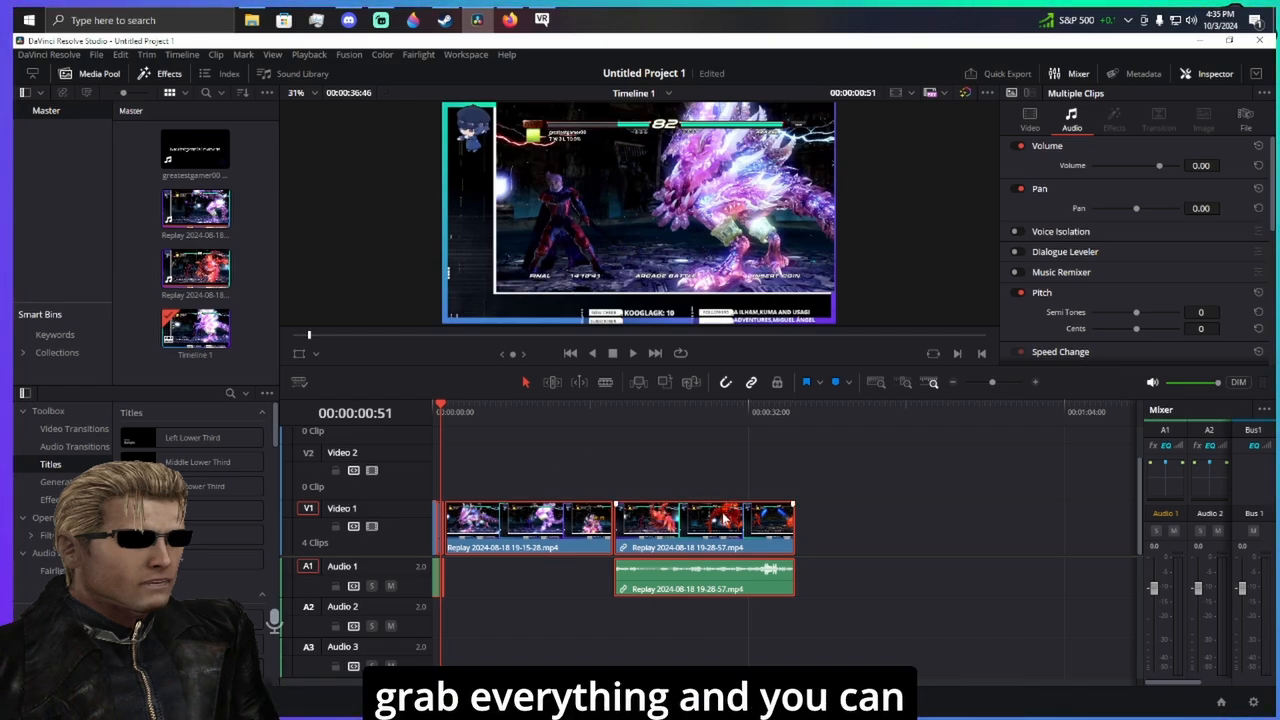
pyautogui.moveTo(712, 530); pyautogui.dragTo(602, 535)
# - Examine the Toolbox effects and the editing commands offered for the empty track and the third Video 1 clip
pyautogui.click(1034, 381)
pyautogui.click(1034, 381)
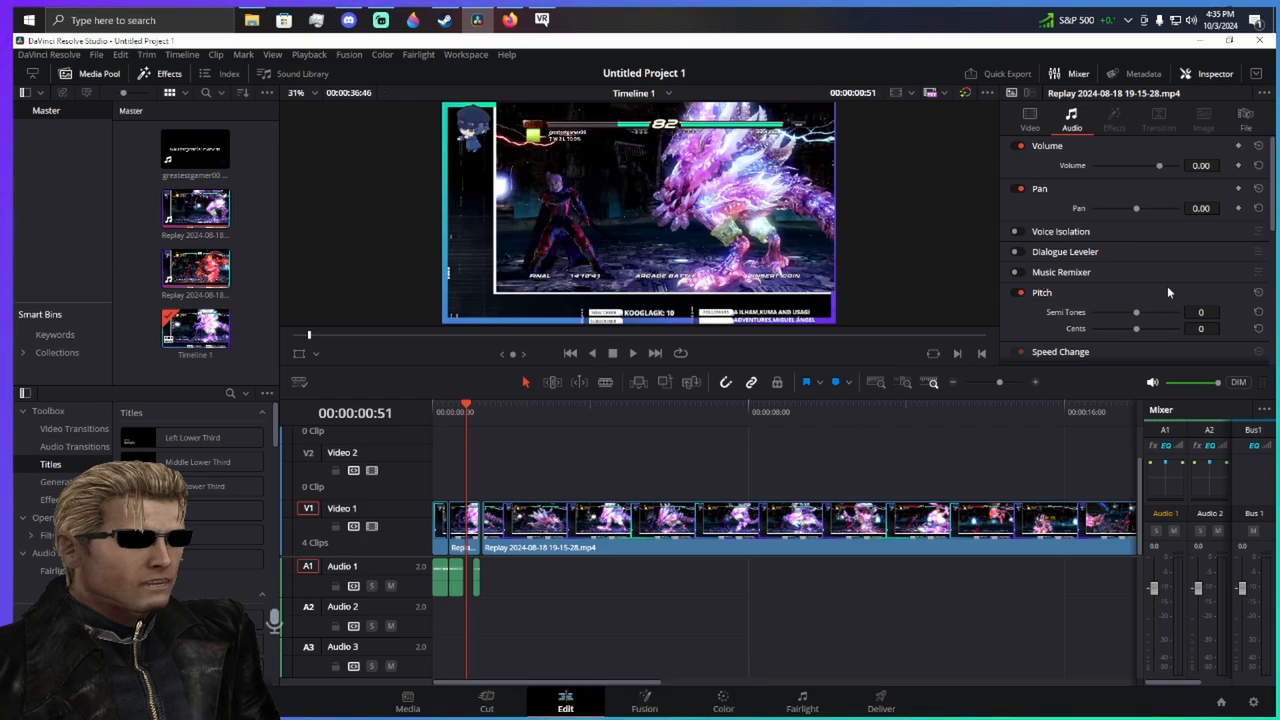
pyautogui.click(28, 412)
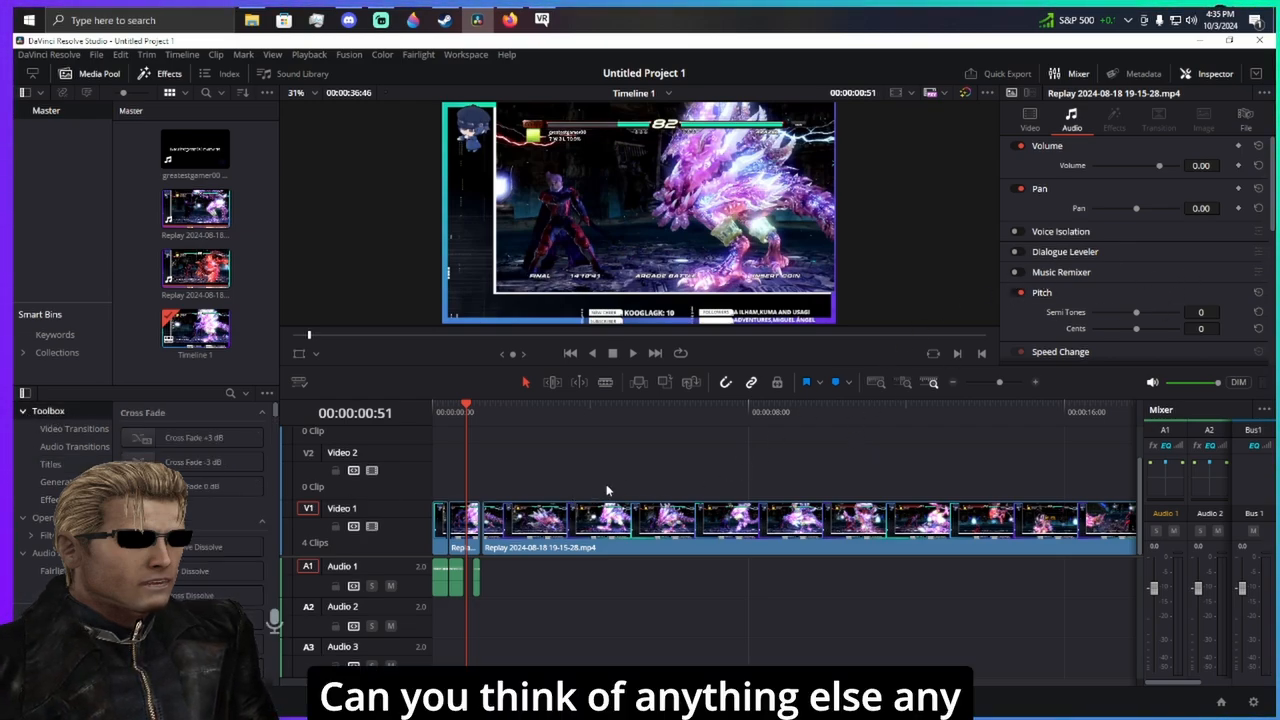
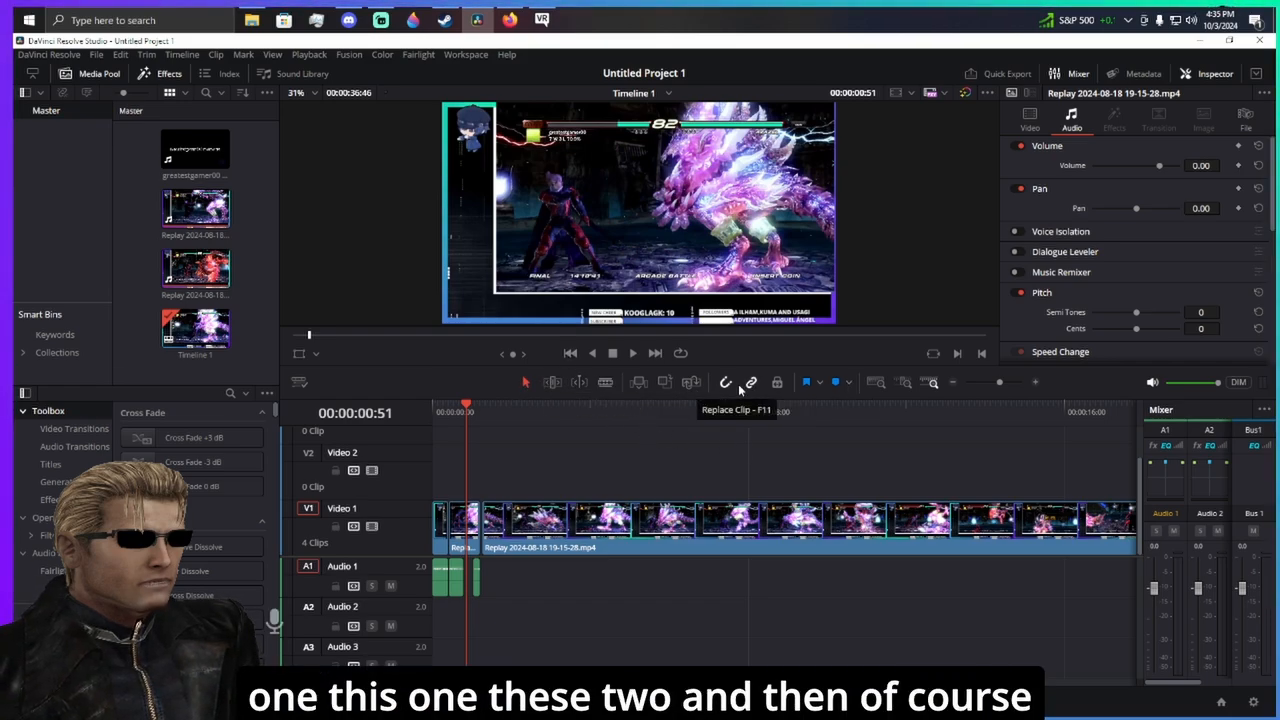
pyautogui.rightClick(784, 476)
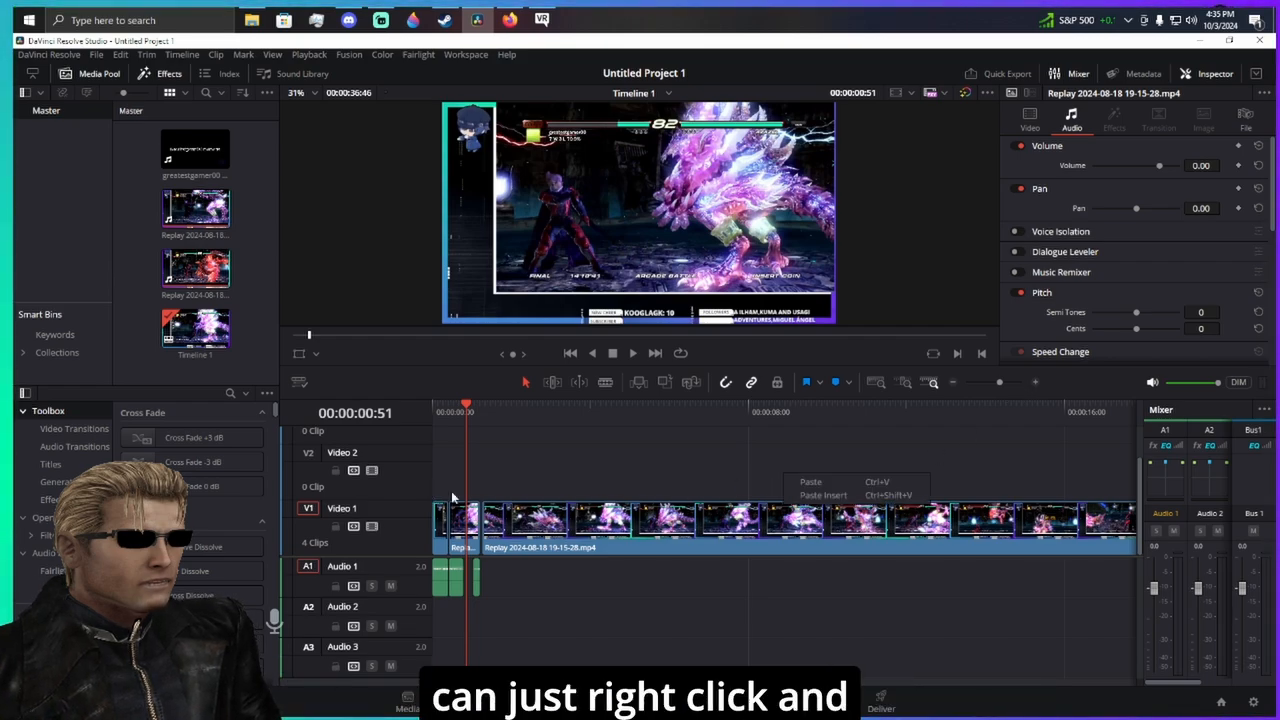
pyautogui.click(556, 522)
pyautogui.rightClick(557, 520)
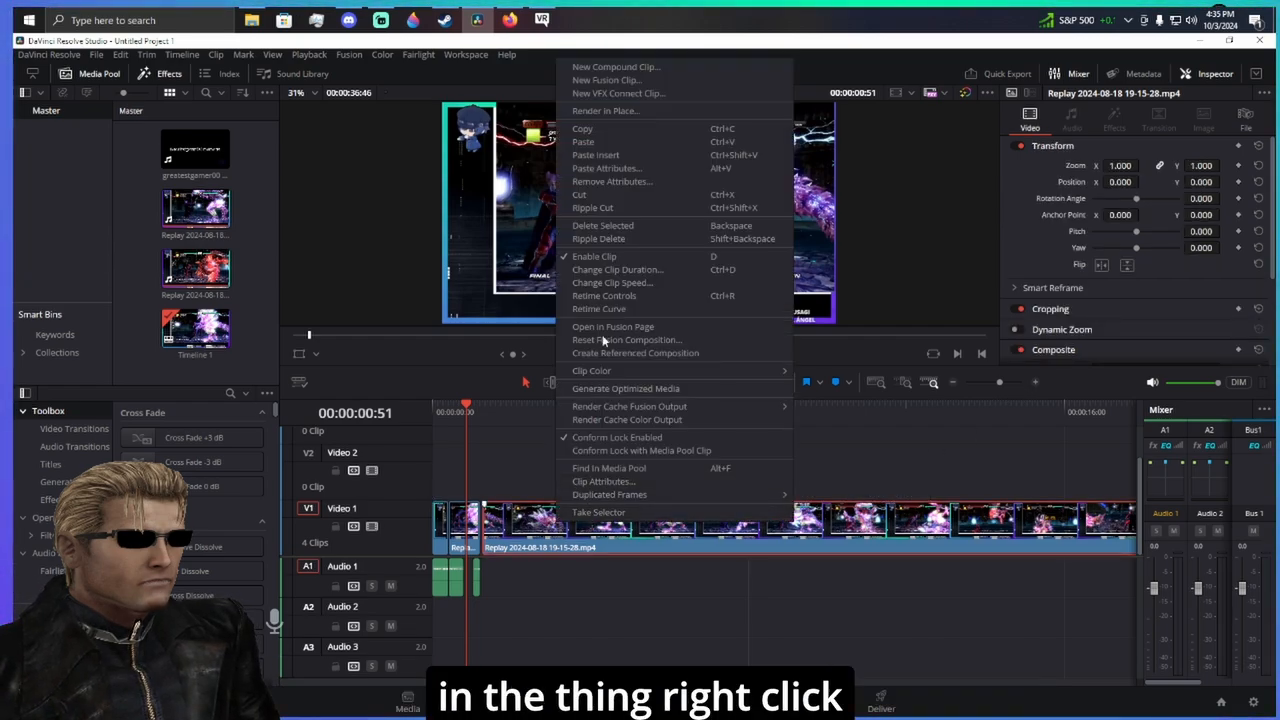
pyautogui.click(820, 460)
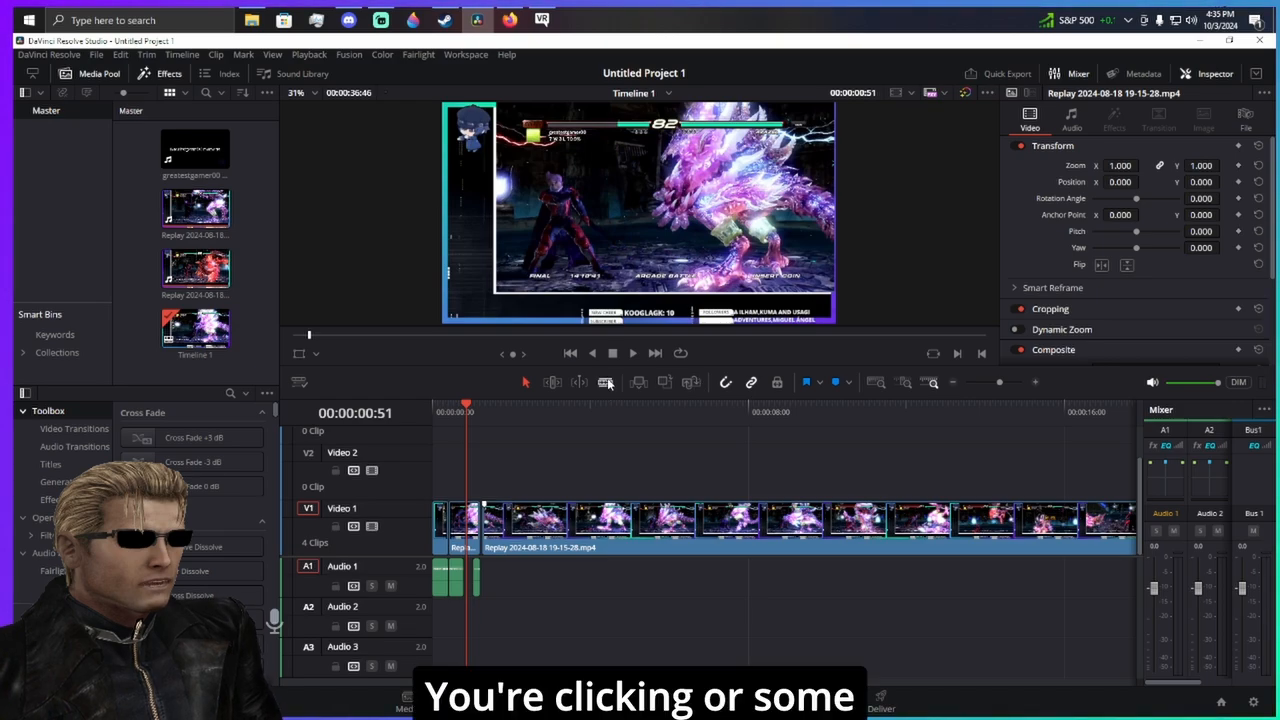
# - Split the third Video 1 clip at about 3.5 and 5 seconds and open the command list for the middle piece
pyautogui.click(606, 383)
pyautogui.click(631, 523)
pyautogui.click(572, 523)
pyautogui.rightClick(602, 528)
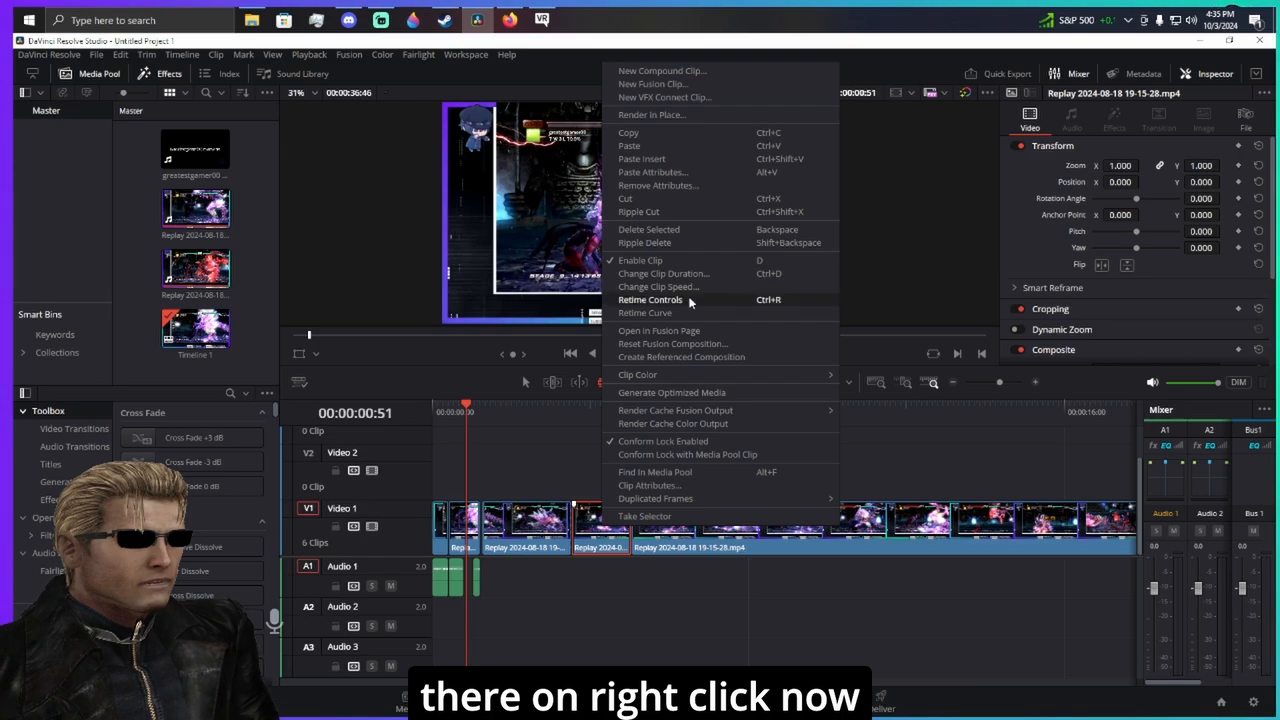
# - Zoom in on the opening clips and play the timeline from the start to review the video and audio gaps
pyautogui.click(1035, 382)
pyautogui.click(1035, 382)
pyautogui.click(1035, 382)
pyautogui.click(1035, 382)
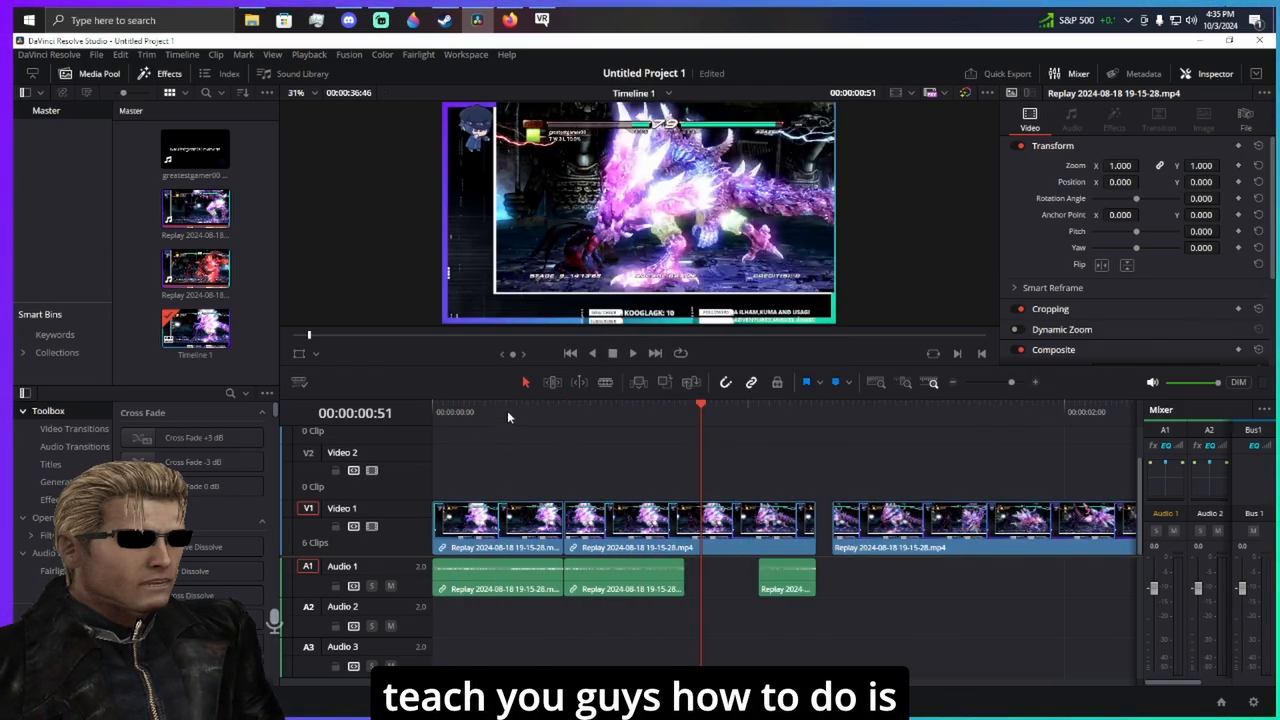
pyautogui.press('Home')
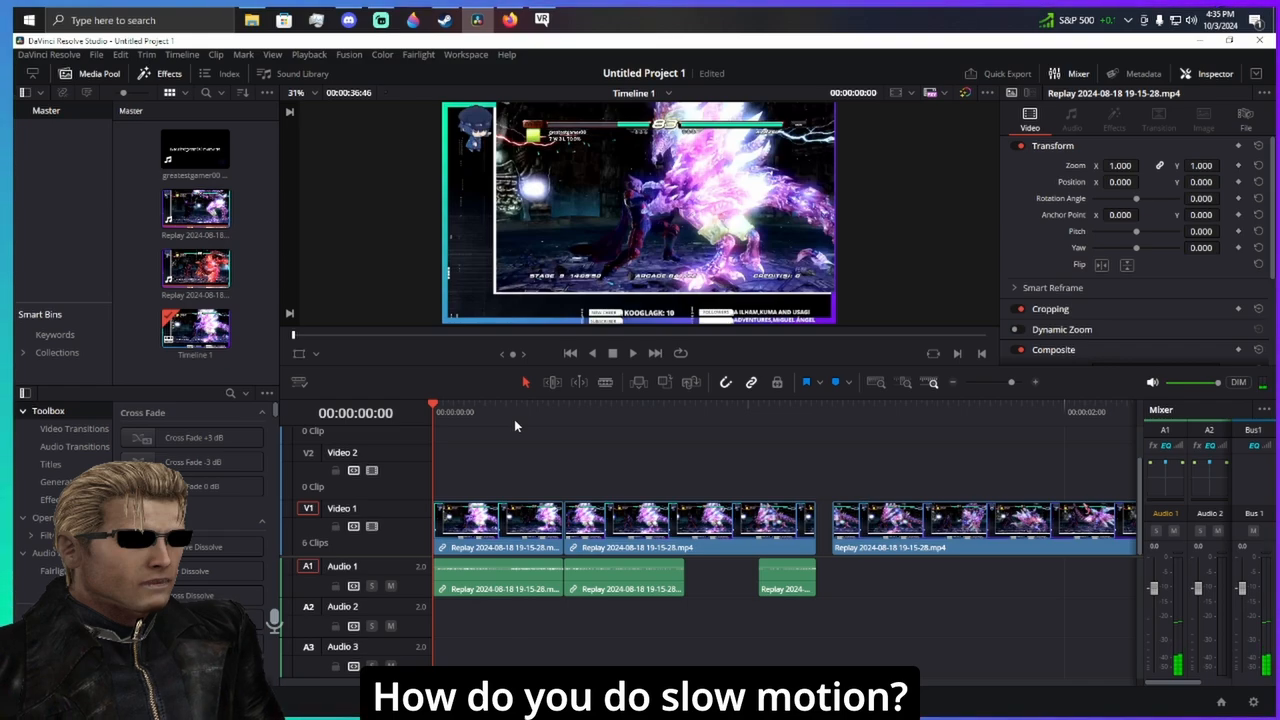
pyautogui.press('space')
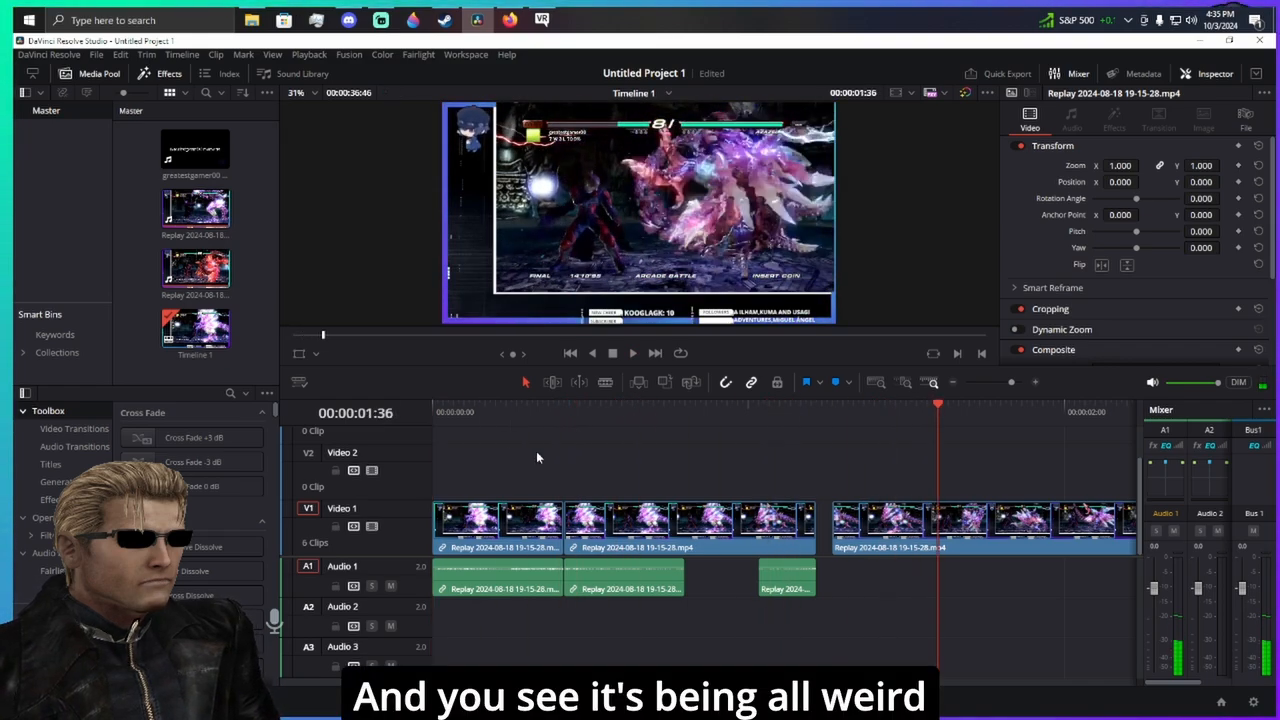
# - Select the pieces of the 19-15-28 replay after the opening clip, with their audio fragments, and ripple-cut them
pyautogui.click(487, 408)
pyautogui.click(951, 383)
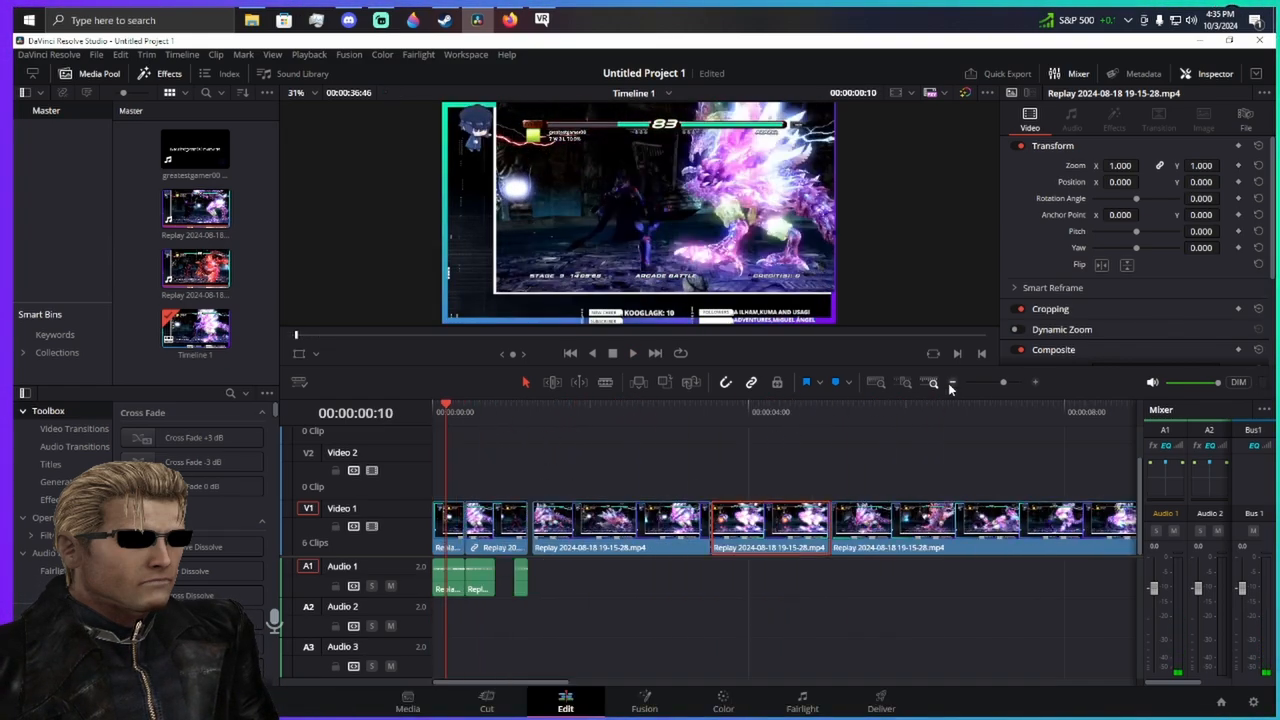
pyautogui.click(948, 383)
pyautogui.click(952, 382)
pyautogui.click(952, 382)
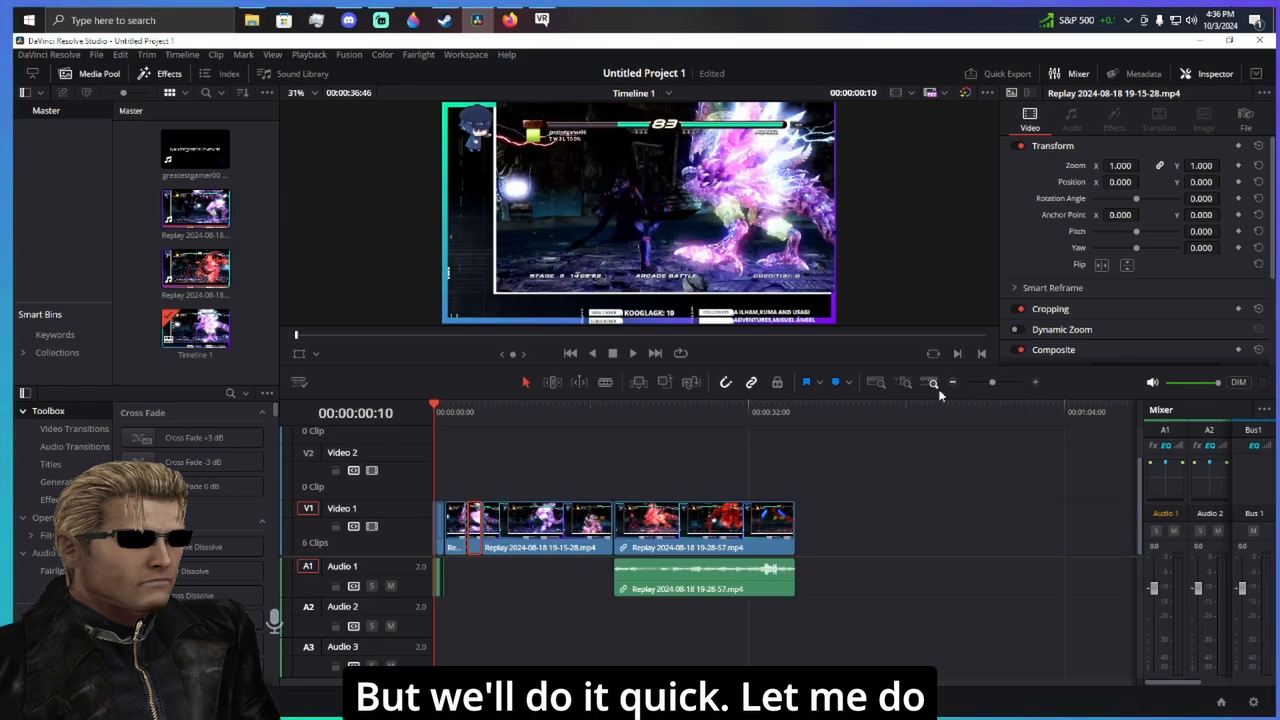
pyautogui.moveTo(463, 579); pyautogui.dragTo(444, 605)
pyautogui.click(603, 475)
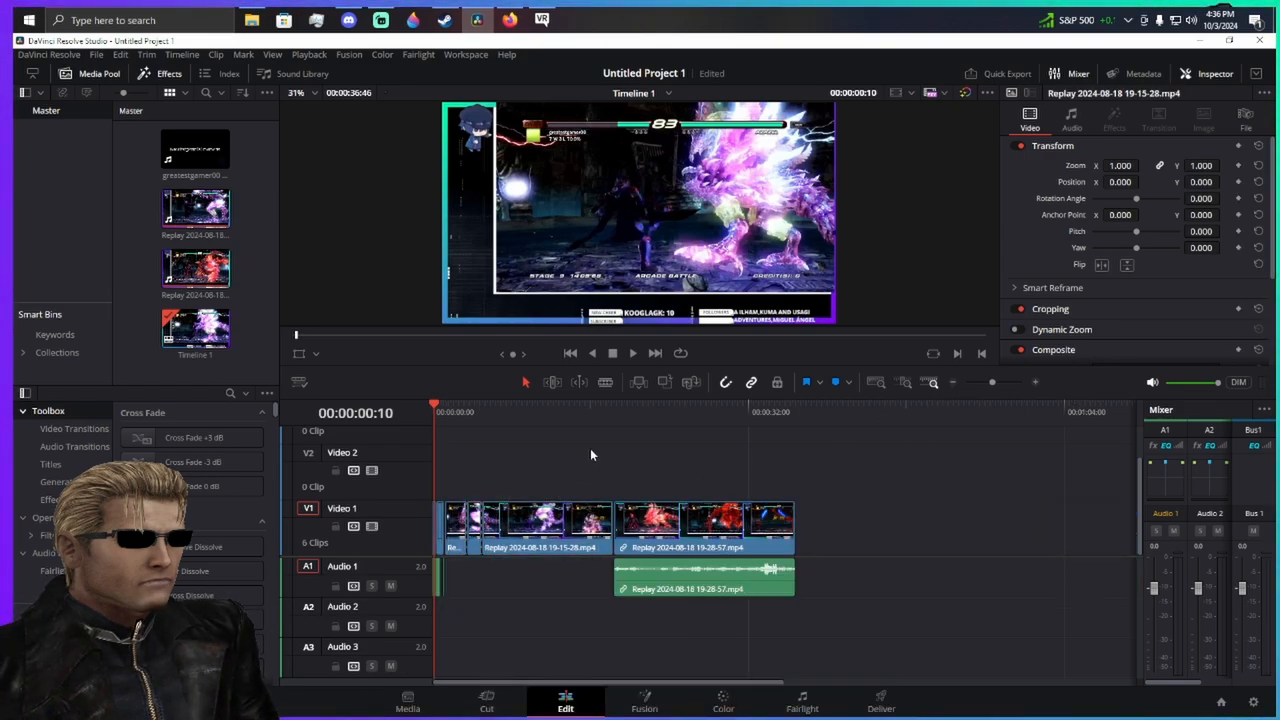
pyautogui.click(443, 418)
pyautogui.click(1036, 382)
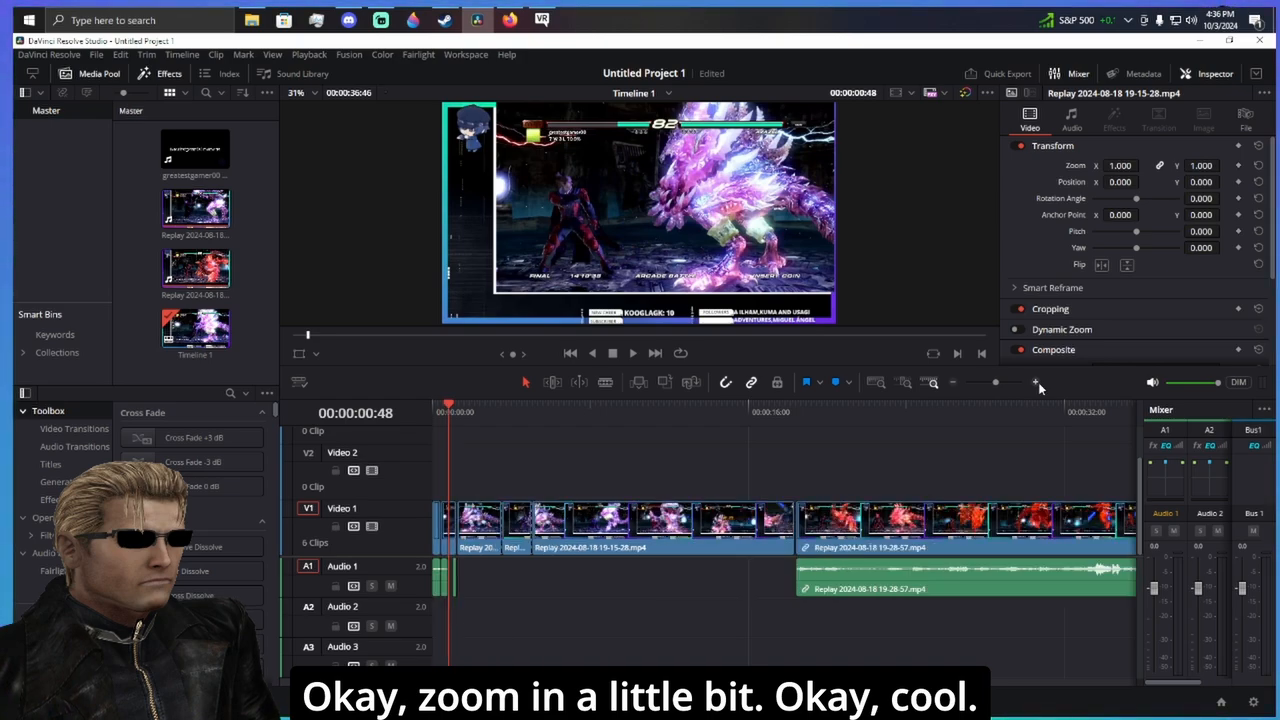
pyautogui.click(1036, 382)
pyautogui.moveTo(1038, 452); pyautogui.dragTo(476, 618)
pyautogui.rightClick(757, 520)
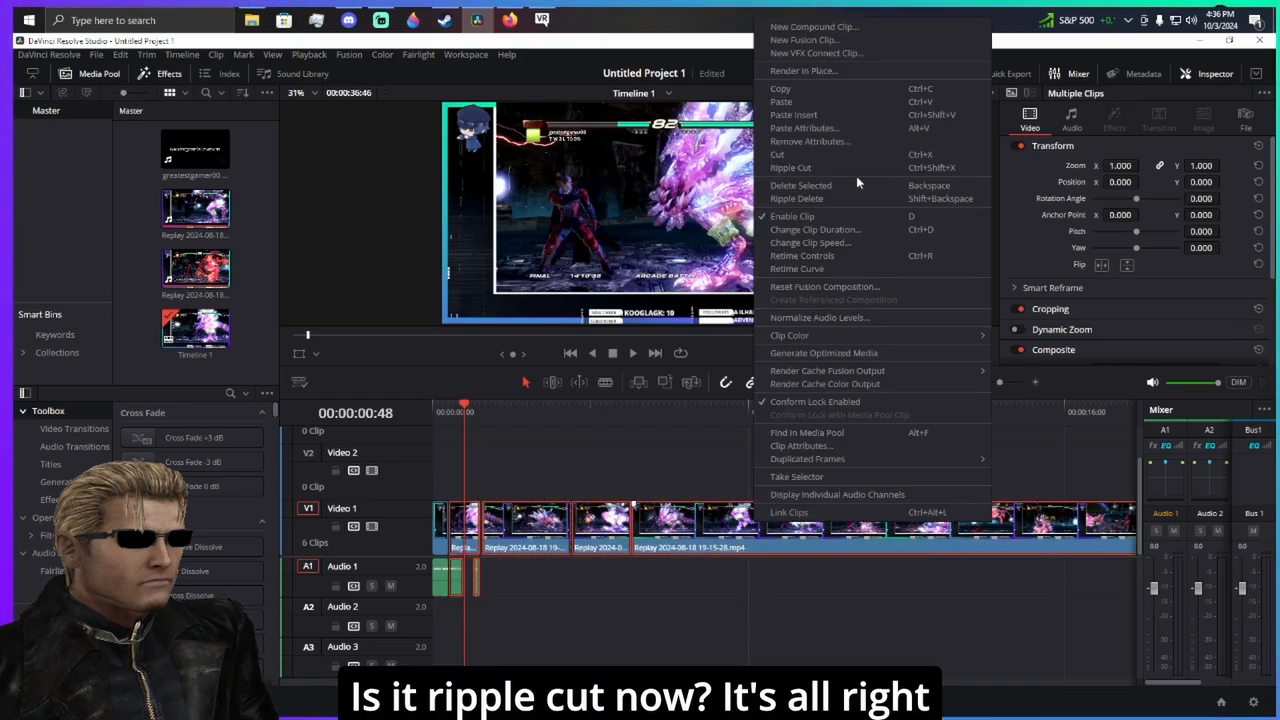
pyautogui.click(845, 167)
# - Move the second replay clip against the opening clip's end to close the gap, and play the timeline from the start
pyautogui.moveTo(449, 411); pyautogui.dragTo(411, 411)
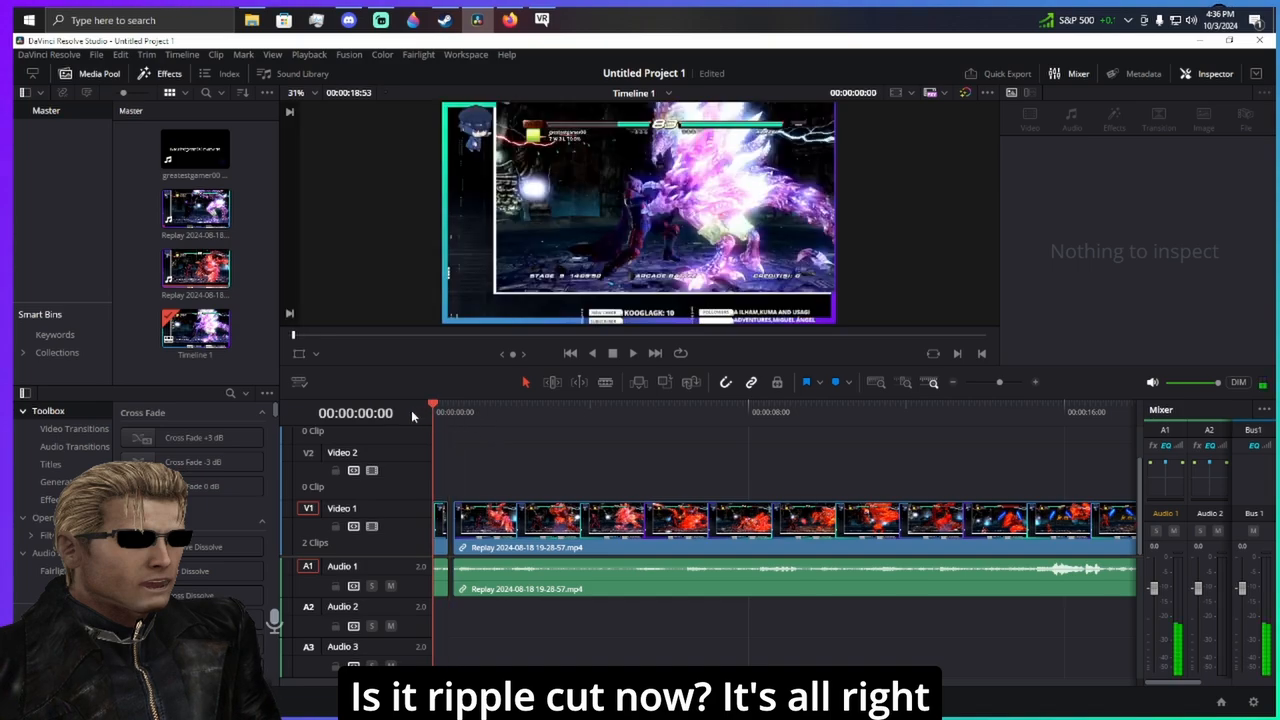
pyautogui.moveTo(598, 543); pyautogui.dragTo(592, 545)
pyautogui.click(1034, 381)
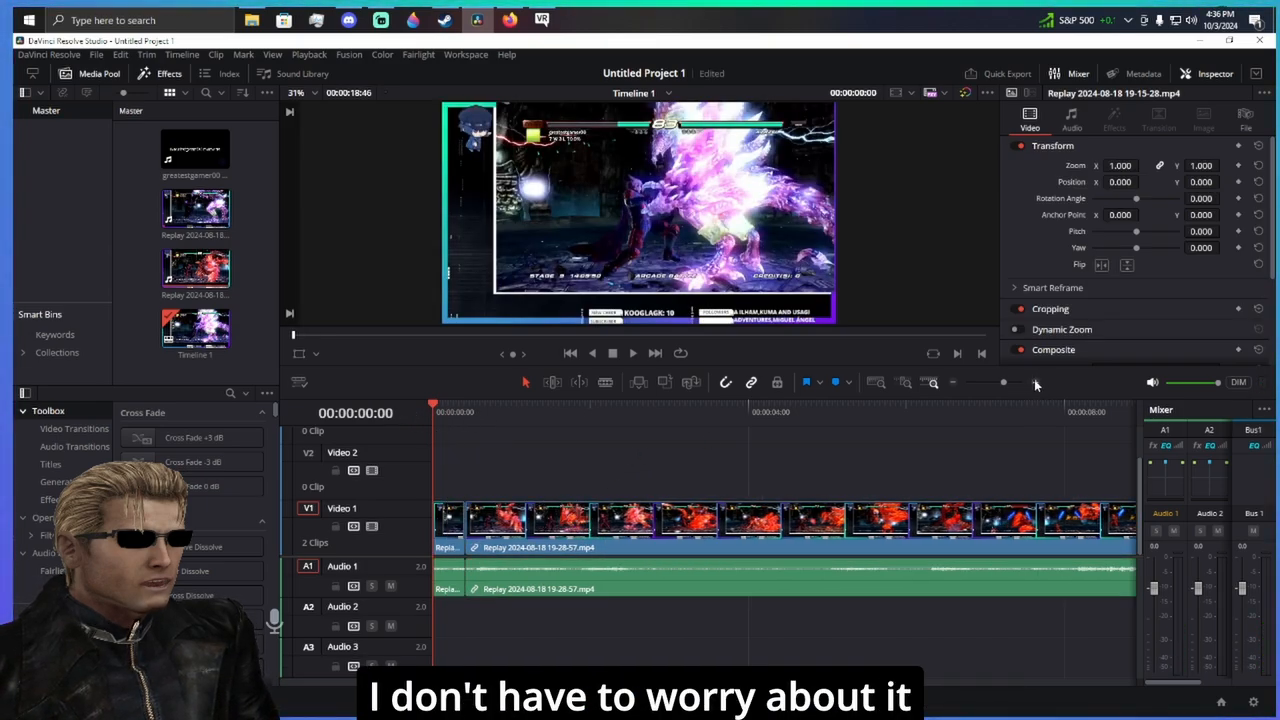
pyautogui.press('space')
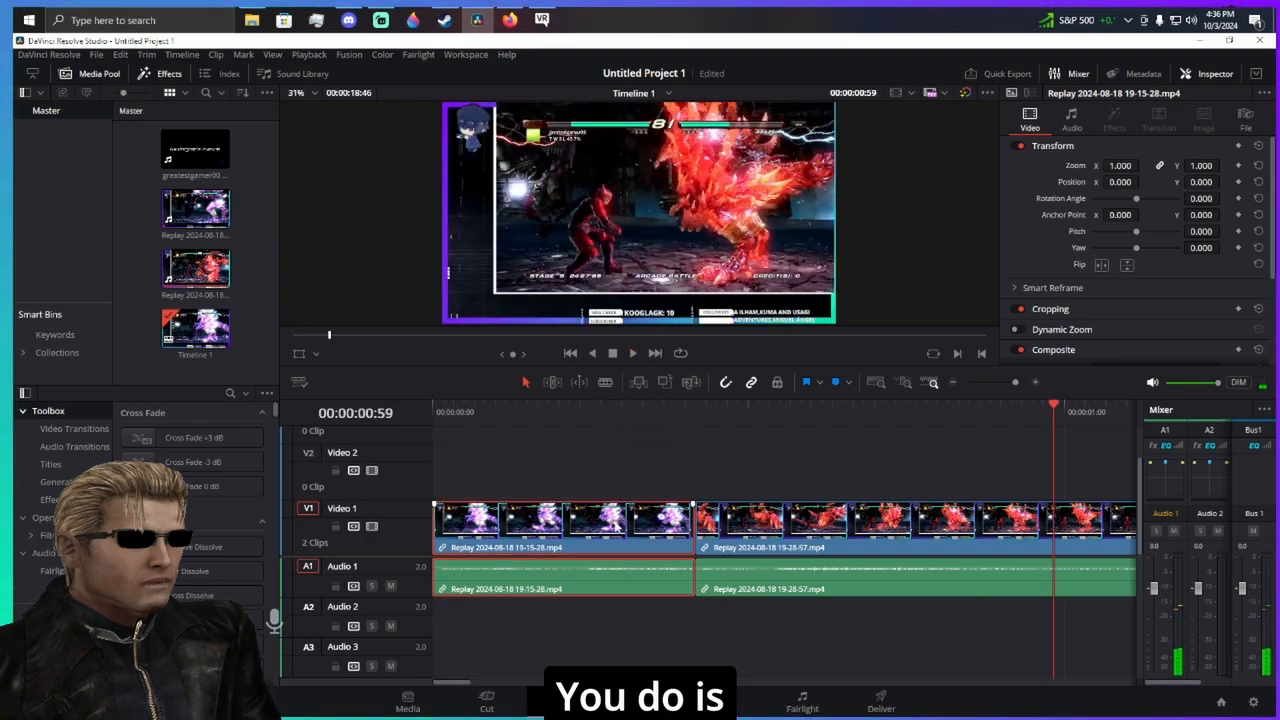
# - Set the opening clip's speed to 52 %
pyautogui.rightClick(607, 514)
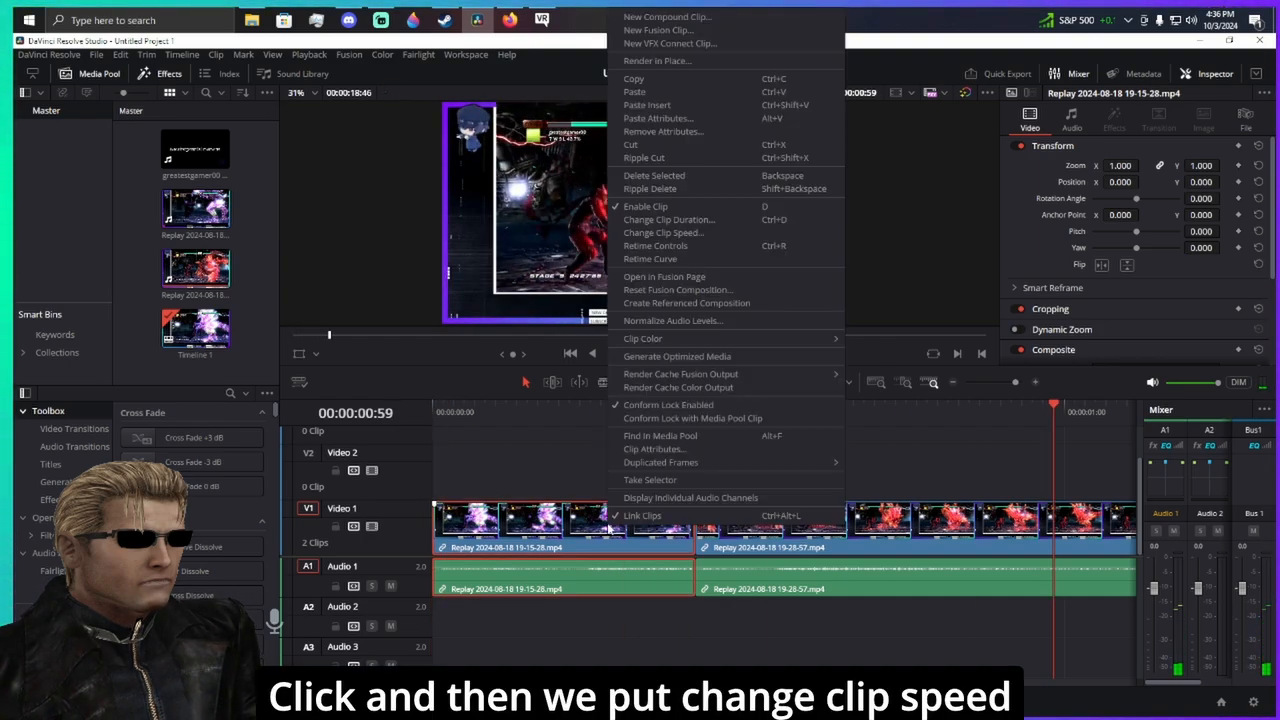
pyautogui.click(700, 232)
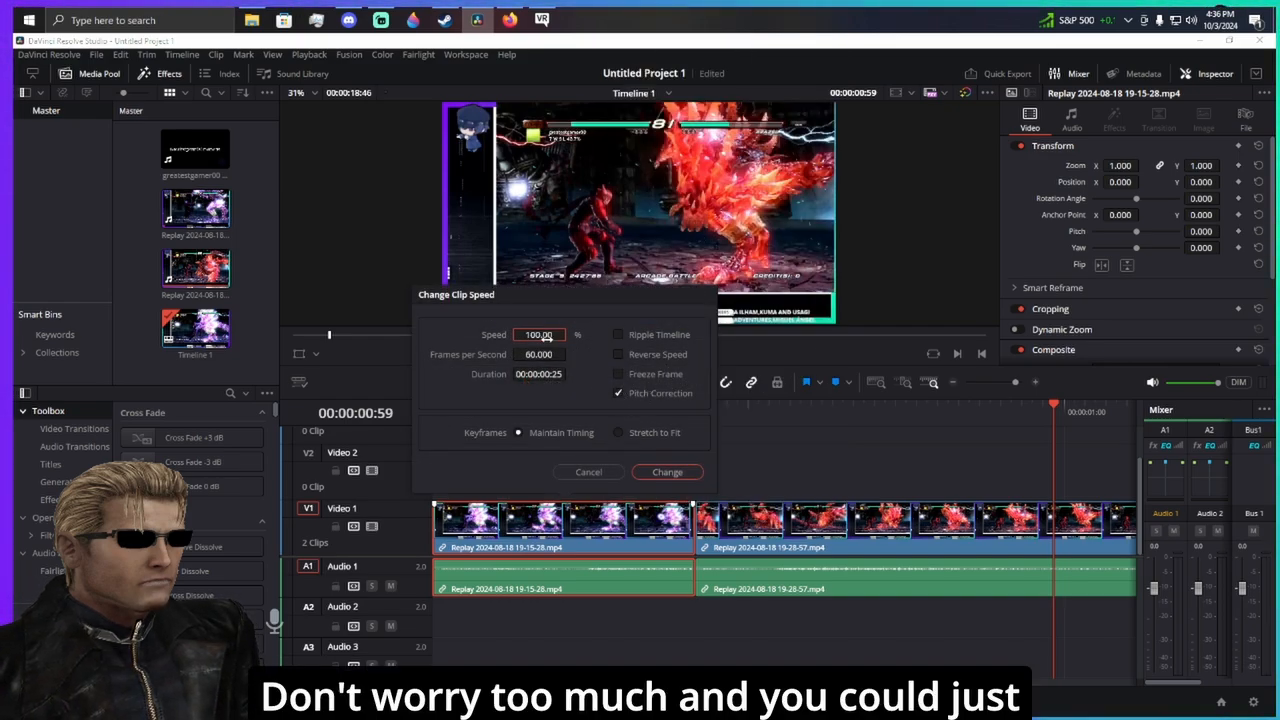
pyautogui.moveTo(539, 334)
pyautogui.mouseDown()
pyautogui.moveTo(556, 334)
pyautogui.moveTo(540, 337)
pyautogui.mouseUp()
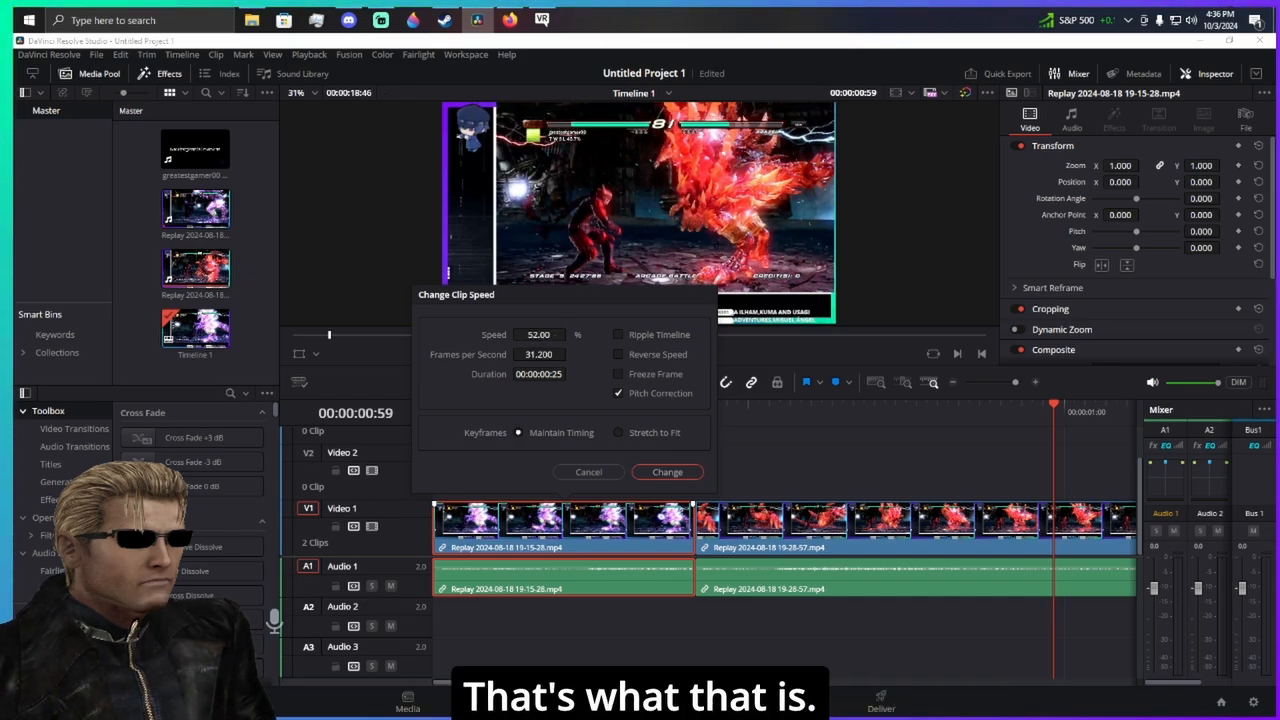
pyautogui.click(681, 471)
# - Play and scrub the opening clip from the start to review its slow motion
pyautogui.click(455, 411)
pyautogui.press('space')
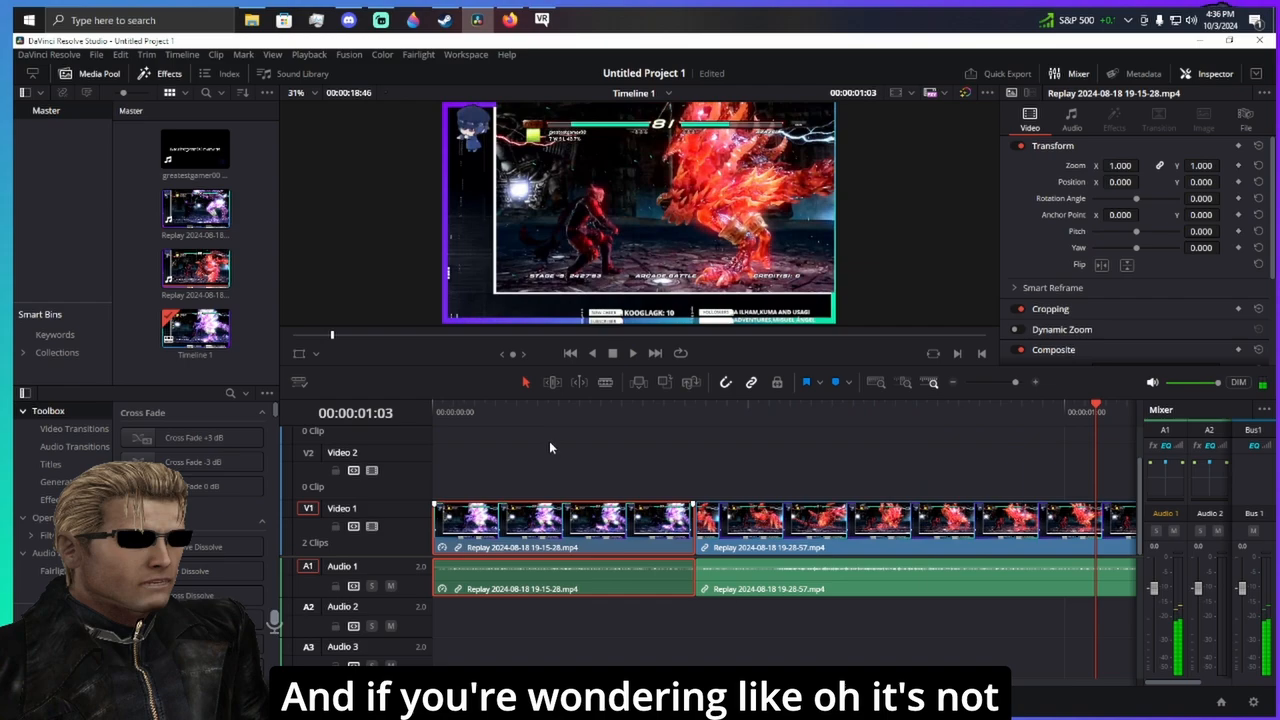
pyautogui.click(449, 411)
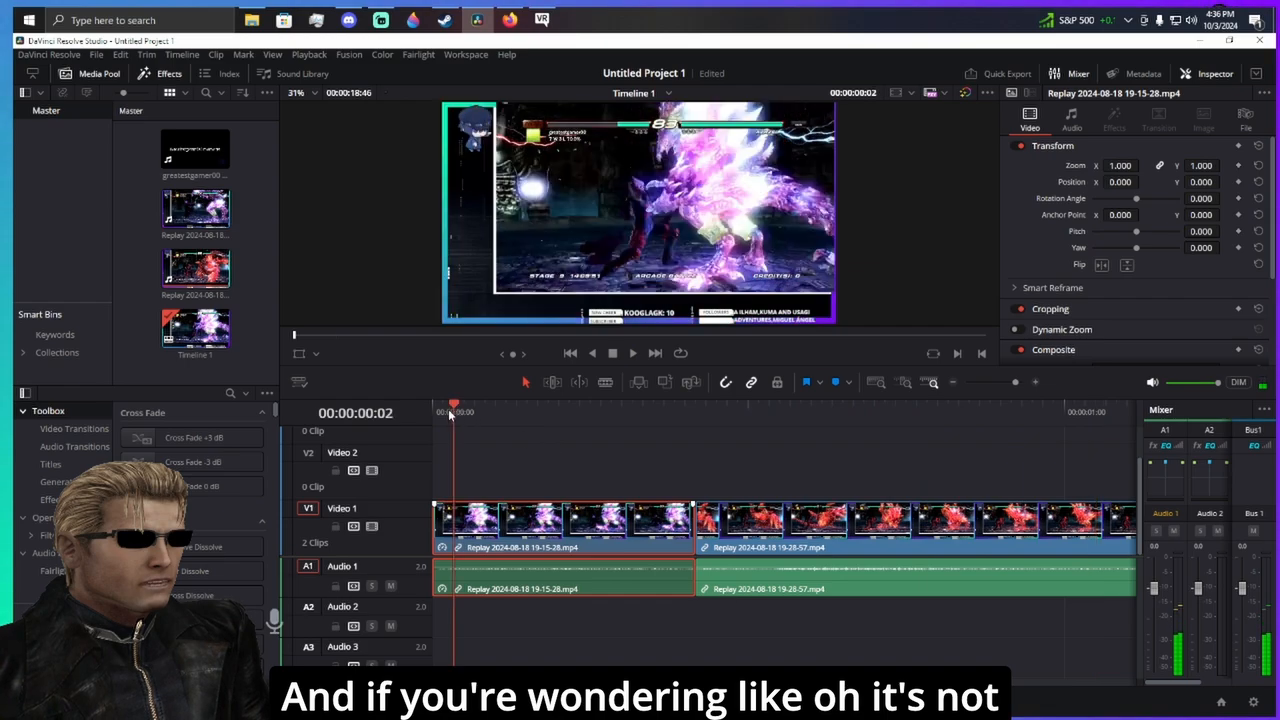
pyautogui.moveTo(449, 411); pyautogui.dragTo(541, 433)
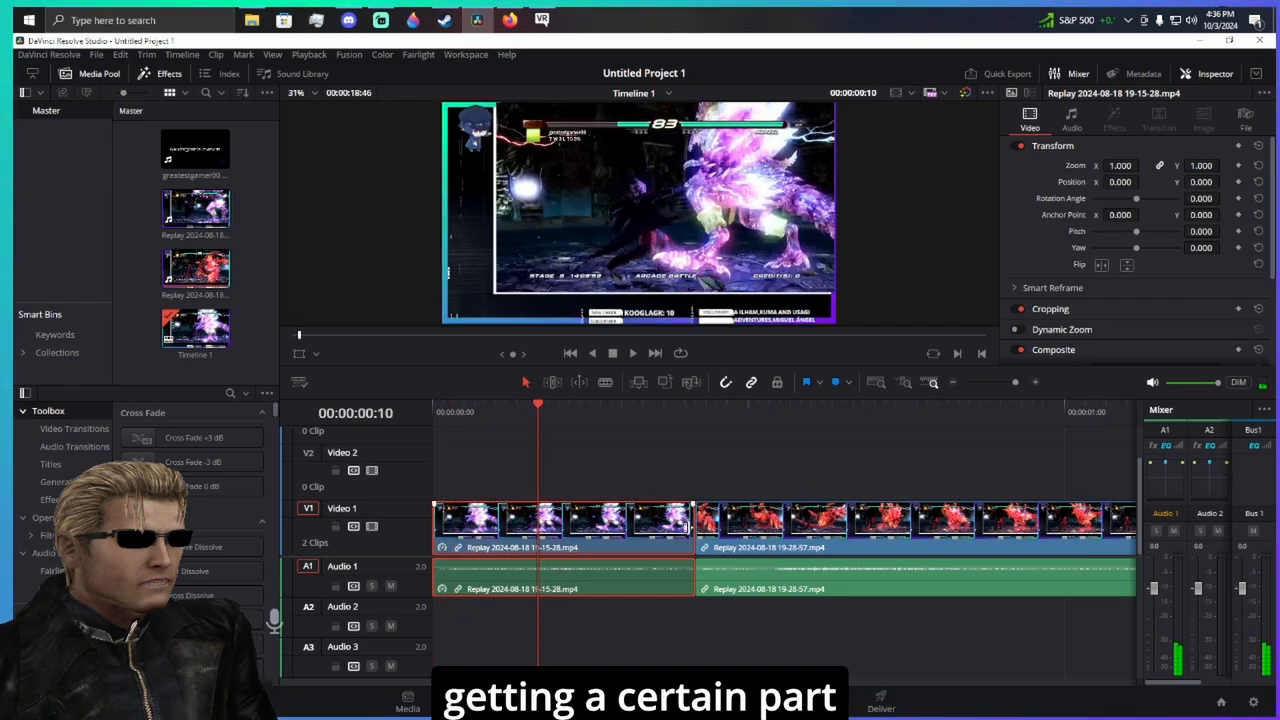
# - Move the second replay clip up to Video 2 and extend the slowed opening clip's end past the 1-second mark on Video 1
pyautogui.moveTo(694, 527); pyautogui.dragTo(654, 527)
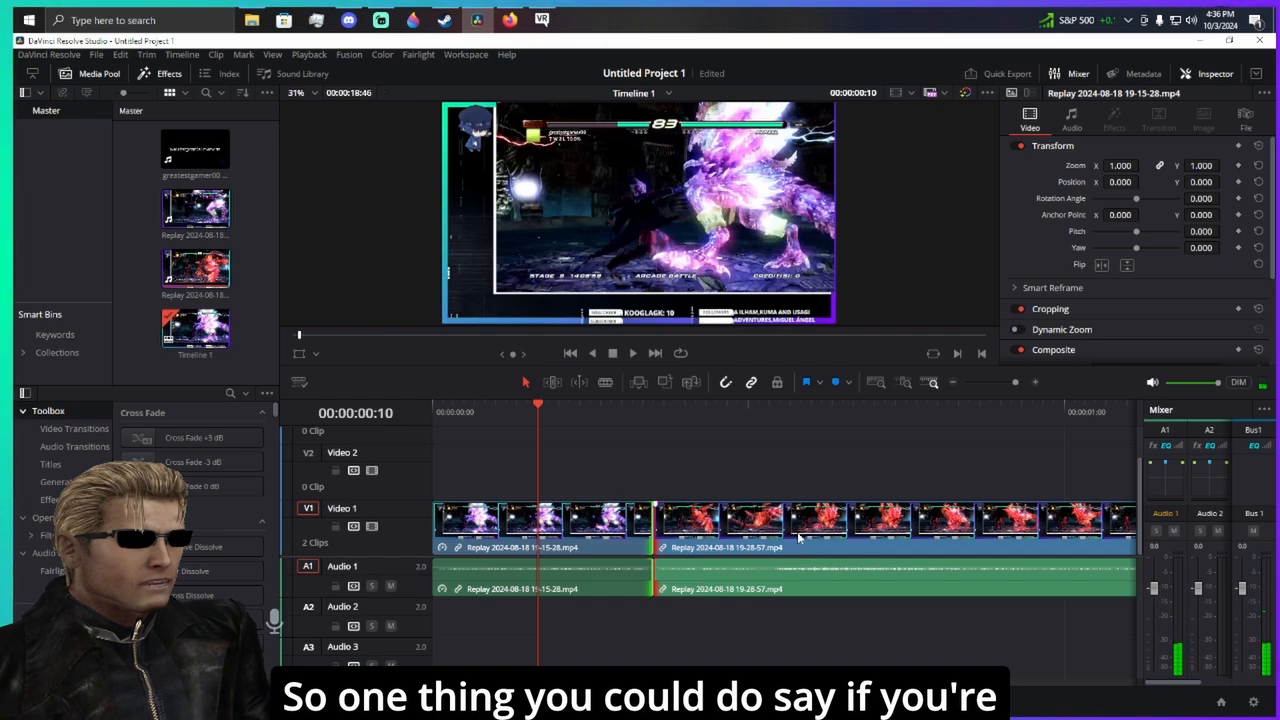
pyautogui.moveTo(798, 537); pyautogui.dragTo(745, 487)
pyautogui.moveTo(652, 531); pyautogui.dragTo(1105, 546)
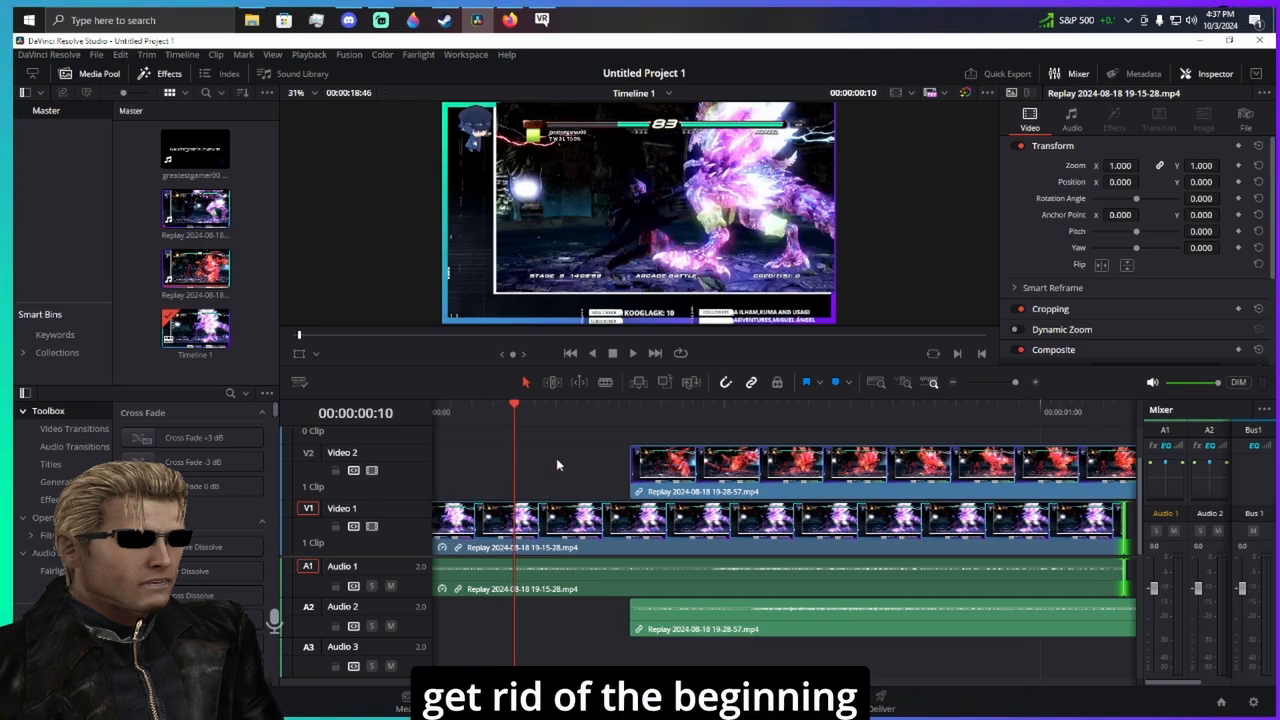
# - Trim the first 10 frames off the slowed clip and shorten its end so it runs about 22 frames from the timeline start
pyautogui.moveTo(447, 528); pyautogui.dragTo(539, 525)
pyautogui.moveTo(636, 537); pyautogui.dragTo(513, 536)
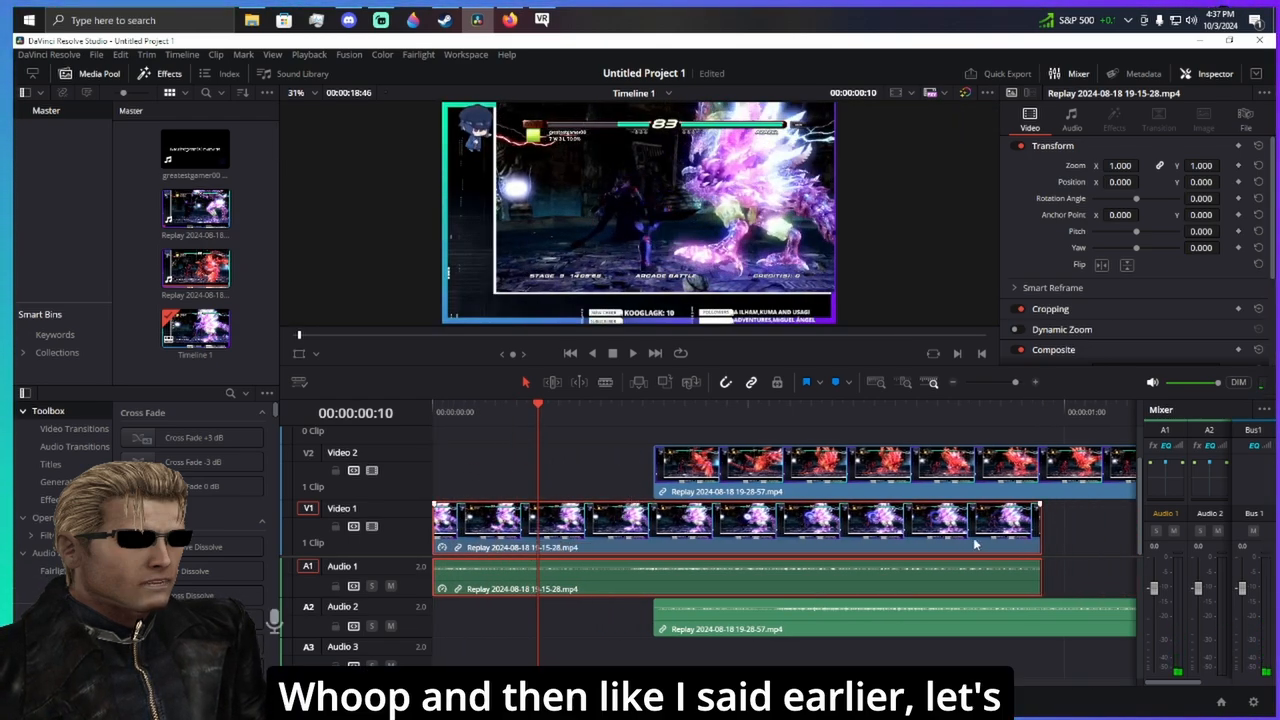
pyautogui.rightClick(613, 538)
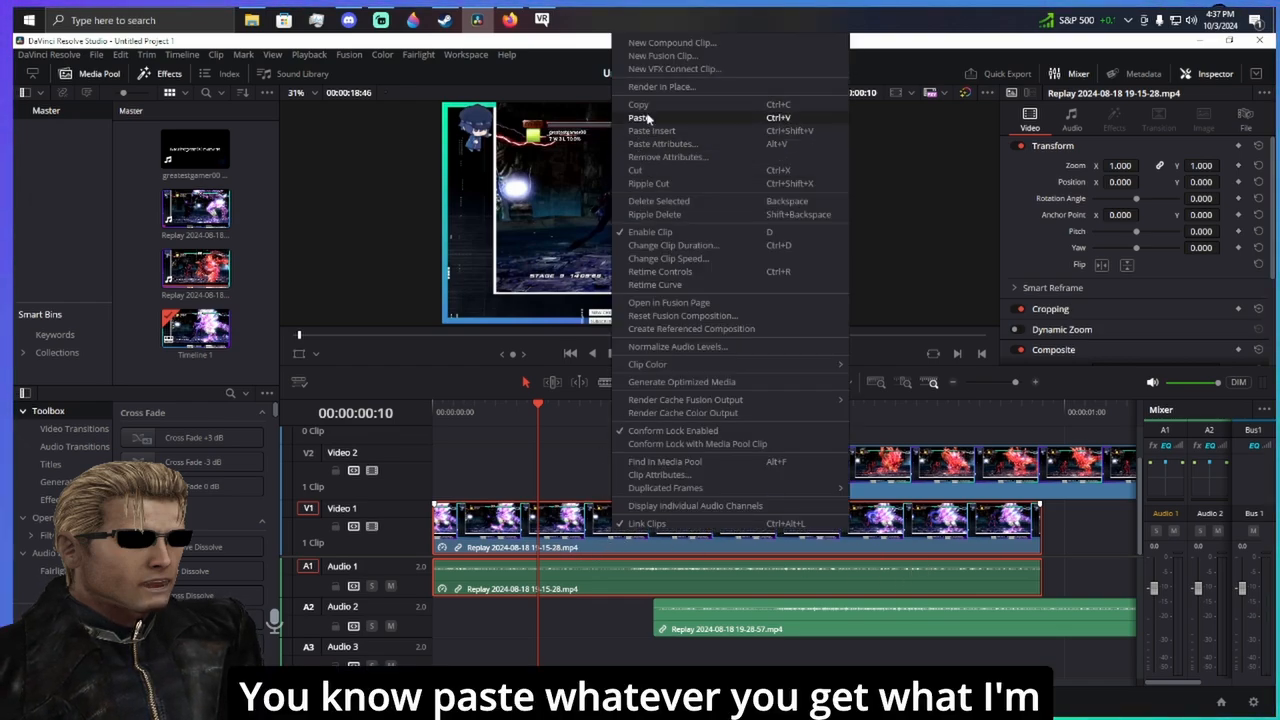
pyautogui.click(518, 466)
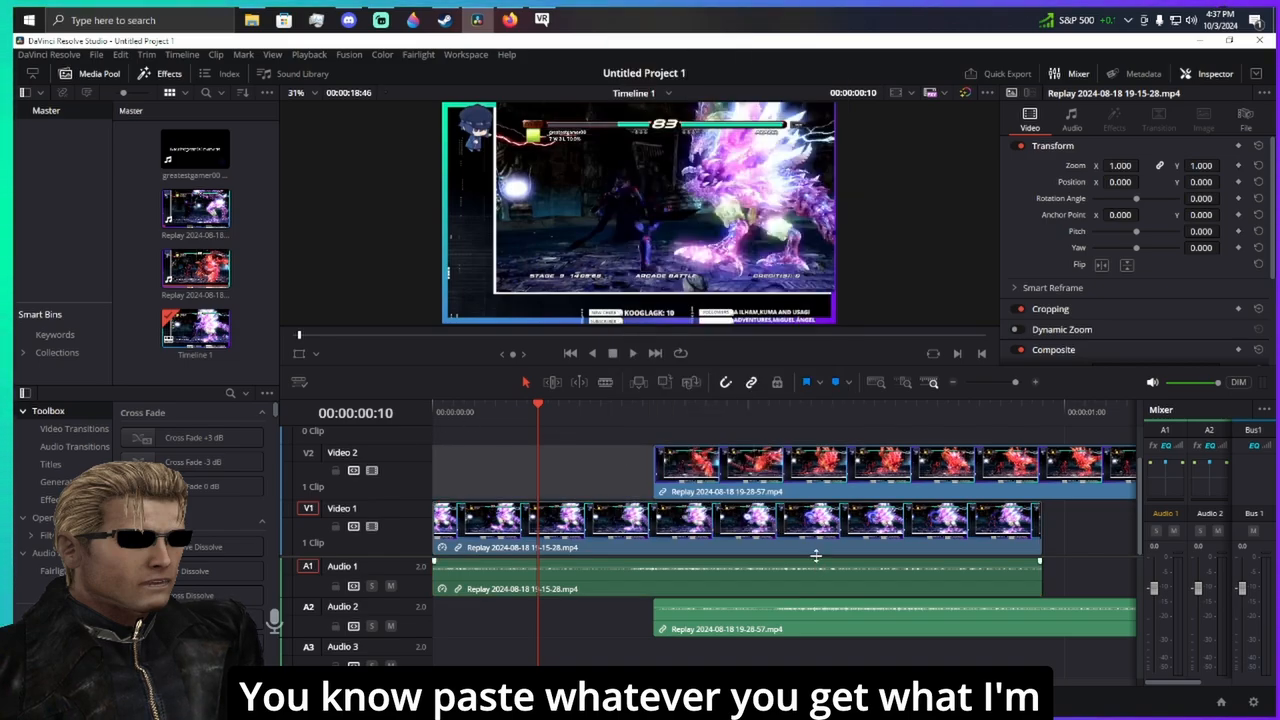
pyautogui.moveTo(1038, 520); pyautogui.dragTo(663, 515)
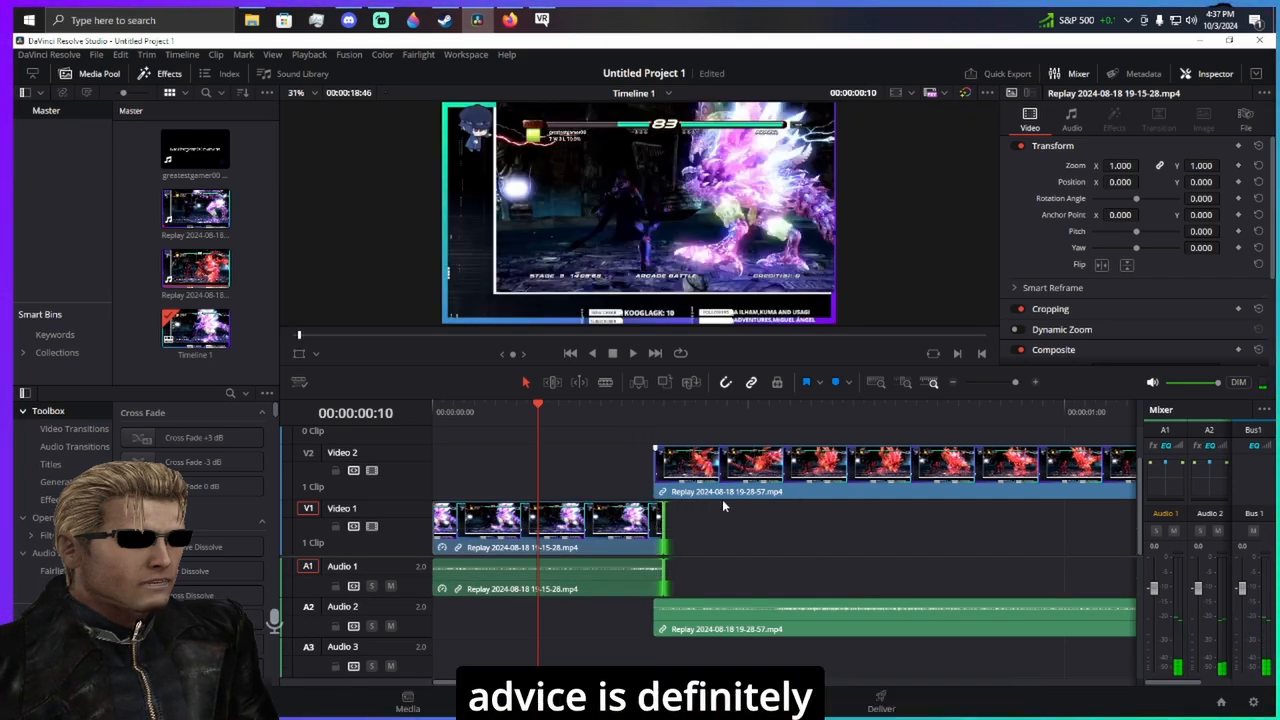
# - Trim the Video 2 clip's start to about 1.6 seconds and place the playhead at 00:00:00:29
pyautogui.click(953, 383)
pyautogui.click(953, 383)
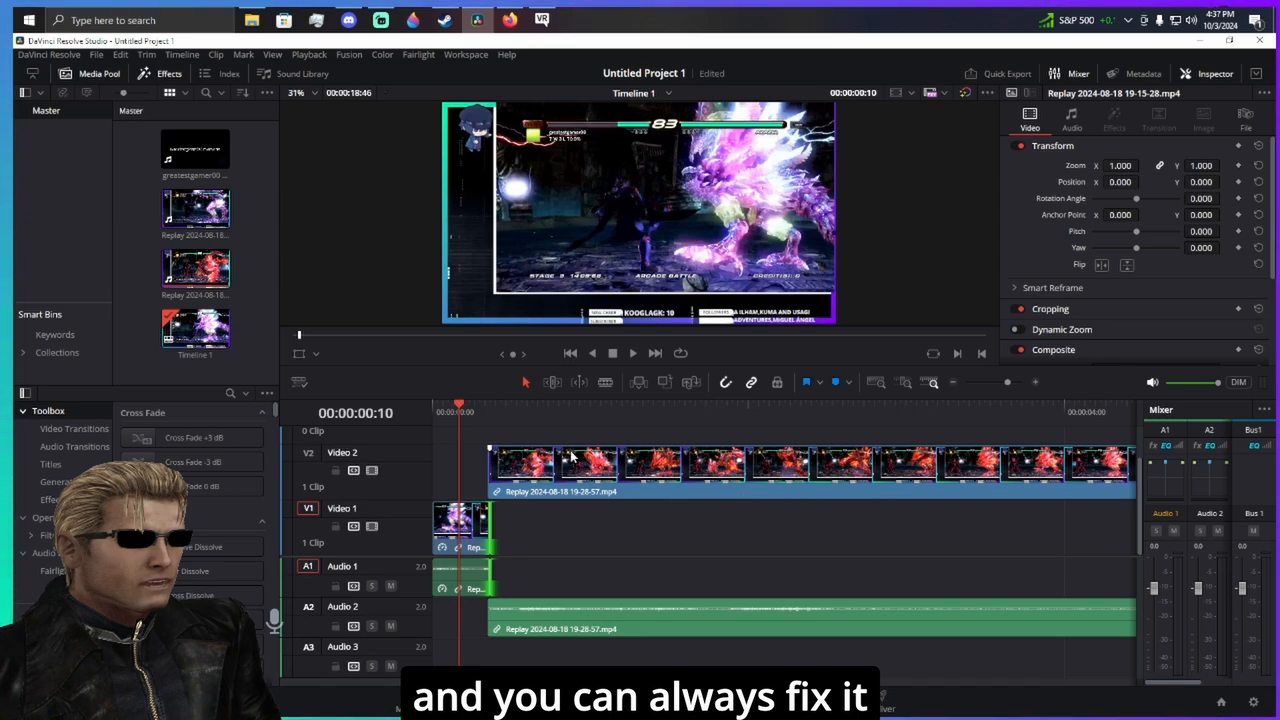
pyautogui.moveTo(486, 462); pyautogui.dragTo(684, 462)
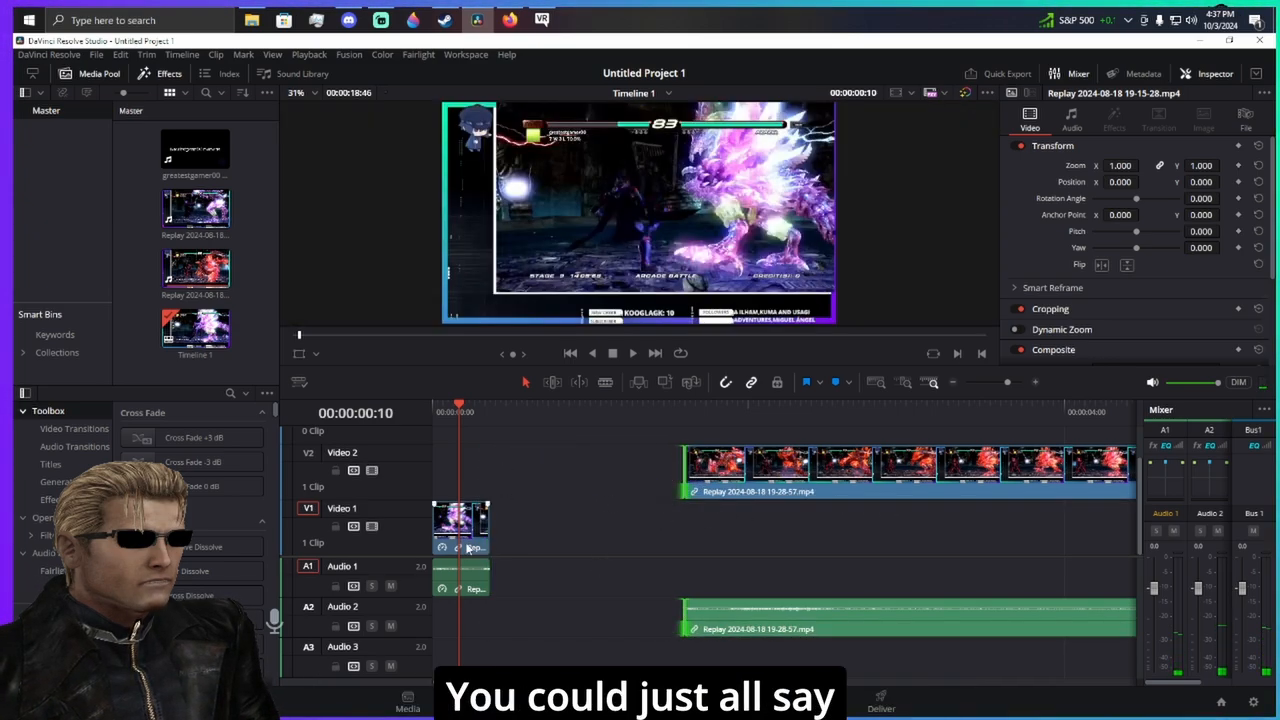
pyautogui.click(508, 412)
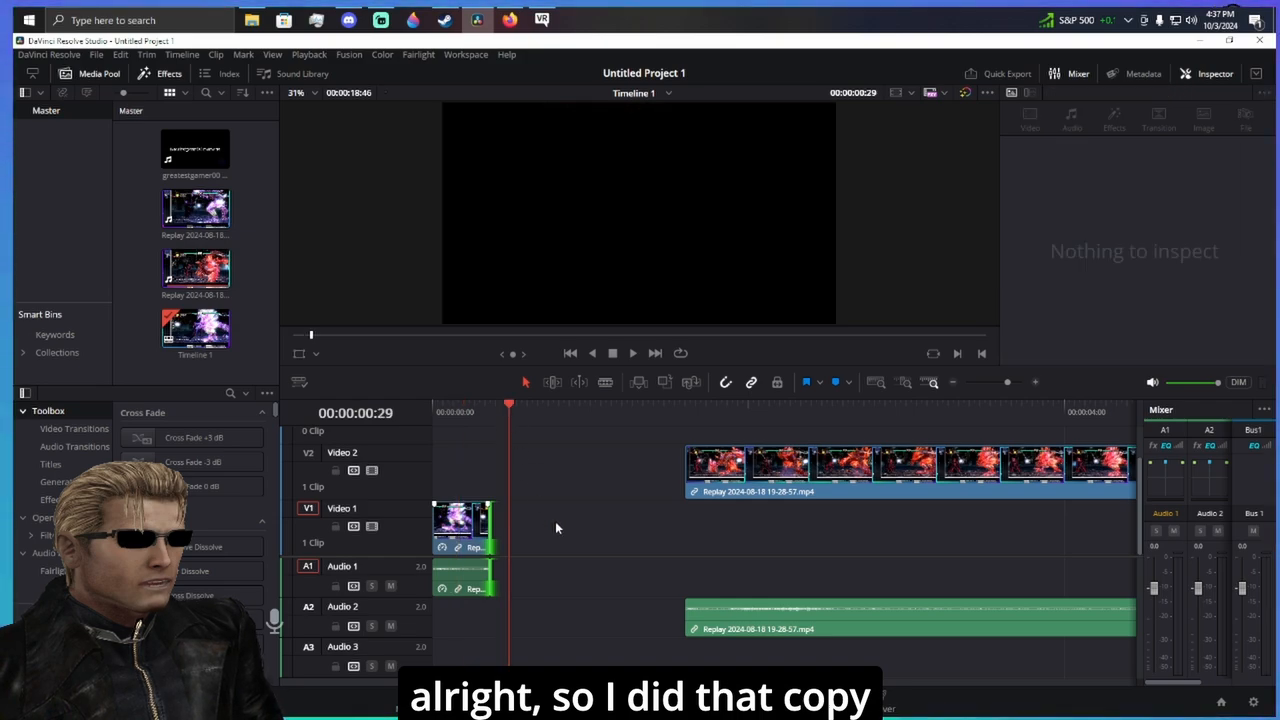
# - Try pasting the previously cut clips at the playhead on Video 1 and undo the paste
pyautogui.rightClick(556, 522)
pyautogui.click(589, 535)
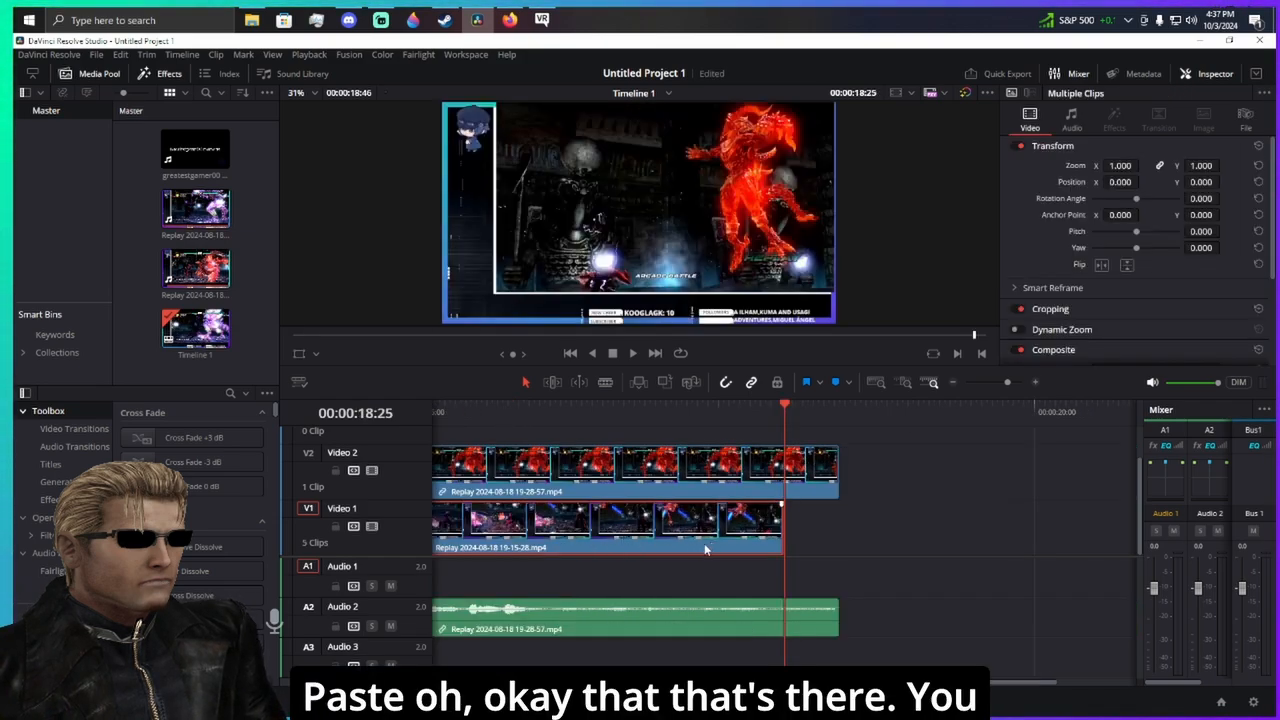
pyautogui.hscroll(-6, 689, 568)
pyautogui.hscroll(-6, 913, 550)
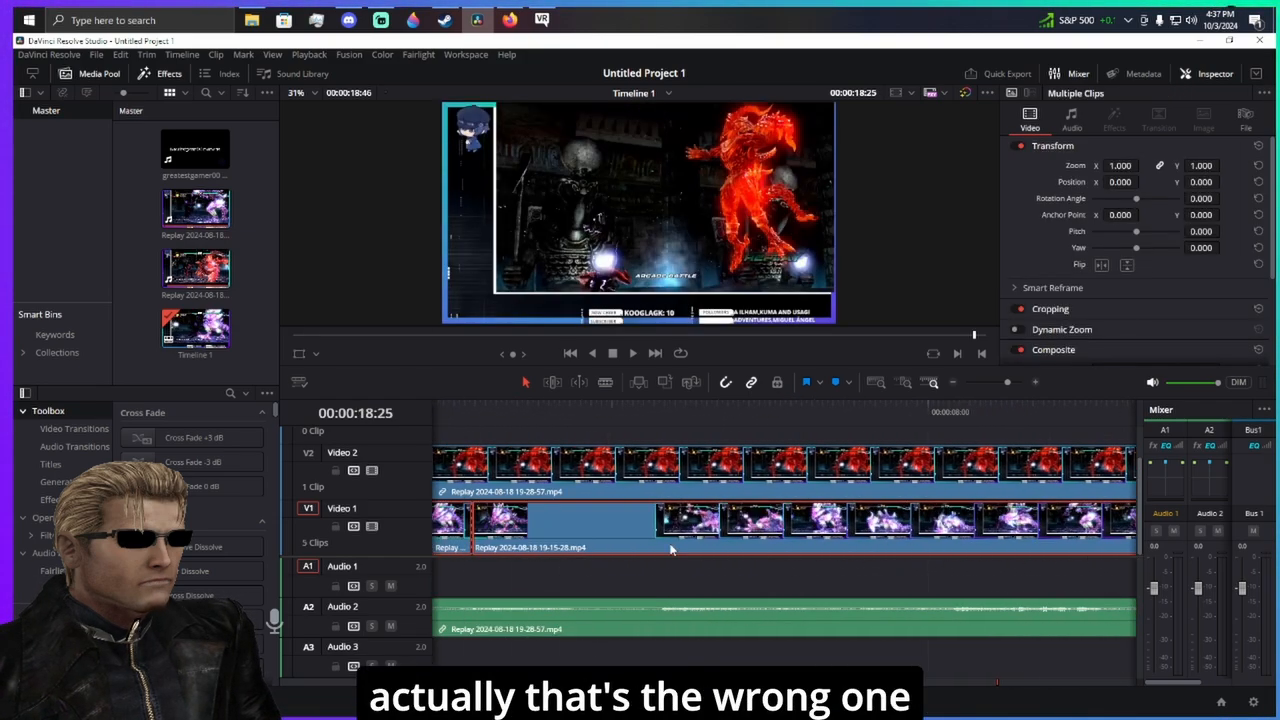
pyautogui.hotkey('ctrl', 'z')
# - Copy the slowed opening clip, paste it at 00:00:00:29 on Video 1, and move the playhead to 00:00:01:03
pyautogui.click(460, 522)
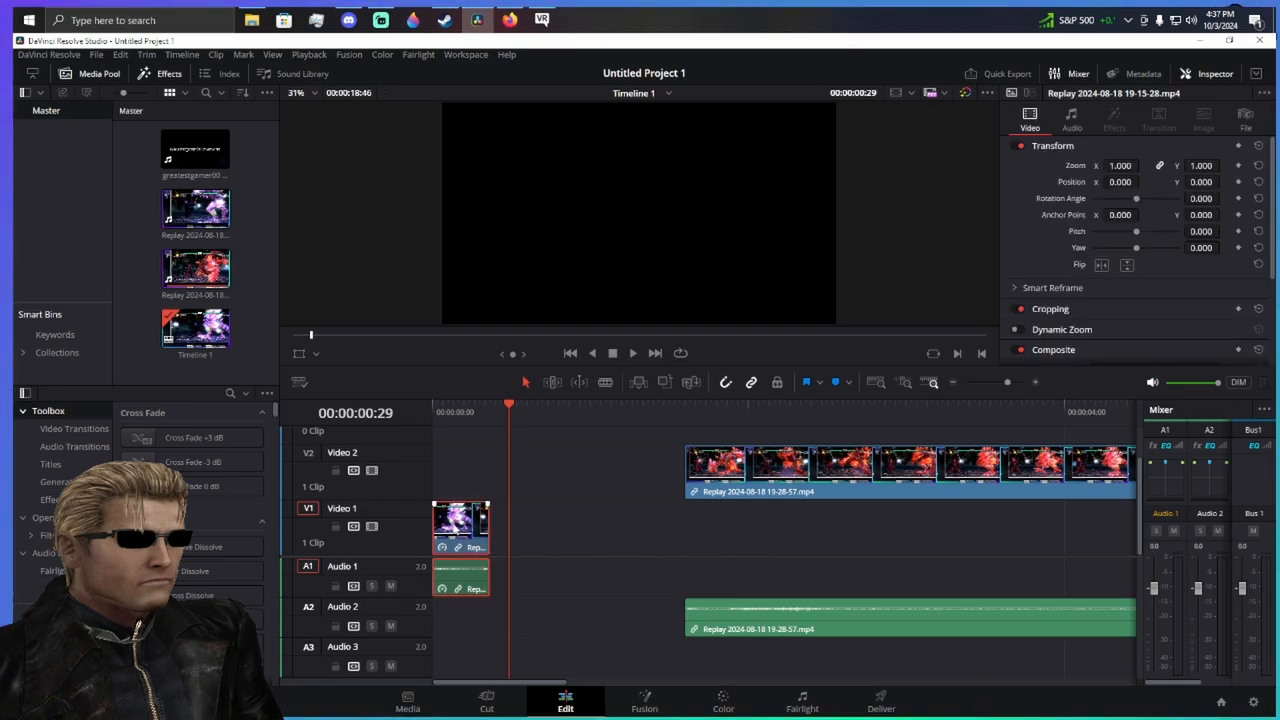
pyautogui.rightClick(462, 520)
pyautogui.click(482, 108)
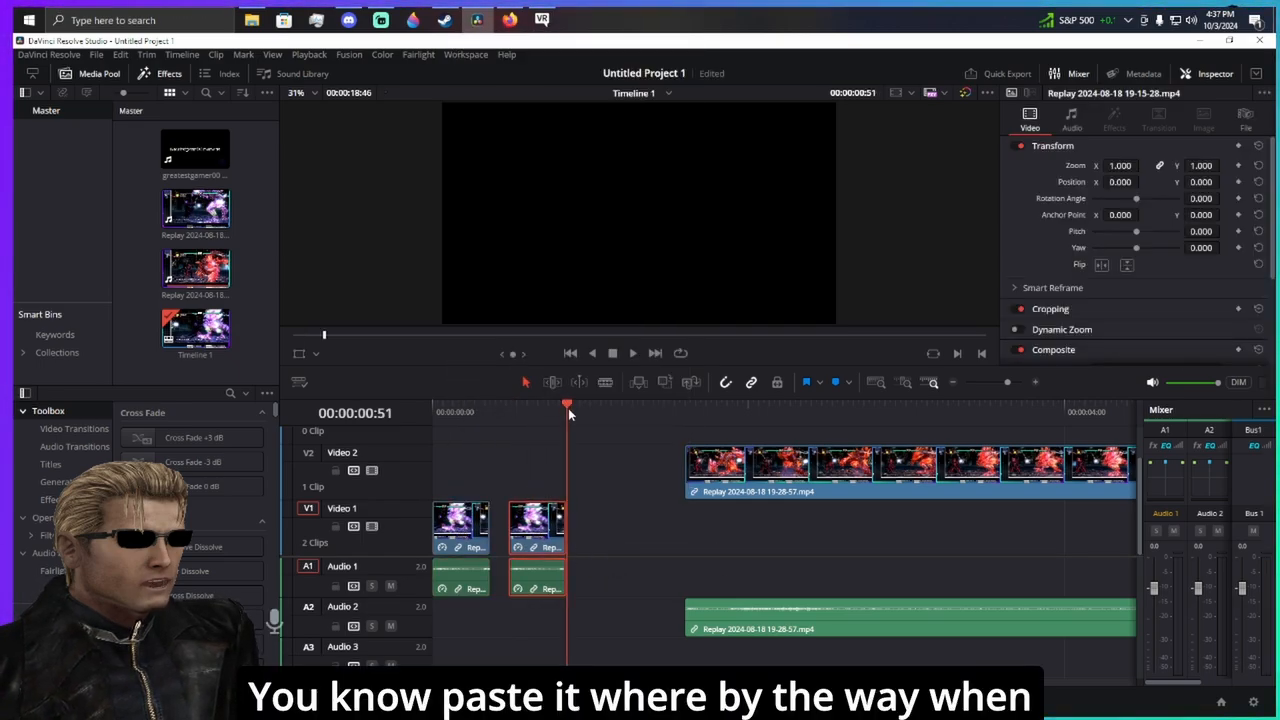
pyautogui.moveTo(568, 408); pyautogui.dragTo(598, 440)
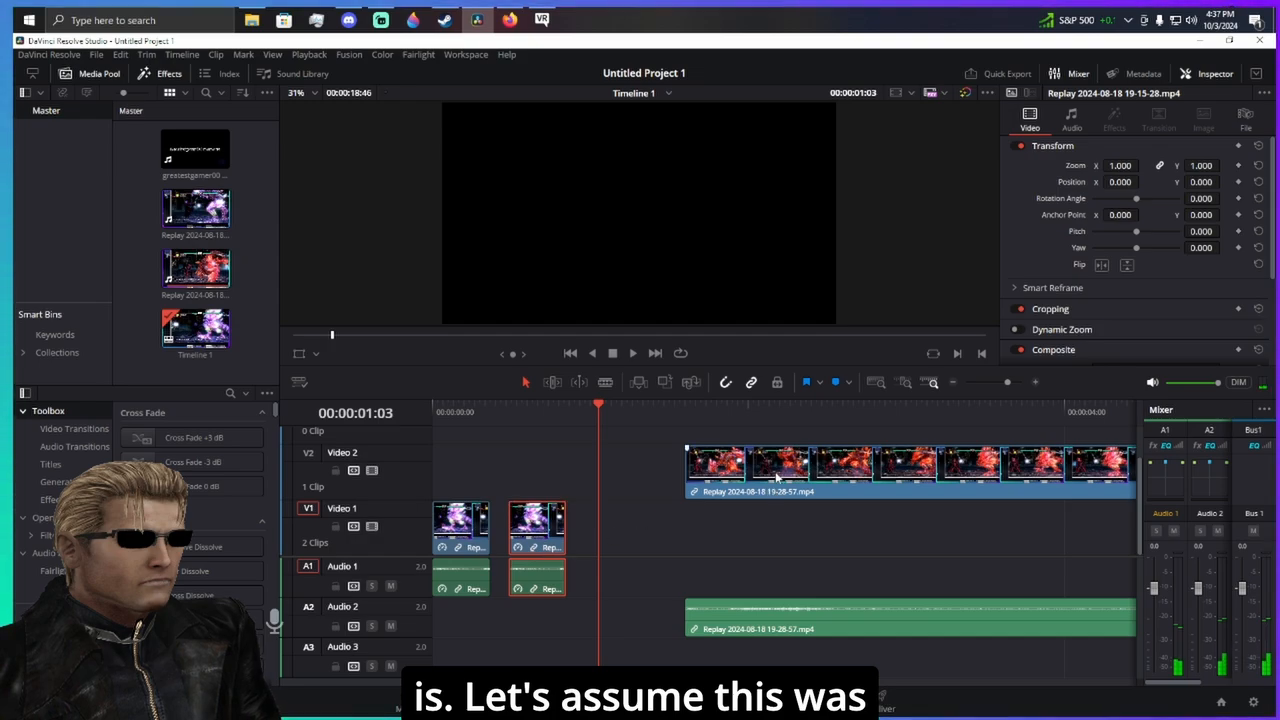
# - Stack the pasted copy above the opening clip on Video 2 and place the second replay clip right after the opening clip on Video 1
pyautogui.moveTo(778, 478)
pyautogui.mouseDown()
pyautogui.moveTo(610, 479)
pyautogui.moveTo(756, 484)
pyautogui.mouseUp()
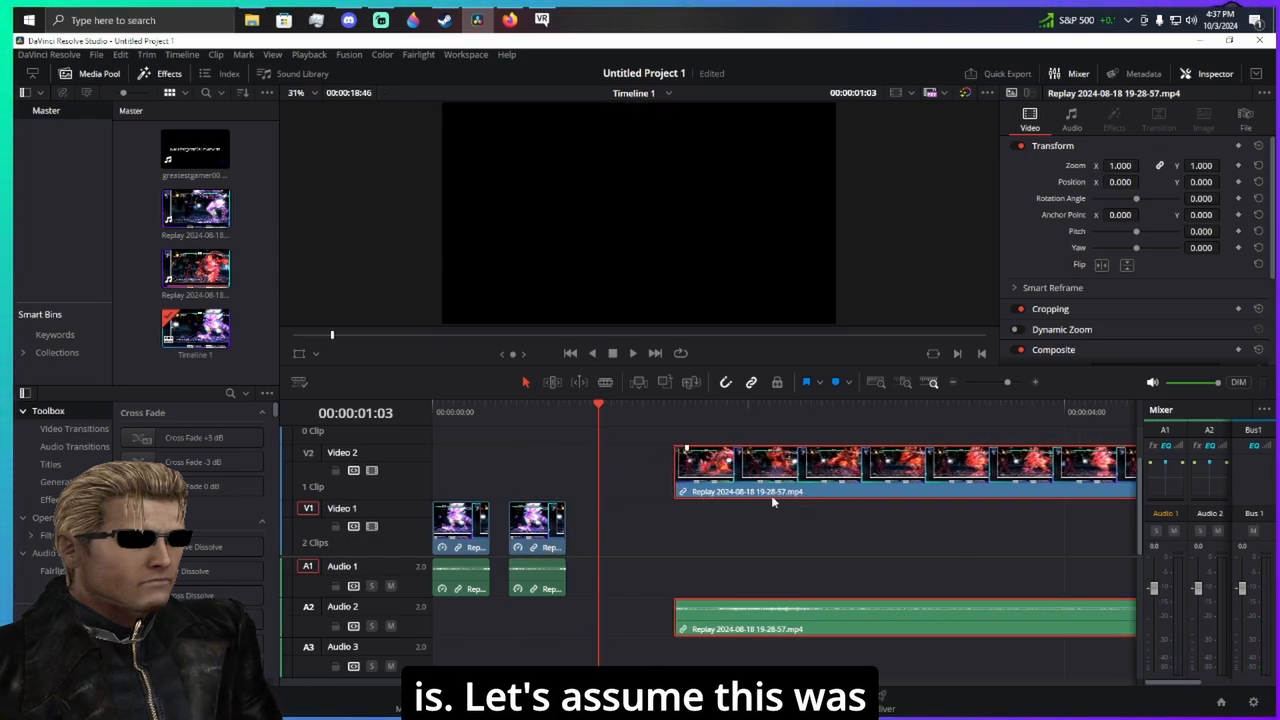
pyautogui.moveTo(671, 463); pyautogui.dragTo(490, 463)
pyautogui.click(653, 480)
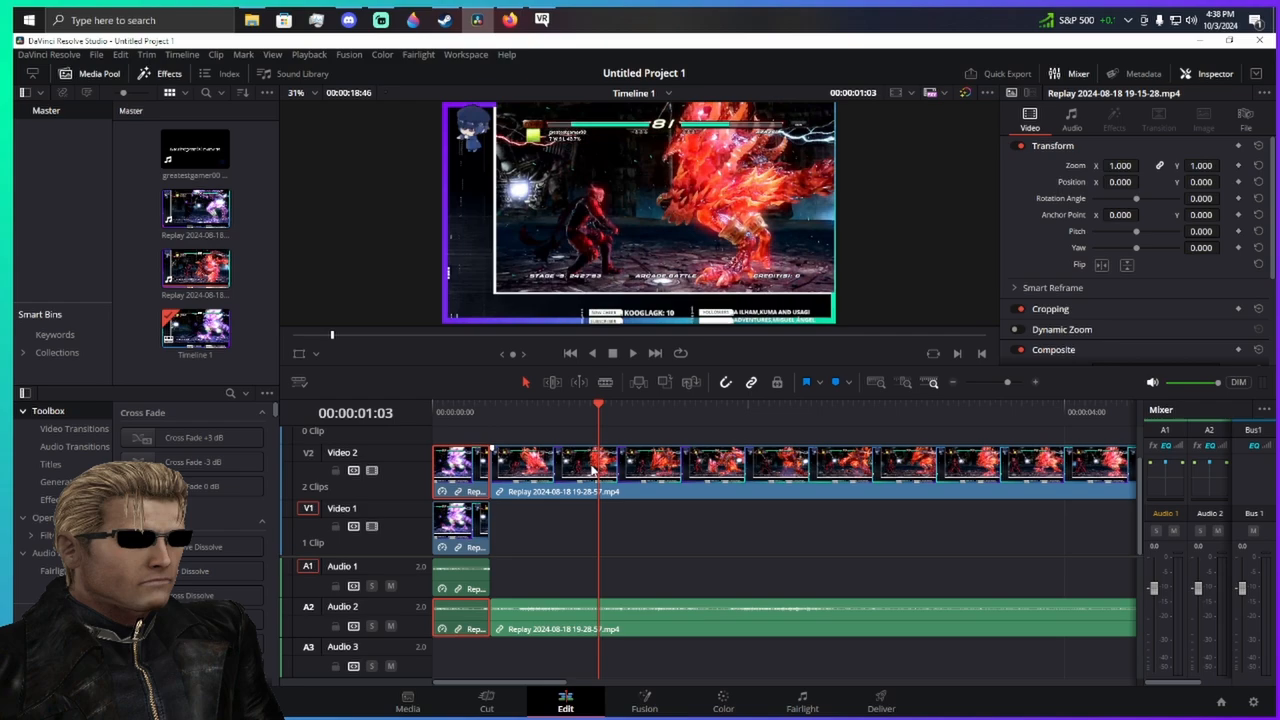
pyautogui.moveTo(637, 460); pyautogui.dragTo(638, 516)
pyautogui.click(477, 467)
pyautogui.moveTo(478, 467)
pyautogui.mouseDown()
pyautogui.moveTo(536, 522)
pyautogui.moveTo(472, 466)
pyautogui.mouseUp()
pyautogui.moveTo(546, 530); pyautogui.dragTo(490, 527)
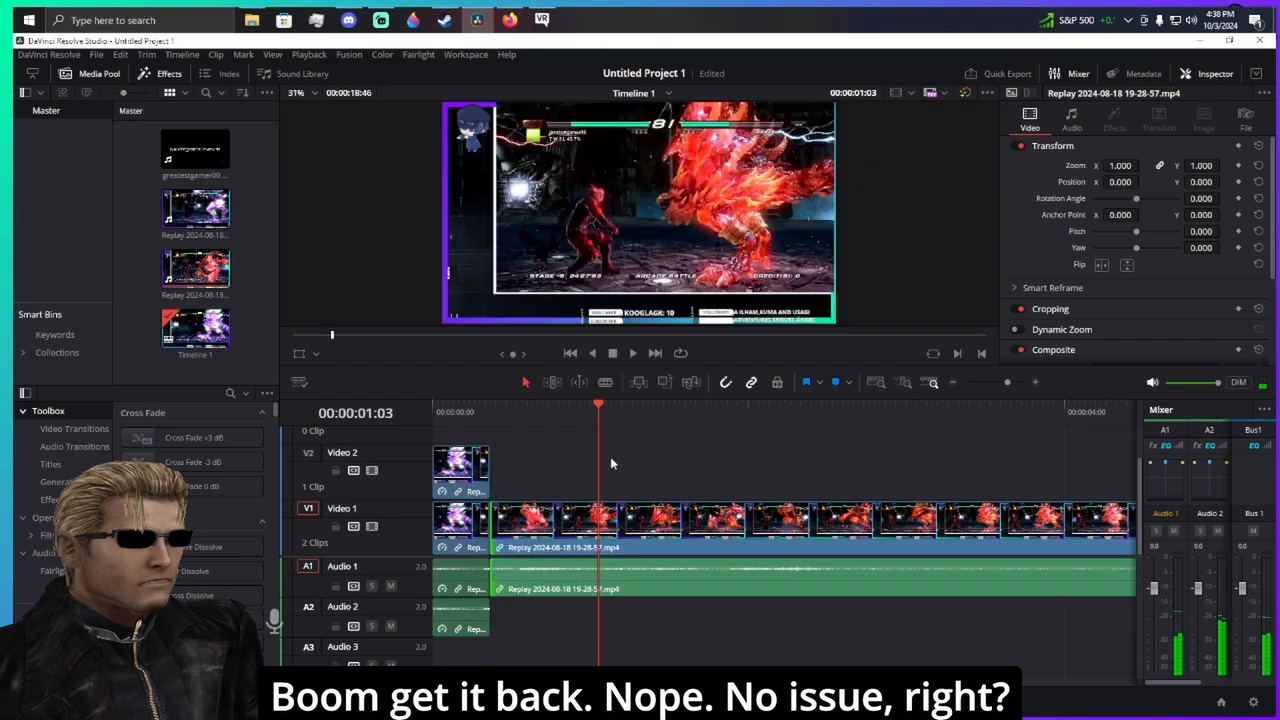
# - Trim the Video 2 copy so it runs from 9 frames to about 40 frames
pyautogui.click(457, 418)
pyautogui.click(1035, 383)
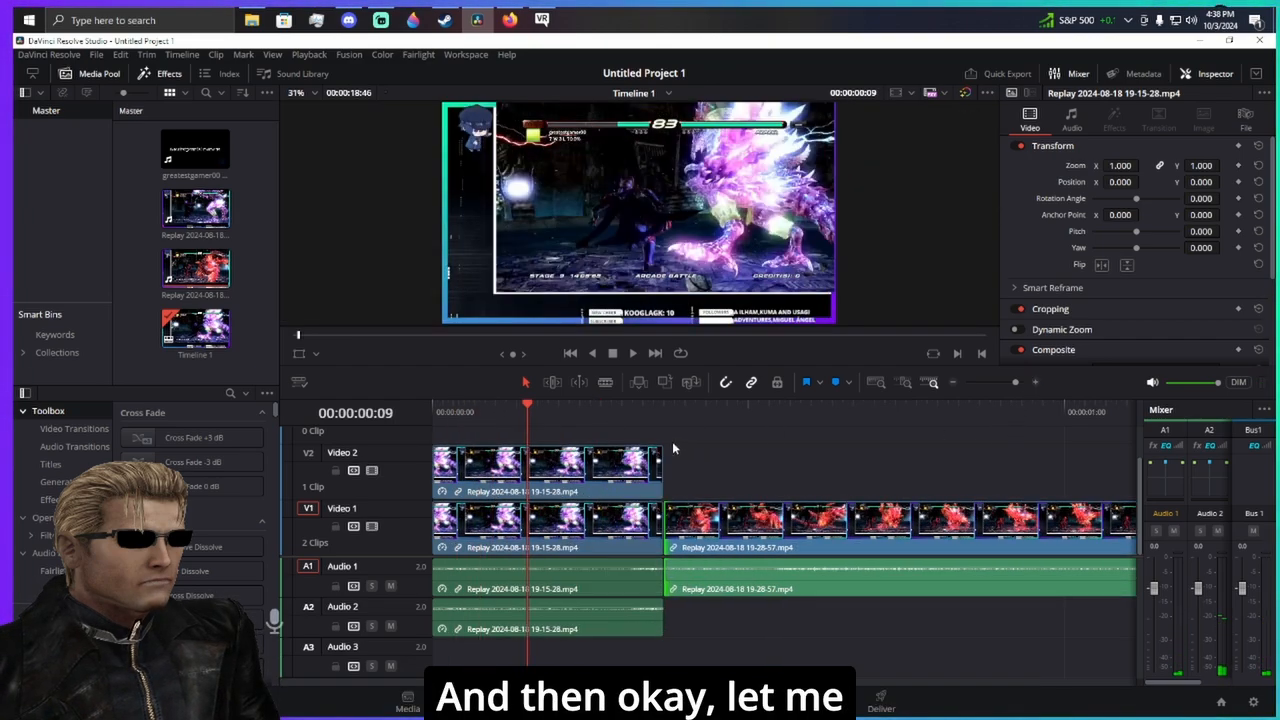
pyautogui.moveTo(661, 465); pyautogui.dragTo(851, 465)
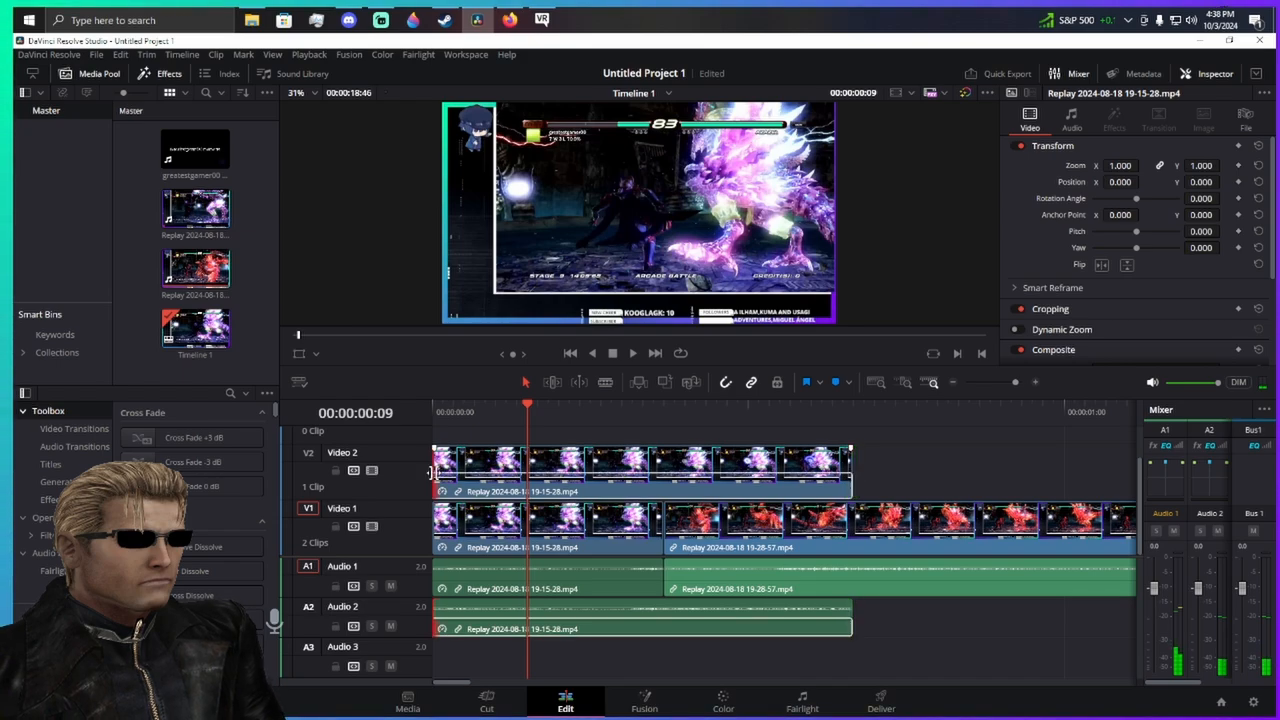
pyautogui.moveTo(433, 472); pyautogui.dragTo(528, 485)
# - Ripple-delete the opening clip on Video 1 and trim the second replay clip's start to about 21 frames
pyautogui.rightClick(497, 525)
pyautogui.click(540, 206)
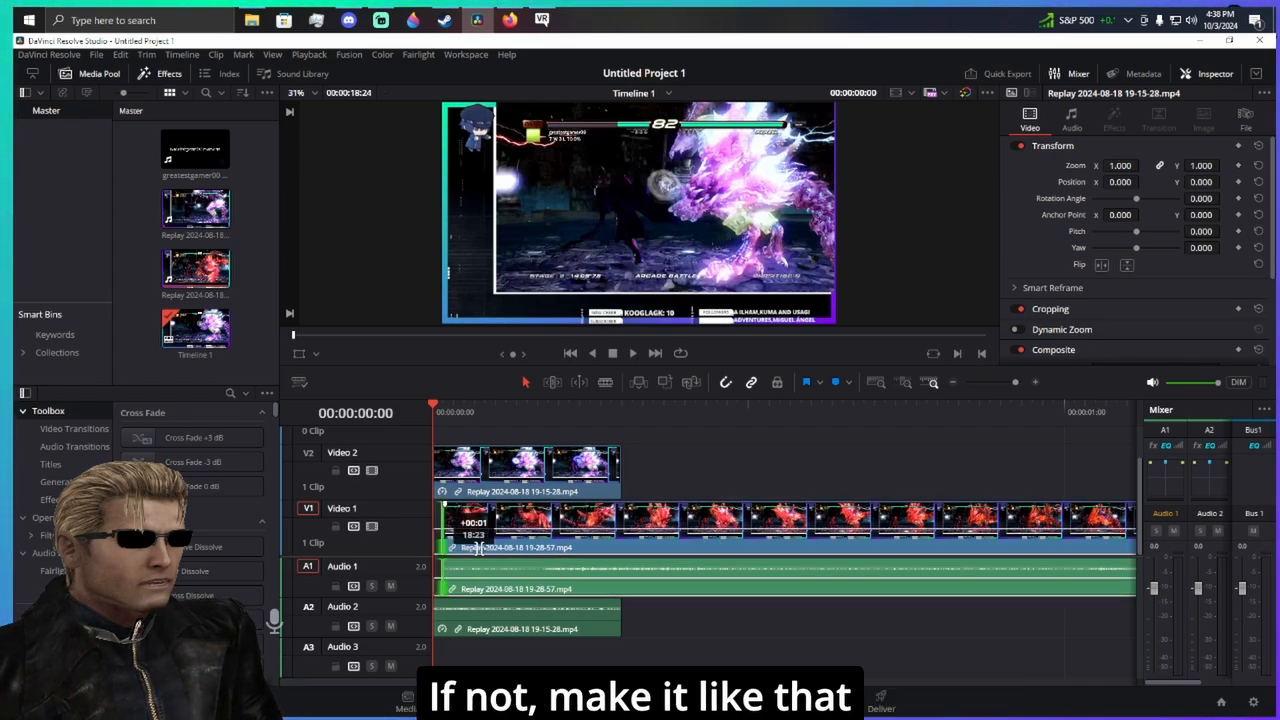
pyautogui.moveTo(460, 522); pyautogui.dragTo(677, 522)
pyautogui.click(601, 498)
pyautogui.press('space')
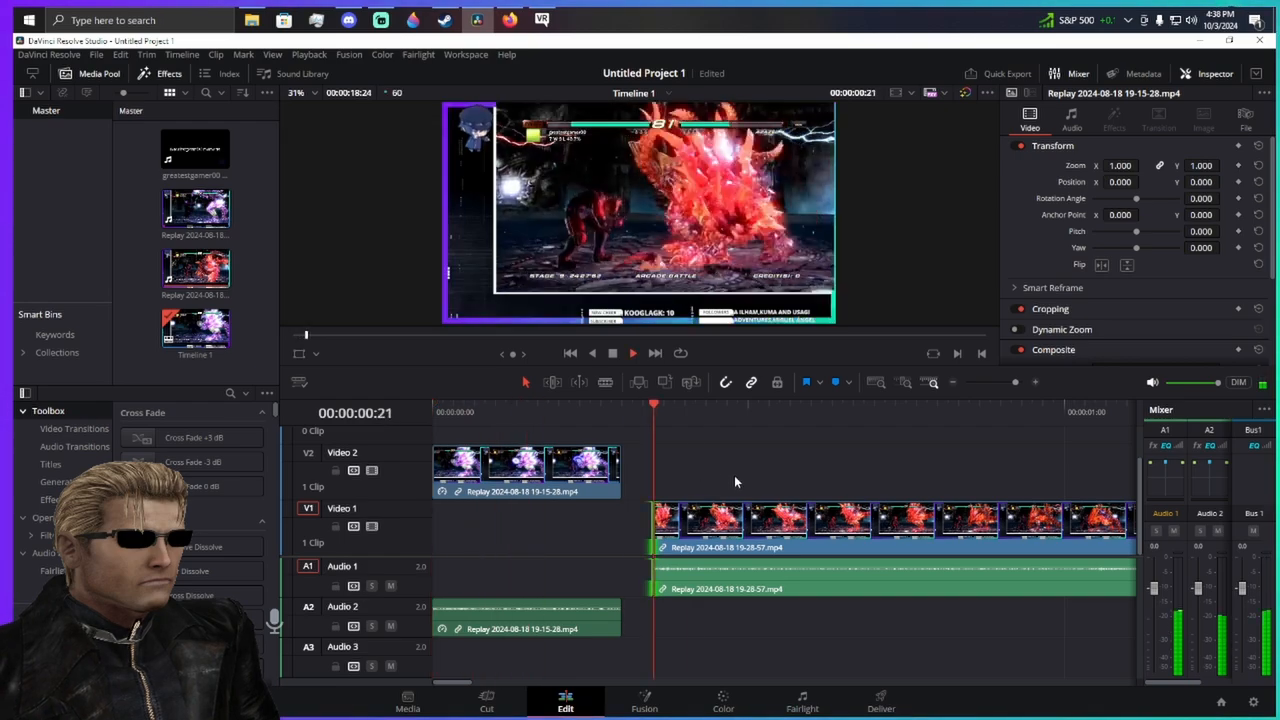
# - Extend the Video 2 clip's end to about 62 frames and the Video 1 clip's start back to about frame 1
pyautogui.moveTo(621, 465); pyautogui.dragTo(1085, 465)
pyautogui.click(462, 413)
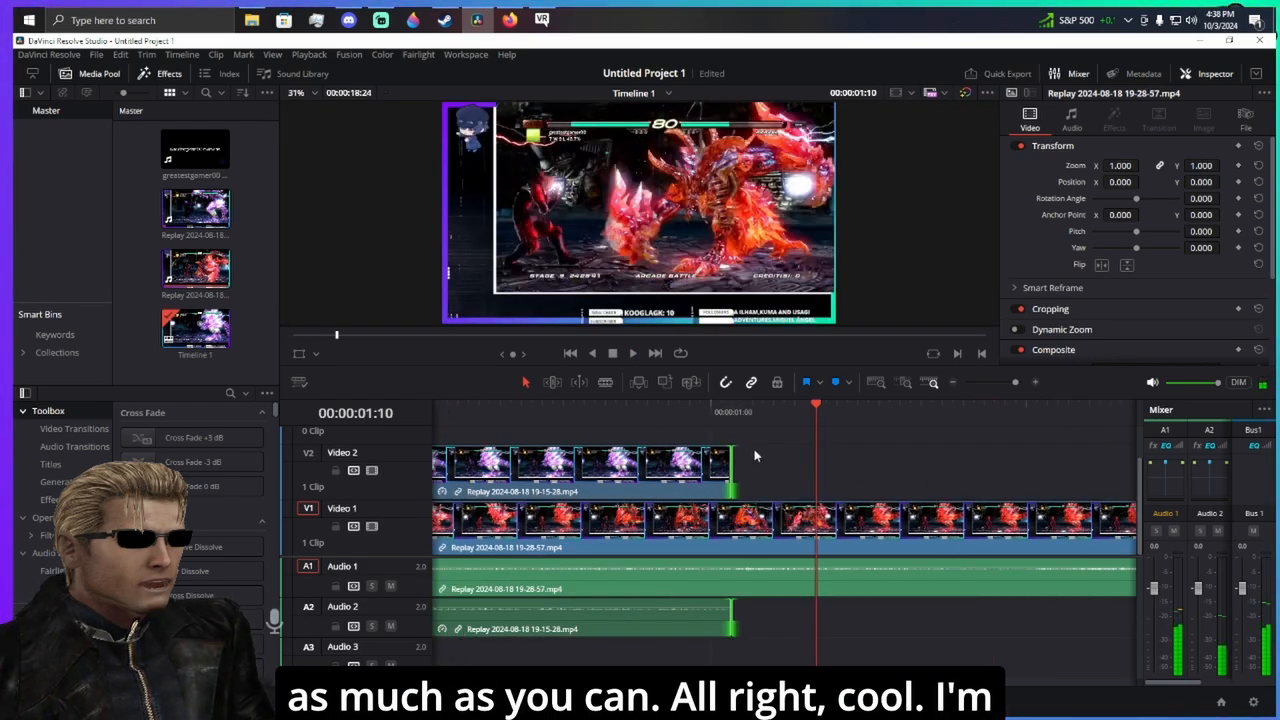
pyautogui.hotkey('ctrl', 'shift', 'z')
pyautogui.hotkey('ctrl', 'shift', 'z')
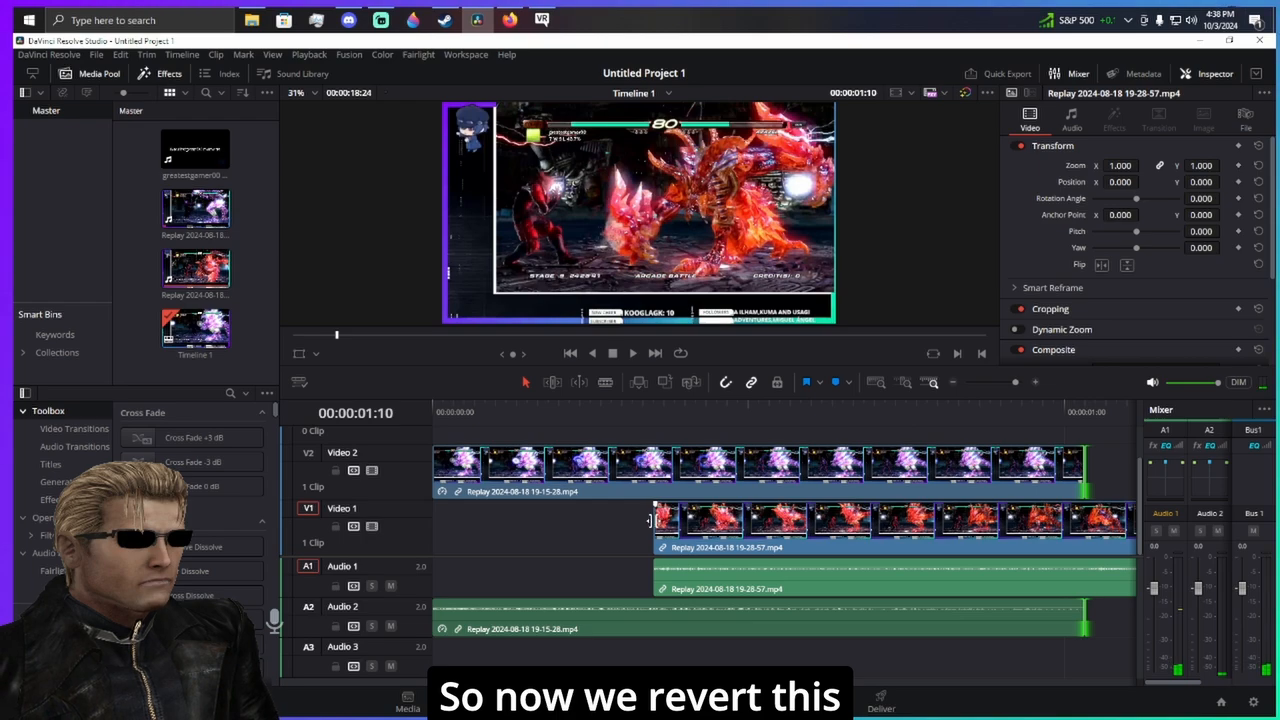
pyautogui.moveTo(650, 520); pyautogui.dragTo(442, 520)
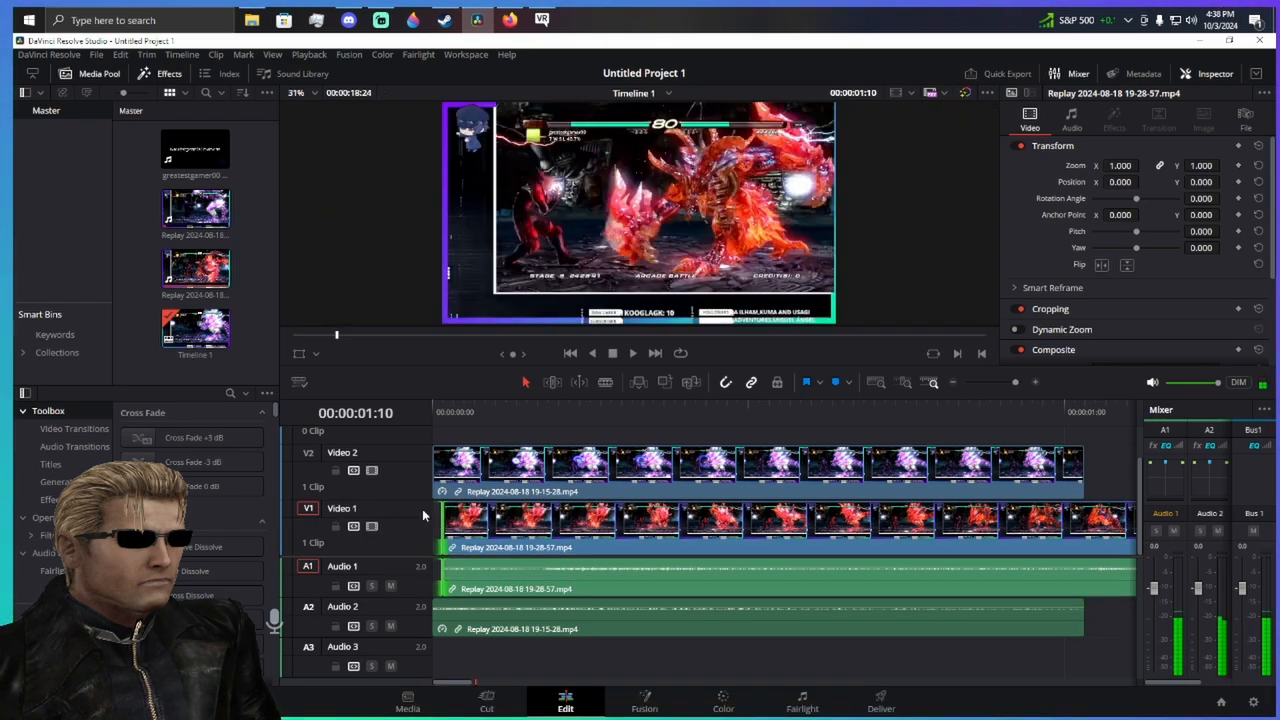
# - Copy the slowed Video 2 clip and paste-insert it at 00:00:00:01
pyautogui.click(530, 476)
pyautogui.rightClick(580, 480)
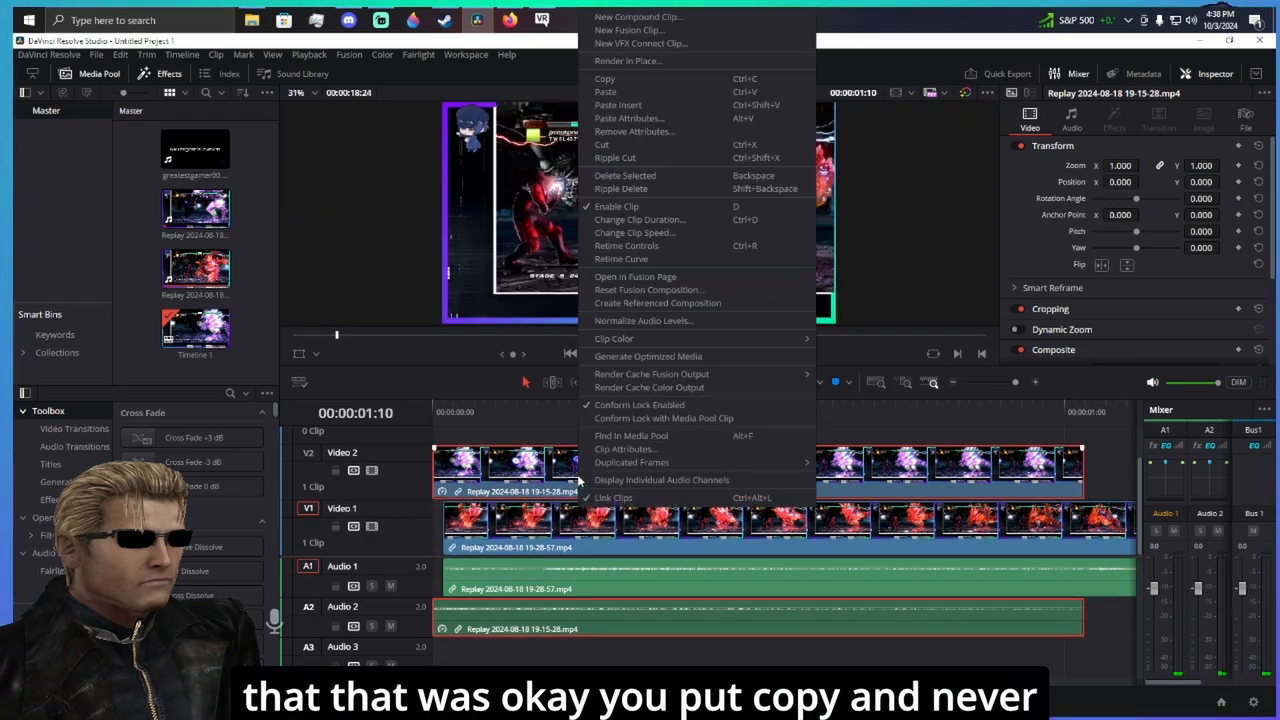
pyautogui.click(635, 91)
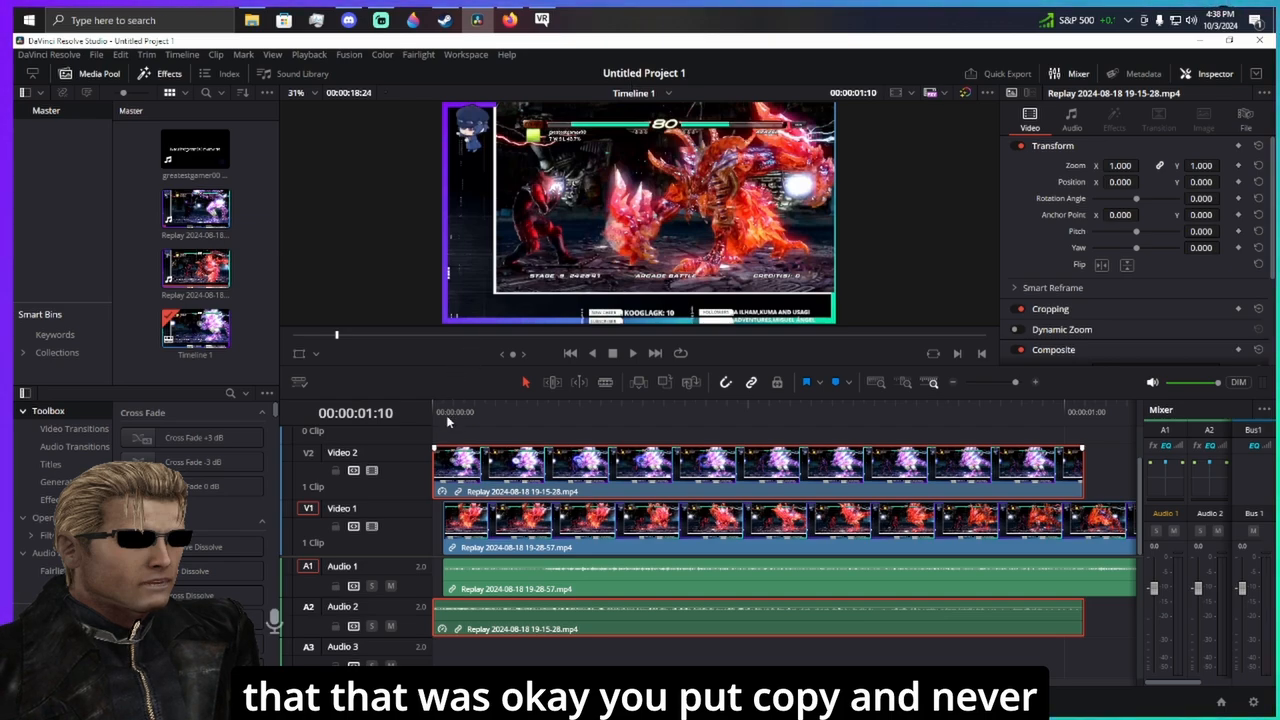
pyautogui.click(442, 413)
pyautogui.rightClick(516, 437)
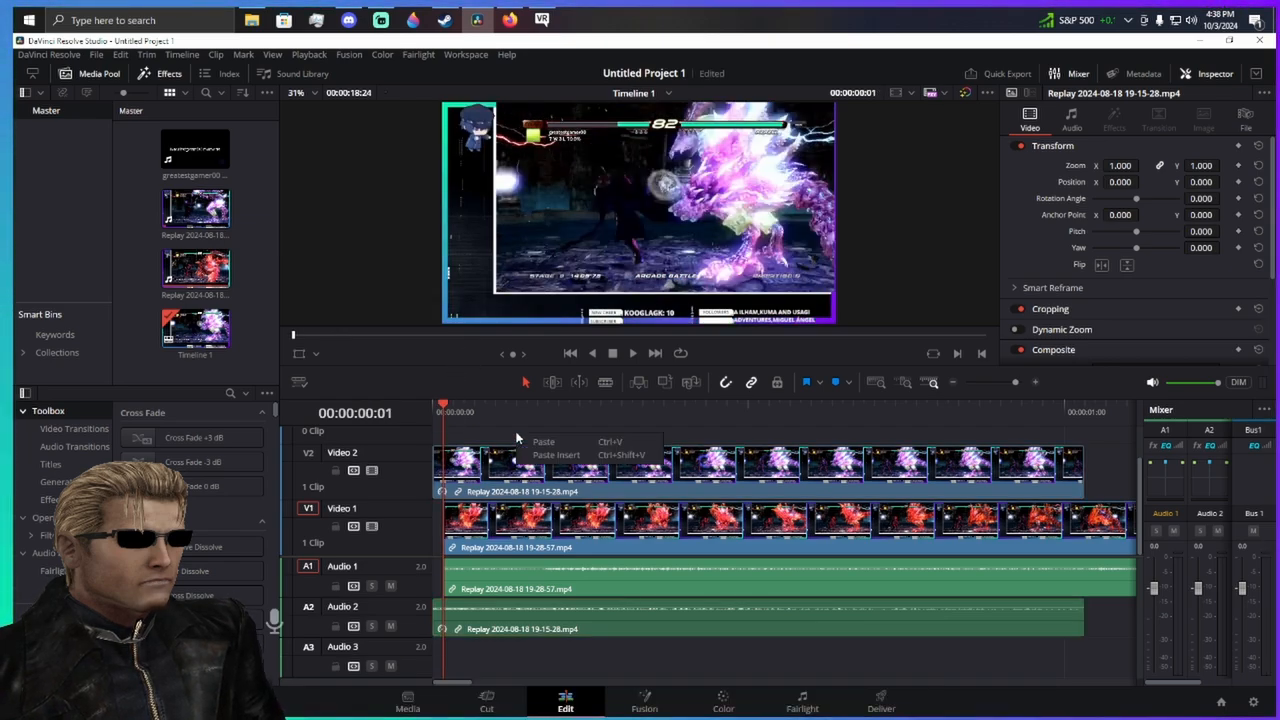
pyautogui.click(560, 456)
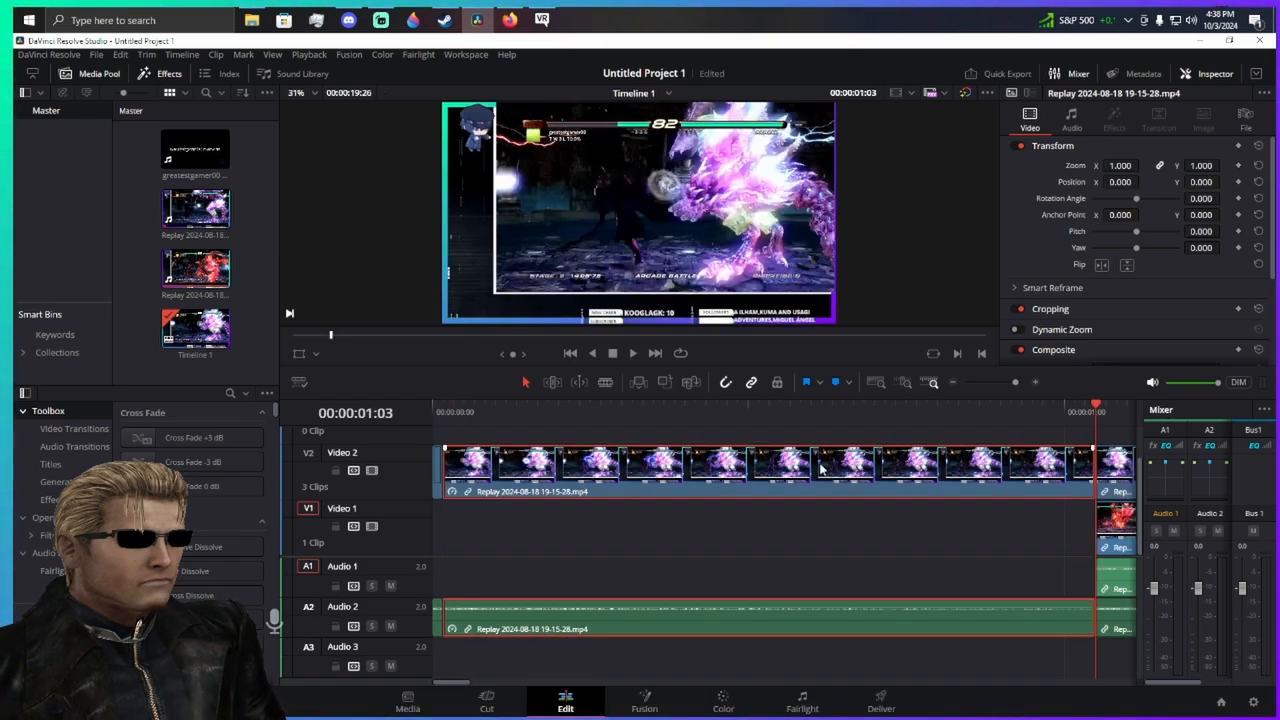
# - Move the inserted copy down to Video 1, remove the leftover Video 2 pieces, and play the result from the start
pyautogui.moveTo(820, 468); pyautogui.dragTo(829, 524)
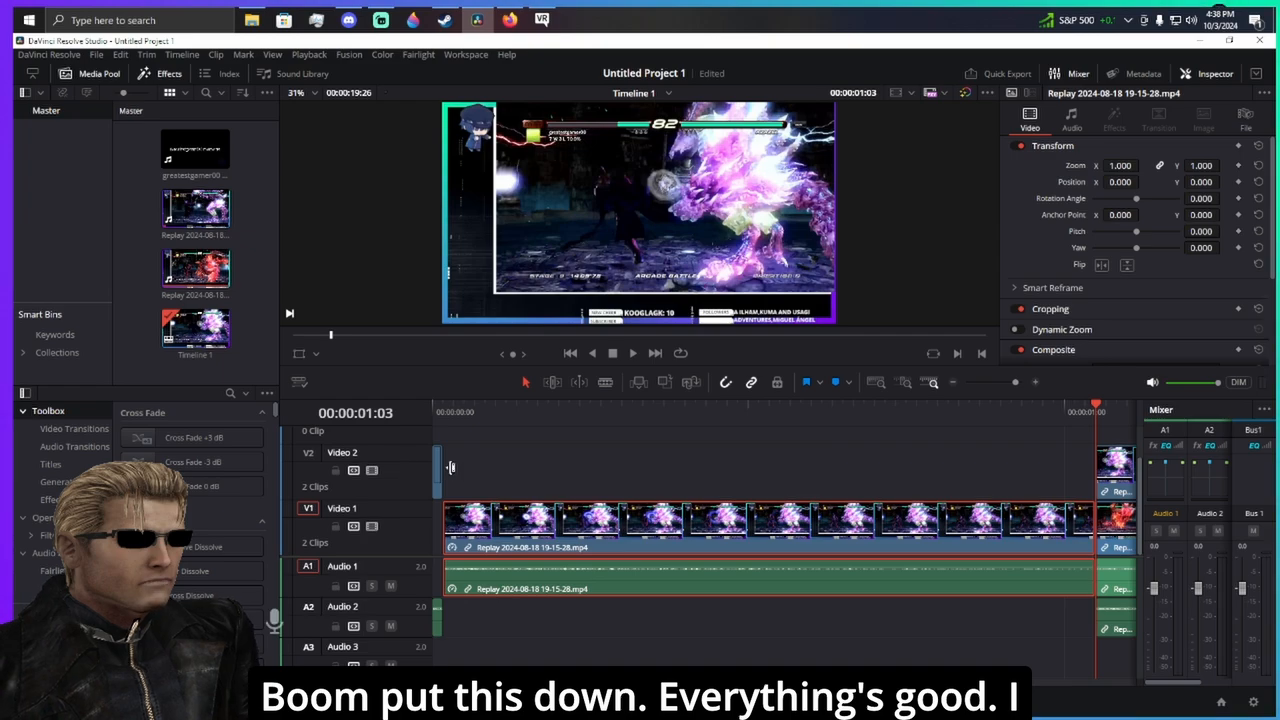
pyautogui.rightClick(437, 477)
pyautogui.click(476, 160)
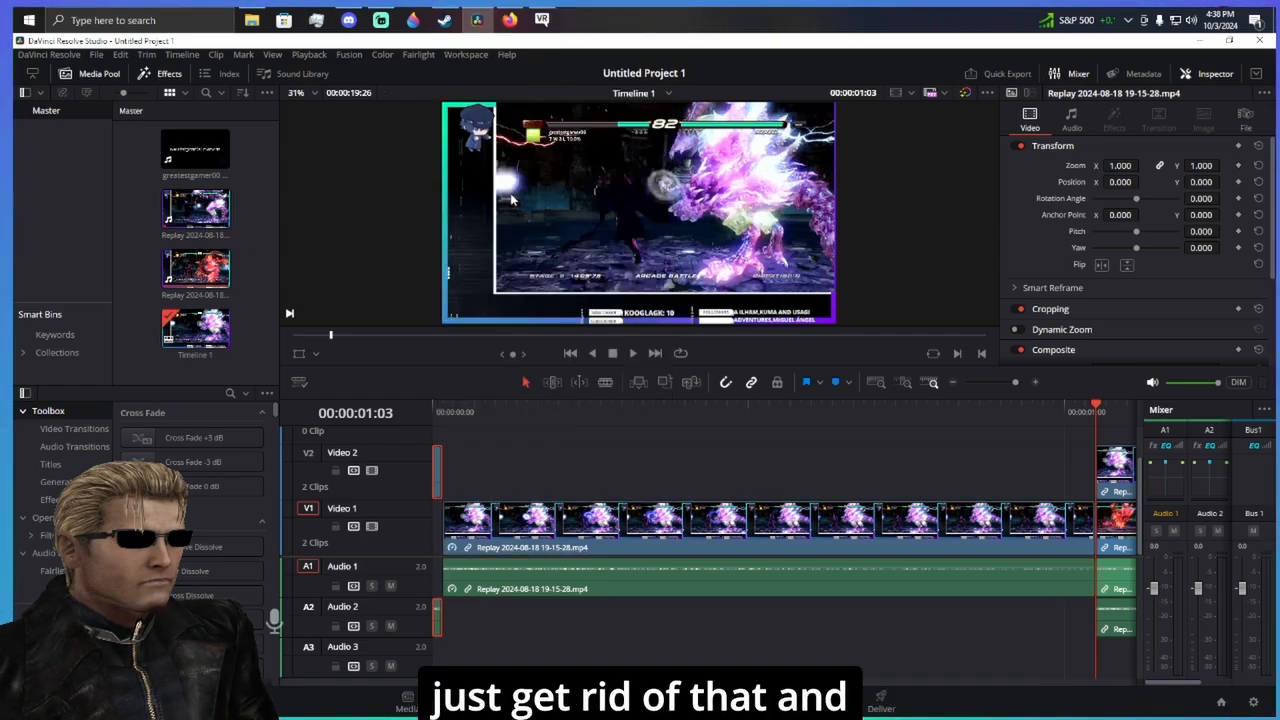
pyautogui.press('Home')
pyautogui.press('space')
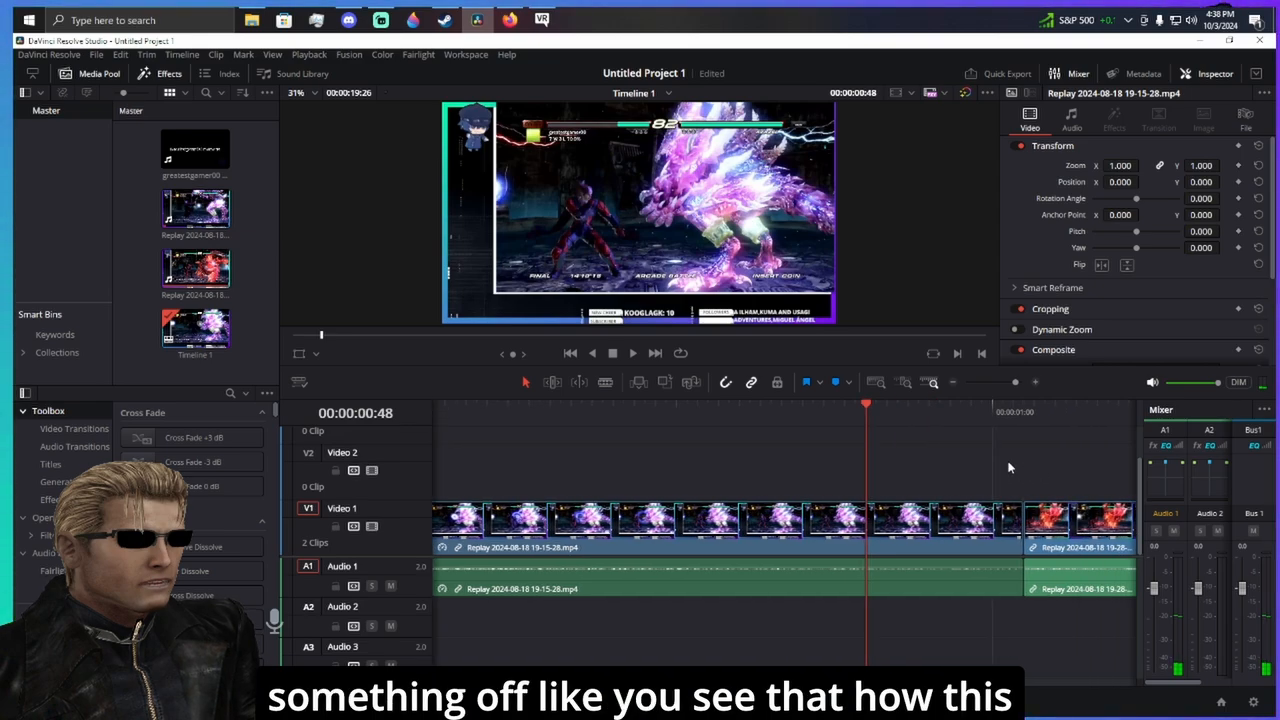
# - Extend the Video 1 opening clip's start to the beginning of the timeline and split it at 00:00:00:02
pyautogui.moveTo(445, 531); pyautogui.dragTo(423, 529)
pyautogui.click(459, 434)
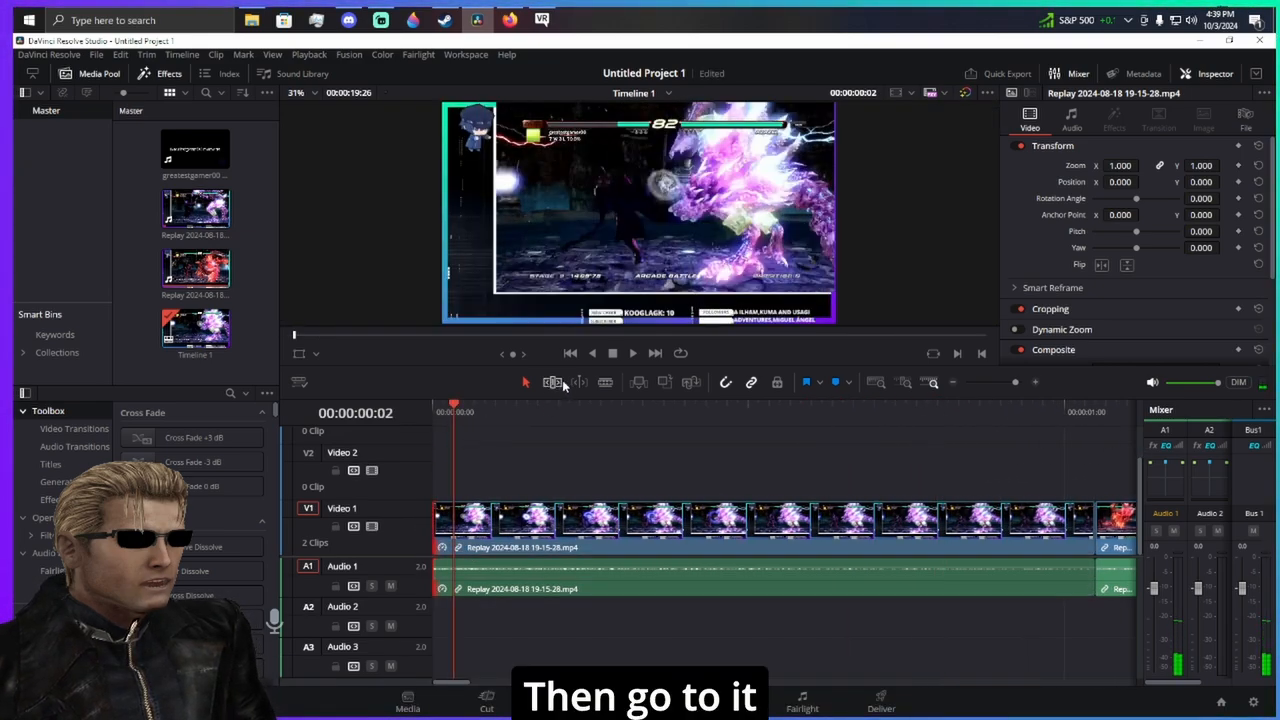
pyautogui.click(454, 540)
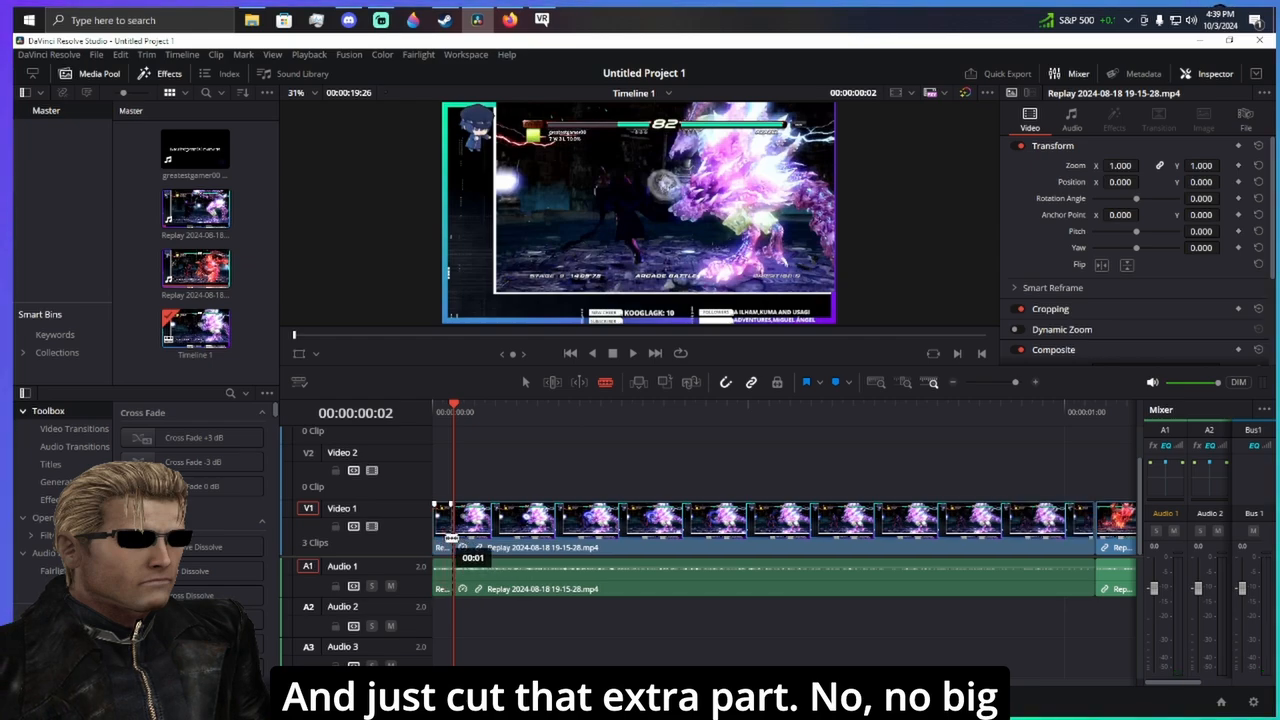
pyautogui.rightClick(444, 538)
pyautogui.click(476, 181)
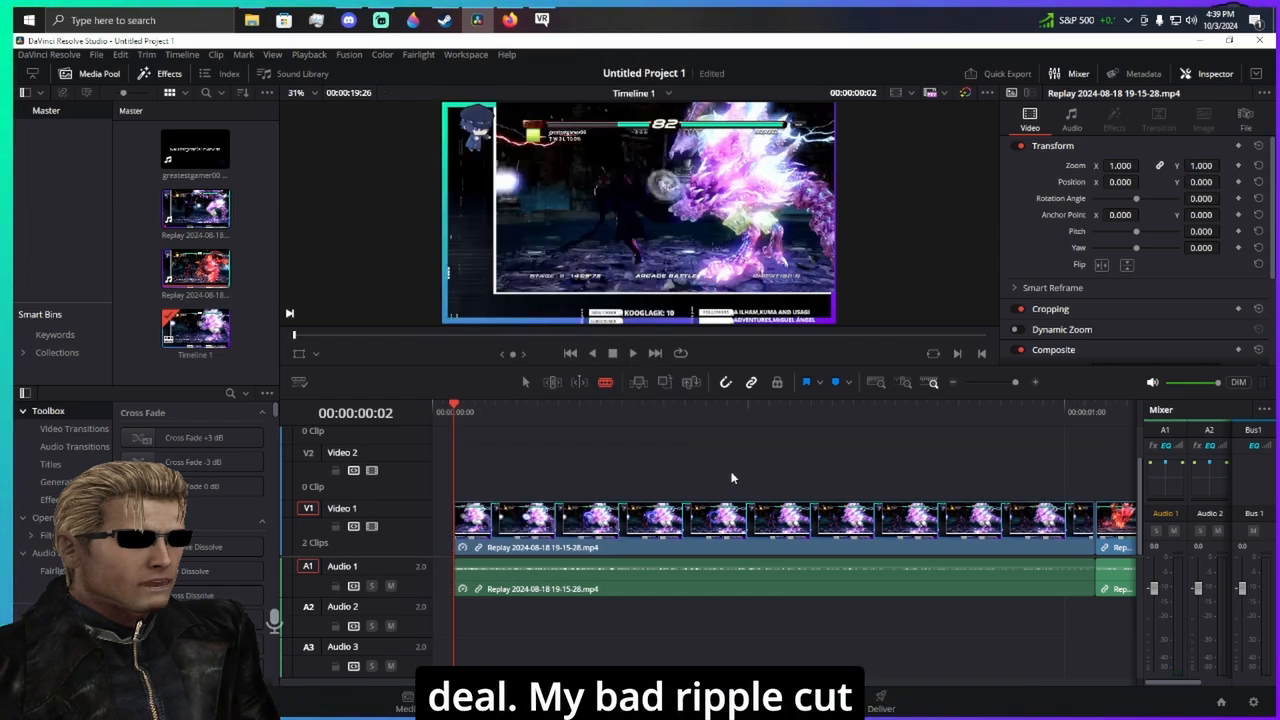
pyautogui.hotkey('ctrl', 'z')
# - Ripple-cut the short piece before 00:00:00:02 and return to the selection tool
pyautogui.rightClick(441, 542)
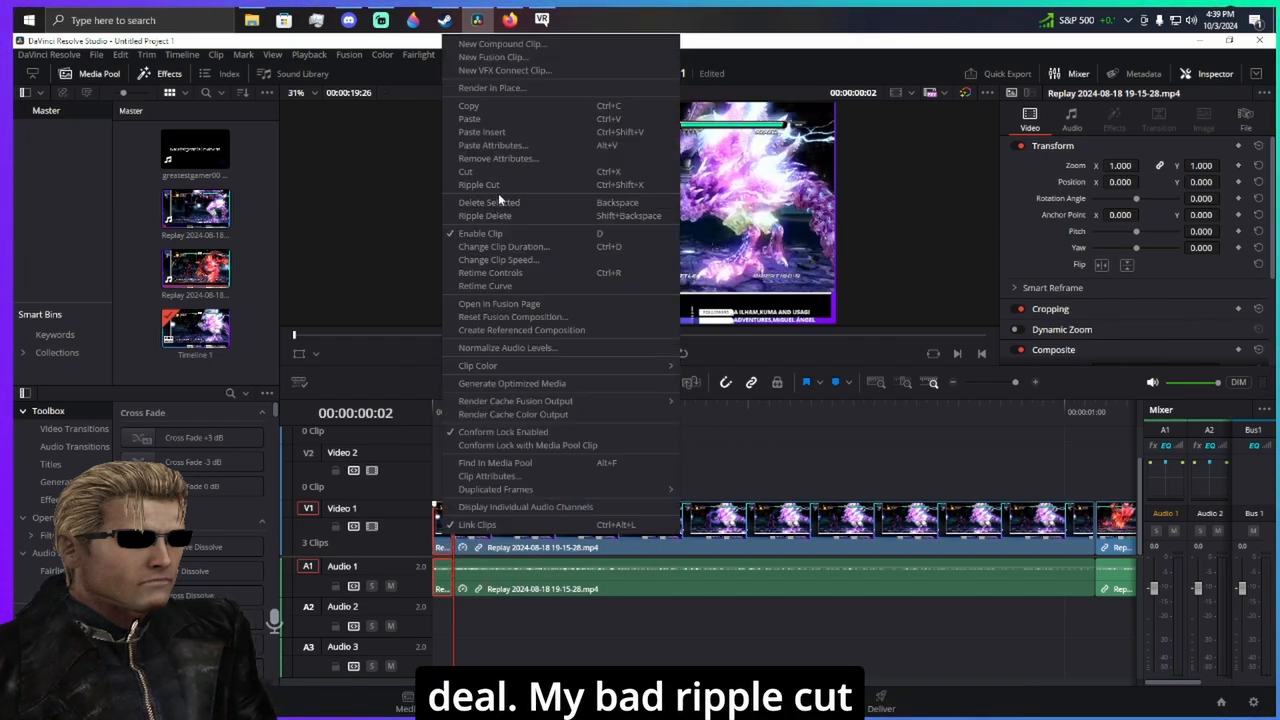
pyautogui.click(476, 185)
pyautogui.click(526, 382)
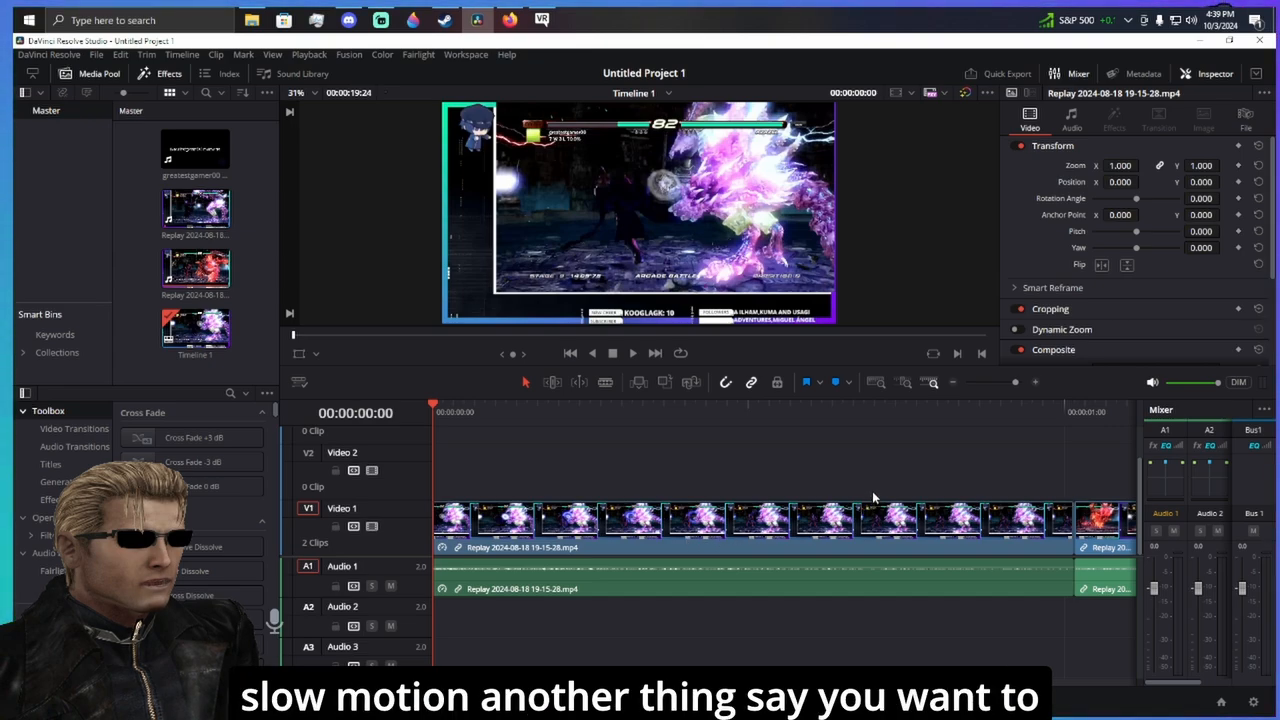
# - Split the slowed opening clip on Video 1 at 00:00:00:19
pyautogui.hscroll(1, 872, 488)
pyautogui.moveTo(763, 421); pyautogui.dragTo(589, 437)
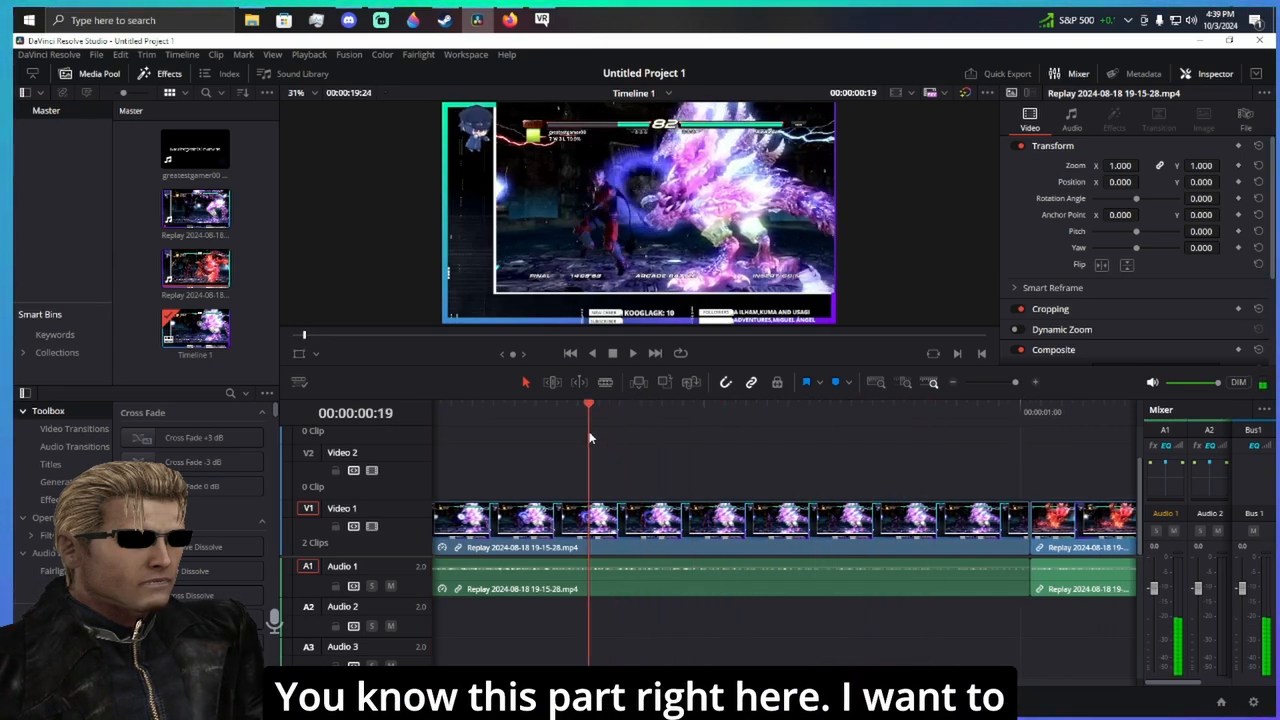
pyautogui.click(605, 383)
pyautogui.click(597, 543)
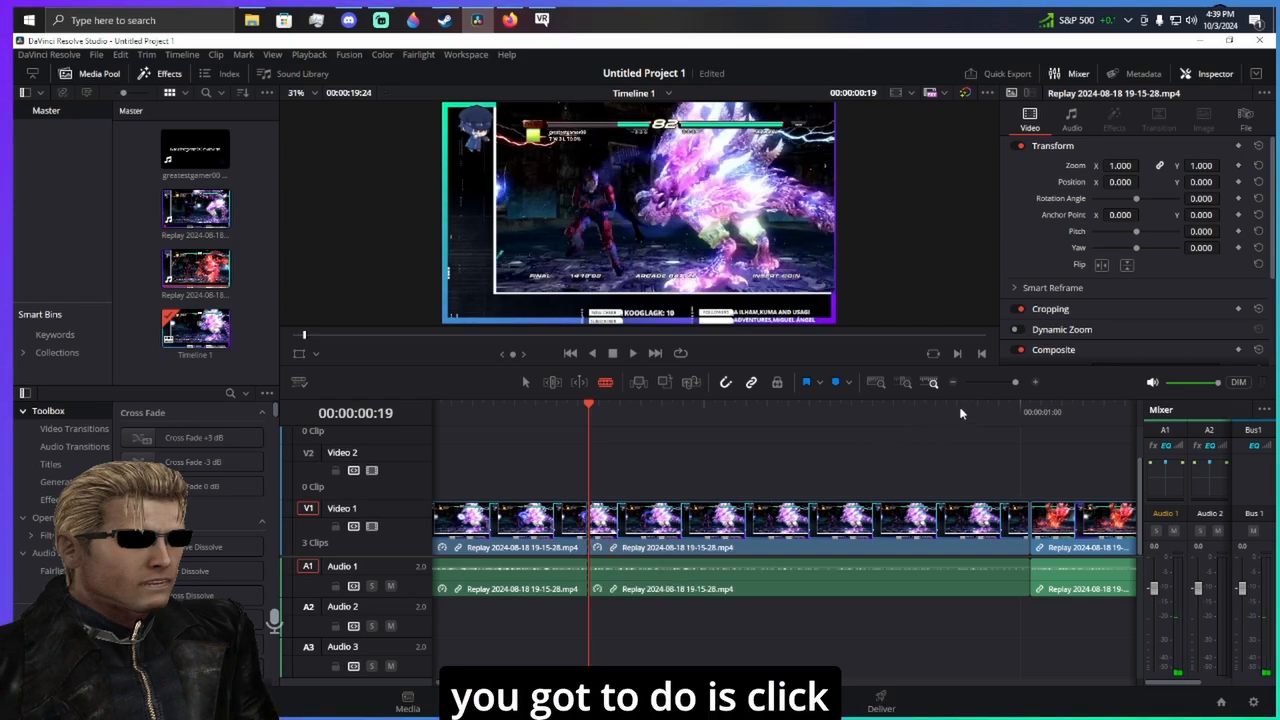
# - Copy the piece before the split and place the playhead at 00:00:00:19
pyautogui.click(1038, 382)
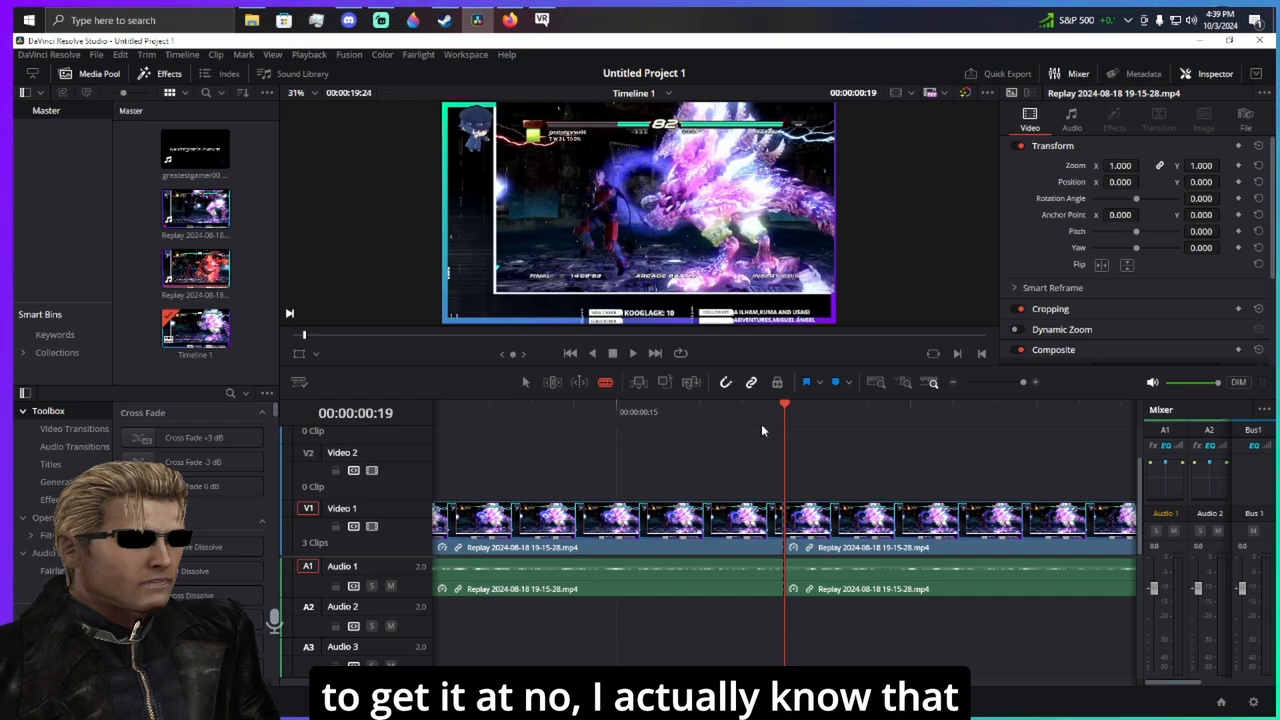
pyautogui.click(525, 381)
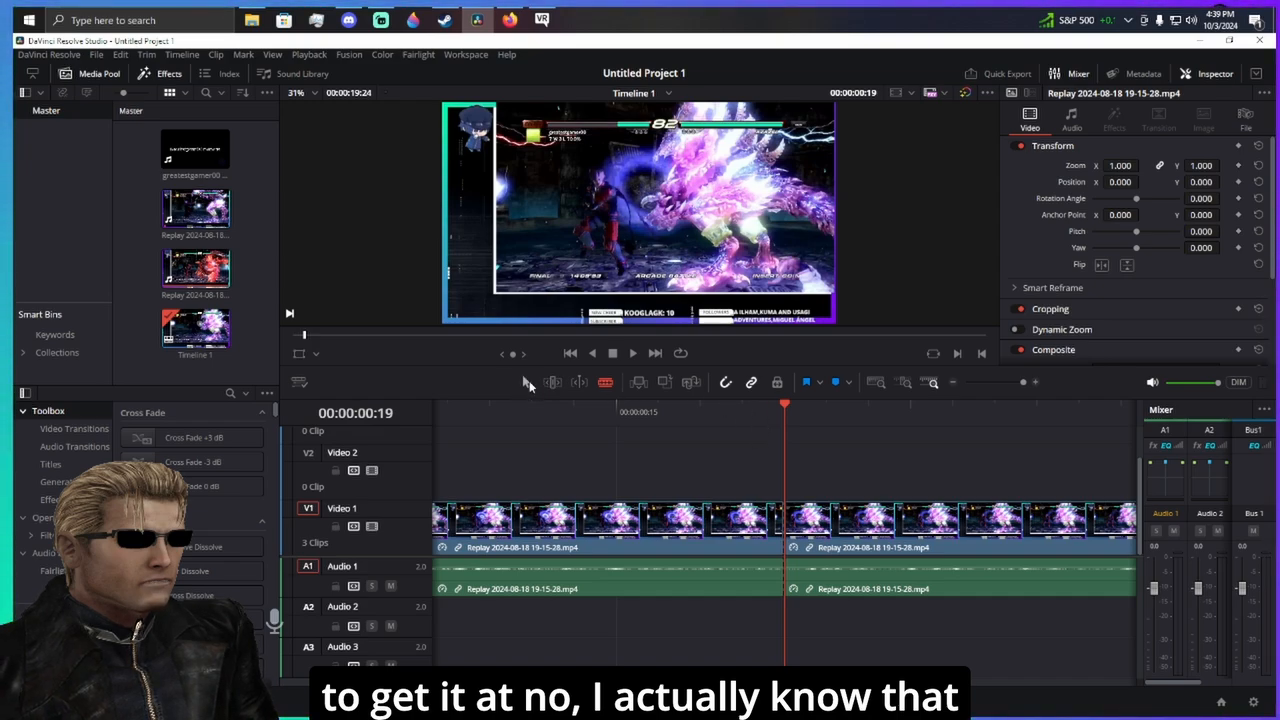
pyautogui.rightClick(612, 530)
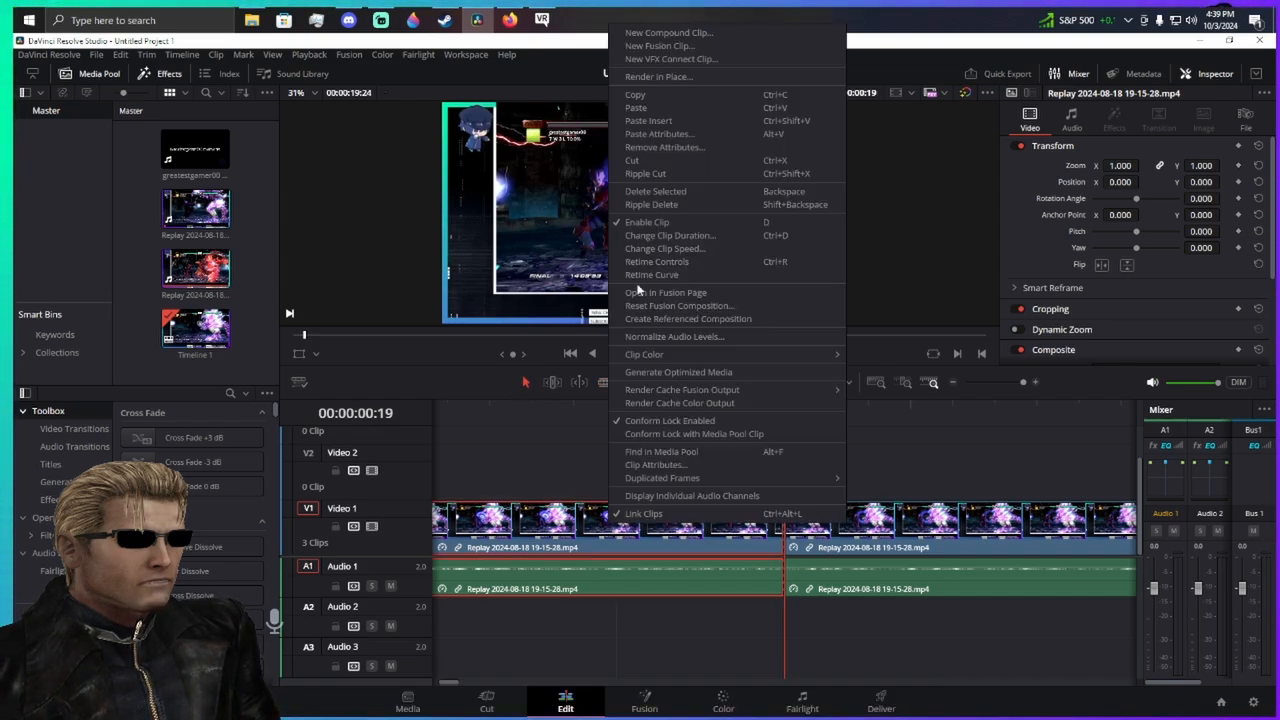
pyautogui.click(651, 95)
pyautogui.click(657, 411)
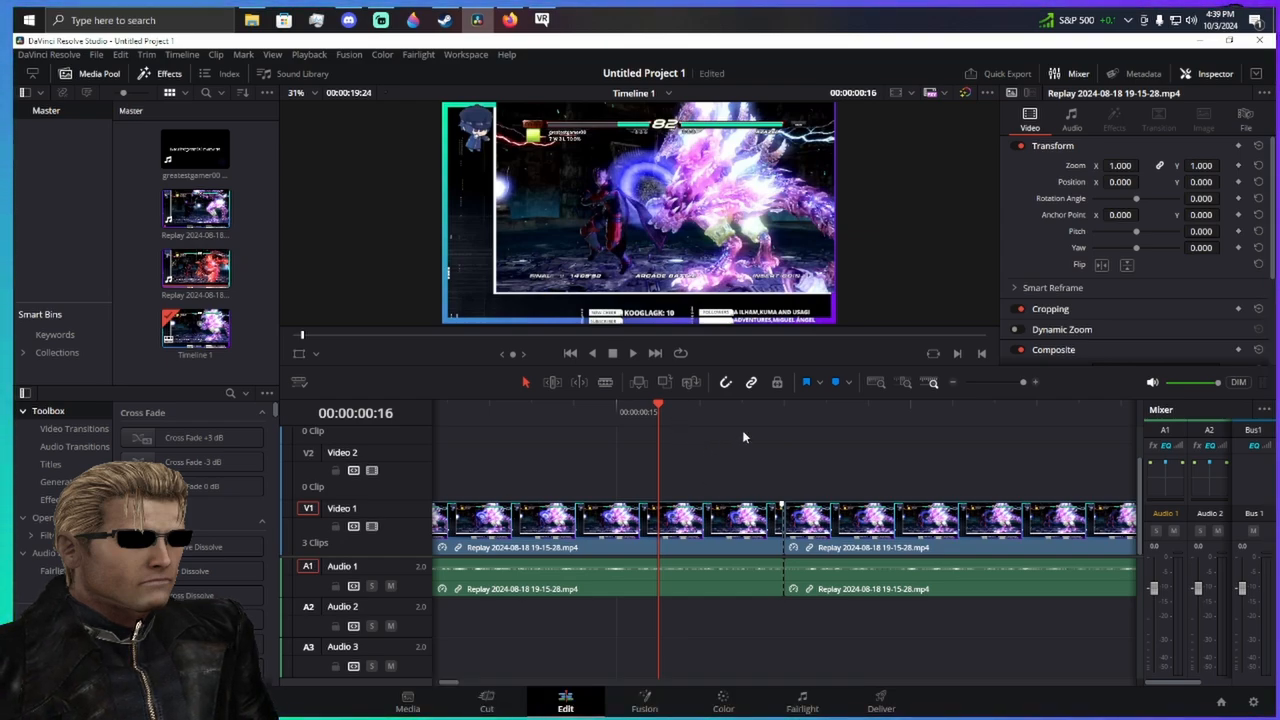
pyautogui.click(771, 425)
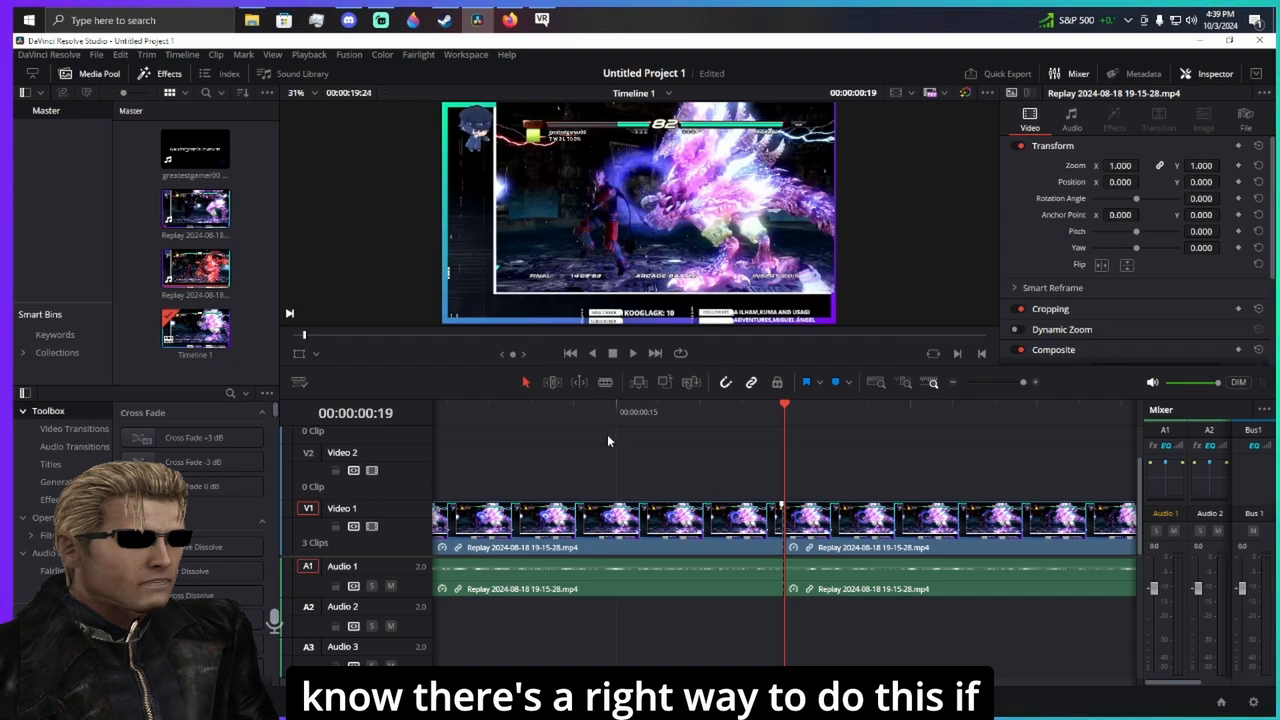
# - Try both plain paste and paste insert of the copied piece at 00:00:00:19, undoing each attempt
pyautogui.rightClick(642, 456)
pyautogui.click(678, 466)
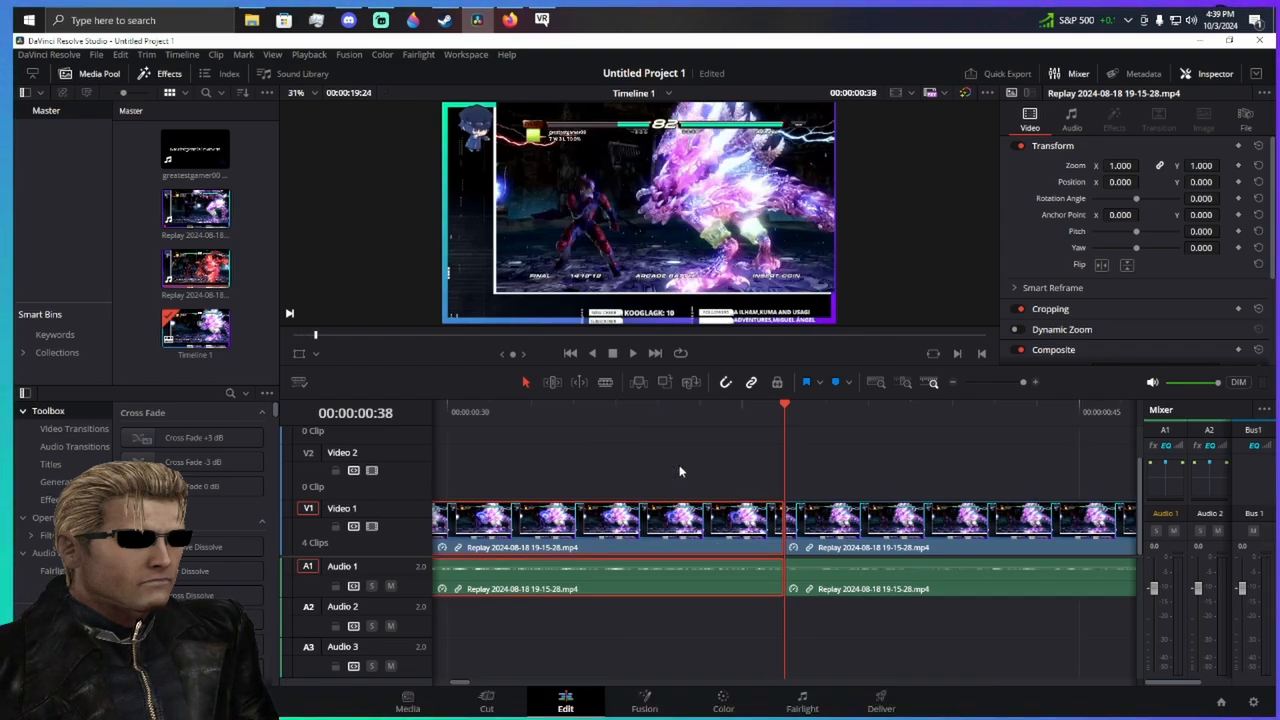
pyautogui.hotkey('ctrl', 'z')
pyautogui.click(952, 382)
pyautogui.click(952, 382)
pyautogui.rightClick(796, 456)
pyautogui.click(833, 478)
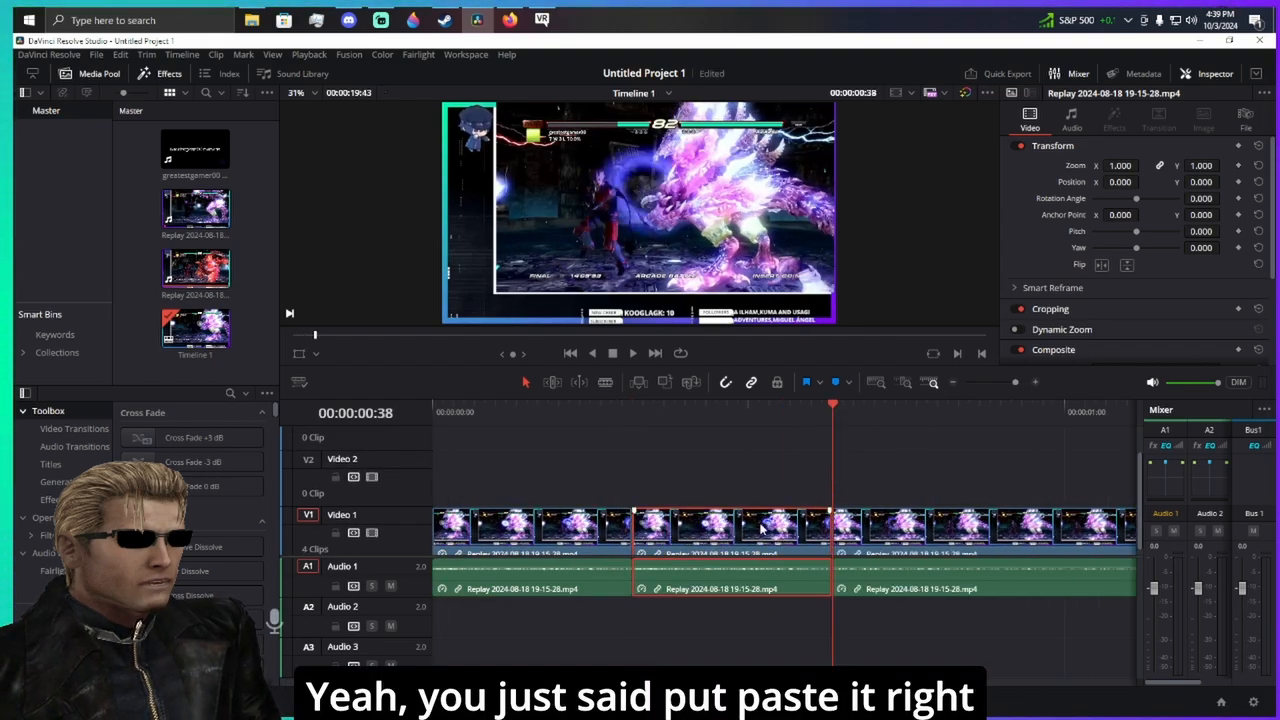
pyautogui.hotkey('ctrl', 'z')
pyautogui.rightClick(701, 471)
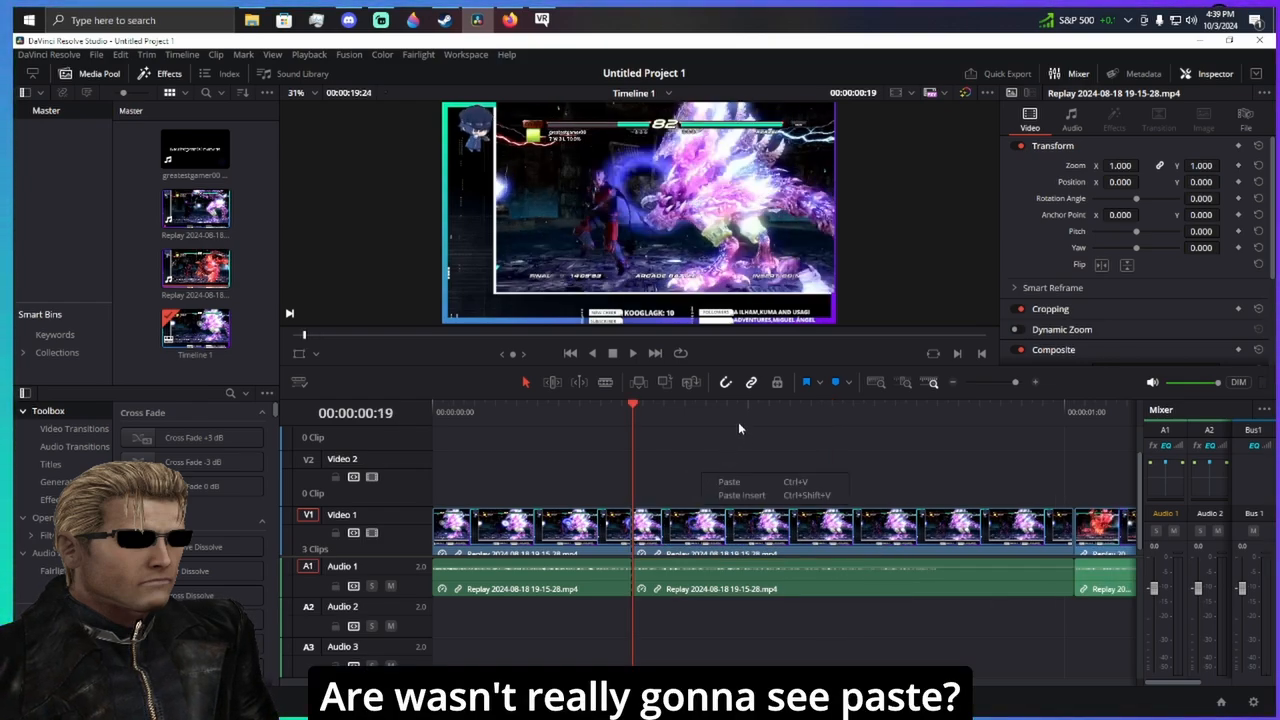
pyautogui.click(734, 483)
pyautogui.hotkey('ctrl', 'z')
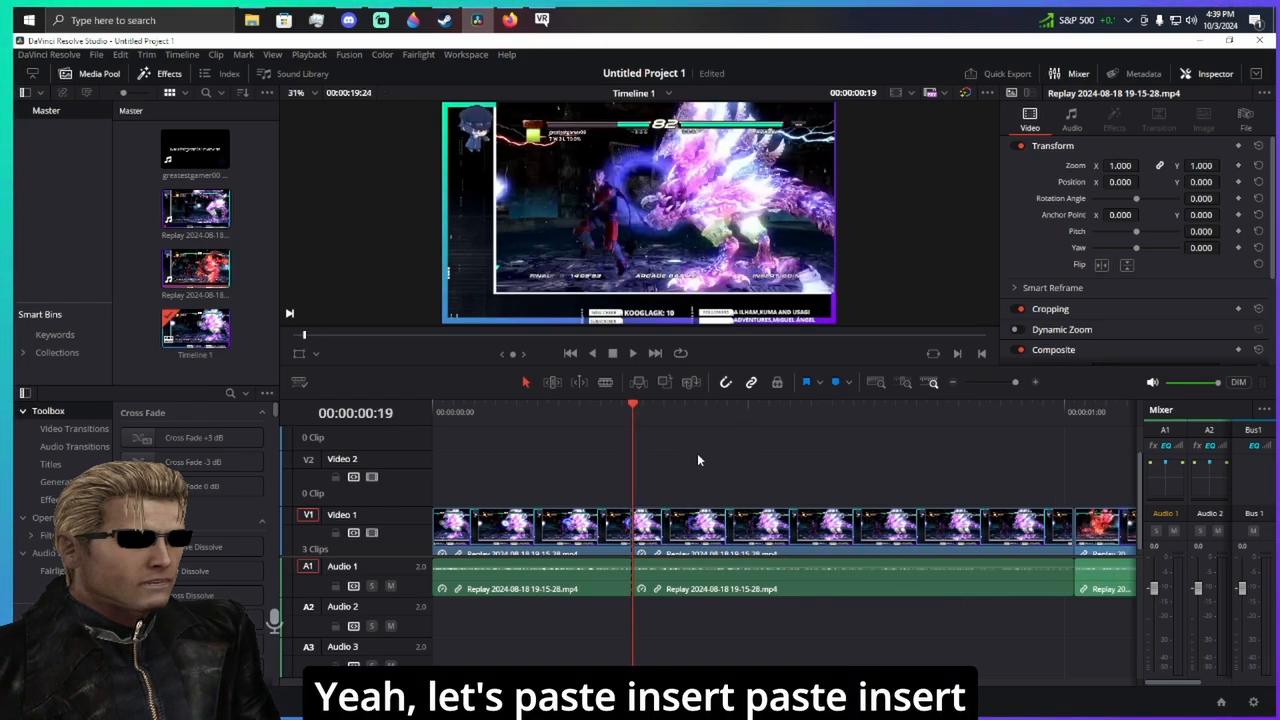
# - Paste-insert the copied piece at 00:00:00:19 and move it straight up to Video 2
pyautogui.rightClick(706, 460)
pyautogui.click(734, 479)
pyautogui.moveTo(679, 540); pyautogui.dragTo(704, 521)
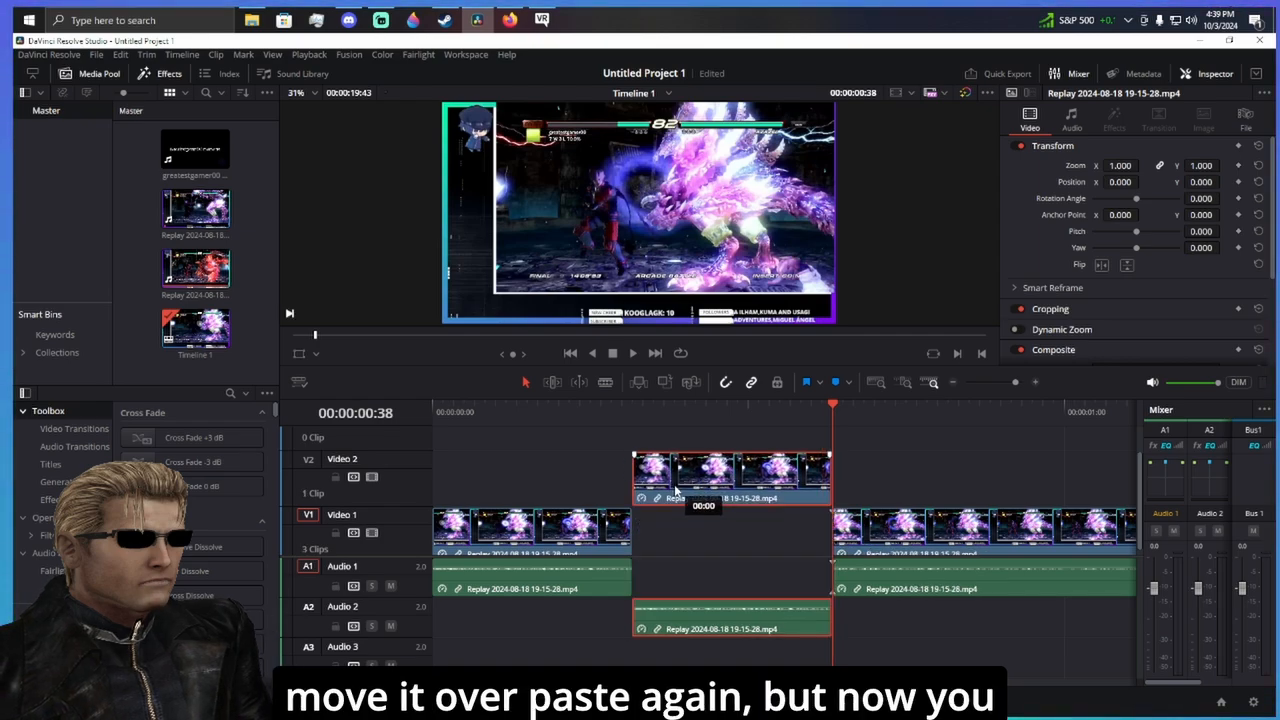
# - Paste another copy into the Video 1 gap below the Video 2 piece and ripple-cut that copy
pyautogui.hotkey('ctrl', 'v')
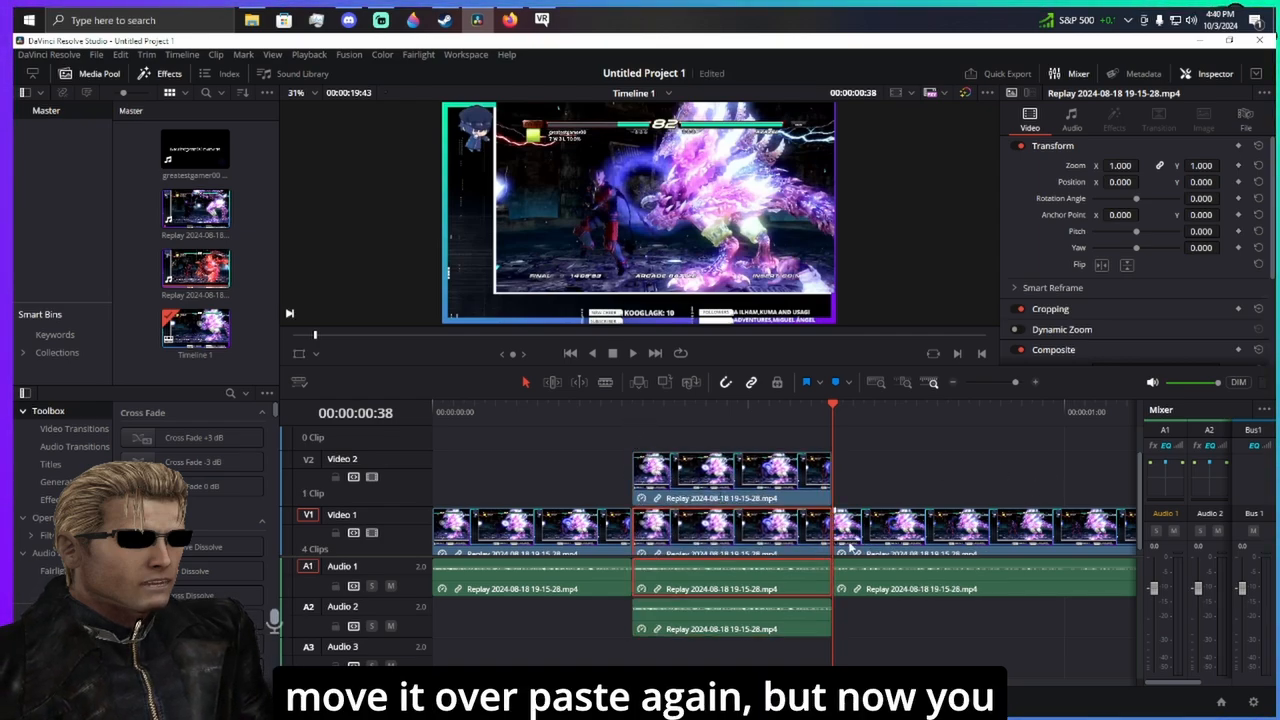
pyautogui.rightClick(737, 540)
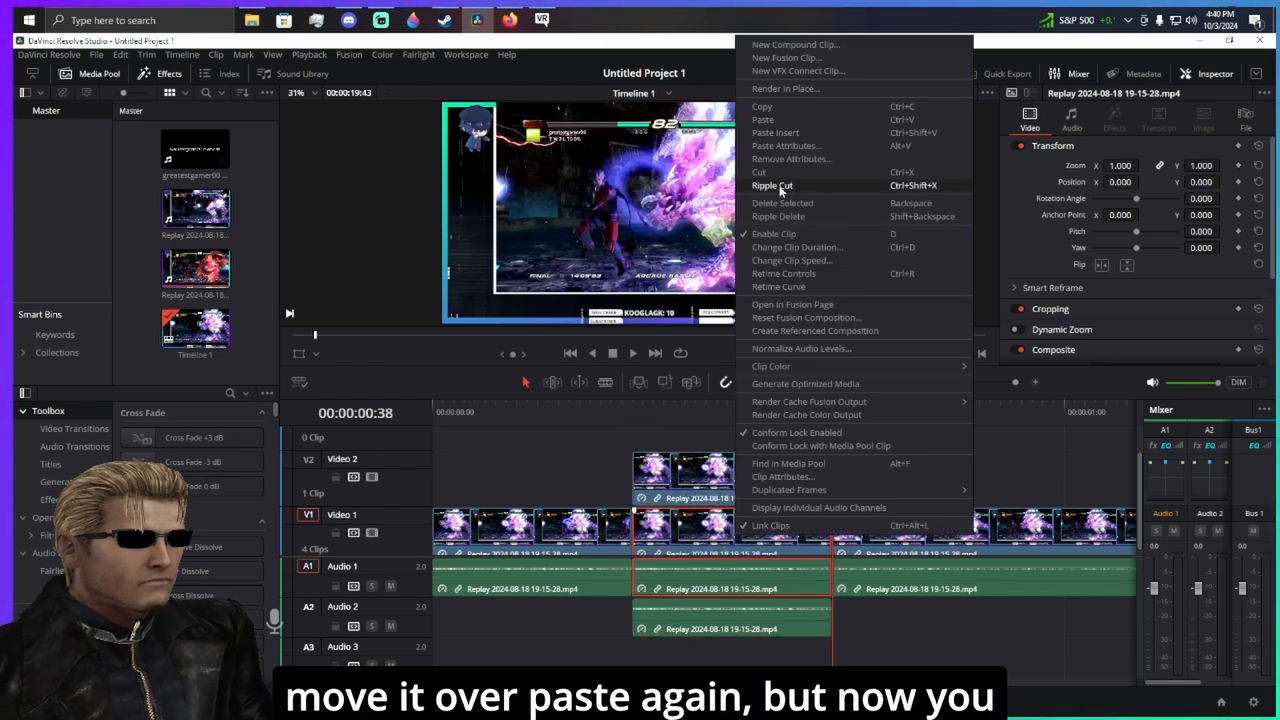
pyautogui.click(782, 187)
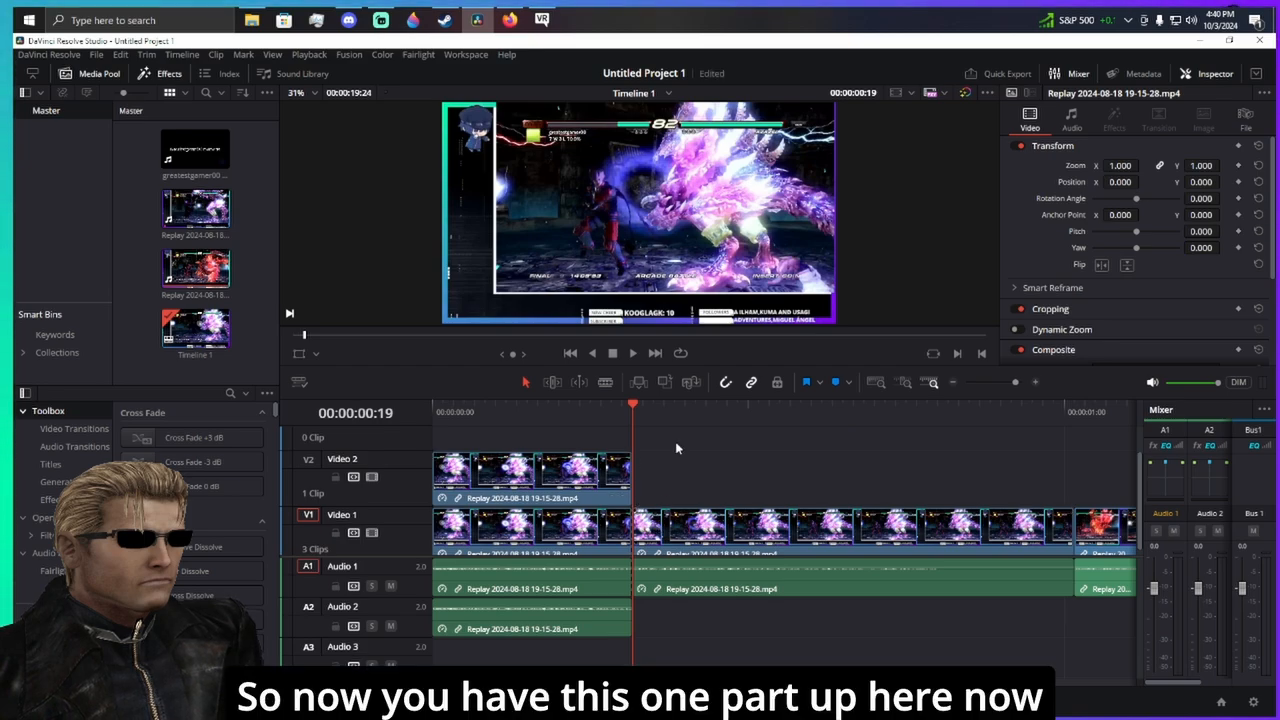
# - Set the playhead to 00:00:00:19 at the end of the Video 2 piece and change its clip speed to Freeze Frame
pyautogui.moveTo(519, 489); pyautogui.dragTo(474, 462)
pyautogui.click(612, 410)
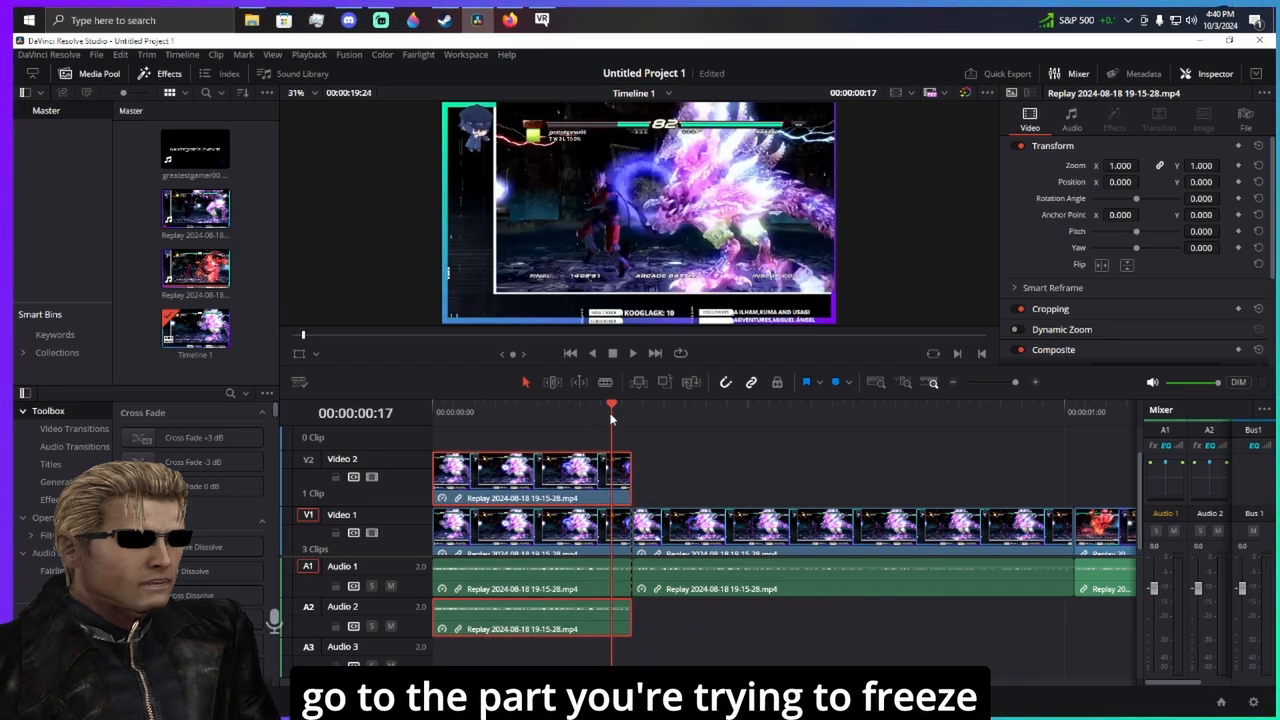
pyautogui.click(1035, 381)
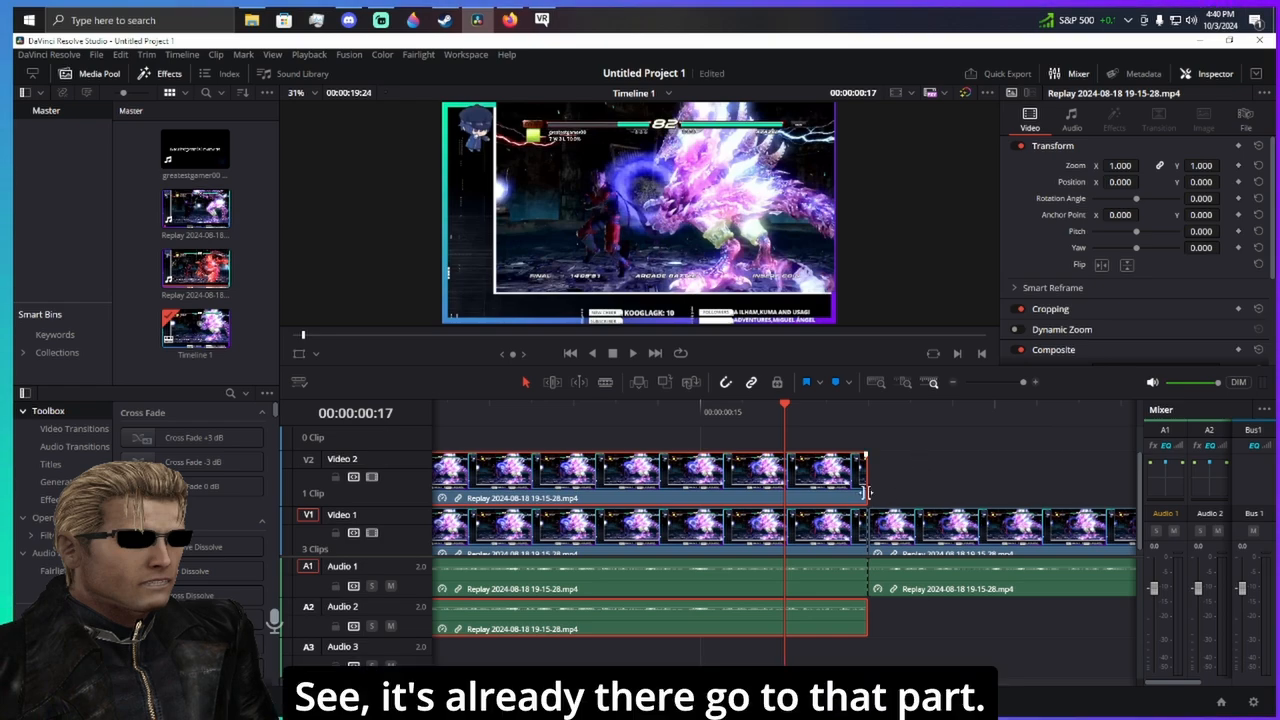
pyautogui.click(852, 413)
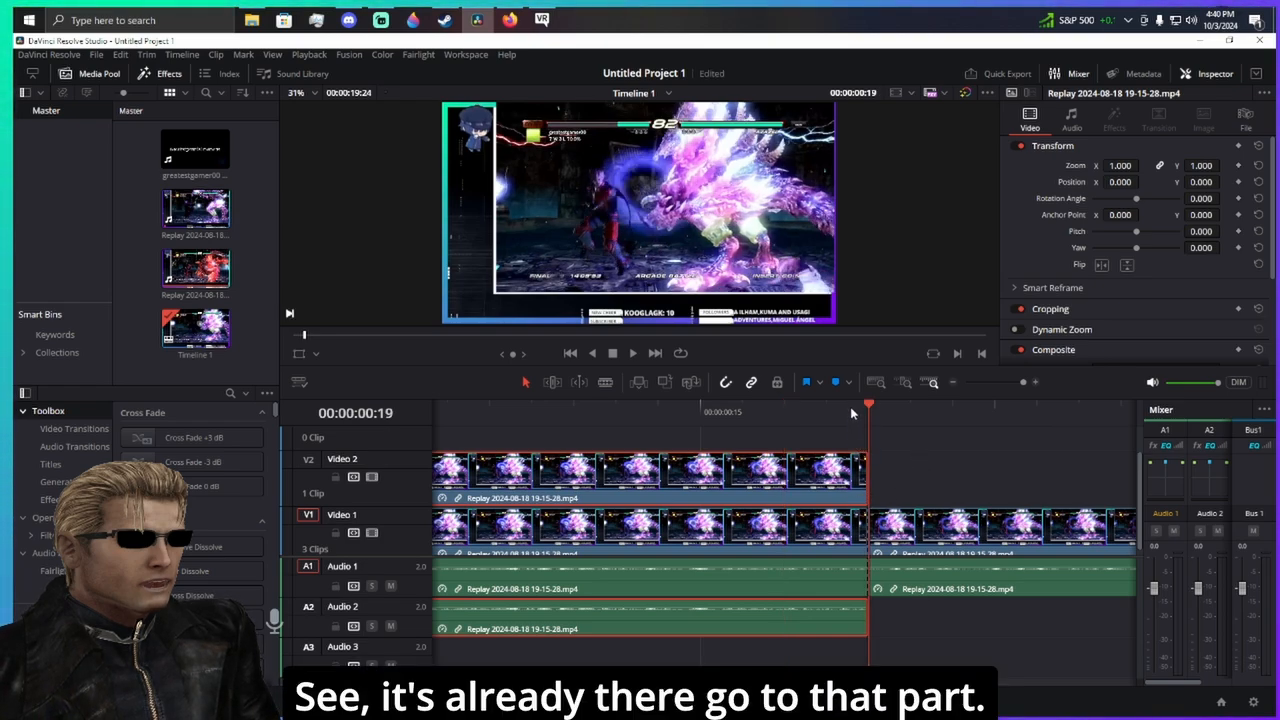
pyautogui.rightClick(829, 481)
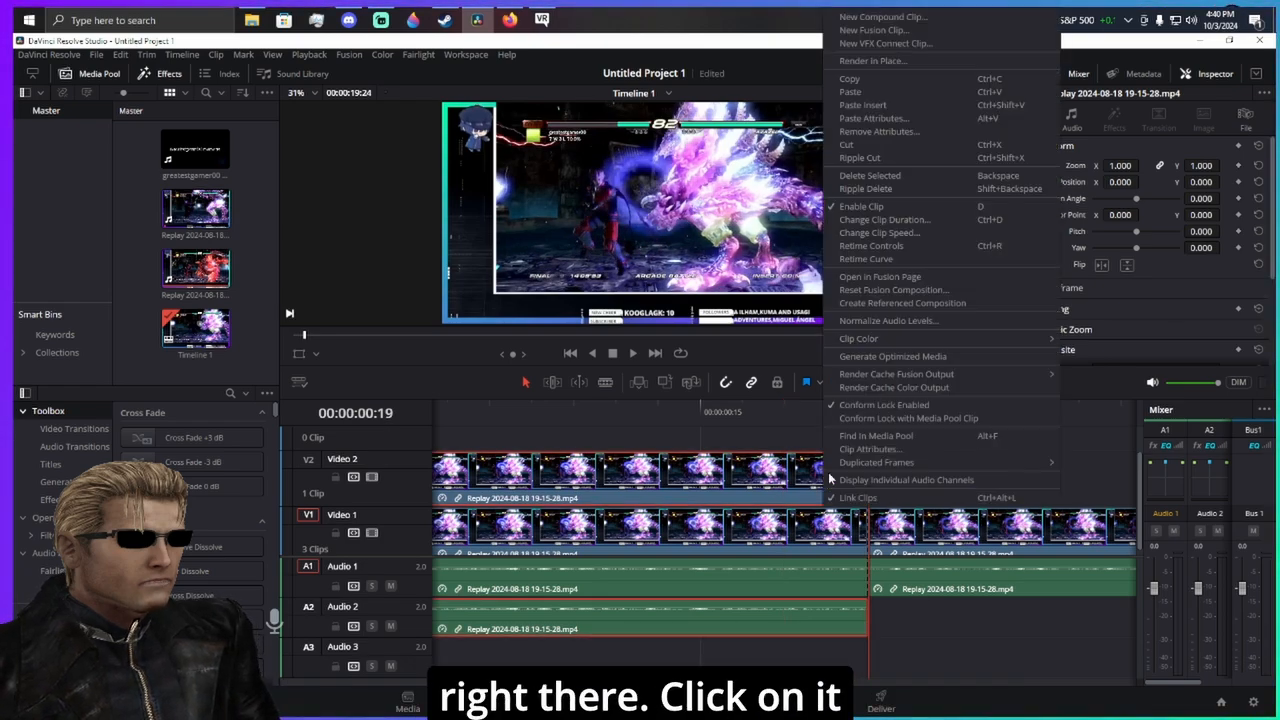
pyautogui.click(907, 231)
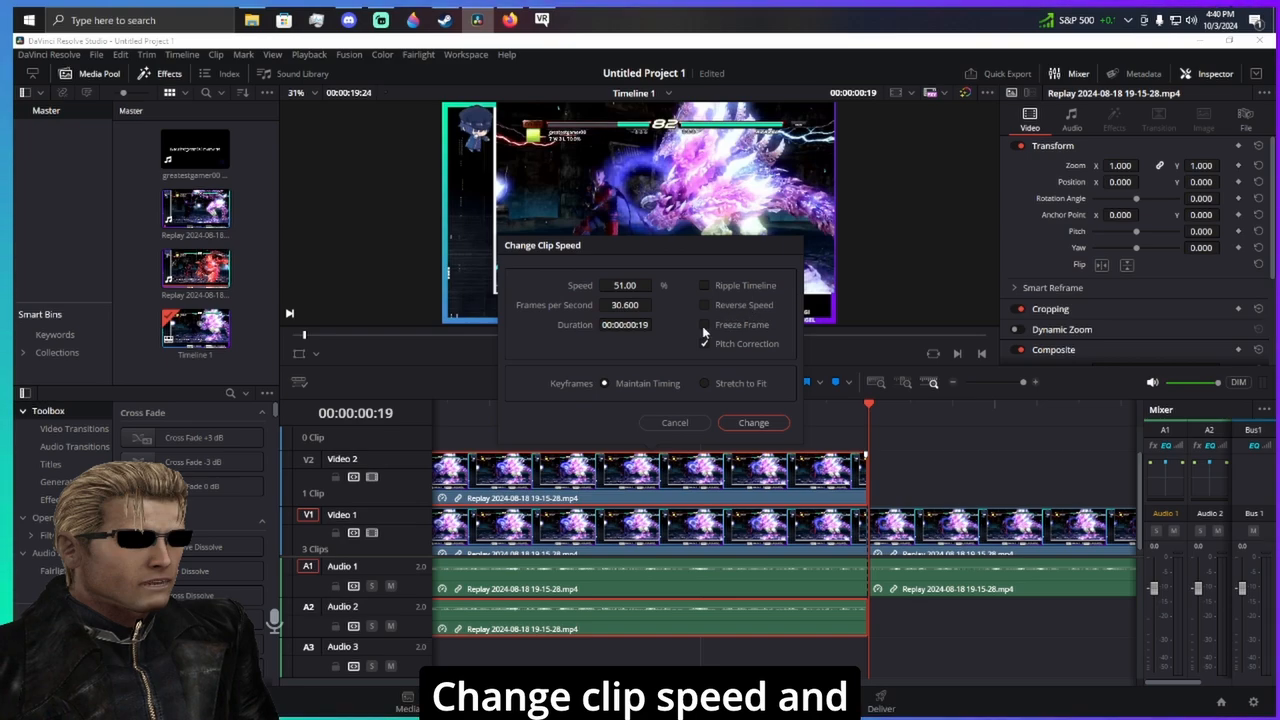
pyautogui.click(704, 325)
pyautogui.click(753, 422)
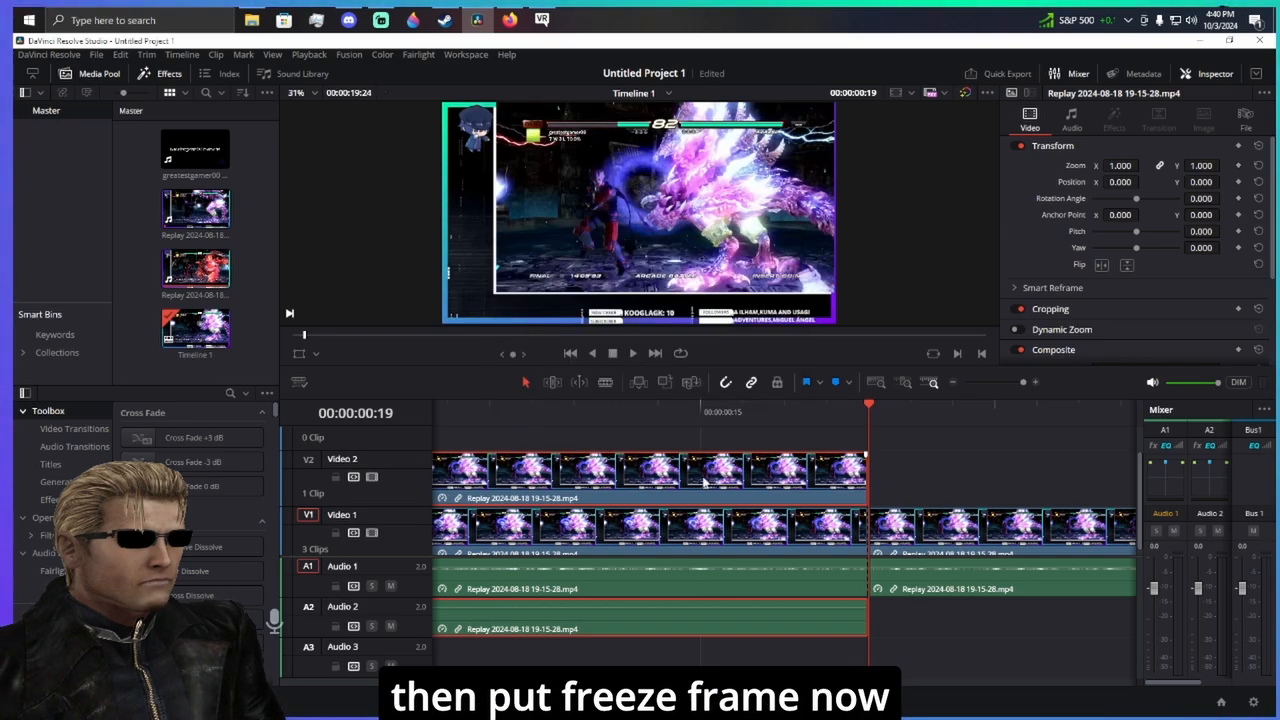
# - Move the frozen Video 2 clip along its track so it starts at the Video 1 split at 00:00:00:19
pyautogui.moveTo(915, 490); pyautogui.dragTo(900, 446)
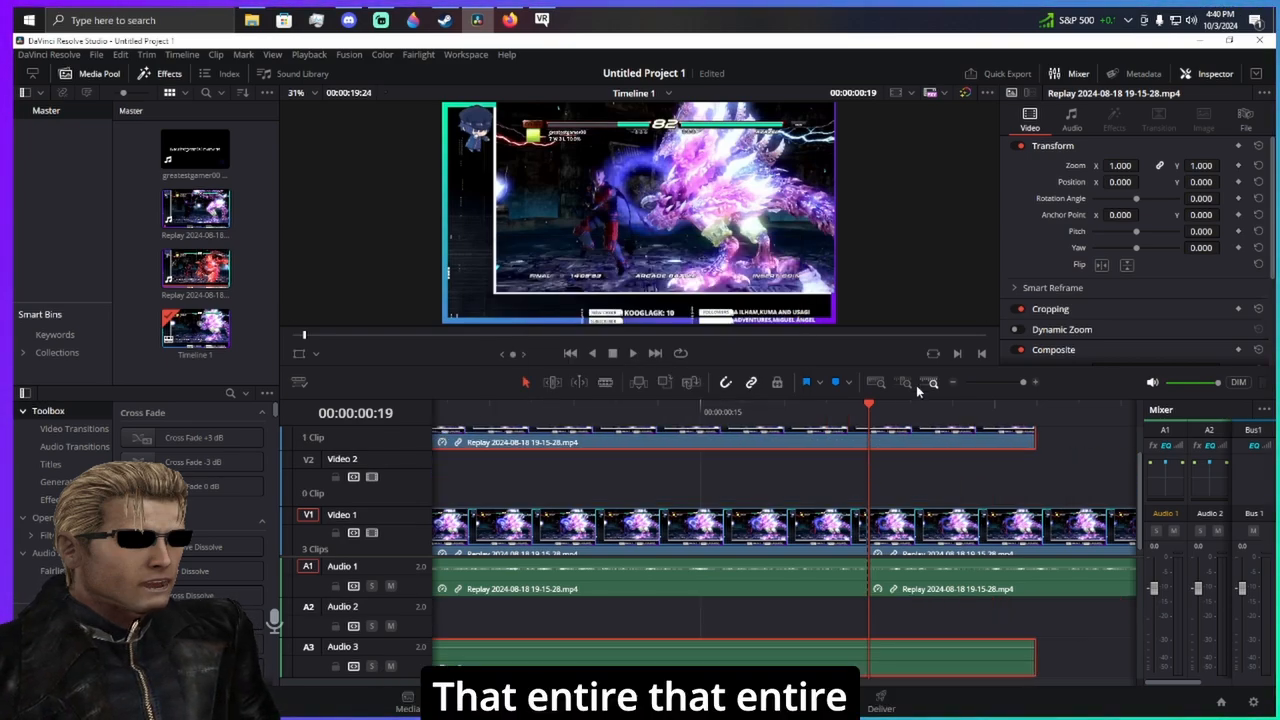
pyautogui.click(952, 382)
pyautogui.moveTo(709, 436); pyautogui.dragTo(808, 468)
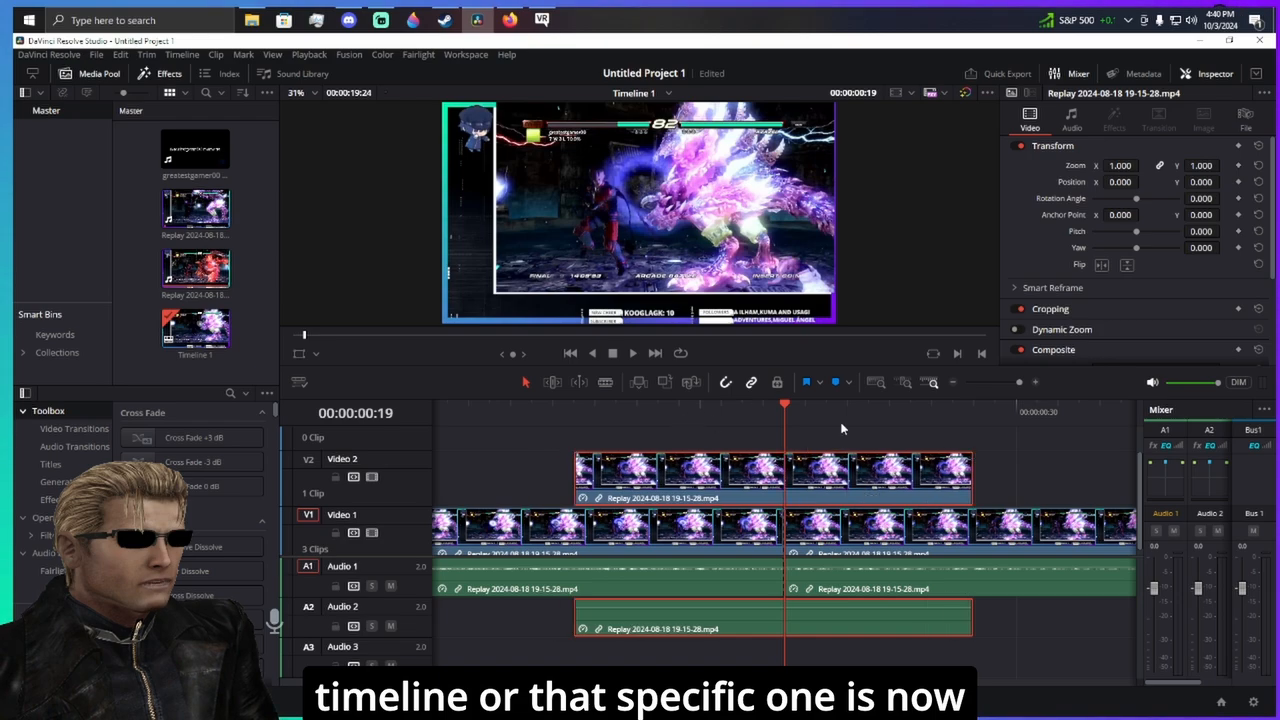
pyautogui.click(806, 410)
pyautogui.moveTo(783, 423); pyautogui.dragTo(743, 422)
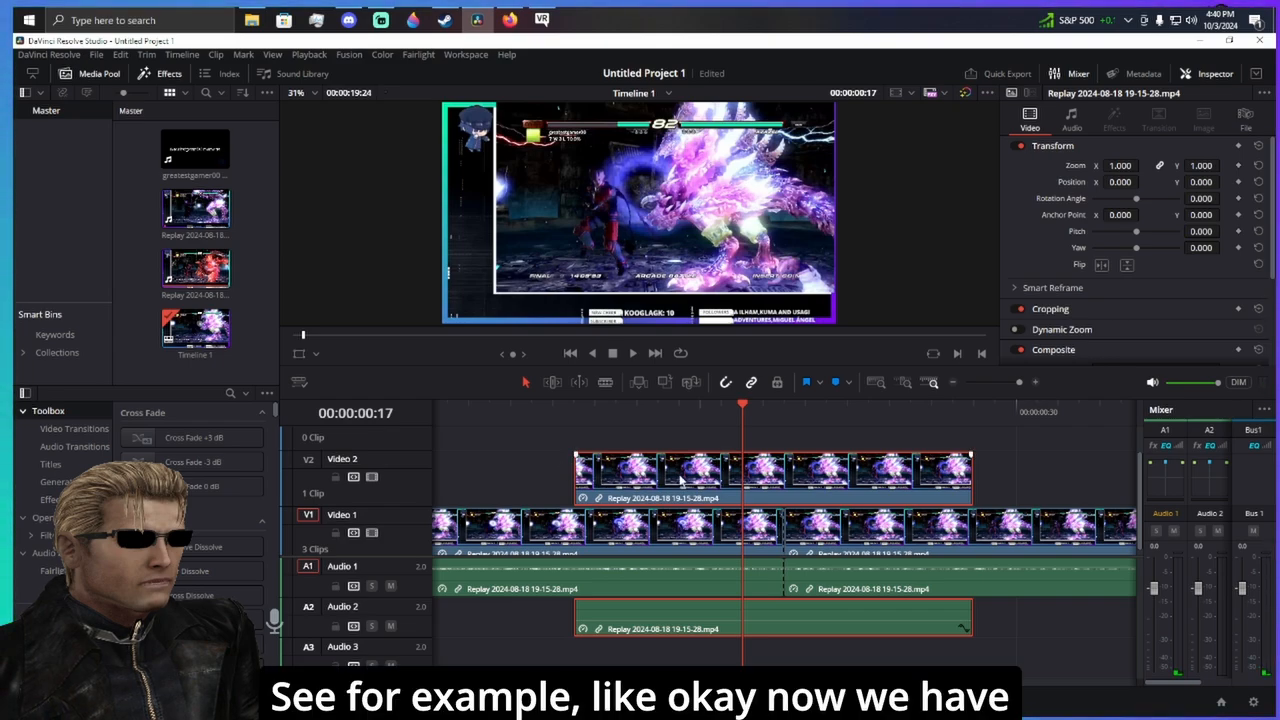
pyautogui.moveTo(737, 484); pyautogui.dragTo(963, 484)
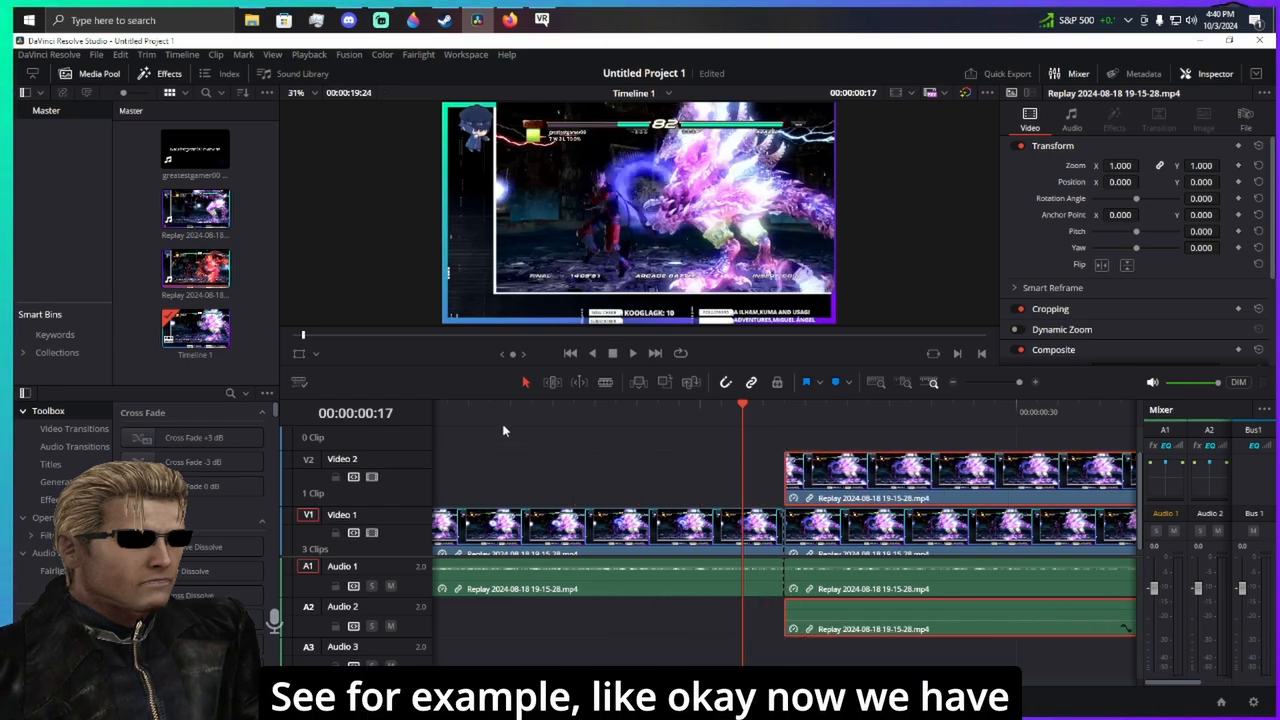
# - Play the timeline from the beginning to check the switch into the freeze frame
pyautogui.press('Home')
pyautogui.press('space')
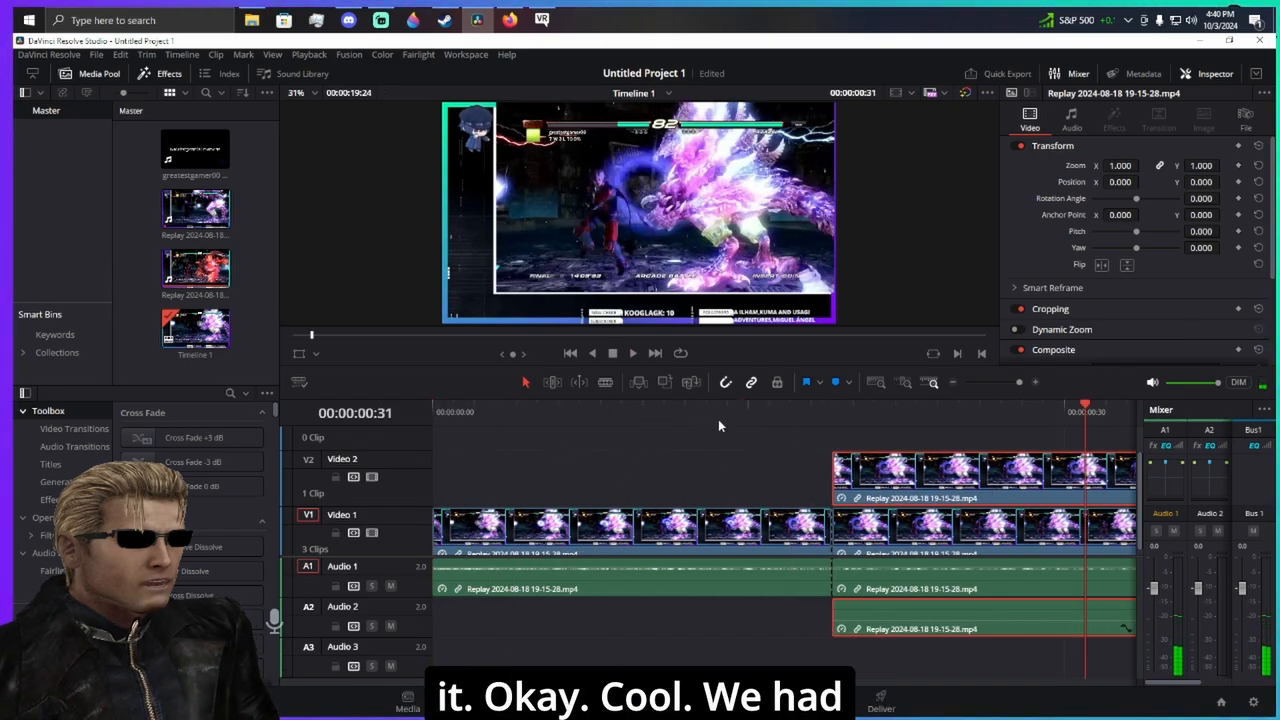
pyautogui.hscroll(5, 860, 475)
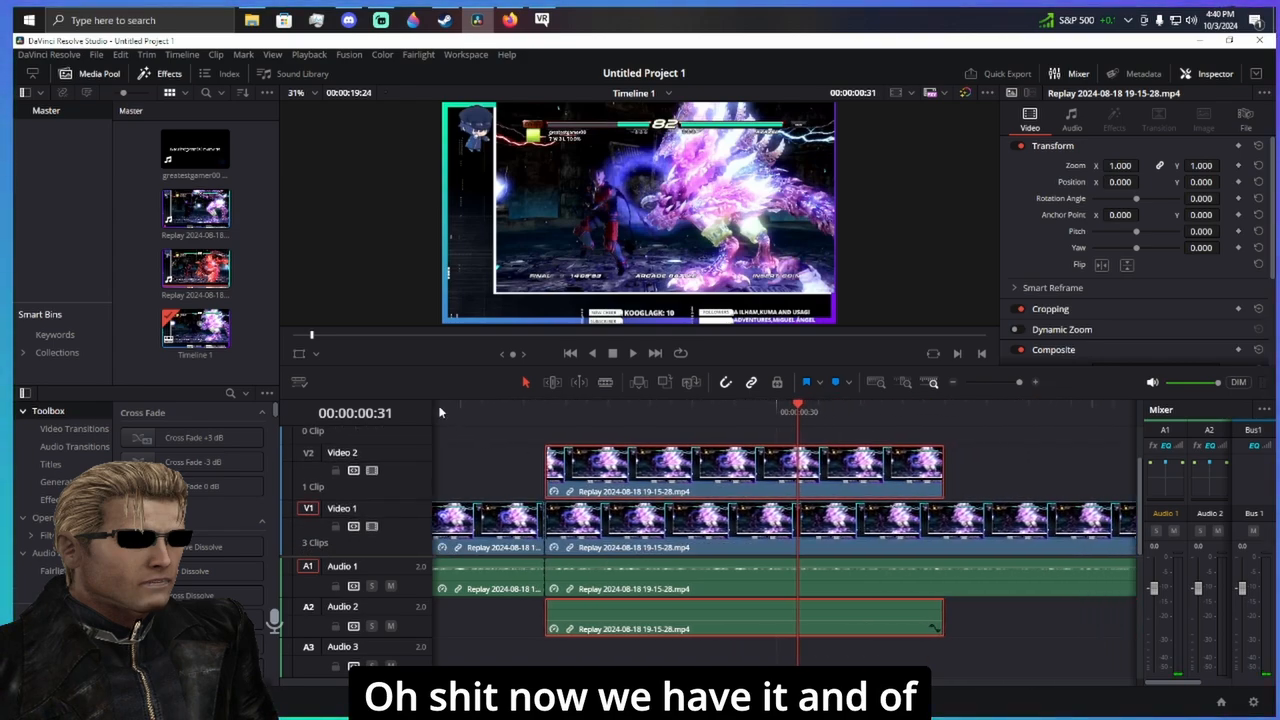
# - Copy the frozen Video 2 clip and place the playhead at its start, 00:00:00:19
pyautogui.rightClick(718, 468)
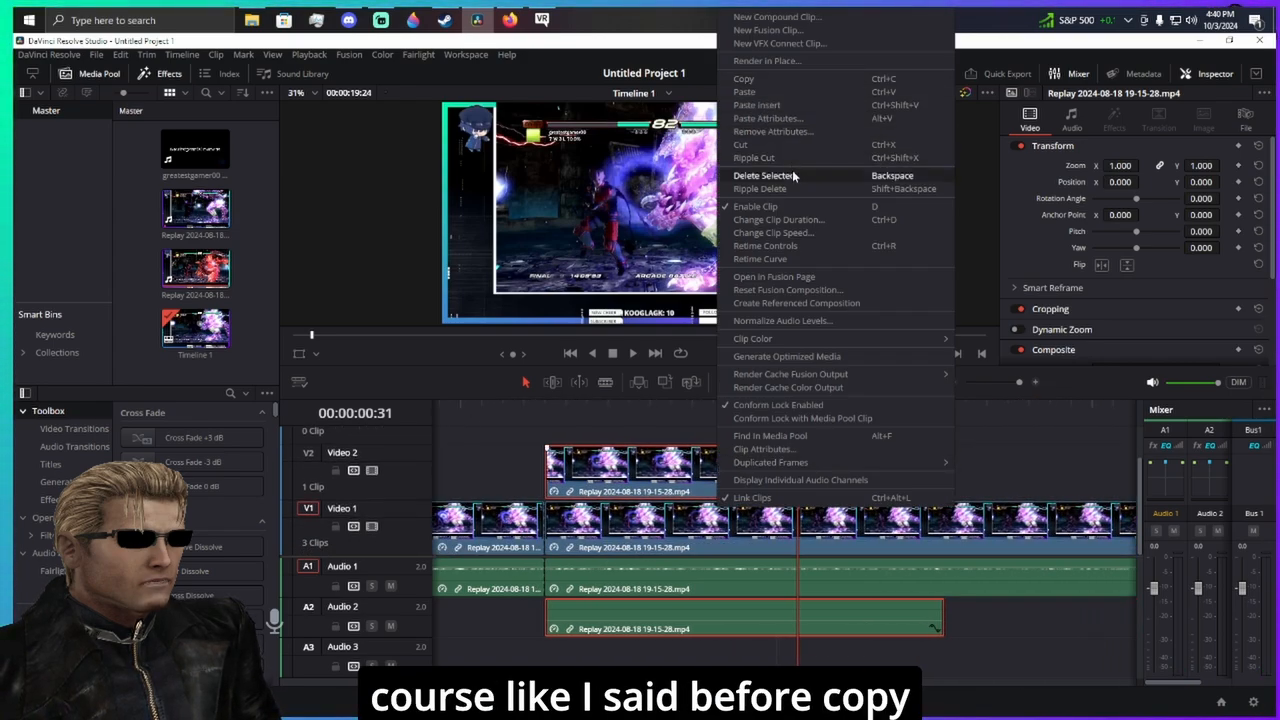
pyautogui.click(760, 79)
pyautogui.click(543, 405)
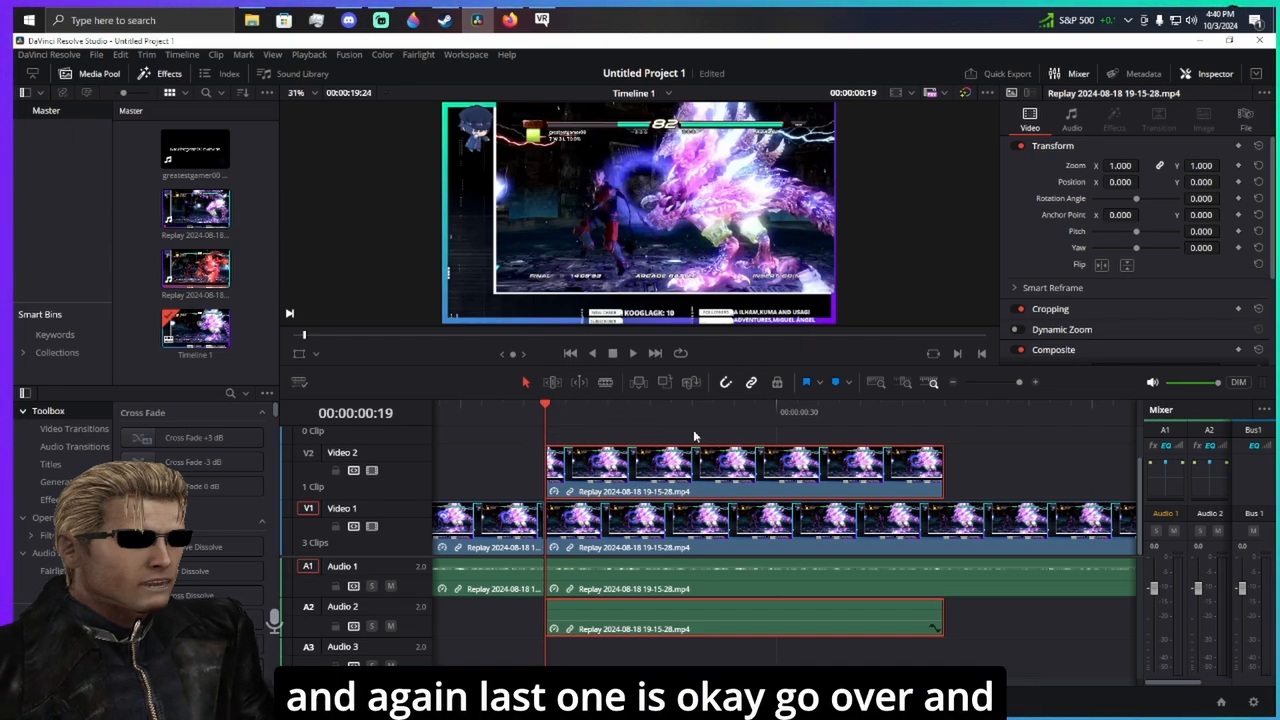
# - Enable Dynamic Zoom on the frozen Video 2 clip and set its ease to Ease In
pyautogui.scroll(-2, 1087, 293)
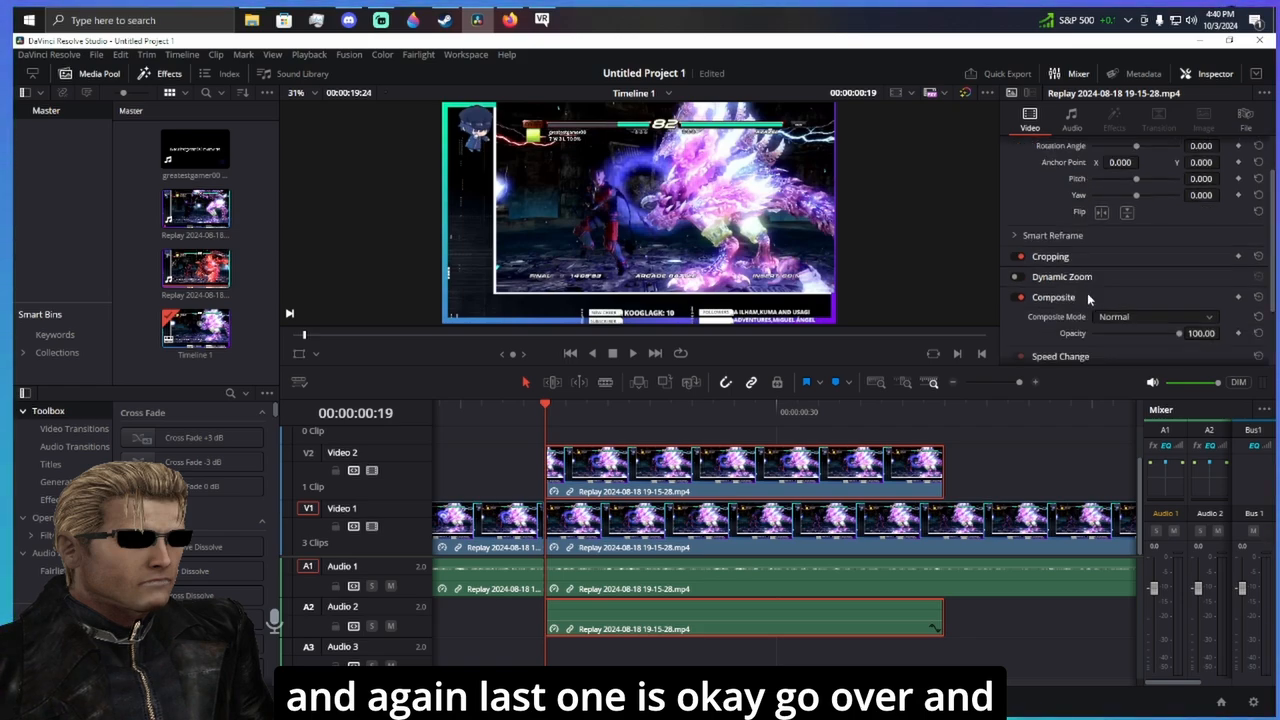
pyautogui.click(1019, 277)
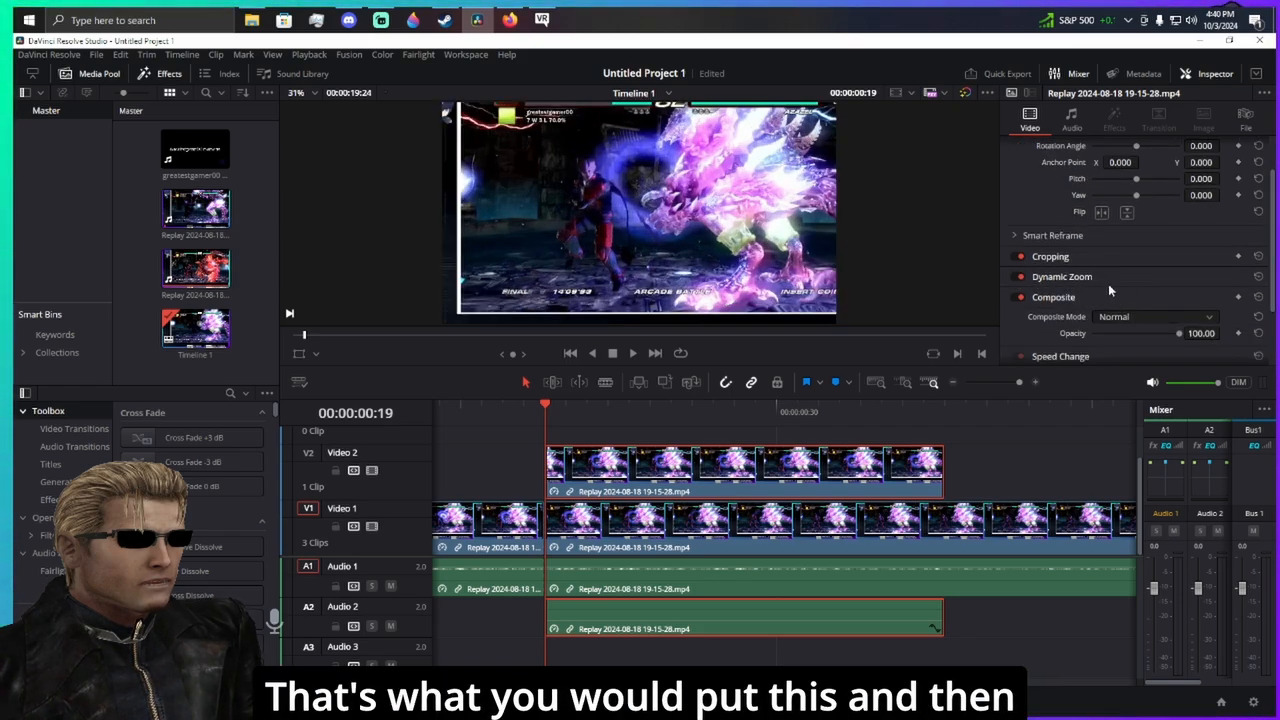
pyautogui.click(1090, 278)
pyautogui.click(1155, 299)
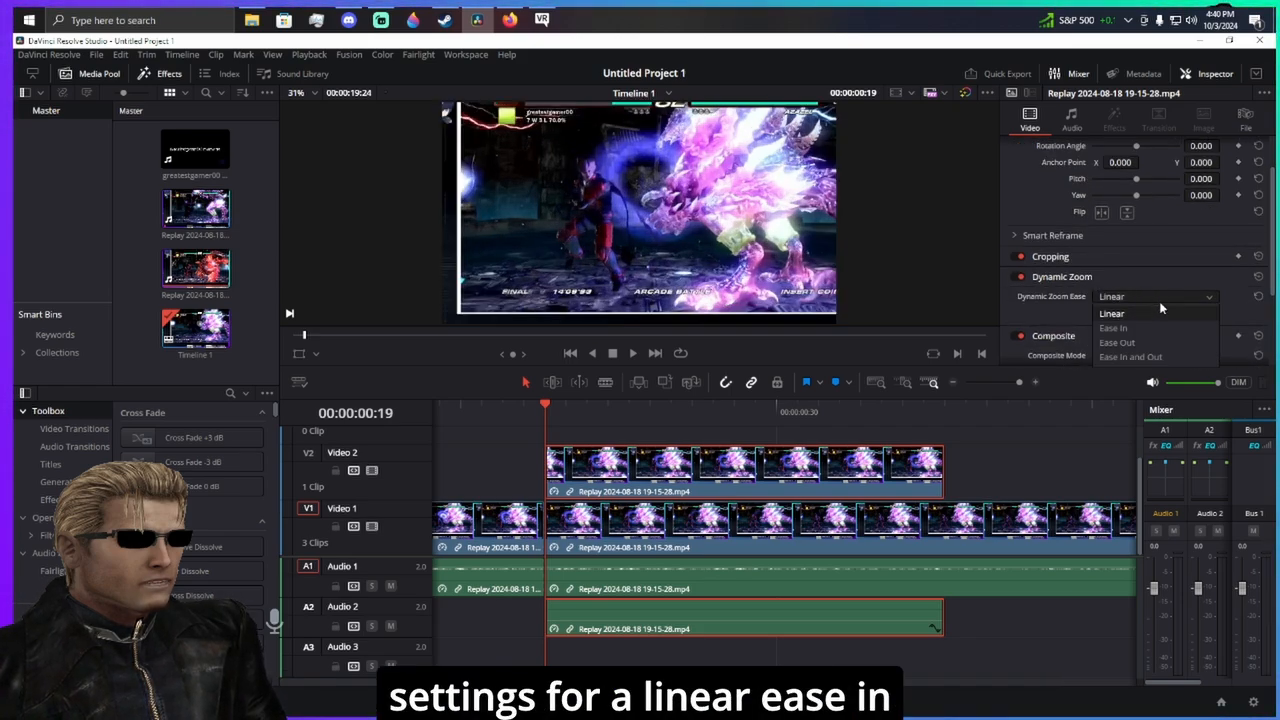
pyautogui.click(1114, 328)
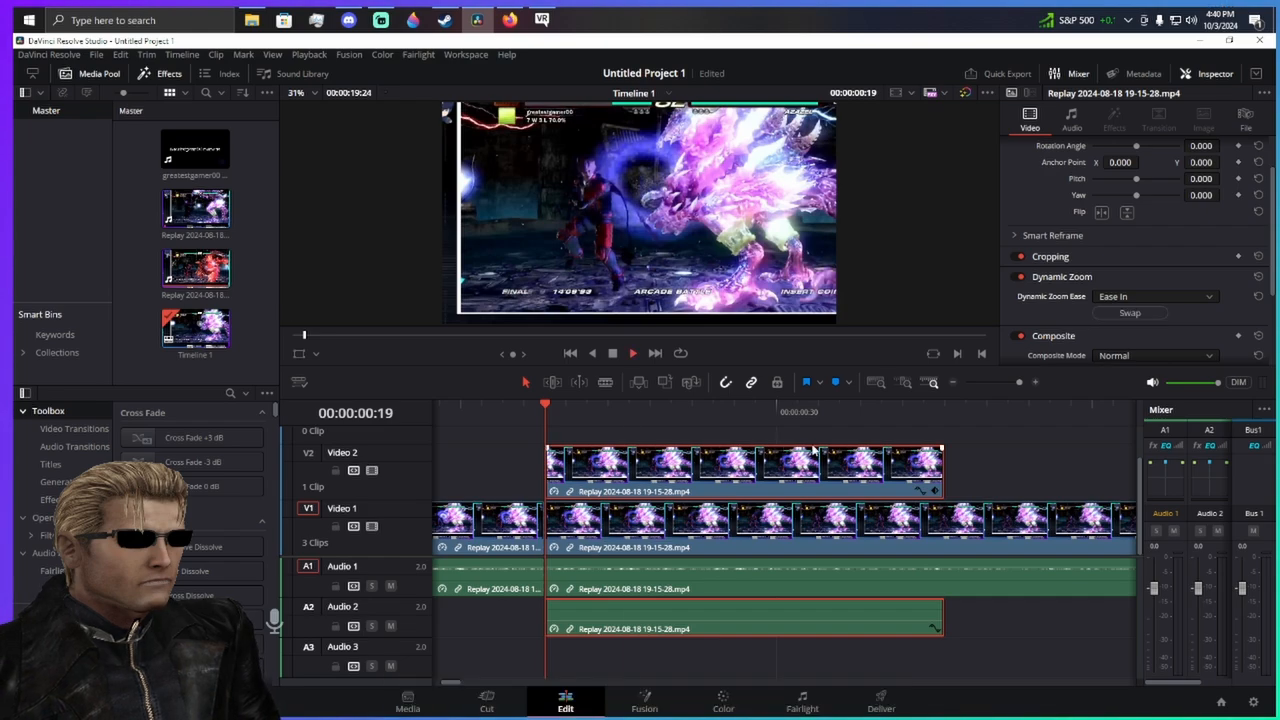
# - Extend the end of the frozen Video 2 clip to about 00:00:01:25 and play back its dynamic zoom
pyautogui.press('space')
pyautogui.click(543, 412)
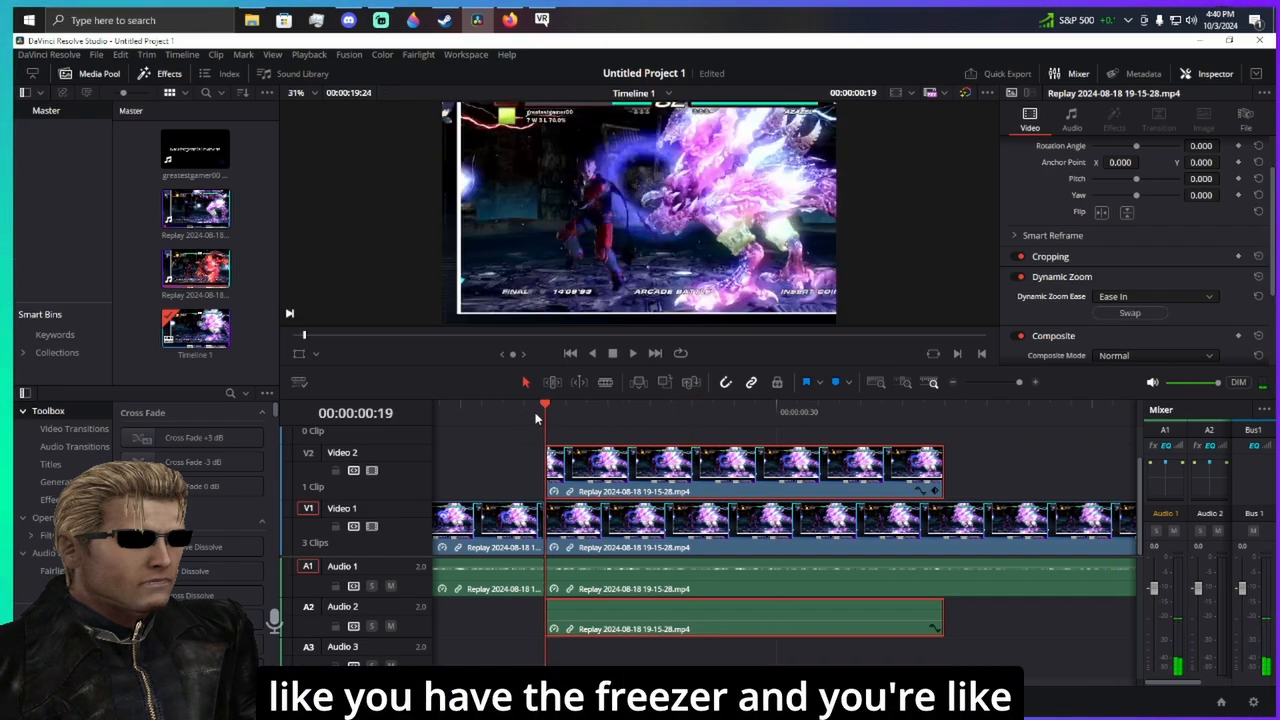
pyautogui.moveTo(944, 466); pyautogui.dragTo(1136, 466)
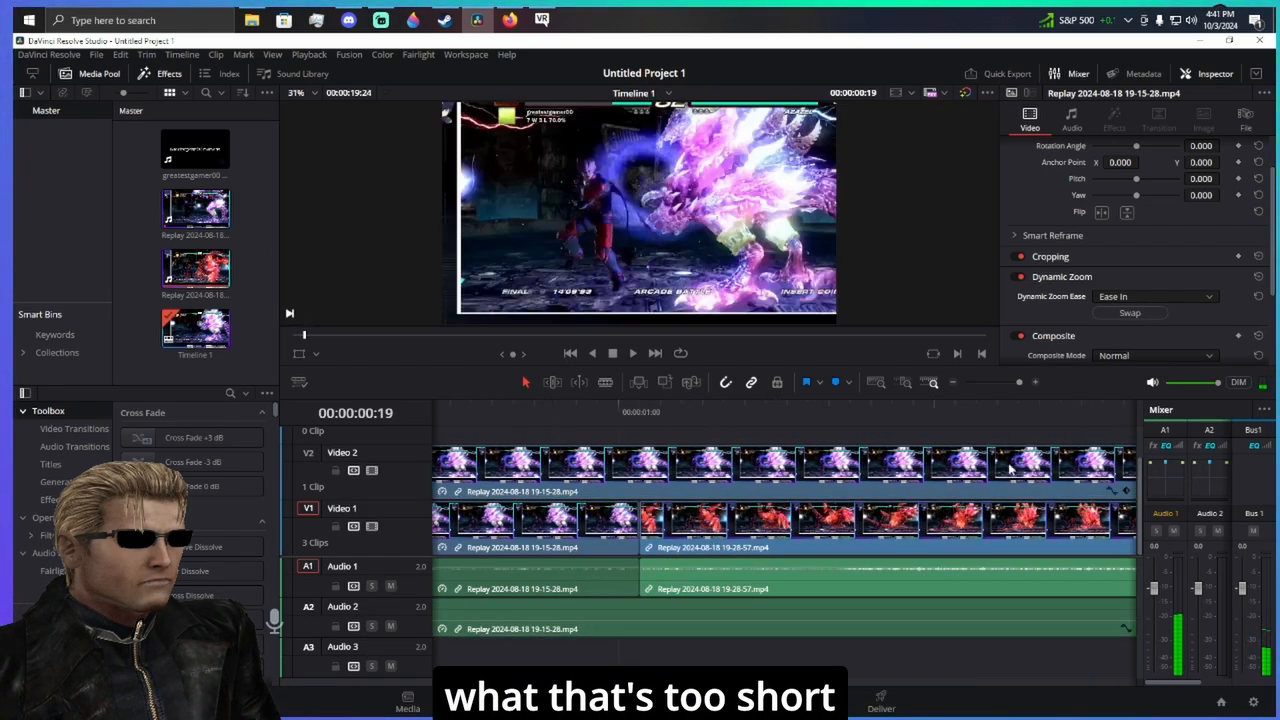
pyautogui.press('space')
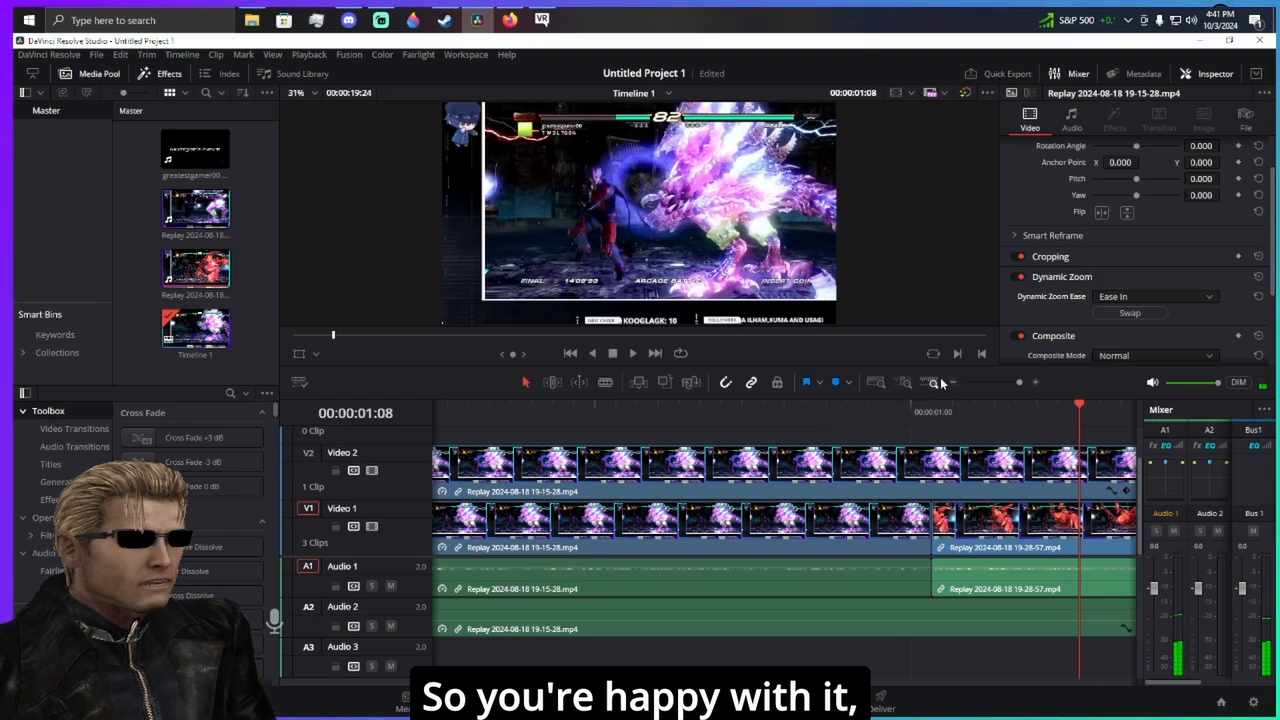
pyautogui.click(935, 383)
pyautogui.click(935, 383)
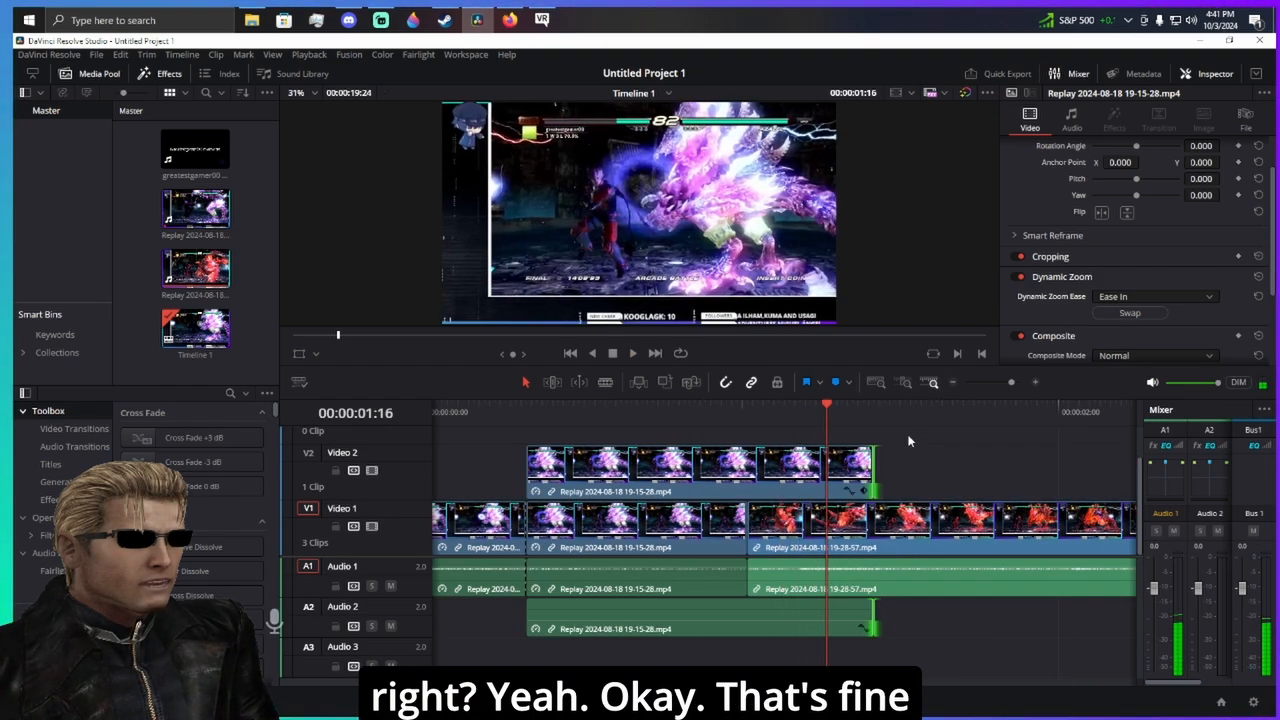
pyautogui.press('space')
# - Copy the extended Video 2 freeze clip and paste-insert it at 00:00:00:19
pyautogui.click(705, 465)
pyautogui.rightClick(705, 465)
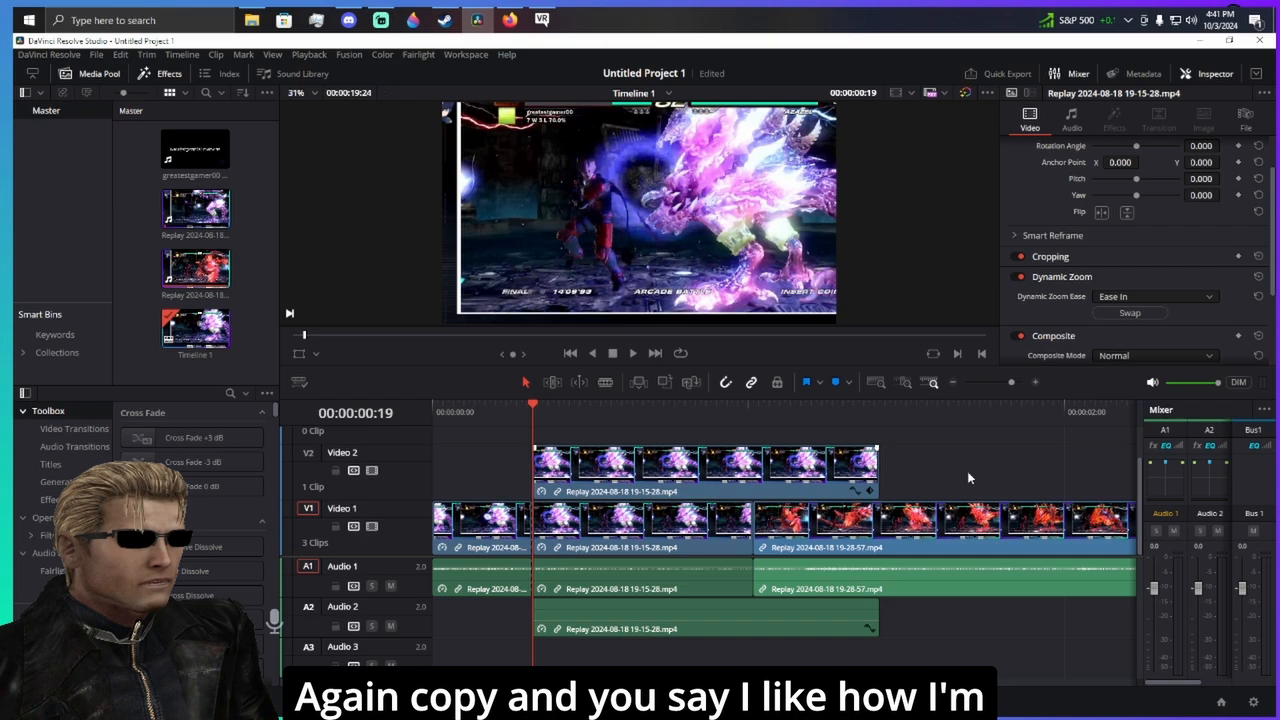
pyautogui.rightClick(967, 471)
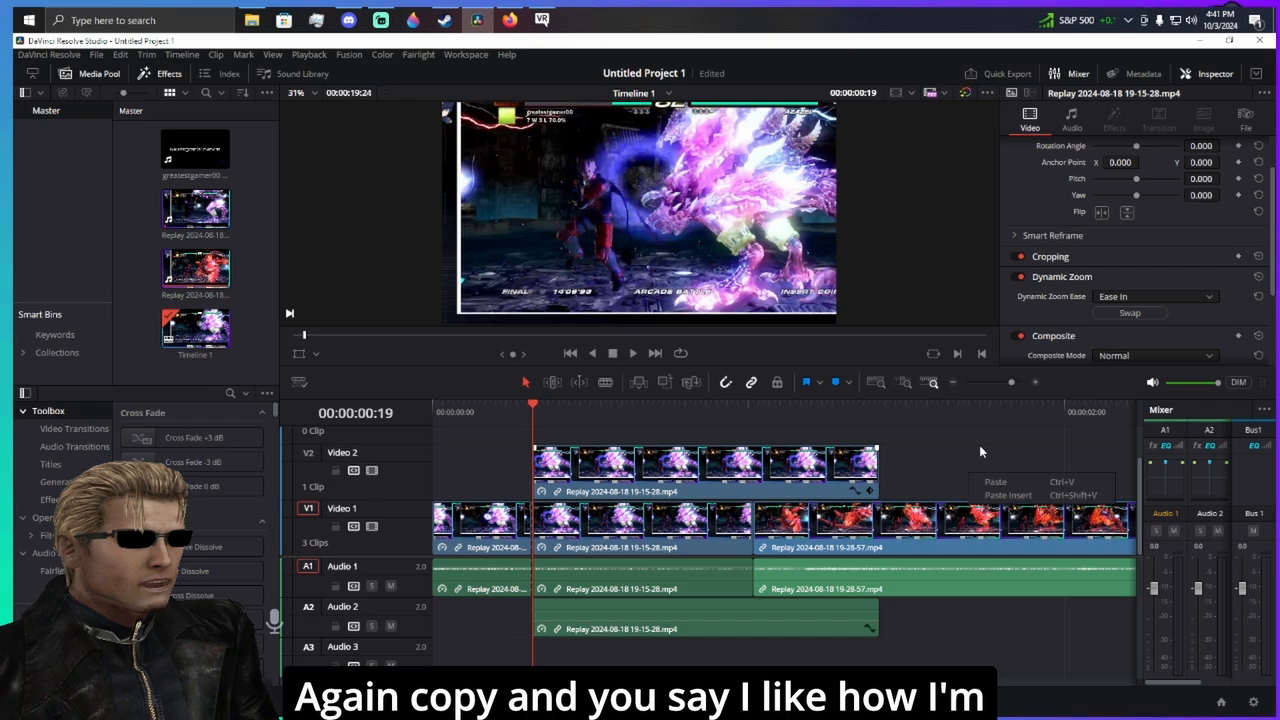
pyautogui.click(1000, 503)
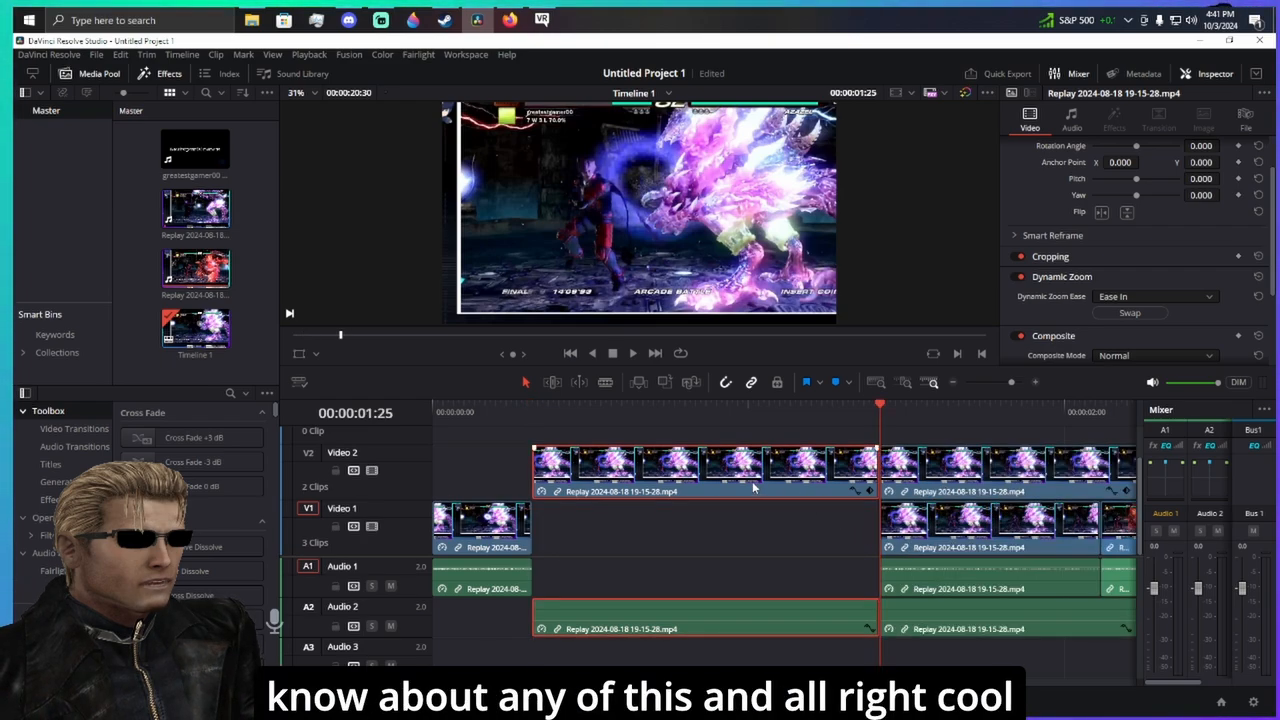
# - Move the inserted freeze clip down into the Video 1 gap and cut the remaining Video 2 clip
pyautogui.moveTo(754, 484); pyautogui.dragTo(776, 509)
pyautogui.rightClick(939, 471)
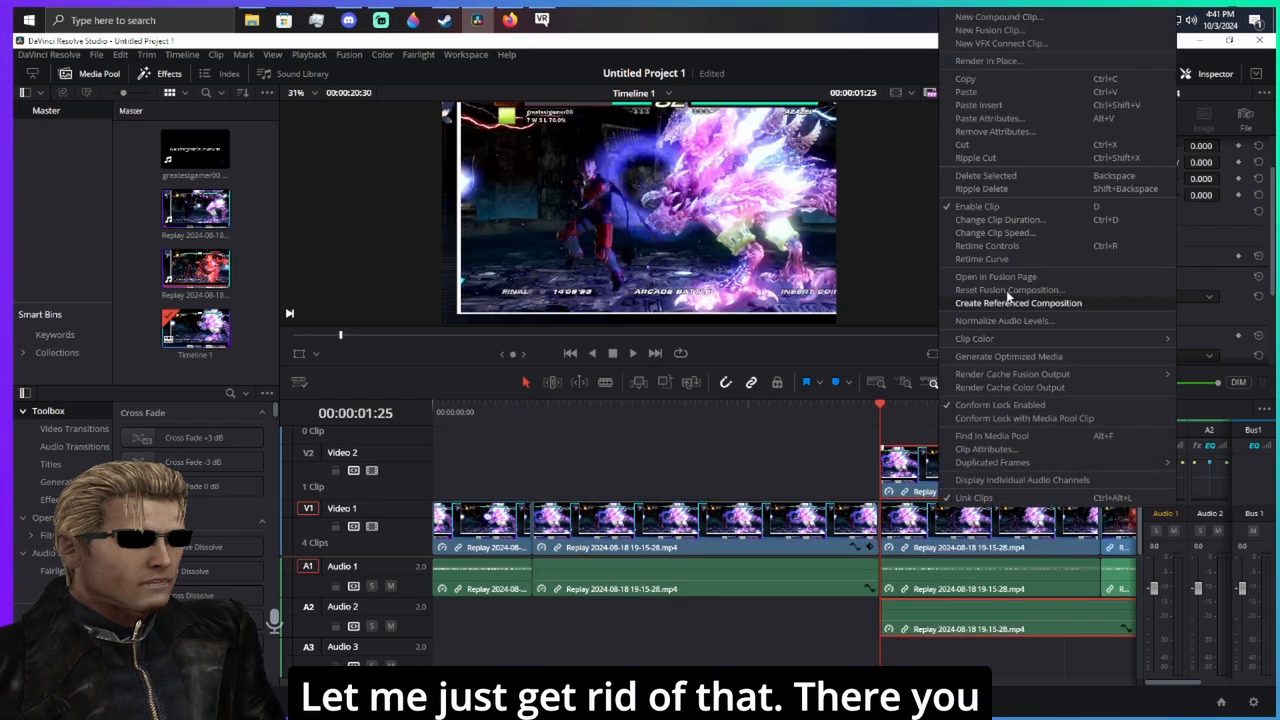
pyautogui.click(966, 145)
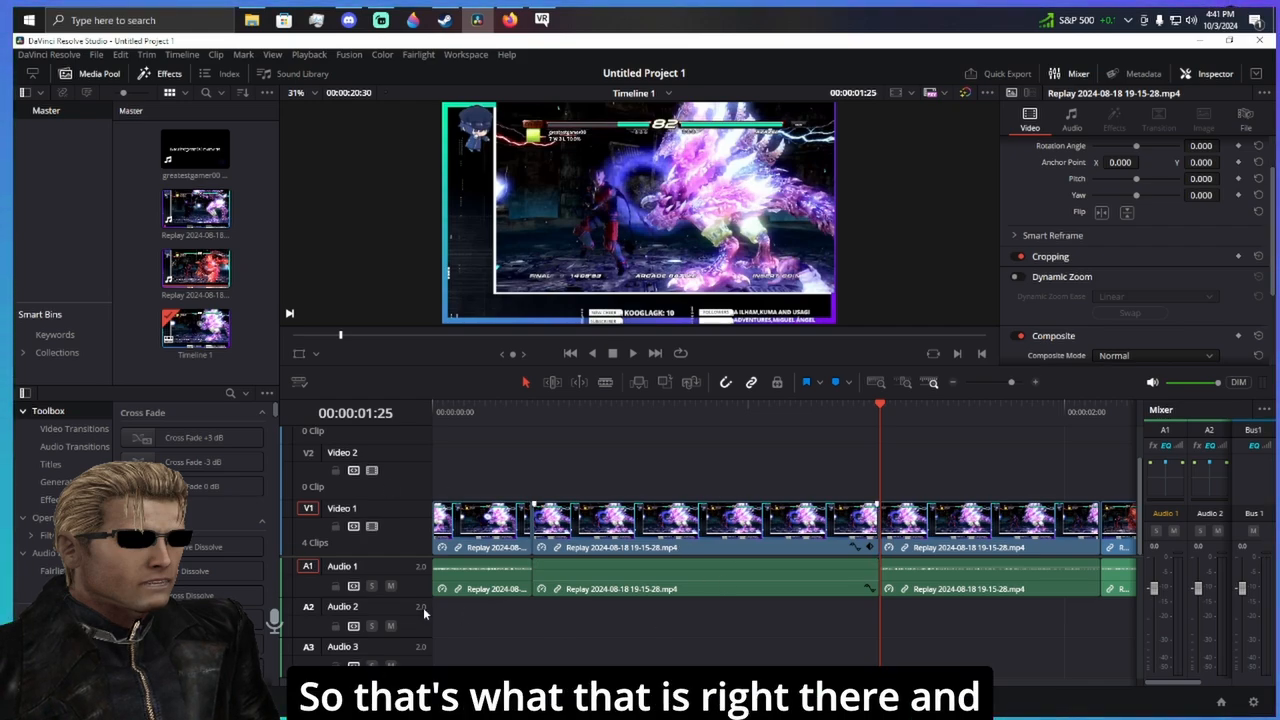
# - Place the playhead at 00:00:02:14 in the red replay clip and shrink the viewer to give the timeline more height
pyautogui.hscroll(3, 881, 460)
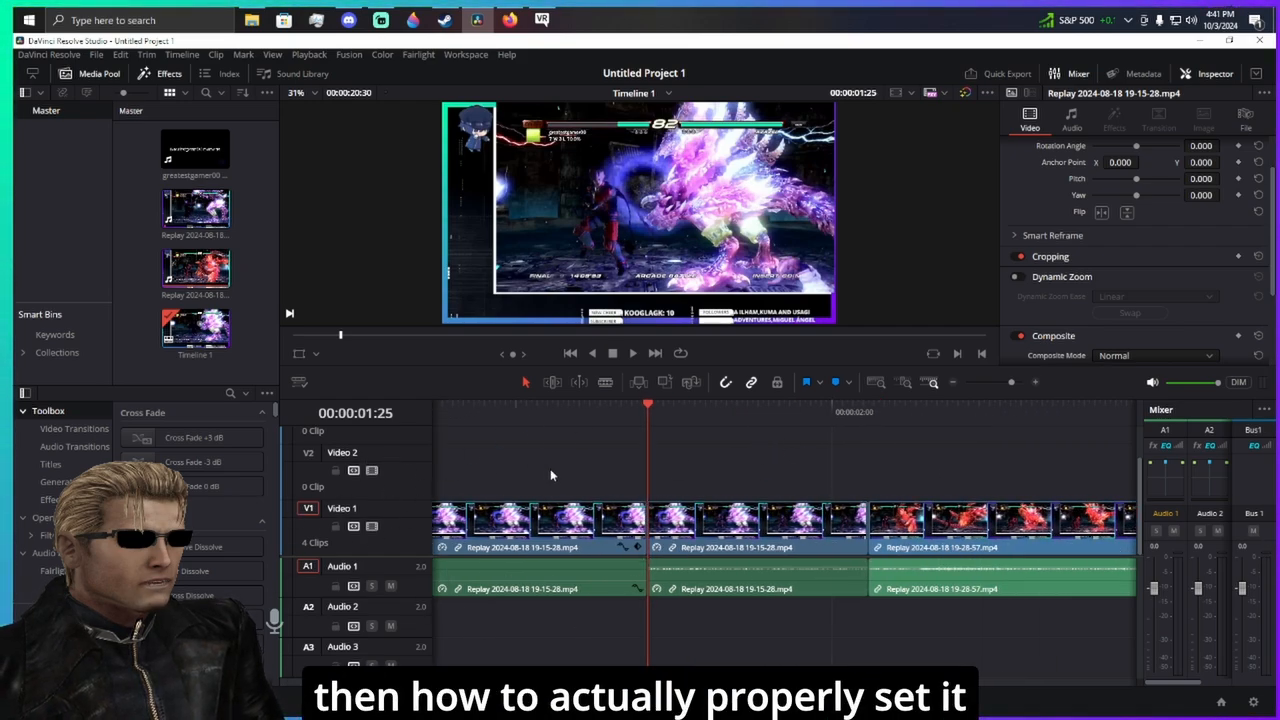
pyautogui.hscroll(-3, 796, 476)
pyautogui.hscroll(6, 846, 467)
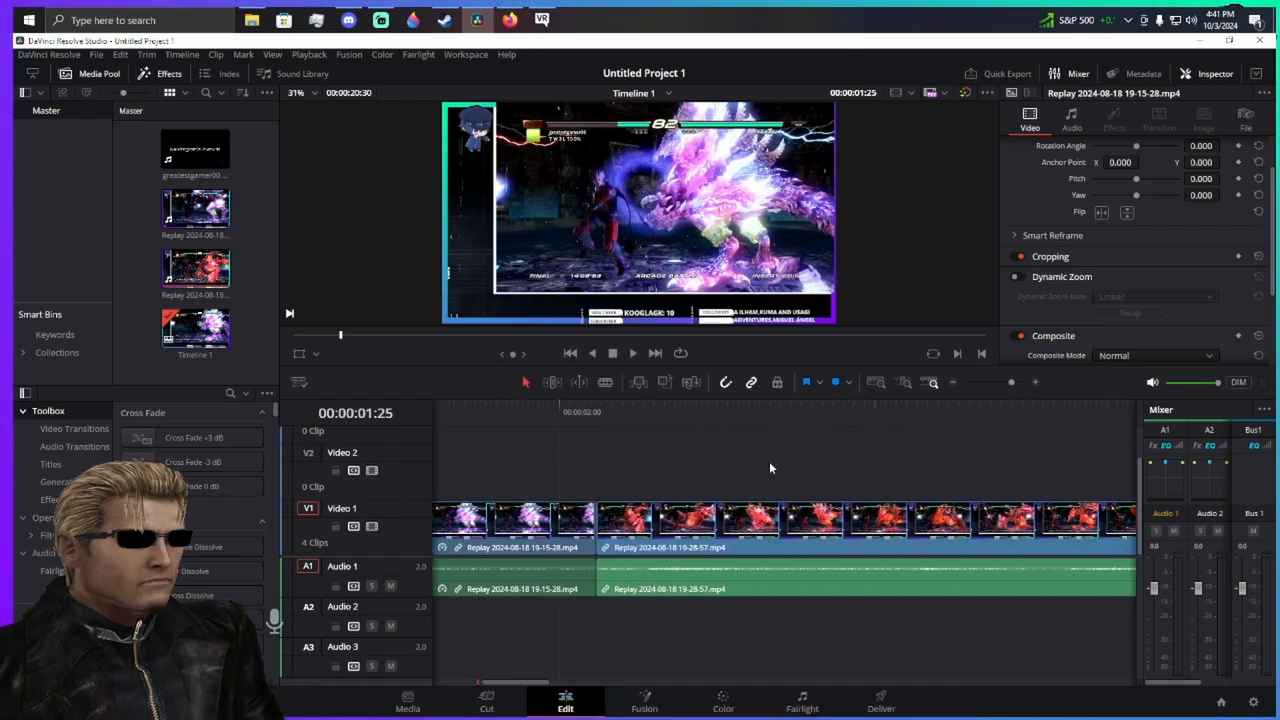
pyautogui.click(733, 424)
pyautogui.click(633, 422)
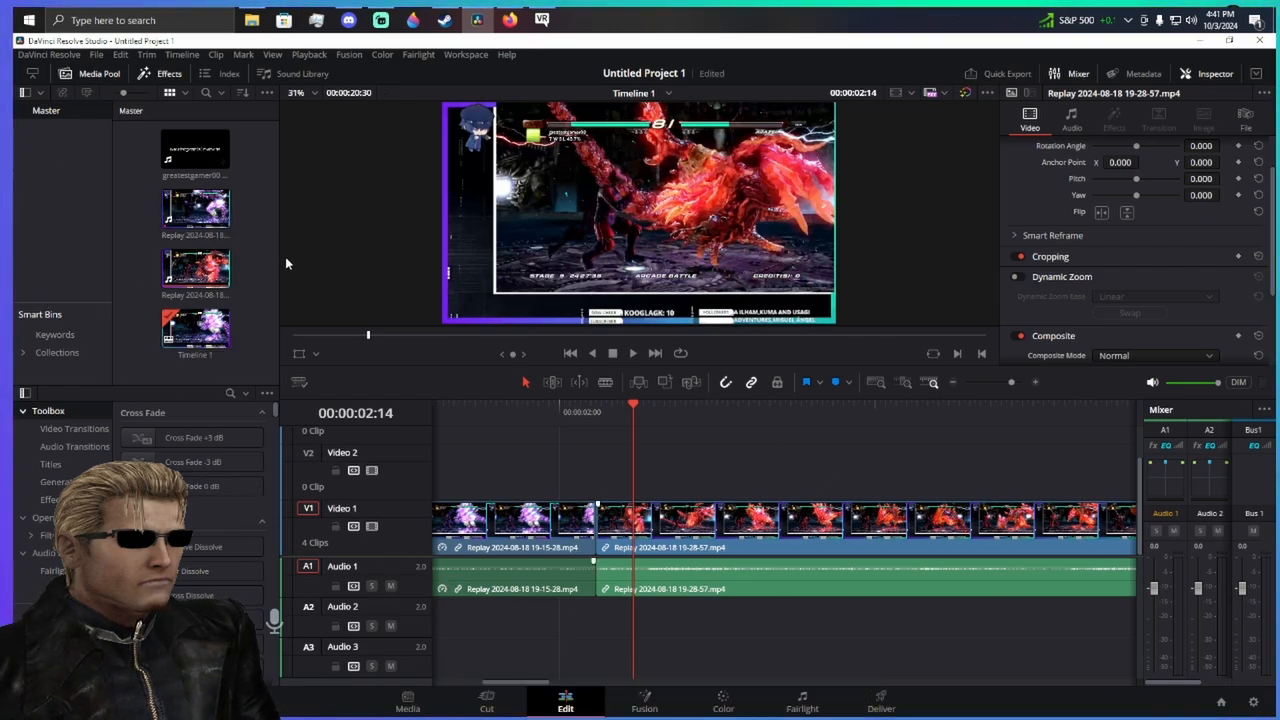
pyautogui.moveTo(180, 251); pyautogui.dragTo(280, 243)
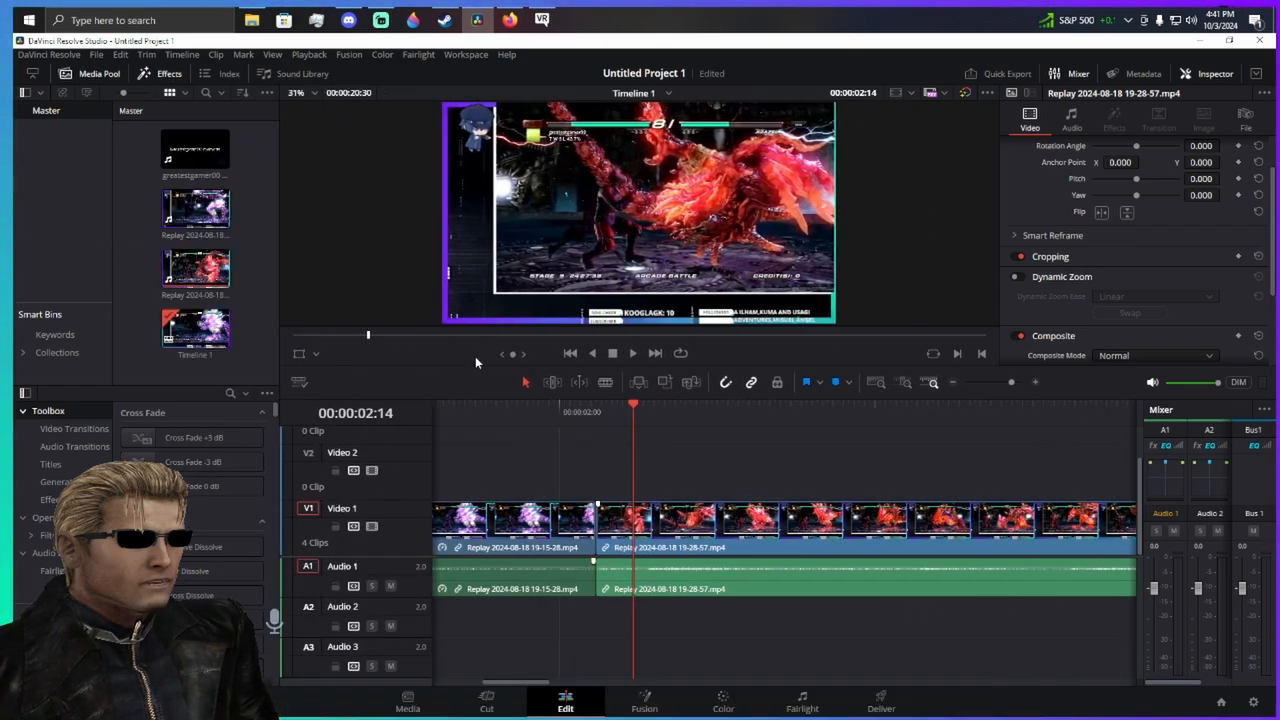
pyautogui.moveTo(496, 366); pyautogui.dragTo(496, 334)
# - Place the playhead at the start of the next purple replay clip, 00:00:01:25, and show the Dynamic Zoom overlay
pyautogui.hscroll(-4, 671, 463)
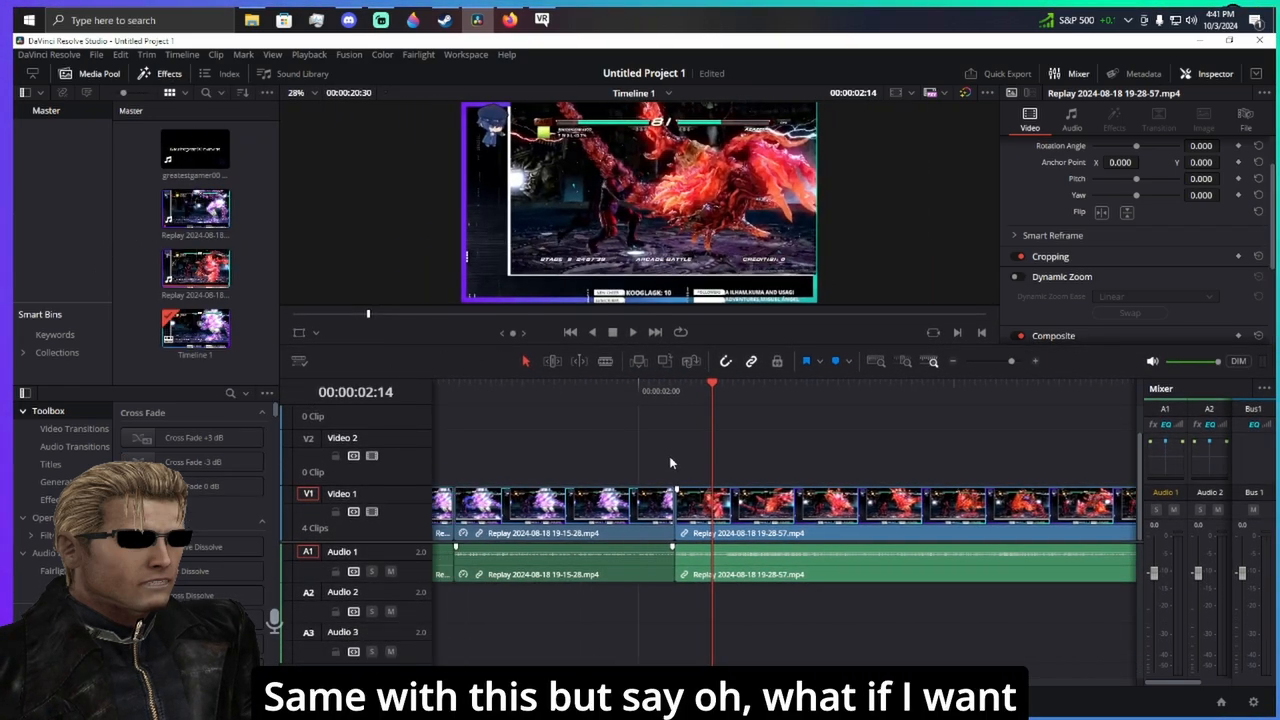
pyautogui.click(562, 392)
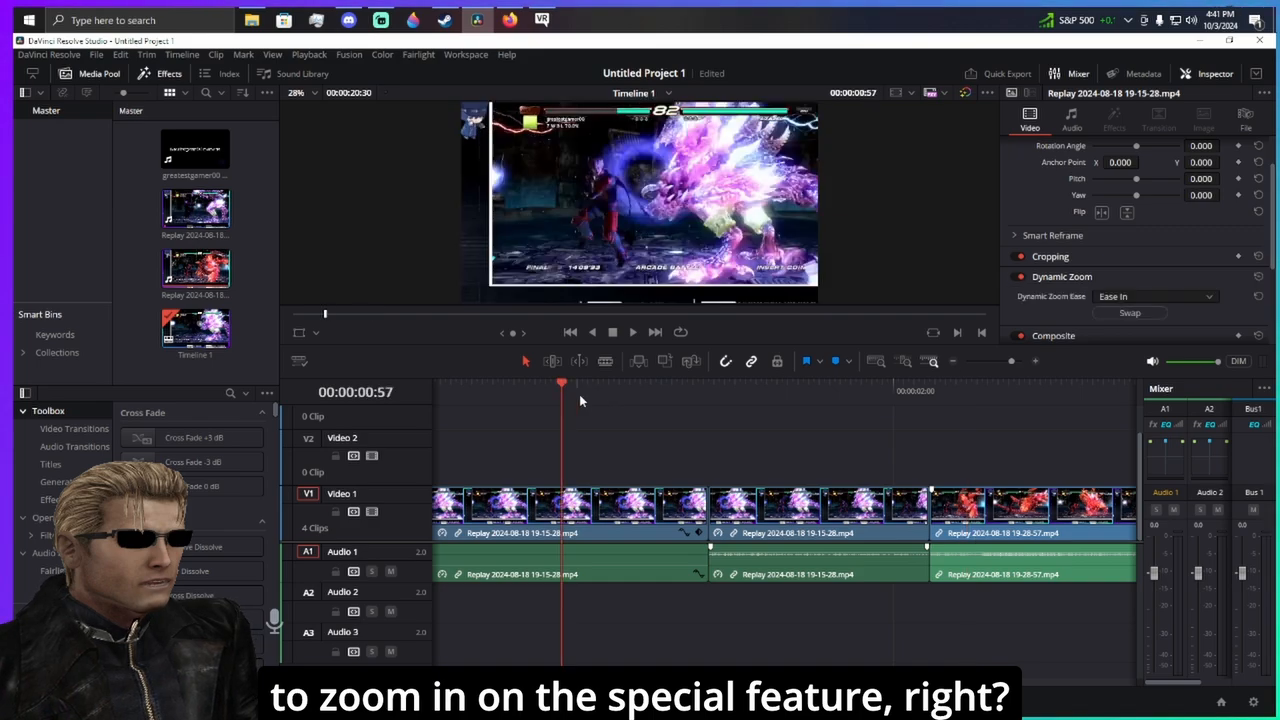
pyautogui.click(655, 332)
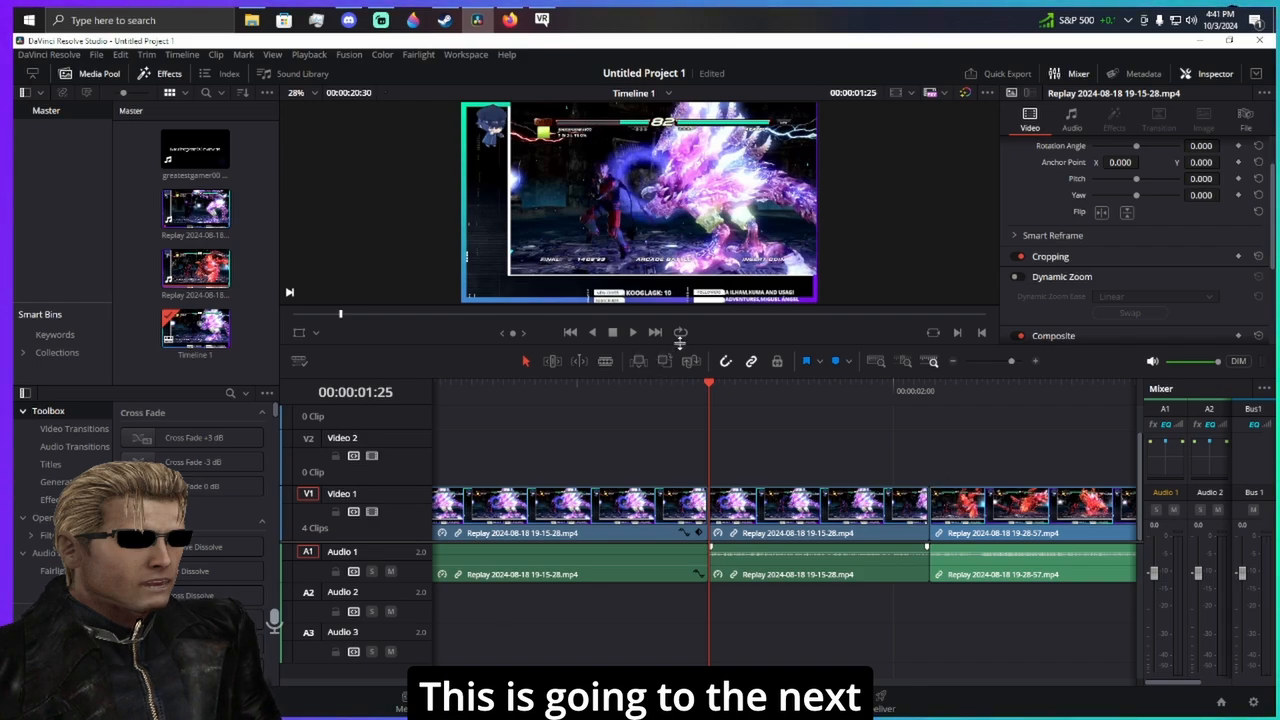
pyautogui.click(317, 335)
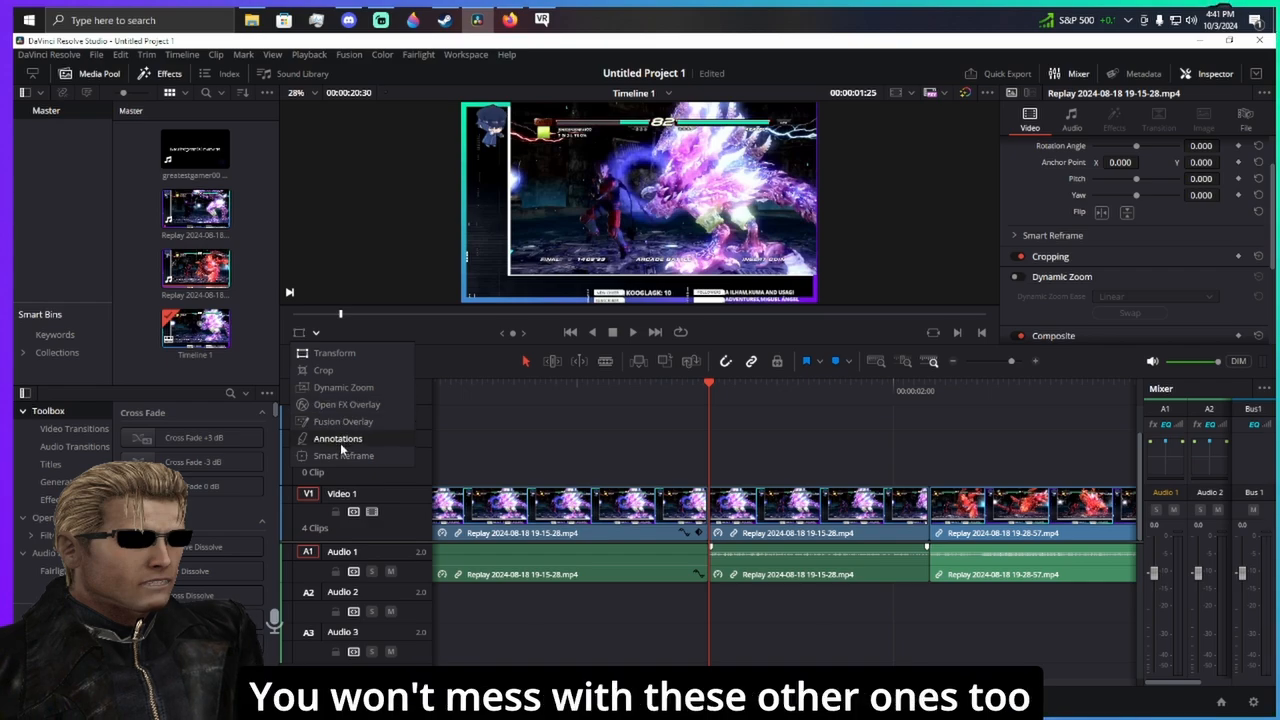
pyautogui.click(343, 388)
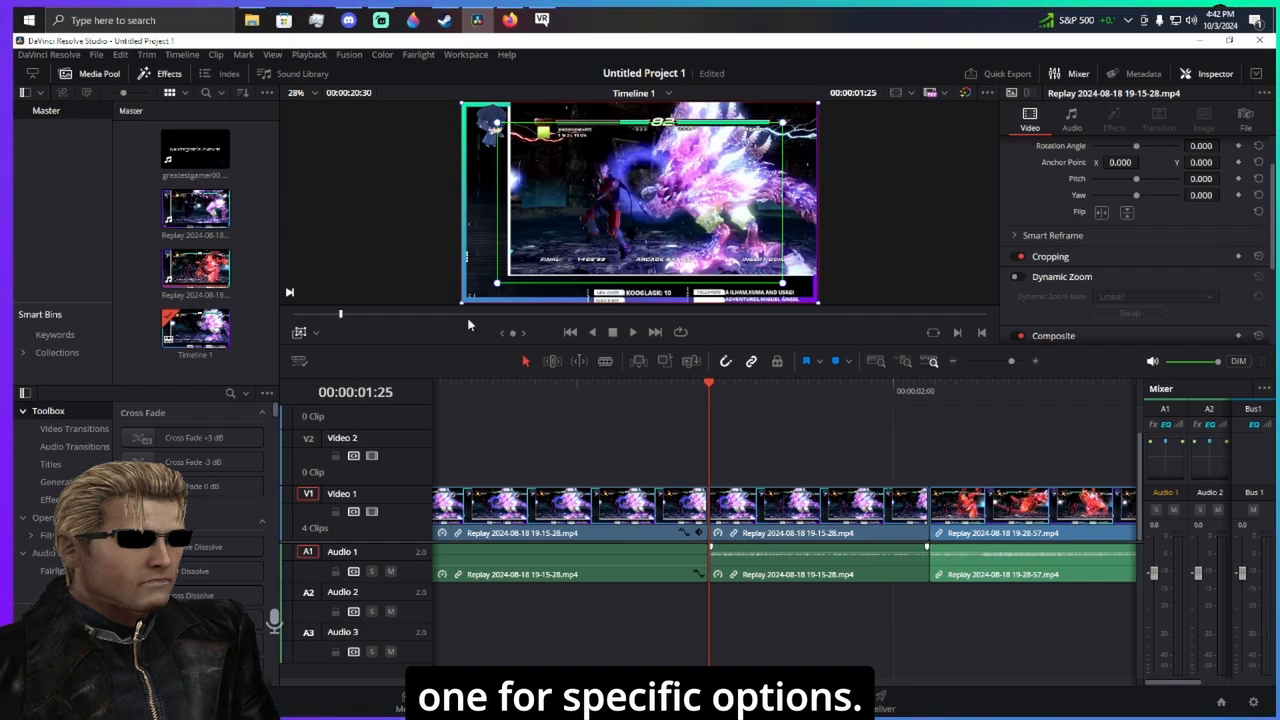
# - Crop all four sides of the purple replay clip at 00:00:01:25 to the inner gameplay picture, cutting off the surrounding overlay border
pyautogui.click(315, 331)
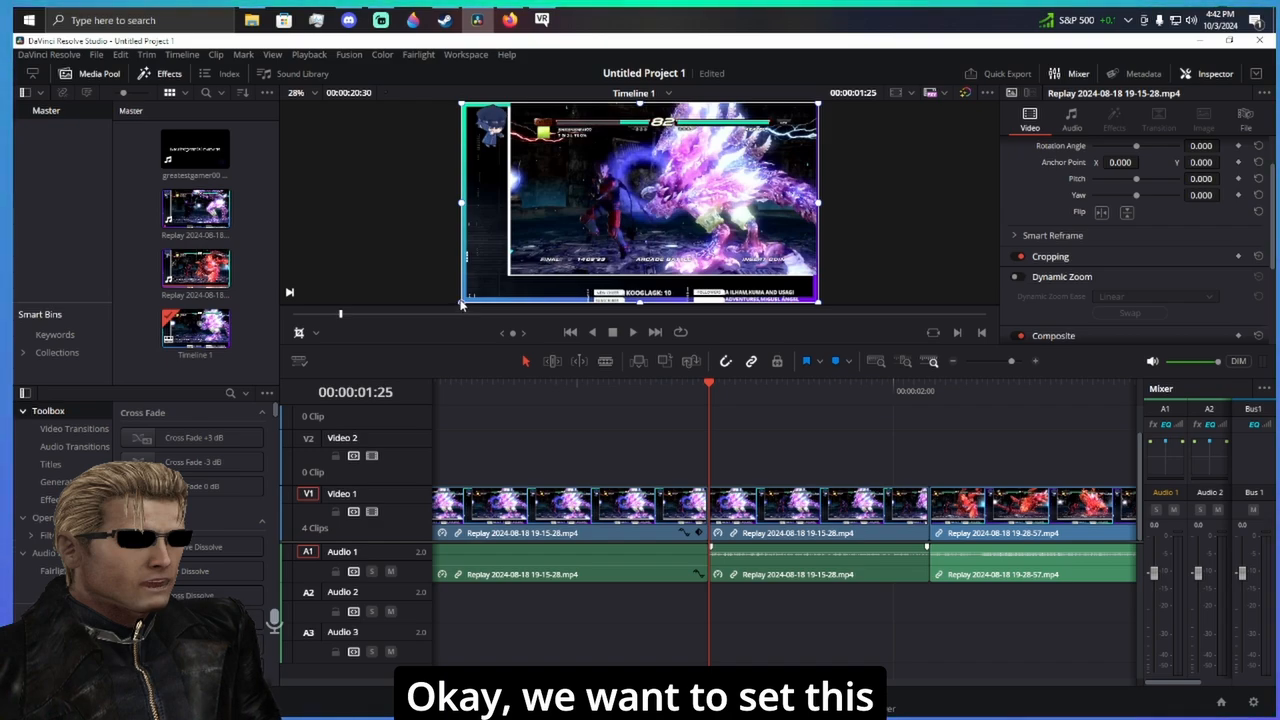
pyautogui.moveTo(459, 302); pyautogui.dragTo(505, 282)
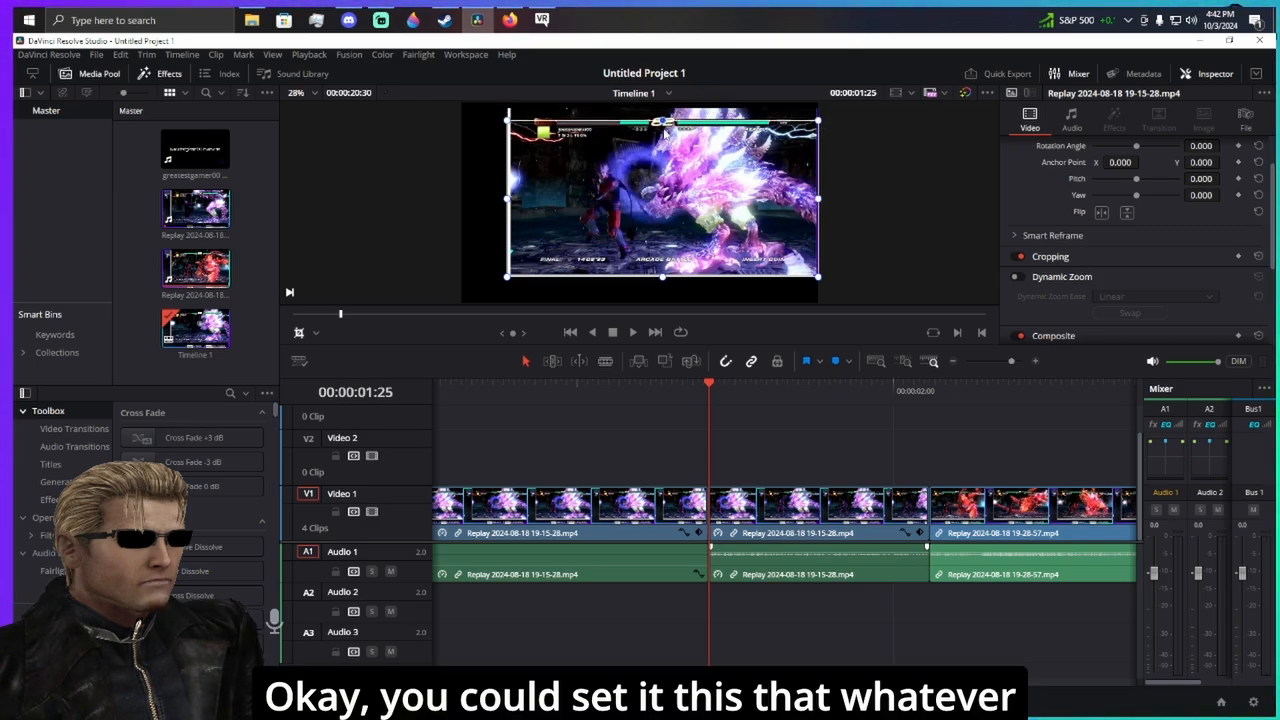
pyautogui.moveTo(664, 128); pyautogui.dragTo(666, 111)
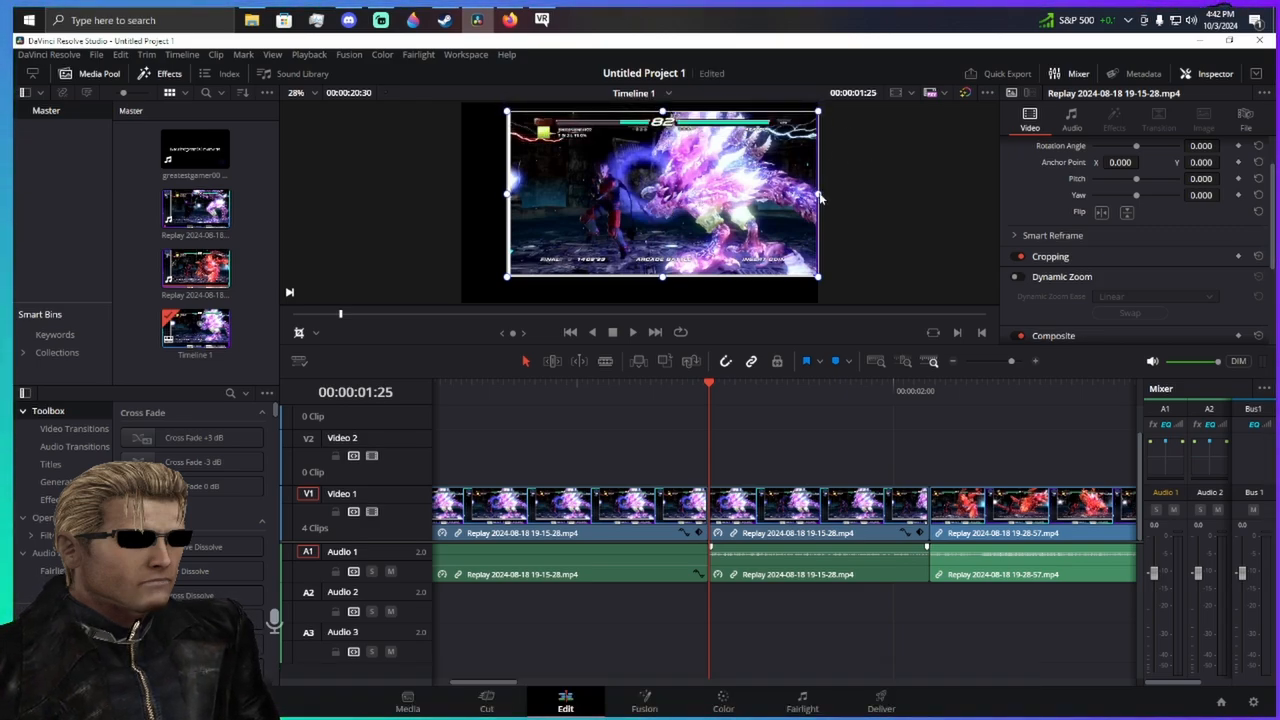
pyautogui.moveTo(820, 197); pyautogui.dragTo(810, 197)
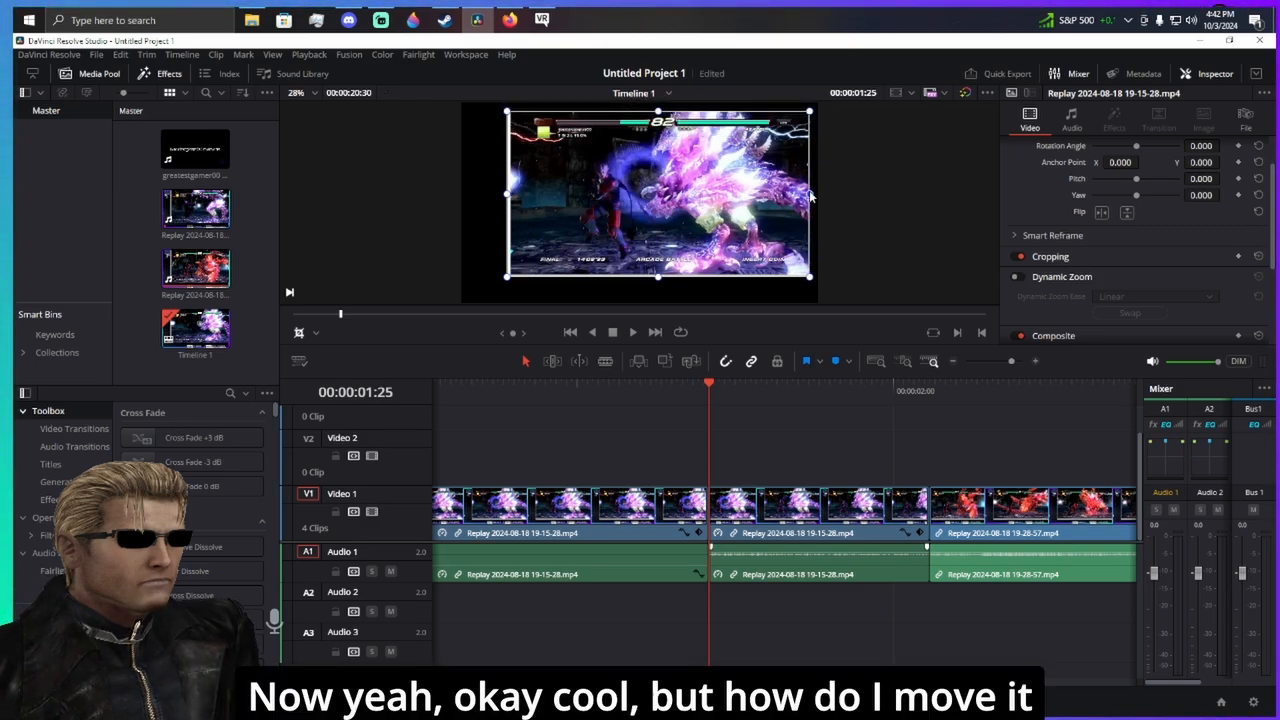
# - Switch the viewer overlay to Transform and enlarge the viewer for a closer look at the cropped clip
pyautogui.click(316, 334)
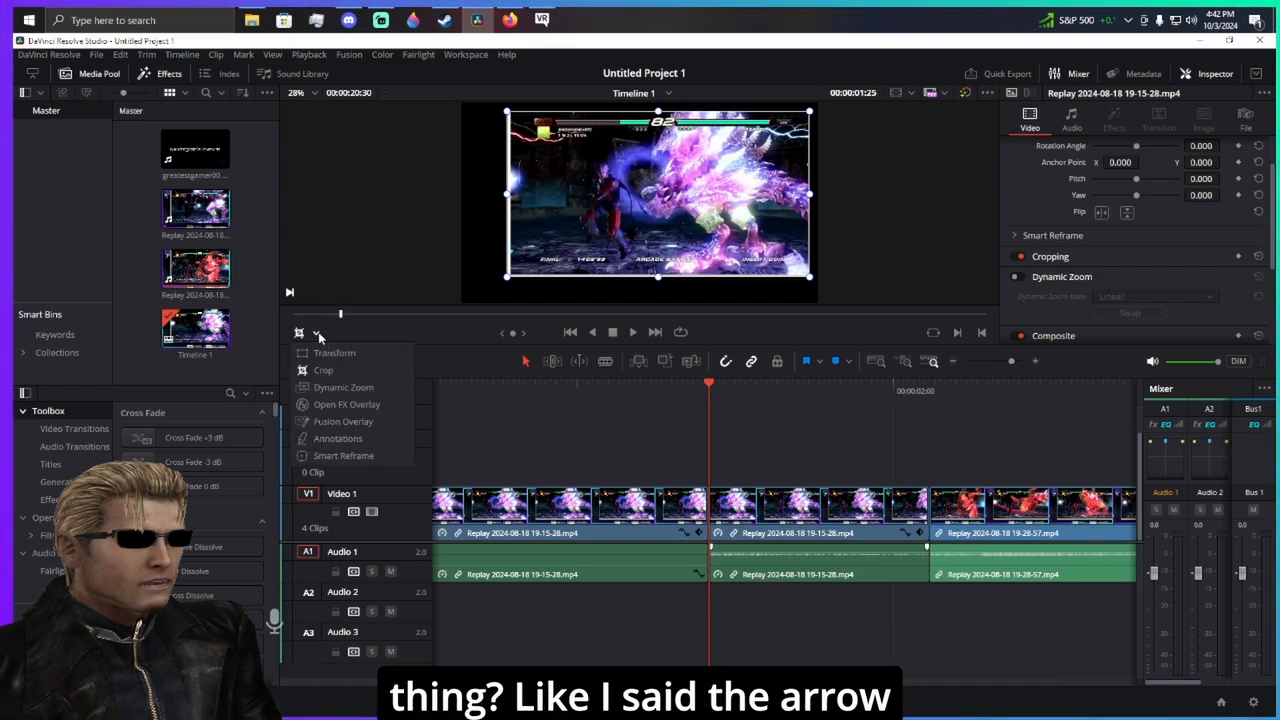
pyautogui.click(333, 355)
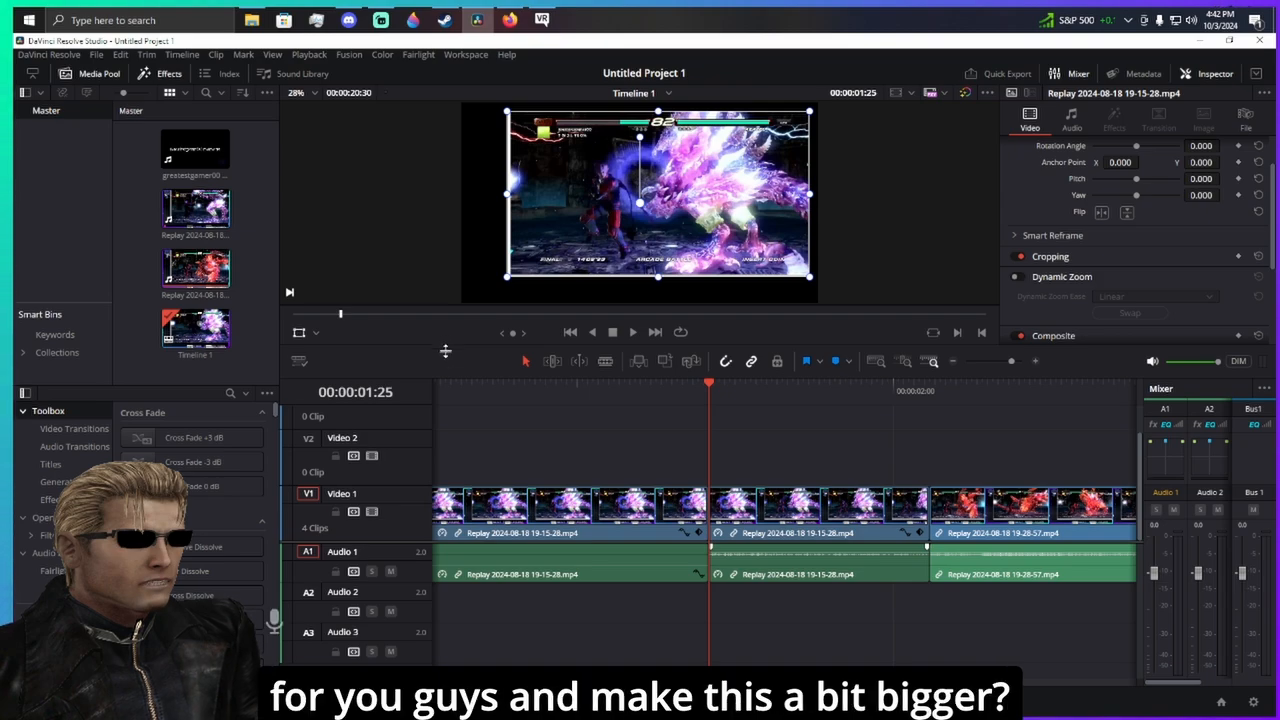
pyautogui.moveTo(446, 372); pyautogui.dragTo(452, 570)
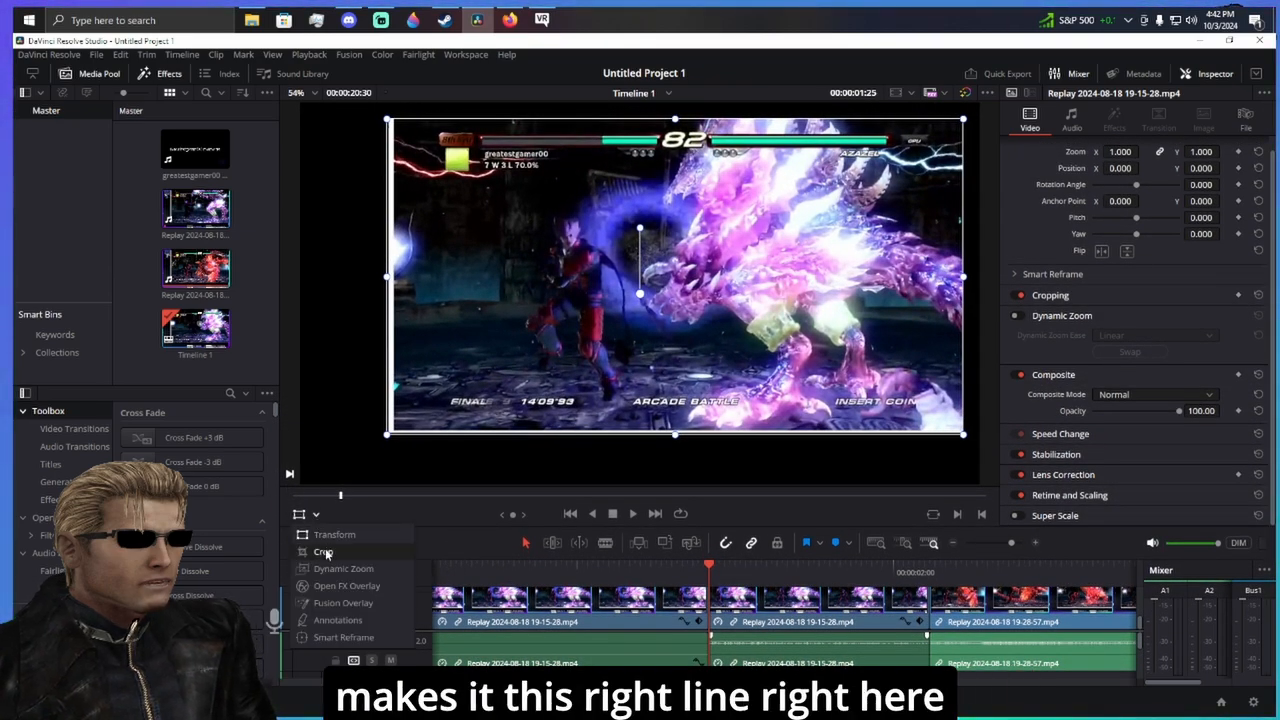
# - Compare the Crop and Transform overlays, and reposition the cropped clip to about X -84, Y -48 with Transform
pyautogui.click(326, 552)
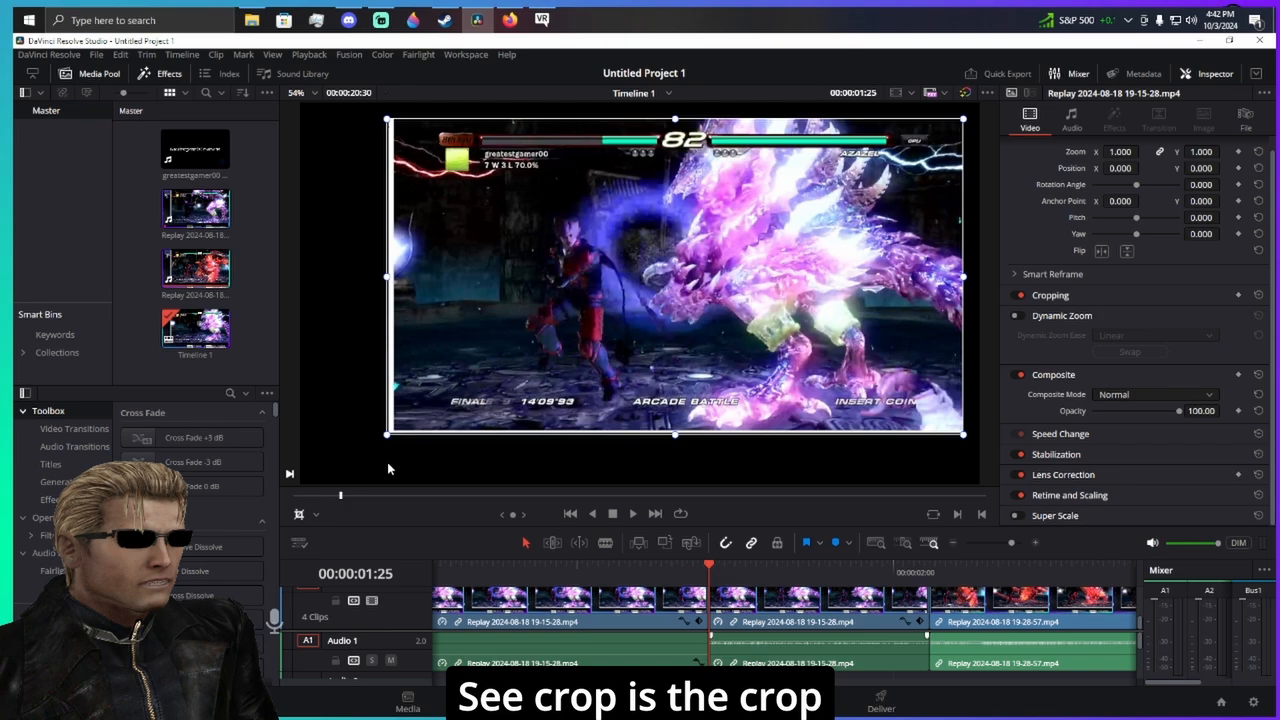
pyautogui.click(318, 514)
pyautogui.click(334, 535)
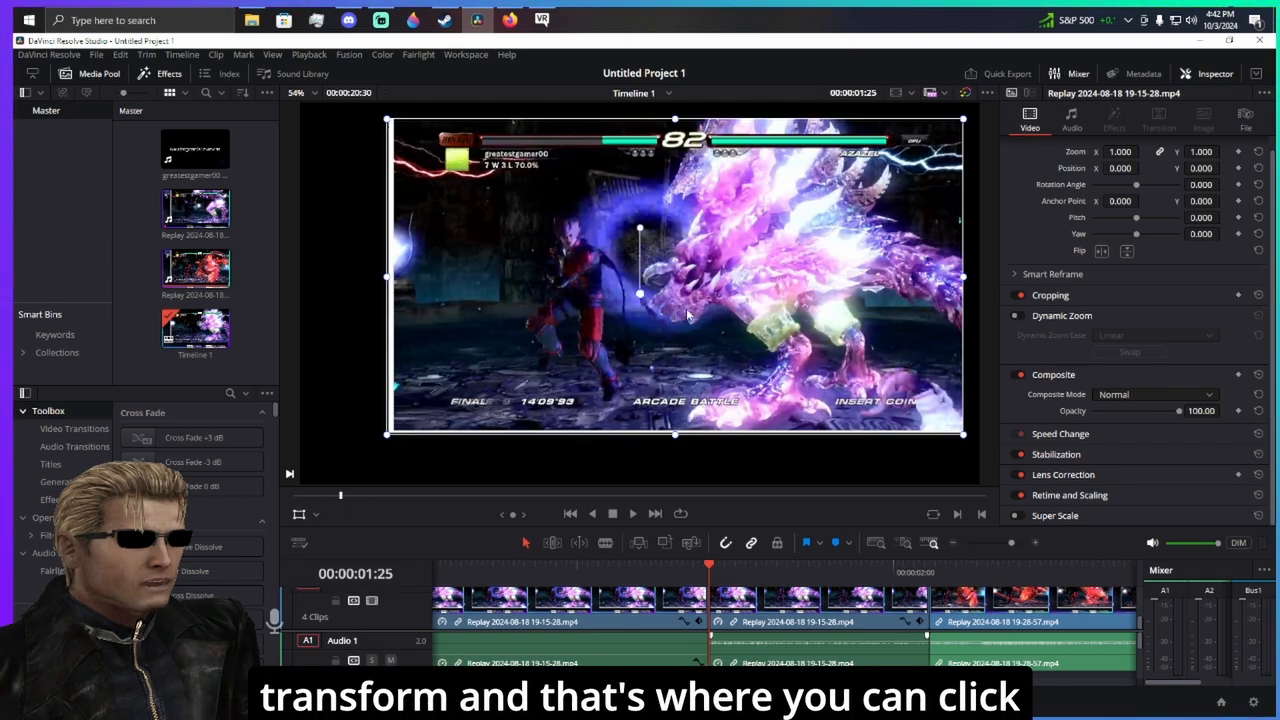
pyautogui.moveTo(700, 232); pyautogui.dragTo(595, 244)
pyautogui.moveTo(639, 259); pyautogui.dragTo(681, 332)
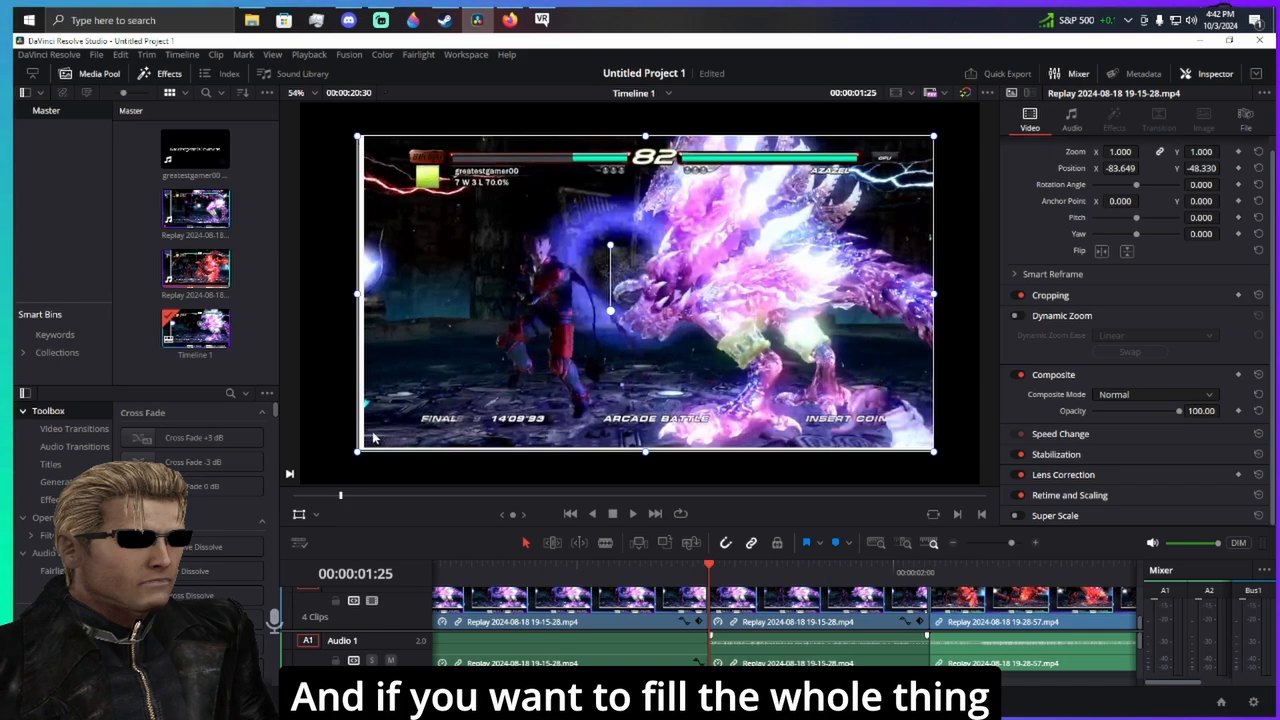
pyautogui.moveTo(373, 437); pyautogui.dragTo(327, 481)
pyautogui.scroll(-3, 701, 339)
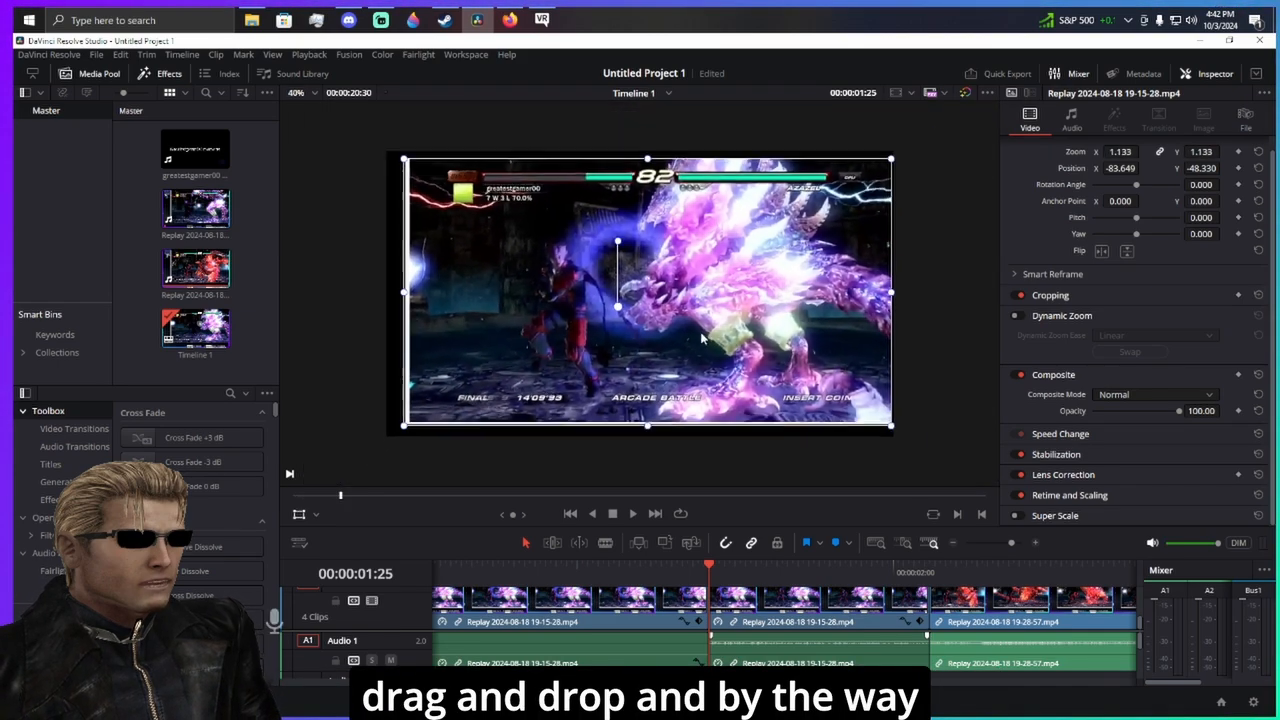
pyautogui.scroll(-3, 701, 339)
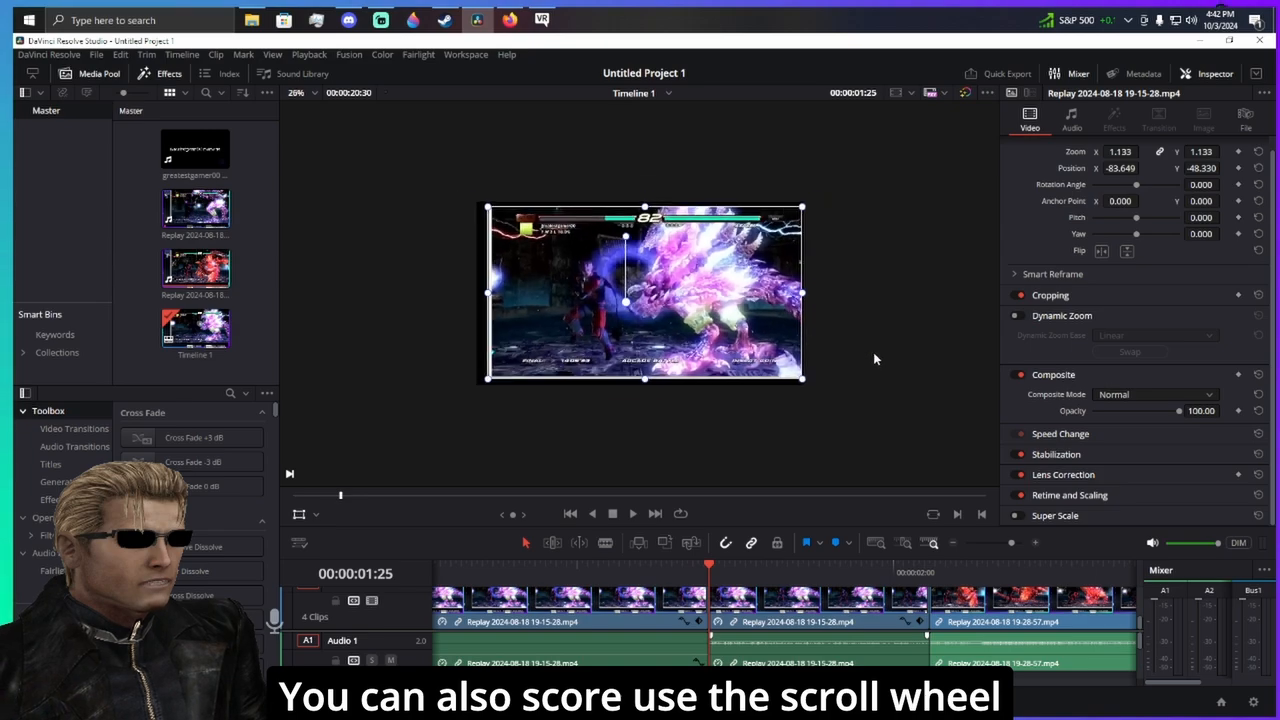
pyautogui.scroll(-4, 873, 352)
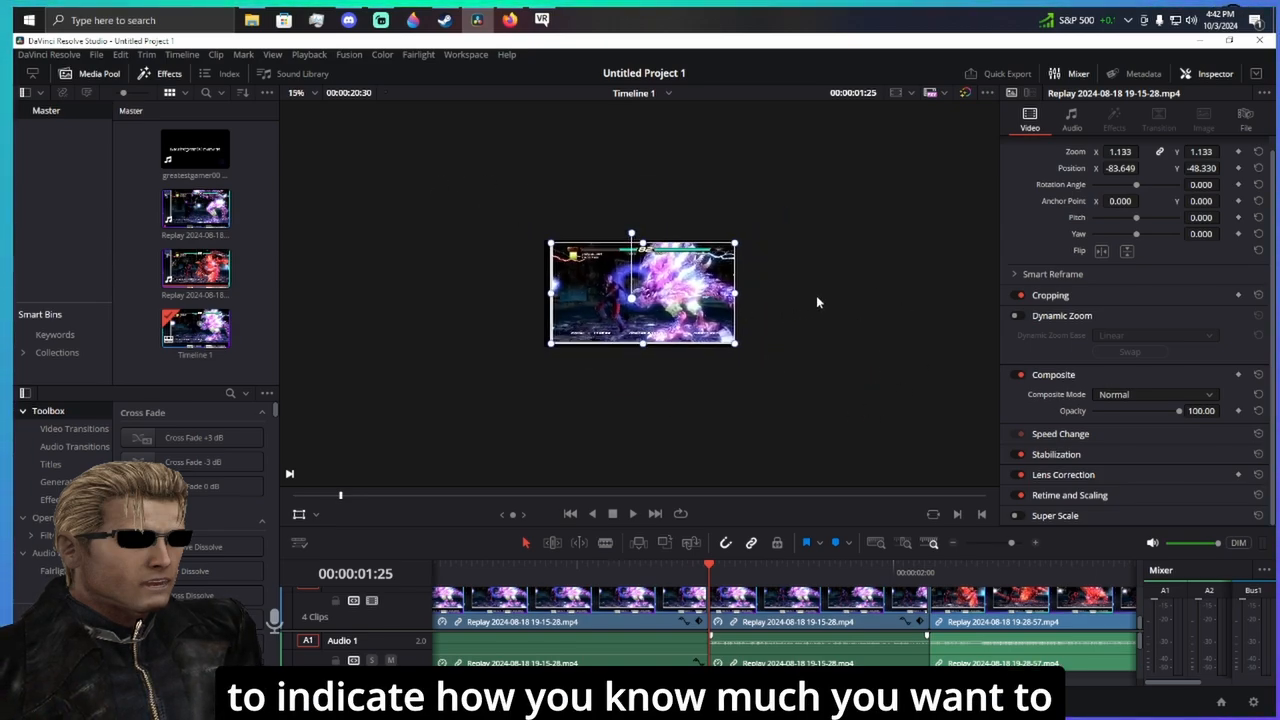
pyautogui.scroll(-1, 813, 305)
pyautogui.scroll(3, 811, 311)
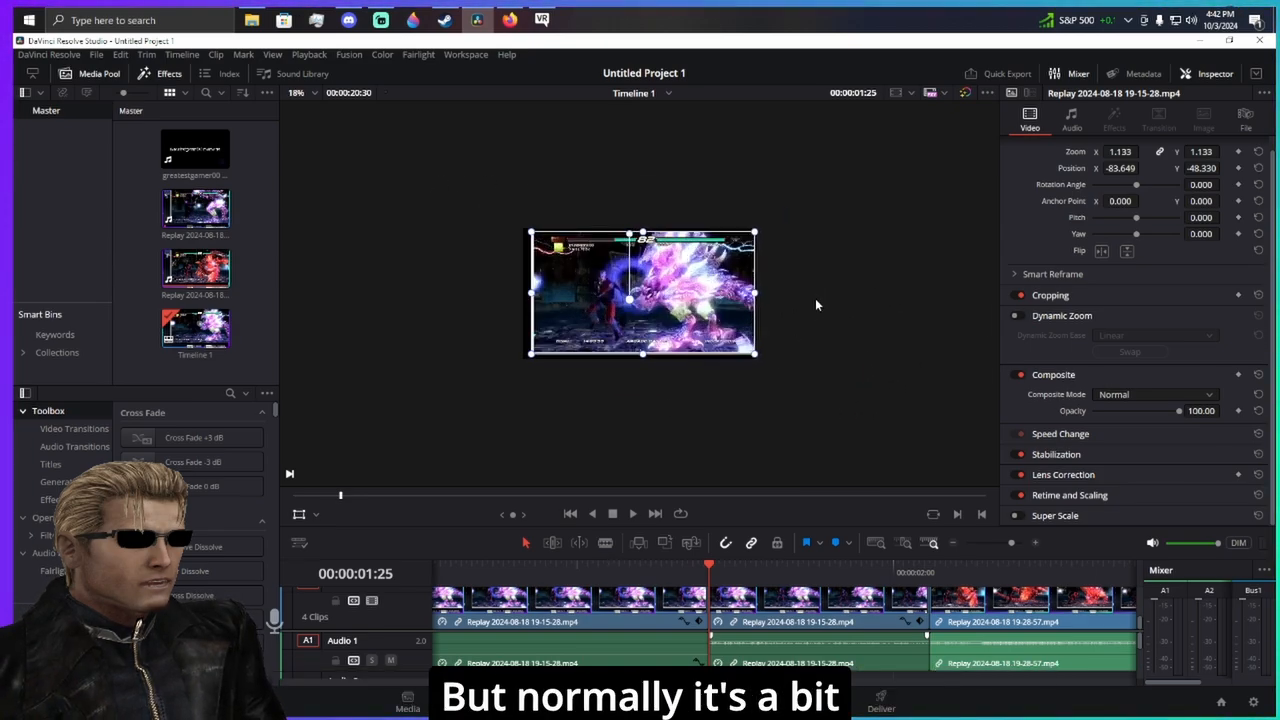
pyautogui.scroll(6, 815, 305)
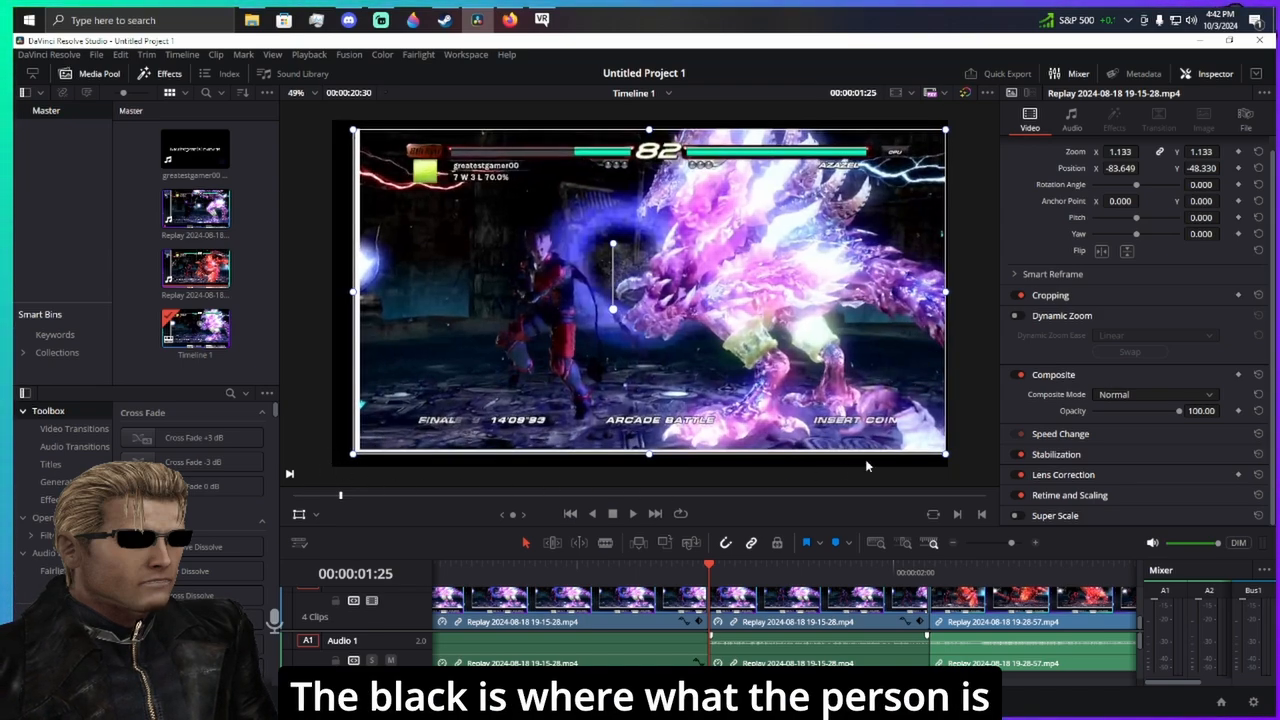
# - Reposition the enlarged clip on the canvas to about X -106 and Y -40
pyautogui.moveTo(862, 428); pyautogui.dragTo(721, 608)
pyautogui.moveTo(545, 428); pyautogui.dragTo(723, 298)
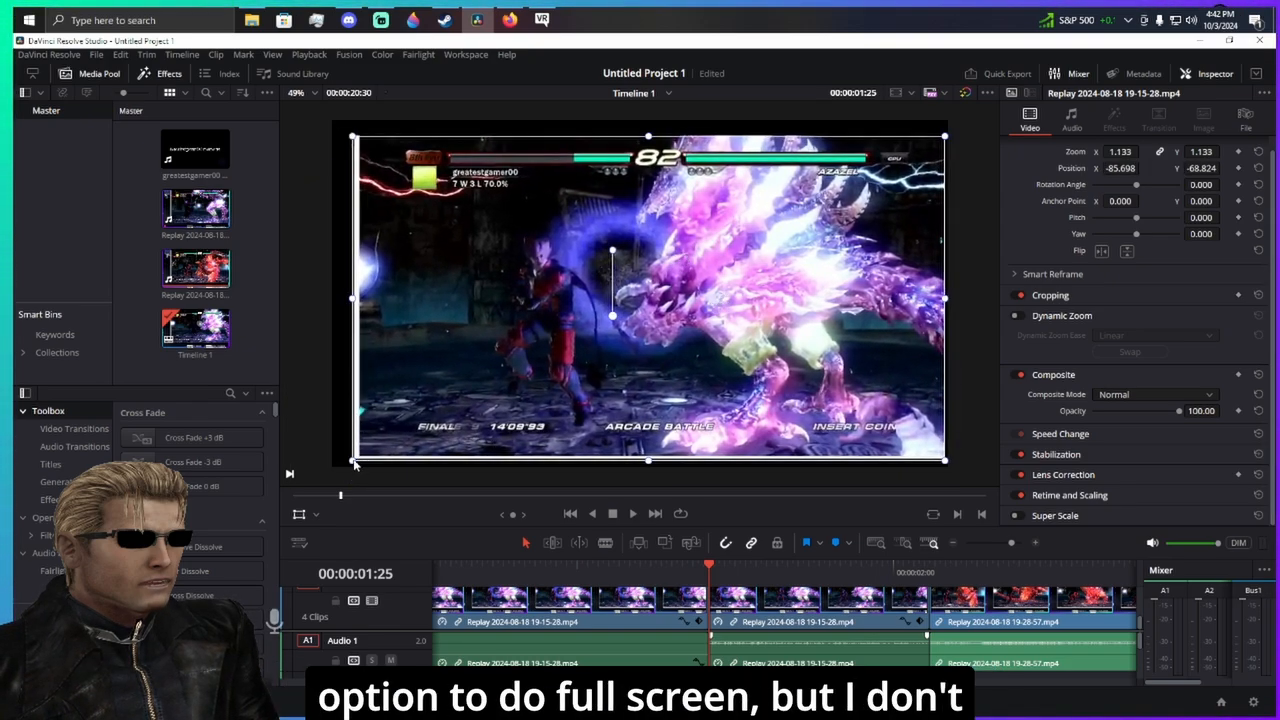
pyautogui.moveTo(699, 341); pyautogui.dragTo(695, 342)
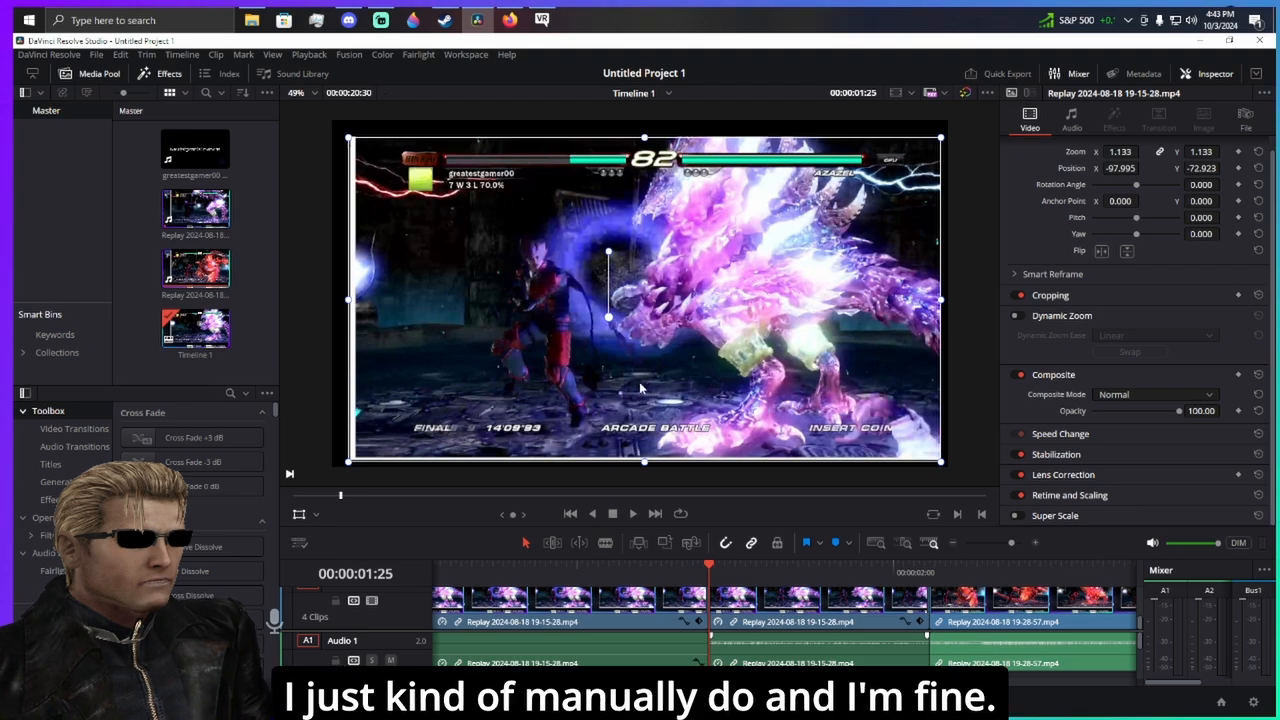
pyautogui.moveTo(678, 421); pyautogui.dragTo(734, 415)
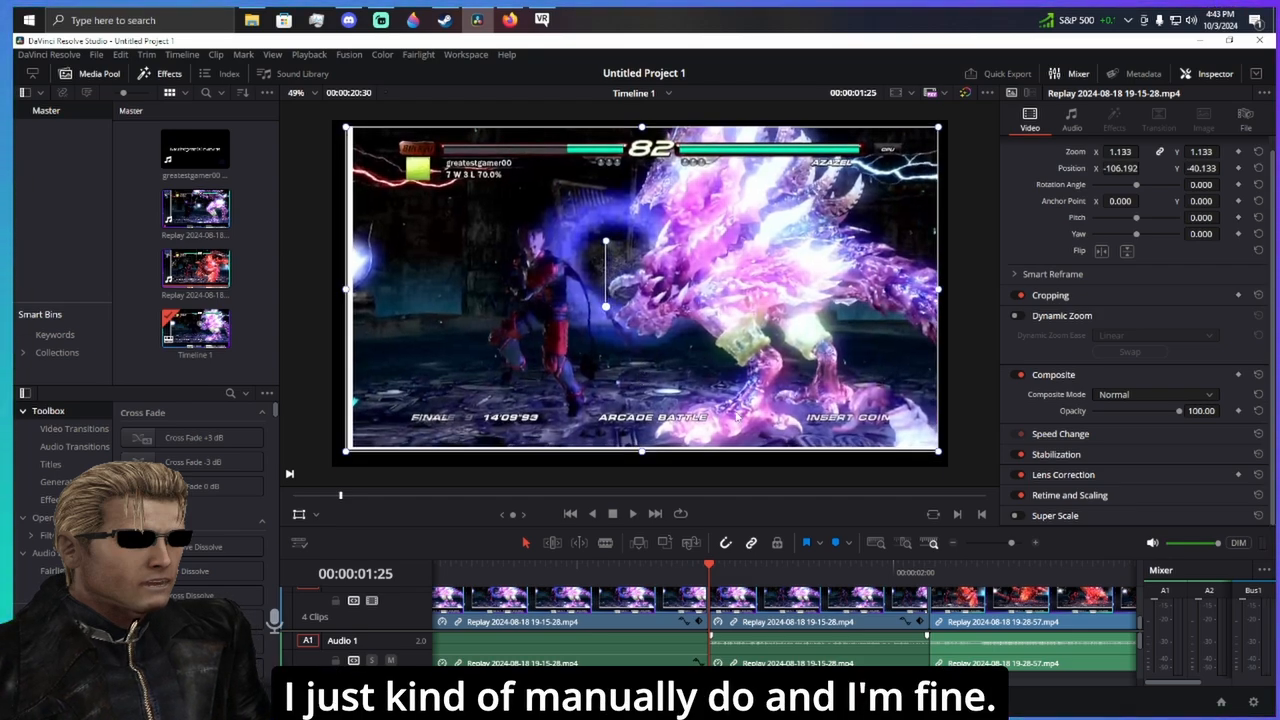
# - Adjust the video track height slightly in the timeline view options
pyautogui.click(298, 545)
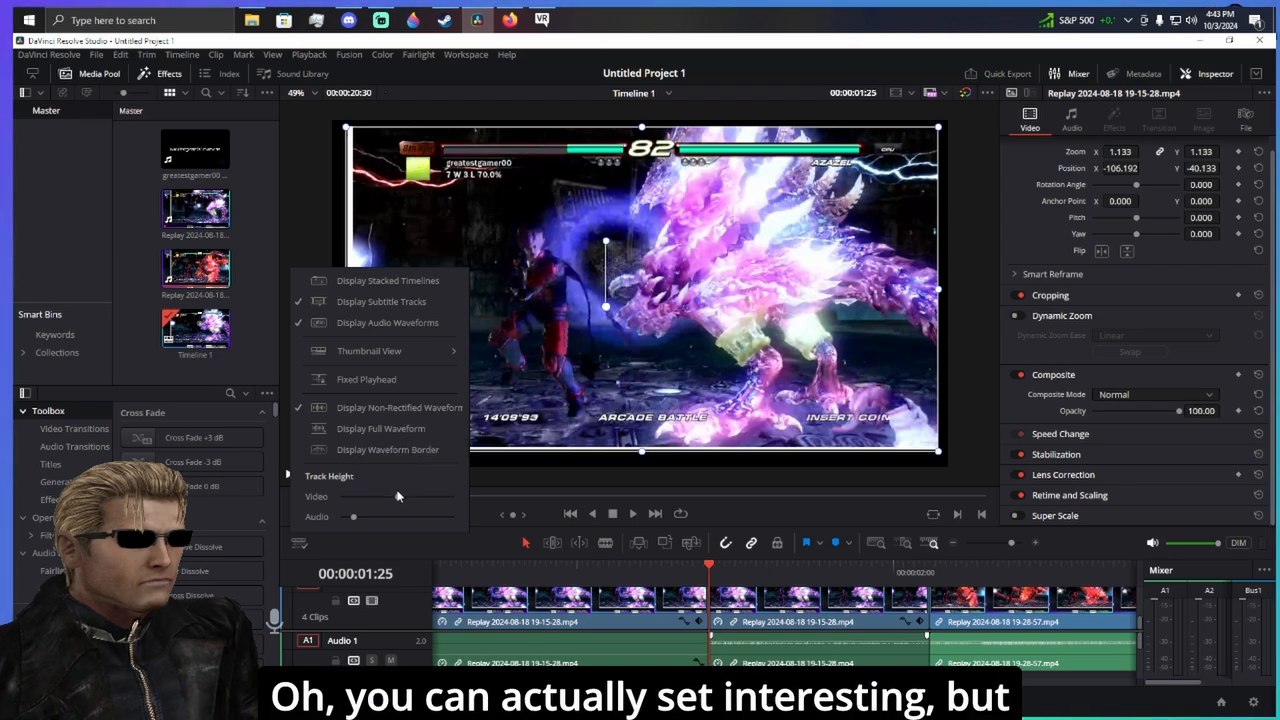
pyautogui.moveTo(398, 495); pyautogui.dragTo(402, 486)
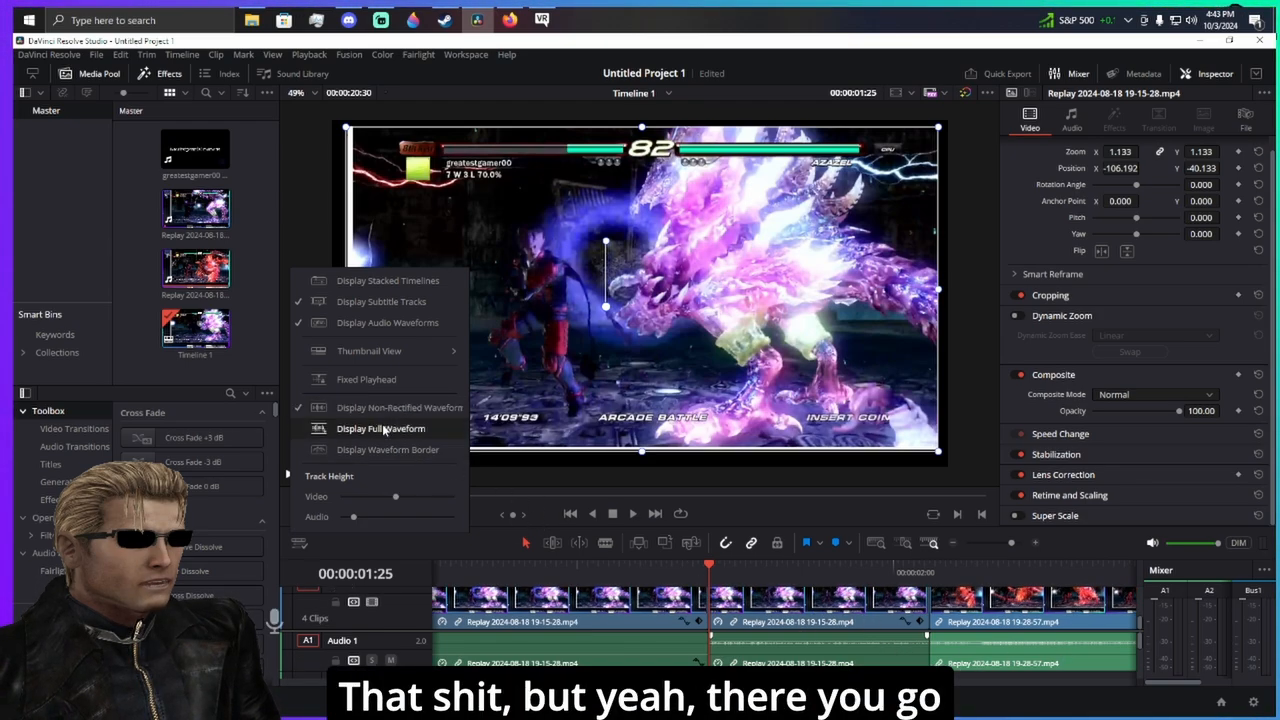
pyautogui.click(511, 553)
# - Turn off the on-screen transform overlay around the clip in the viewer
pyautogui.scroll(2, 600, 316)
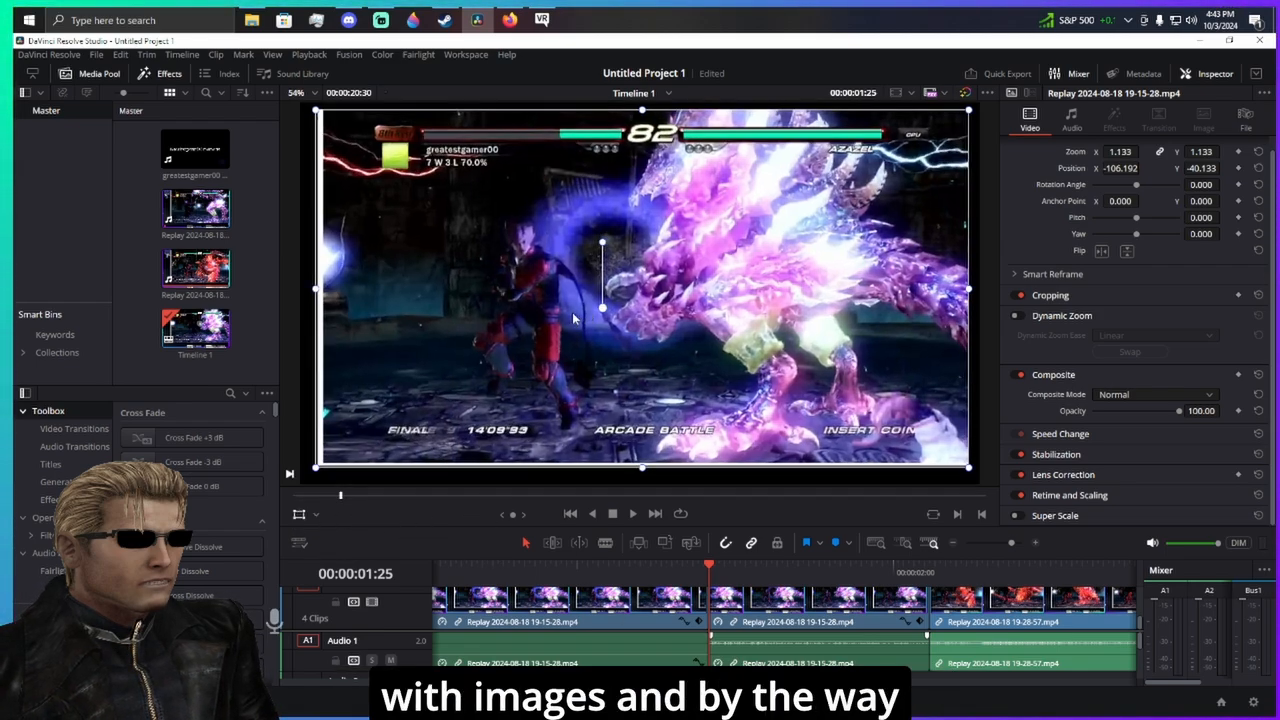
pyautogui.scroll(-3, 618, 313)
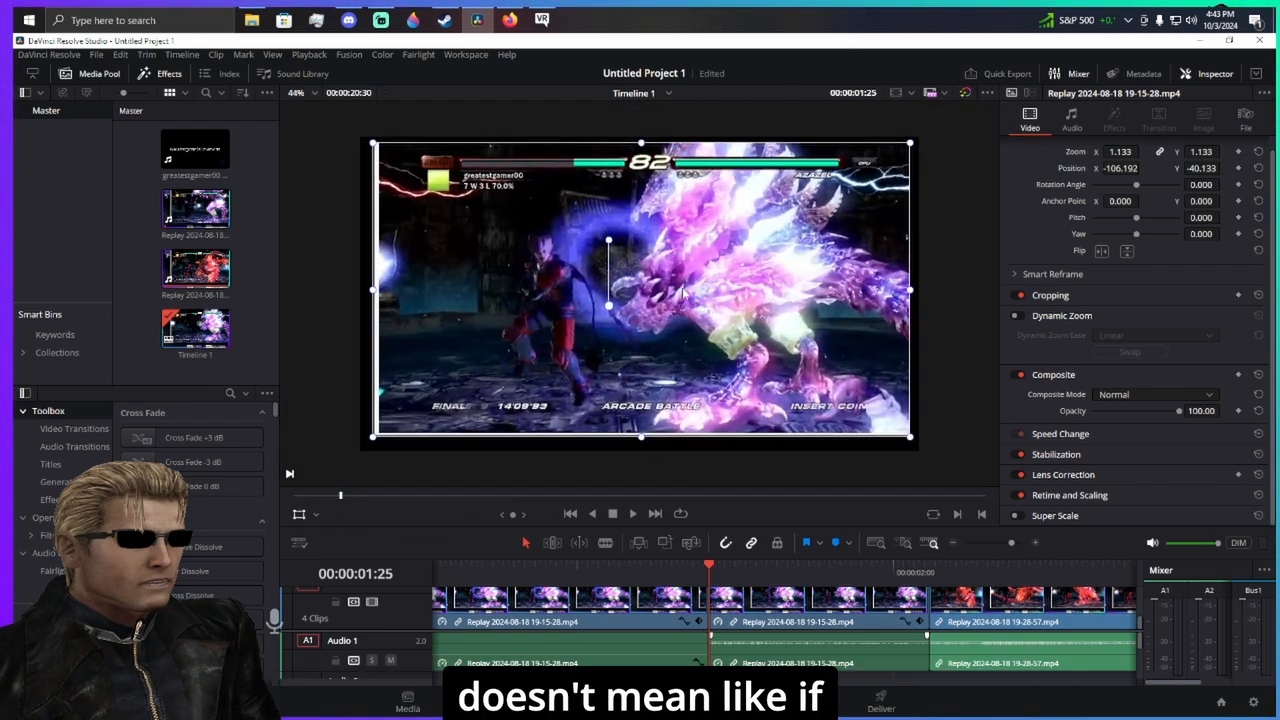
pyautogui.scroll(1, 681, 283)
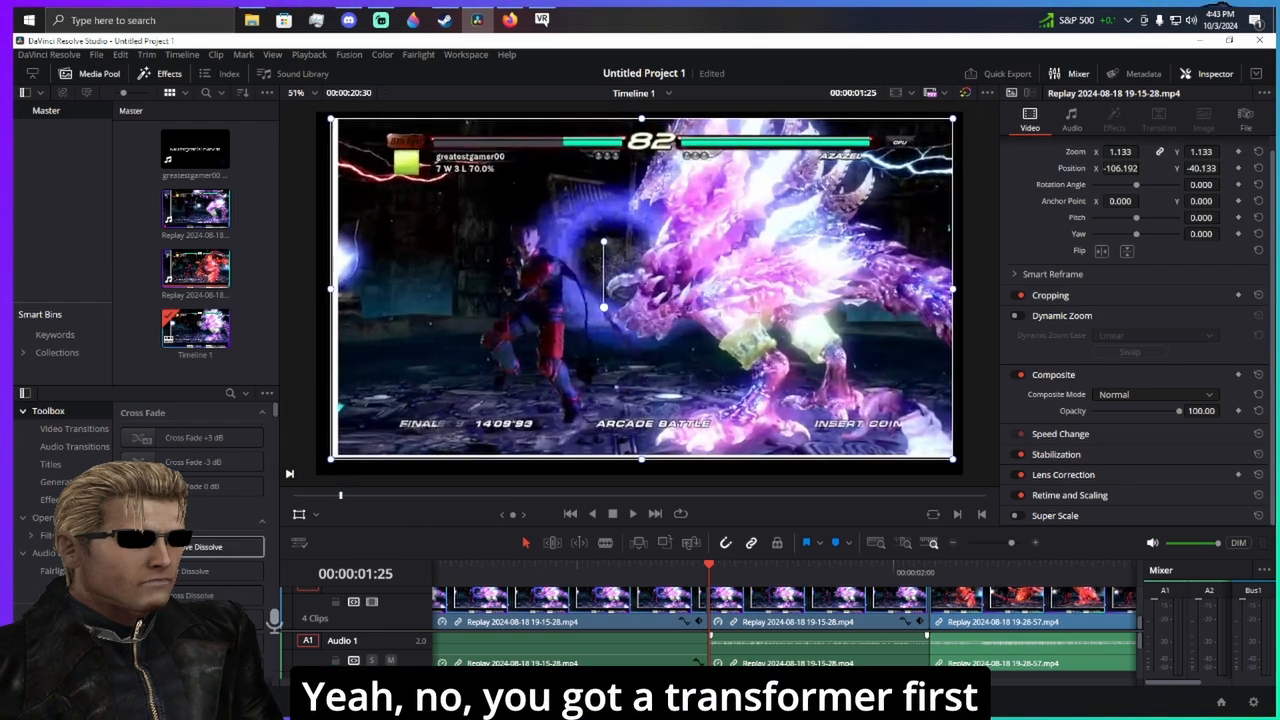
pyautogui.click(300, 515)
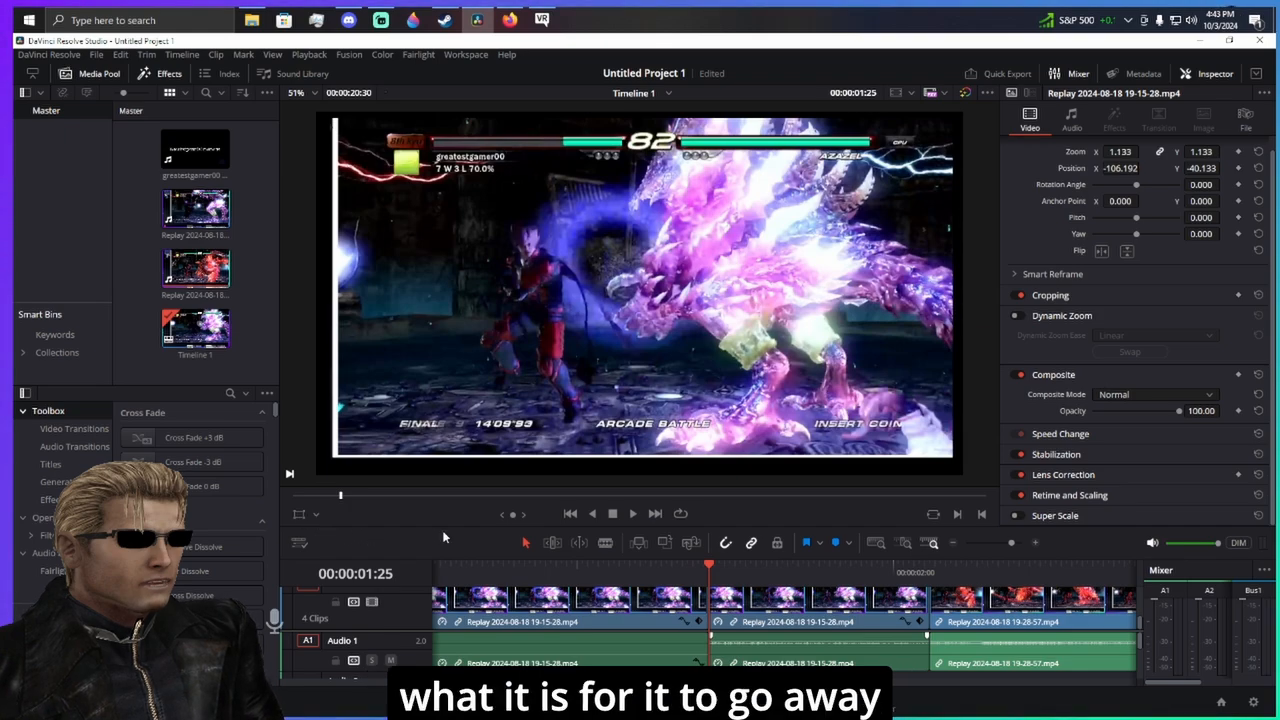
# - Enlarge the timeline area so that Video 1 and Audio 1 to Audio 3 fit in it
pyautogui.moveTo(449, 527); pyautogui.dragTo(530, 481)
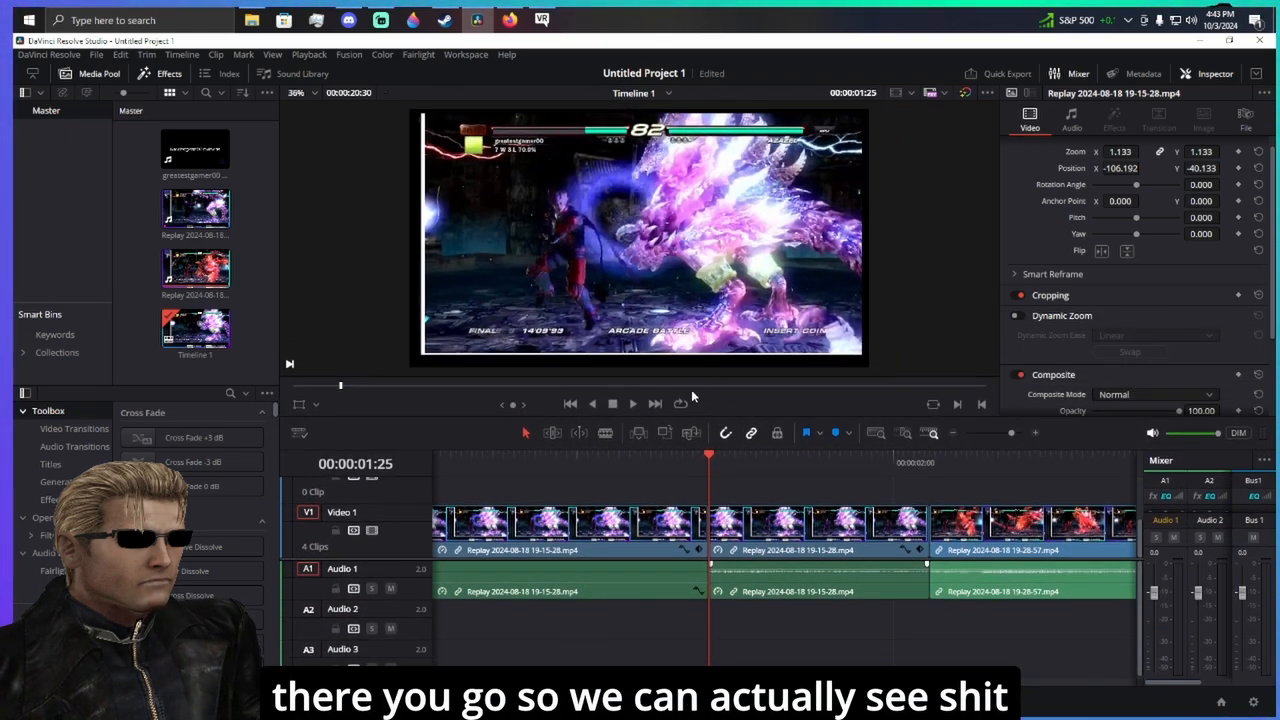
pyautogui.moveTo(456, 418); pyautogui.dragTo(460, 398)
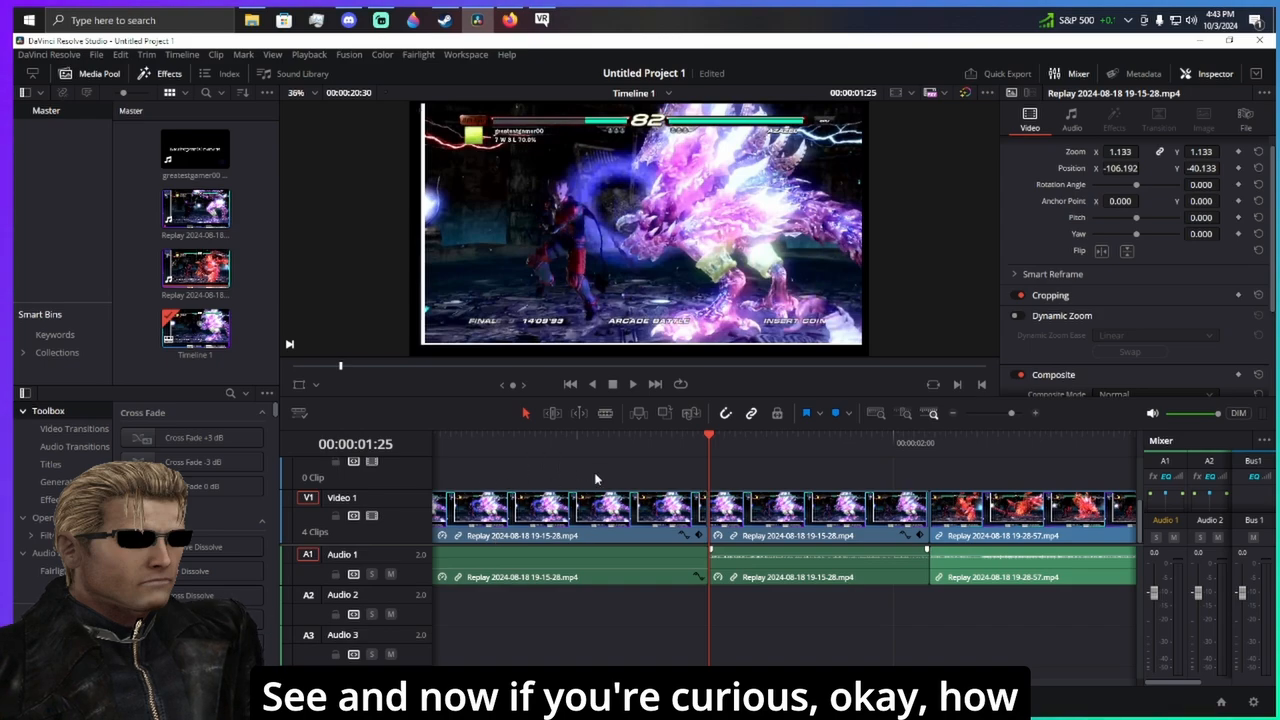
# - Look through the stacked video tracks above Video 1 in the timeline
pyautogui.scroll(1, 557, 508)
pyautogui.scroll(-1, 566, 509)
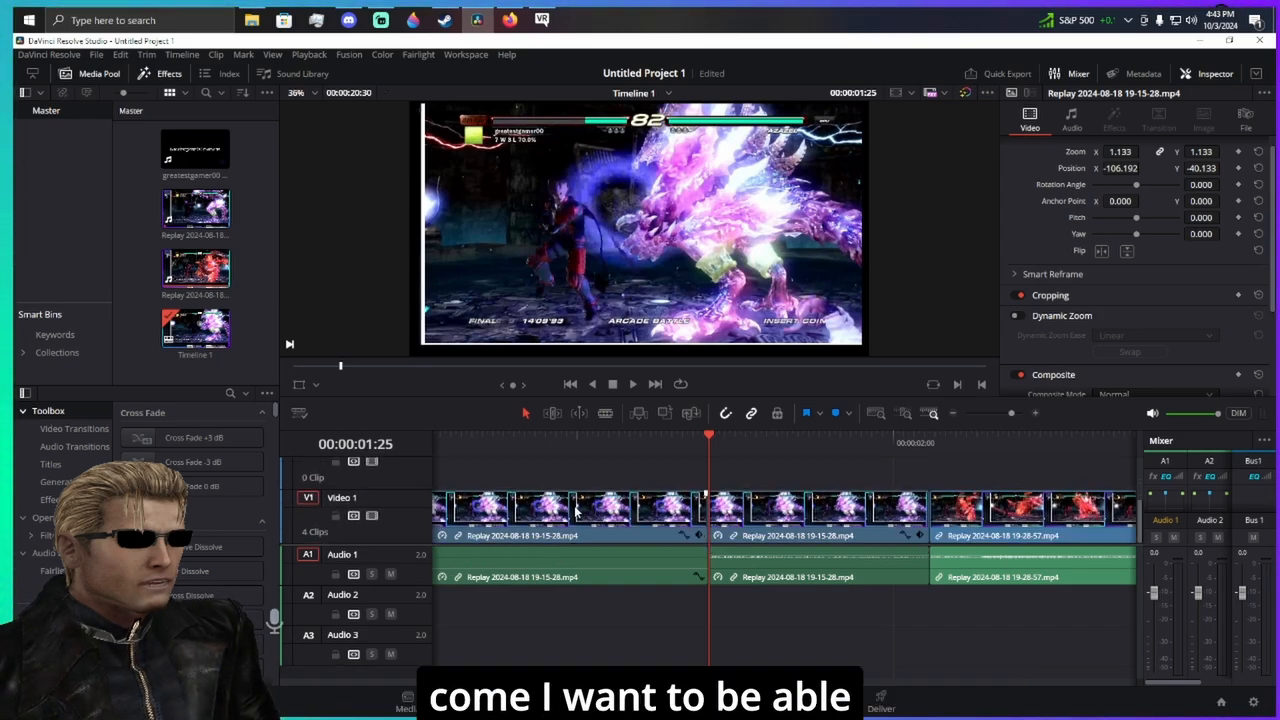
pyautogui.scroll(1, 568, 495)
pyautogui.scroll(-1, 586, 498)
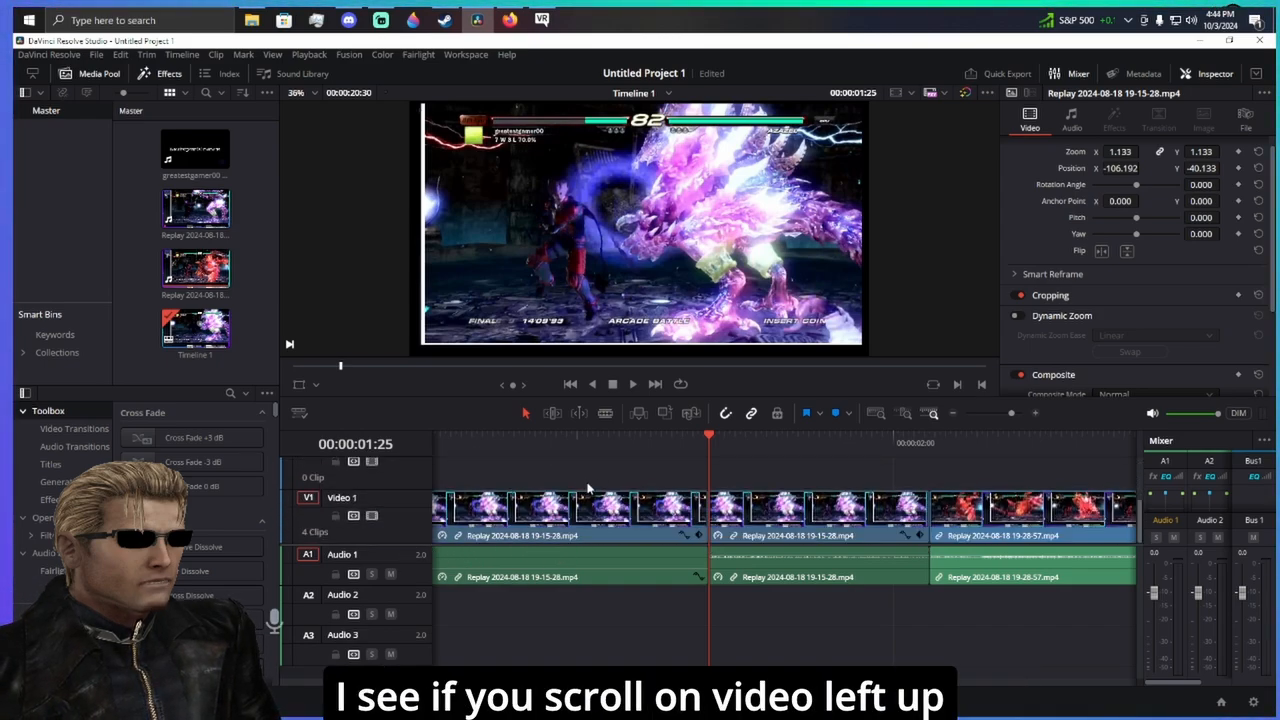
pyautogui.scroll(1, 585, 476)
pyautogui.scroll(-1, 598, 480)
pyautogui.scroll(1, 596, 480)
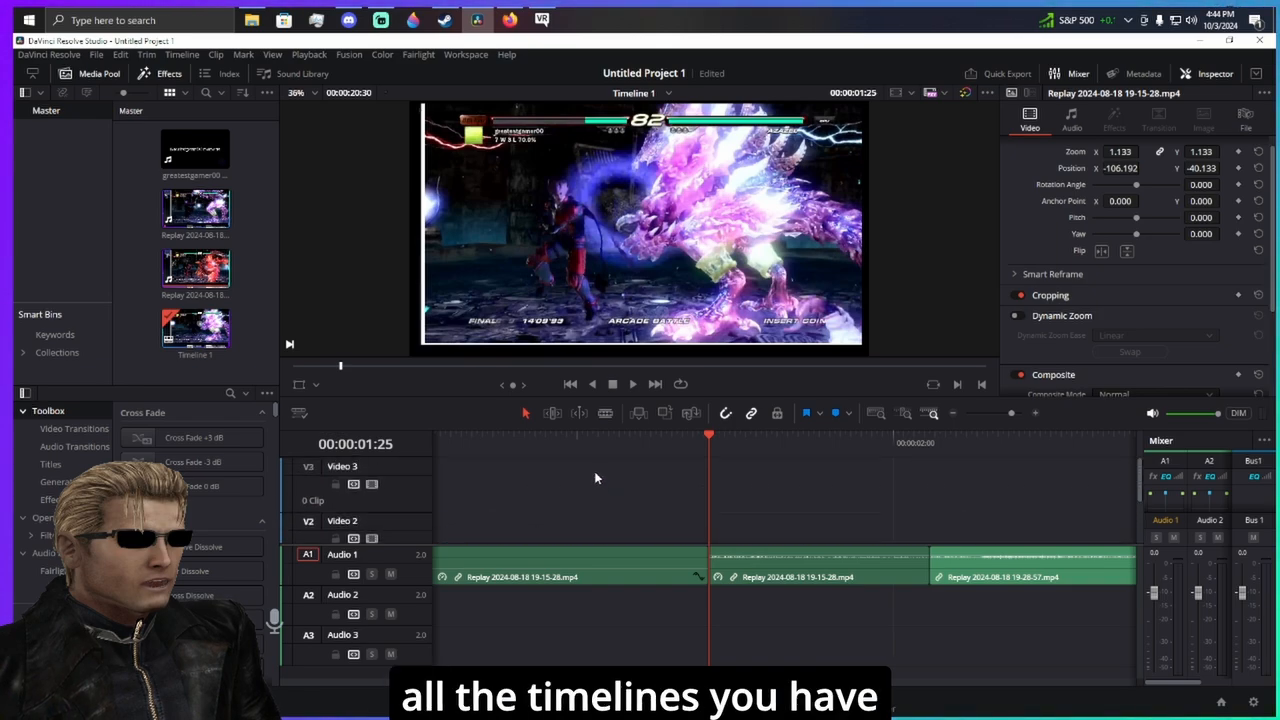
pyautogui.scroll(-1, 593, 470)
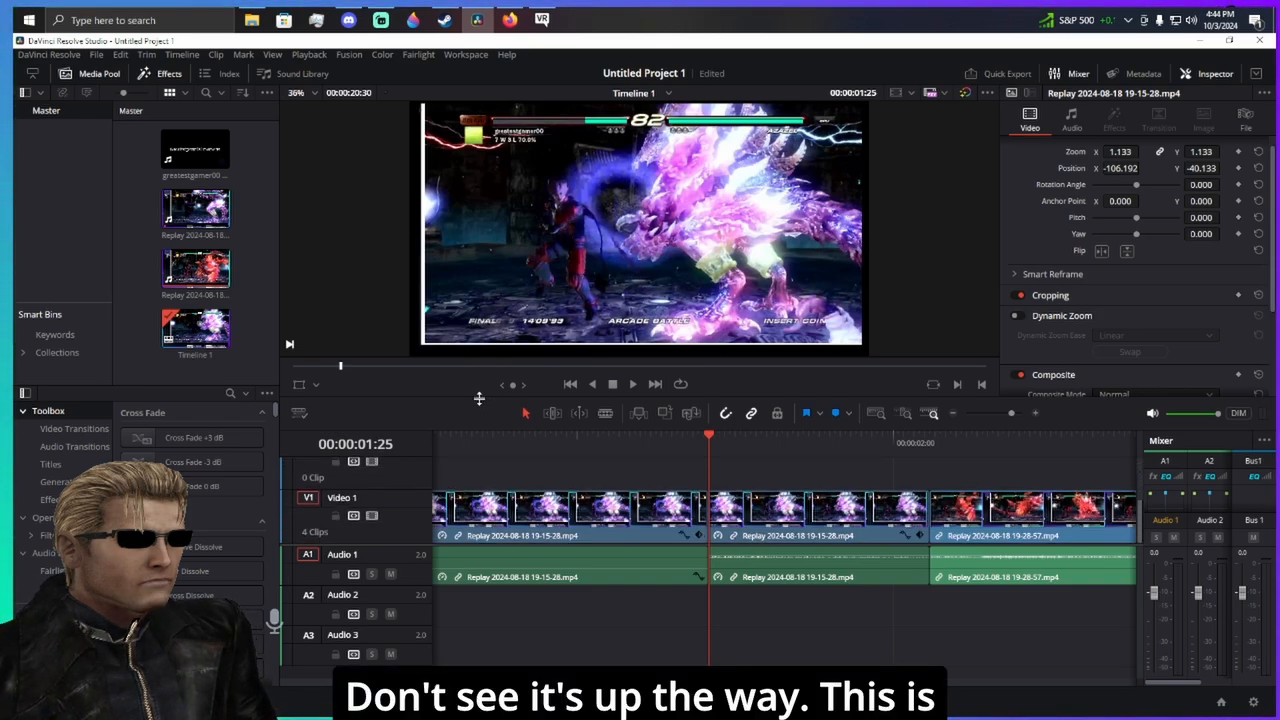
# - Enlarge the timeline area further and lower the divider between video and audio tracks so Video 1 to Video 3 show
pyautogui.moveTo(481, 398); pyautogui.dragTo(500, 240)
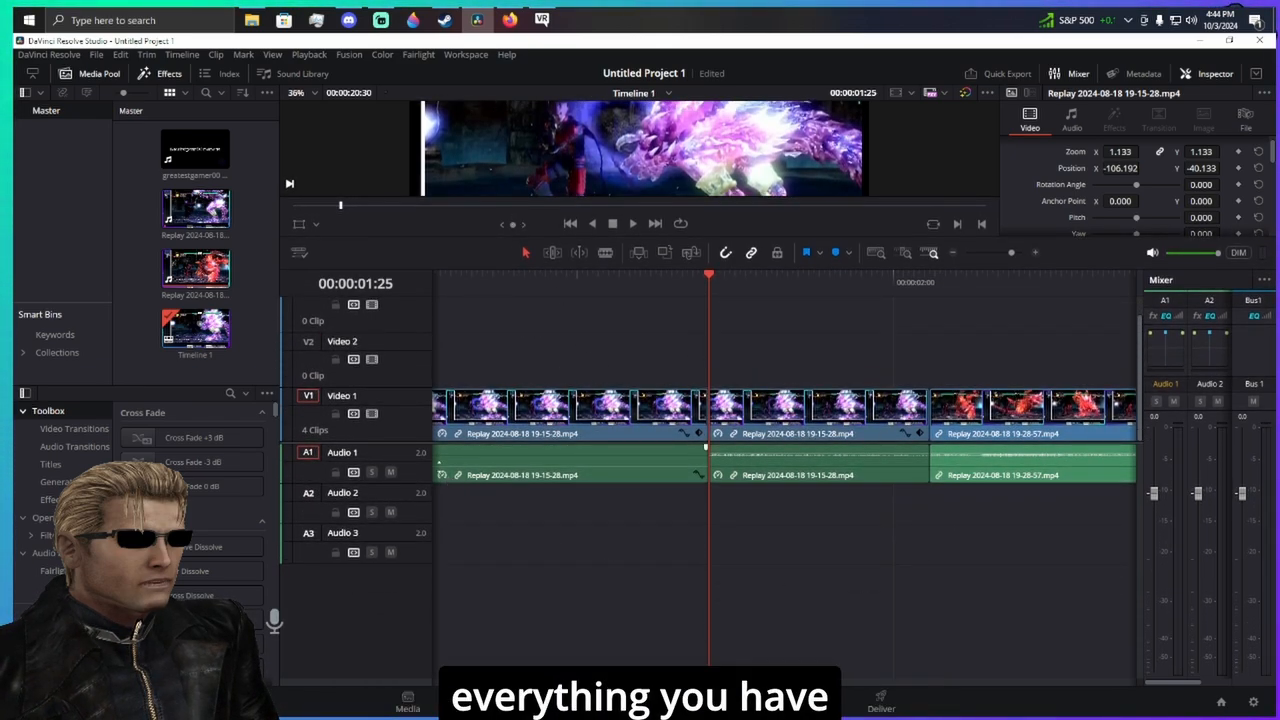
pyautogui.moveTo(403, 441); pyautogui.dragTo(433, 588)
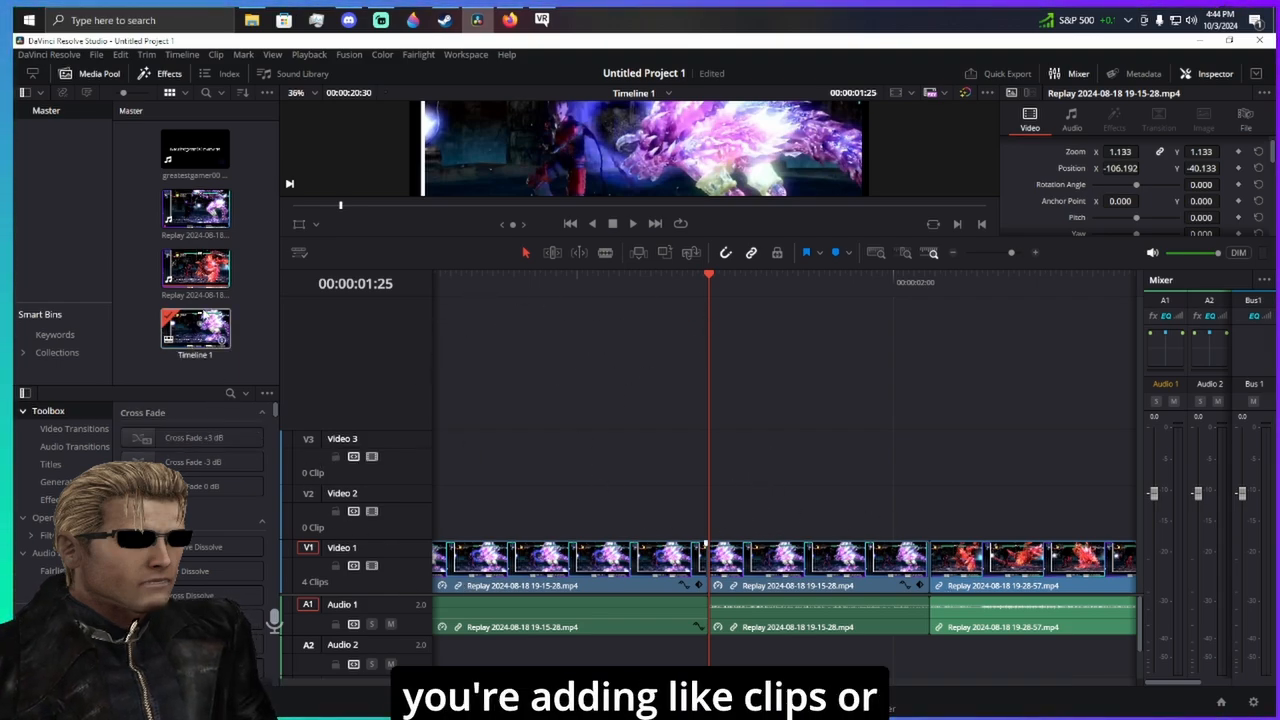
# - Hide the Media Pool and leave only the Effects library displayed
pyautogui.moveTo(195, 208); pyautogui.dragTo(170, 271)
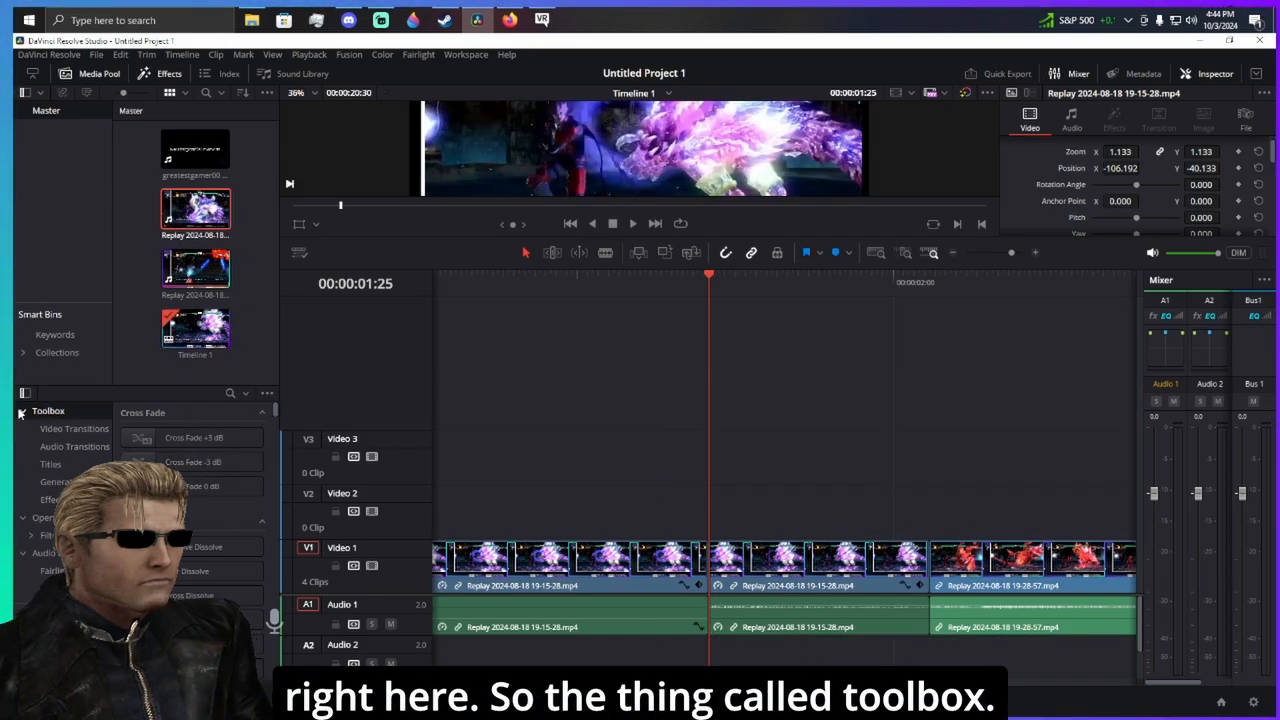
pyautogui.click(89, 74)
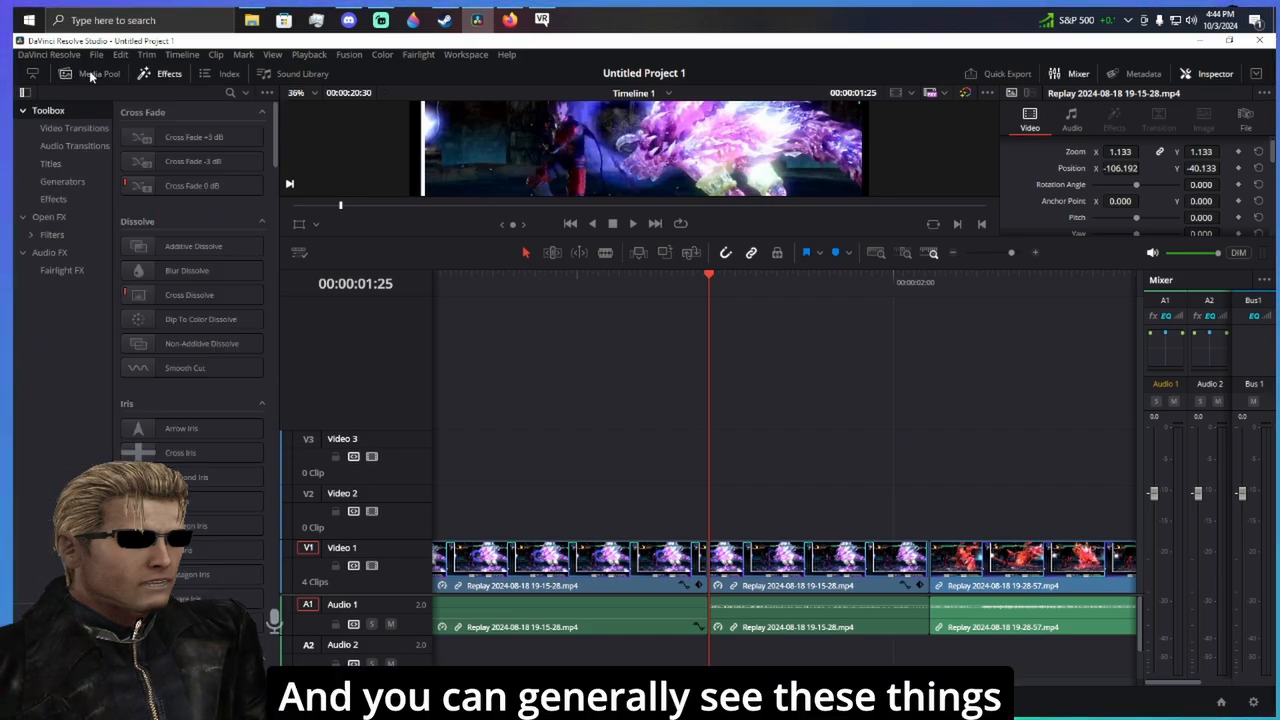
pyautogui.click(148, 73)
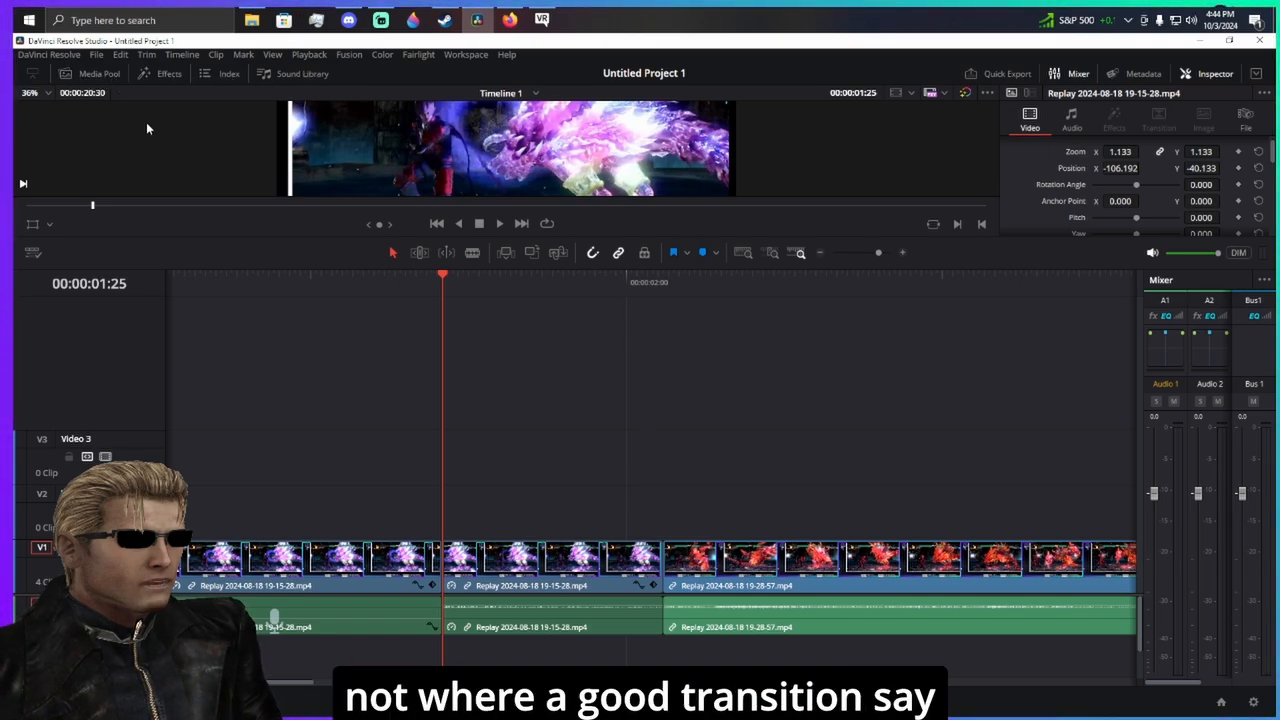
pyautogui.click(99, 74)
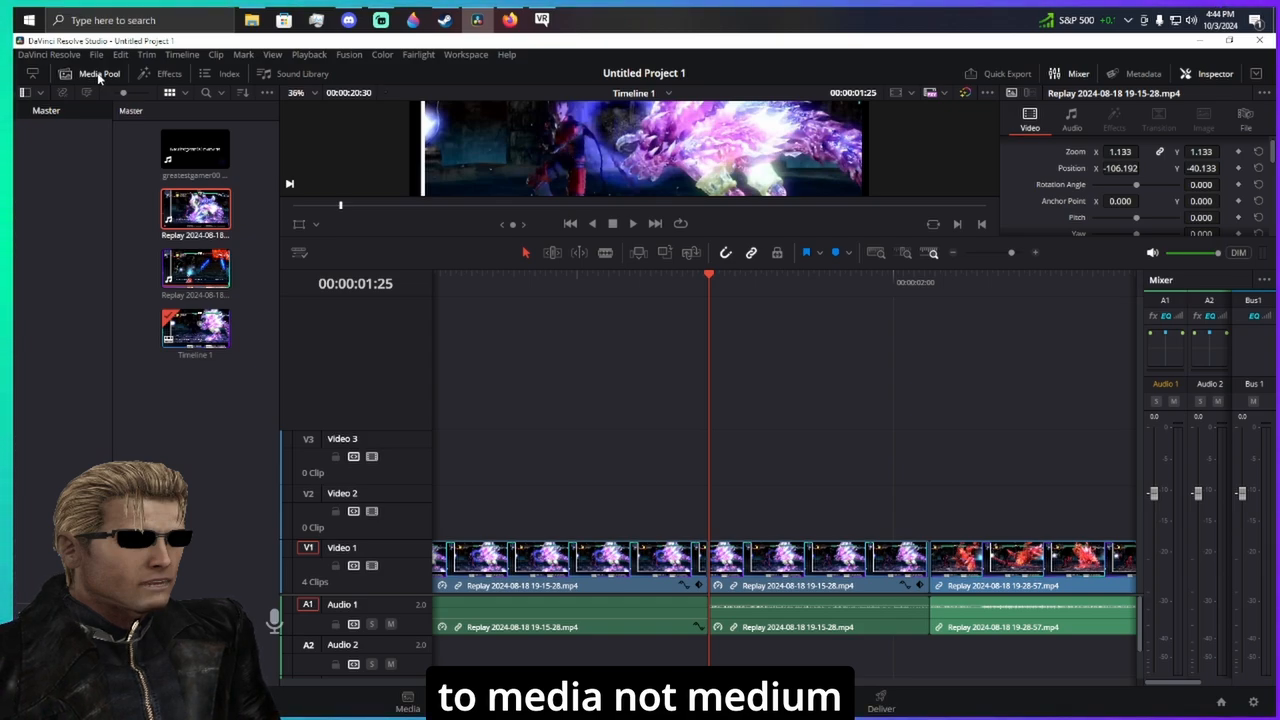
pyautogui.click(99, 74)
pyautogui.click(152, 72)
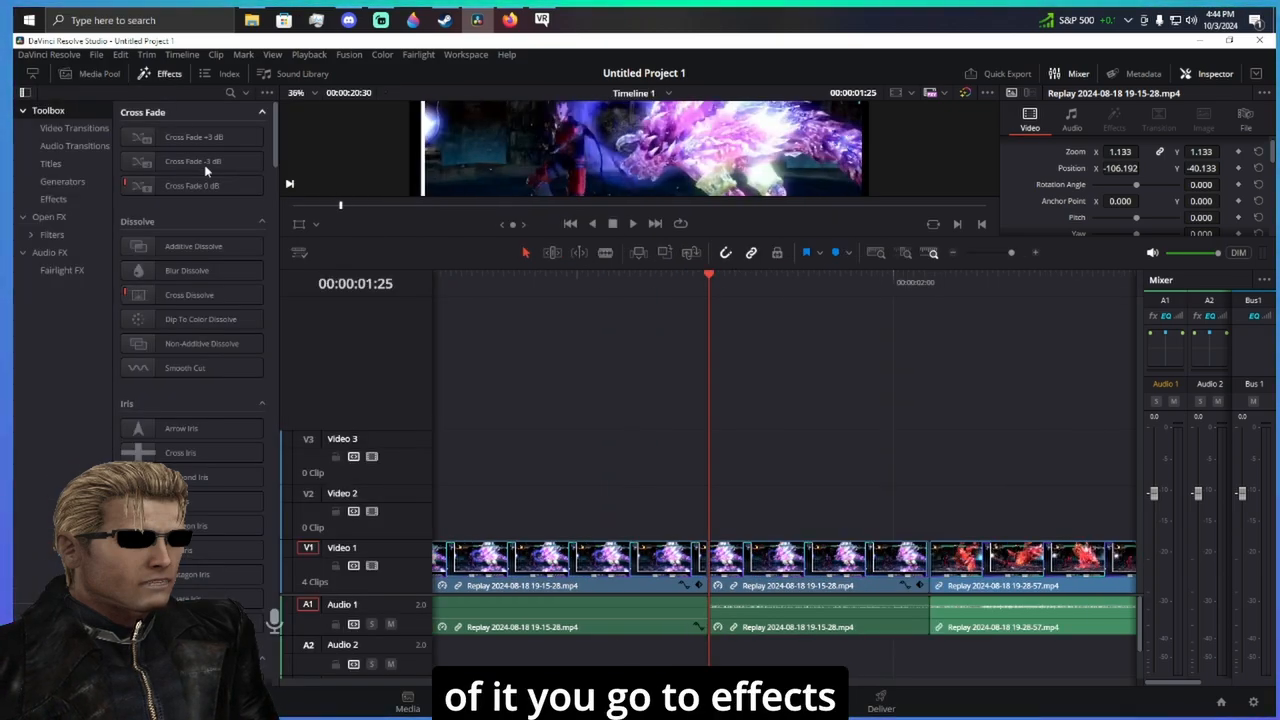
# - Show the Titles category of the effects toolbox and select the Scroll title
pyautogui.click(29, 113)
pyautogui.click(20, 128)
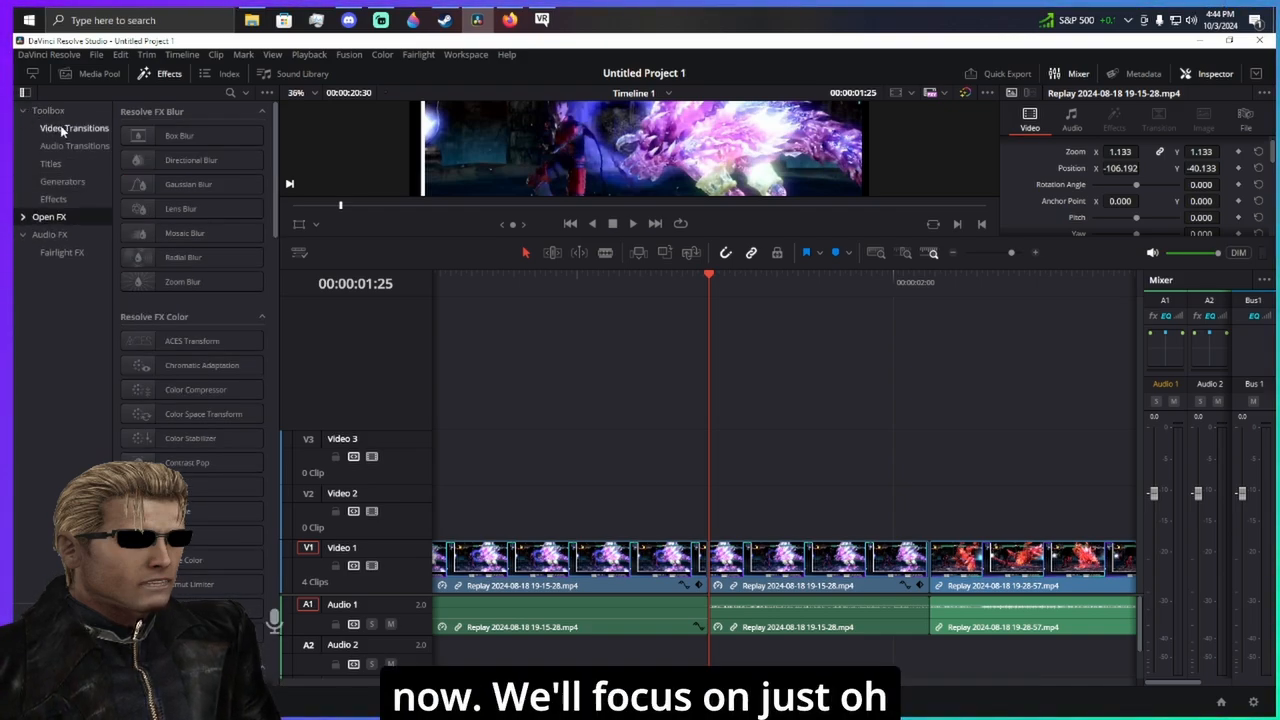
pyautogui.click(67, 168)
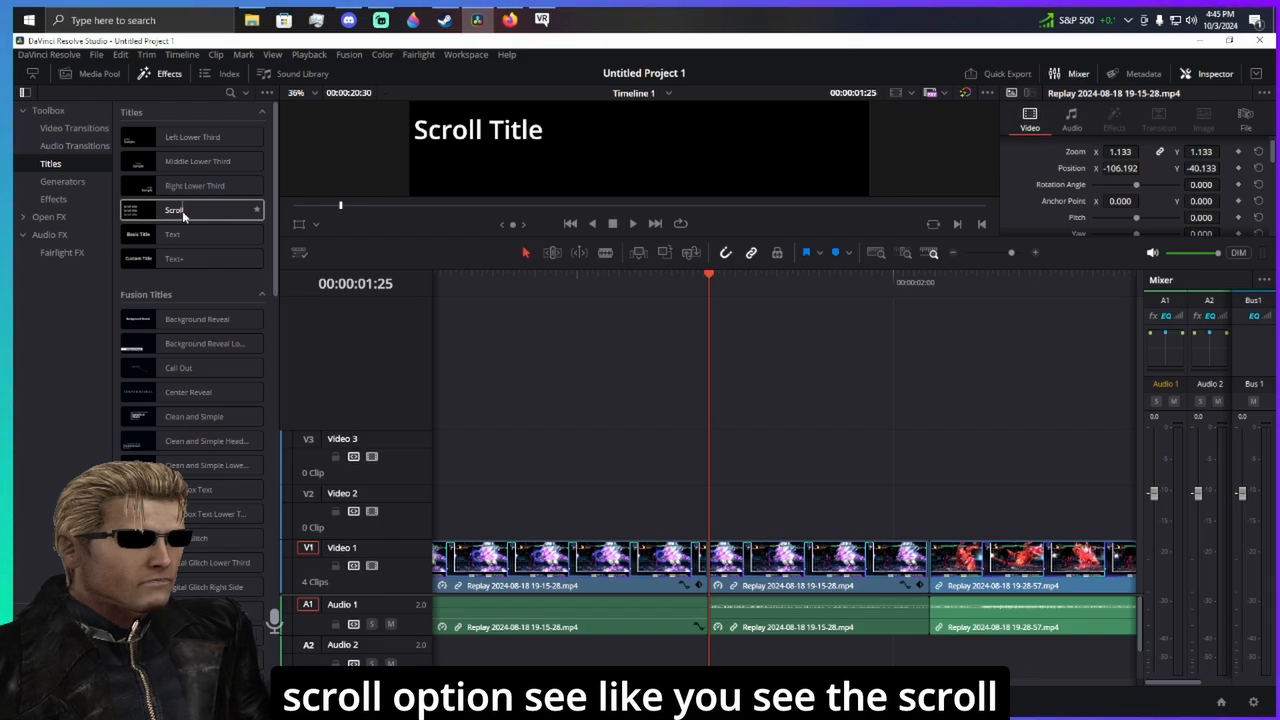
pyautogui.click(183, 213)
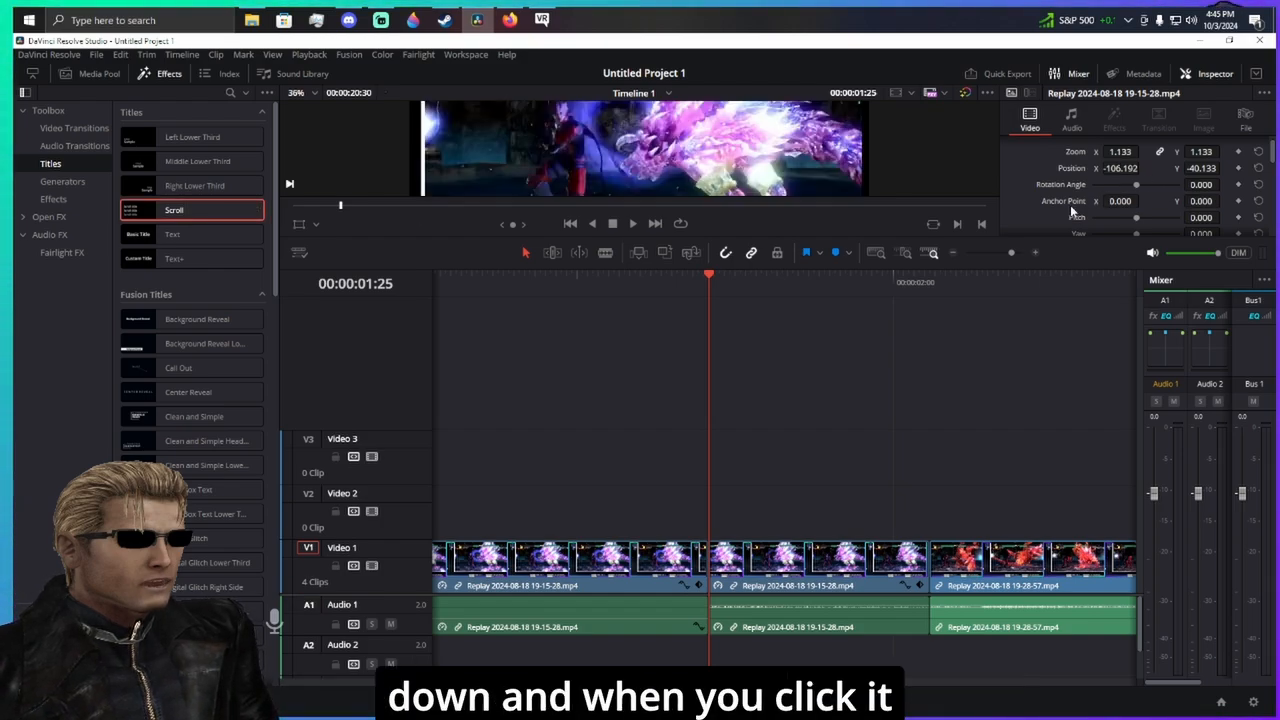
# - Shrink the timeline area to give the viewer and Inspector more height, and examine the clip's transform and composite settings
pyautogui.moveTo(843, 238); pyautogui.dragTo(843, 407)
pyautogui.scroll(-3, 1224, 246)
pyautogui.scroll(4, 1182, 268)
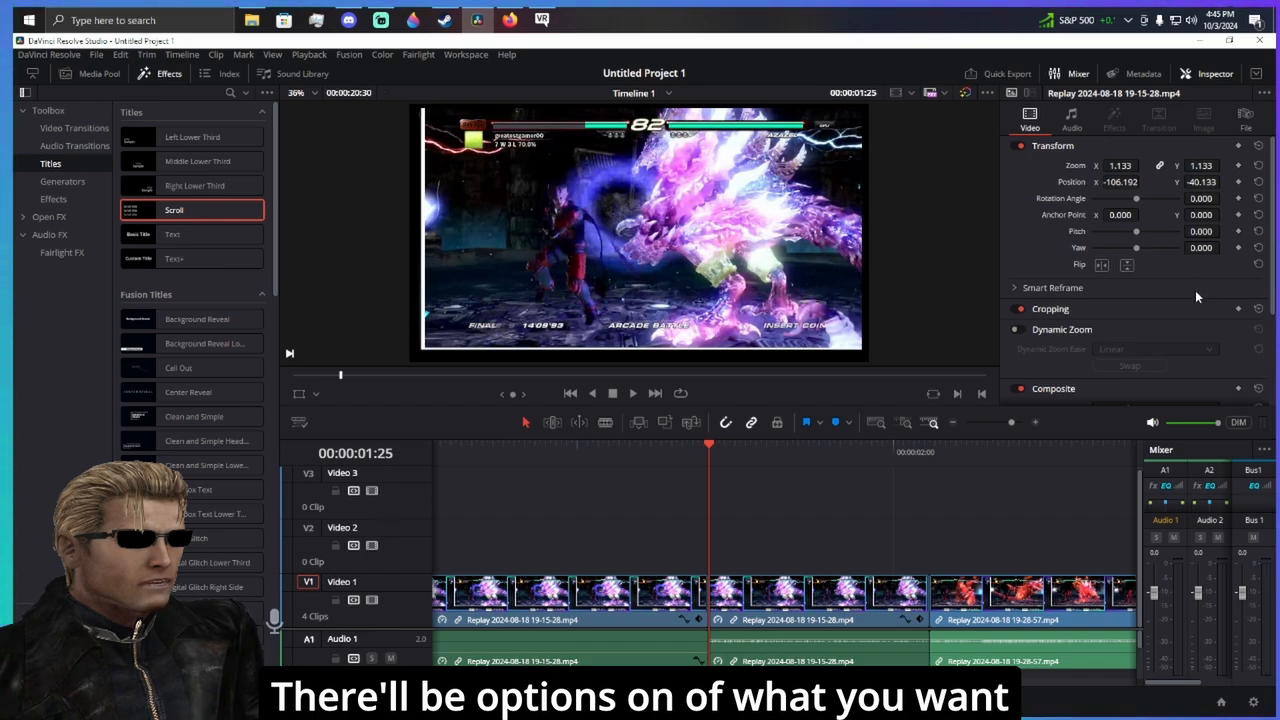
pyautogui.scroll(-4, 1167, 236)
pyautogui.scroll(4, 1171, 262)
pyautogui.scroll(-1, 1185, 230)
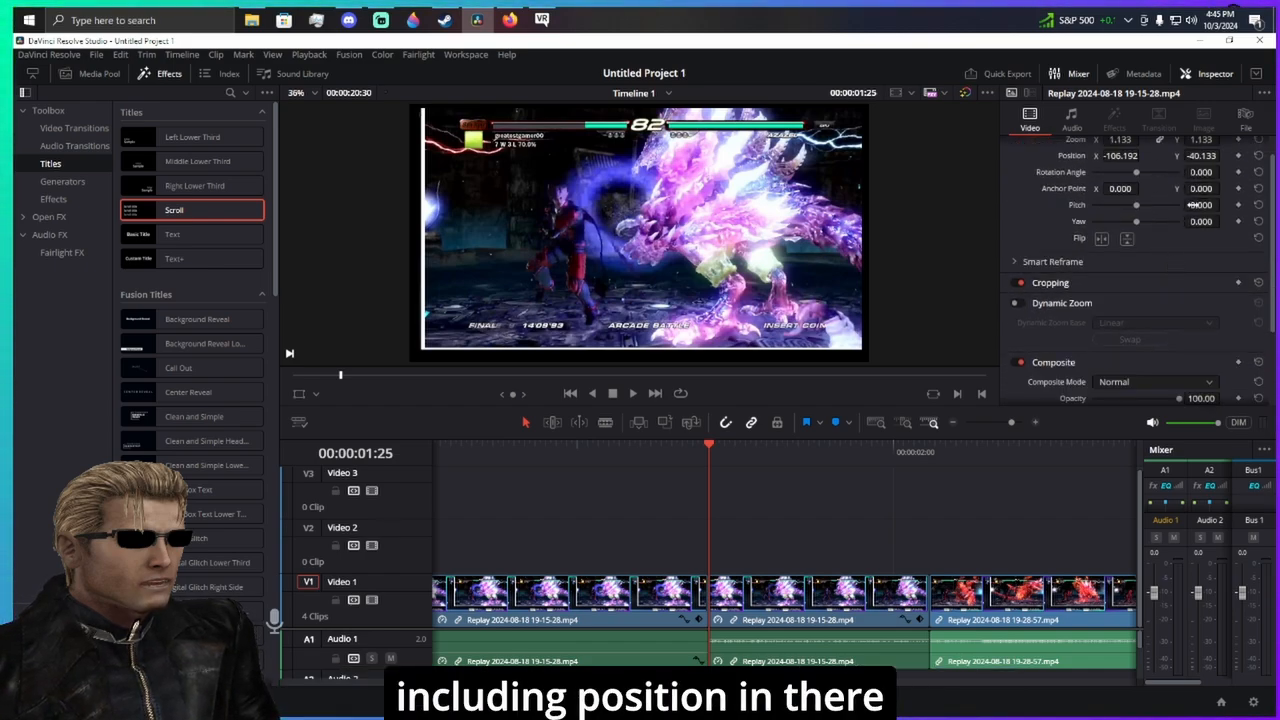
pyautogui.scroll(1, 1130, 200)
# - Add a basic Text title on Video 2 at the playhead and replace its text with "obama"
pyautogui.moveTo(207, 237); pyautogui.dragTo(720, 548)
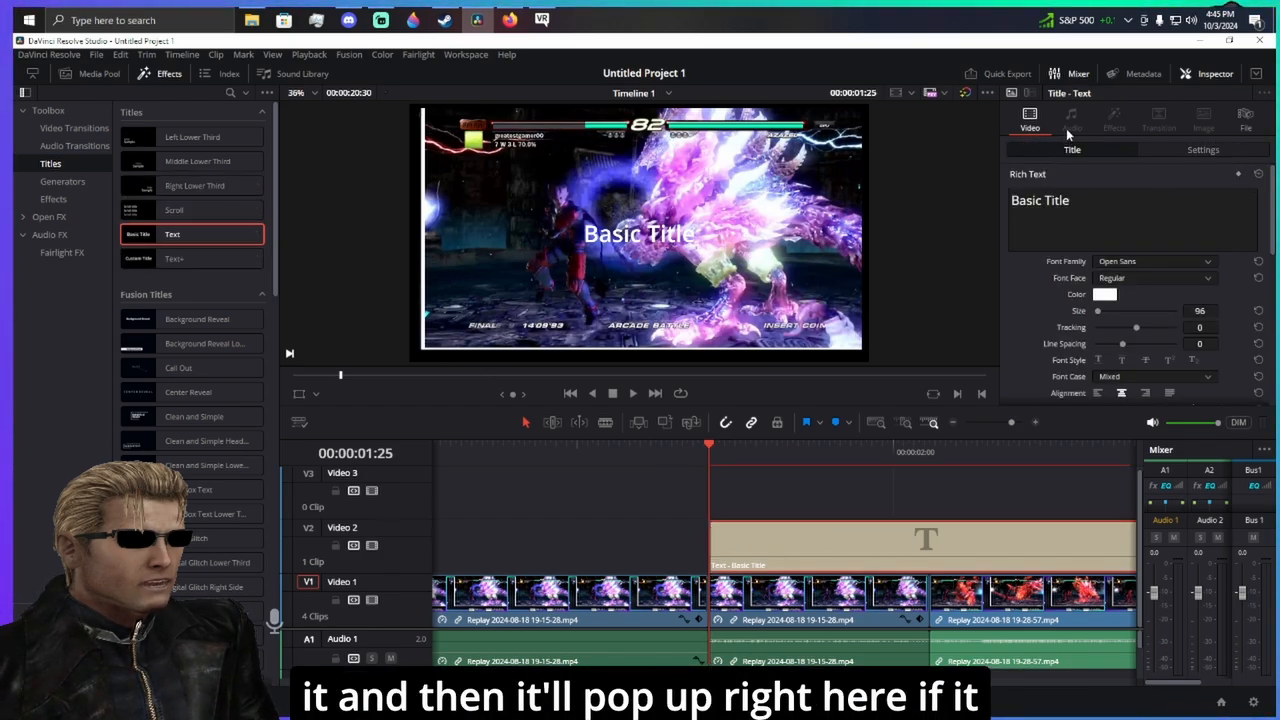
pyautogui.click(1079, 197)
pyautogui.hotkey('ctrl', 'a')
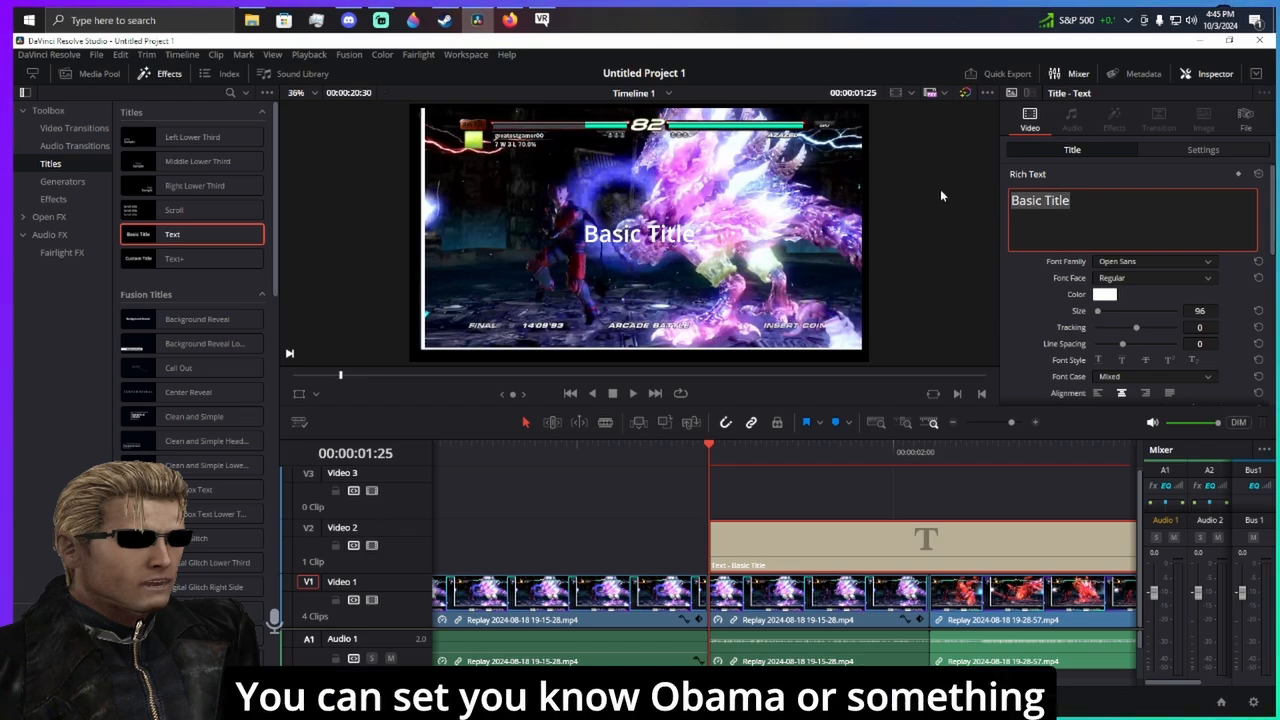
pyautogui.press('BackSpace')
pyautogui.write('obama')
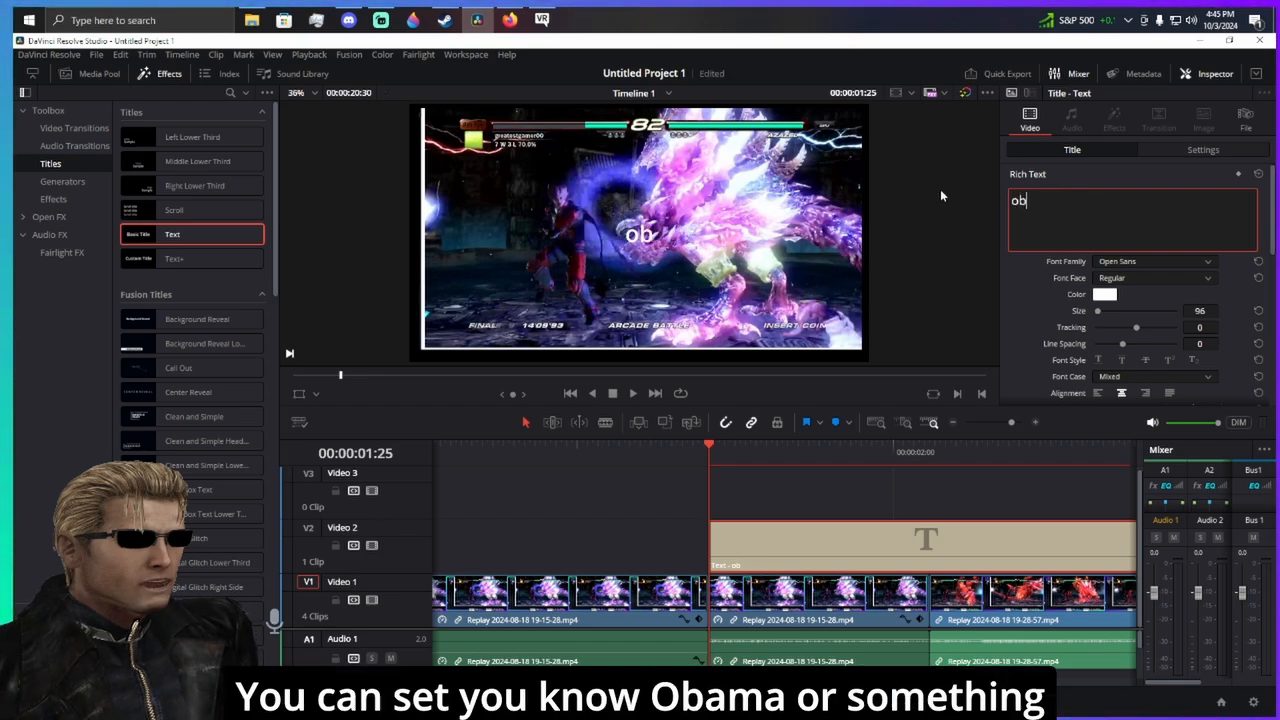
# - Set the "obama" title's font to MS Gothic with the Regular face and color it light purple
pyautogui.click(1130, 263)
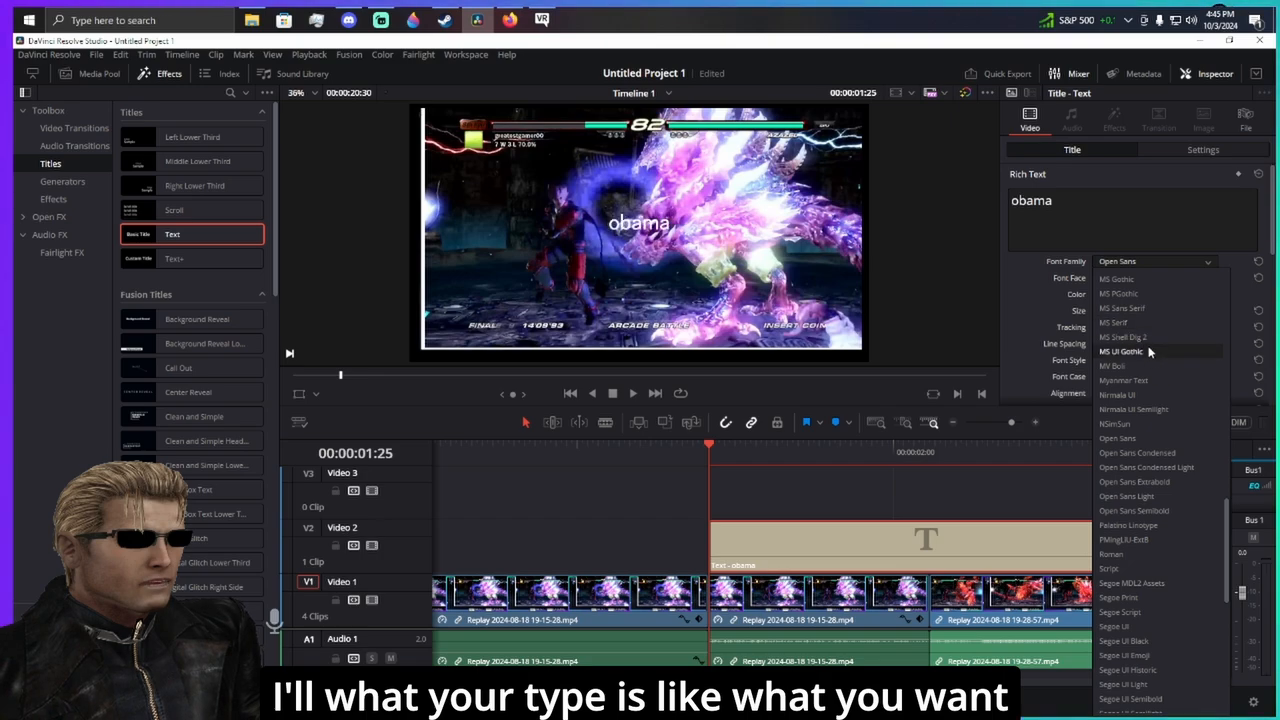
pyautogui.click(1141, 322)
pyautogui.click(1140, 262)
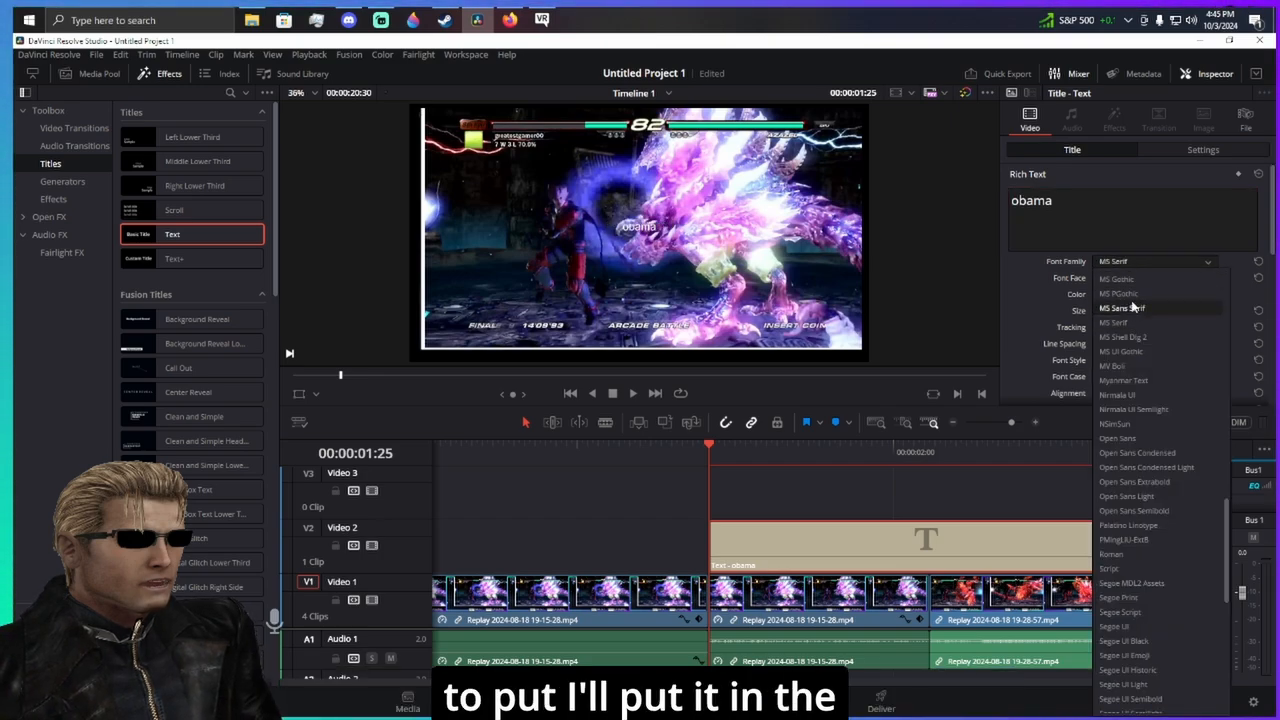
pyautogui.click(1118, 279)
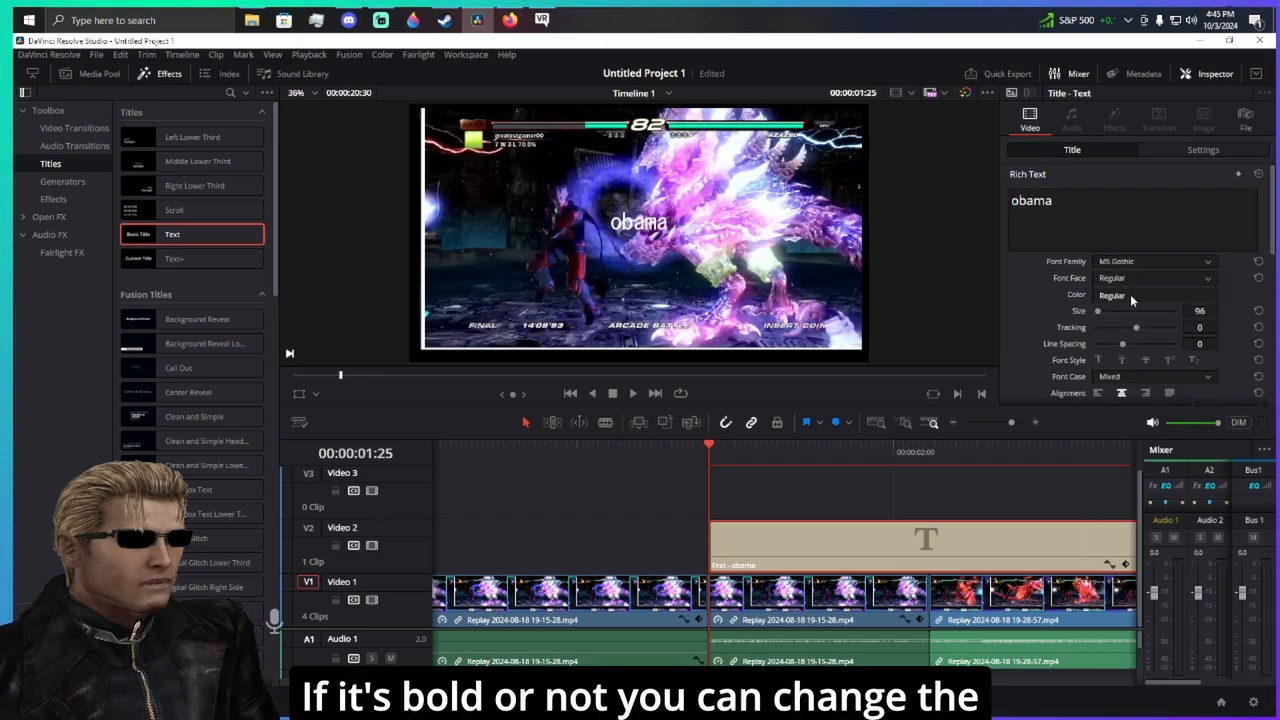
pyautogui.click(1110, 295)
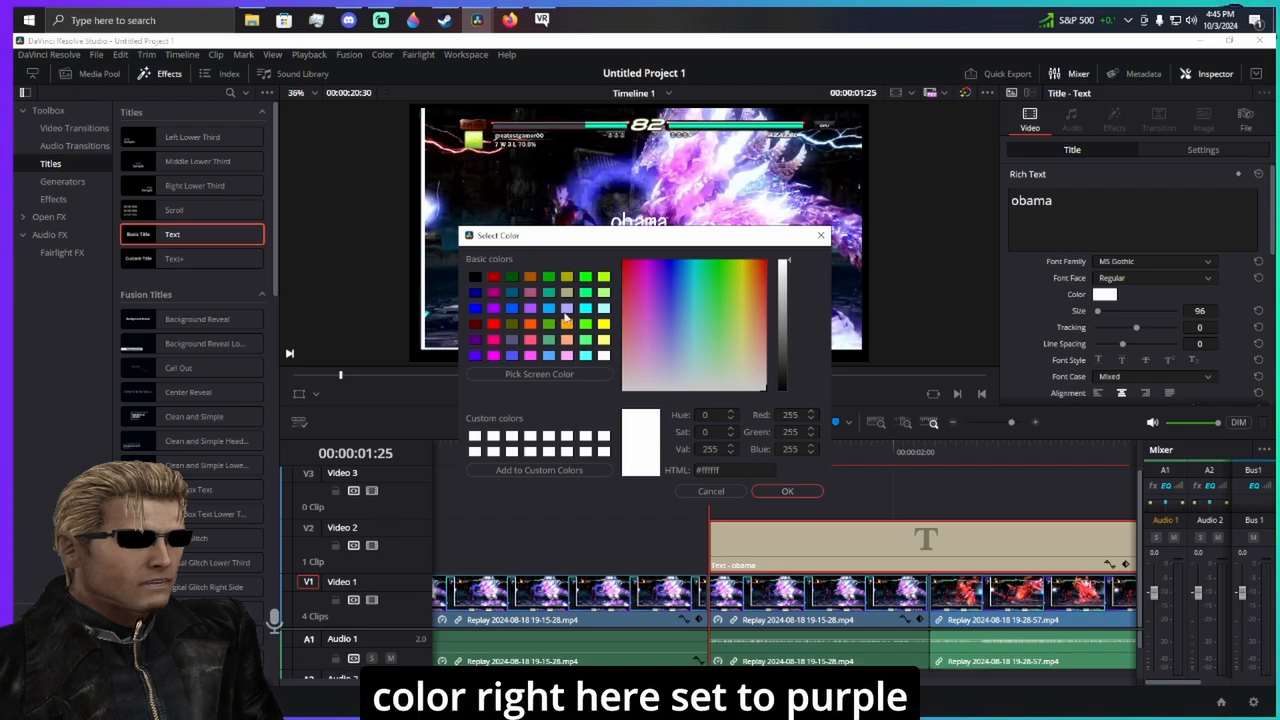
pyautogui.click(789, 491)
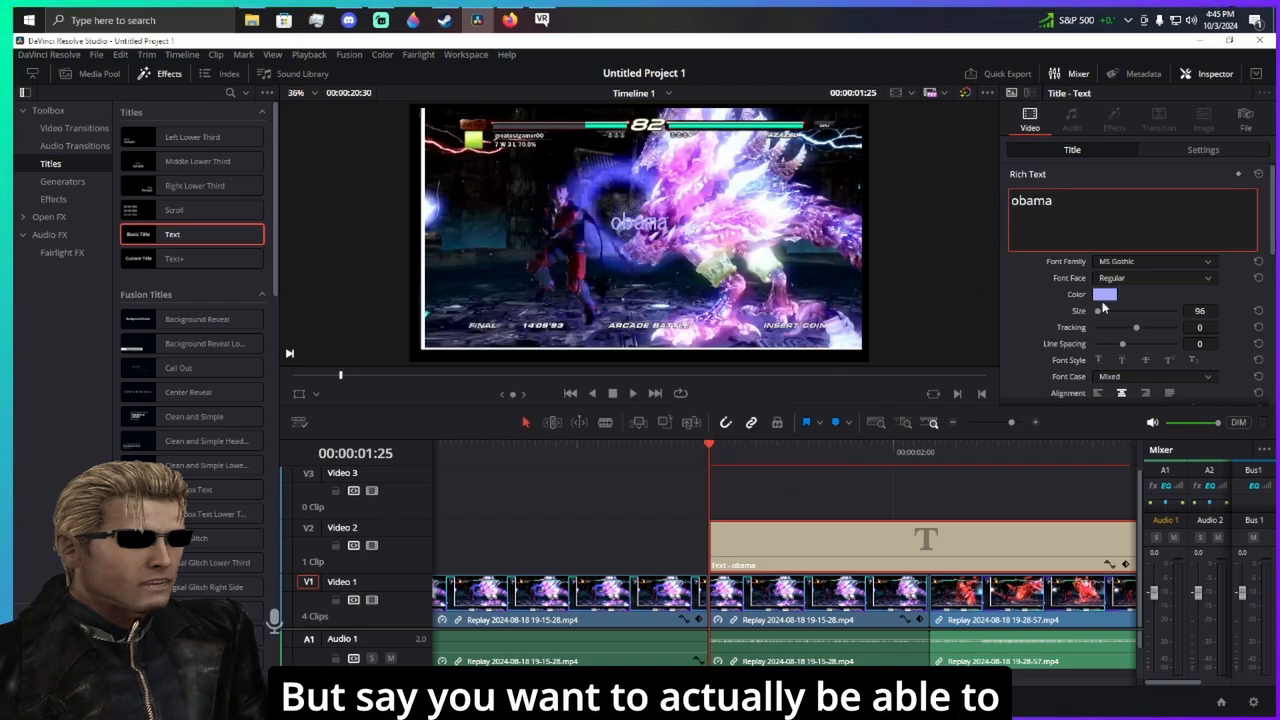
# - Give the title a background box with a height of 0.275 and a width of 0.321
pyautogui.scroll(-2, 1060, 325)
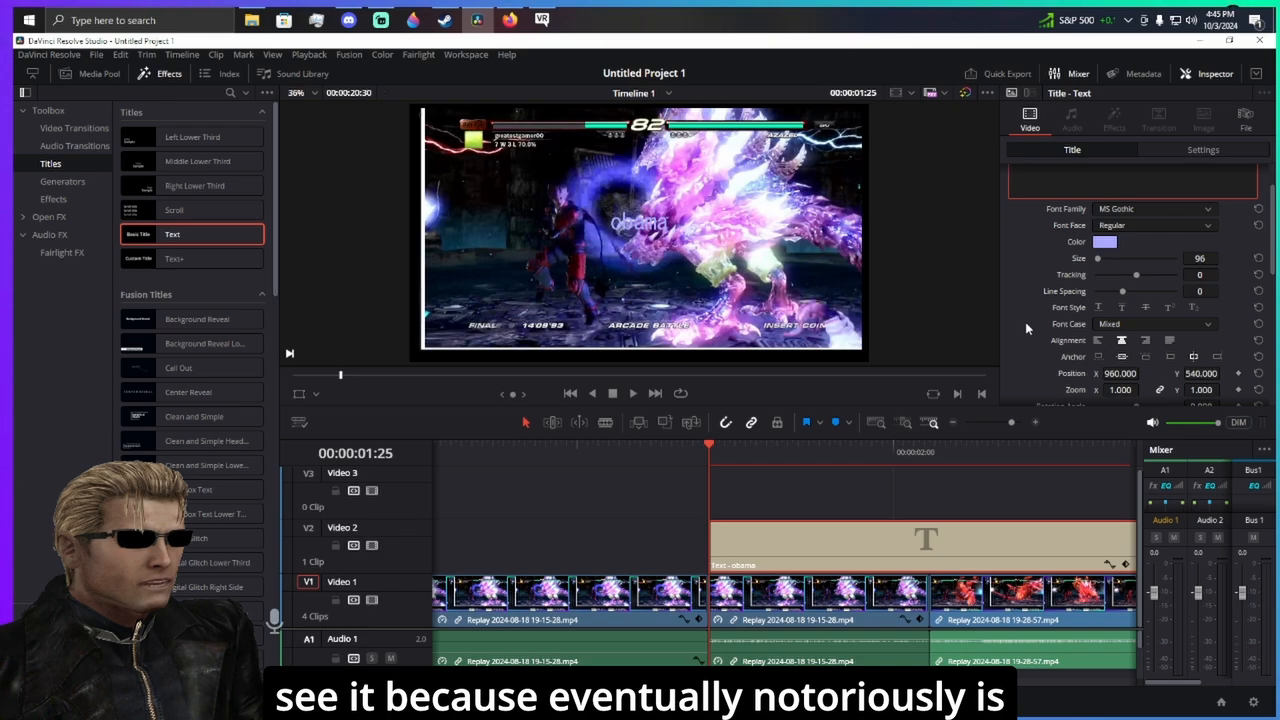
pyautogui.scroll(-3, 1025, 317)
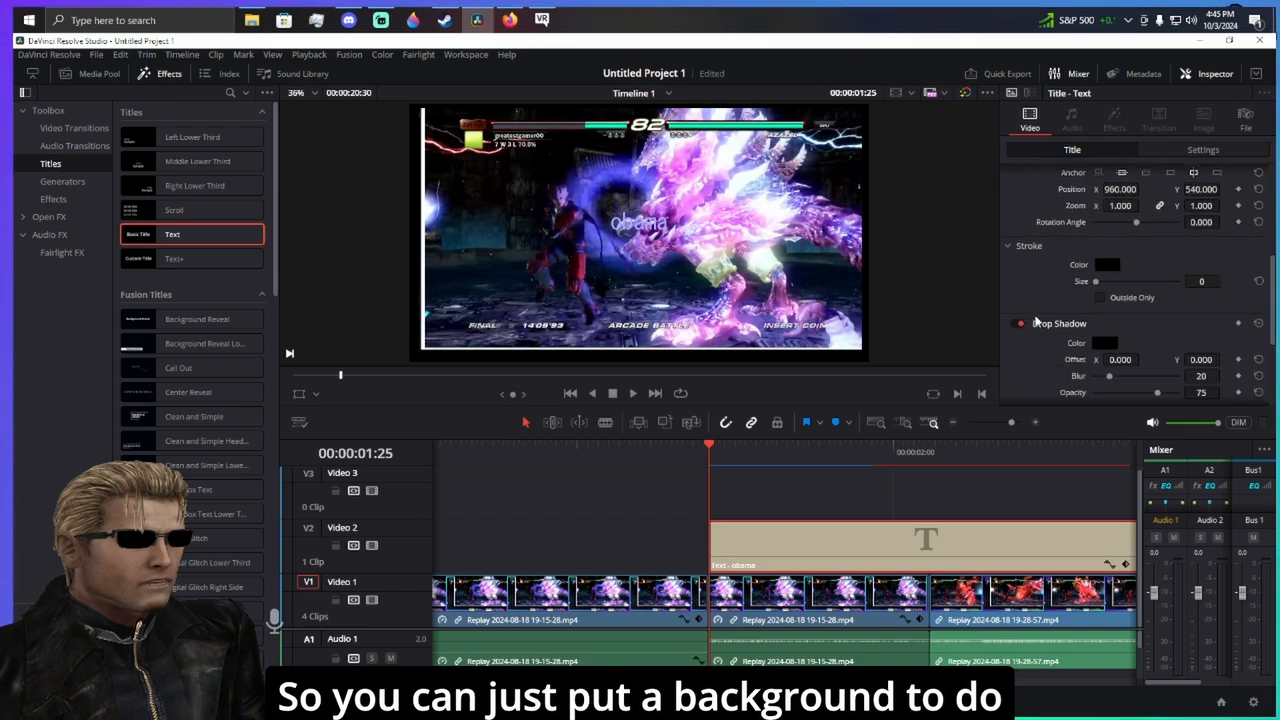
pyautogui.scroll(-3, 1036, 320)
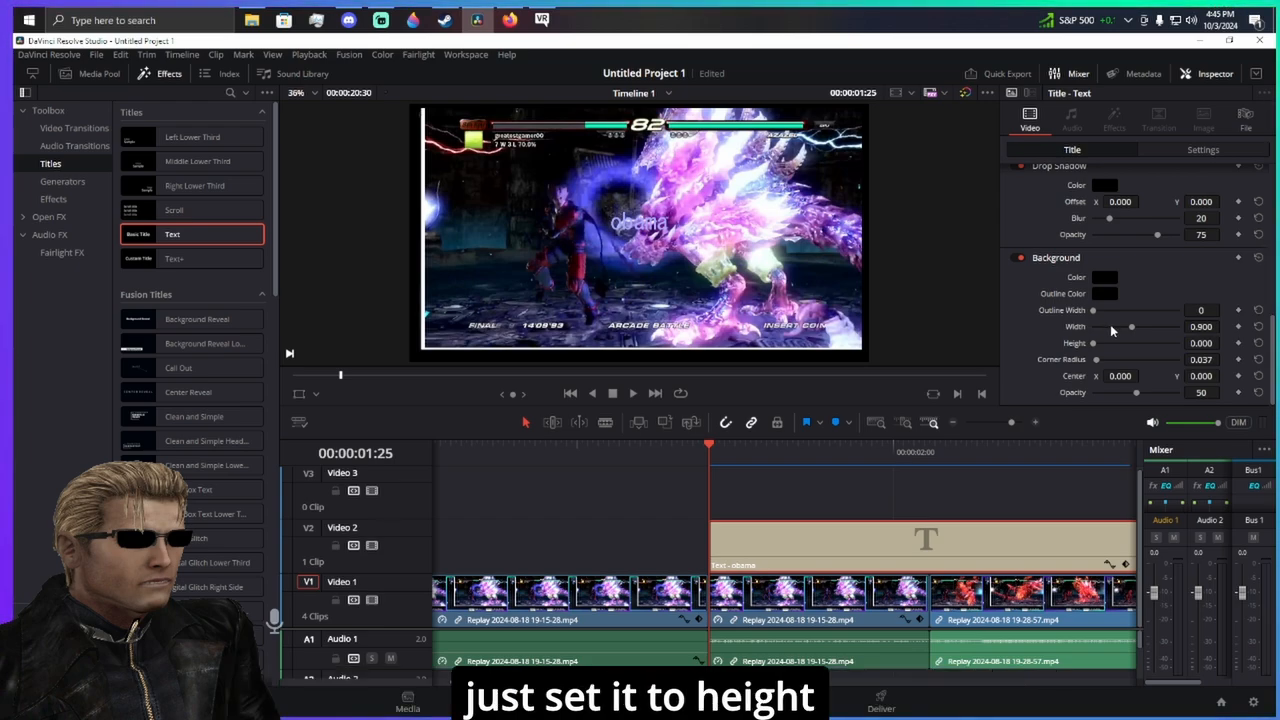
pyautogui.moveTo(1094, 343); pyautogui.dragTo(1105, 343)
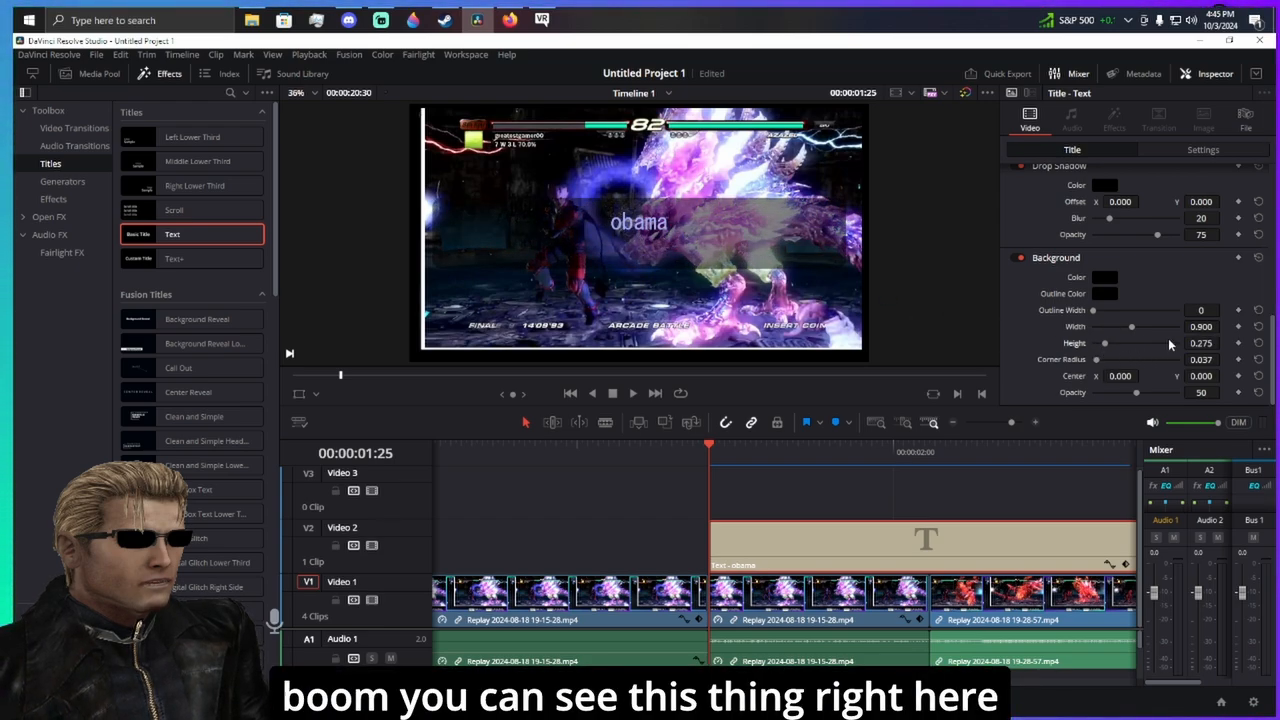
pyautogui.moveTo(1134, 333); pyautogui.dragTo(1100, 340)
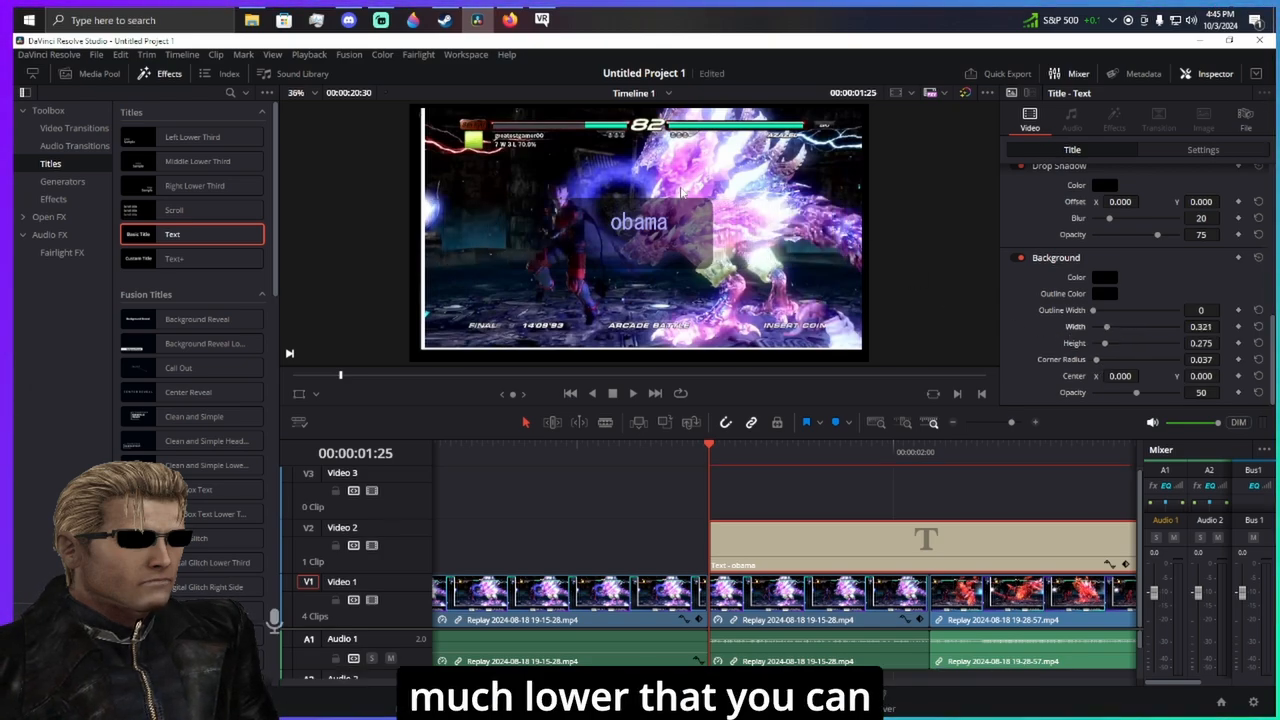
# - Increase the title's font size to 169 and lower the text slightly in the frame
pyautogui.scroll(10, 1118, 293)
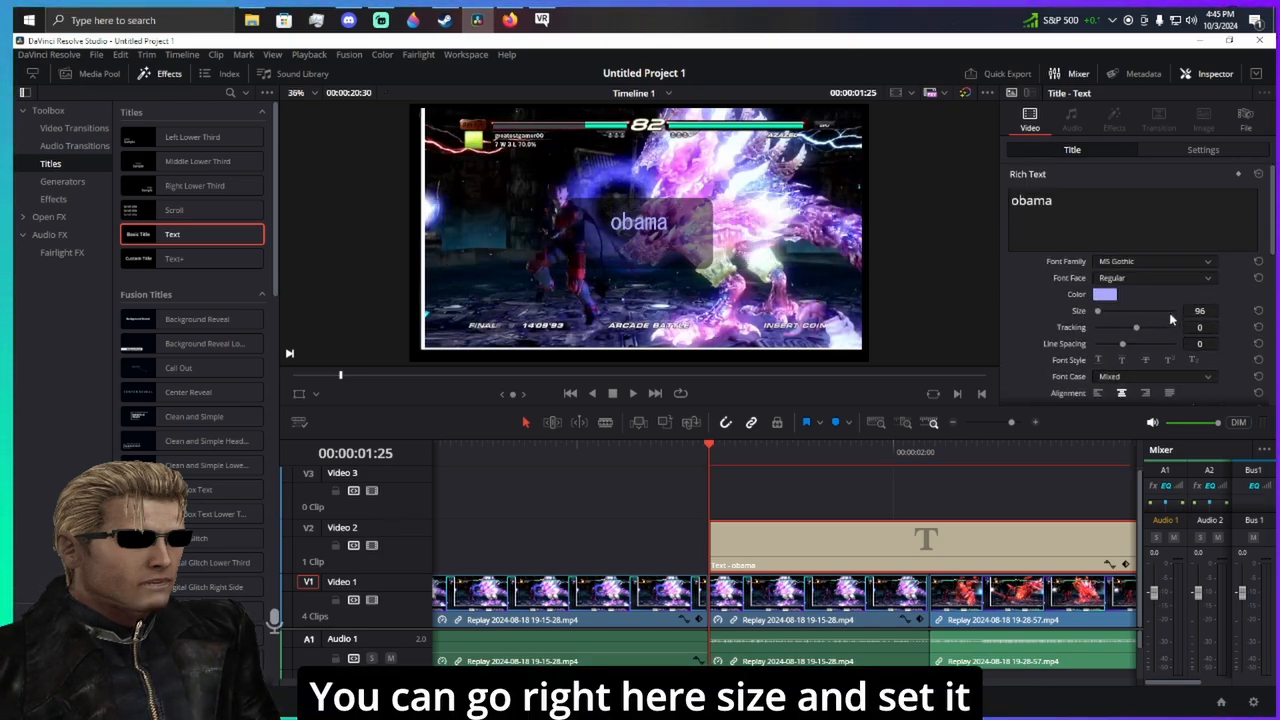
pyautogui.moveTo(1200, 311); pyautogui.dragTo(1241, 311)
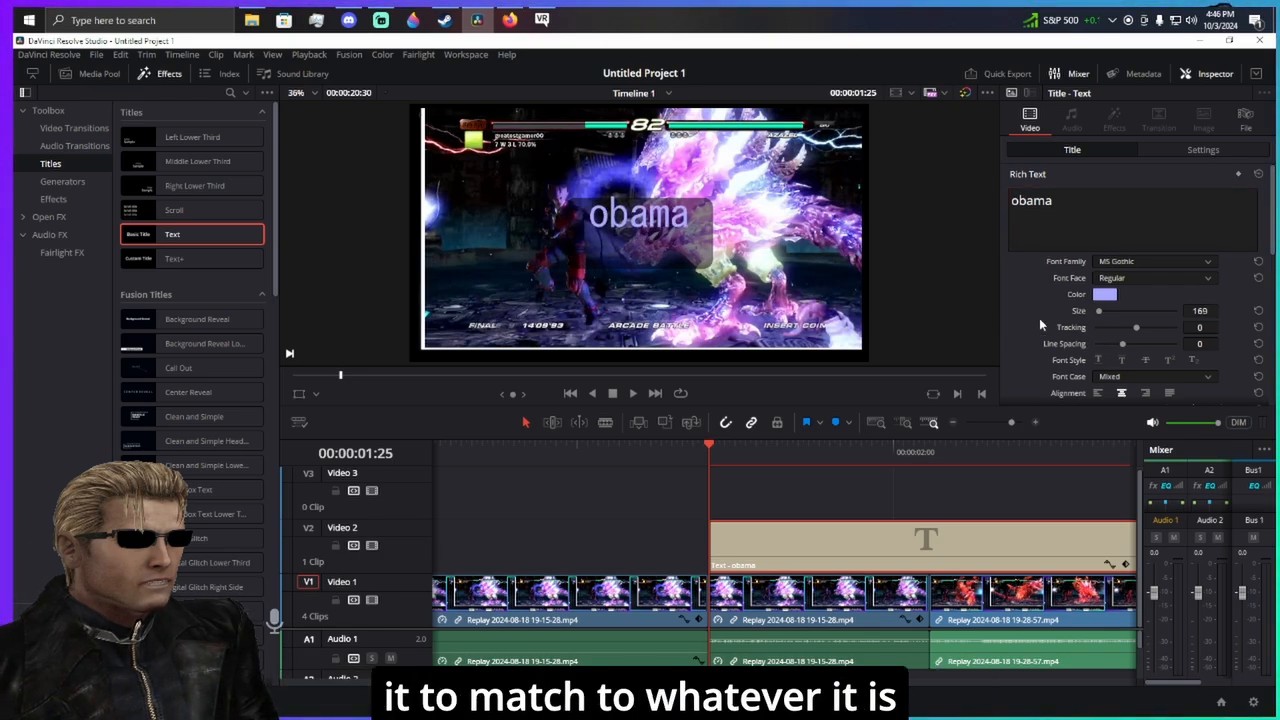
pyautogui.scroll(-5, 1026, 339)
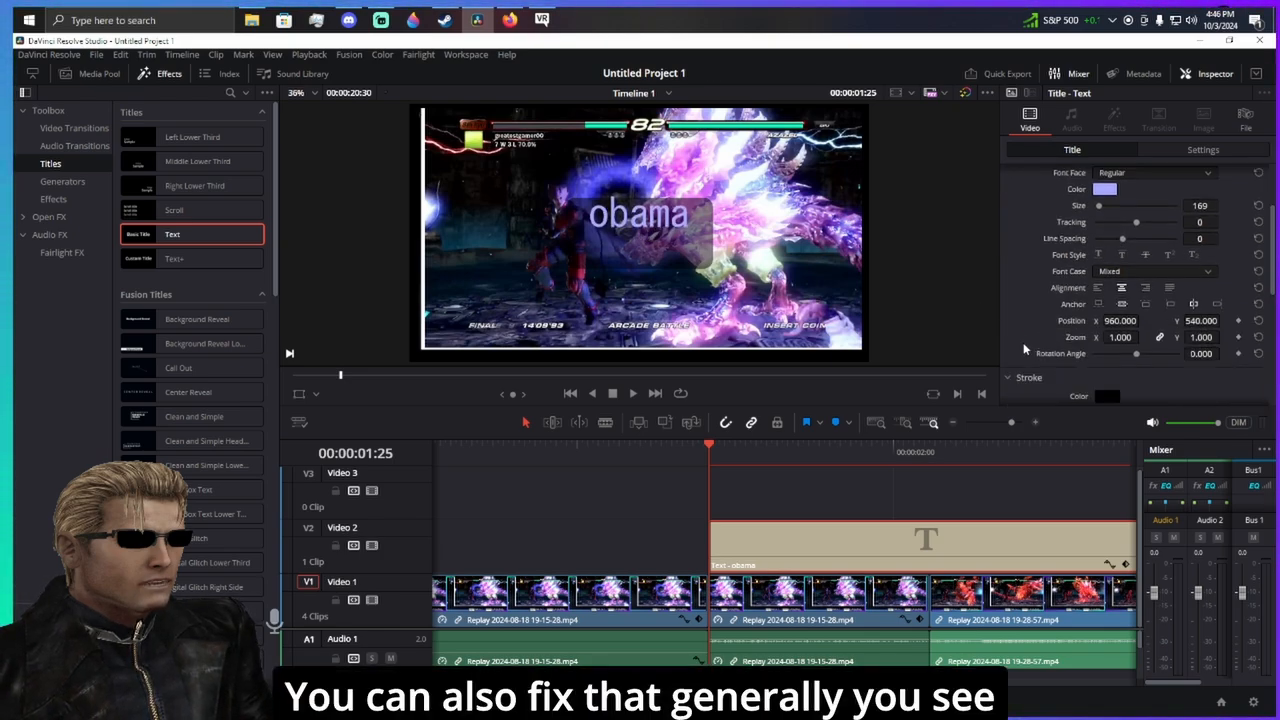
pyautogui.moveTo(1224, 241); pyautogui.dragTo(1224, 242)
pyautogui.moveTo(1119, 242); pyautogui.dragTo(1141, 258)
# - Set the title background's Center Y to 58 and its opacity to 45
pyautogui.scroll(-4, 1104, 289)
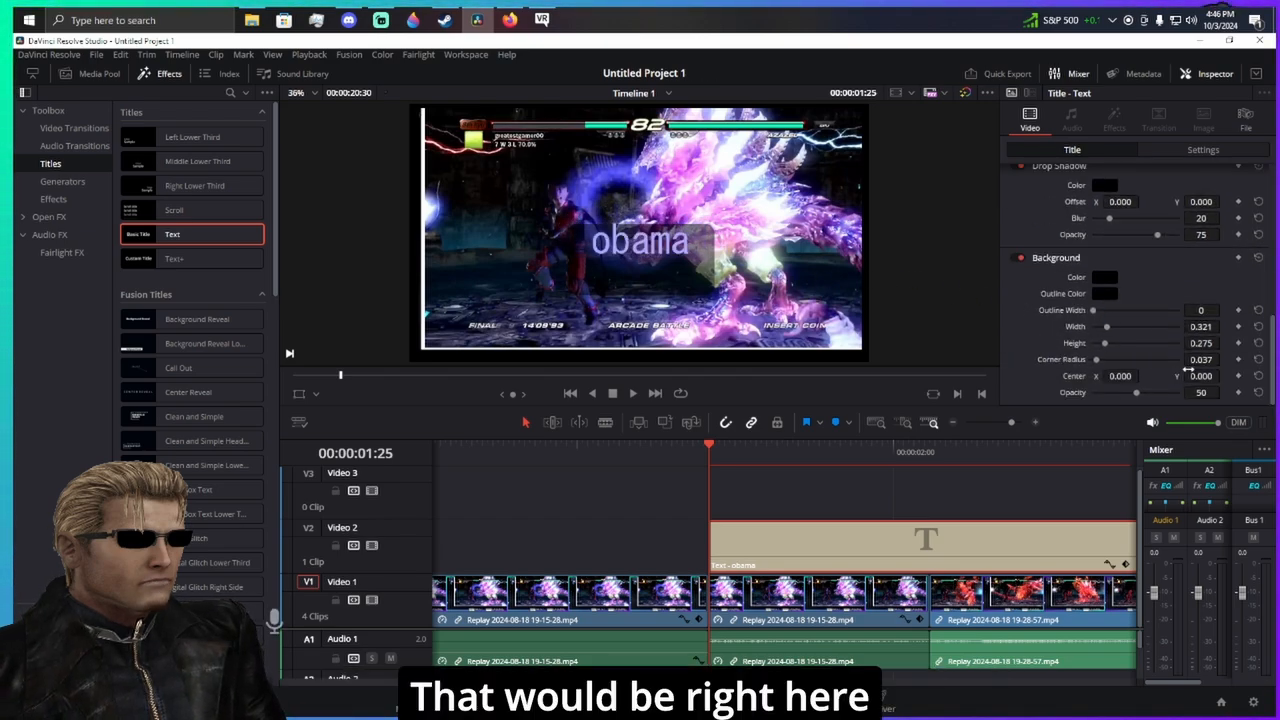
pyautogui.moveTo(1200, 376); pyautogui.dragTo(1225, 376)
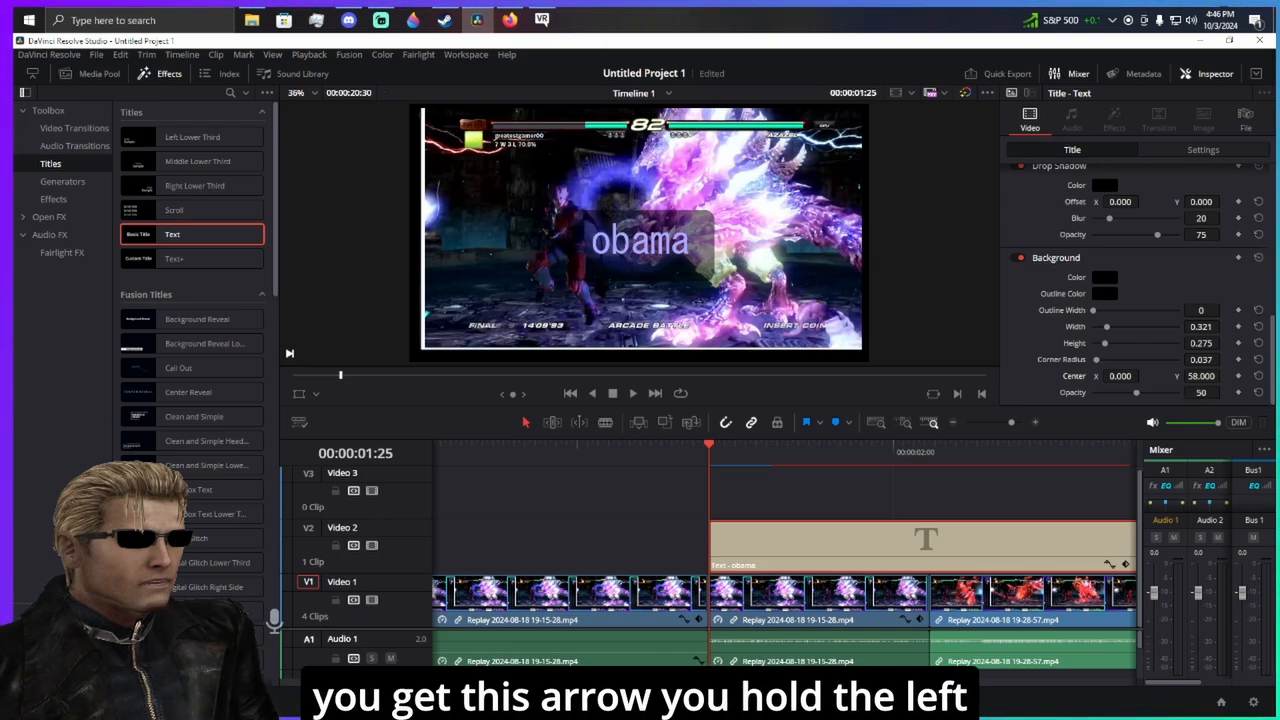
pyautogui.moveTo(1200, 392)
pyautogui.mouseDown()
pyautogui.moveTo(1165, 400)
pyautogui.moveTo(1178, 402)
pyautogui.mouseUp()
pyautogui.moveTo(1075, 397); pyautogui.dragTo(1205, 399)
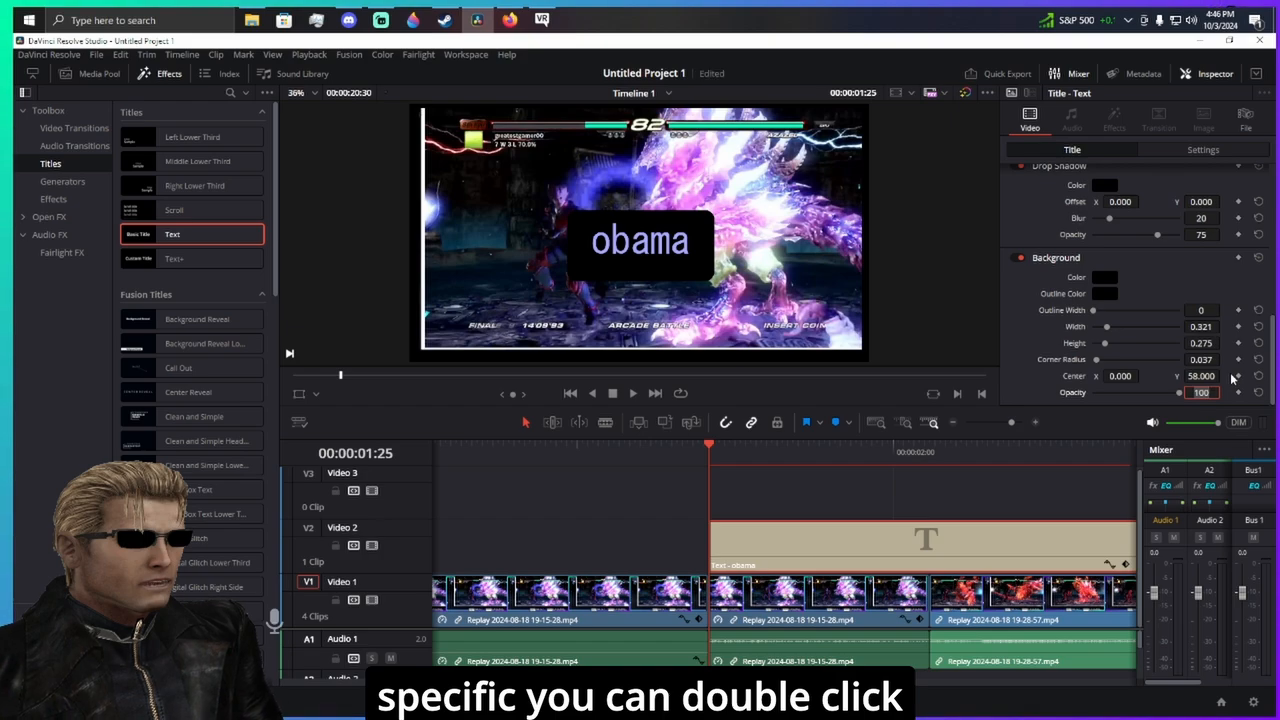
pyautogui.press('BackSpace')
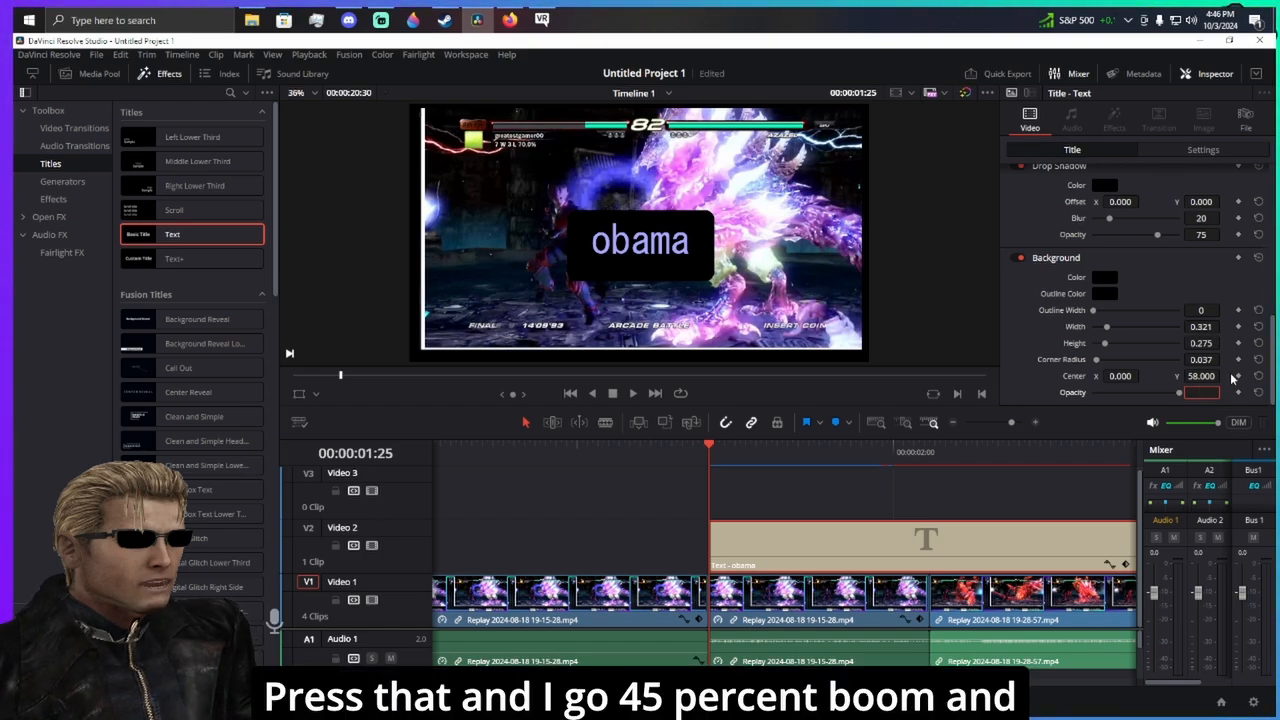
pyautogui.write('45')
pyautogui.press('Return')
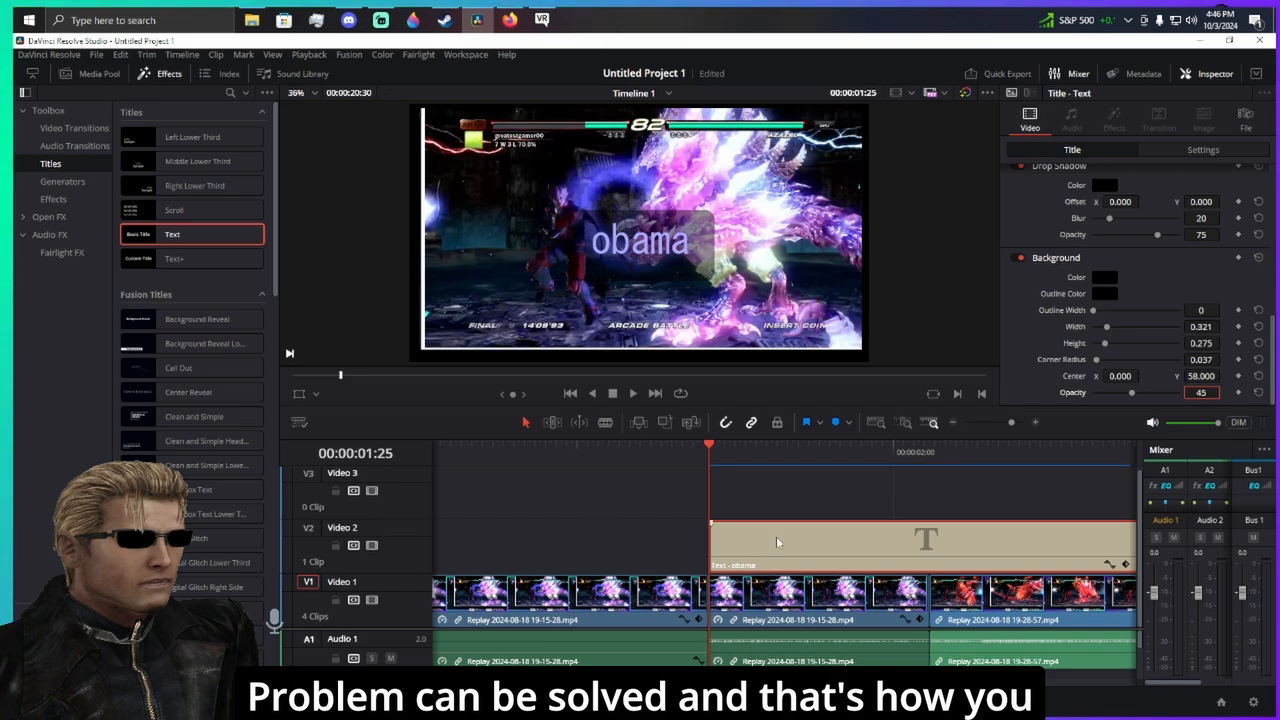
# - Move the "obama" title clip from Video 2 up to a new Video 4 track, keeping its start time
pyautogui.click(953, 423)
pyautogui.click(953, 423)
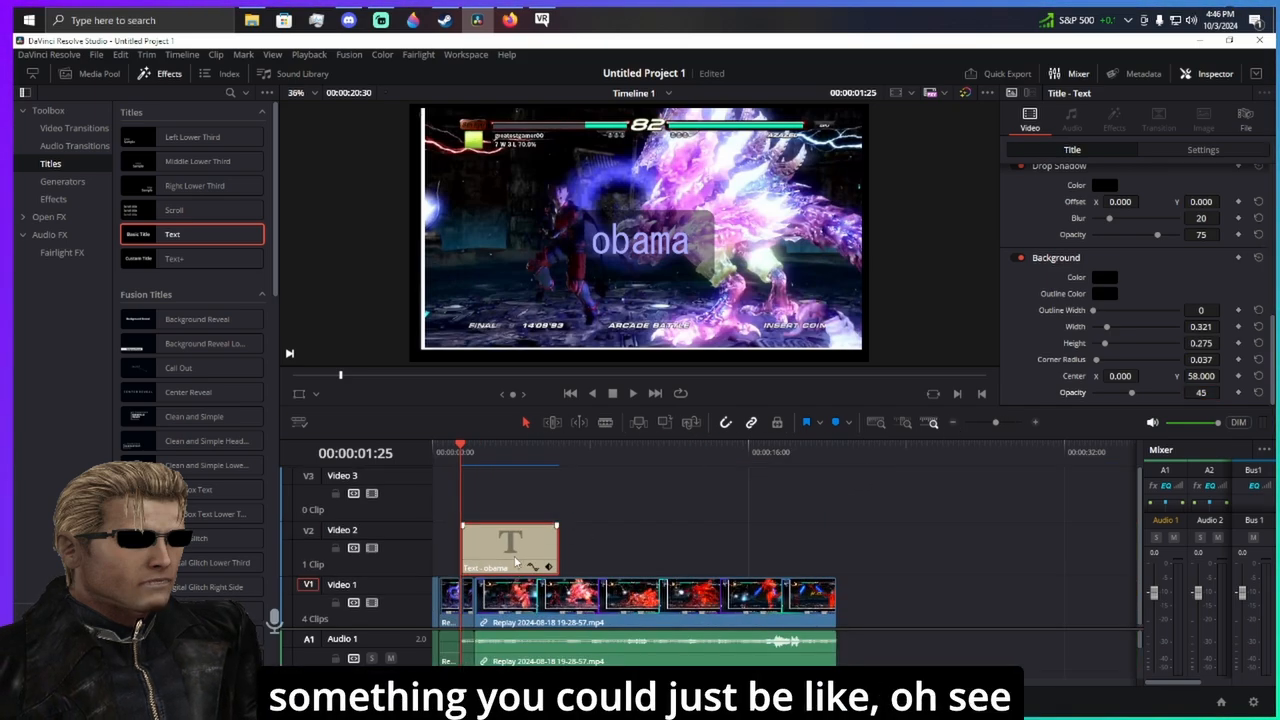
pyautogui.moveTo(512, 538); pyautogui.dragTo(517, 443)
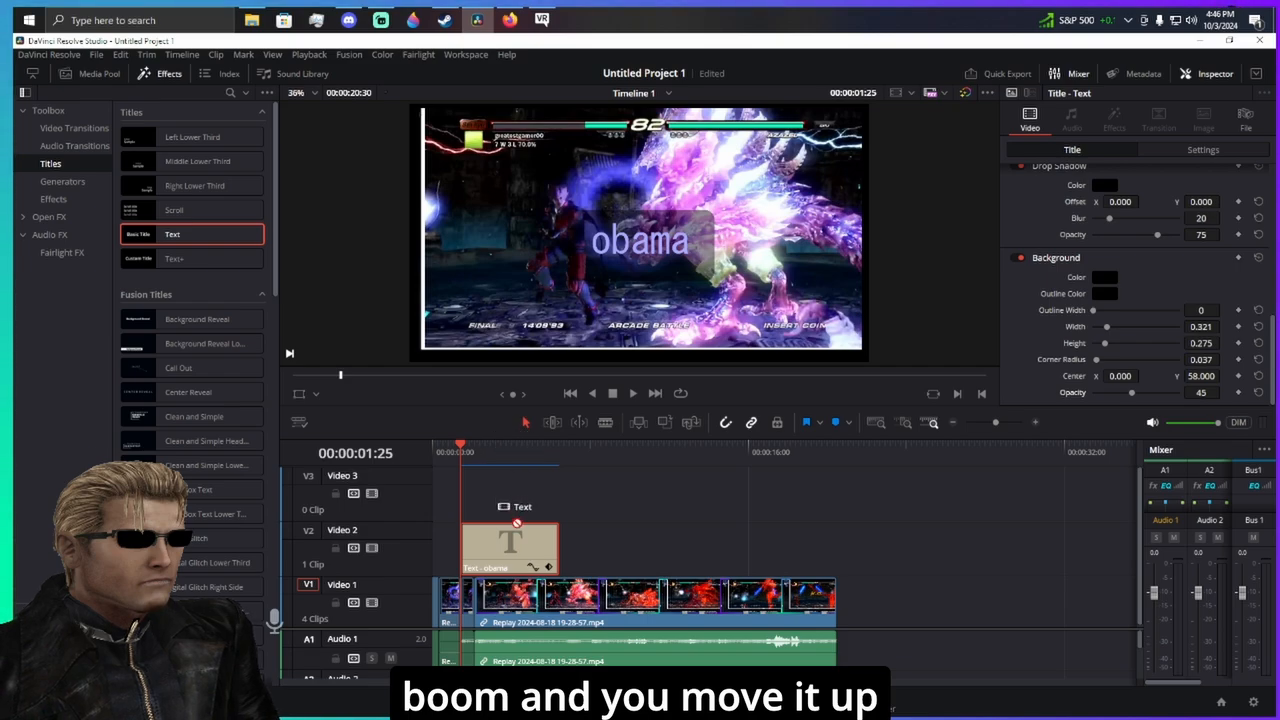
pyautogui.moveTo(517, 523); pyautogui.dragTo(521, 484)
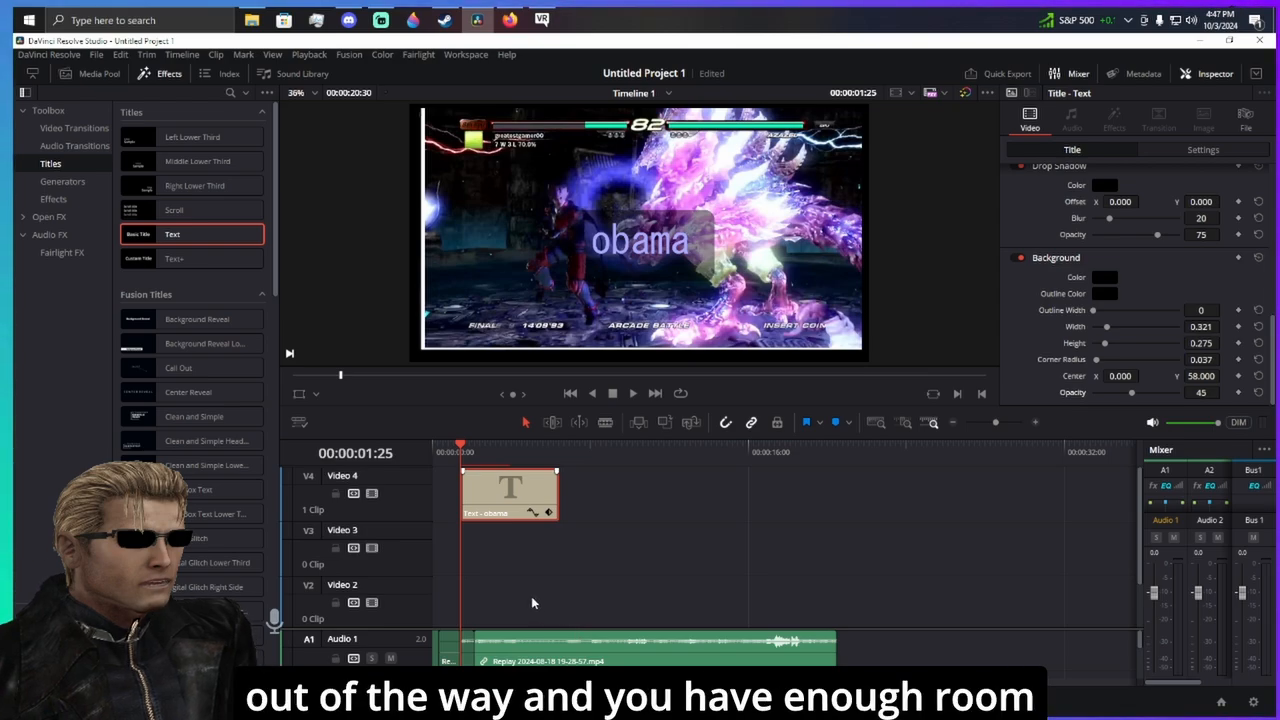
pyautogui.scroll(-2, 649, 563)
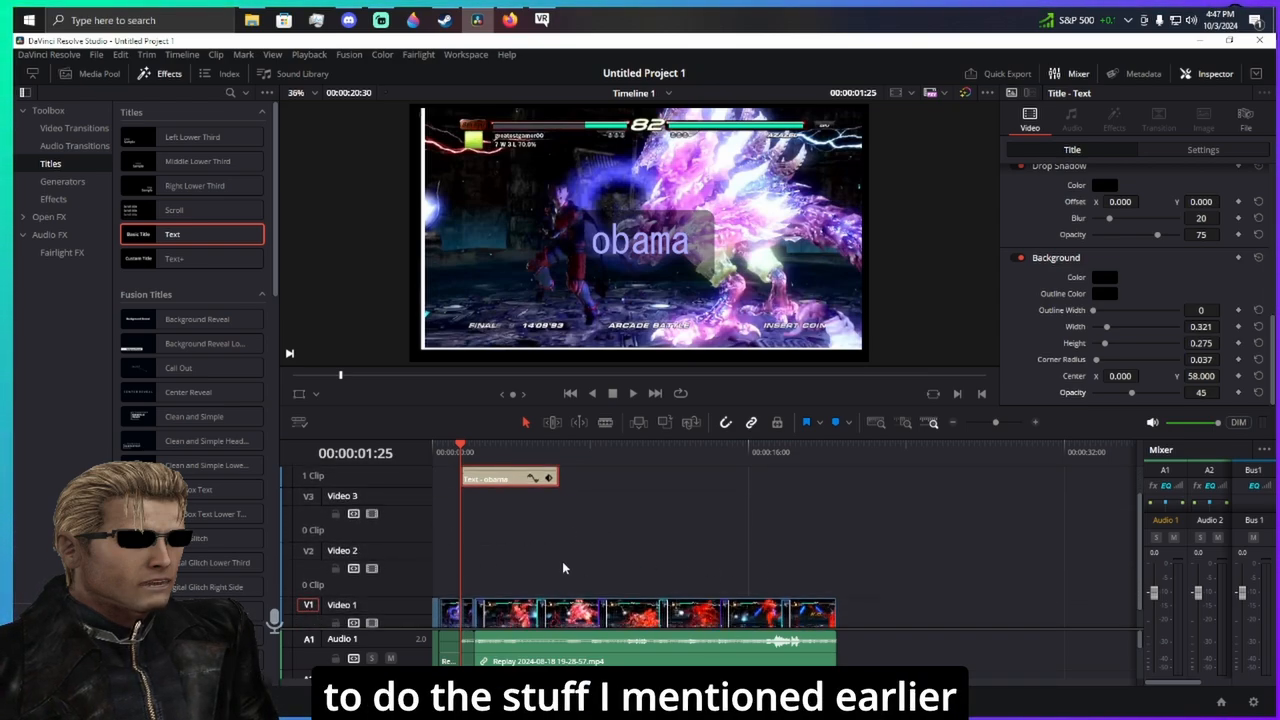
pyautogui.scroll(-2, 575, 540)
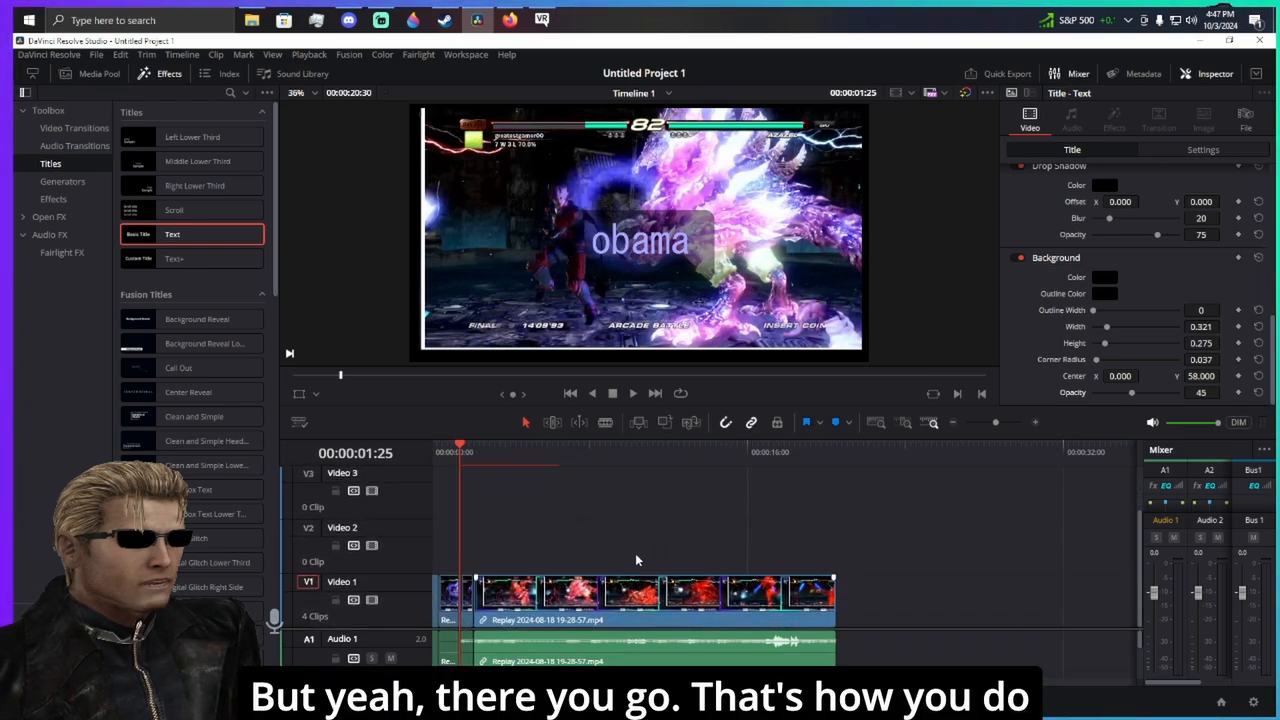
# - Try the Binoculars Fusion effect on the Video 1 replay clip, preview it around 00:00:03:32, and undo it
pyautogui.click(60, 181)
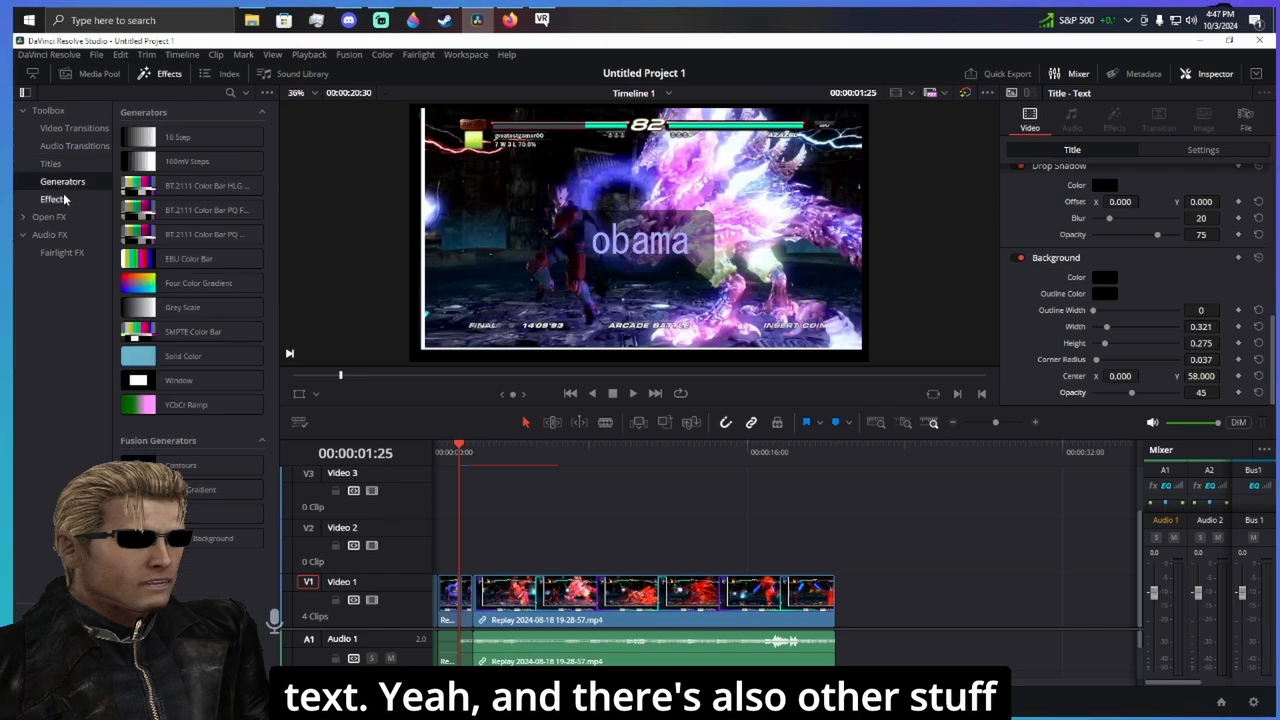
pyautogui.click(55, 200)
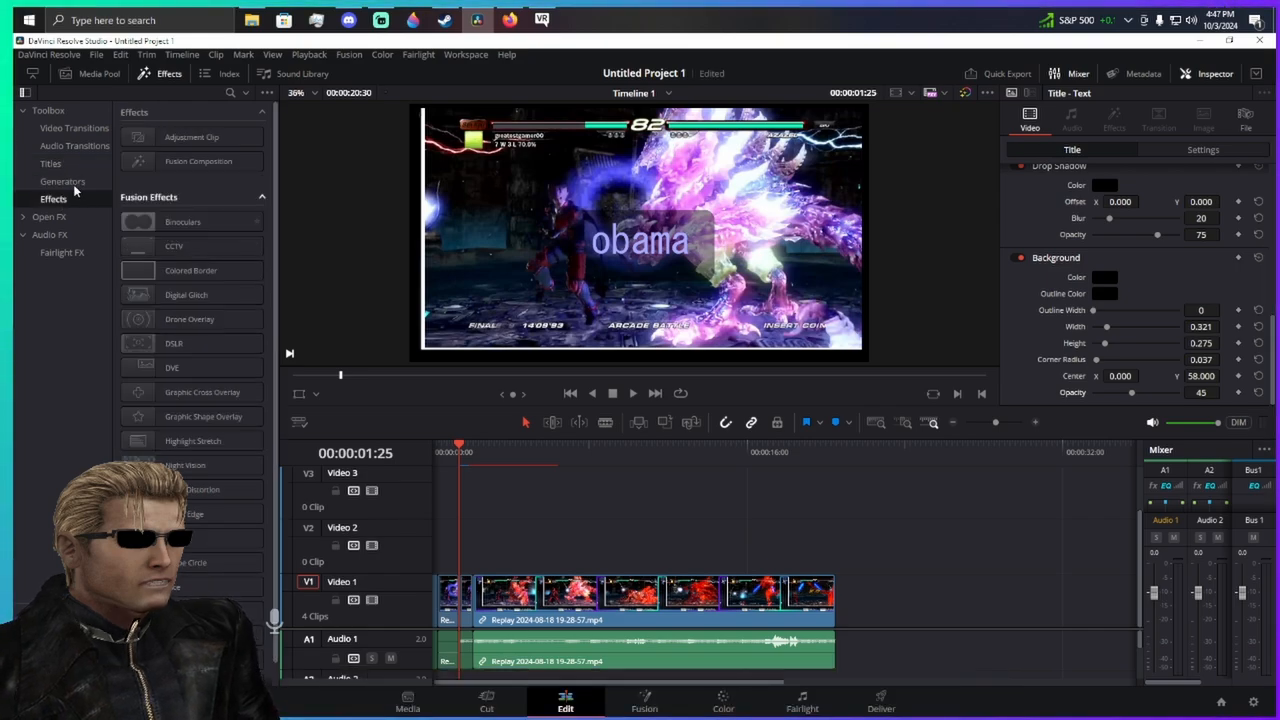
pyautogui.moveTo(183, 225); pyautogui.dragTo(531, 551)
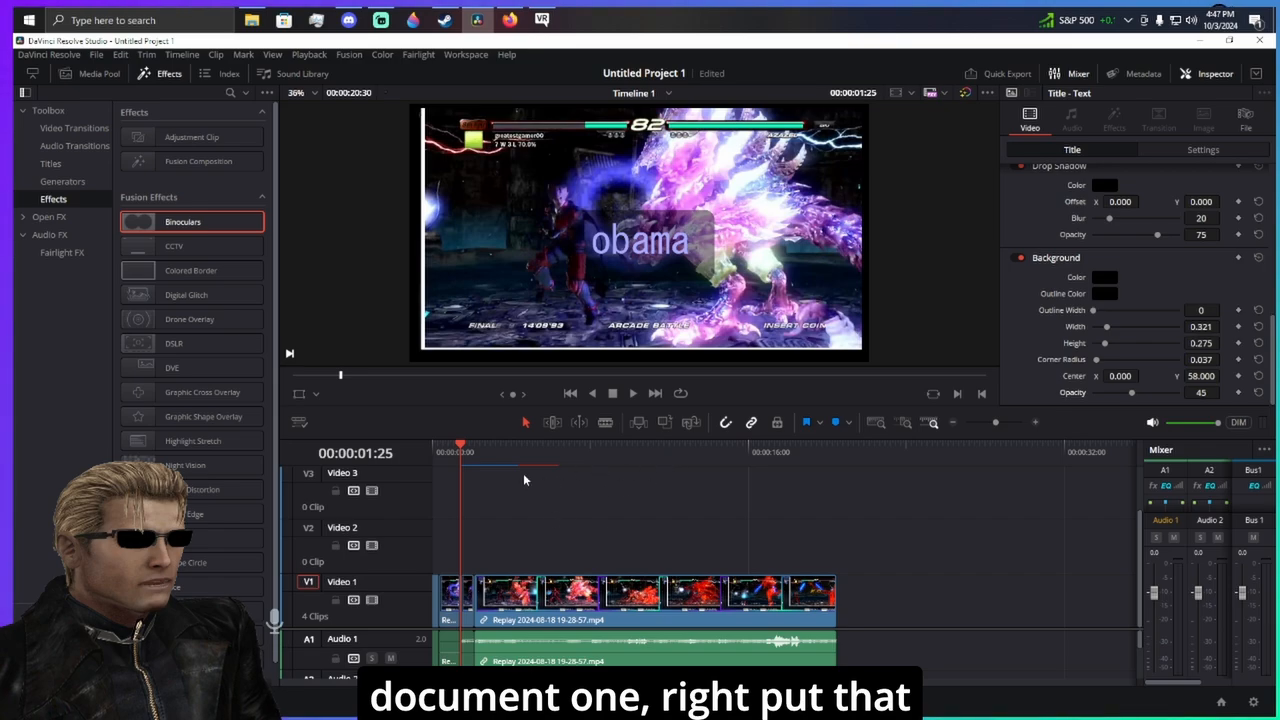
pyautogui.moveTo(523, 501); pyautogui.dragTo(503, 491)
pyautogui.moveTo(531, 551); pyautogui.dragTo(519, 614)
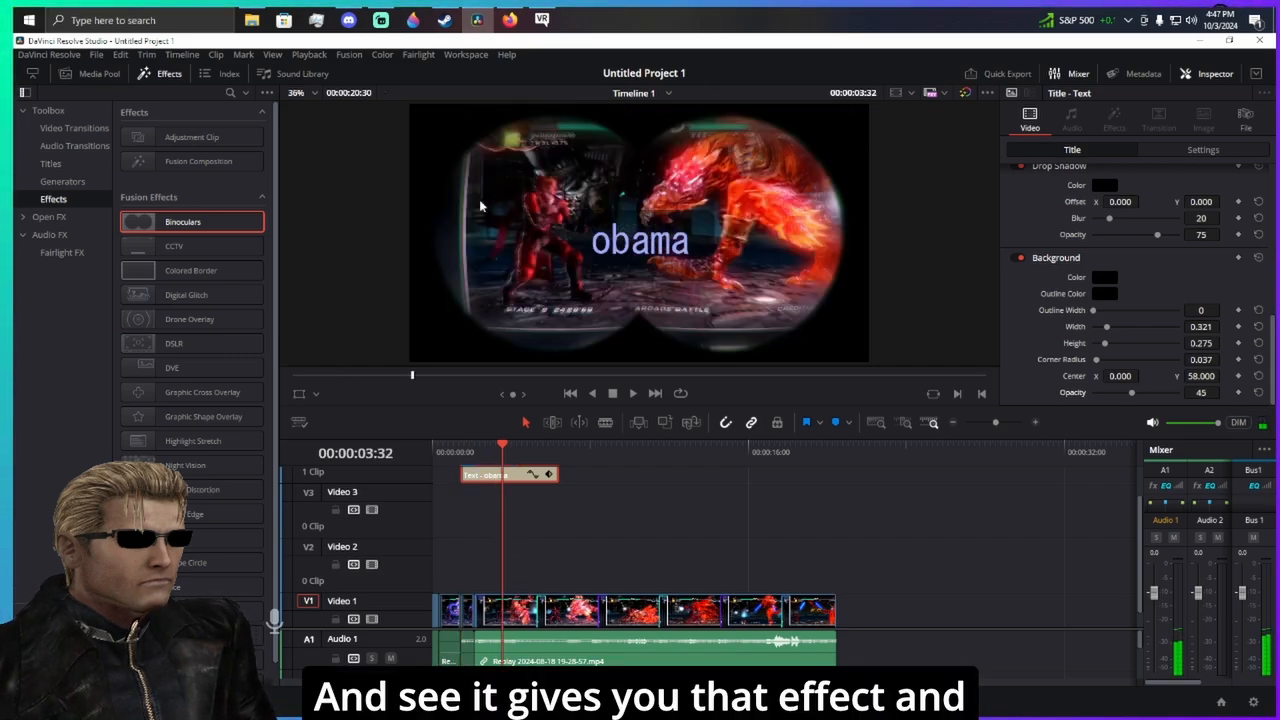
pyautogui.scroll(-1, 771, 534)
pyautogui.hscroll(1, 771, 534)
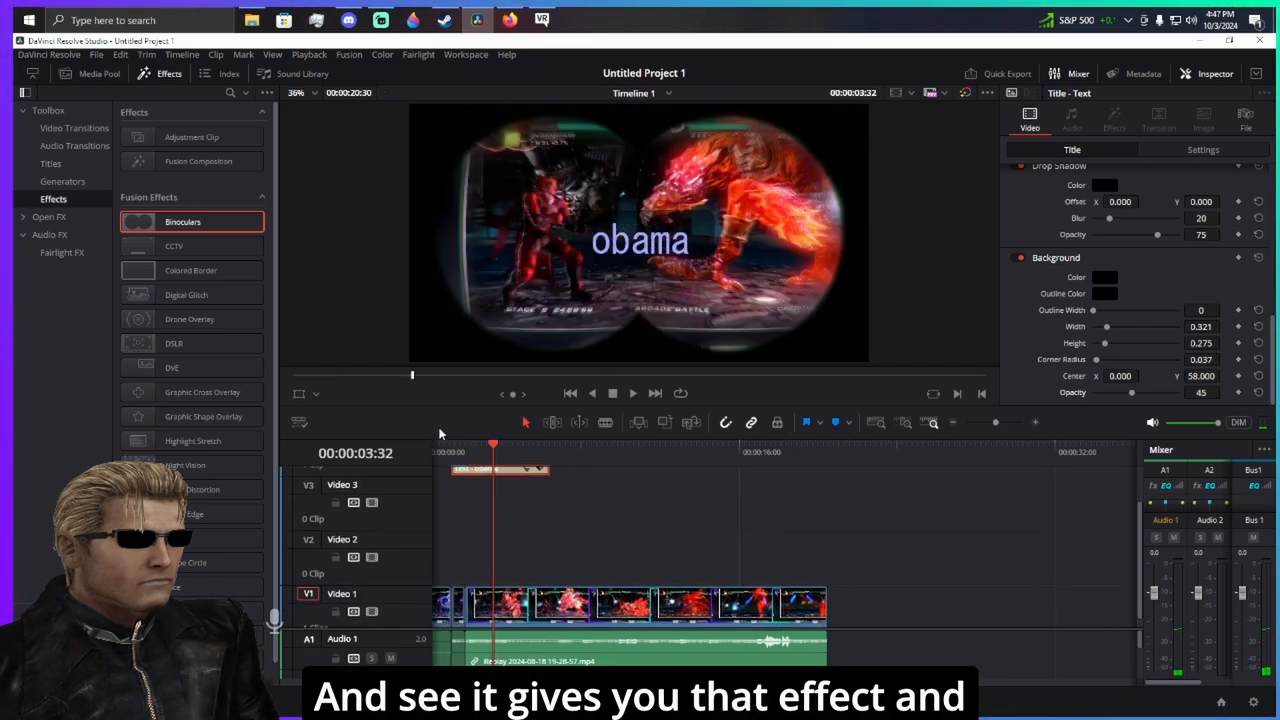
pyautogui.hotkey('ctrl', 'z')
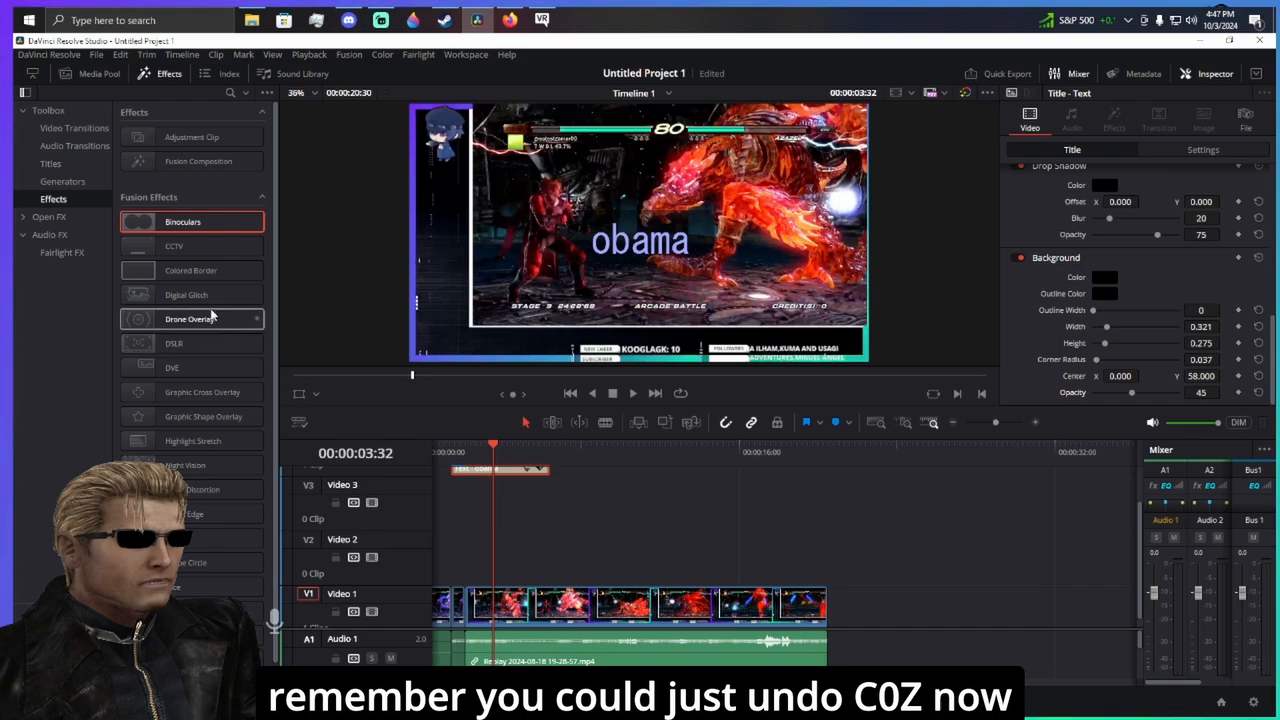
pyautogui.moveTo(663, 527); pyautogui.dragTo(731, 540)
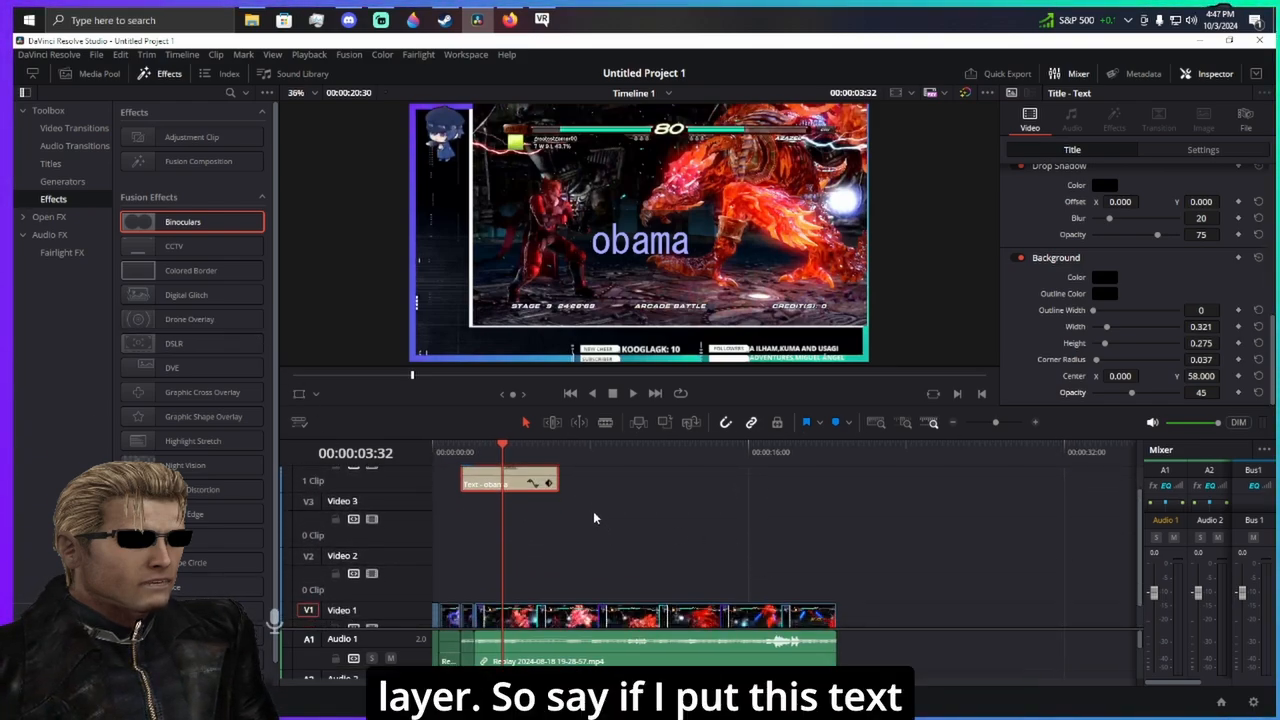
pyautogui.scroll(-1, 590, 512)
pyautogui.scroll(2, 583, 506)
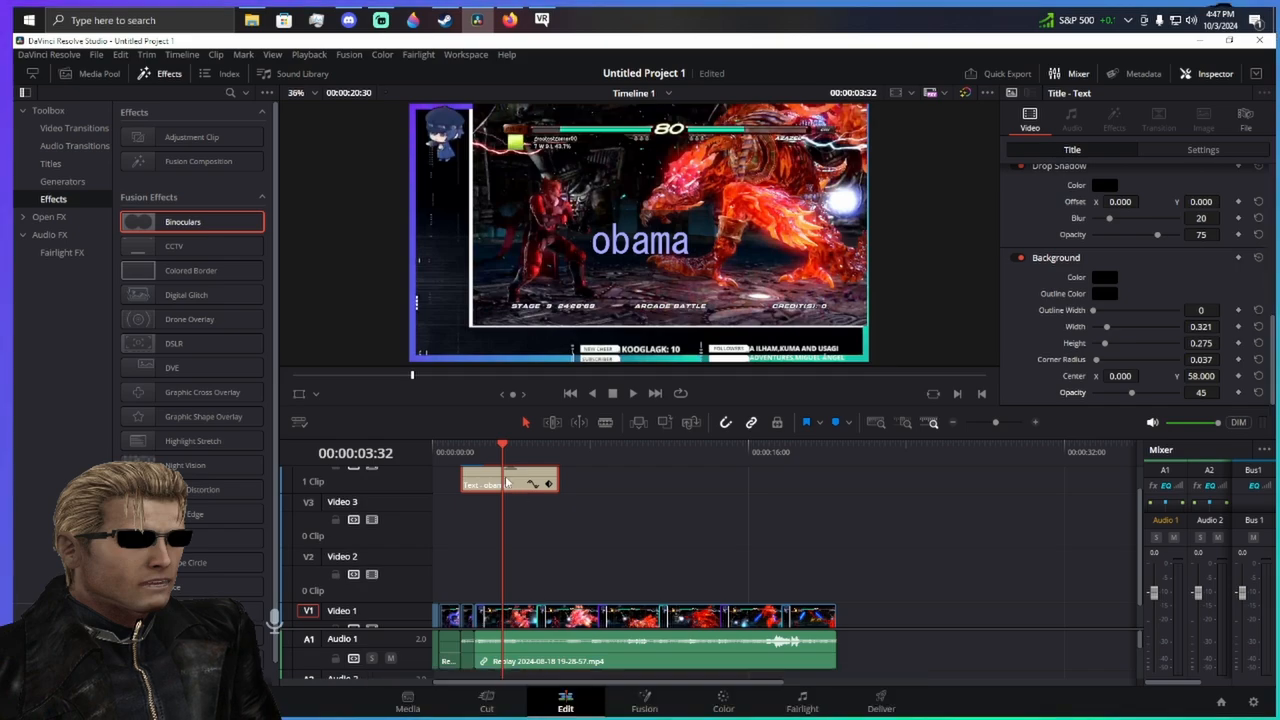
pyautogui.moveTo(506, 483); pyautogui.dragTo(520, 552)
pyautogui.scroll(-1, 650, 479)
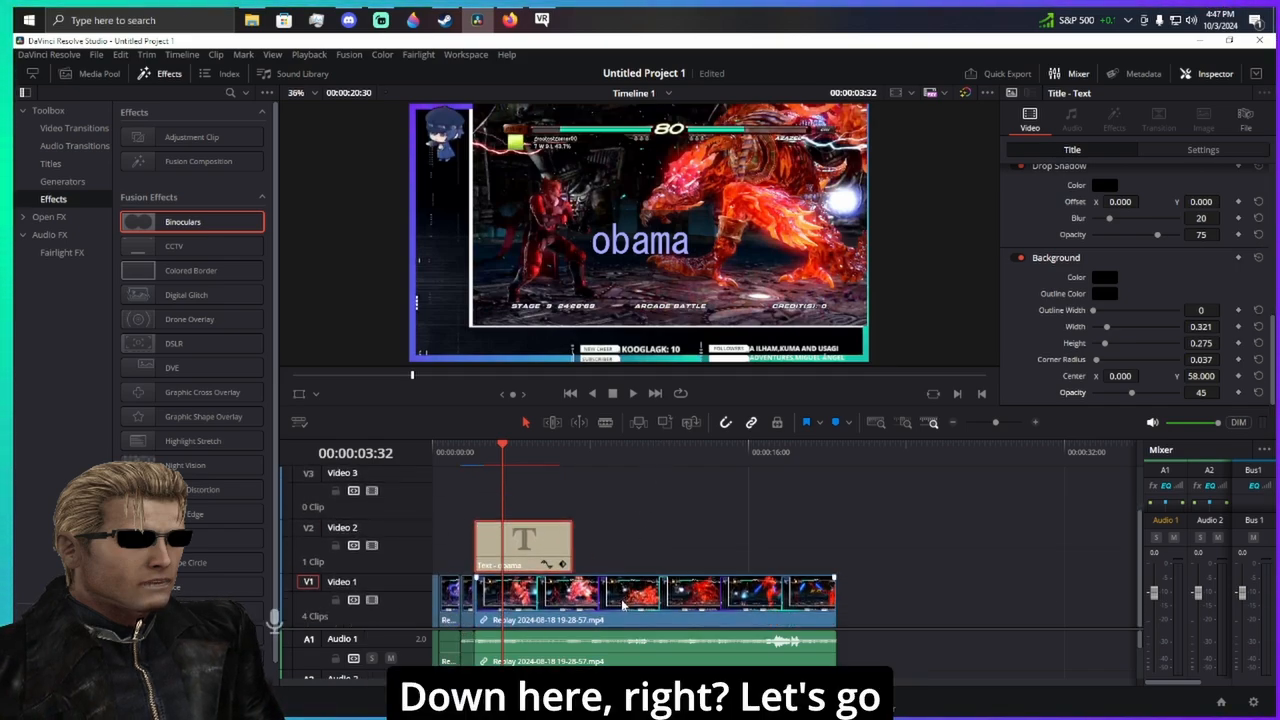
pyautogui.moveTo(622, 604); pyautogui.dragTo(724, 542)
pyautogui.moveTo(525, 545); pyautogui.dragTo(532, 590)
pyautogui.moveTo(610, 545); pyautogui.dragTo(512, 545)
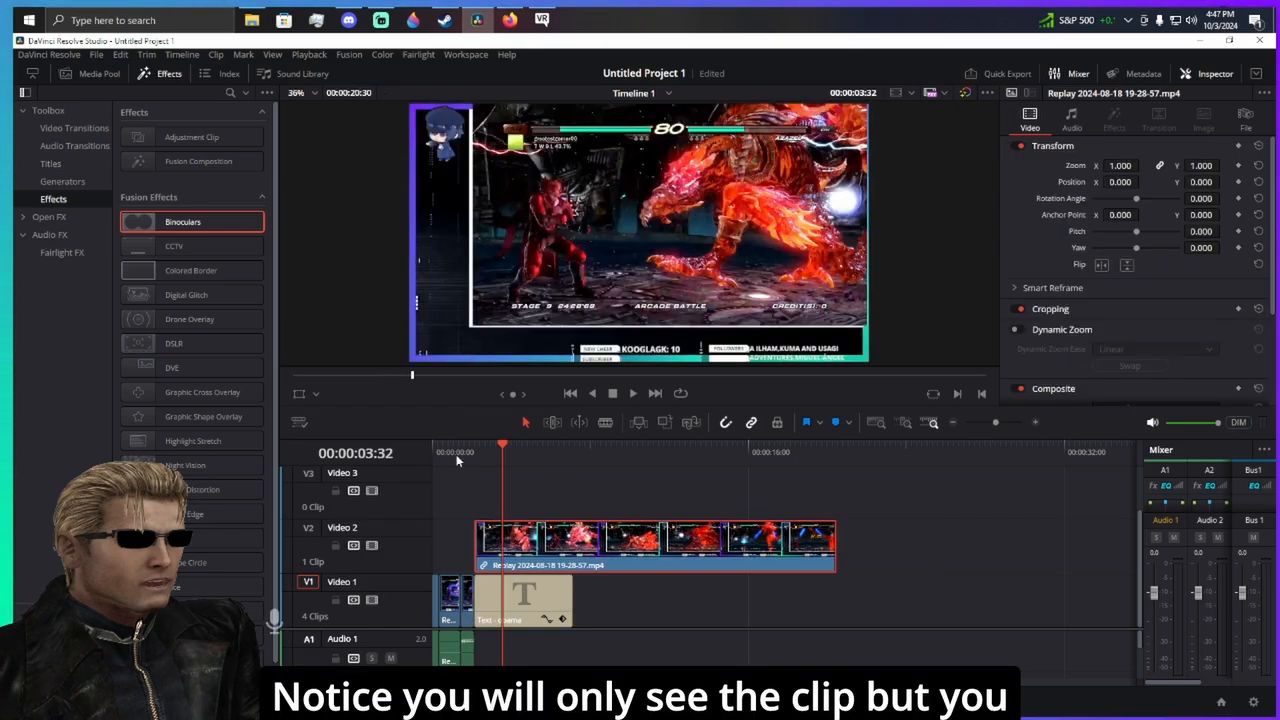
# - Play the timeline from just before the stacked clips to examine which layer shows in the viewer
pyautogui.click(462, 452)
pyautogui.press('space')
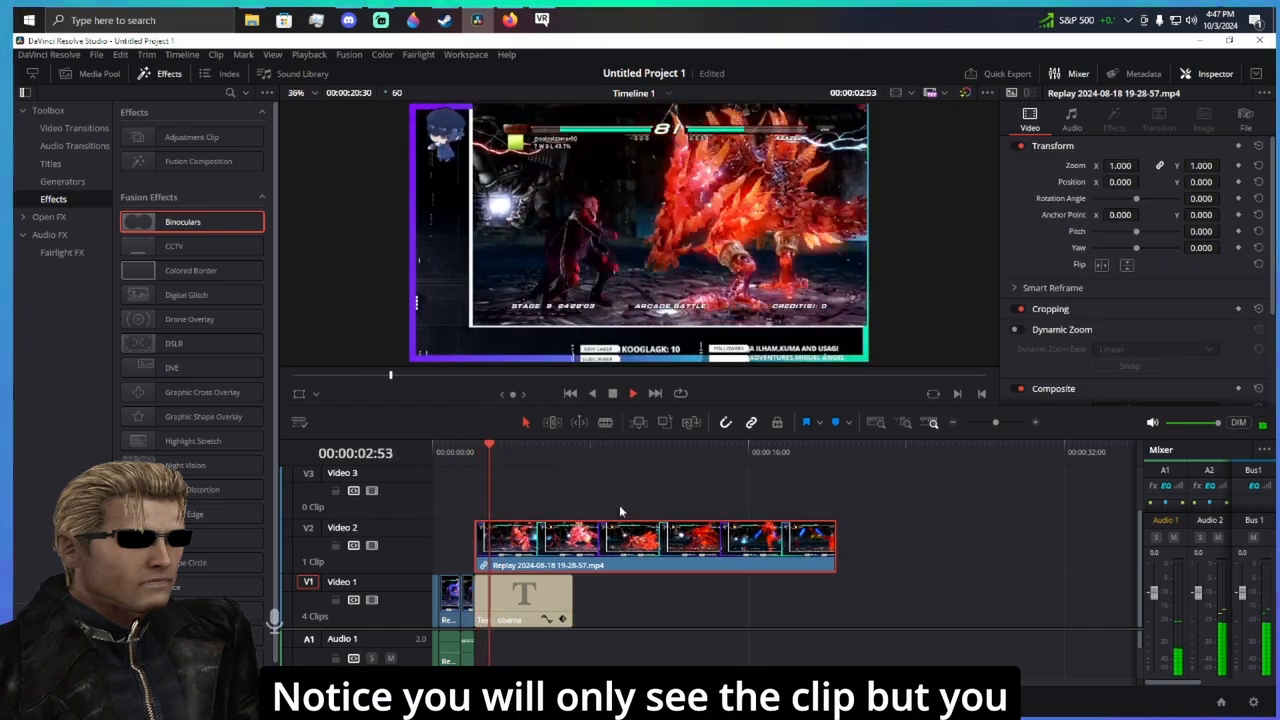
pyautogui.press('space')
pyautogui.moveTo(603, 560); pyautogui.dragTo(740, 600)
pyautogui.moveTo(562, 603); pyautogui.dragTo(518, 563)
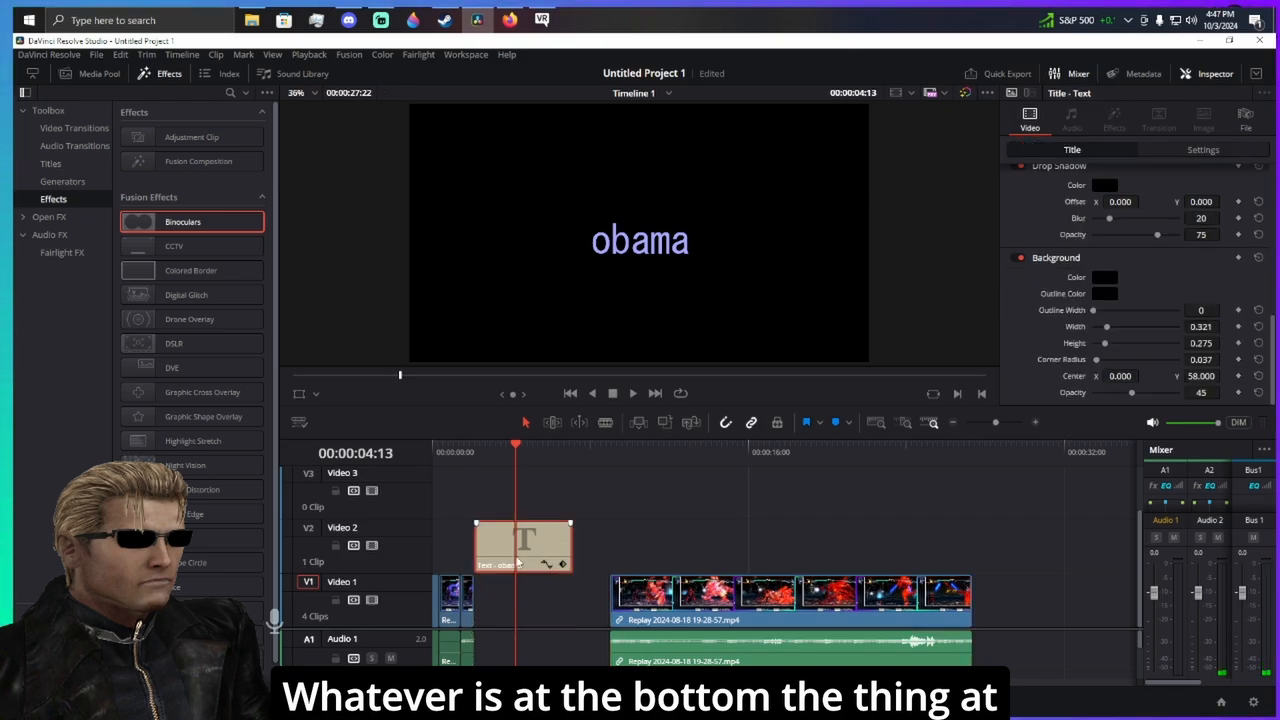
pyautogui.moveTo(691, 578); pyautogui.dragTo(547, 507)
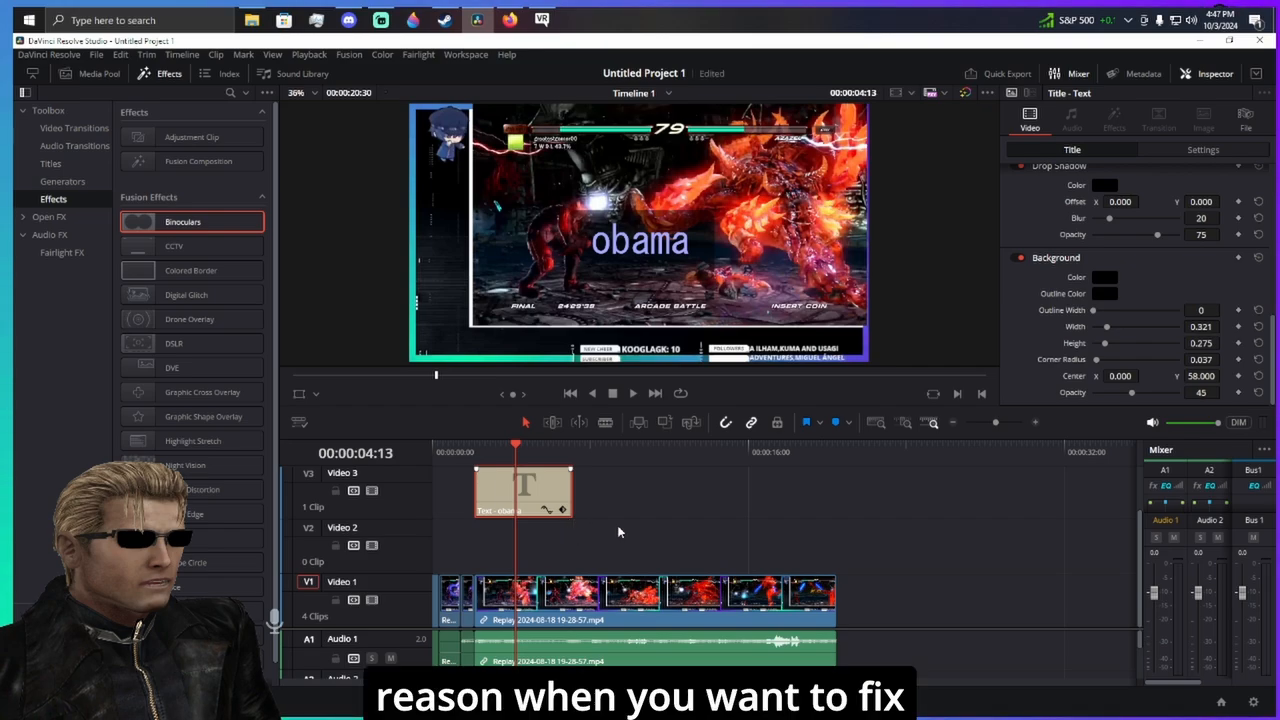
pyautogui.moveTo(453, 612); pyautogui.dragTo(518, 560)
pyautogui.press('space')
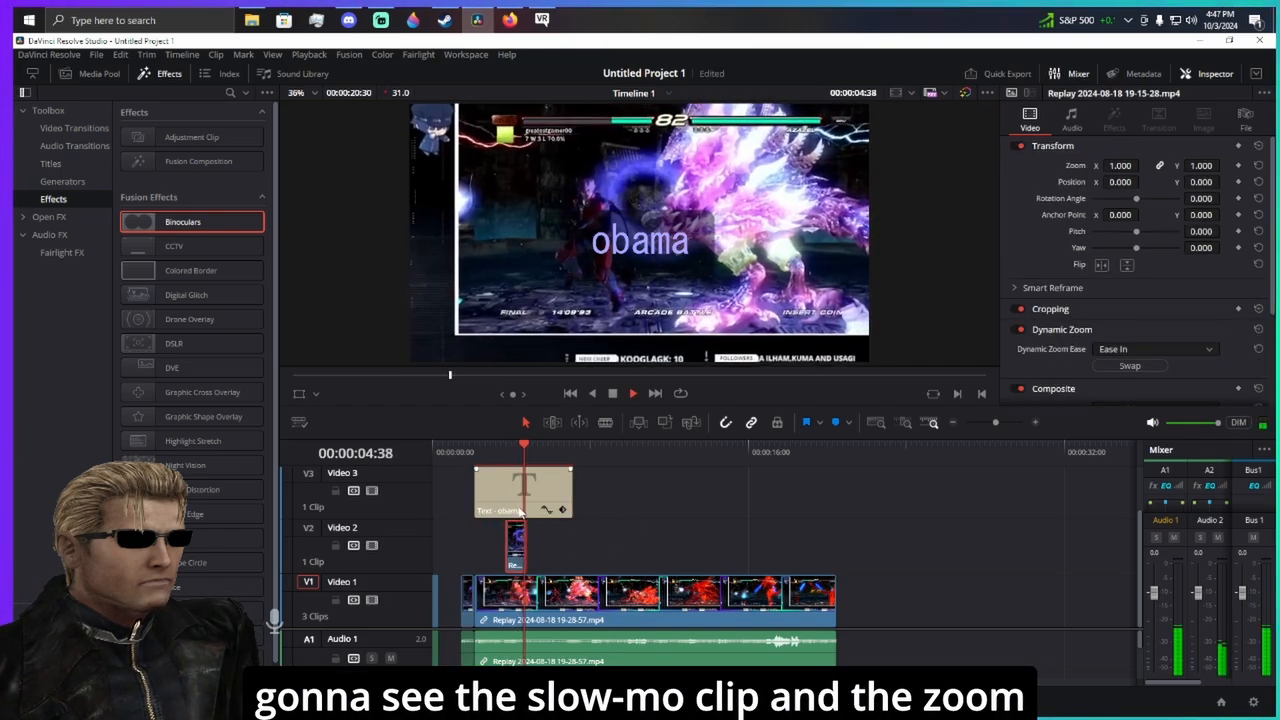
pyautogui.click(547, 600)
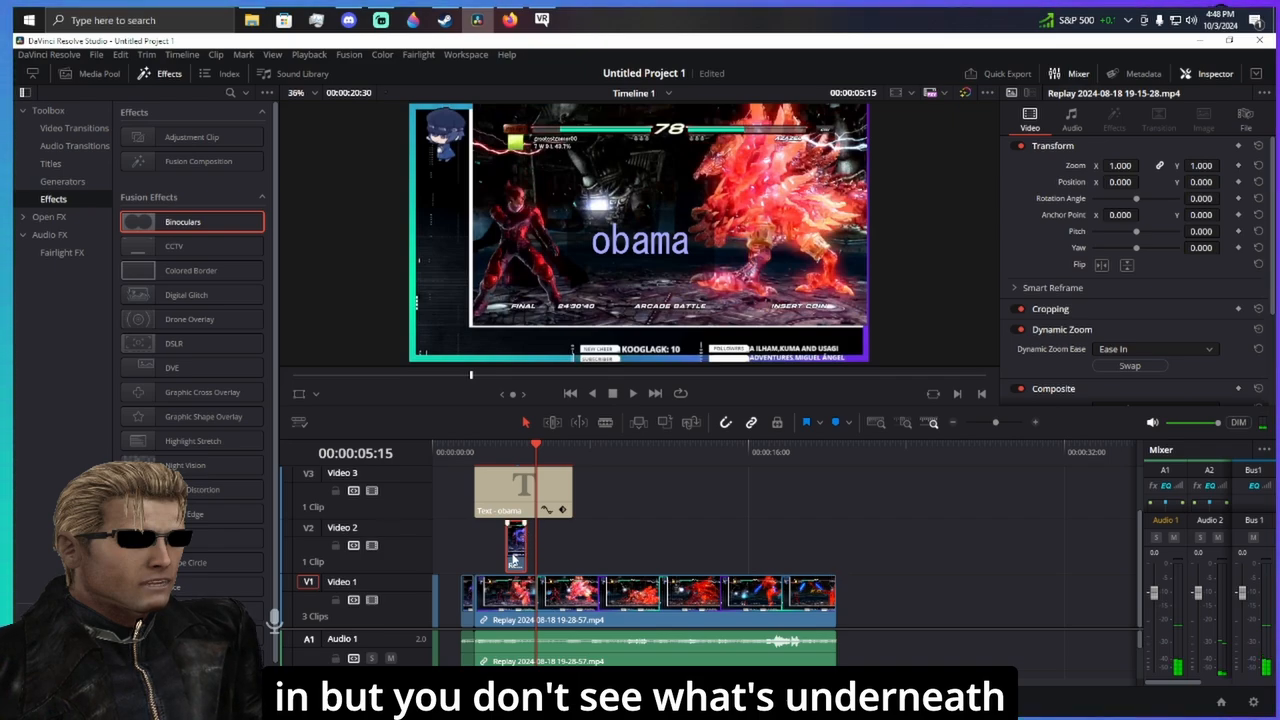
pyautogui.click(505, 450)
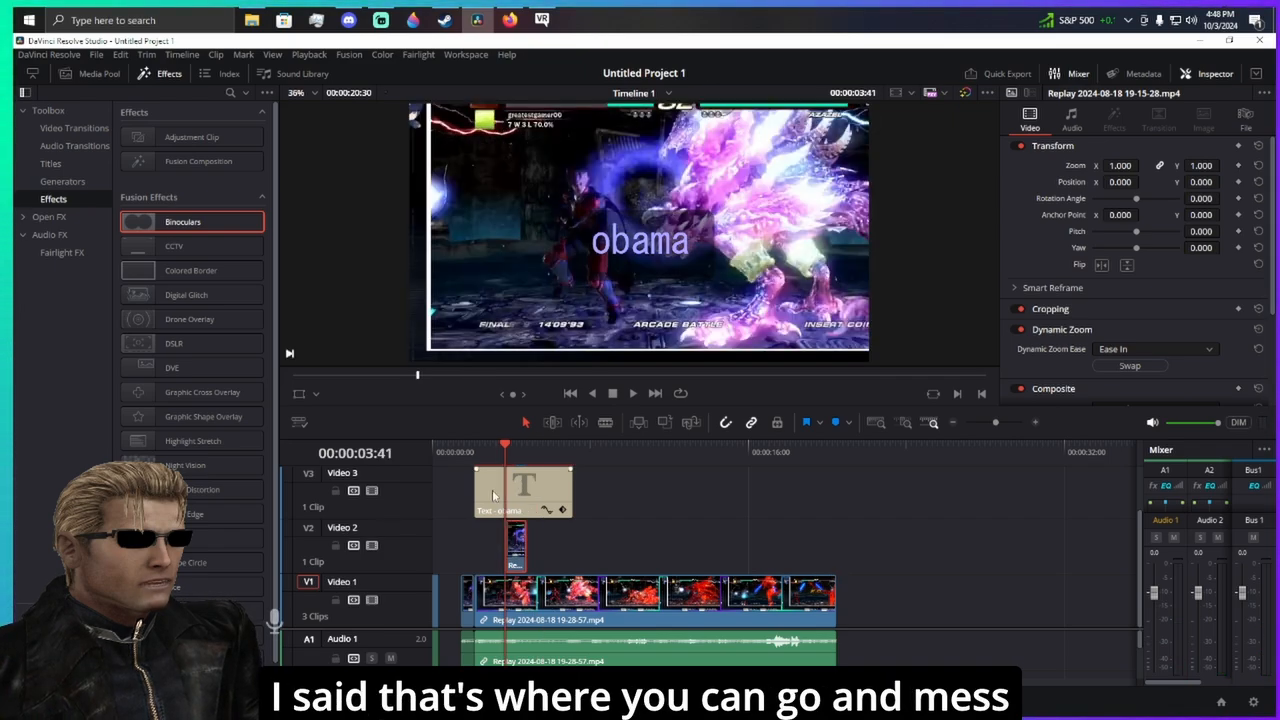
# - Try the Video 2 clip as a picture-in-picture at 0.414 zoom in the frame's upper-left corner, and undo the overlay
pyautogui.click(300, 395)
pyautogui.moveTo(410, 367); pyautogui.dragTo(544, 287)
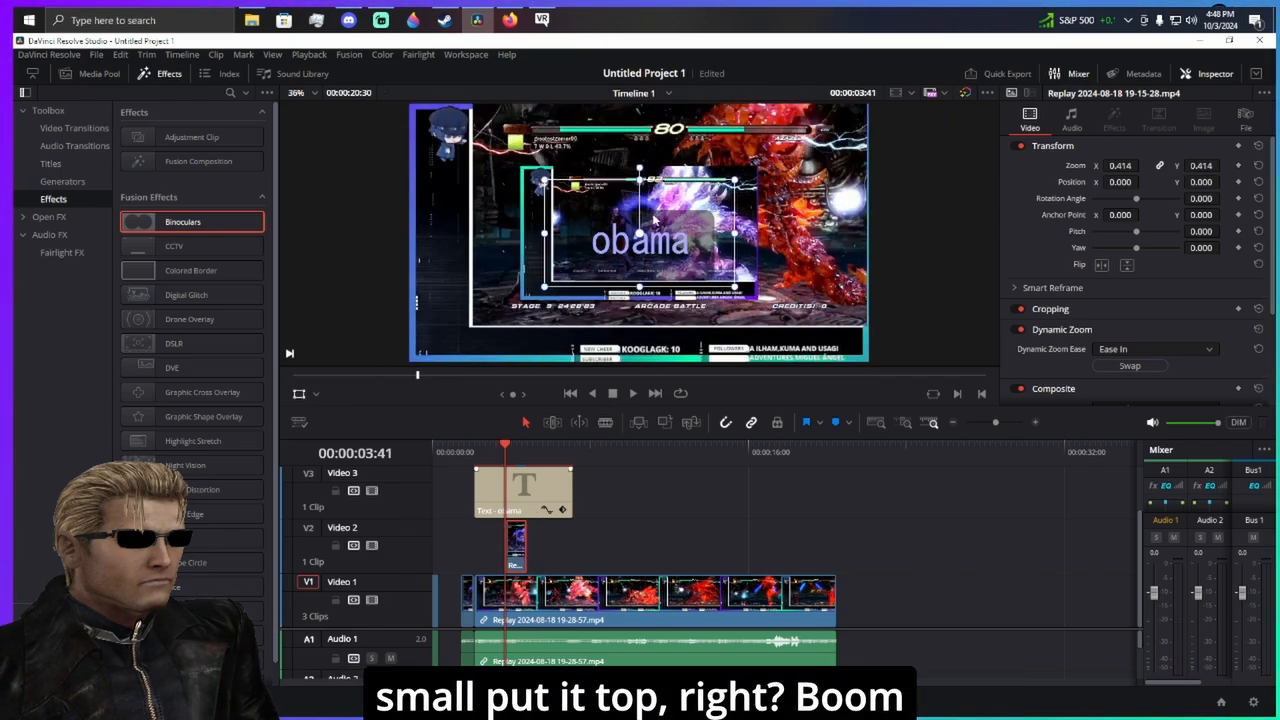
pyautogui.moveTo(660, 200); pyautogui.dragTo(560, 128)
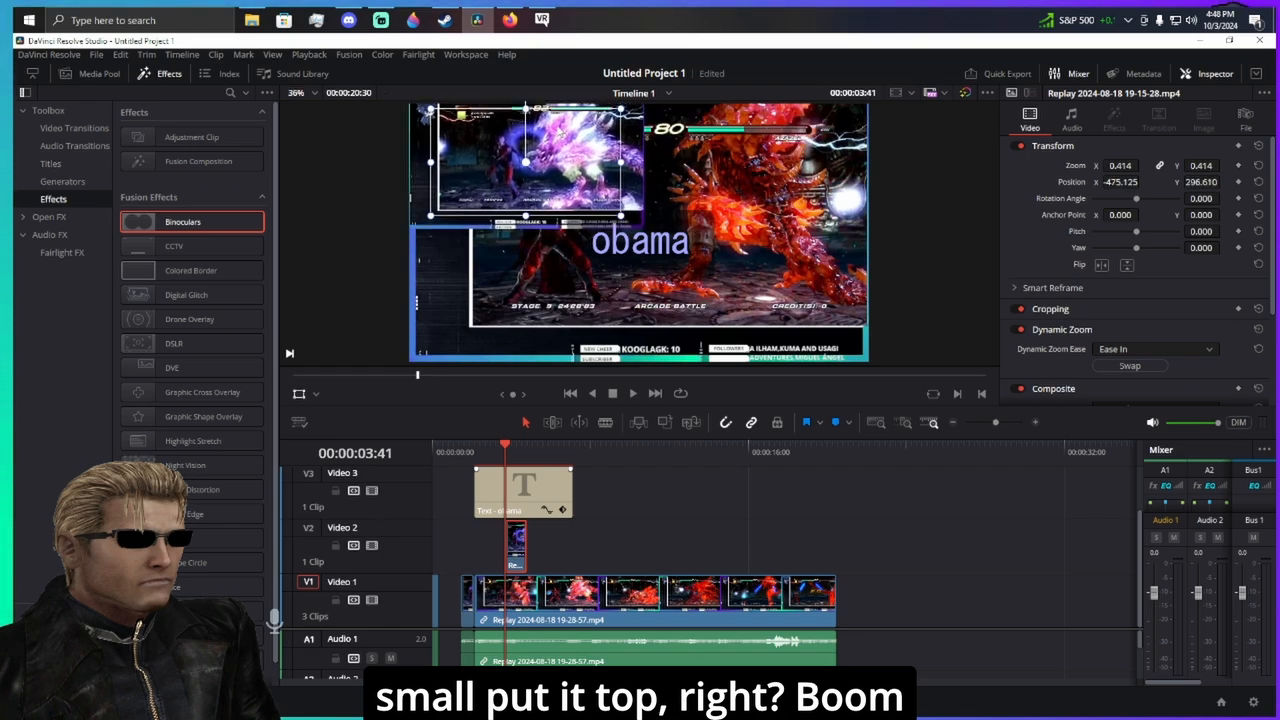
pyautogui.click(715, 531)
pyautogui.press('space')
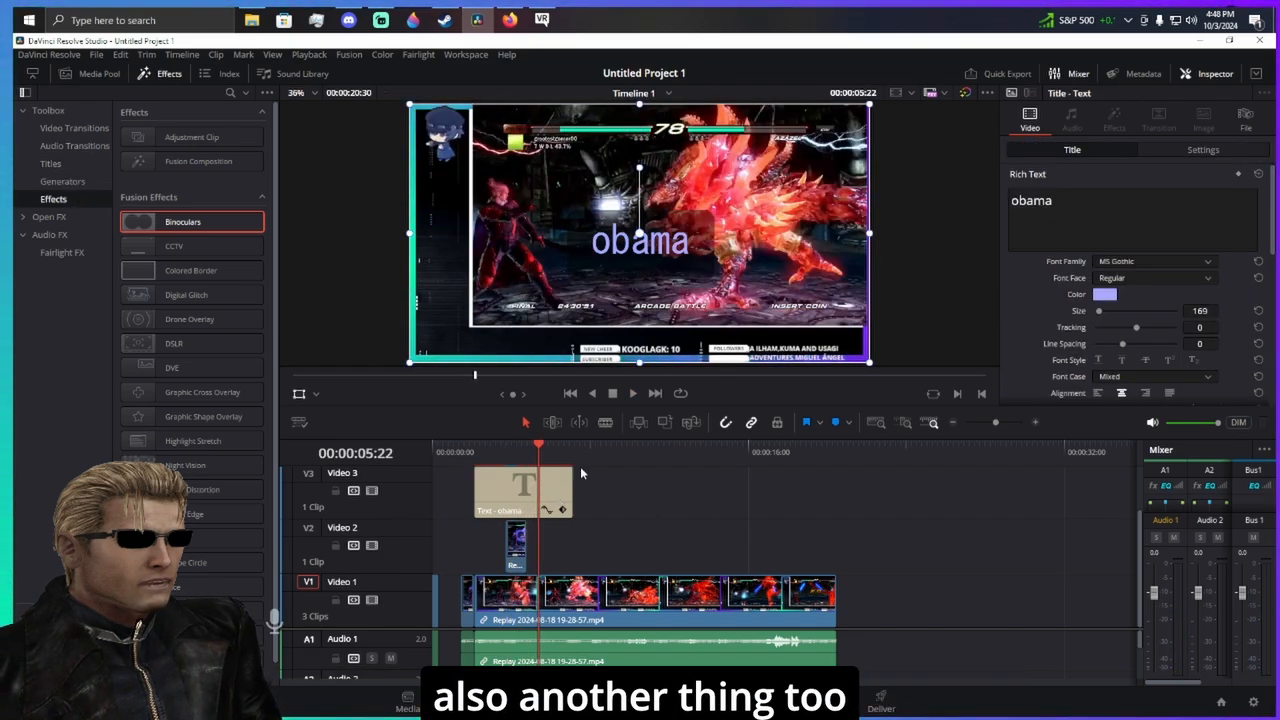
pyautogui.hotkey('ctrl', 'z')
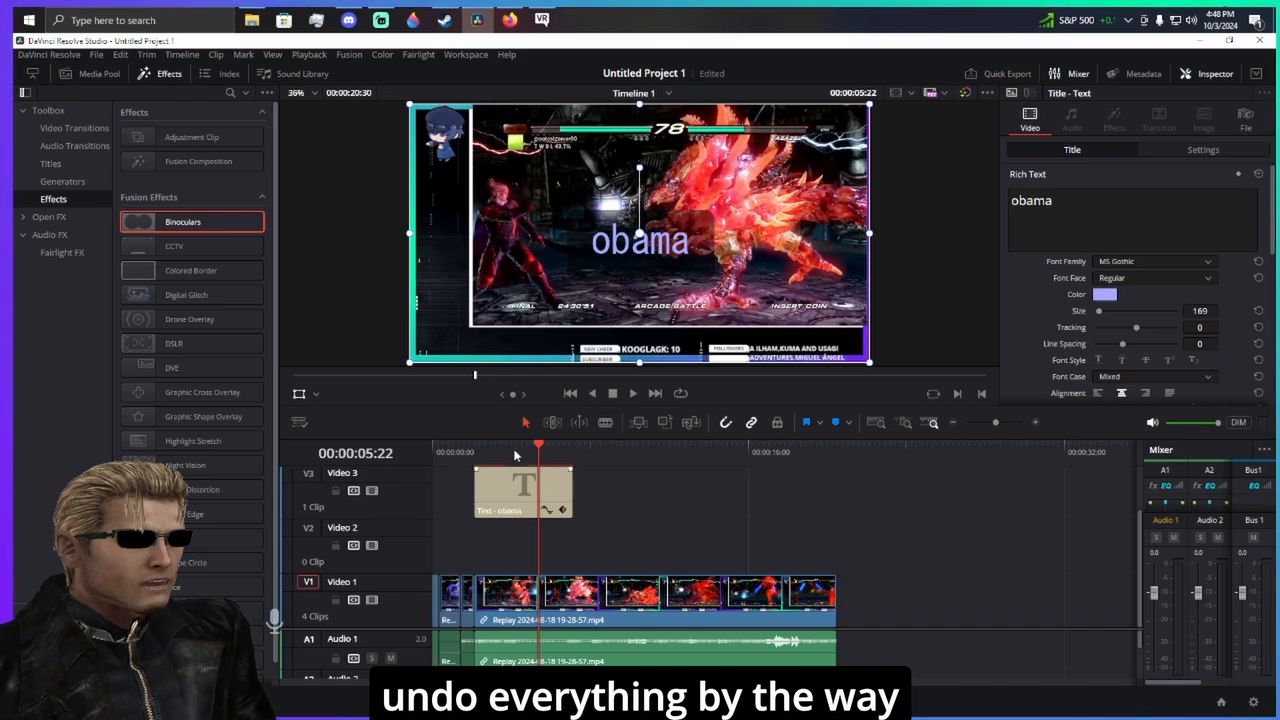
pyautogui.moveTo(515, 452); pyautogui.dragTo(400, 450)
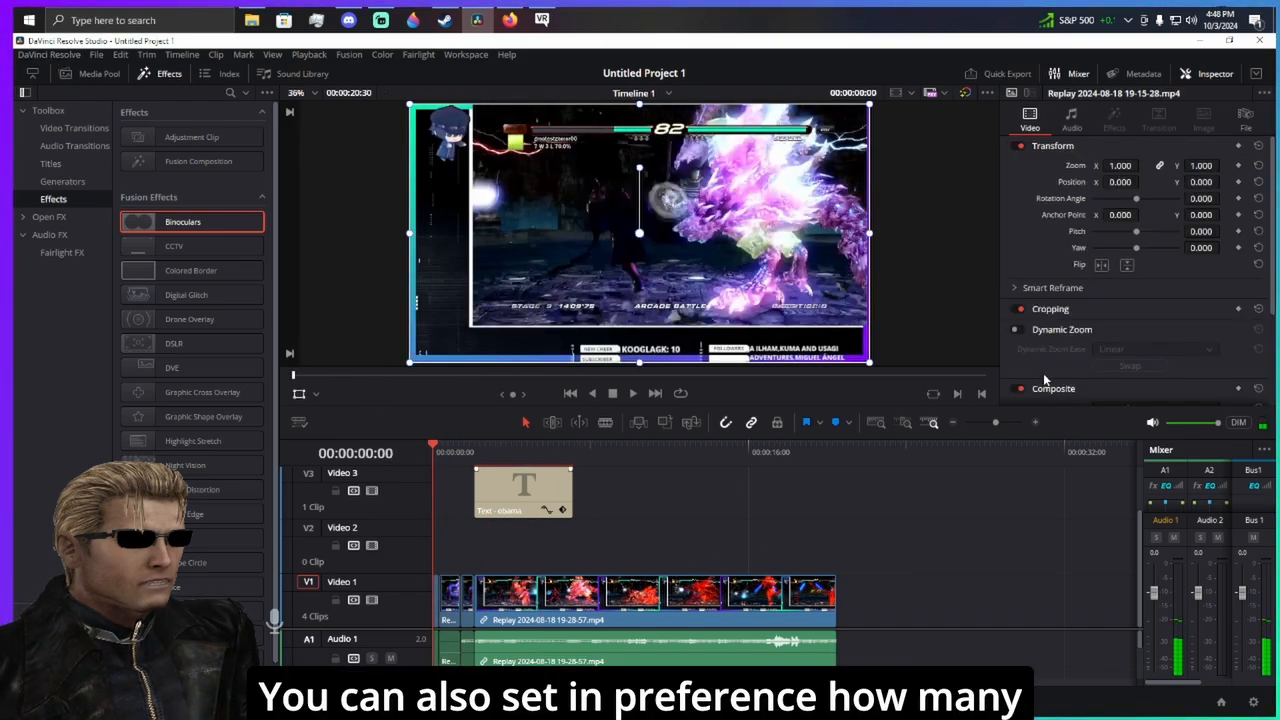
pyautogui.click(1037, 422)
pyautogui.click(1037, 422)
pyautogui.click(1037, 422)
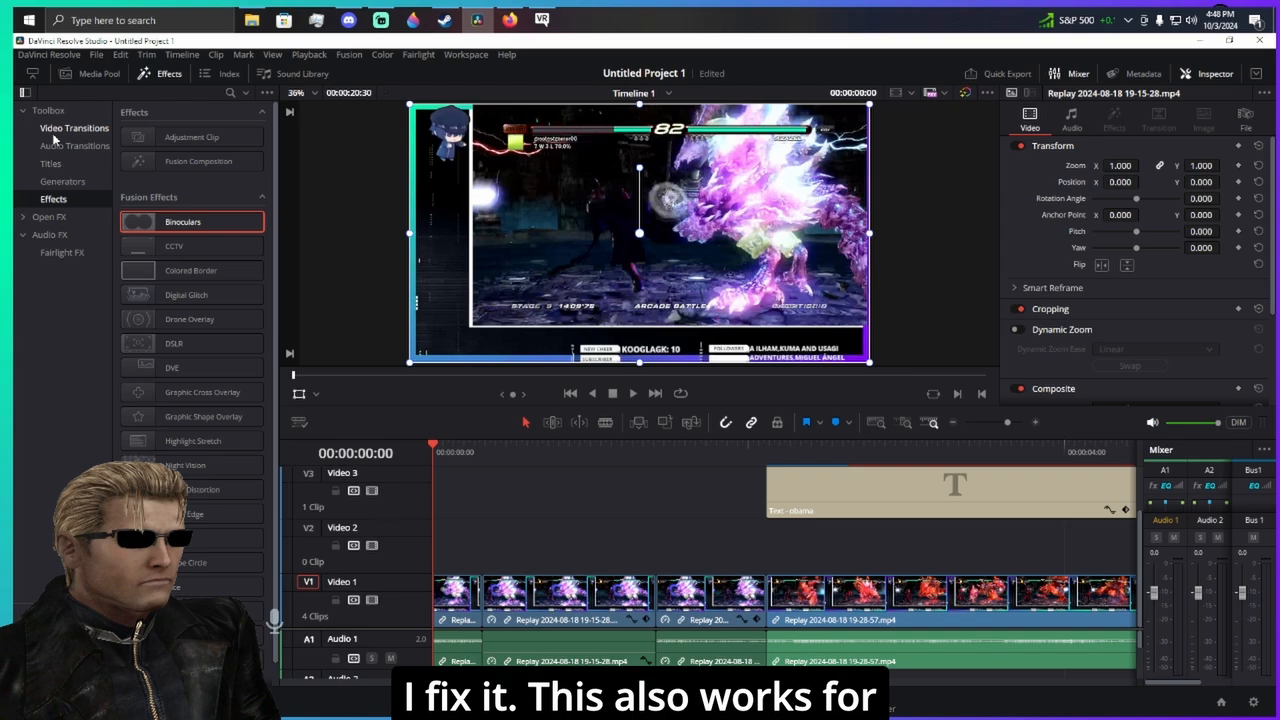
pyautogui.click(55, 128)
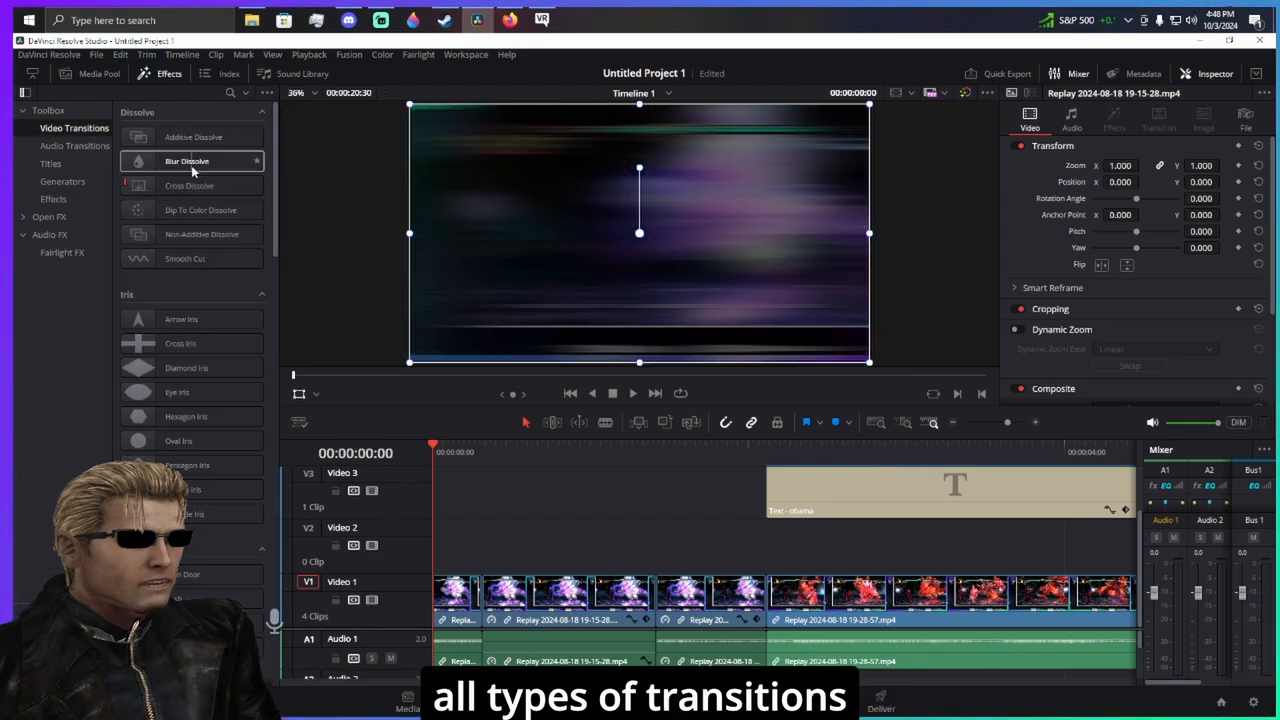
pyautogui.click(191, 166)
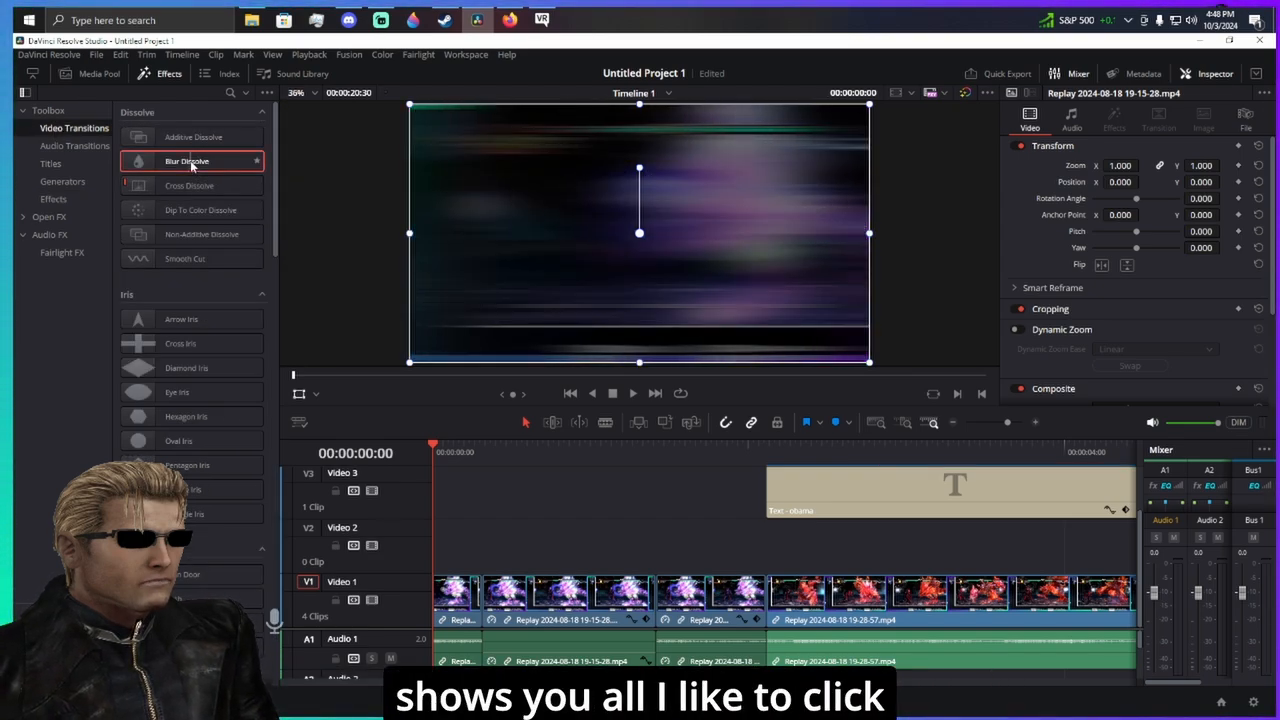
pyautogui.moveTo(191, 166); pyautogui.dragTo(609, 482)
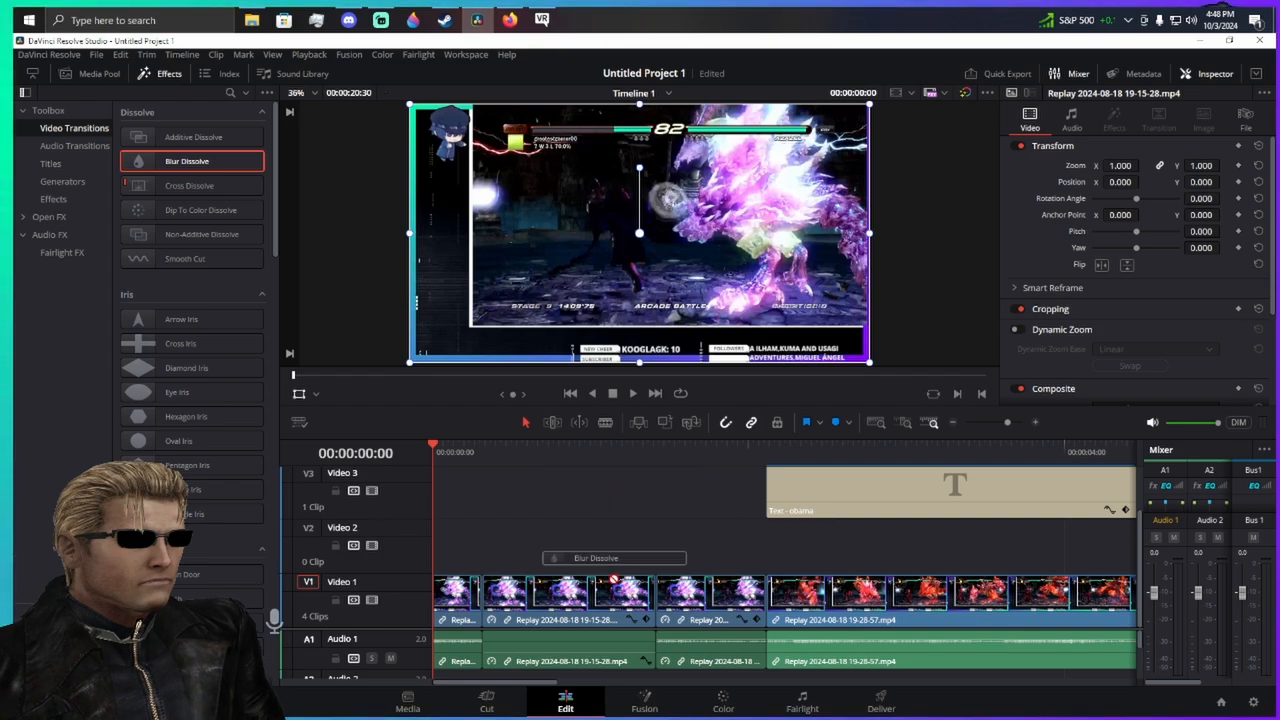
pyautogui.moveTo(613, 580); pyautogui.dragTo(767, 601)
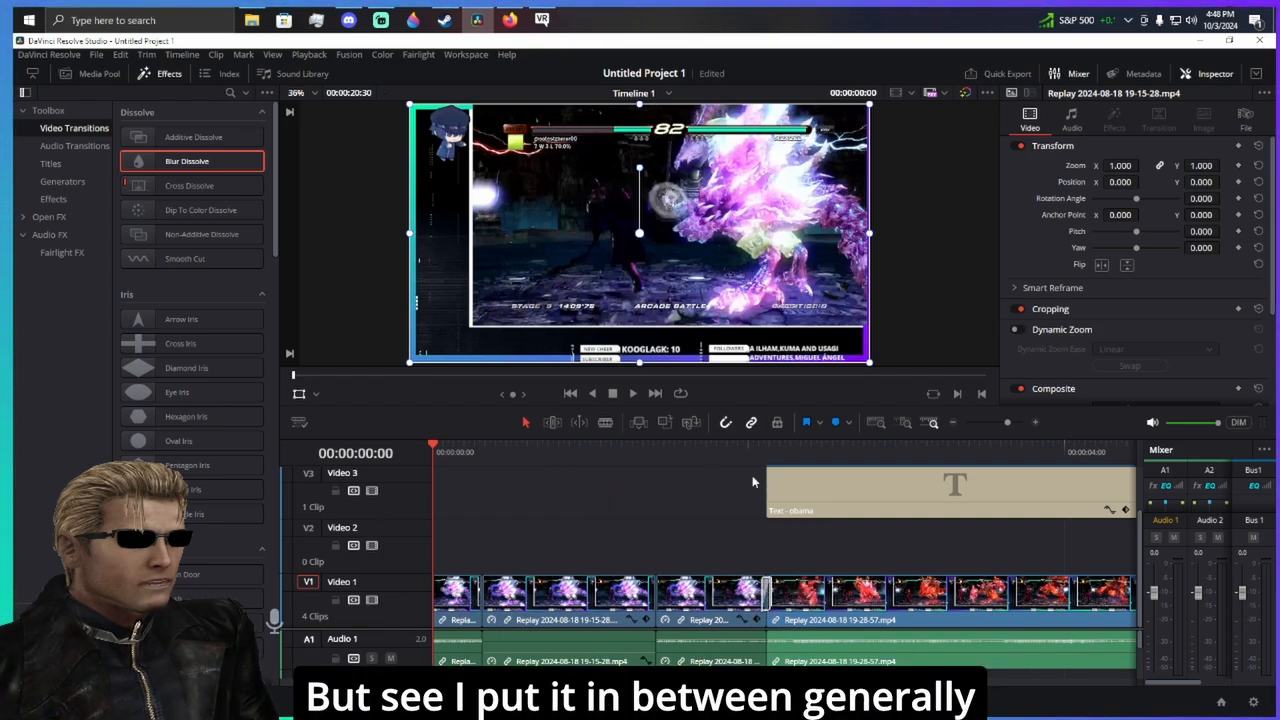
# - Play the timeline from 00:00:02:00 across the cut to examine the Blur Dissolve
pyautogui.click(758, 452)
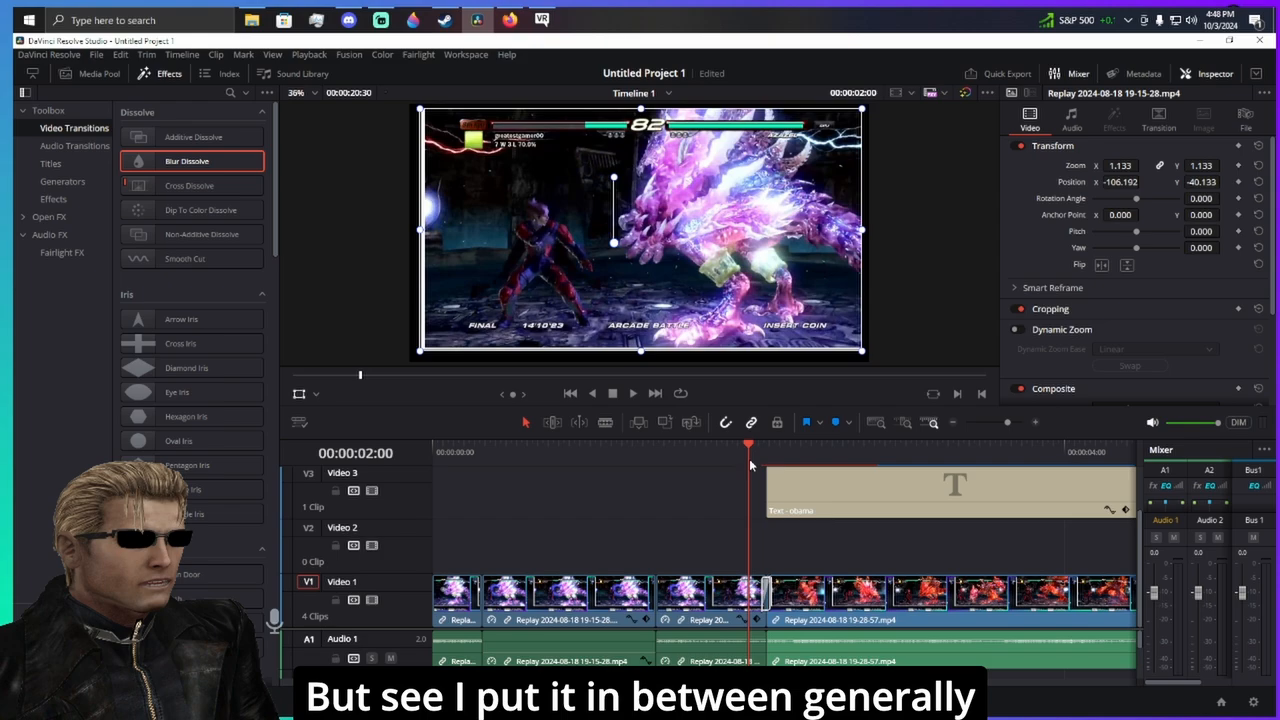
pyautogui.click(1036, 423)
pyautogui.press('space')
pyautogui.press('space')
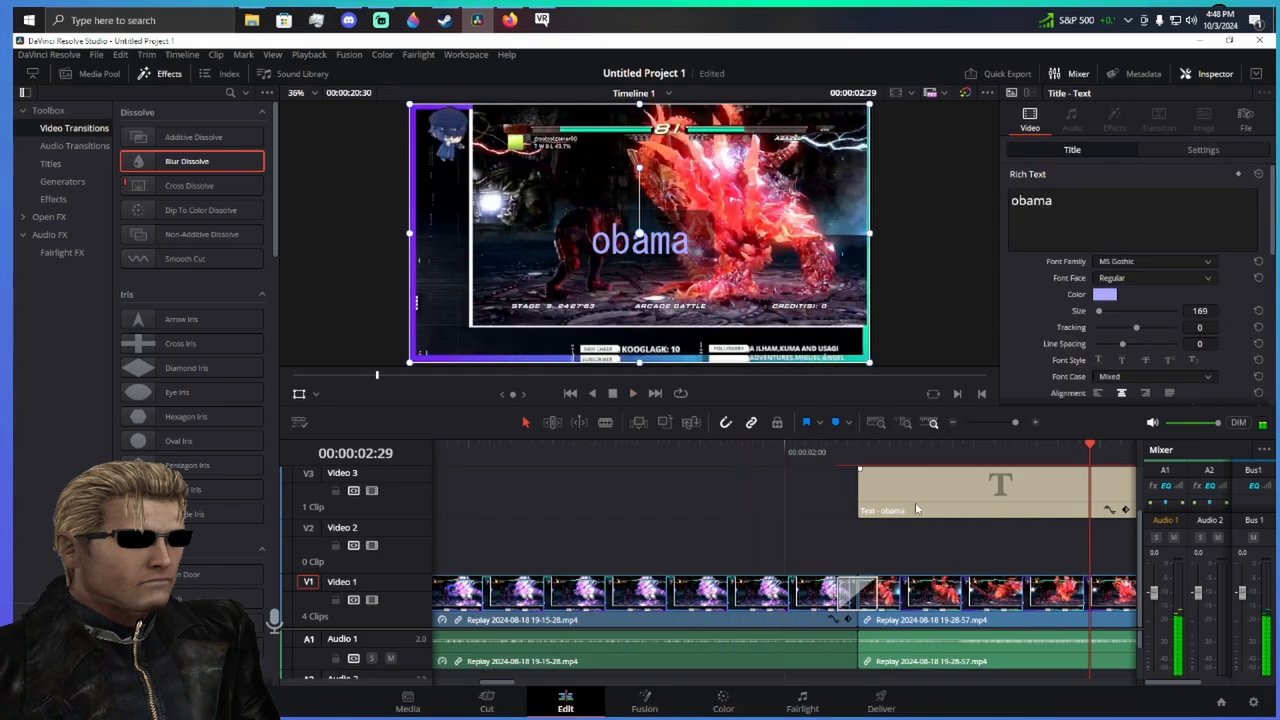
# - Try to lengthen the Blur Dissolve at the Video 1 cut, and delete the transition
pyautogui.click(855, 592)
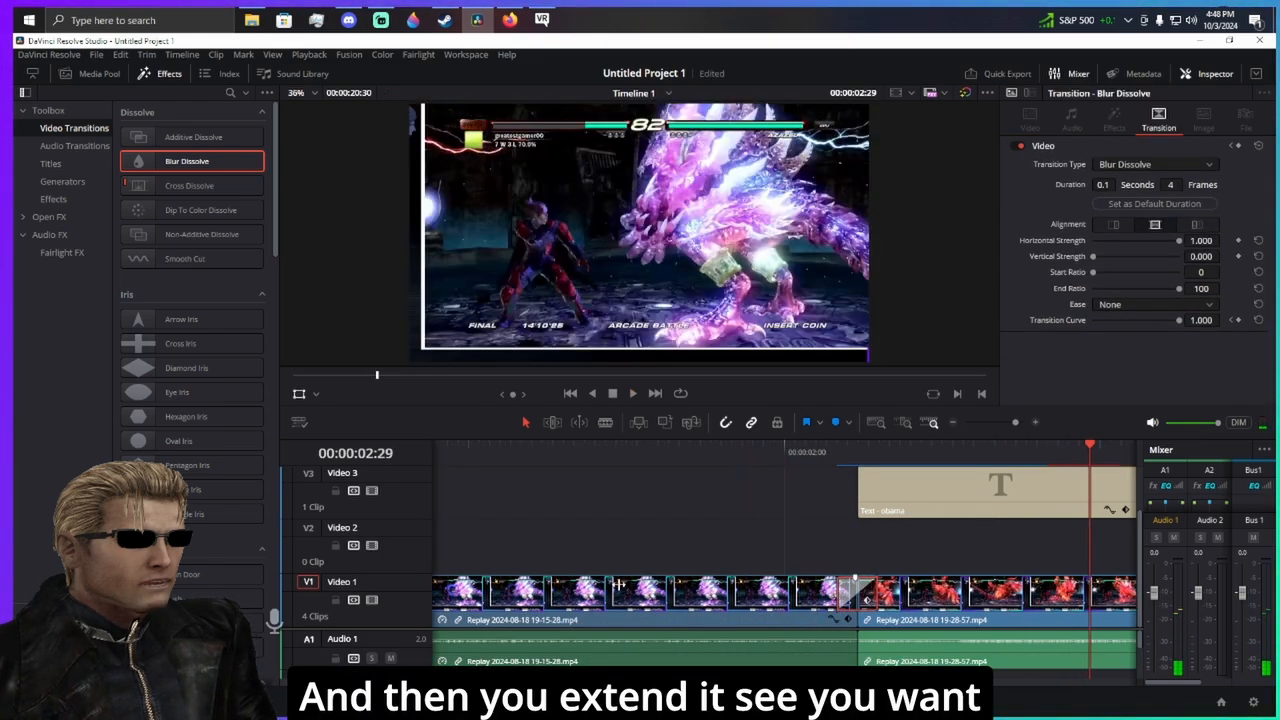
pyautogui.moveTo(618, 584)
pyautogui.mouseDown()
pyautogui.moveTo(1009, 590)
pyautogui.moveTo(843, 607)
pyautogui.mouseUp()
pyautogui.press('Delete')
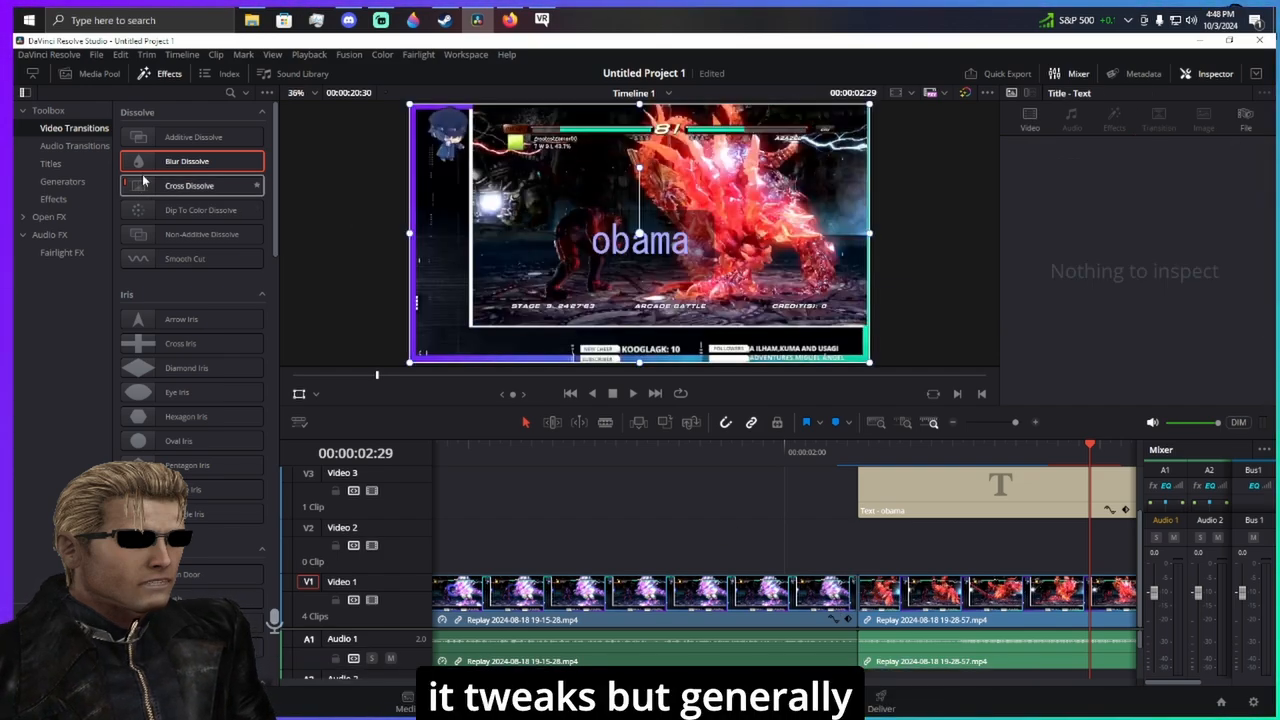
pyautogui.moveTo(156, 168); pyautogui.dragTo(882, 598)
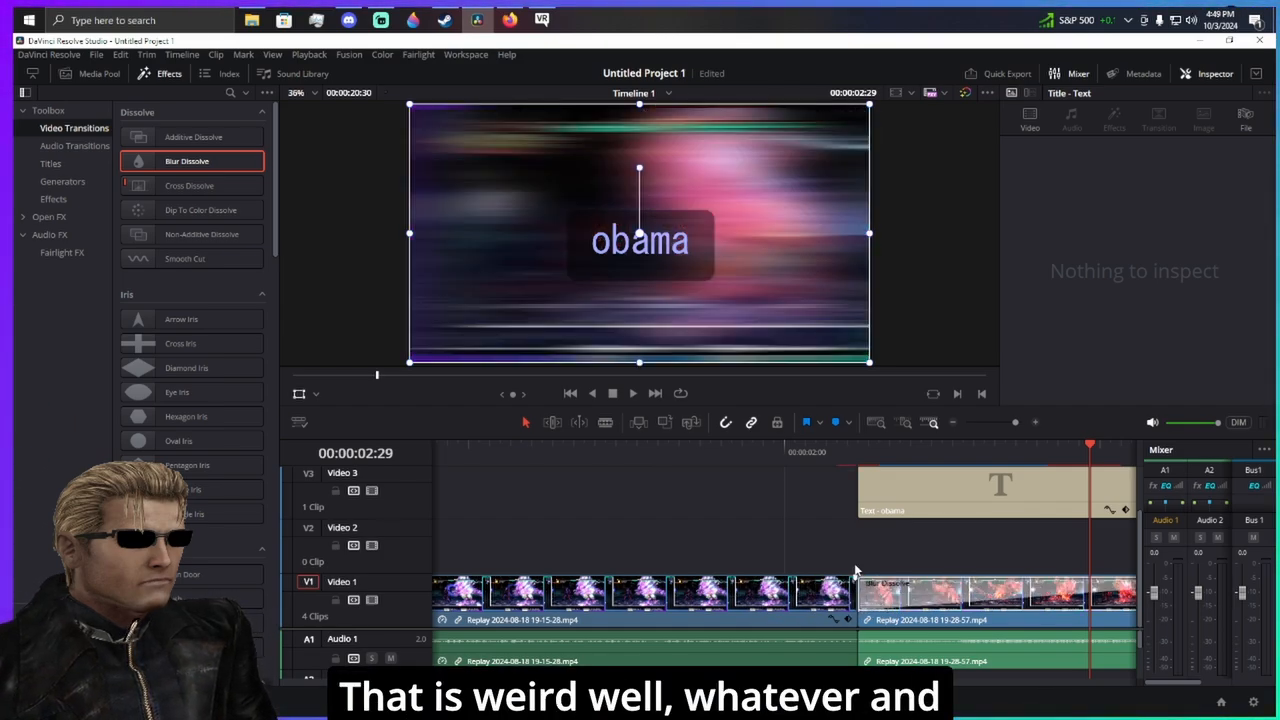
pyautogui.click(791, 456)
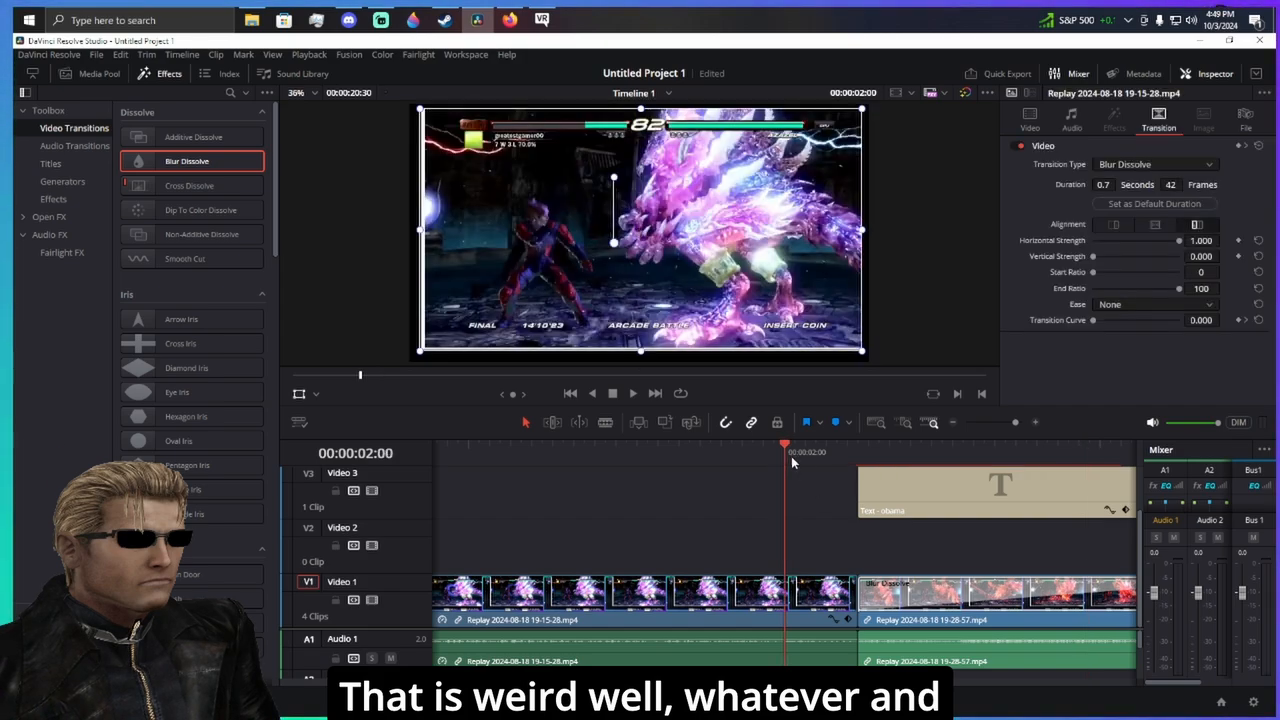
pyautogui.press('space')
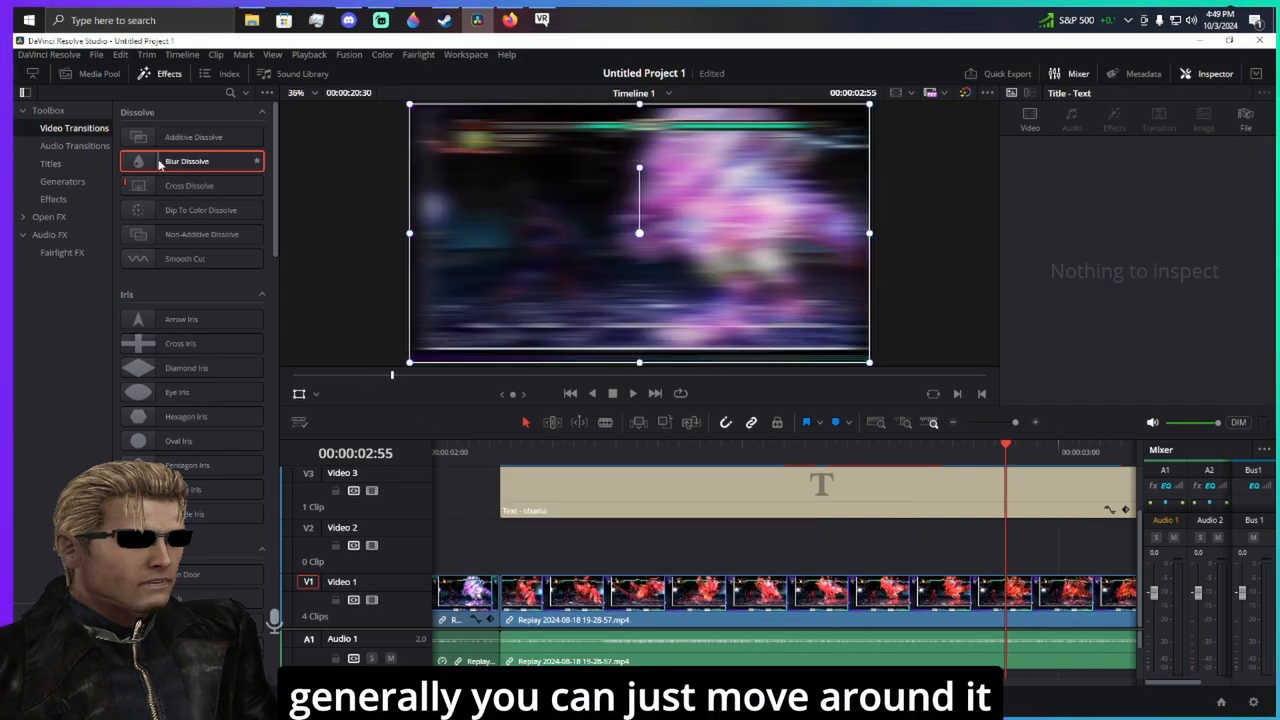
# - Try a Blur Dissolve centred on the cut between the two replay clips, and delete it
pyautogui.moveTo(159, 165); pyautogui.dragTo(605, 600)
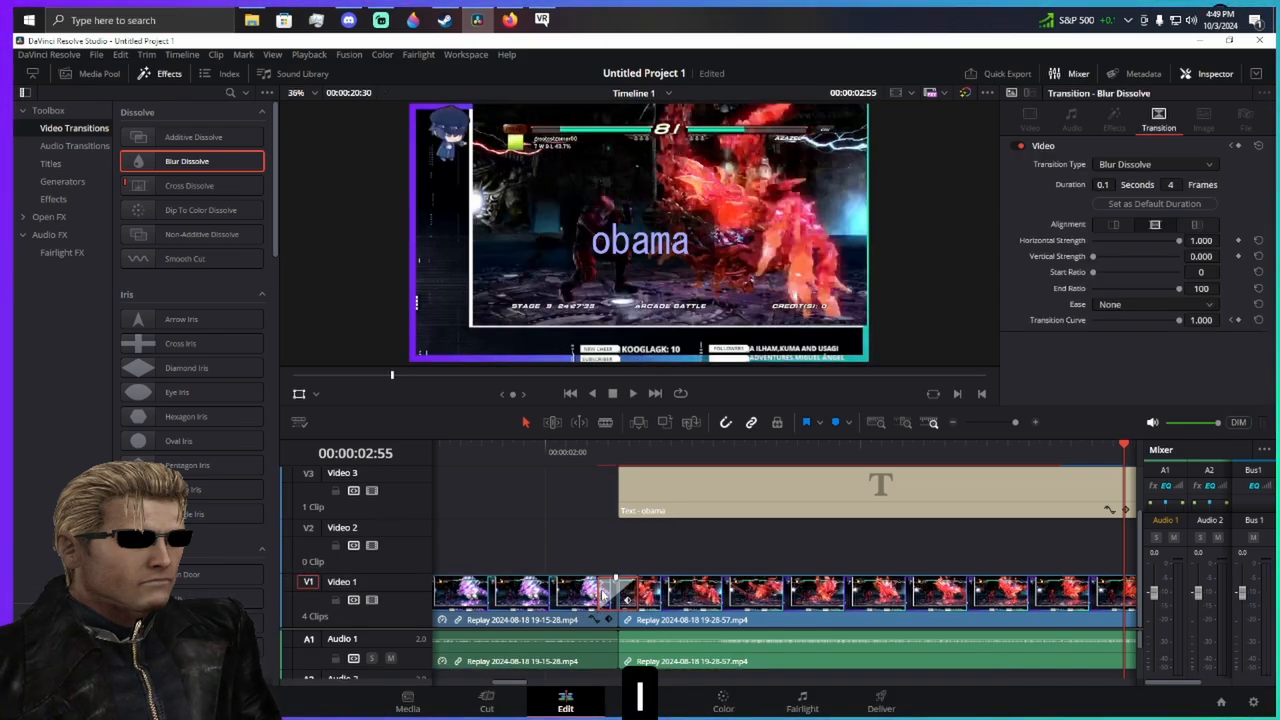
pyautogui.click(601, 594)
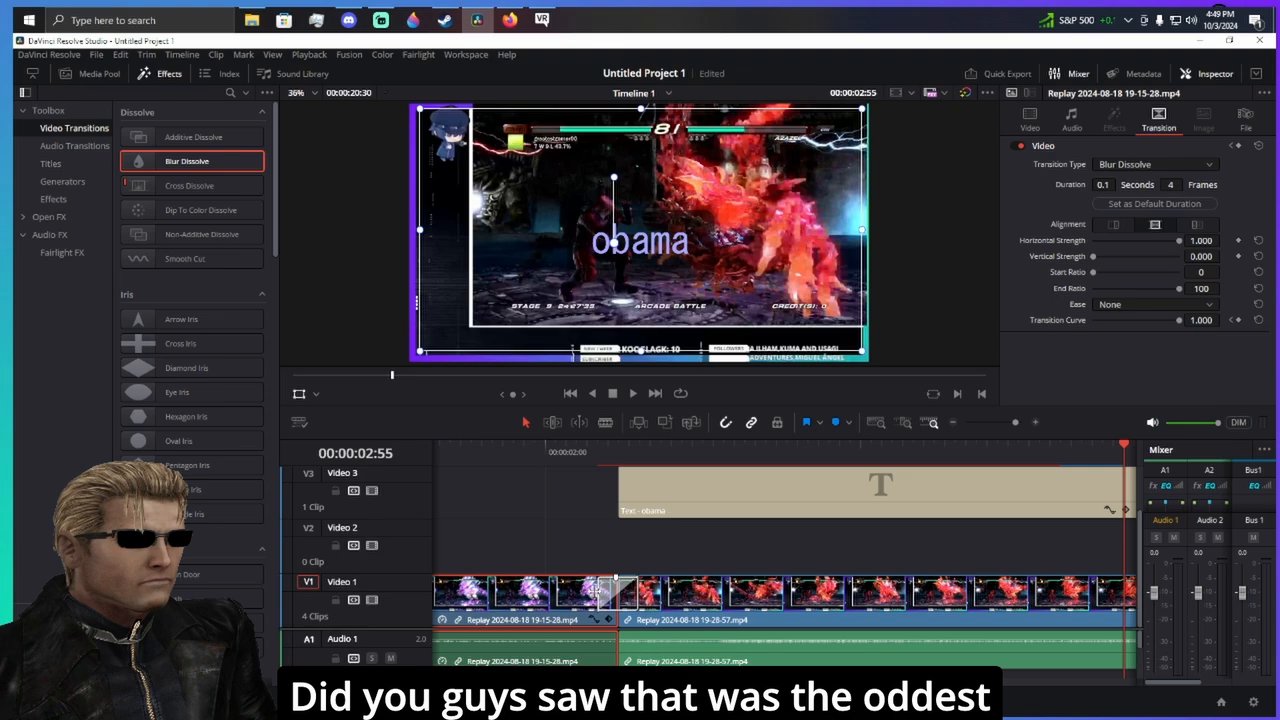
pyautogui.click(598, 591)
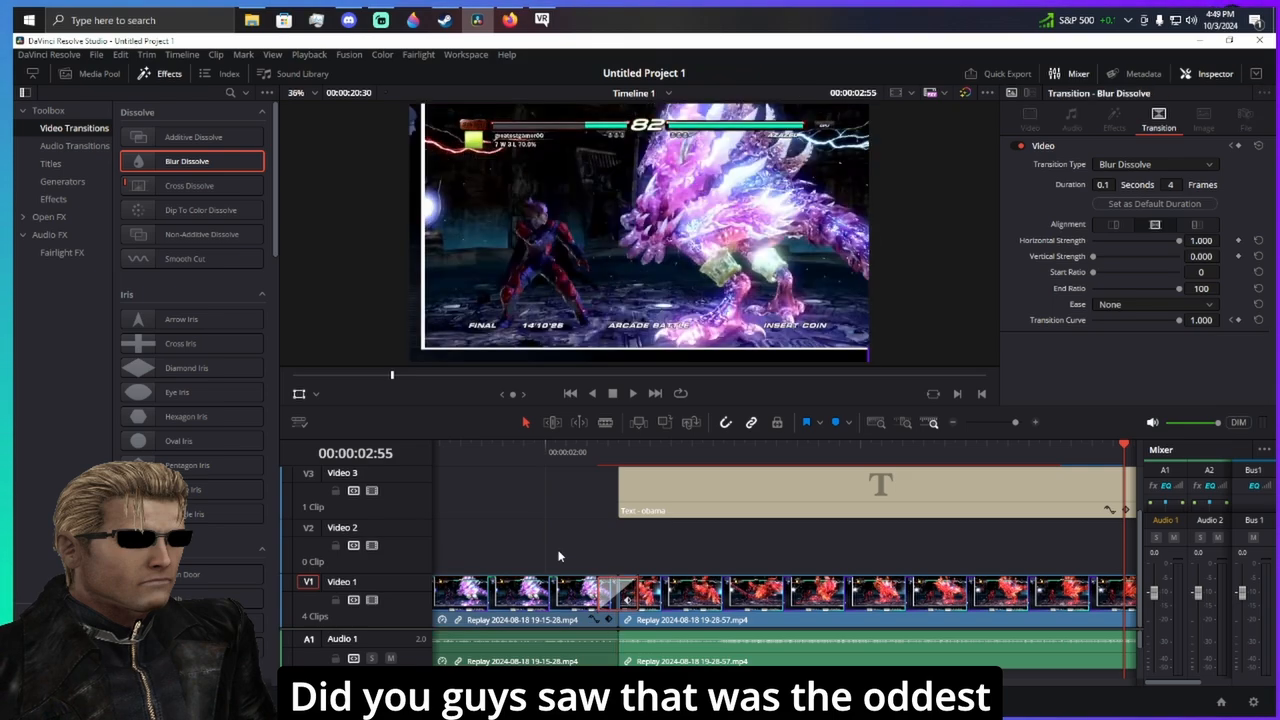
pyautogui.moveTo(557, 554); pyautogui.dragTo(847, 592)
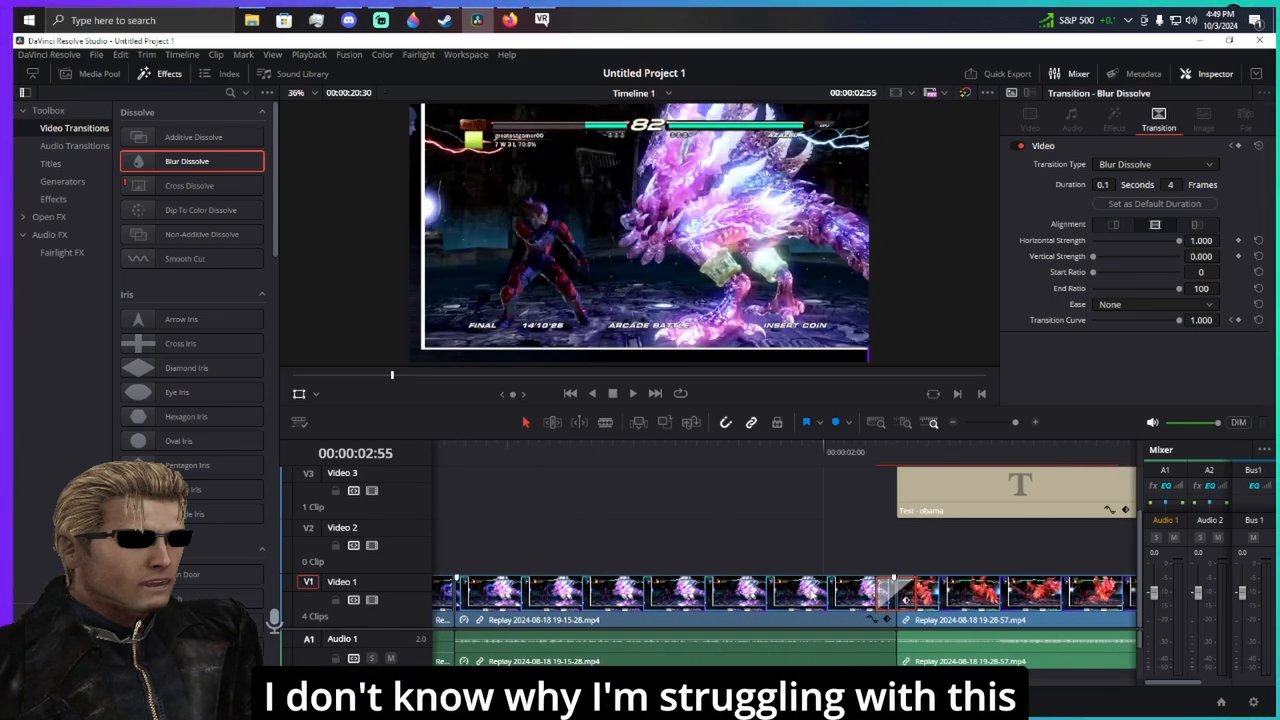
pyautogui.press('Delete')
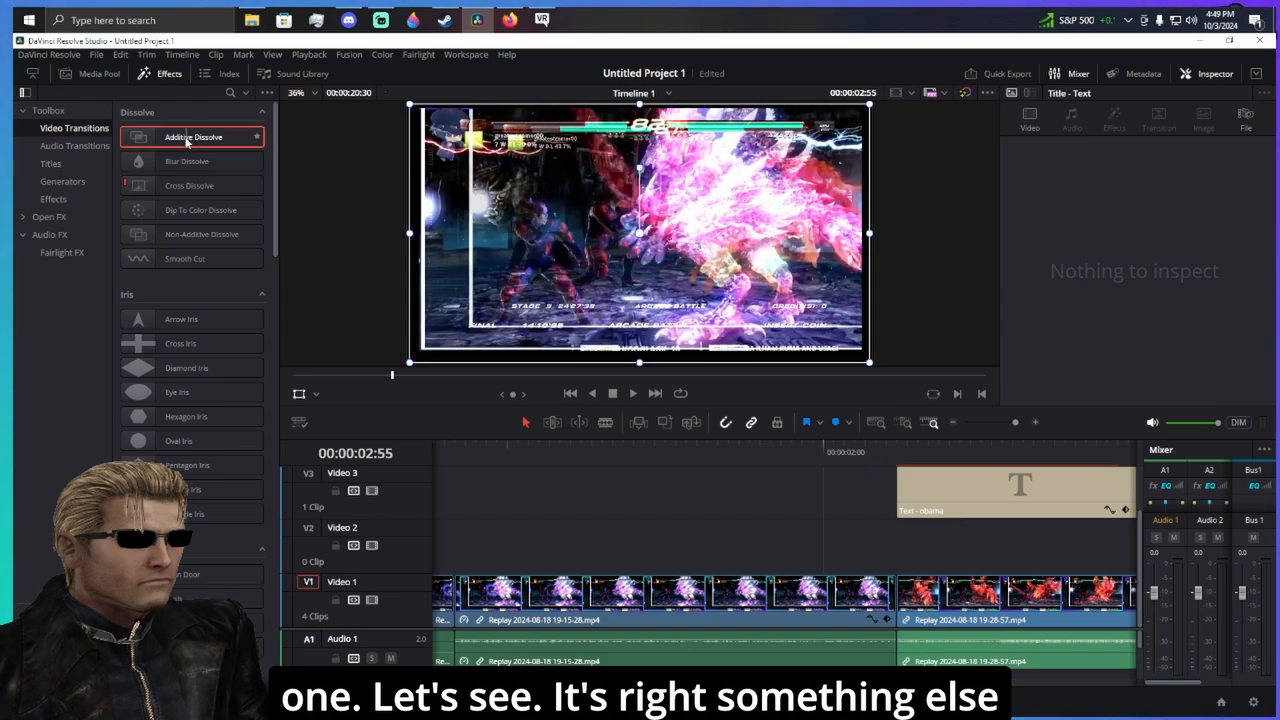
# - Try an Additive Dissolve at the cut between the two replay clips, and undo it
pyautogui.moveTo(186, 142); pyautogui.dragTo(899, 590)
pyautogui.hotkey('ctrl', 'z')
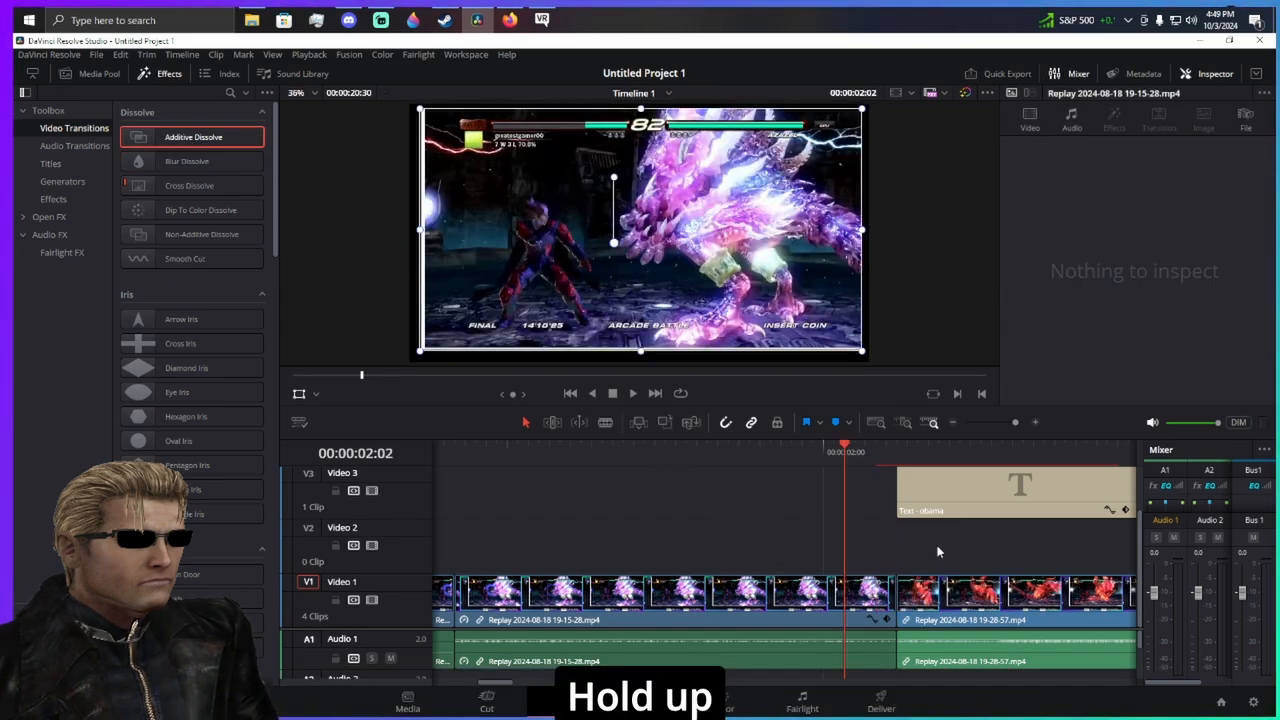
pyautogui.click(951, 422)
pyautogui.click(951, 422)
pyautogui.click(951, 422)
pyautogui.click(951, 422)
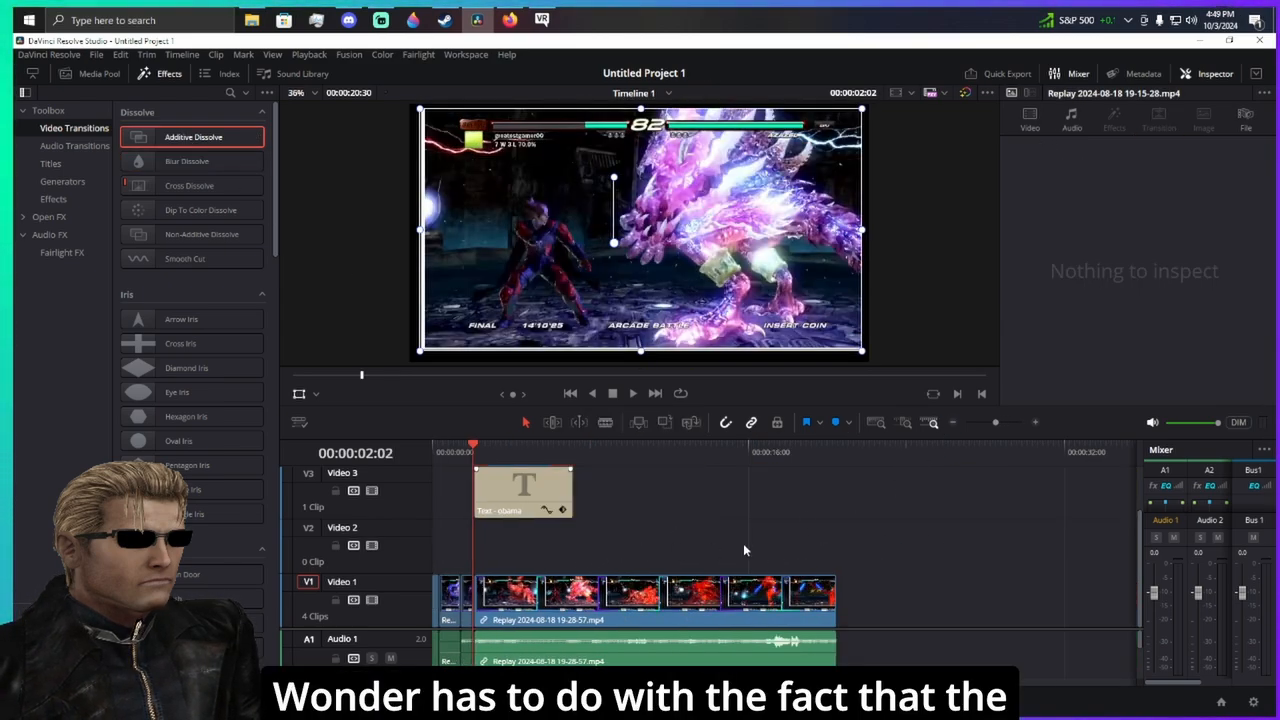
pyautogui.click(1035, 422)
pyautogui.click(1035, 422)
pyautogui.click(1035, 422)
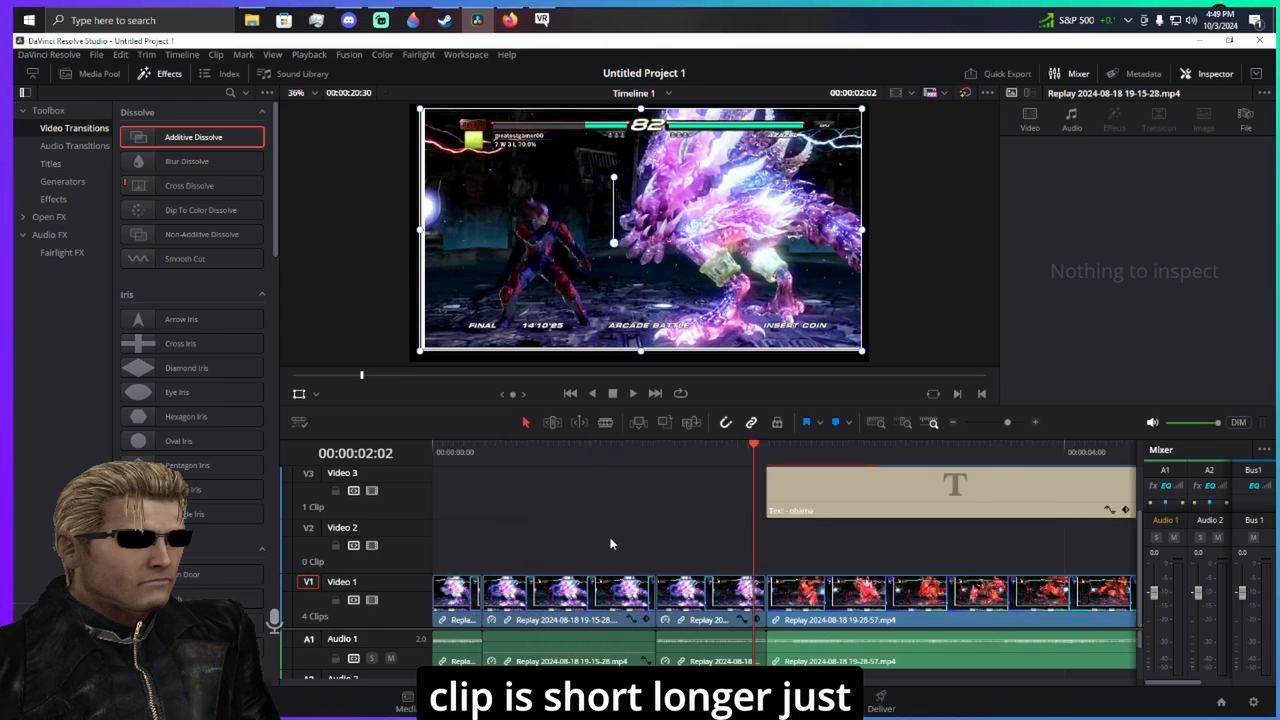
pyautogui.moveTo(768, 597); pyautogui.dragTo(983, 600)
pyautogui.hscroll(3, 995, 571)
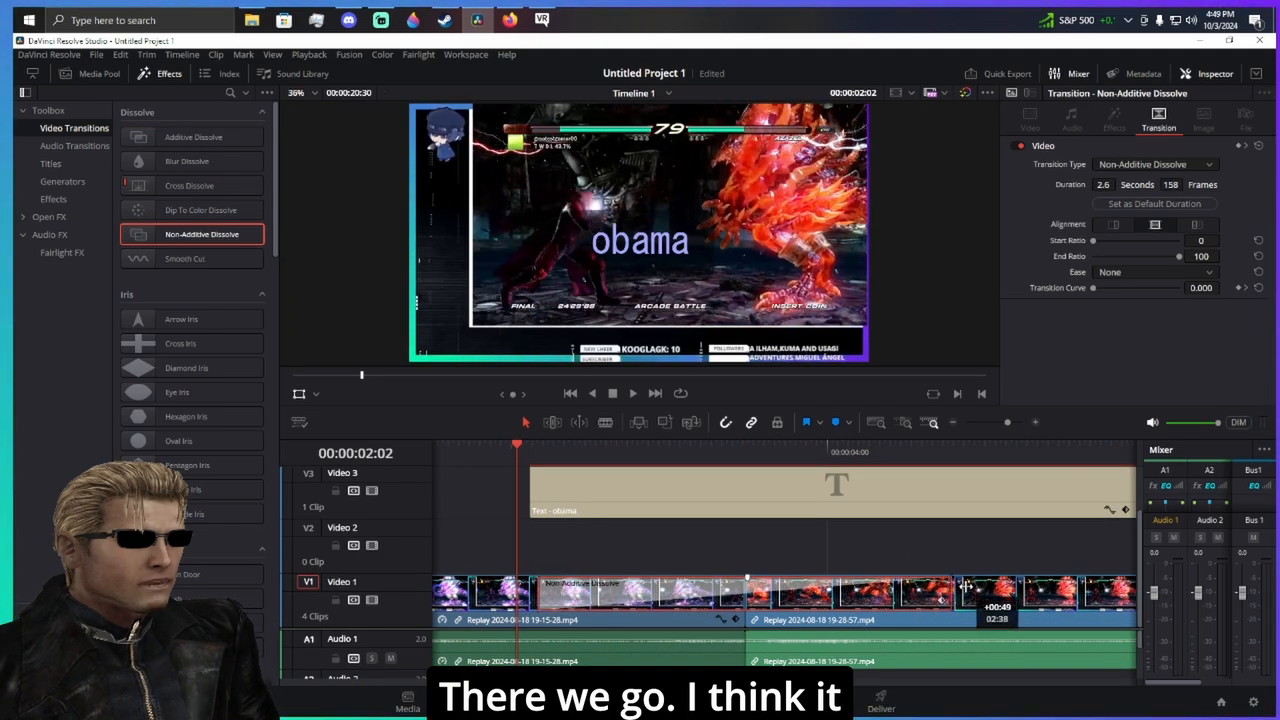
# - Try a 2.3-second Non-Additive Dissolve centred on the cut between the replay clips, preview it, and undo it
pyautogui.moveTo(966, 587); pyautogui.dragTo(918, 600)
pyautogui.press('space')
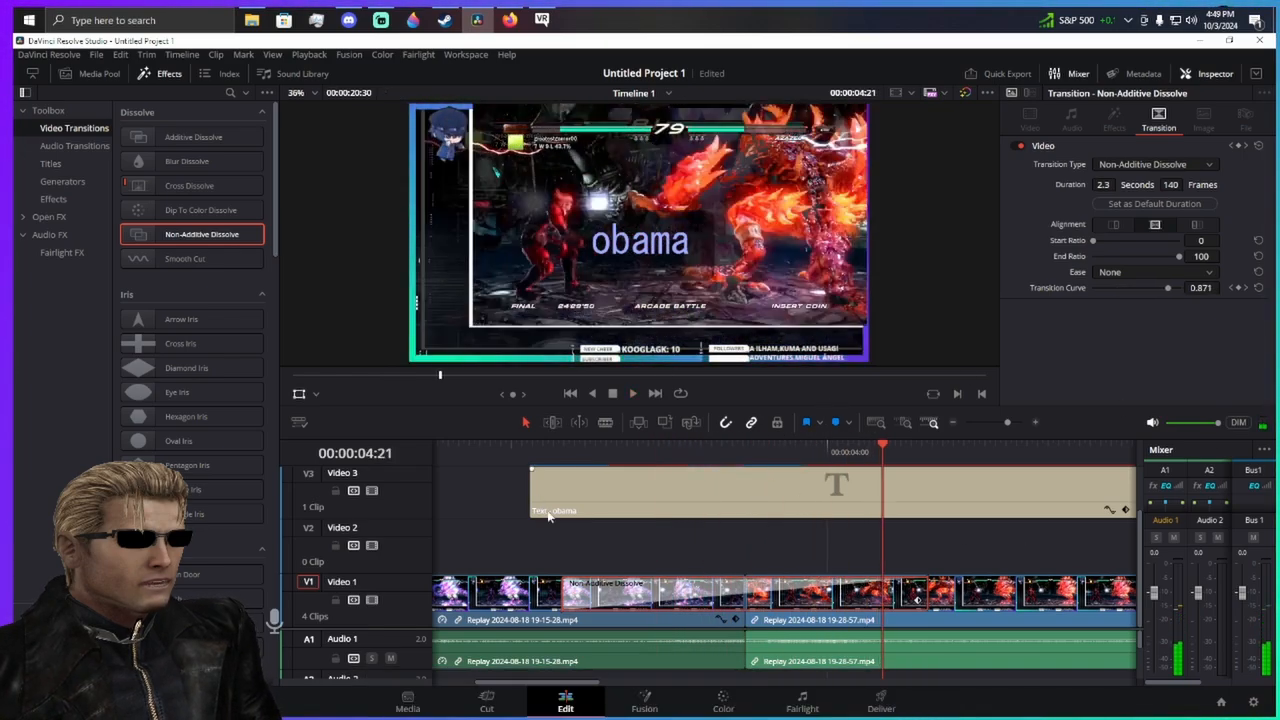
pyautogui.hotkey('ctrl', 'z')
pyautogui.hotkey('ctrl', 'z')
# - Apply the Arrow Iris transition to the Video 1 cut between the two replay clips, with the playhead at 00:00:03:06
pyautogui.moveTo(181, 319); pyautogui.dragTo(627, 550)
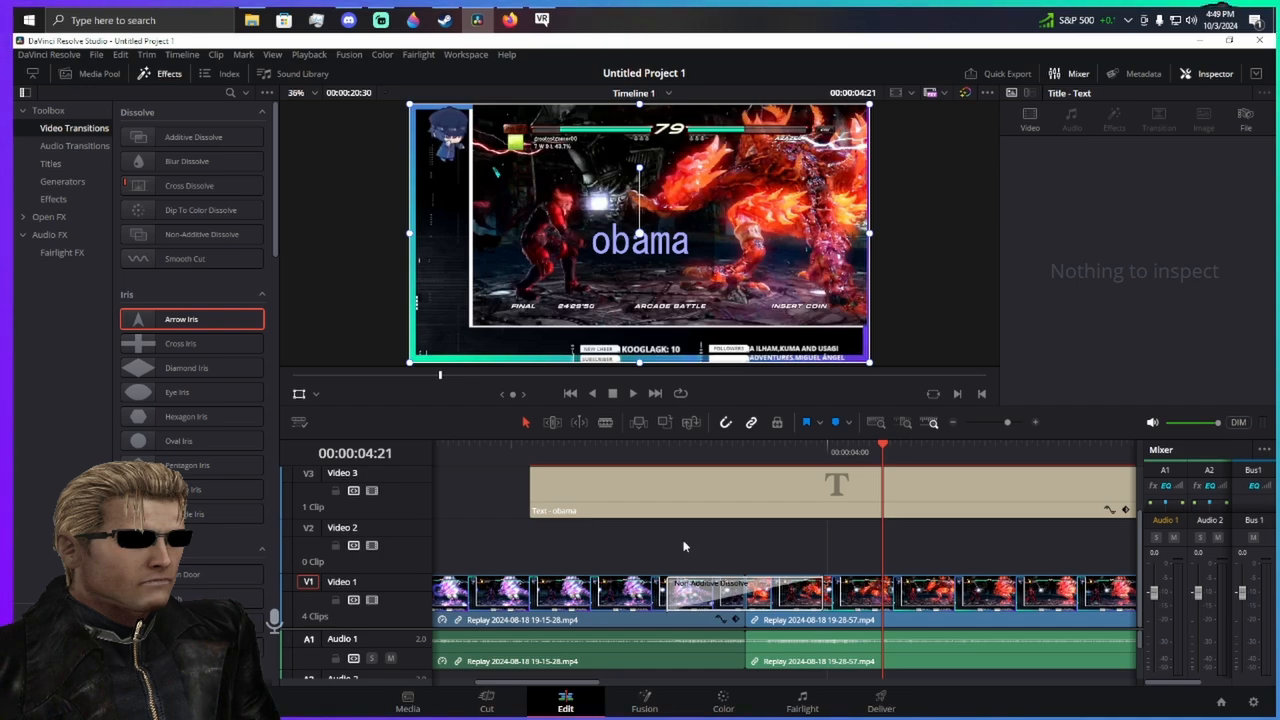
pyautogui.click(687, 459)
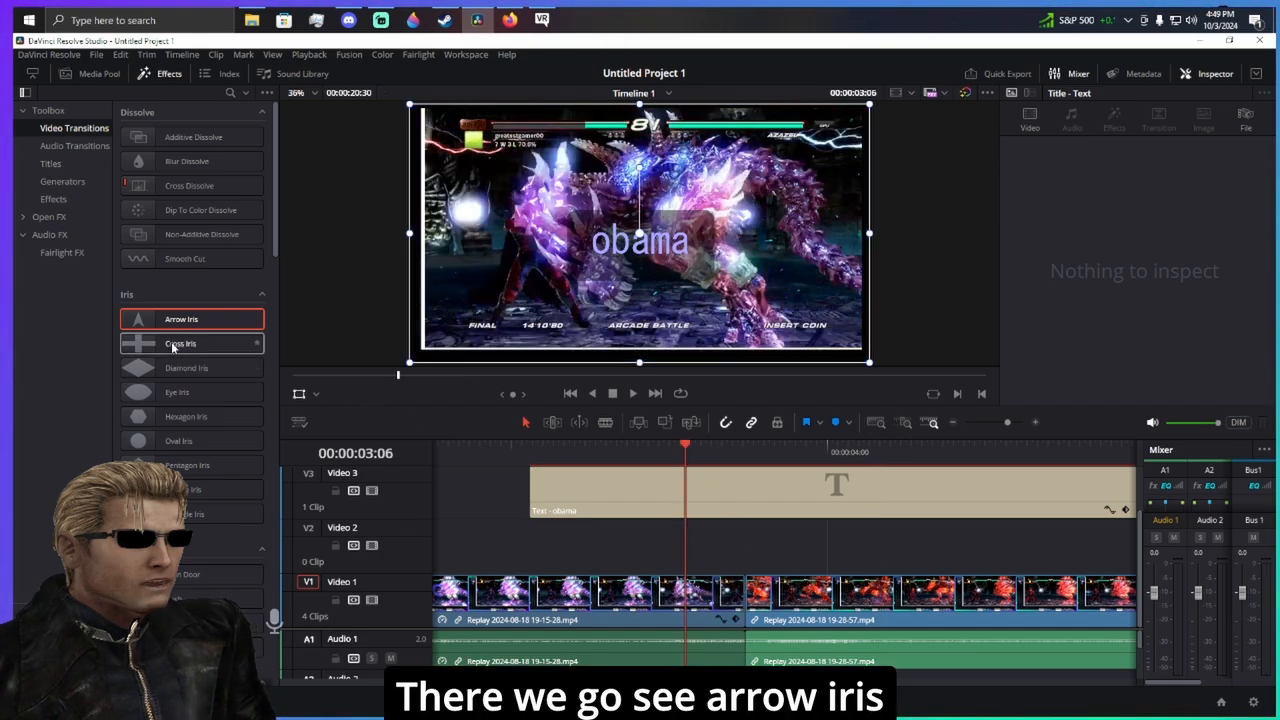
pyautogui.moveTo(181, 319); pyautogui.dragTo(738, 613)
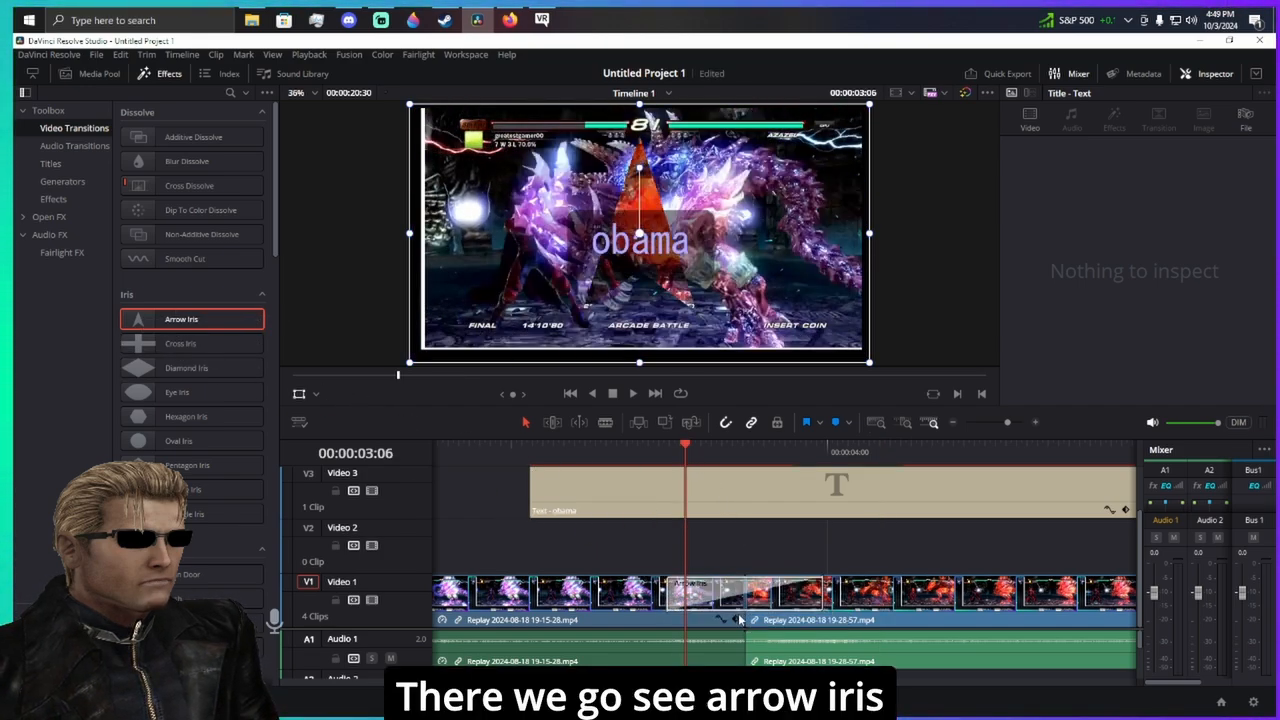
pyautogui.press('space')
pyautogui.click(951, 423)
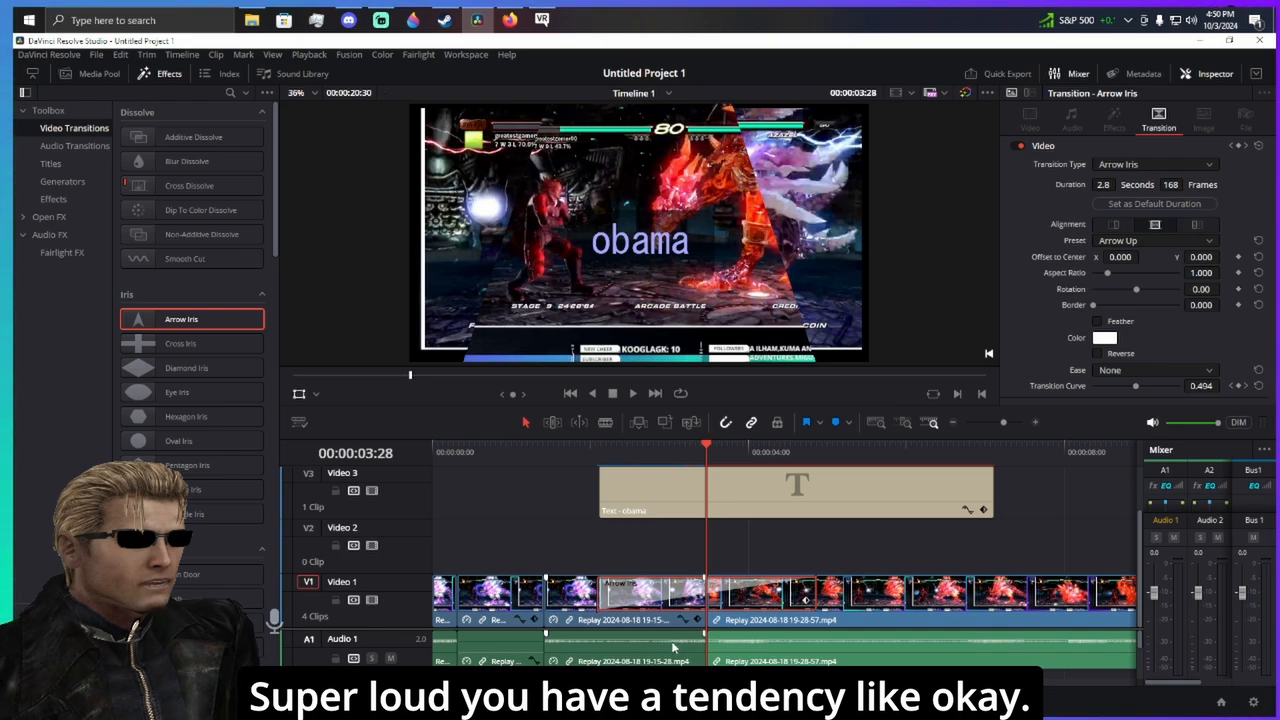
pyautogui.moveTo(672, 648); pyautogui.dragTo(674, 634)
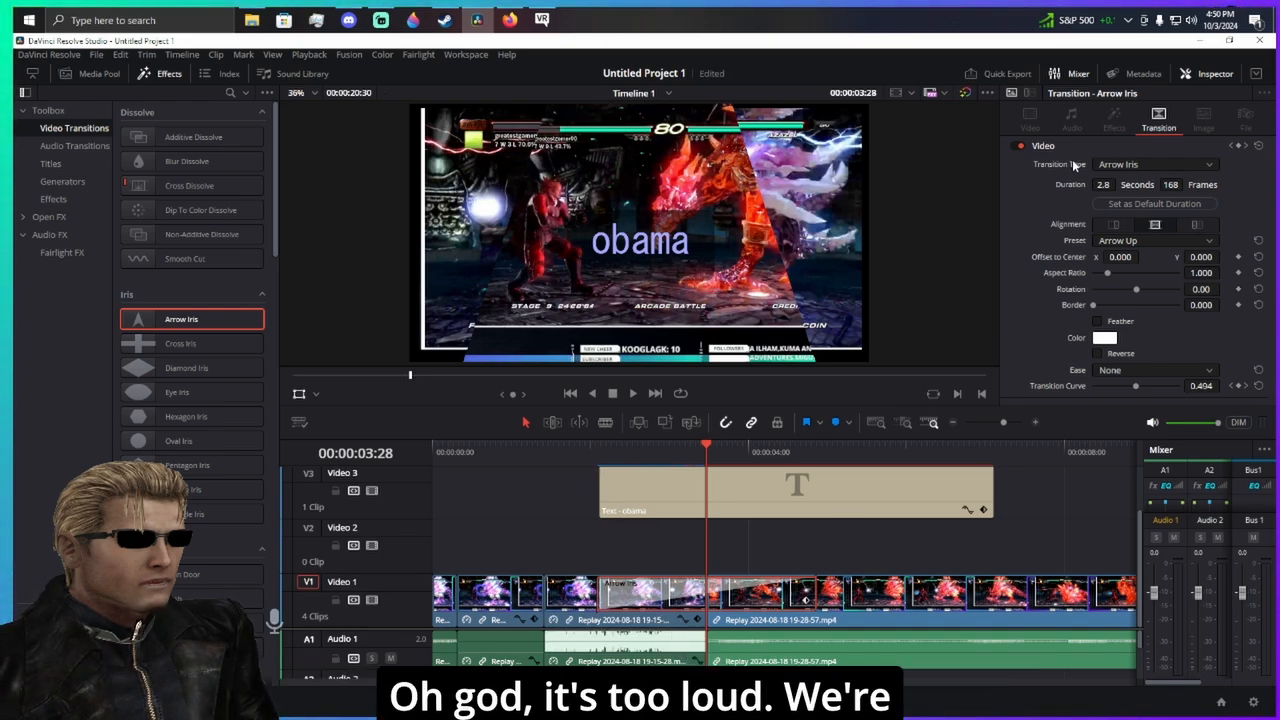
pyautogui.click(568, 592)
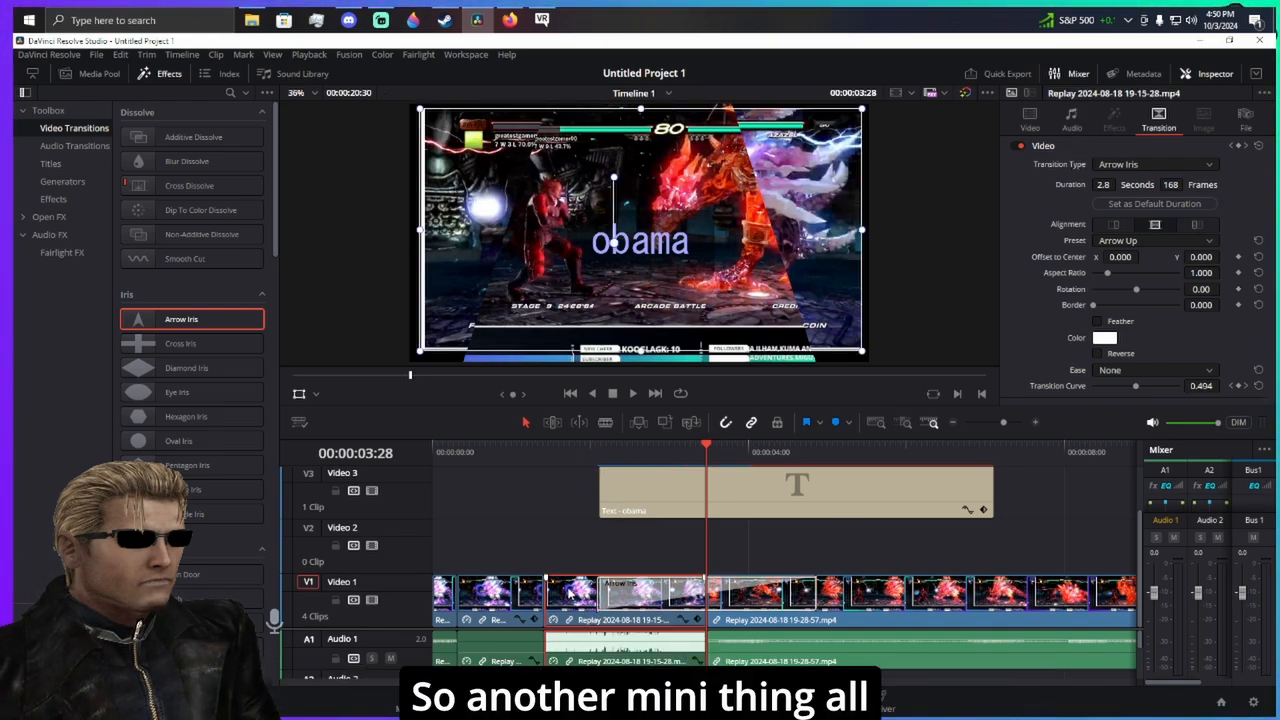
pyautogui.click(1030, 120)
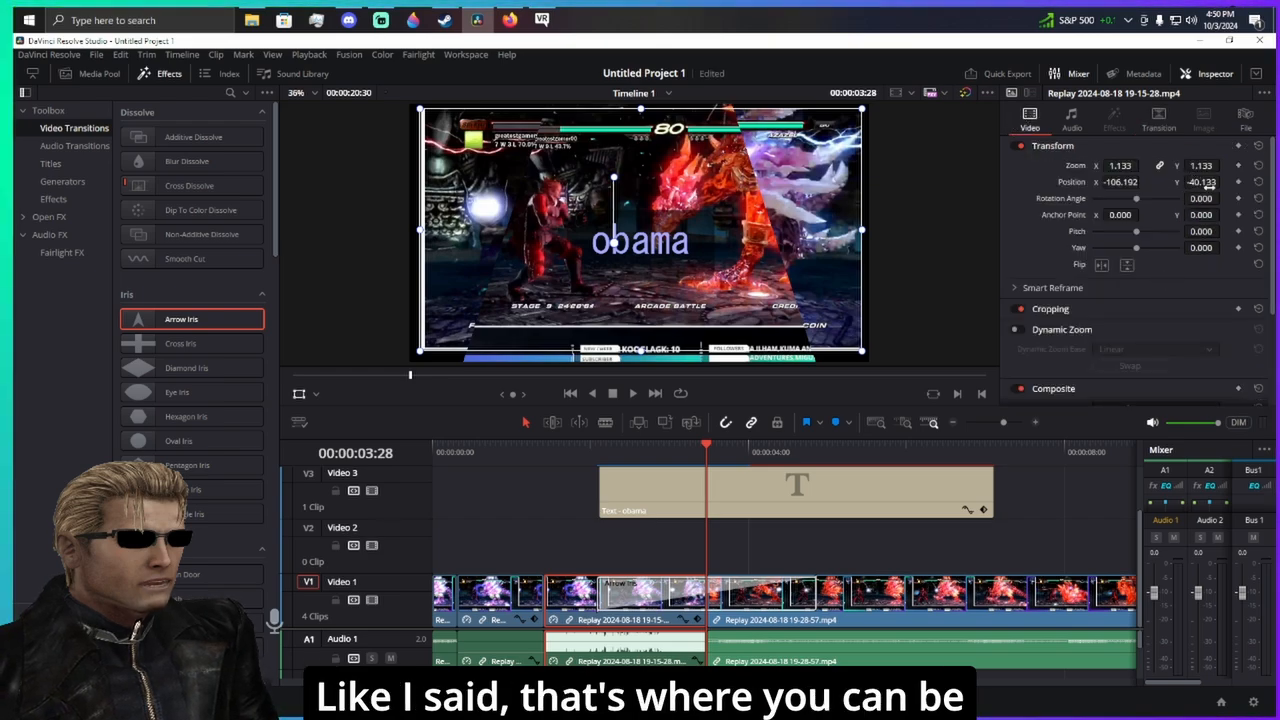
pyautogui.scroll(-3, 1145, 300)
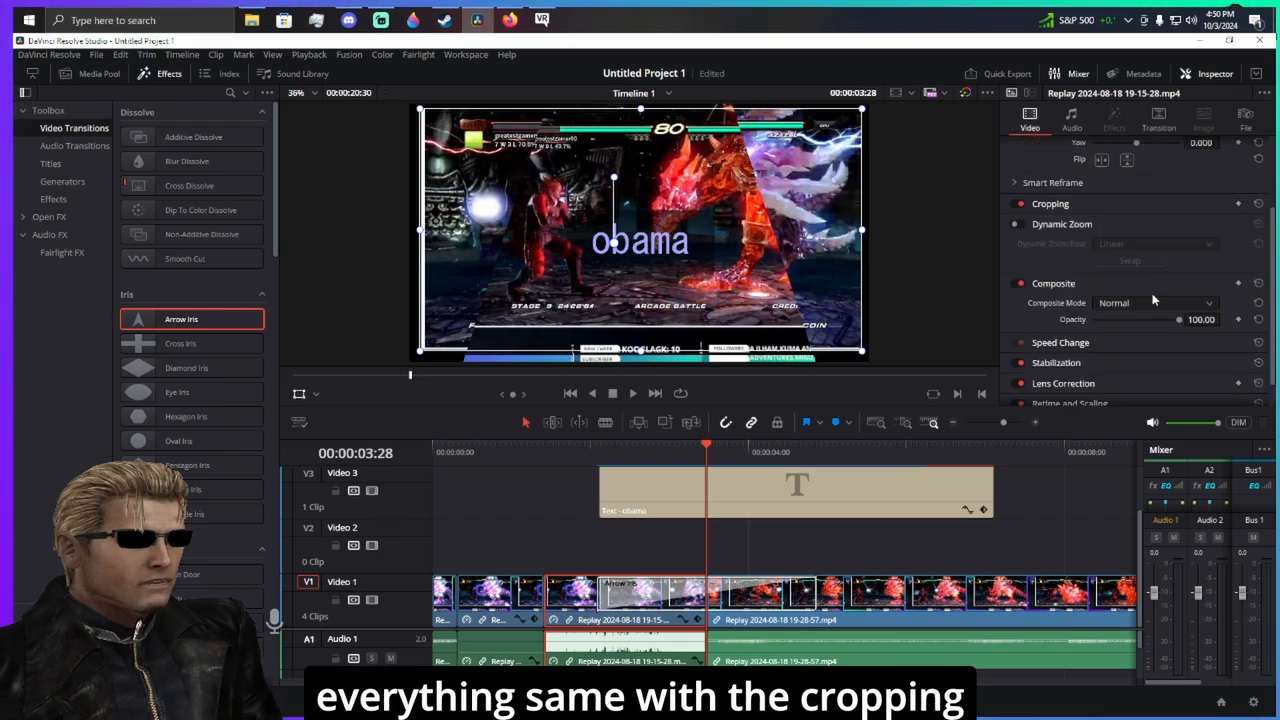
pyautogui.scroll(-1, 1100, 278)
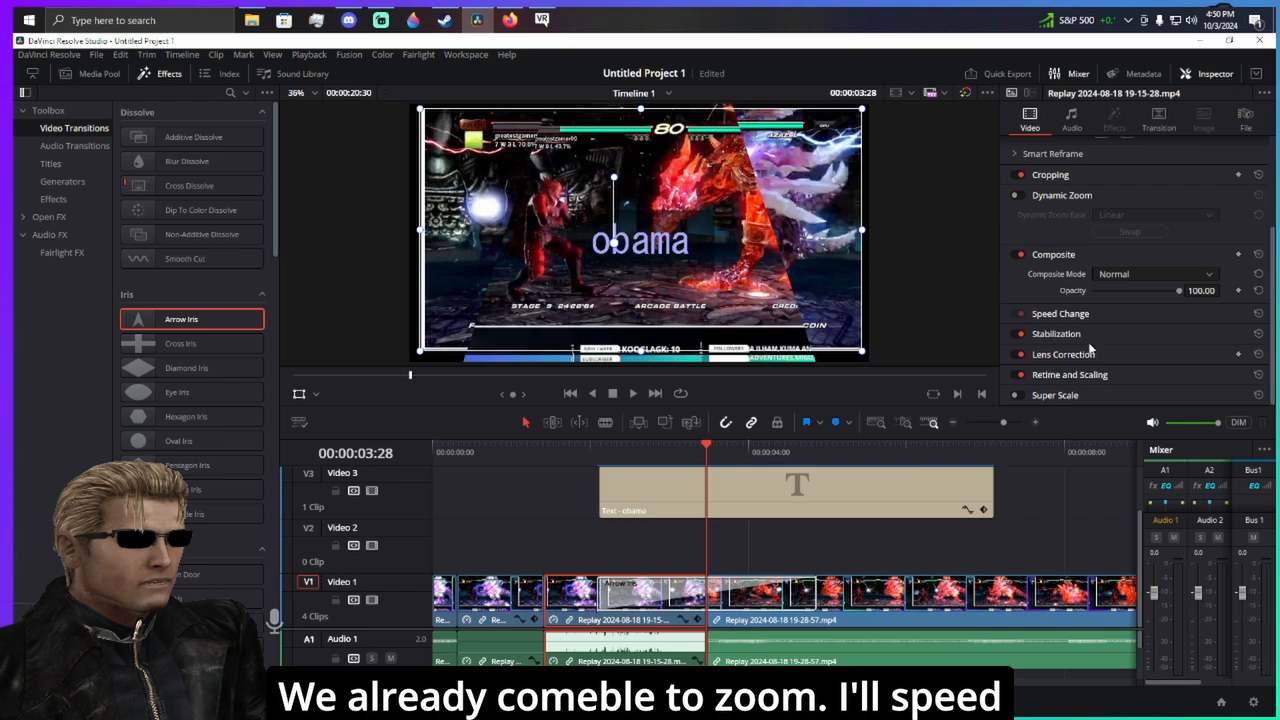
pyautogui.click(1041, 316)
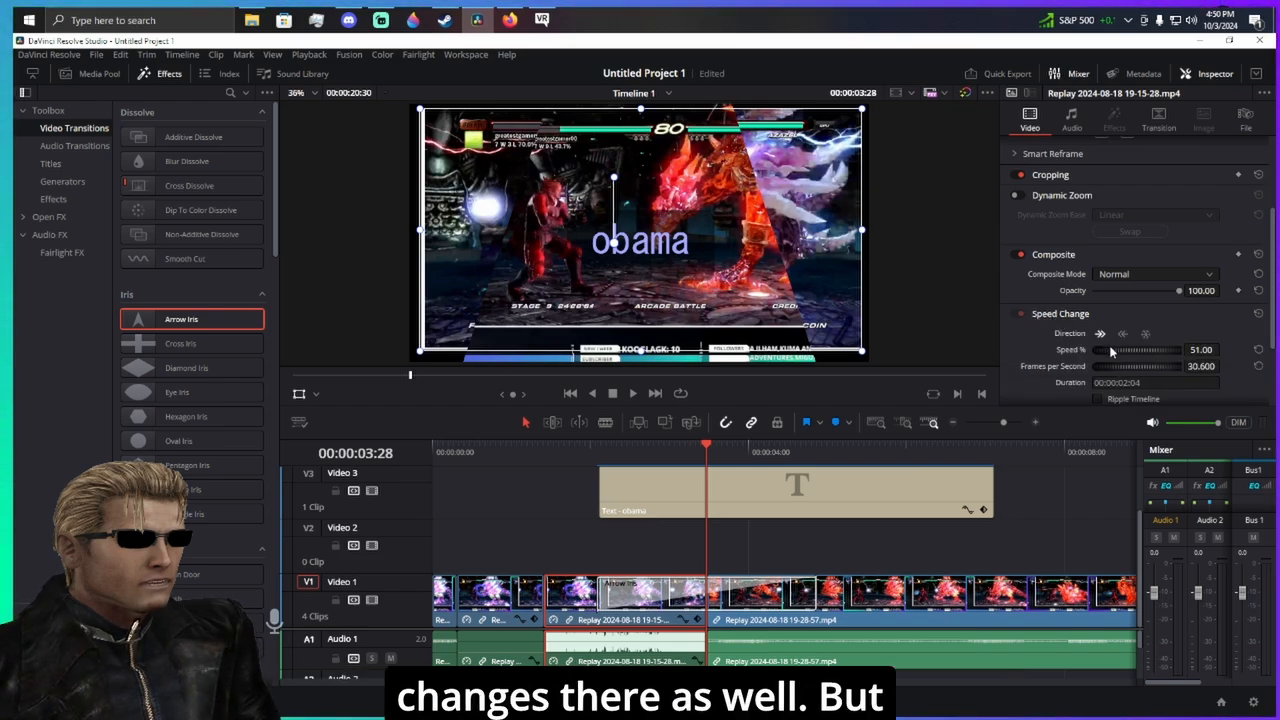
pyautogui.click(1058, 314)
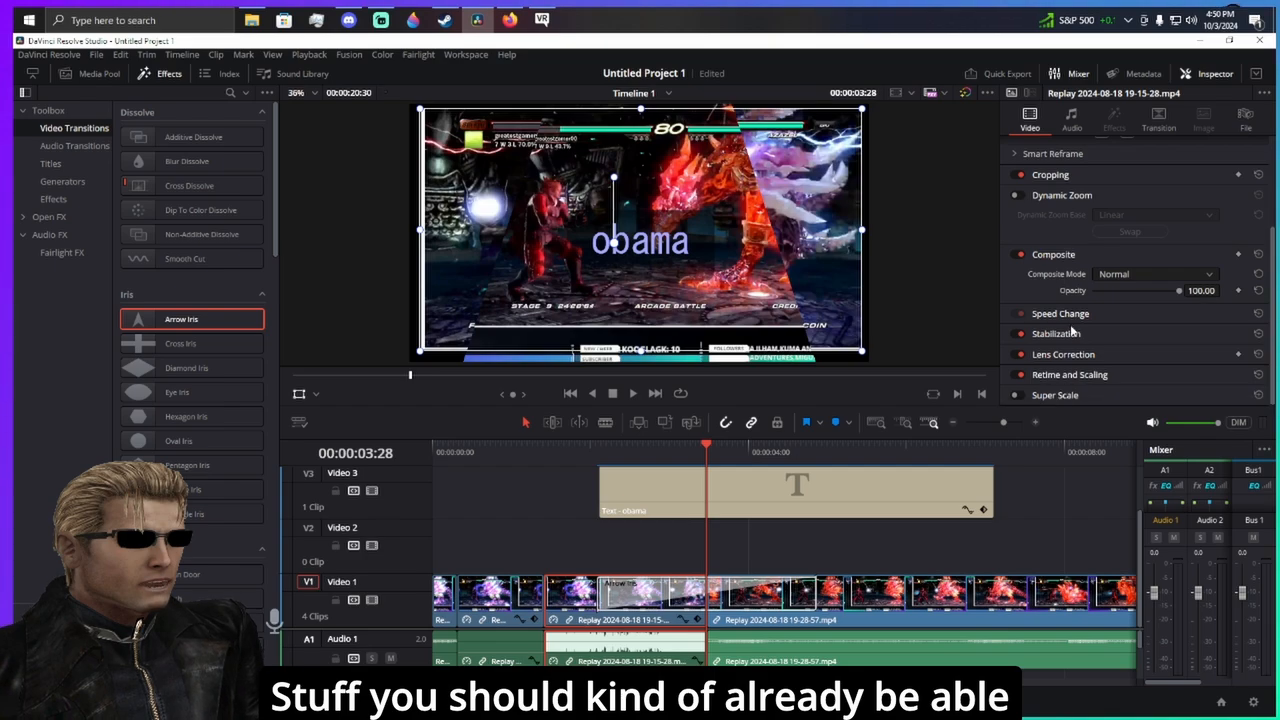
pyautogui.scroll(3, 1073, 331)
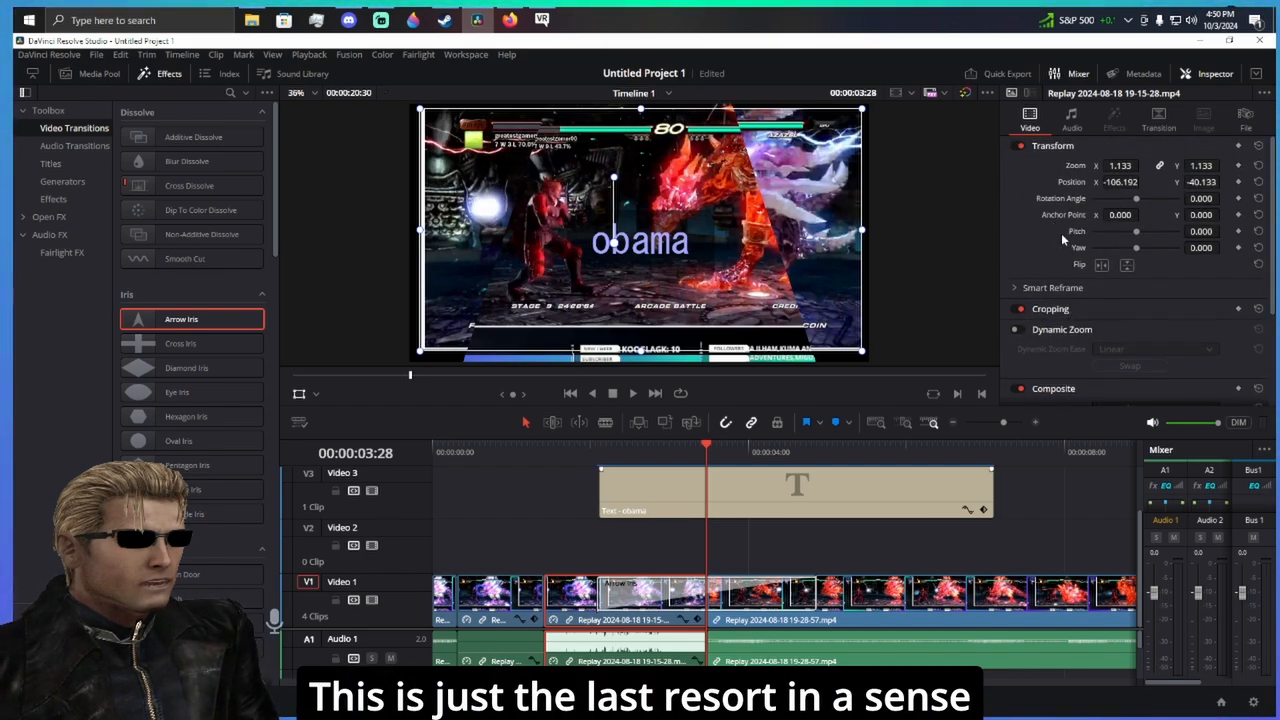
pyautogui.click(1072, 118)
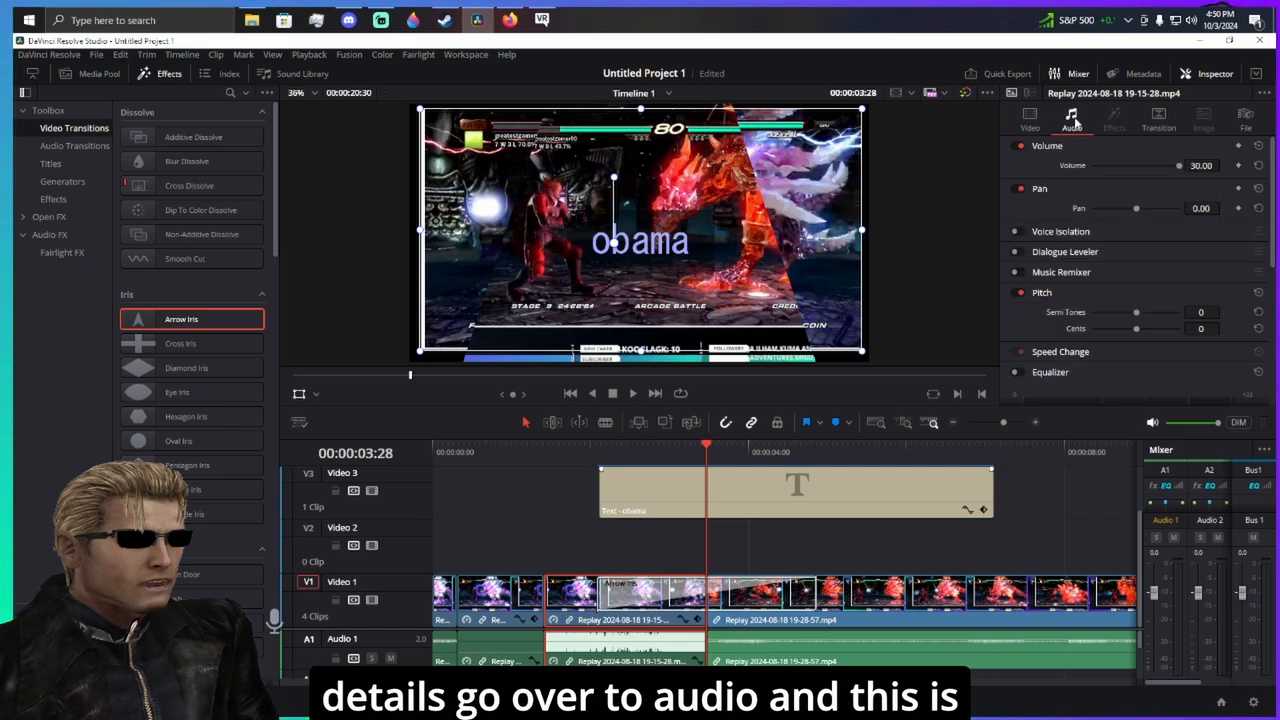
pyautogui.moveTo(1197, 165); pyautogui.dragTo(1165, 165)
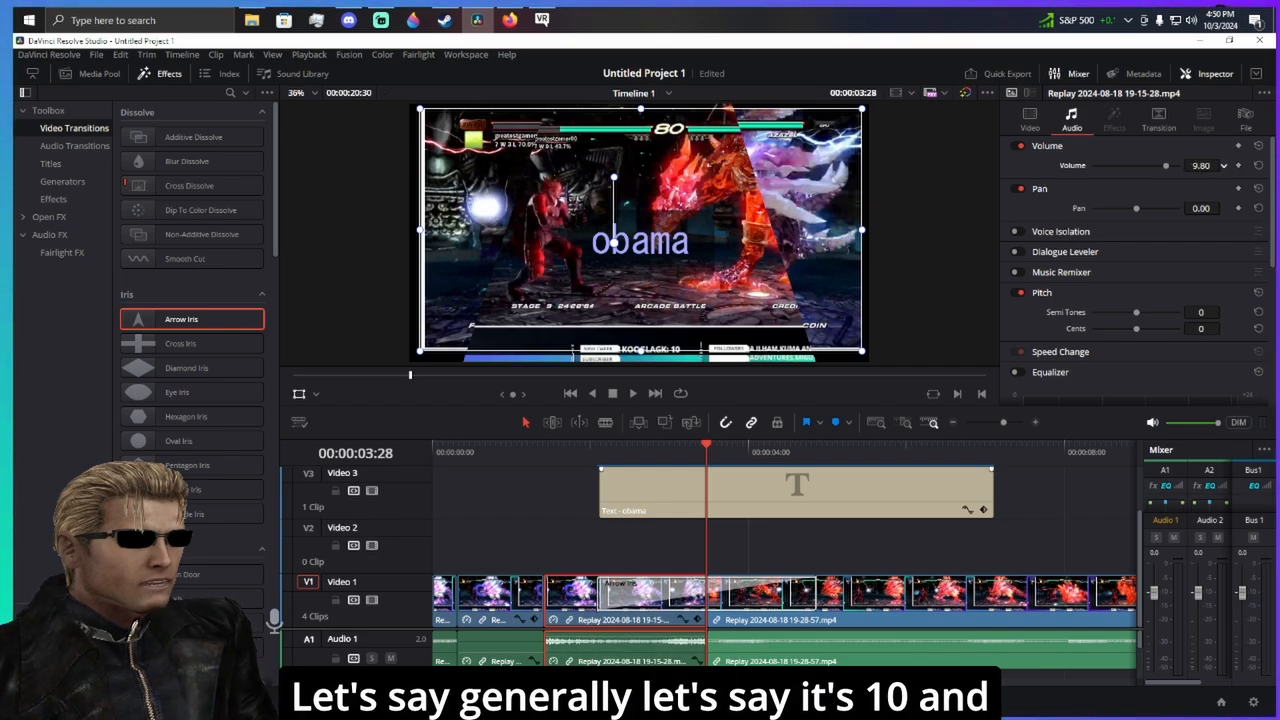
pyautogui.click(843, 621)
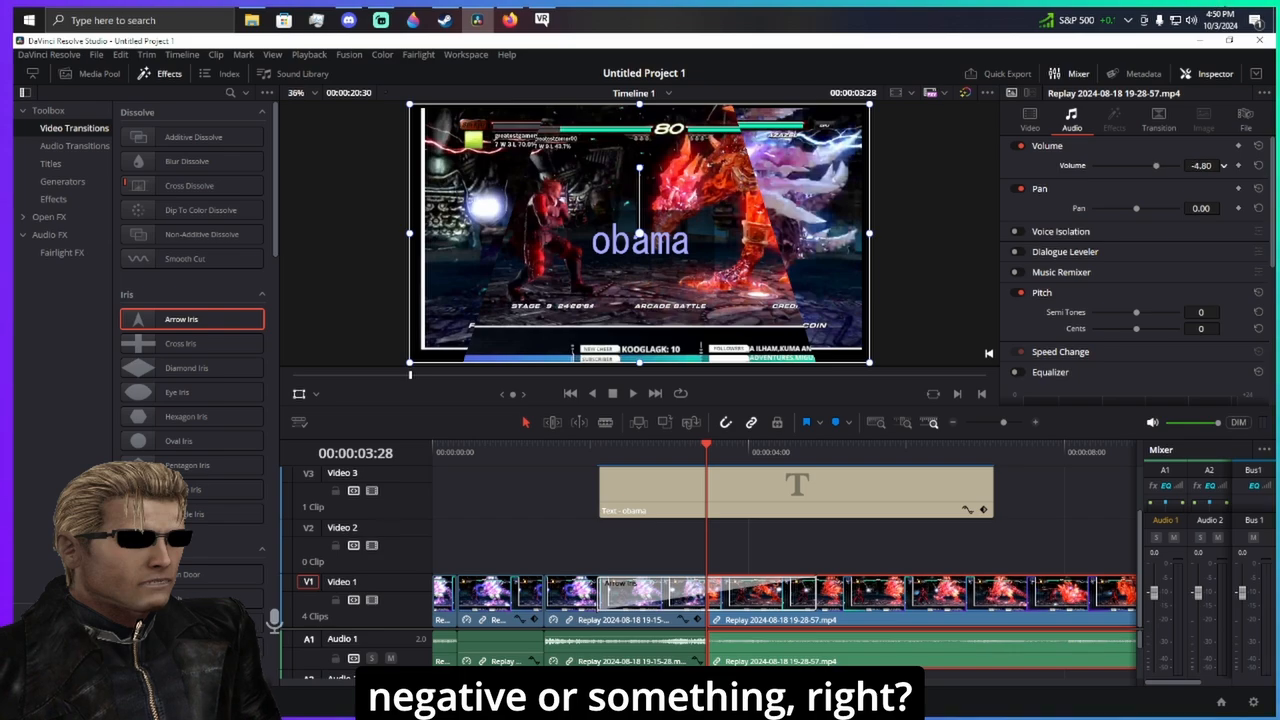
pyautogui.moveTo(1222, 165); pyautogui.dragTo(1203, 165)
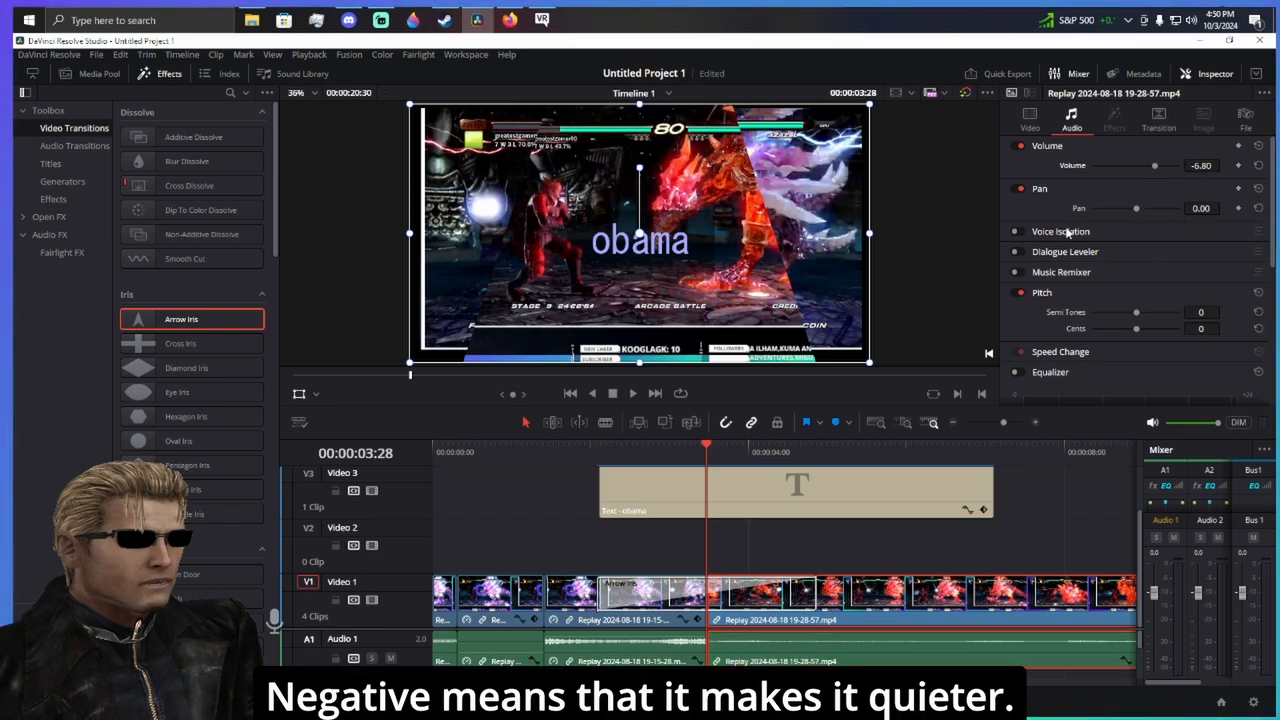
pyautogui.scroll(-5, 1090, 301)
pyautogui.scroll(-2, 1185, 312)
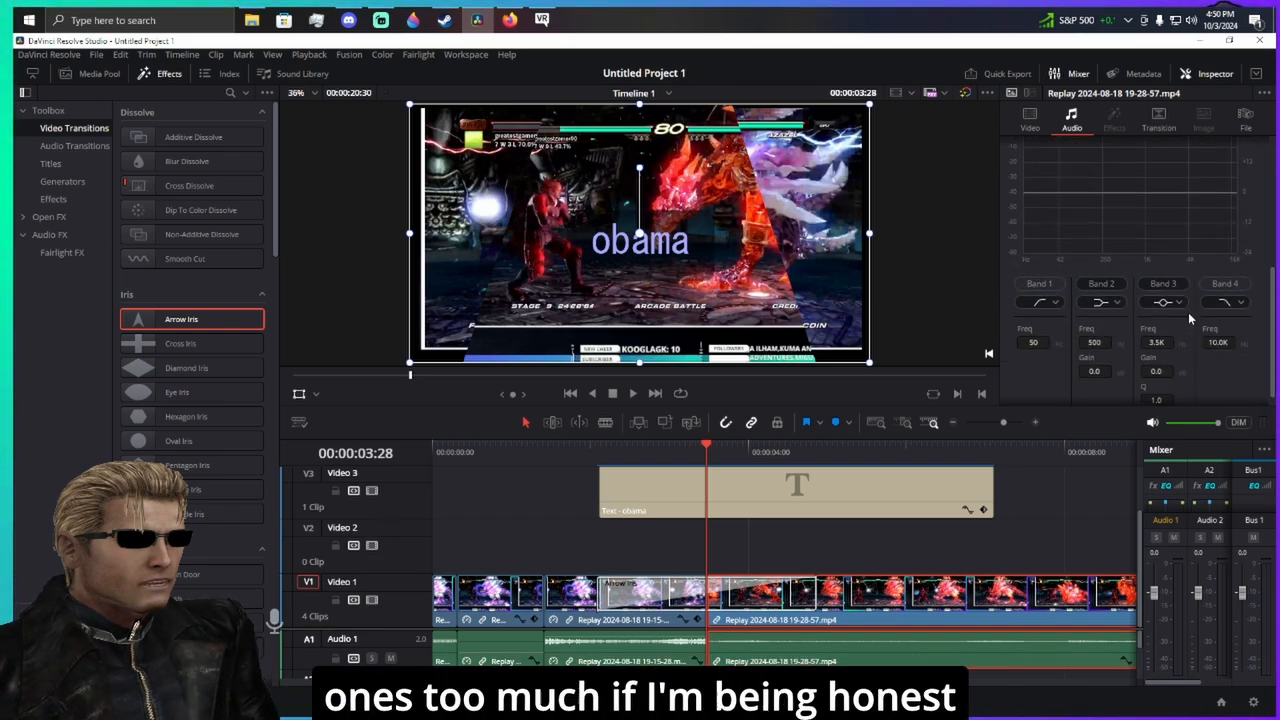
pyautogui.scroll(4, 1203, 355)
pyautogui.scroll(3, 1176, 282)
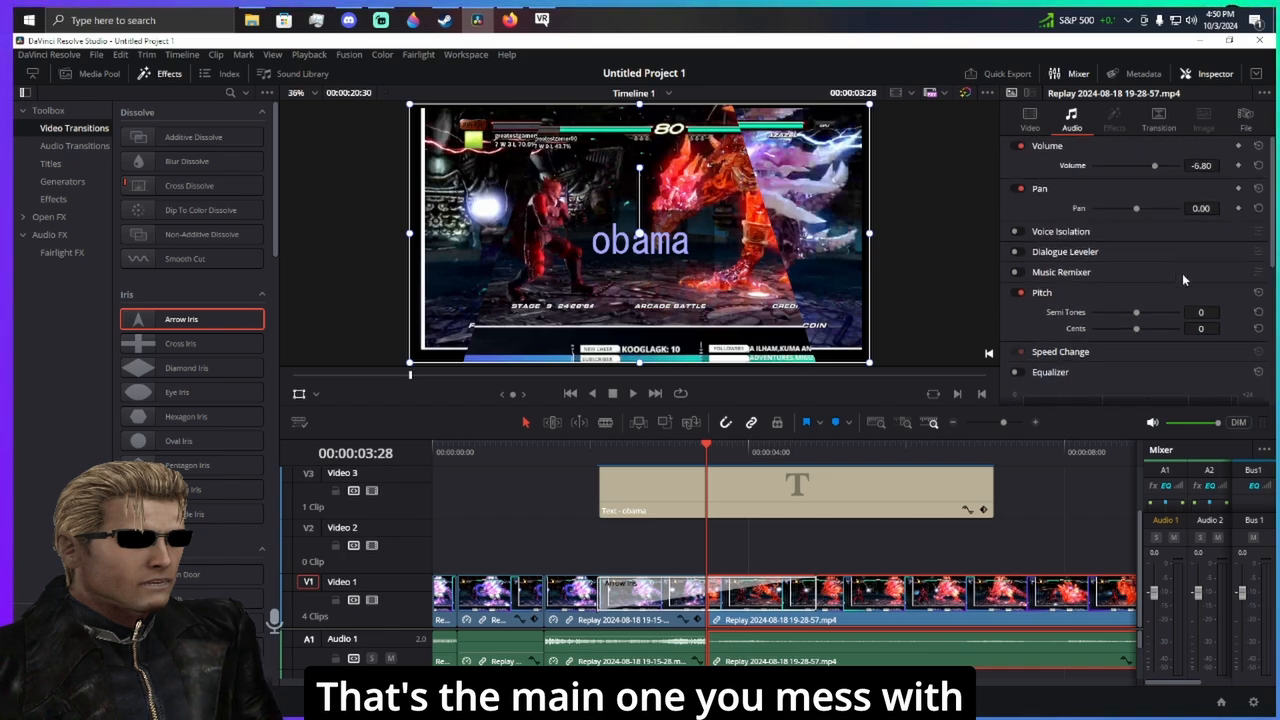
pyautogui.click(645, 443)
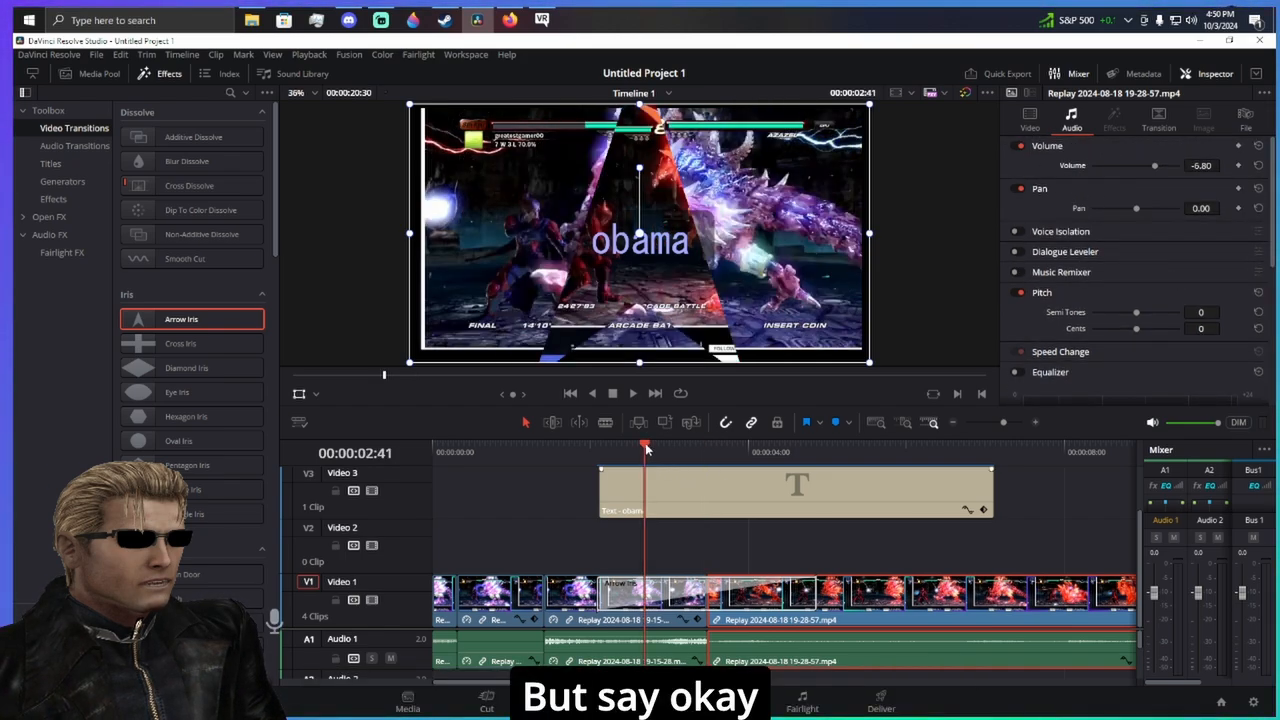
pyautogui.press('space')
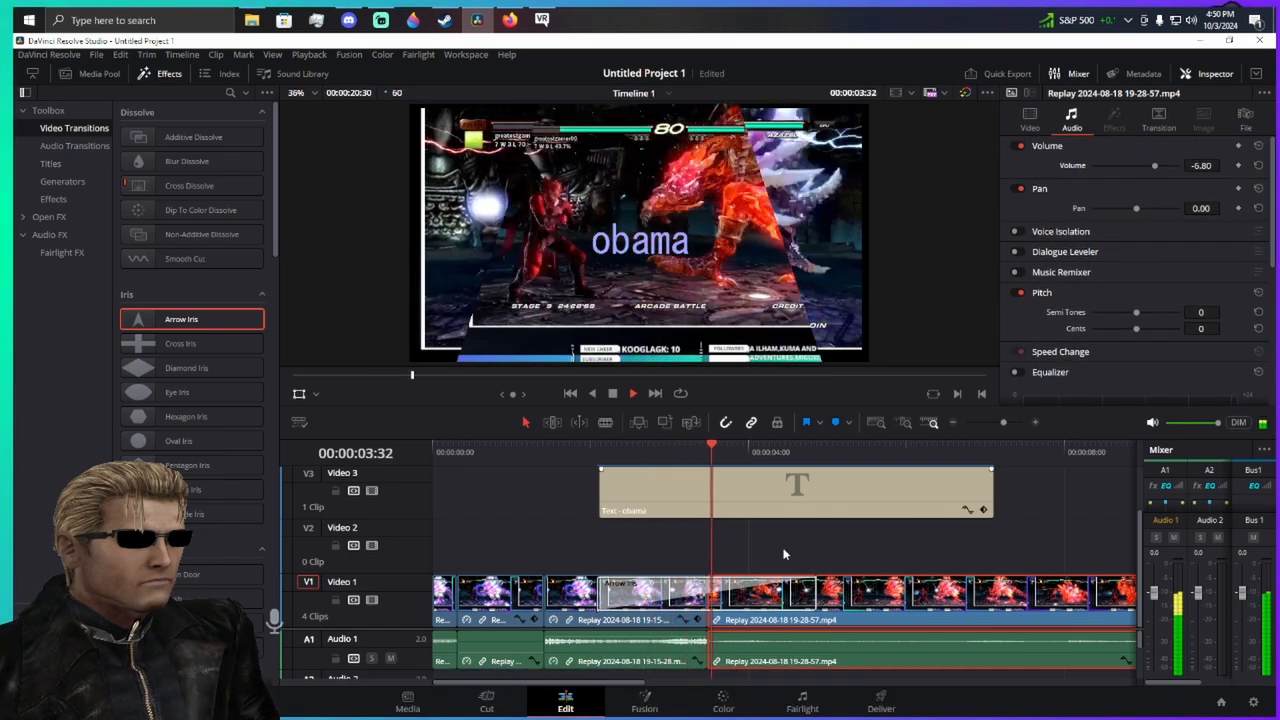
pyautogui.press('space')
pyautogui.click(475, 480)
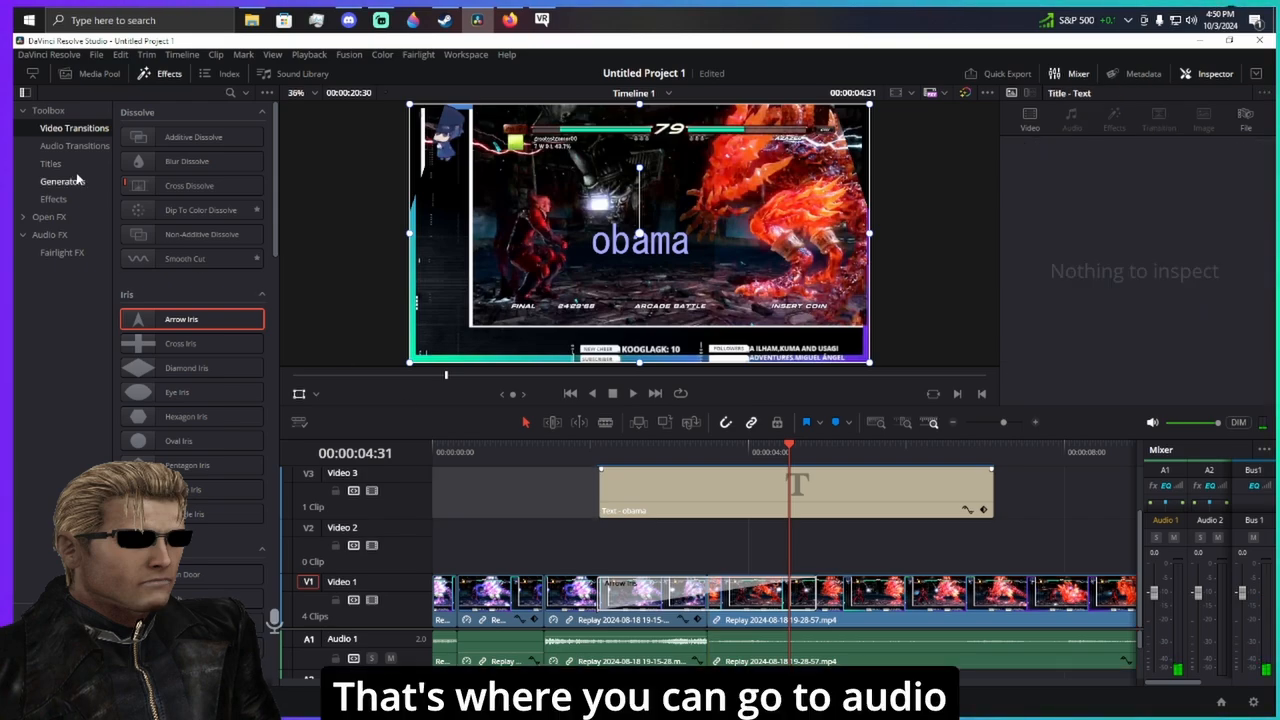
# - Apply the Cross Fade -3 dB audio transition to the Audio 1 cut between the two replay clips and play it from 00:00:02:41
pyautogui.click(66, 146)
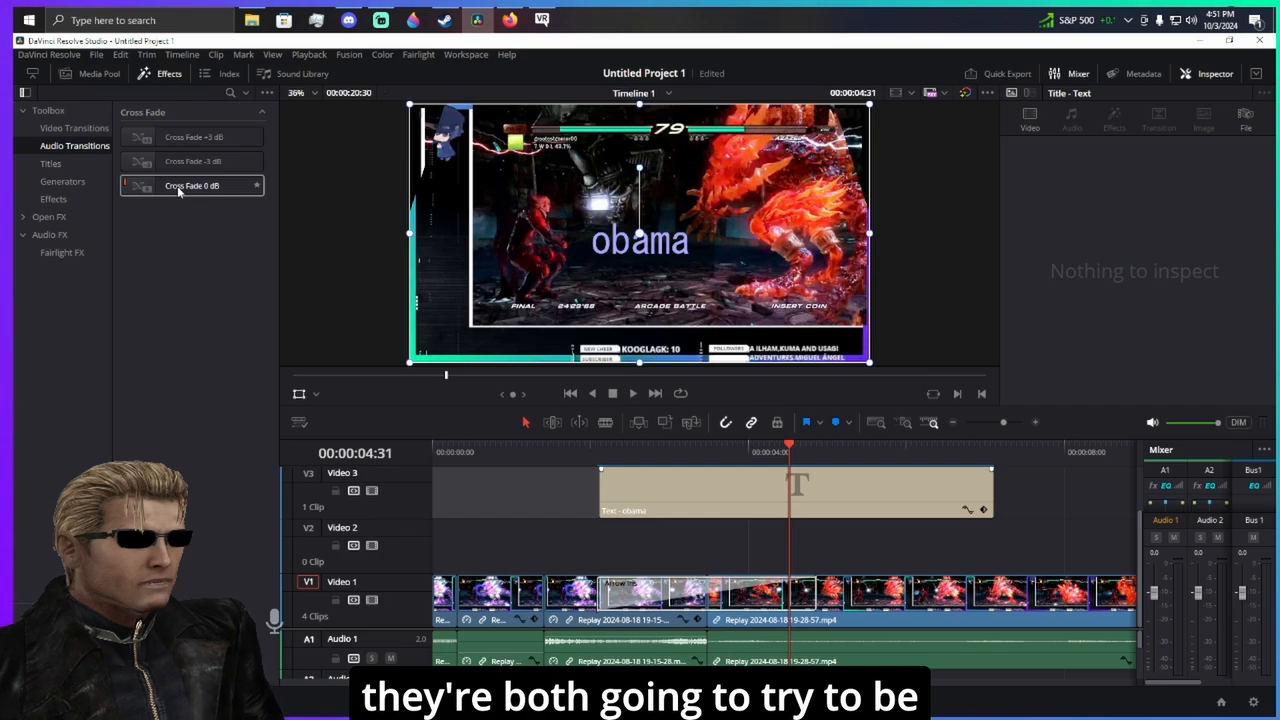
pyautogui.click(183, 161)
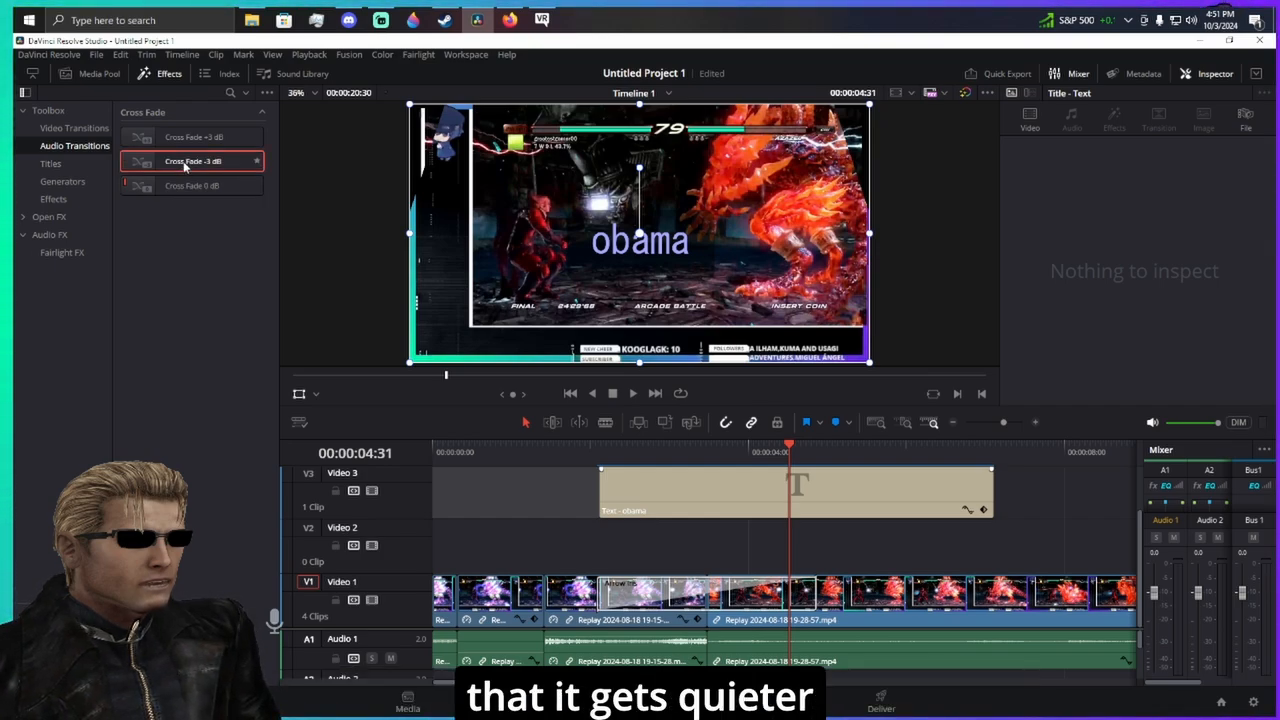
pyautogui.click(193, 137)
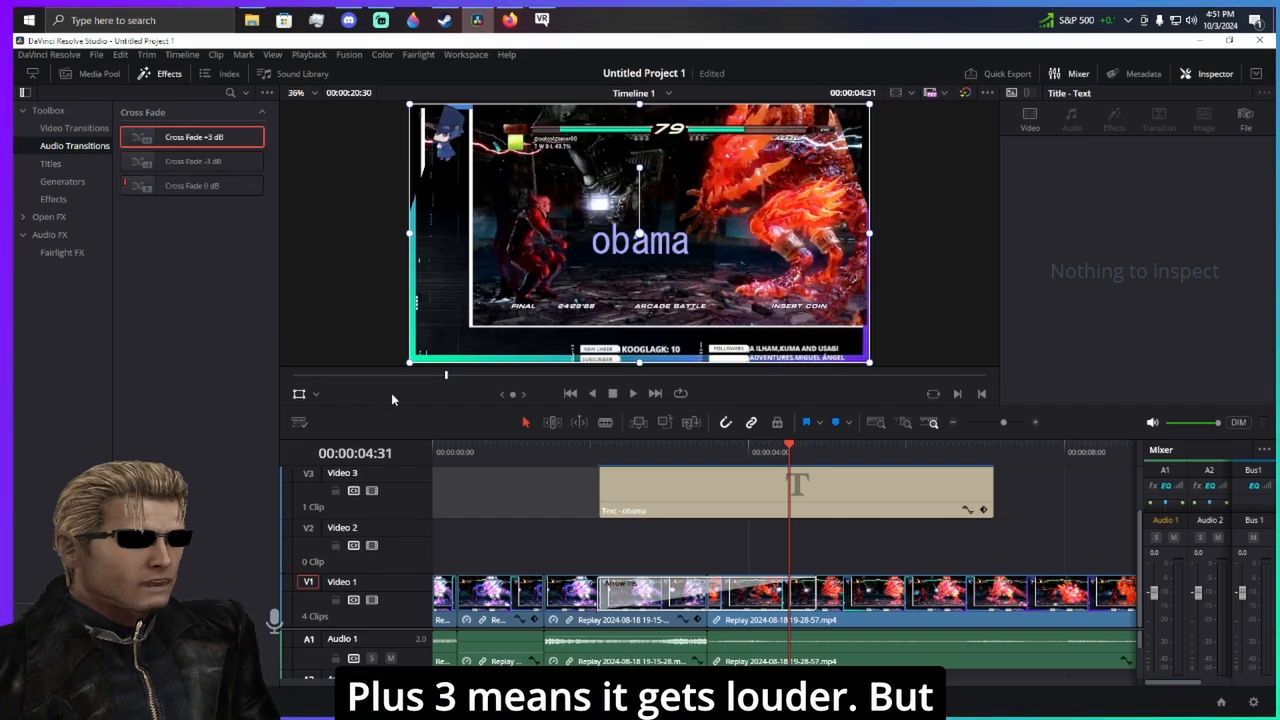
pyautogui.moveTo(198, 164); pyautogui.dragTo(709, 624)
pyautogui.moveTo(677, 561); pyautogui.dragTo(681, 622)
pyautogui.click(645, 448)
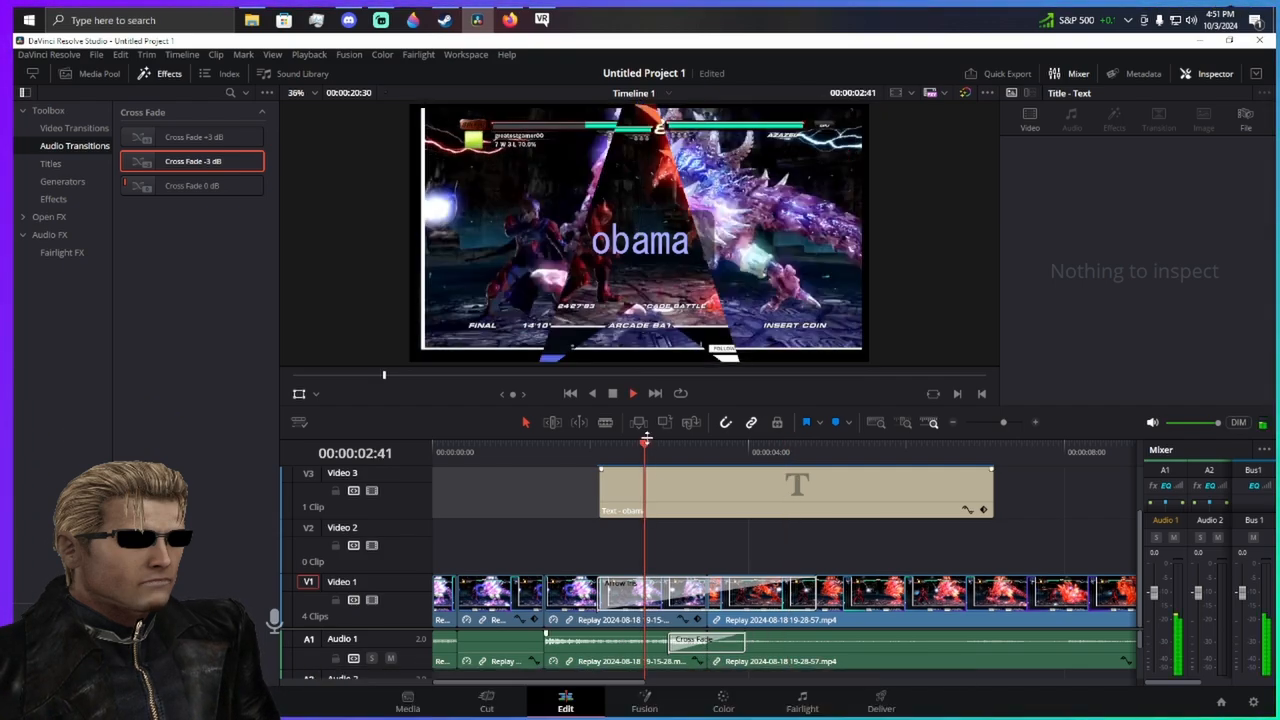
pyautogui.press('space')
# - Resize the Arrow Iris and the Audio 1 cross fade together to 2.7 seconds, and extend the cross fade alone to 2.8 seconds
pyautogui.moveTo(672, 643); pyautogui.dragTo(584, 638)
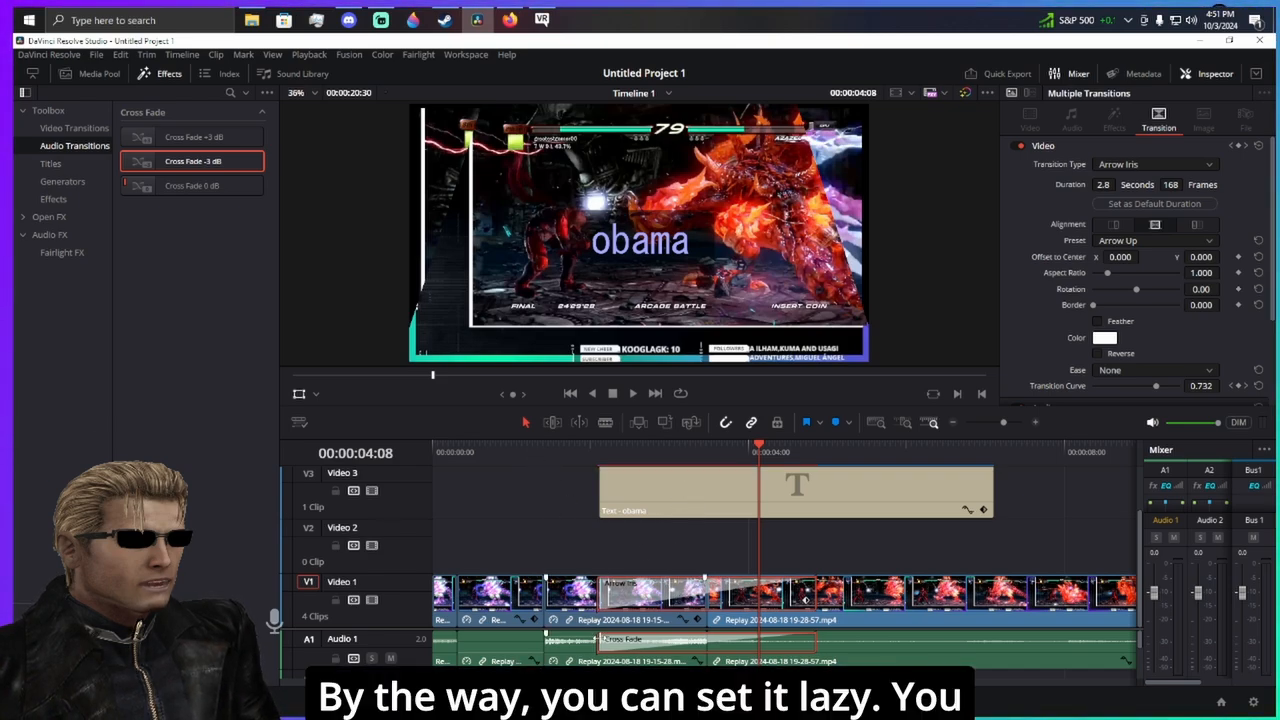
pyautogui.moveTo(598, 638)
pyautogui.mouseDown()
pyautogui.moveTo(621, 638)
pyautogui.moveTo(601, 638)
pyautogui.mouseUp()
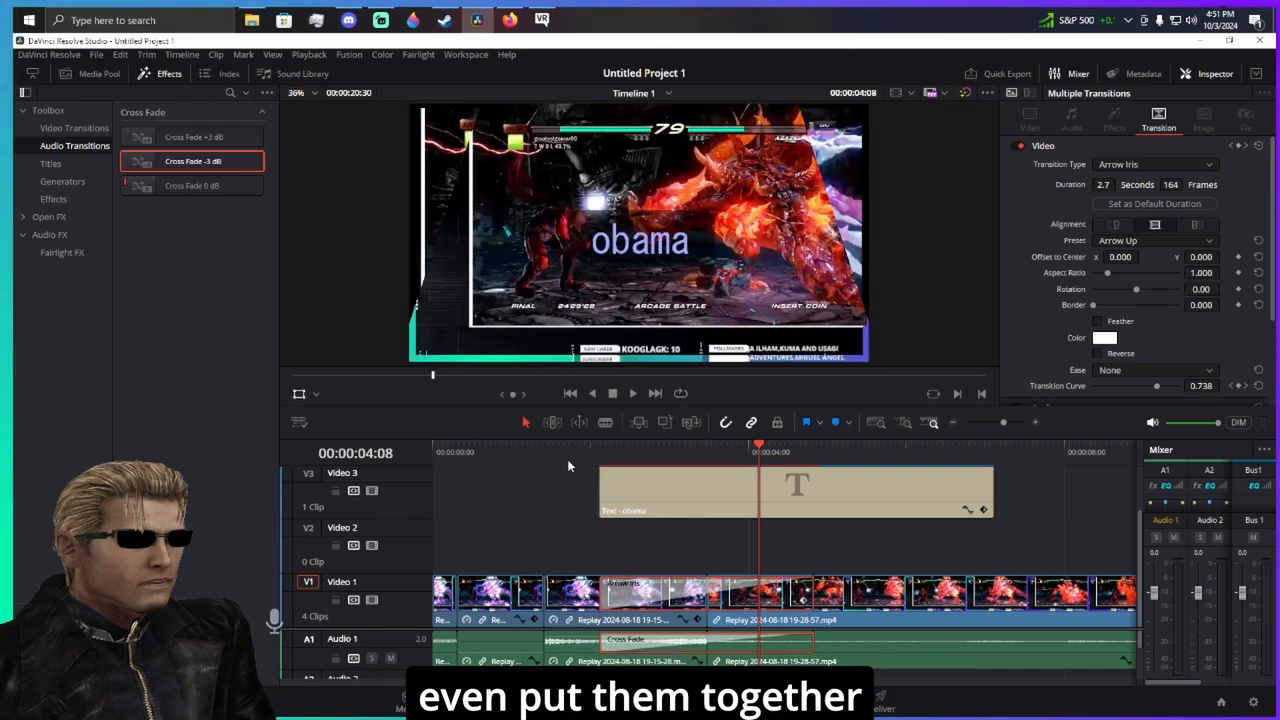
pyautogui.click(568, 458)
pyautogui.click(780, 535)
pyautogui.press('space')
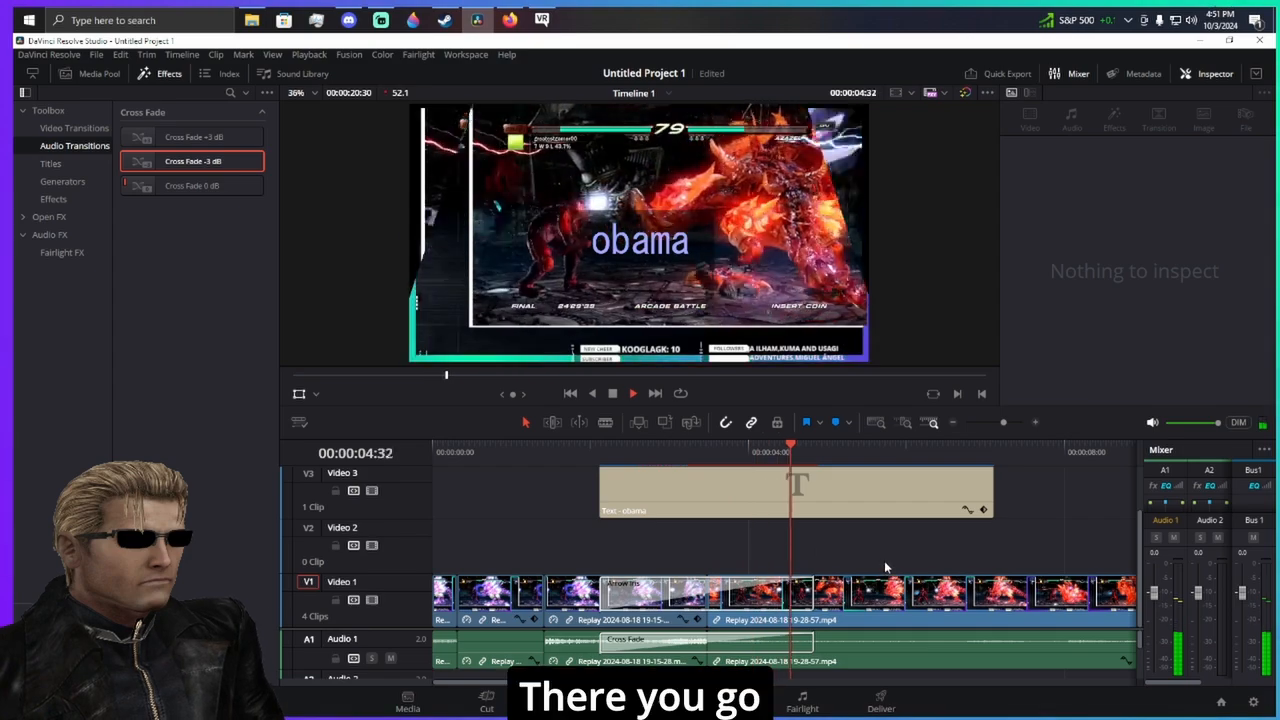
pyautogui.press('space')
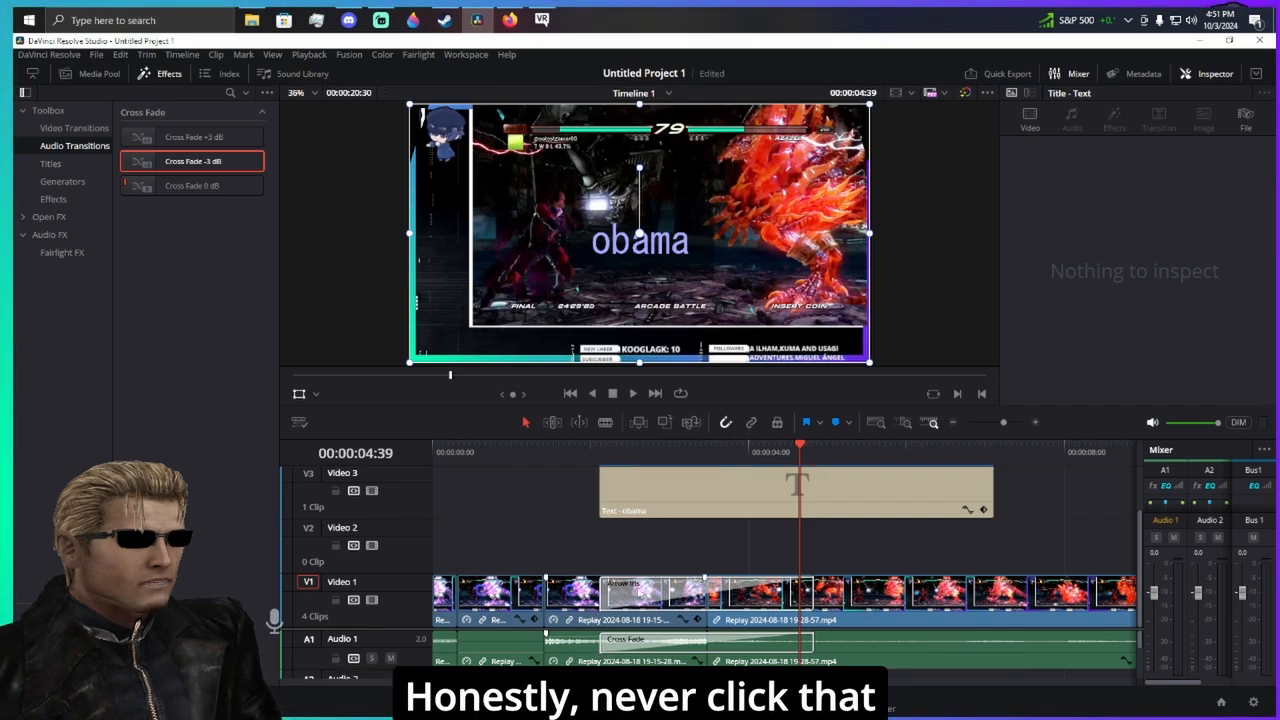
pyautogui.moveTo(600, 643); pyautogui.dragTo(541, 640)
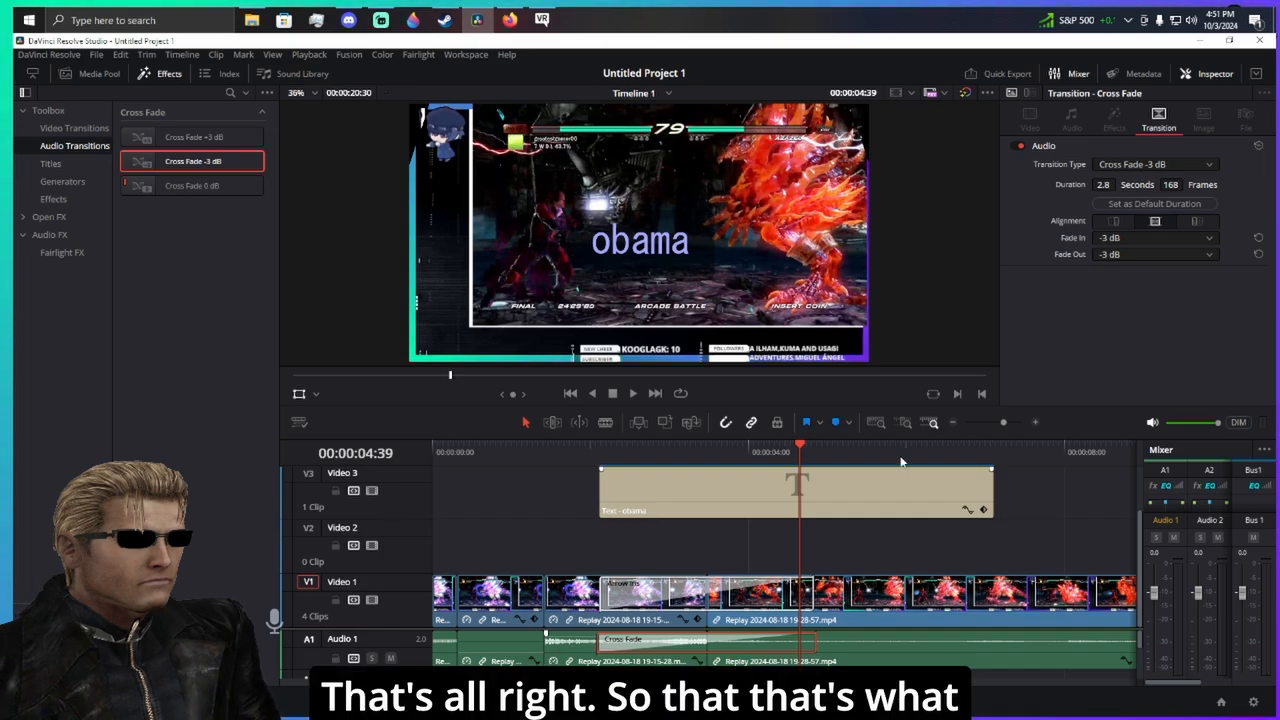
pyautogui.click(80, 128)
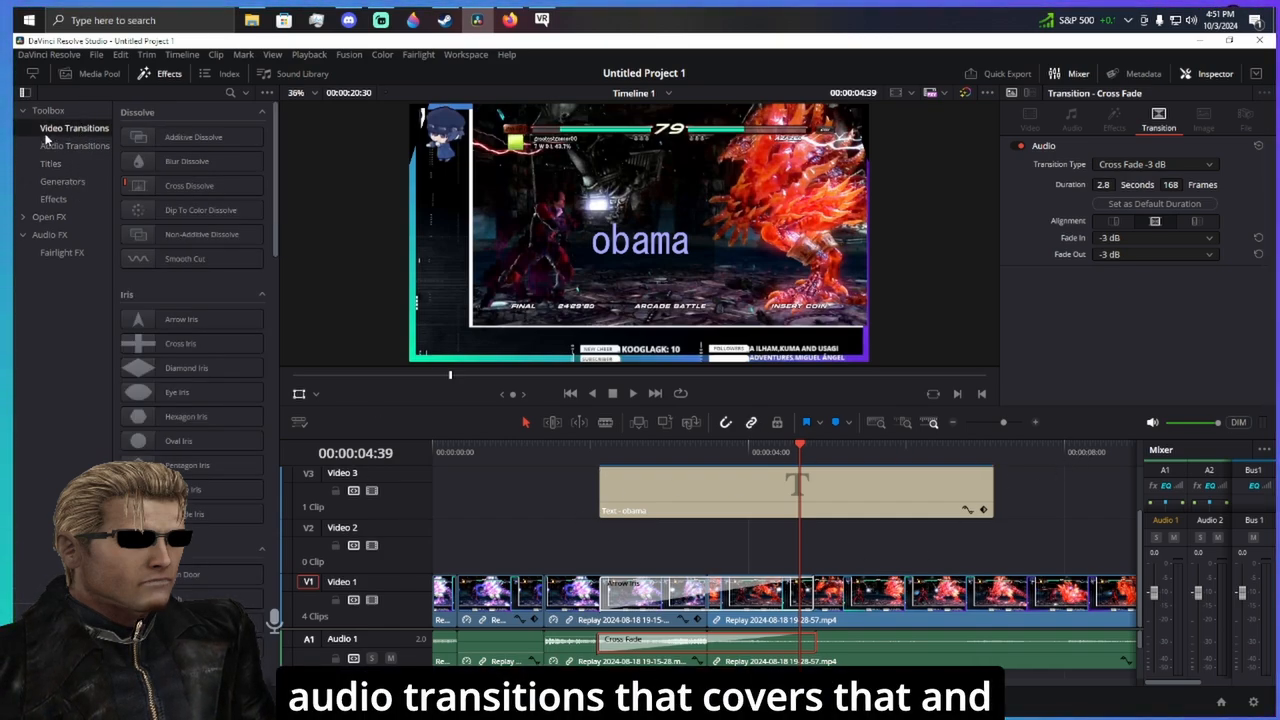
pyautogui.click(56, 201)
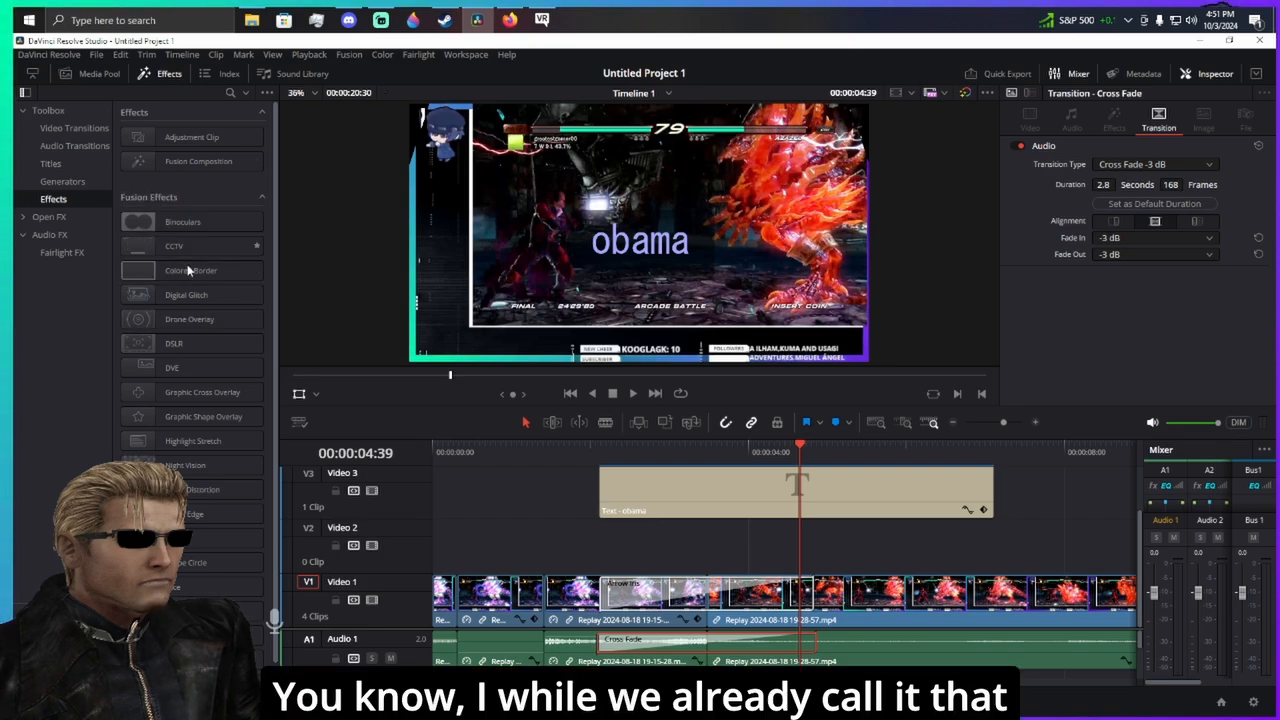
pyautogui.click(22, 110)
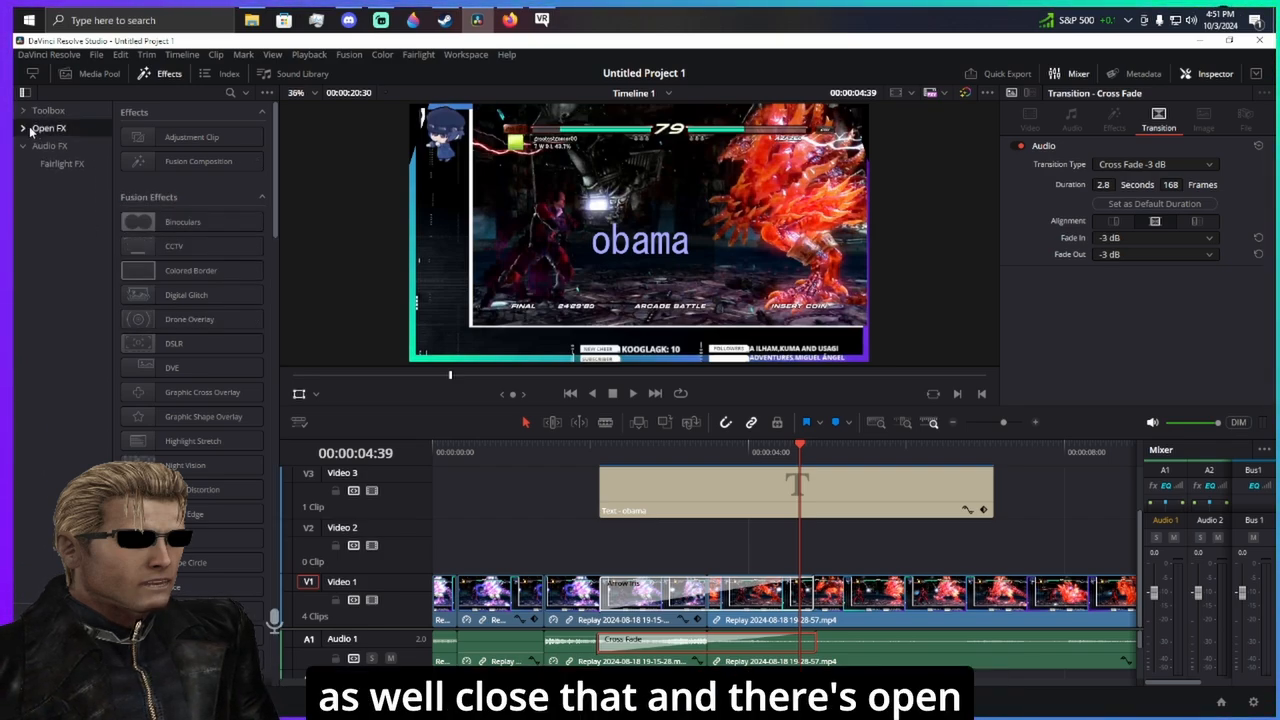
pyautogui.click(33, 129)
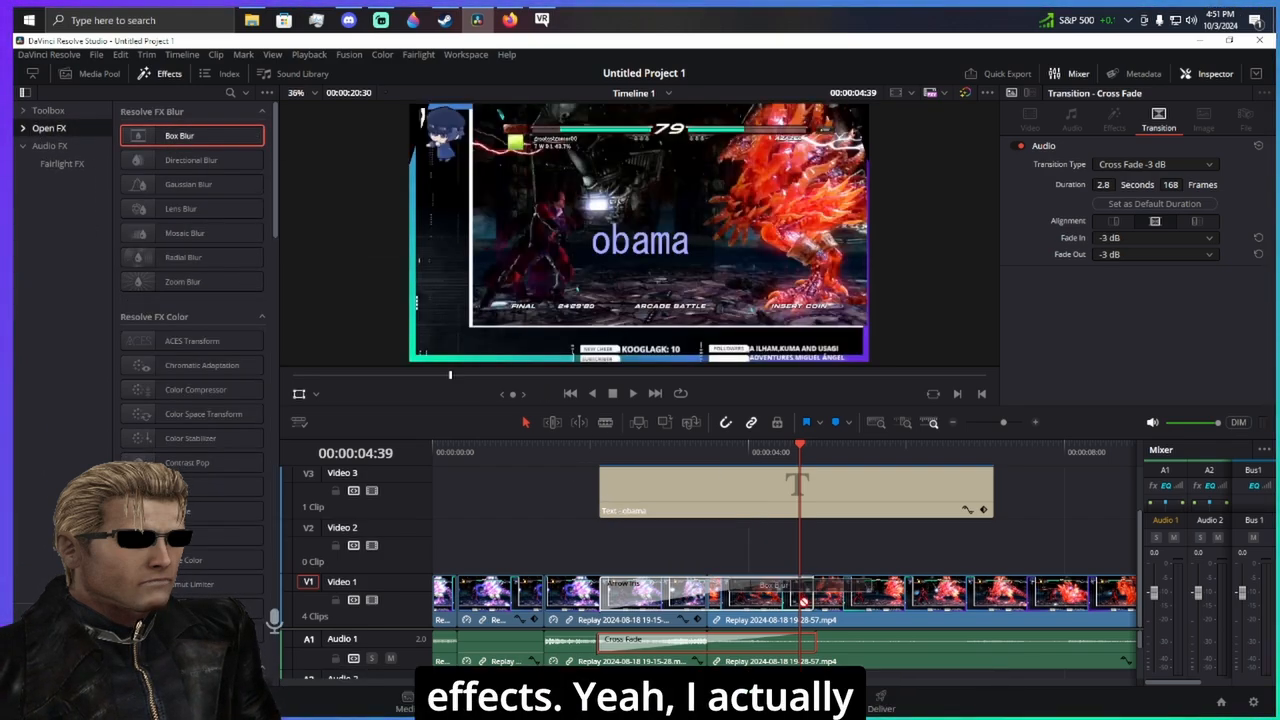
pyautogui.moveTo(172, 137); pyautogui.dragTo(865, 609)
pyautogui.press('space')
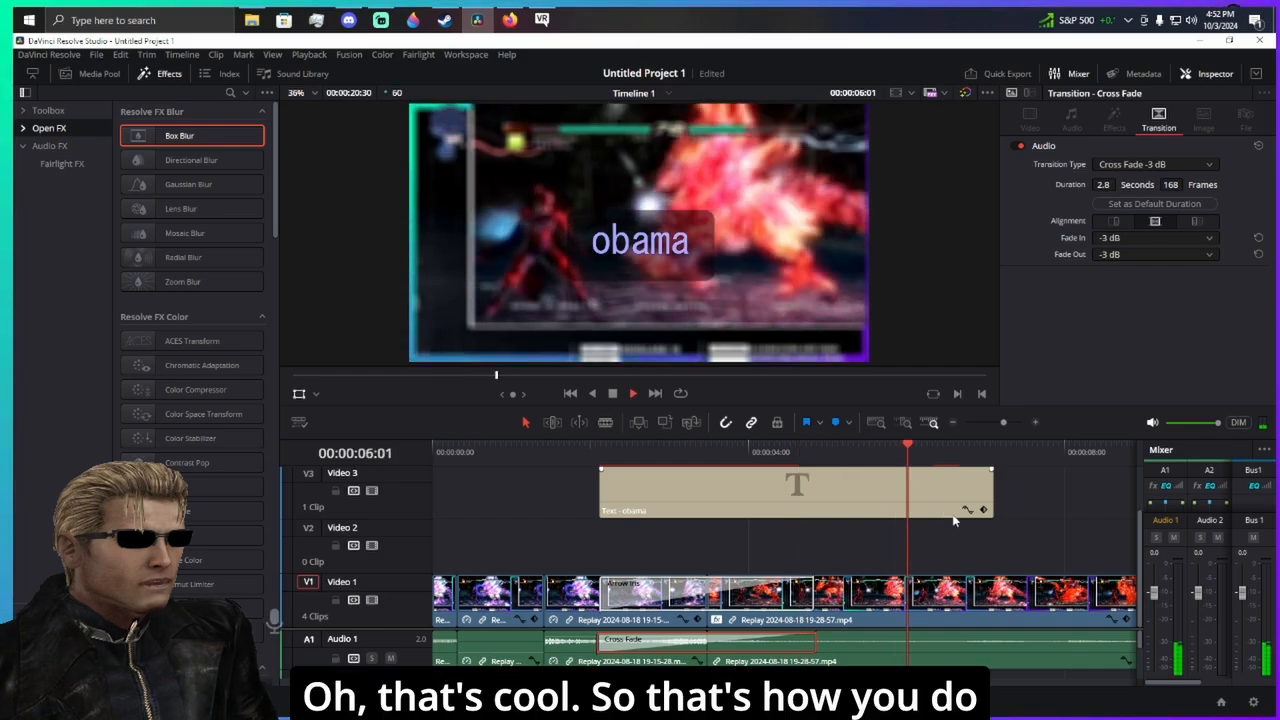
pyautogui.moveTo(1014, 566); pyautogui.dragTo(778, 599)
pyautogui.moveTo(611, 562); pyautogui.dragTo(795, 550)
# - Browse the Resolve FX filters available under Open FX
pyautogui.click(37, 131)
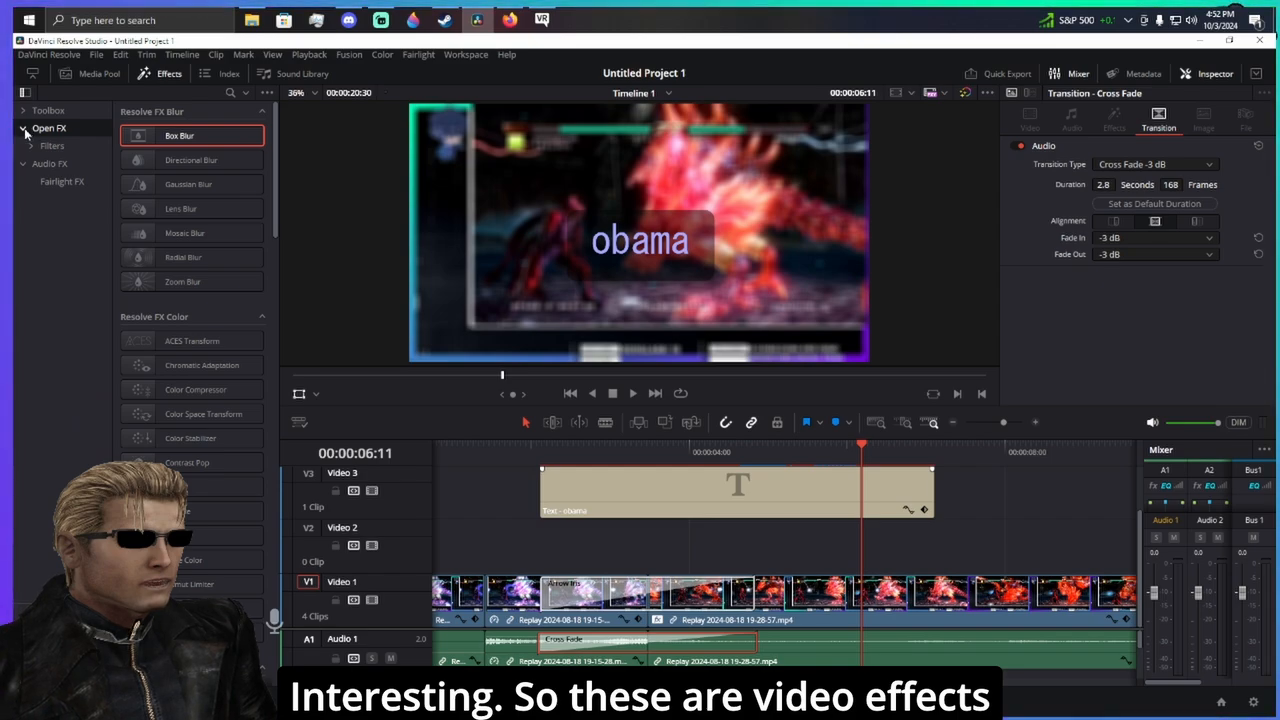
pyautogui.click(48, 148)
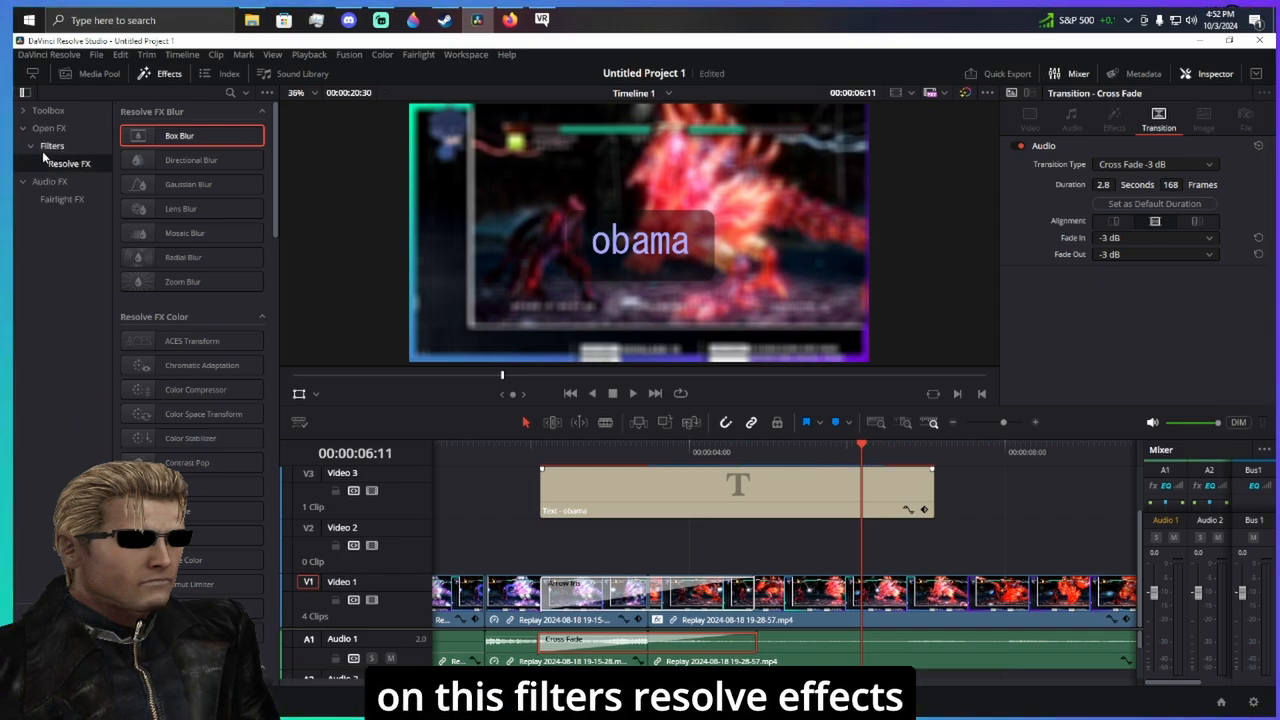
pyautogui.scroll(-5, 162, 280)
pyautogui.scroll(5, 209, 422)
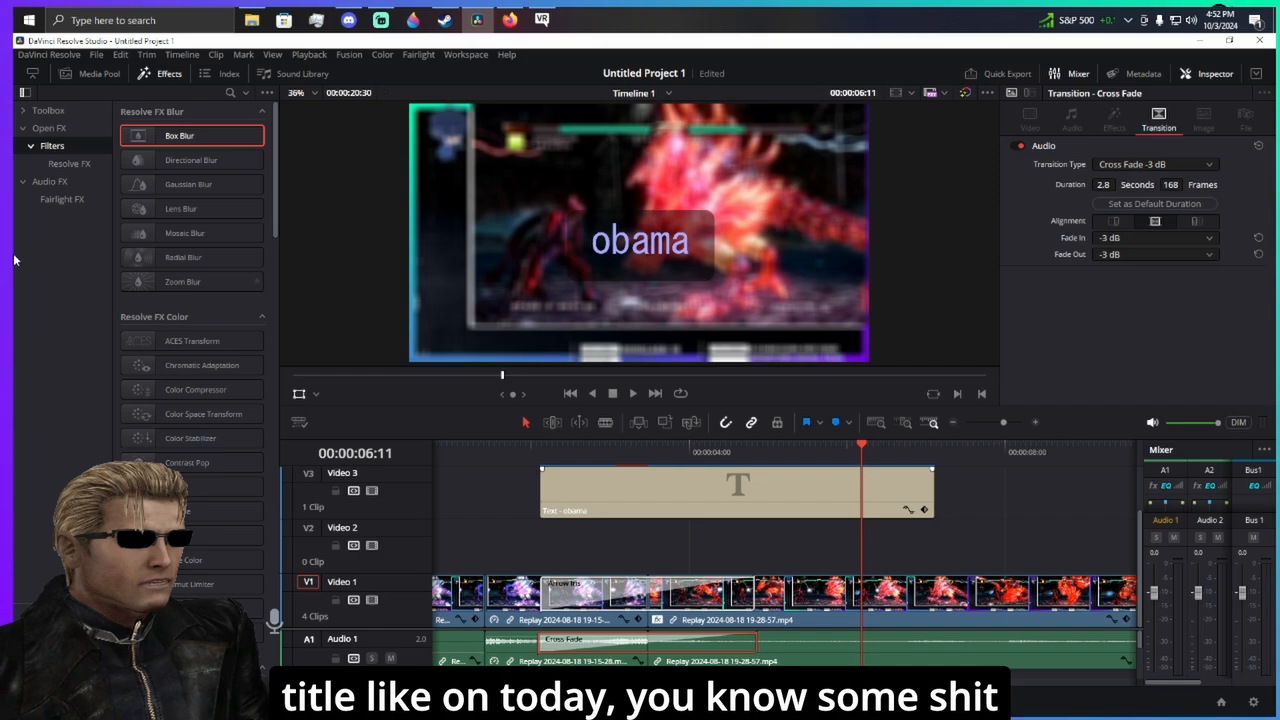
pyautogui.click(69, 184)
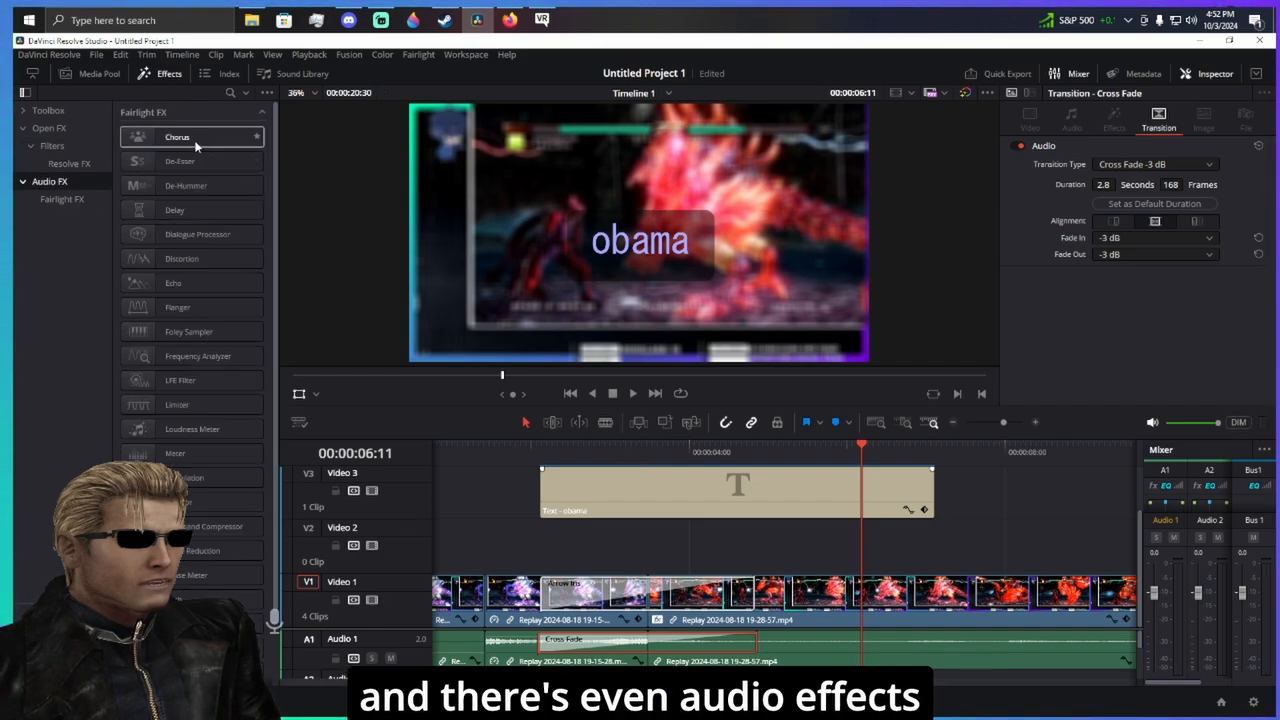
pyautogui.moveTo(452, 398); pyautogui.dragTo(722, 655)
pyautogui.press('space')
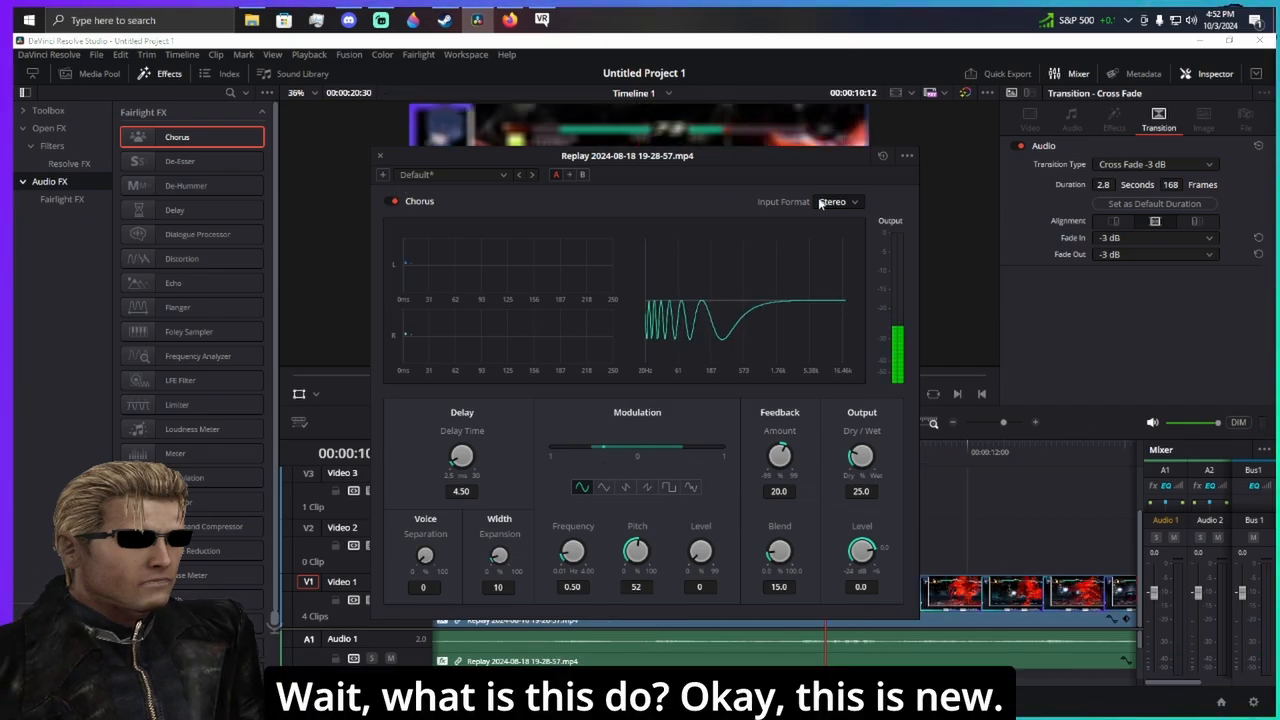
pyautogui.click(380, 155)
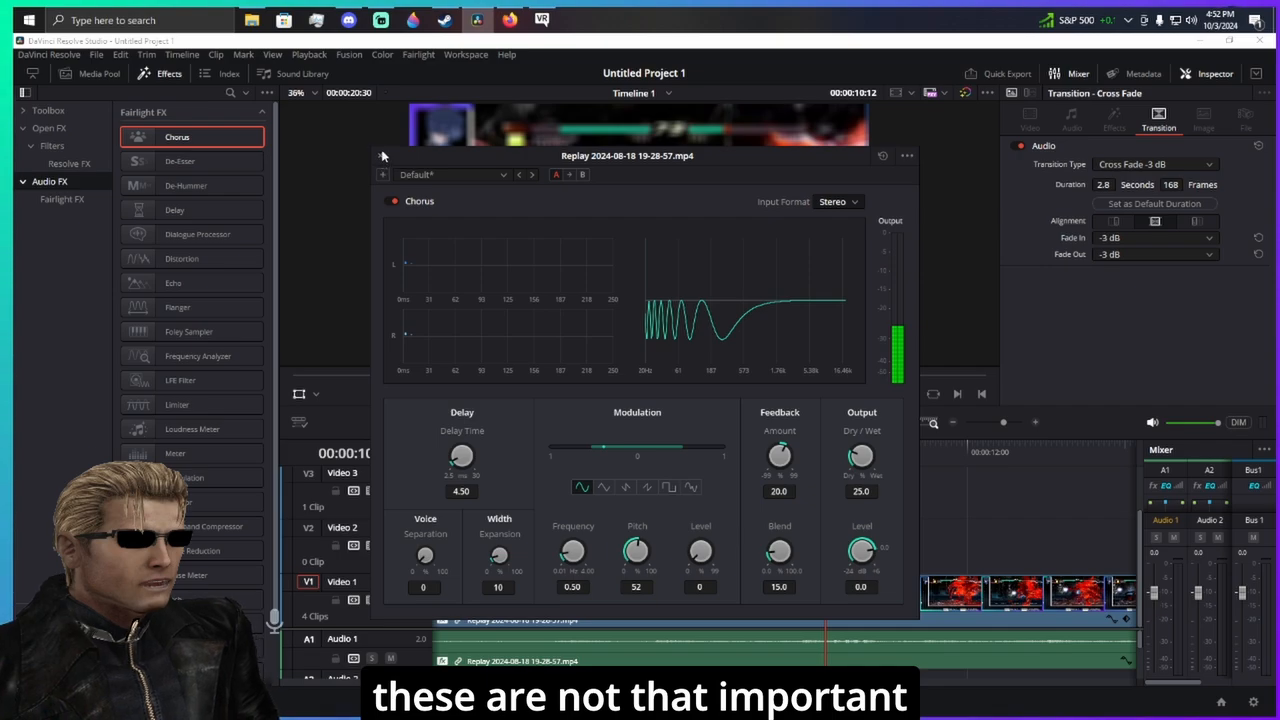
pyautogui.click(380, 155)
pyautogui.scroll(-2, 215, 588)
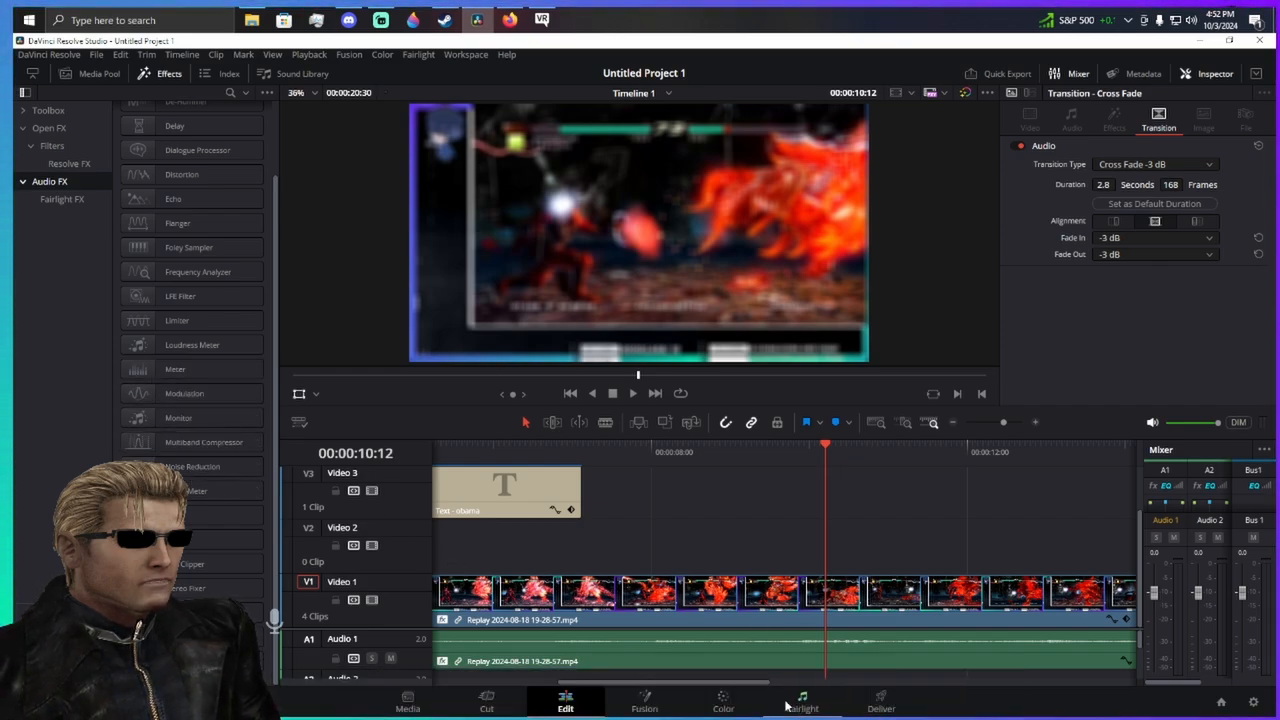
# - Select all Audio 1 clips on the Fairlight page and open their audio level normalization in Sample Peak Program mode
pyautogui.click(802, 701)
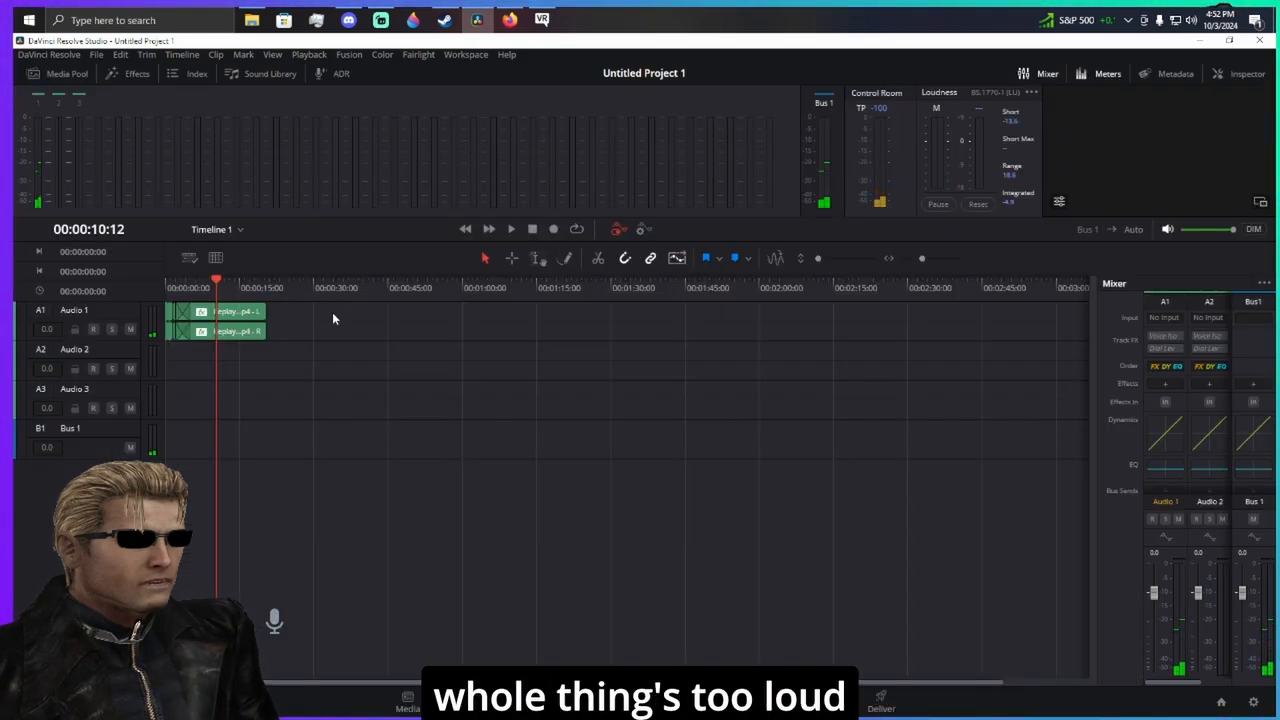
pyautogui.moveTo(170, 342); pyautogui.dragTo(144, 349)
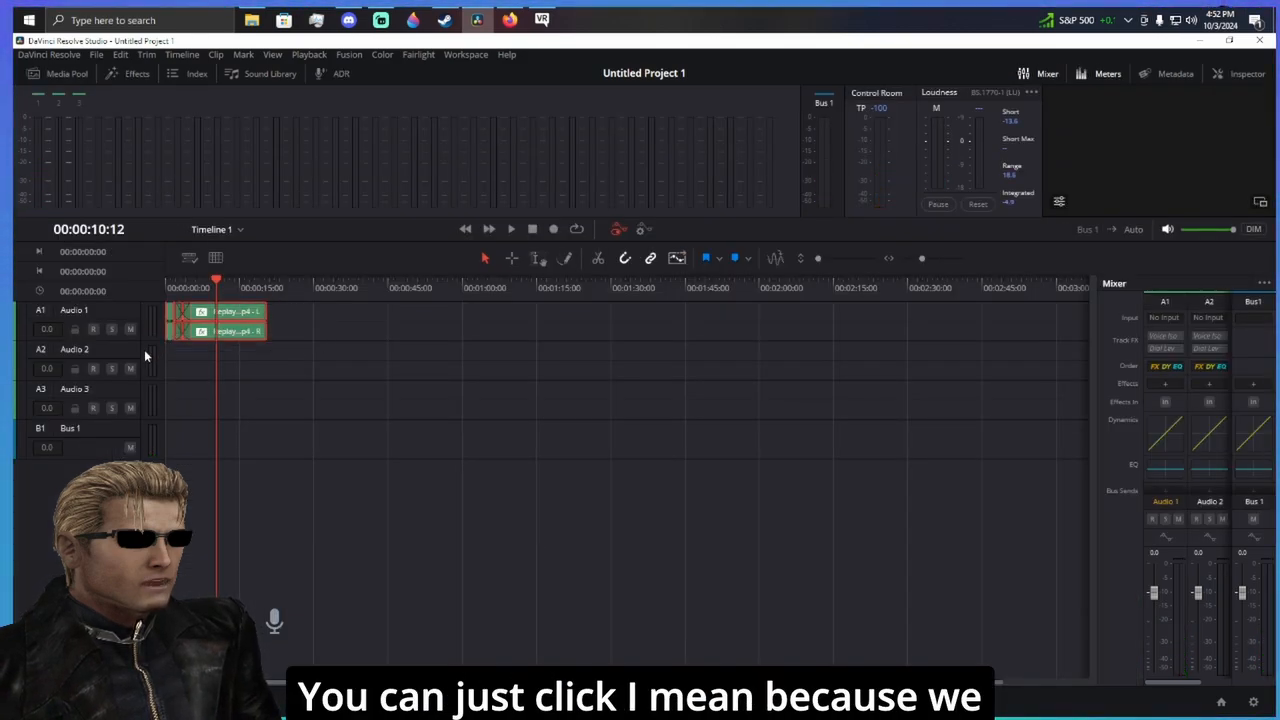
pyautogui.rightClick(252, 320)
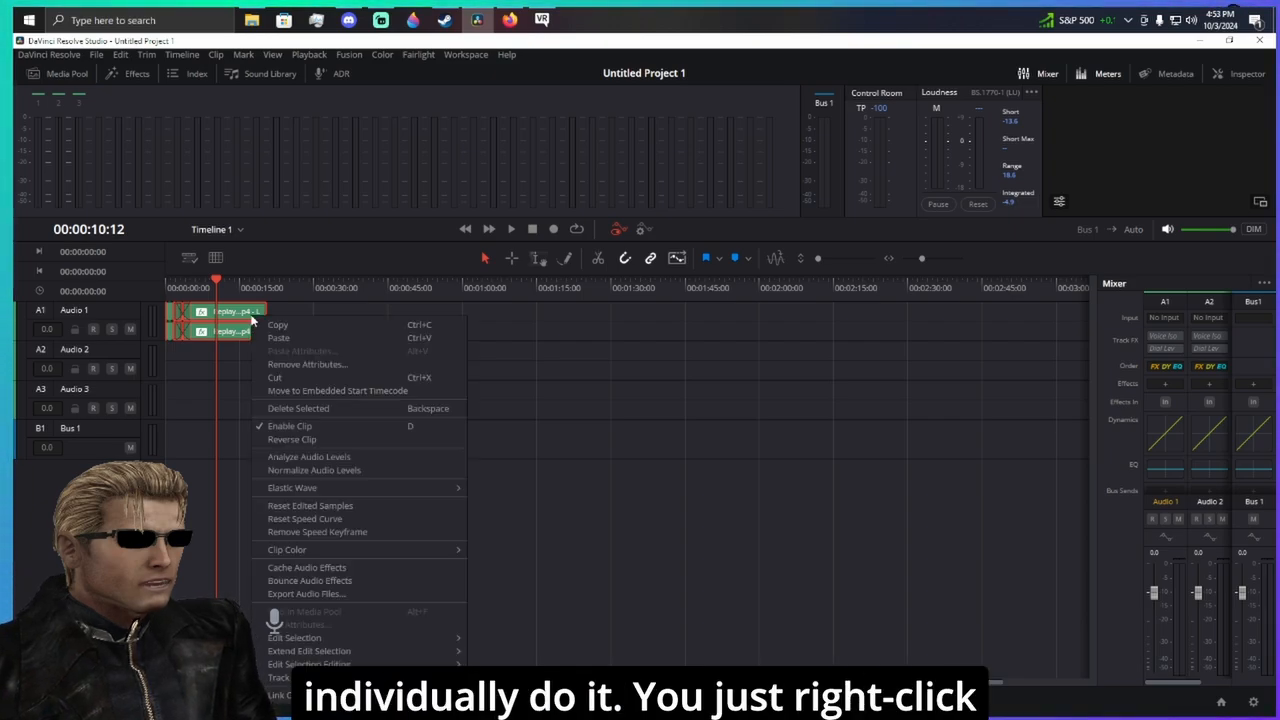
pyautogui.click(322, 472)
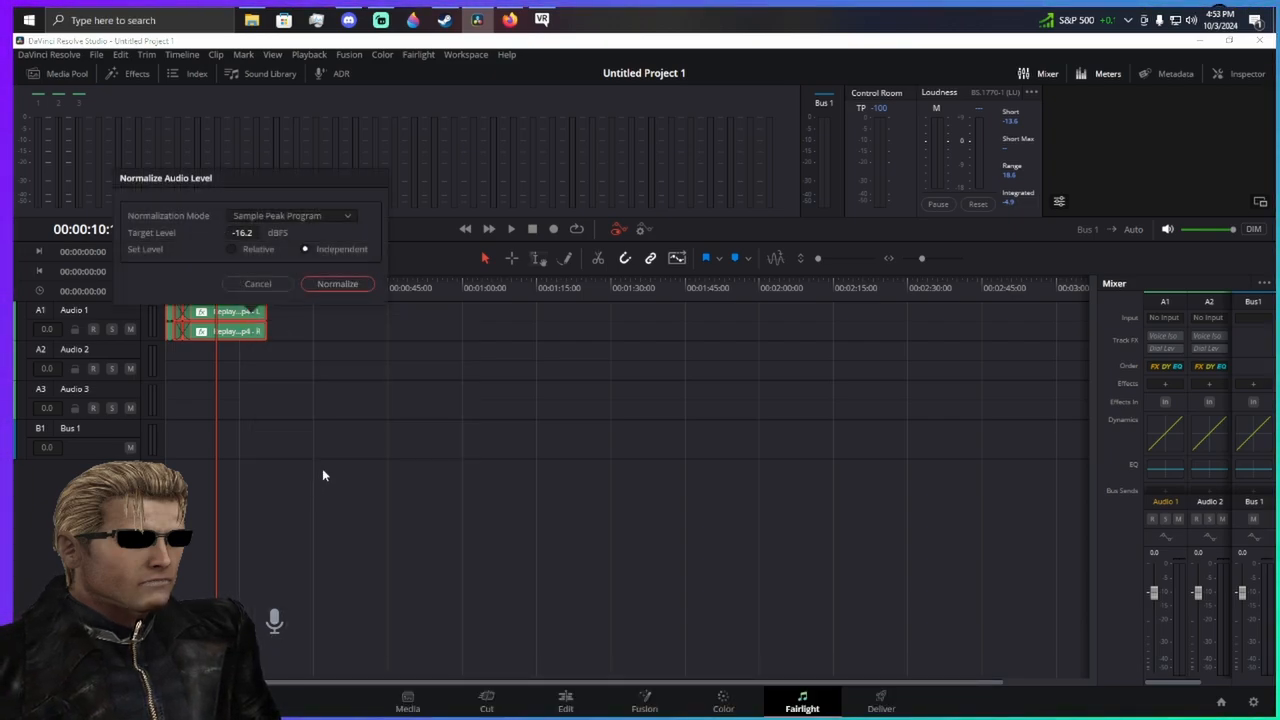
pyautogui.click(284, 217)
pyautogui.click(289, 231)
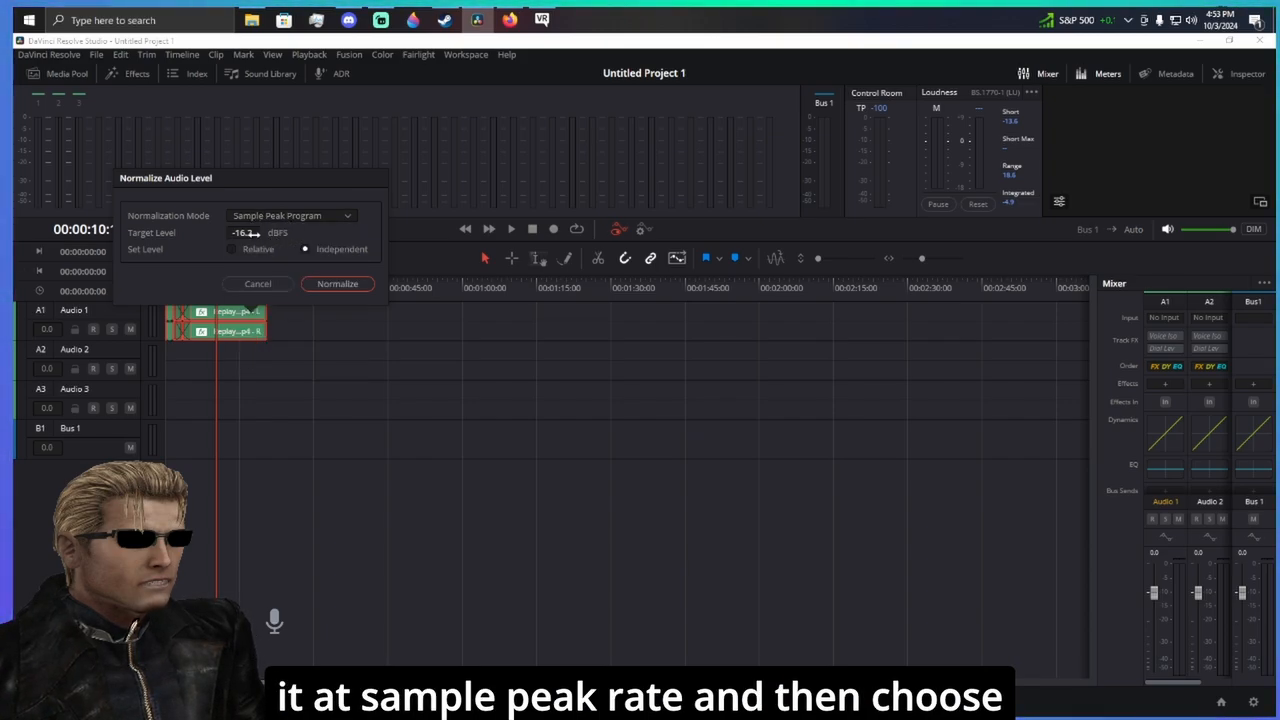
# - Normalize the selected Audio 1 clips independently to a target level of -6.1 dBFS and play the result on the Edit page
pyautogui.moveTo(242, 232); pyautogui.dragTo(282, 232)
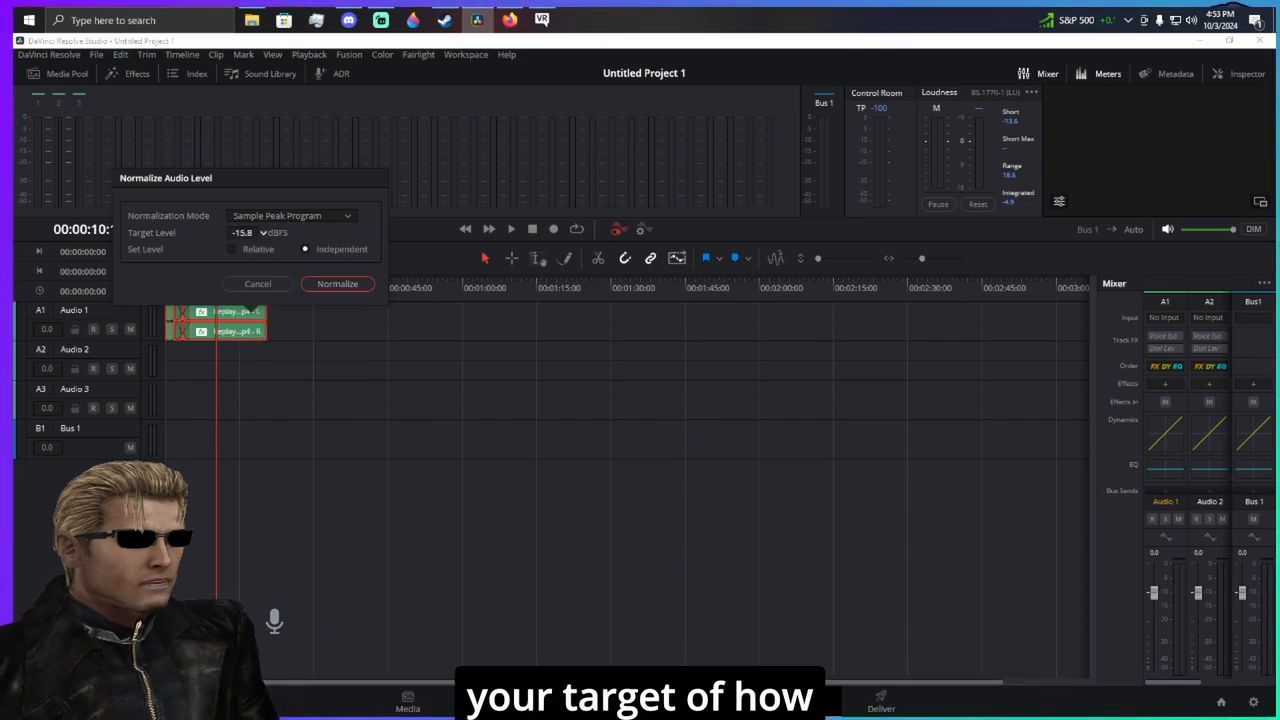
pyautogui.click(263, 229)
pyautogui.click(263, 229)
pyautogui.click(263, 229)
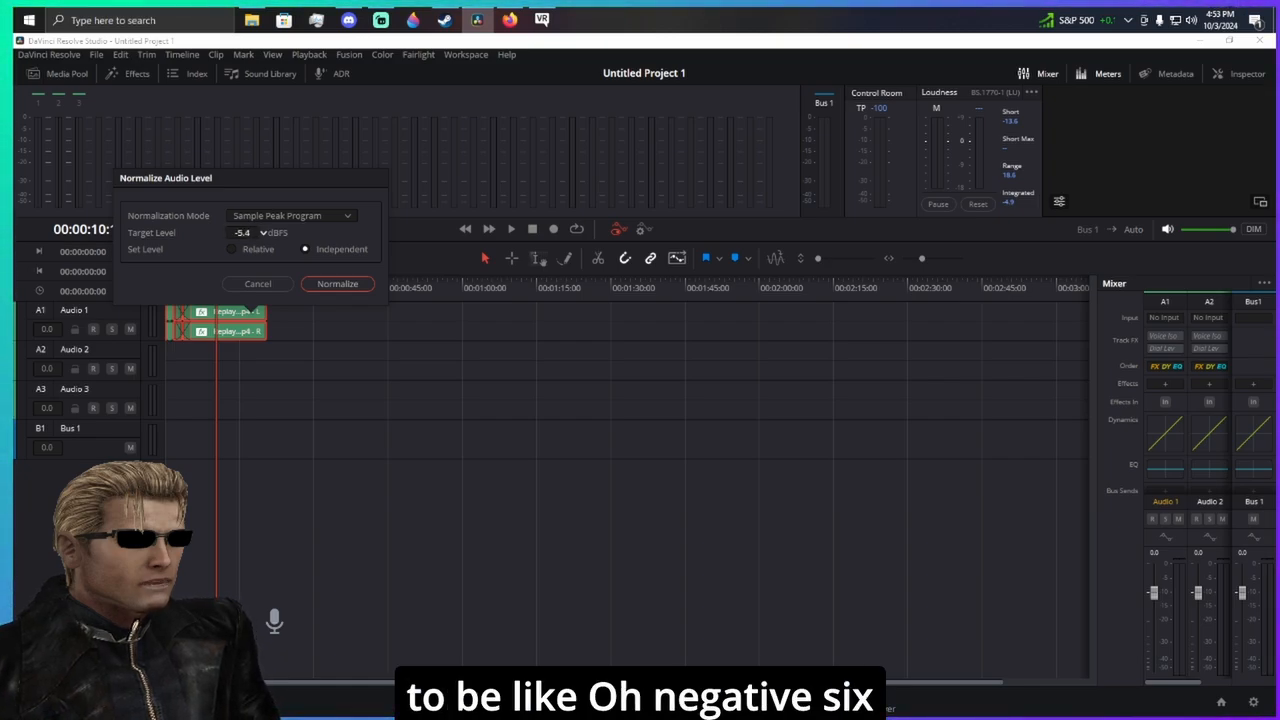
pyautogui.click(337, 283)
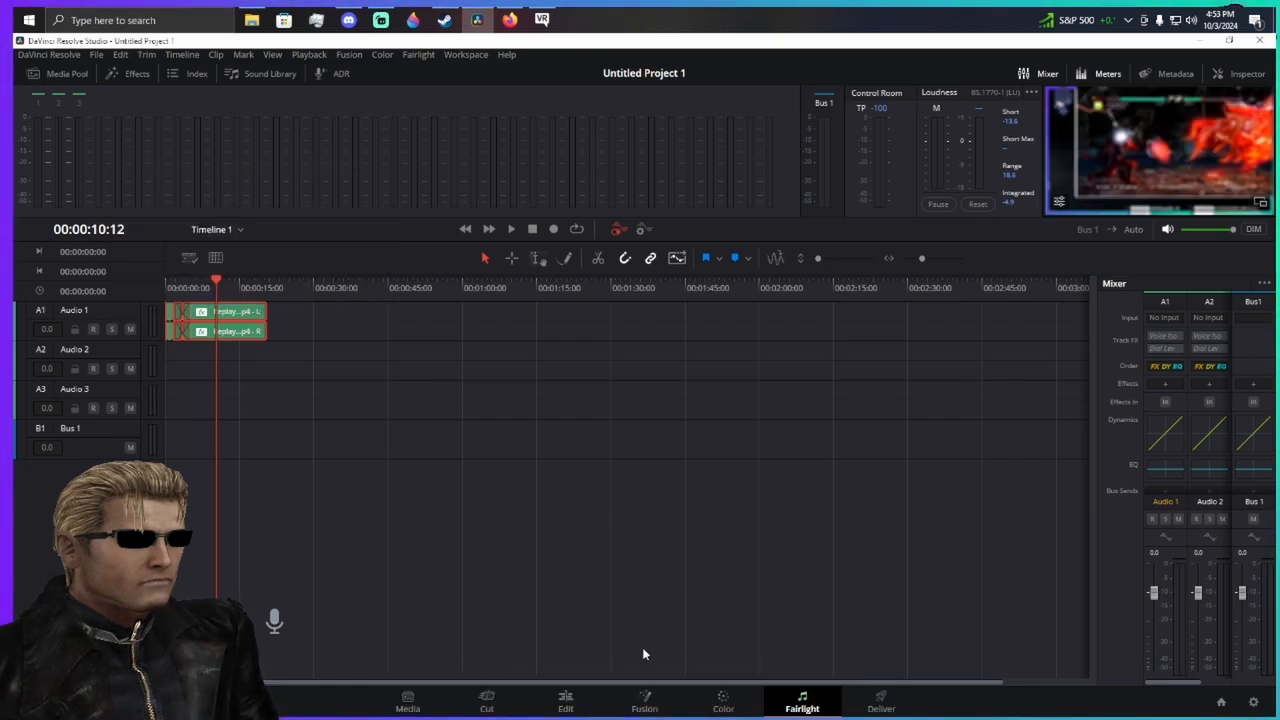
pyautogui.click(565, 702)
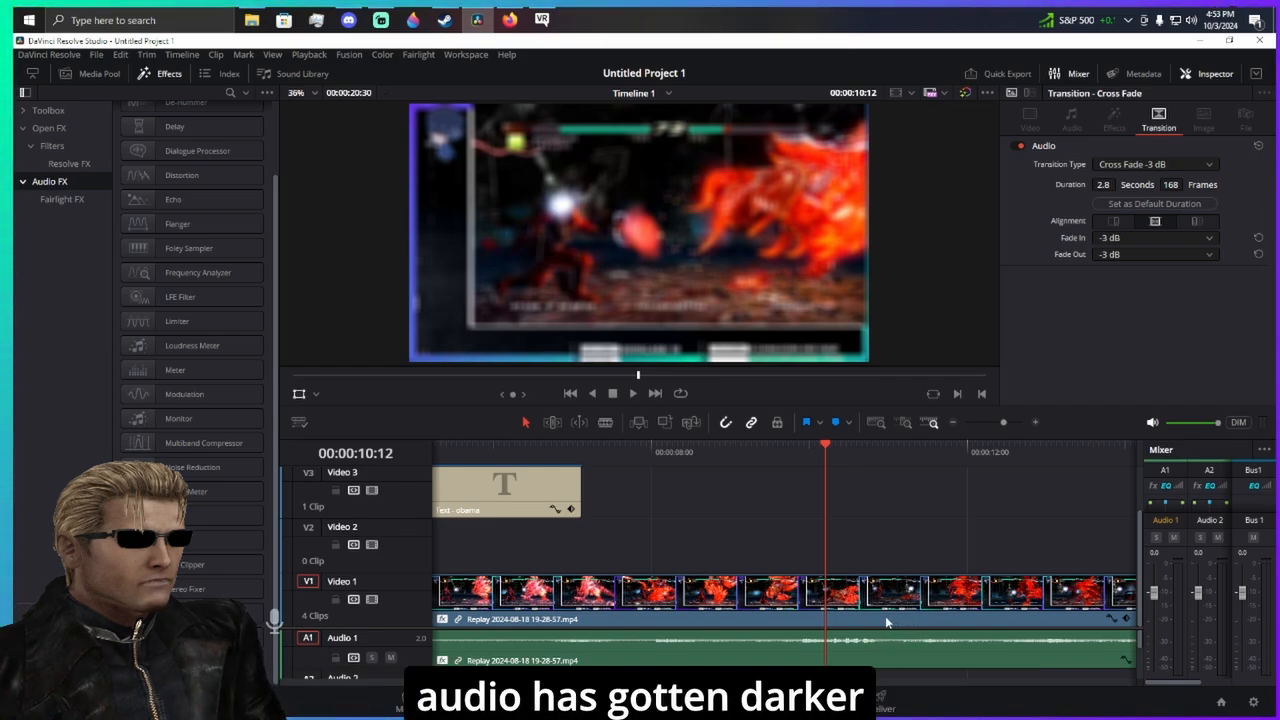
pyautogui.press('space')
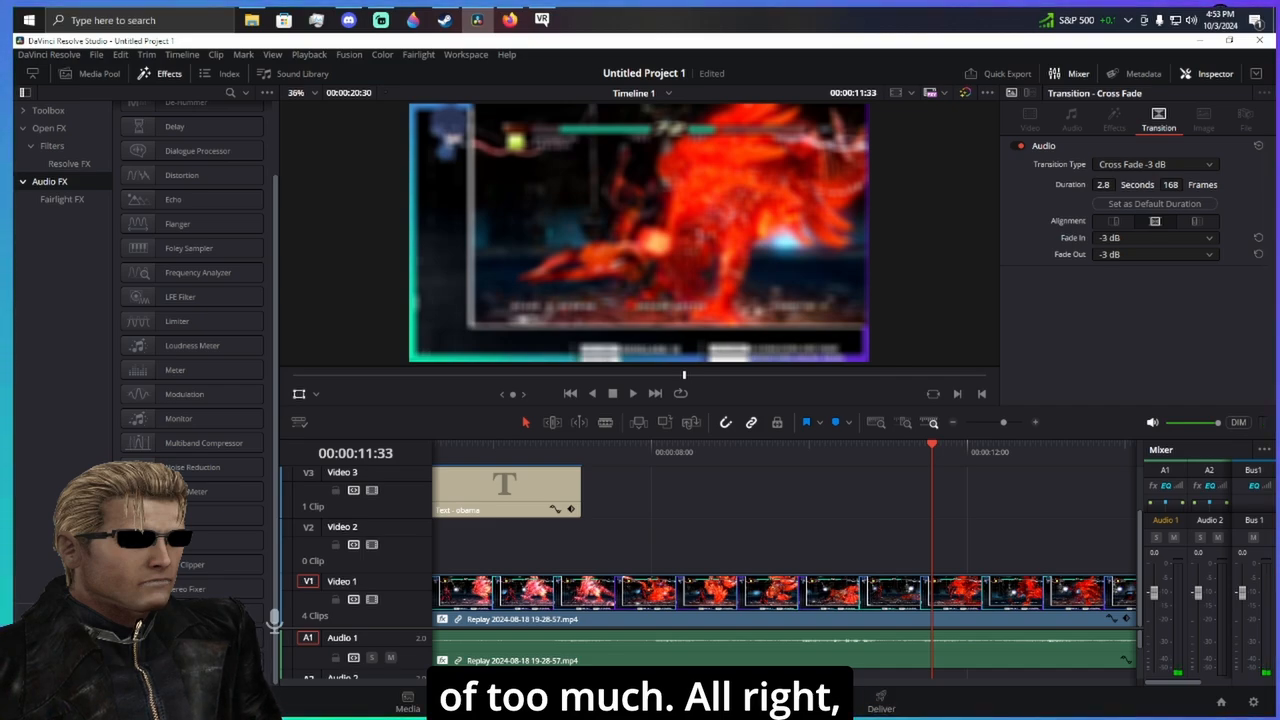
pyautogui.click(802, 702)
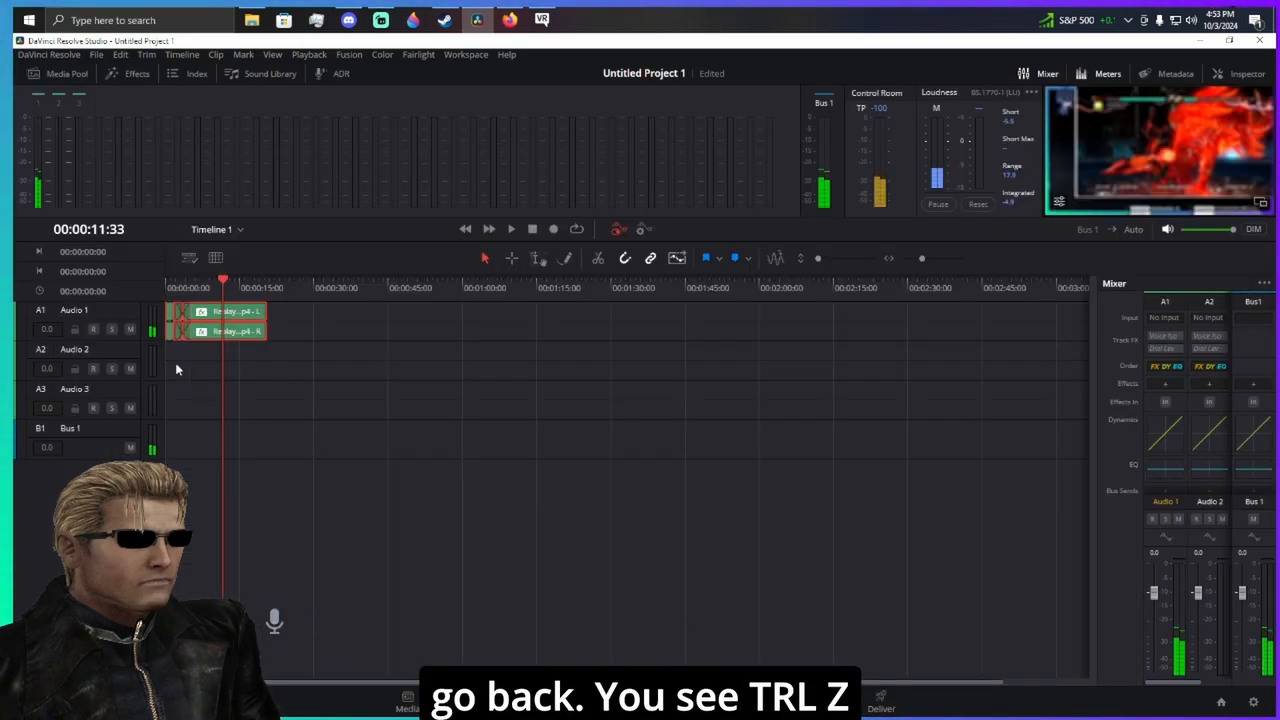
pyautogui.rightClick(240, 316)
pyautogui.click(295, 466)
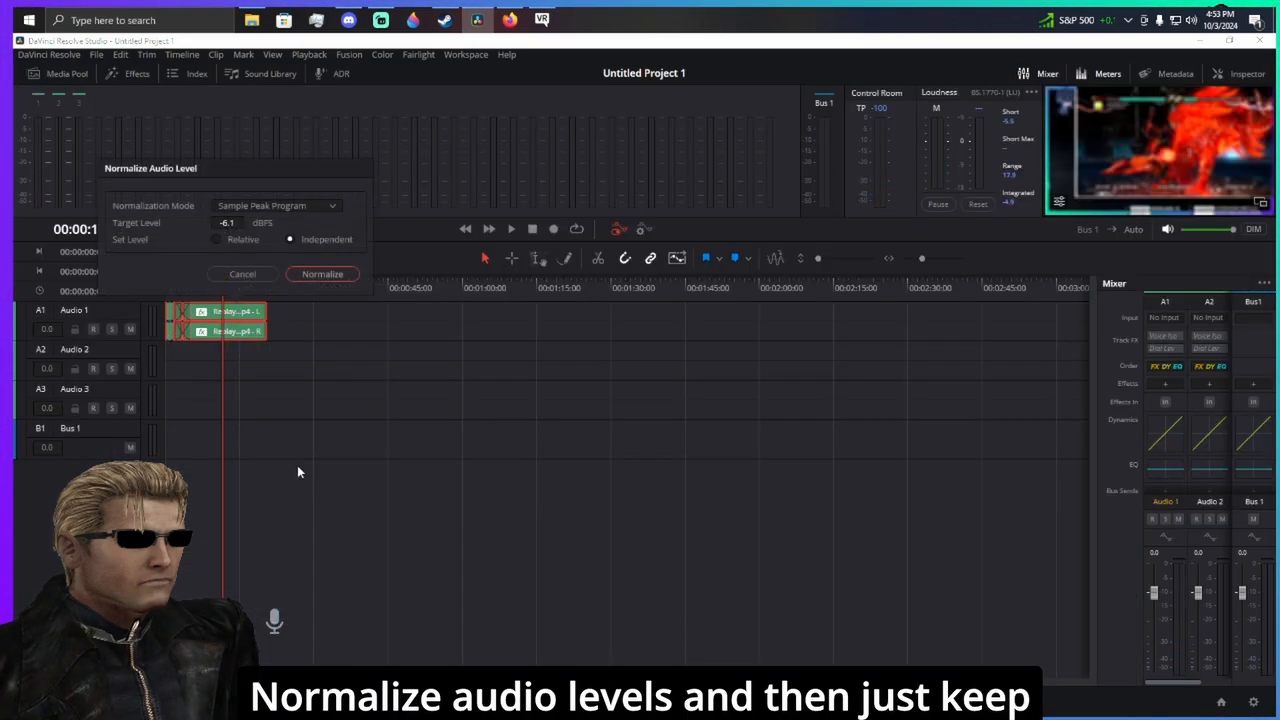
pyautogui.moveTo(248, 223); pyautogui.dragTo(228, 240)
pyautogui.click(244, 274)
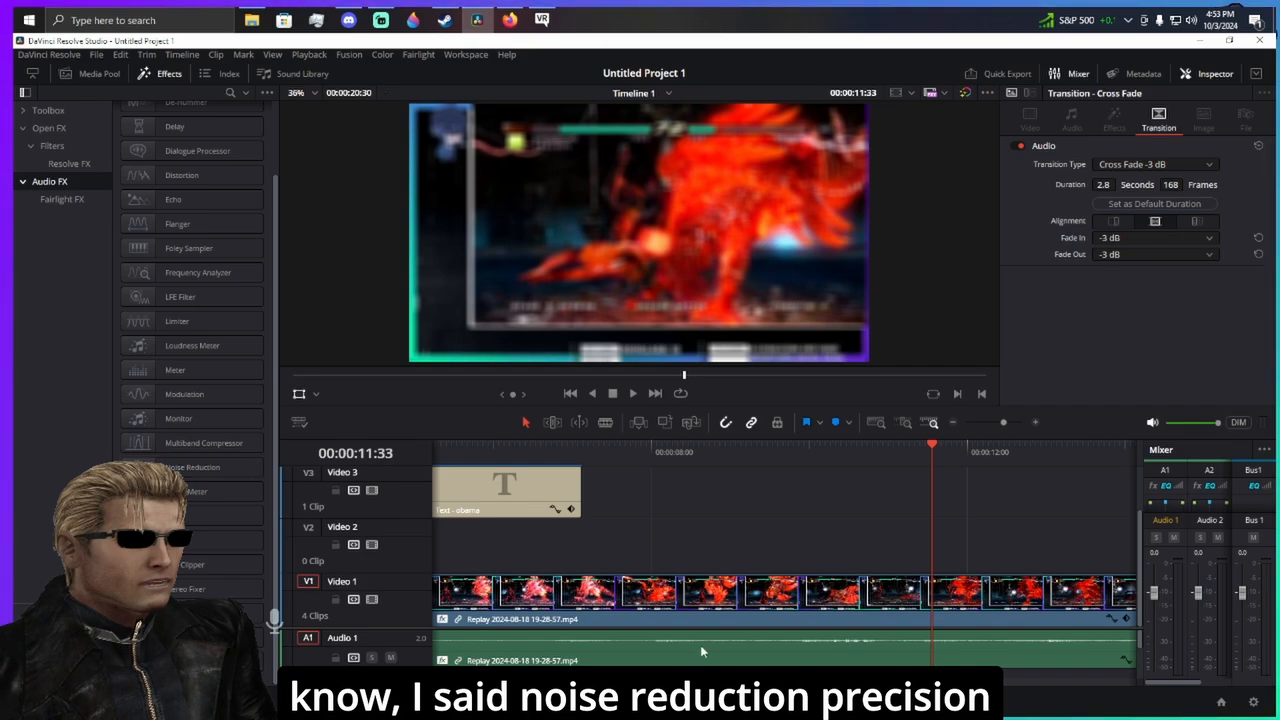
# - Select the clips on Video 1 and Audio 1 together, examine their shared audio properties, and clear the selection
pyautogui.click(951, 424)
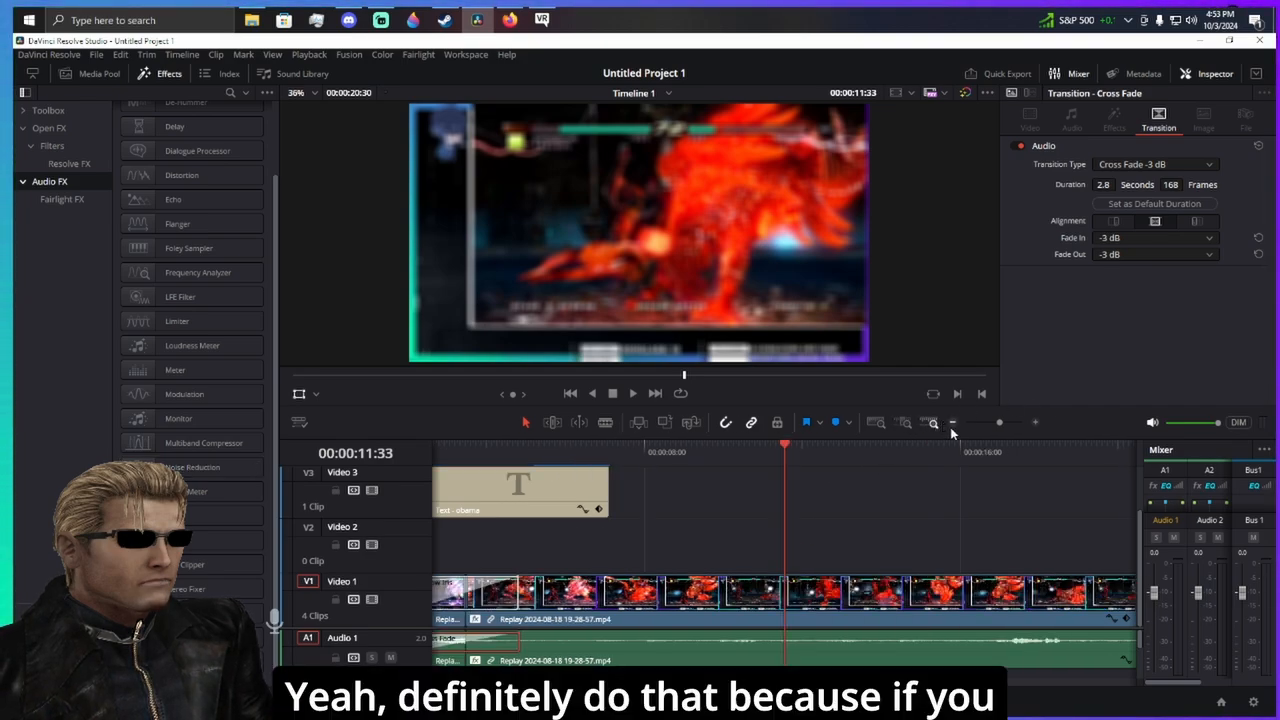
pyautogui.click(951, 424)
pyautogui.moveTo(754, 530); pyautogui.dragTo(438, 664)
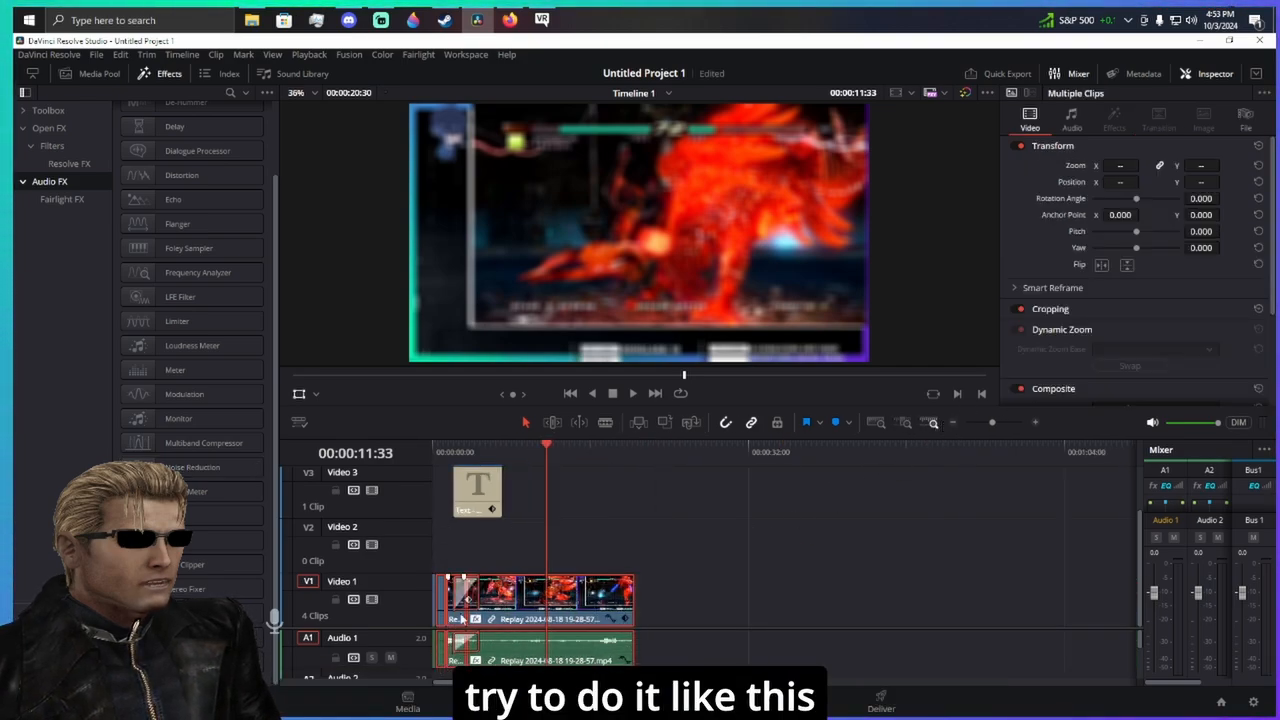
pyautogui.click(1068, 124)
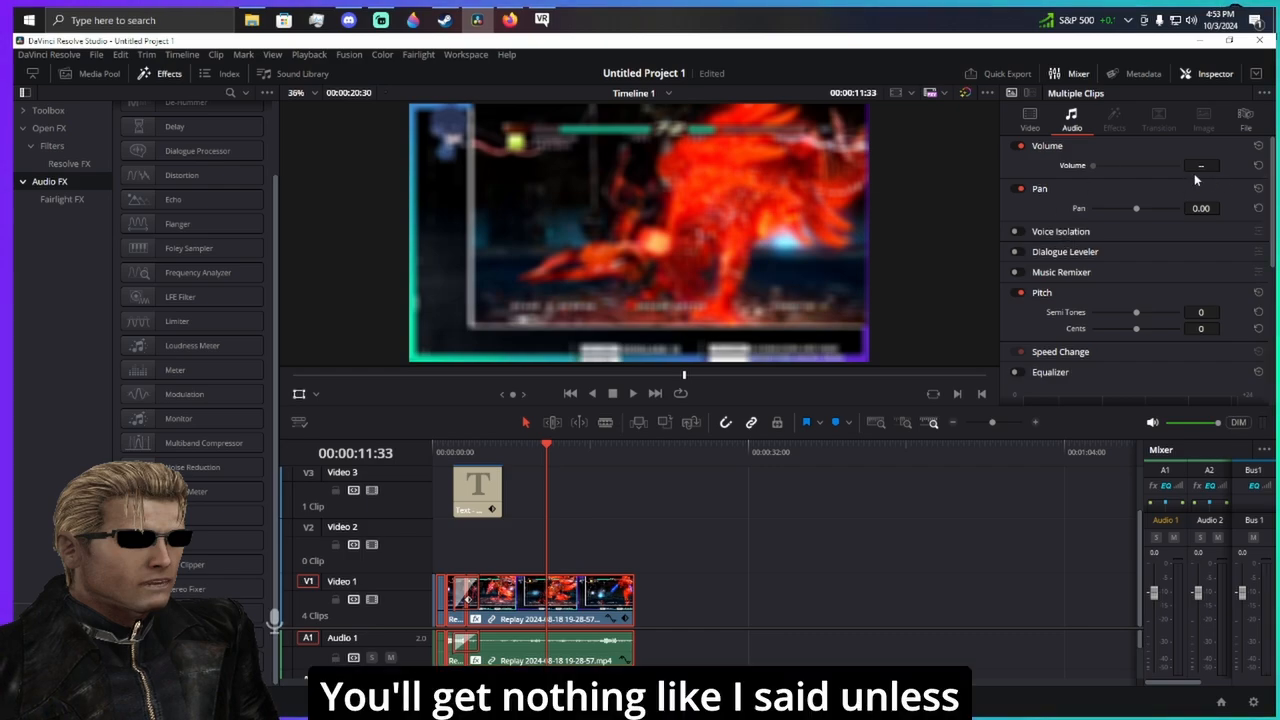
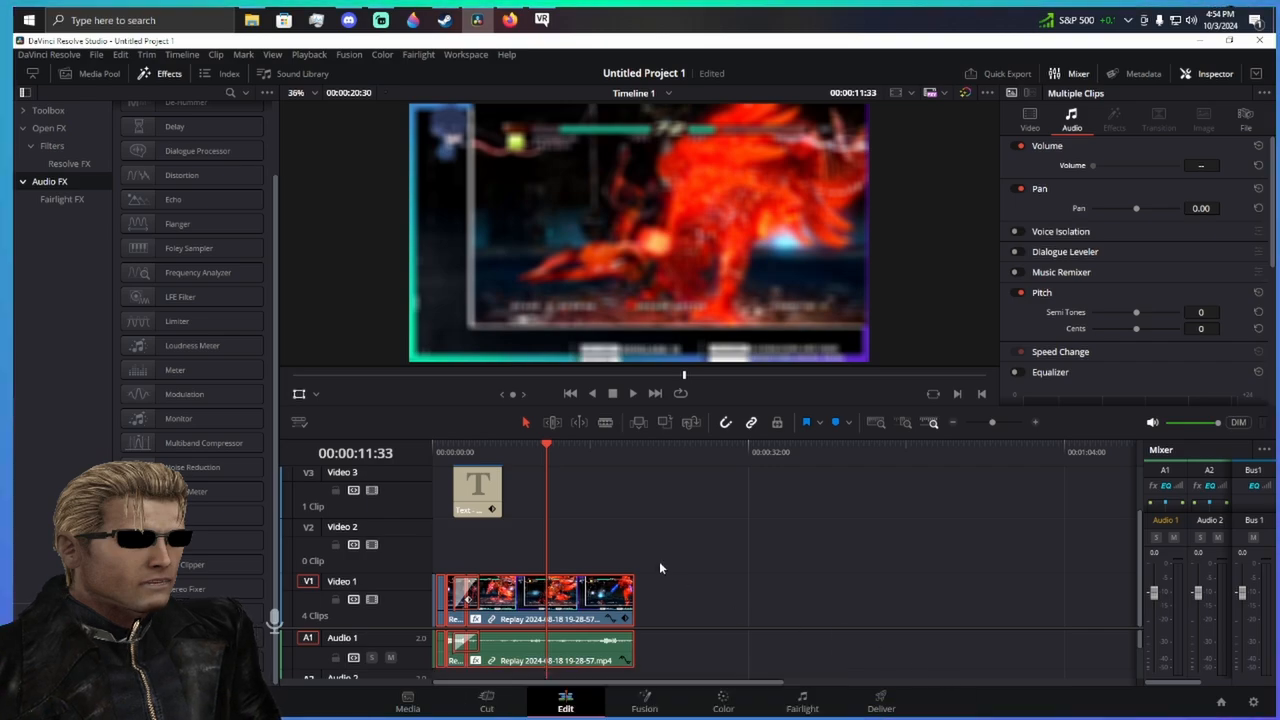
pyautogui.click(532, 535)
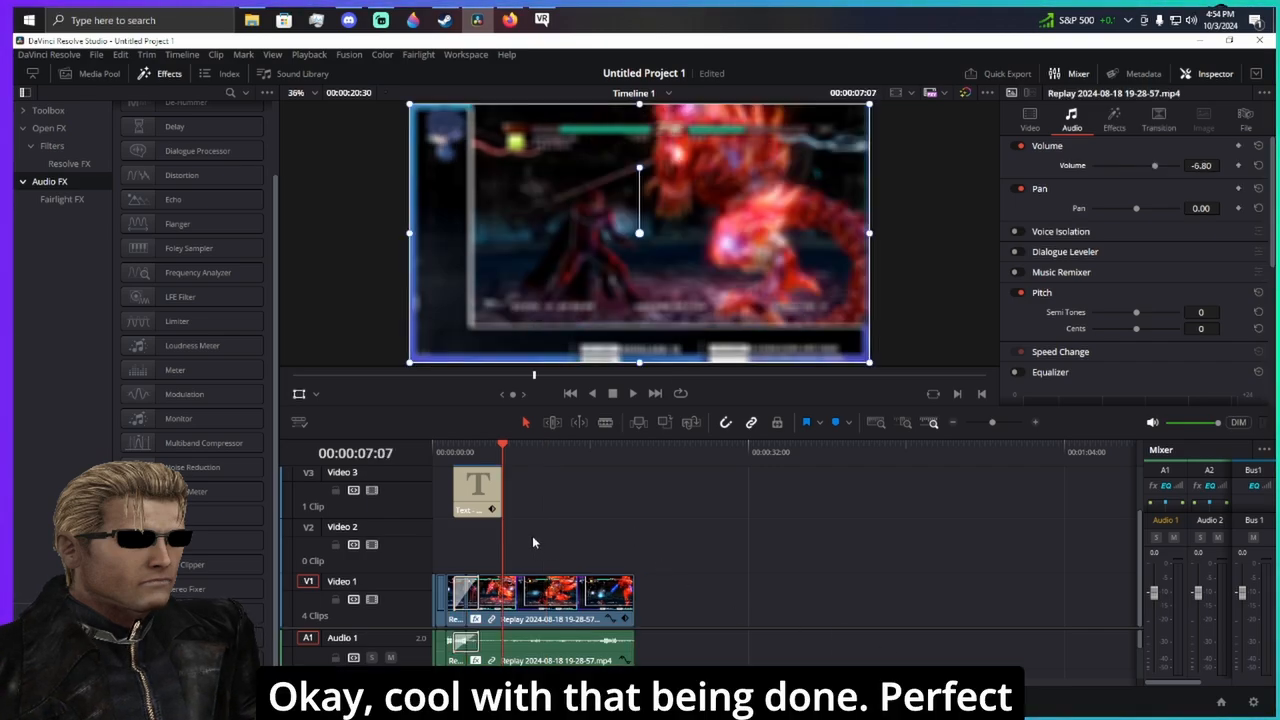
# - Show the Edit Index in place of the effects library, jump to individual timeline events from it, and close the index
pyautogui.click(58, 183)
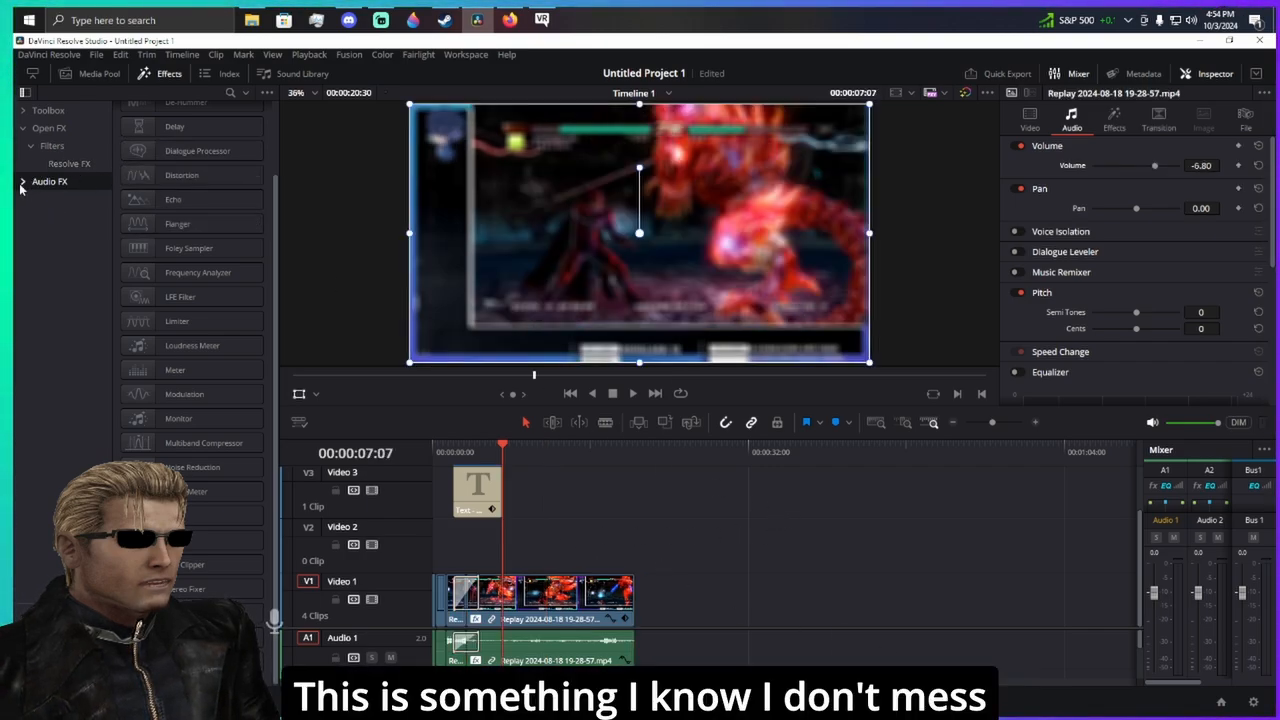
pyautogui.click(23, 129)
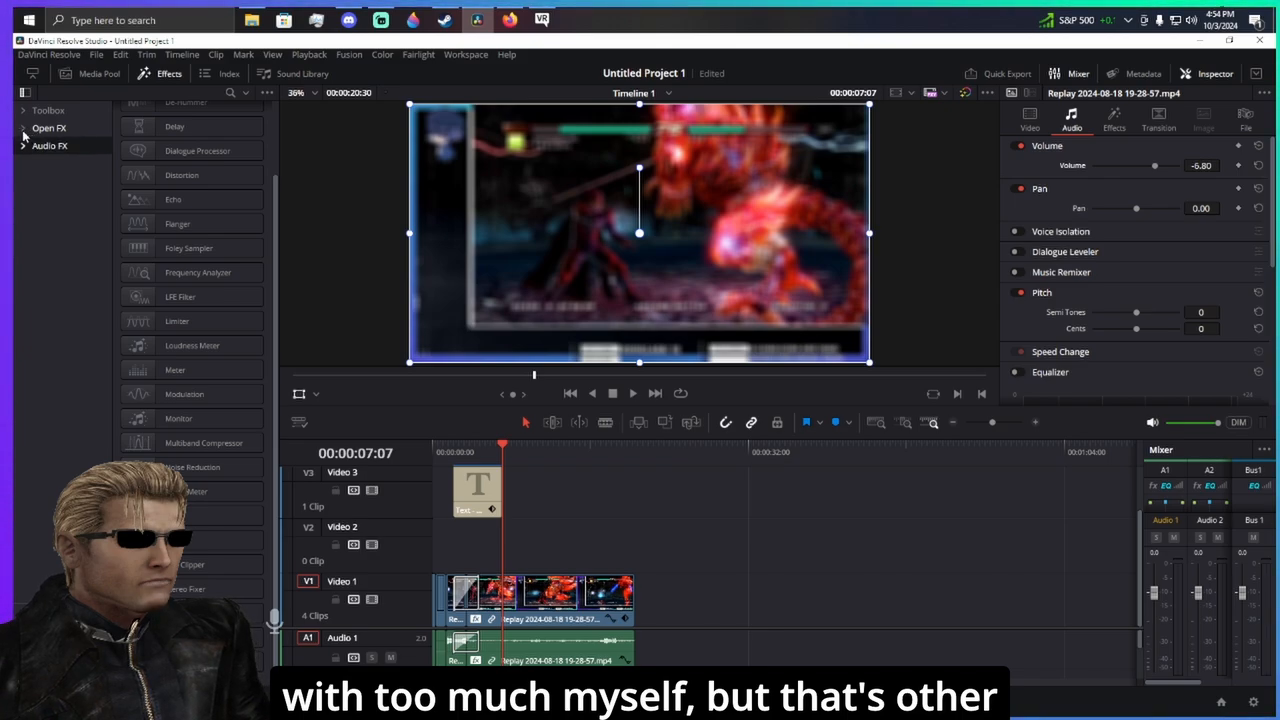
pyautogui.click(205, 75)
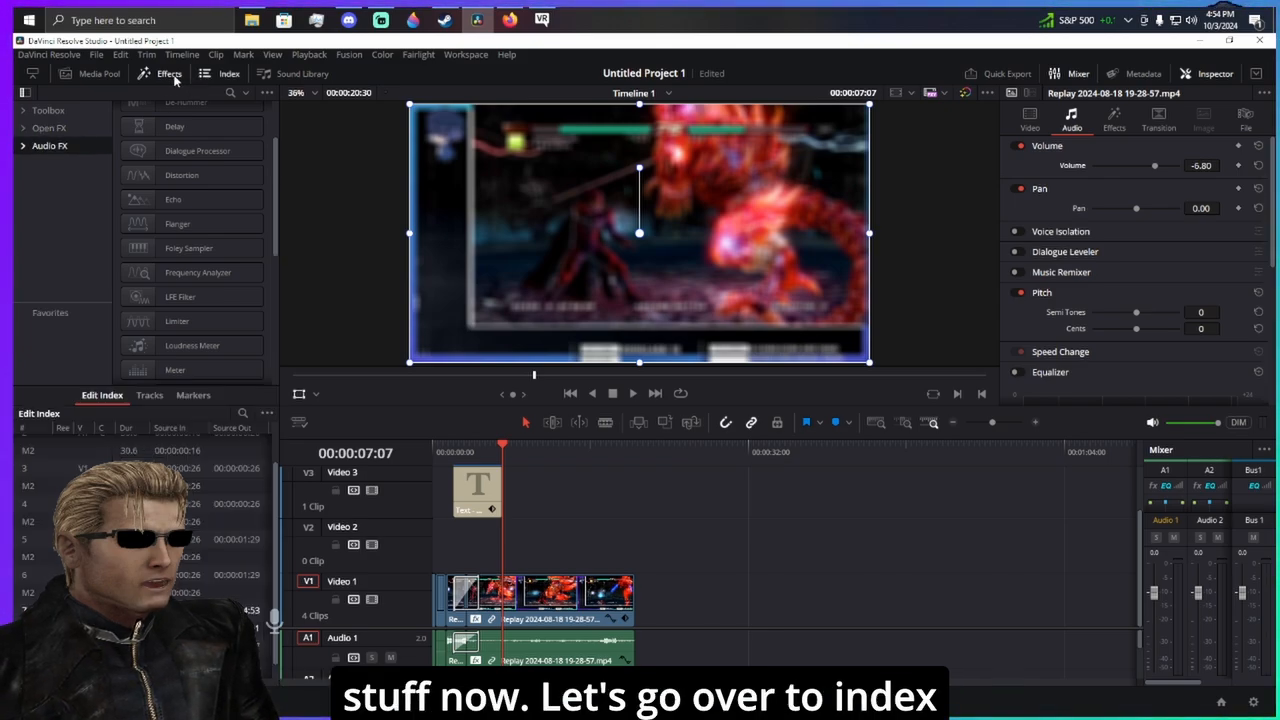
pyautogui.click(162, 74)
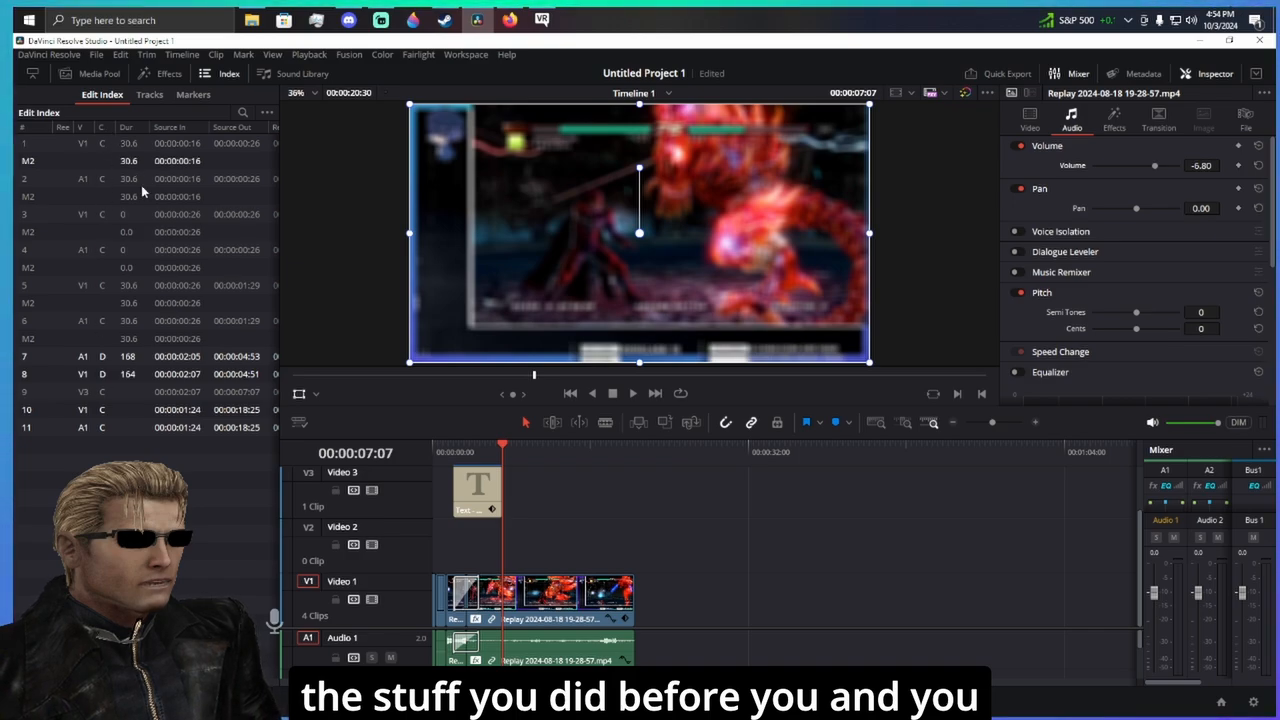
pyautogui.click(165, 289)
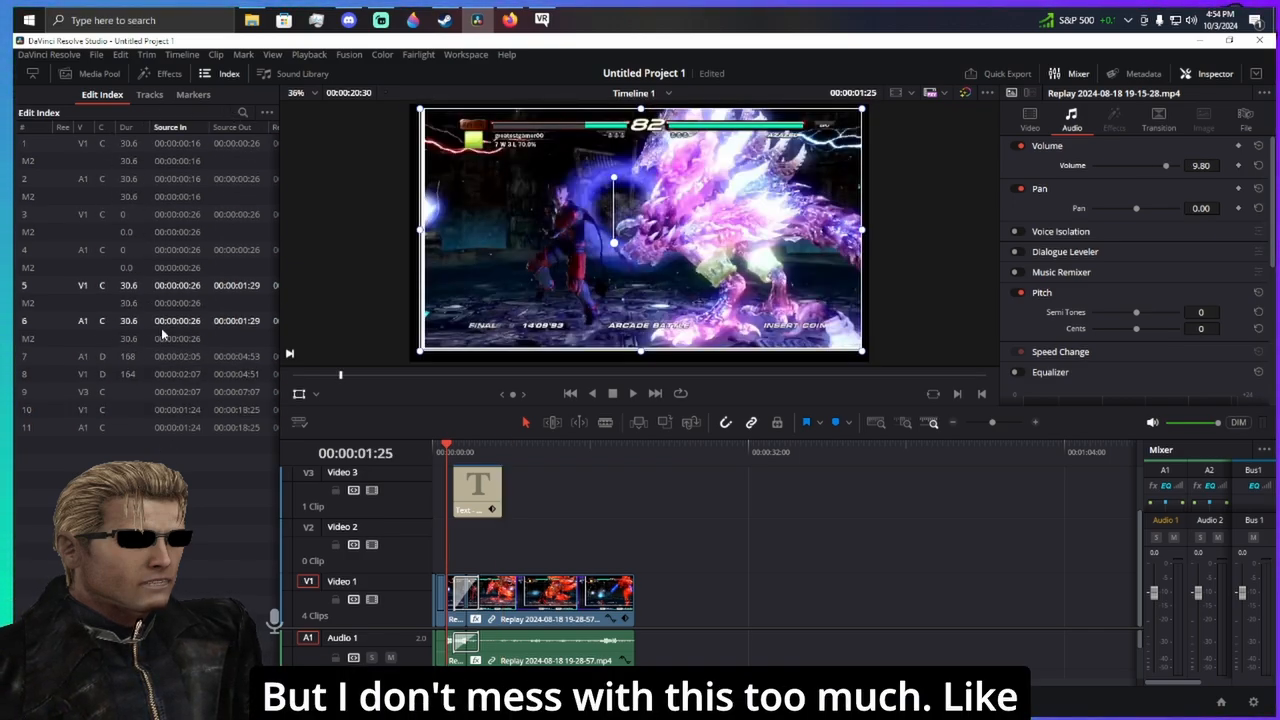
pyautogui.click(186, 427)
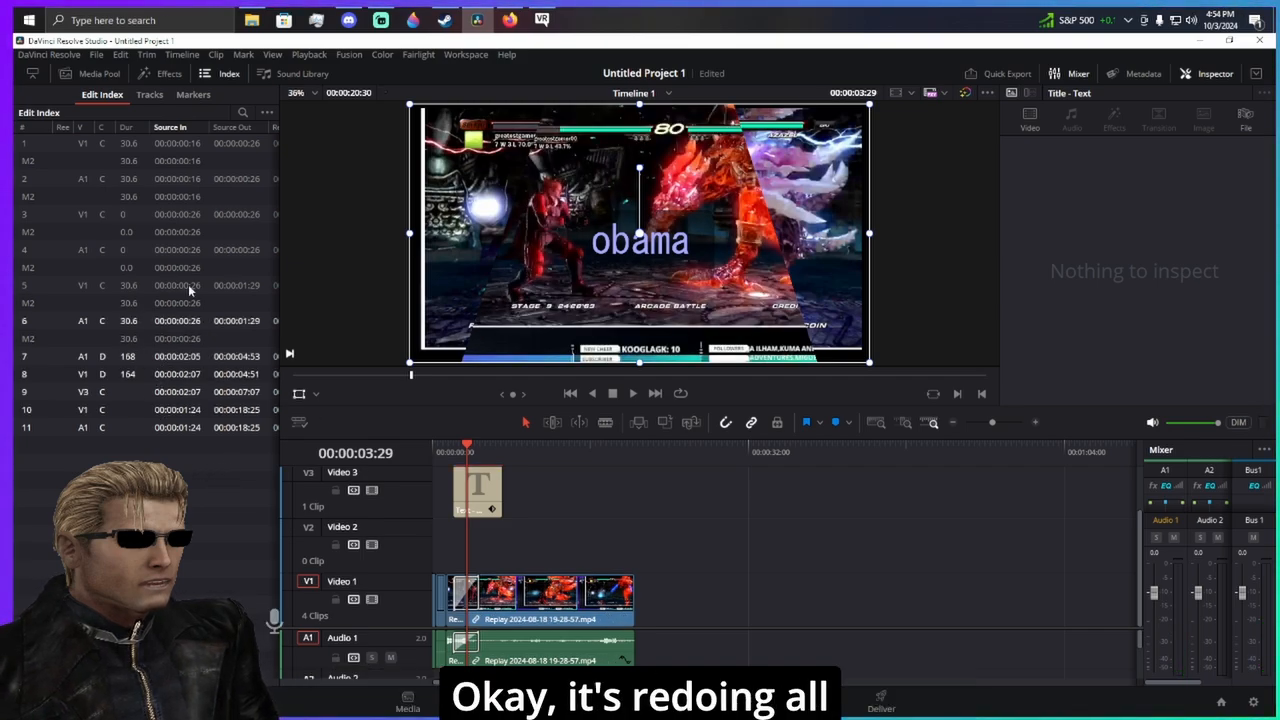
pyautogui.click(216, 74)
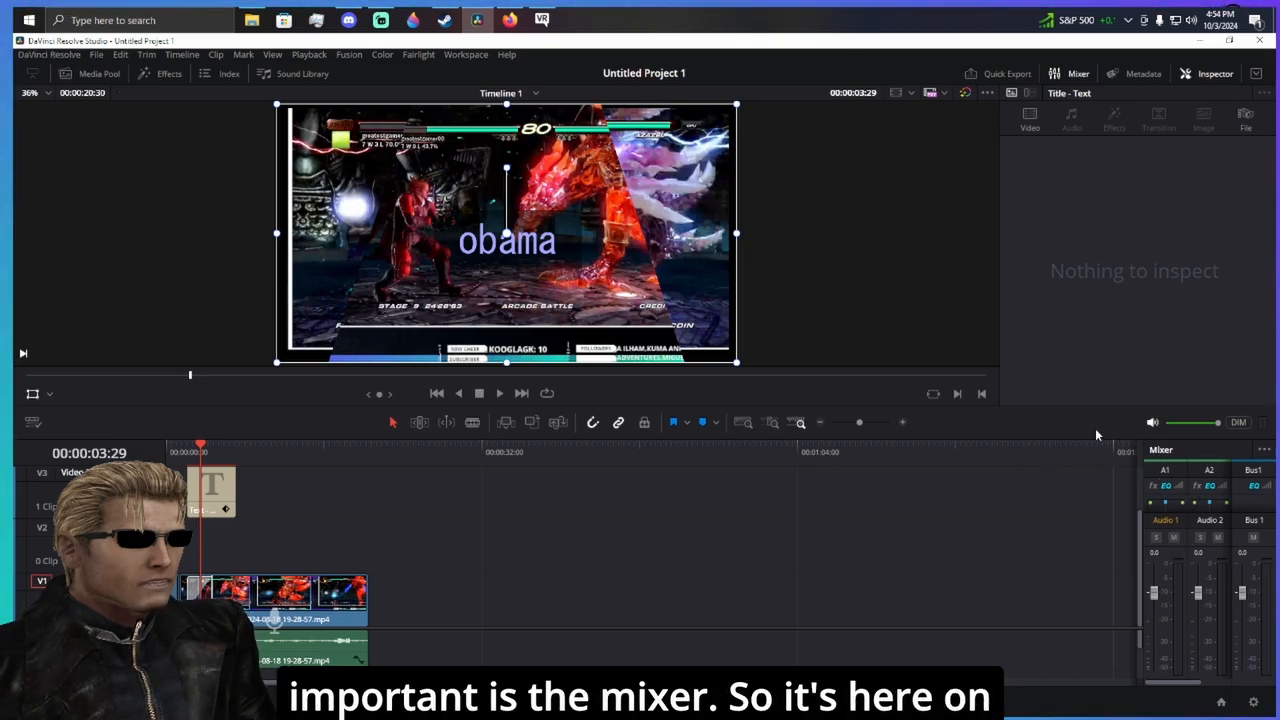
# - Enlarge the timeline and mixer area, play from 00:00:03:29, and set the Audio 1 track fader to -3.9 during playback
pyautogui.moveTo(1112, 404); pyautogui.dragTo(1110, 330)
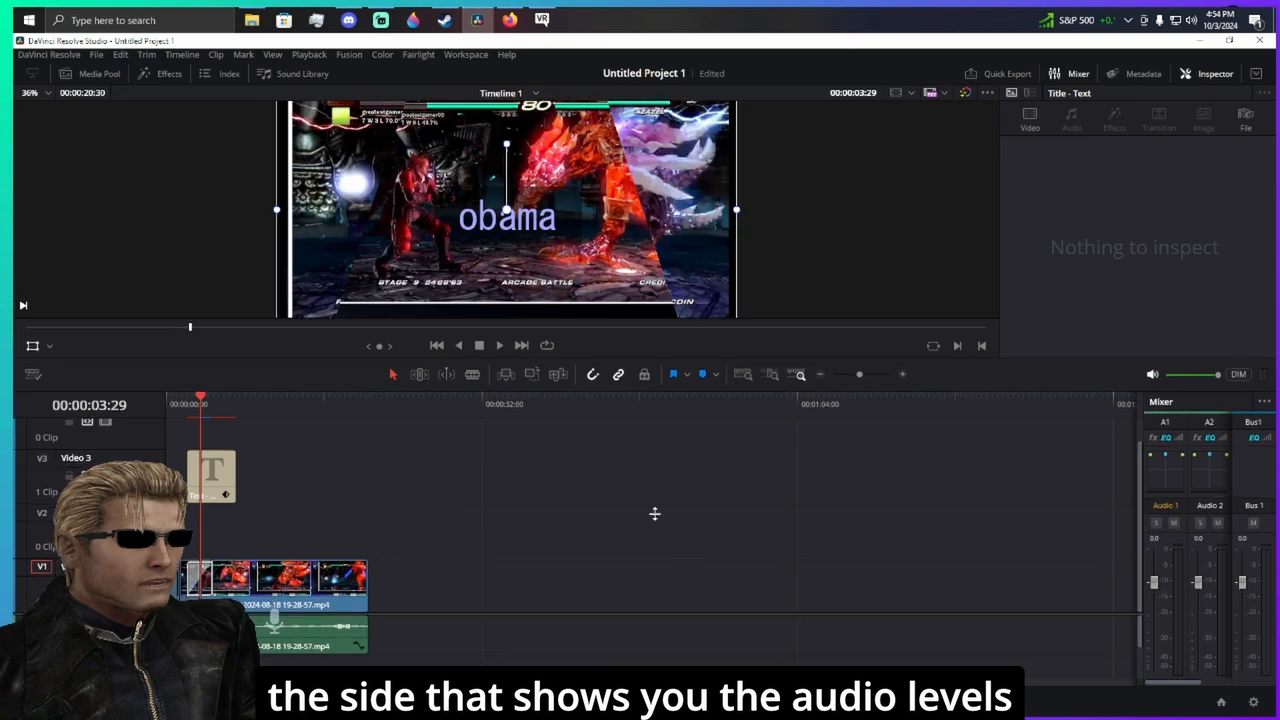
pyautogui.press('space')
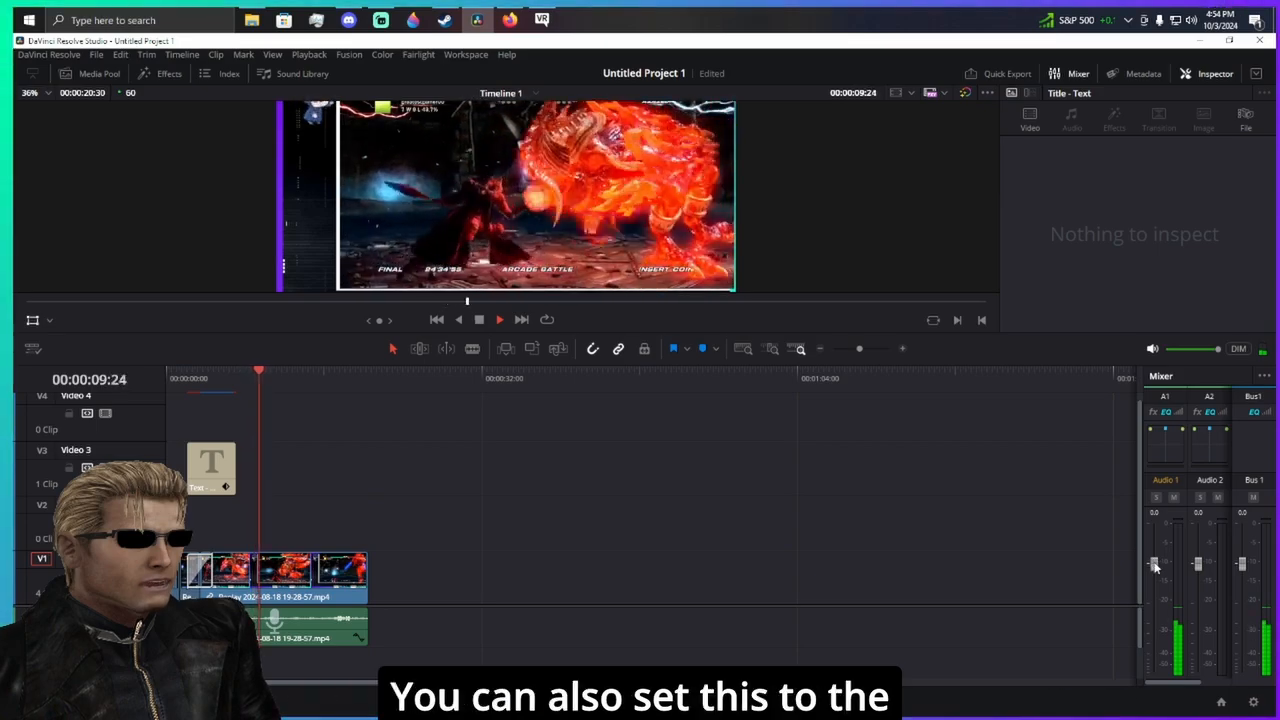
pyautogui.moveTo(1153, 564); pyautogui.dragTo(1159, 628)
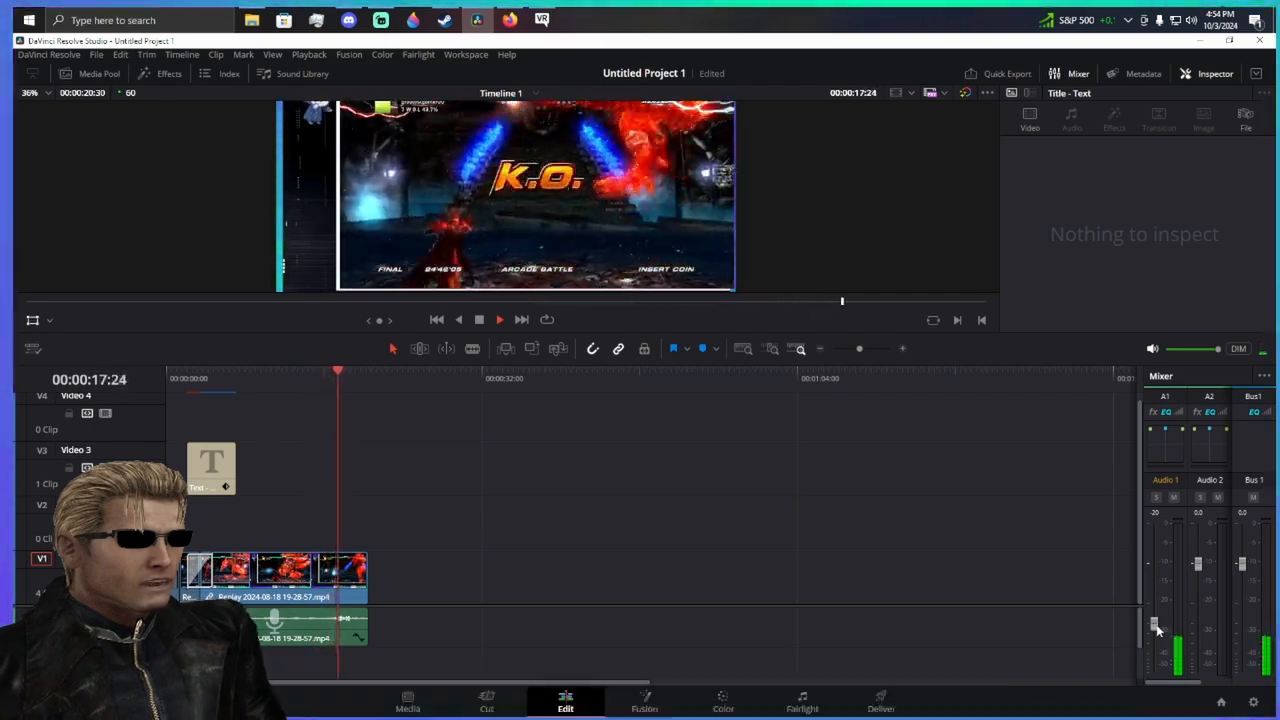
pyautogui.moveTo(1157, 627); pyautogui.dragTo(1158, 582)
pyautogui.press('super')
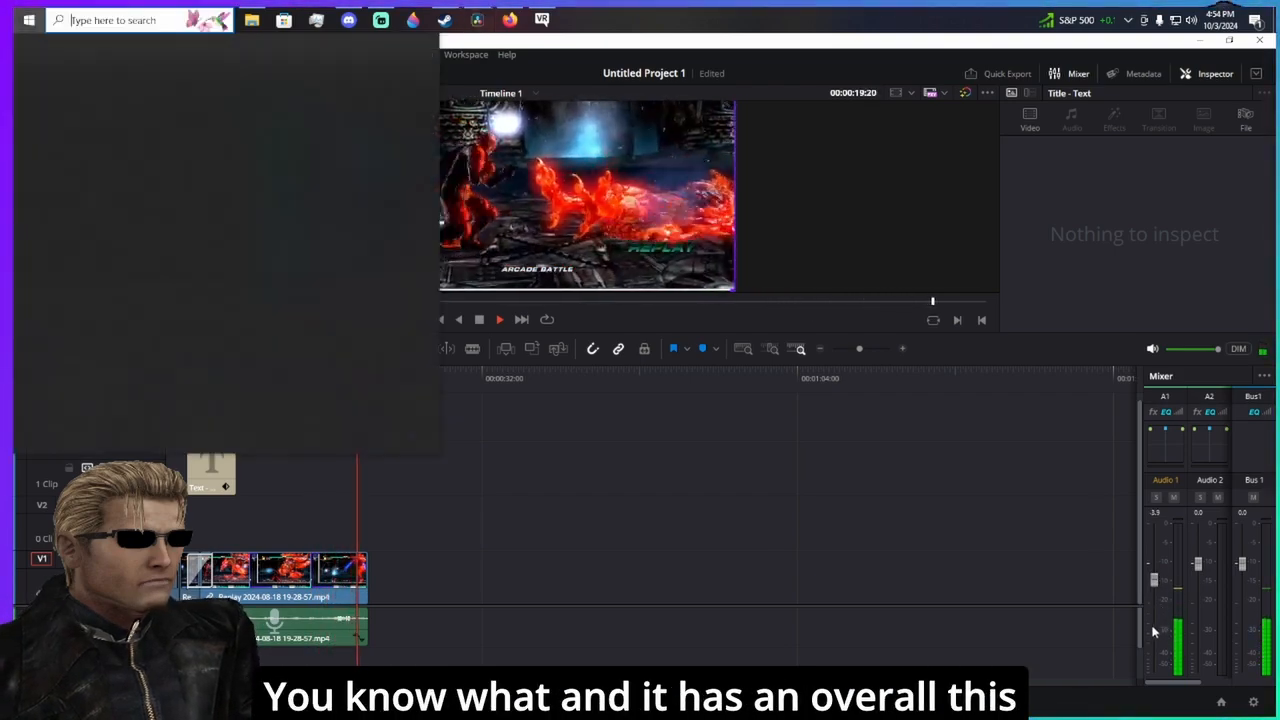
pyautogui.write('uni')
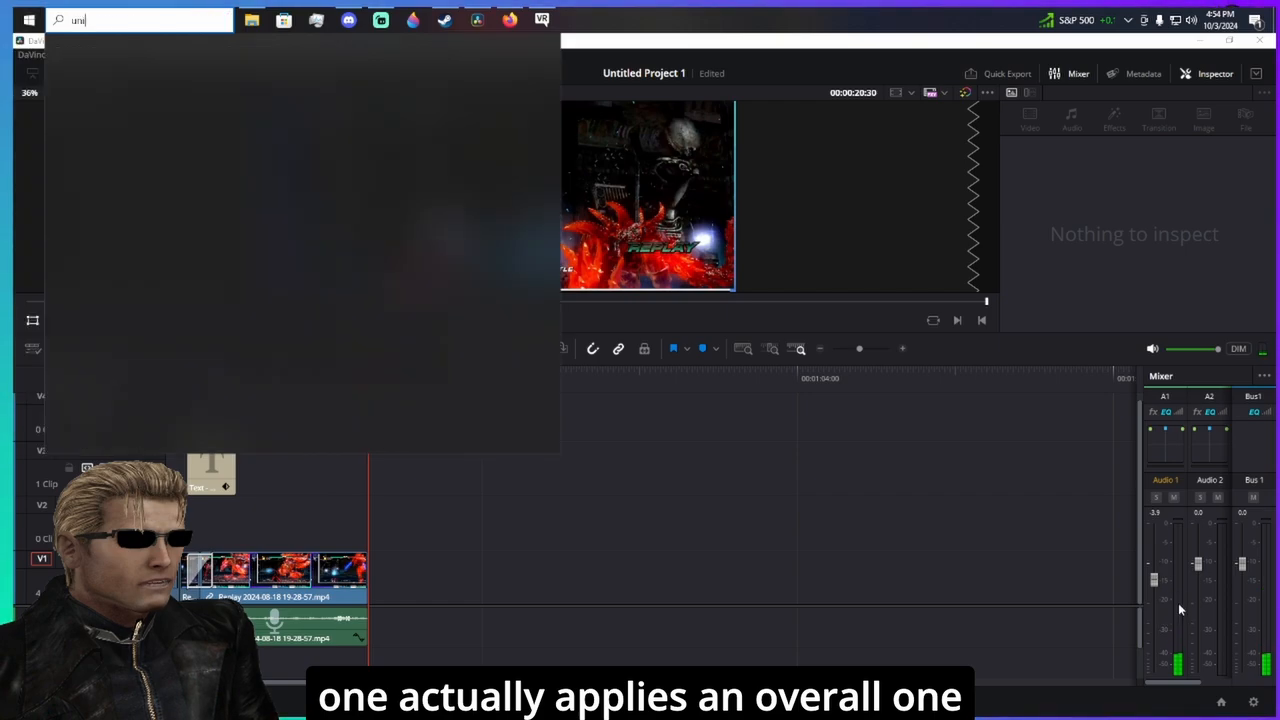
pyautogui.click(773, 595)
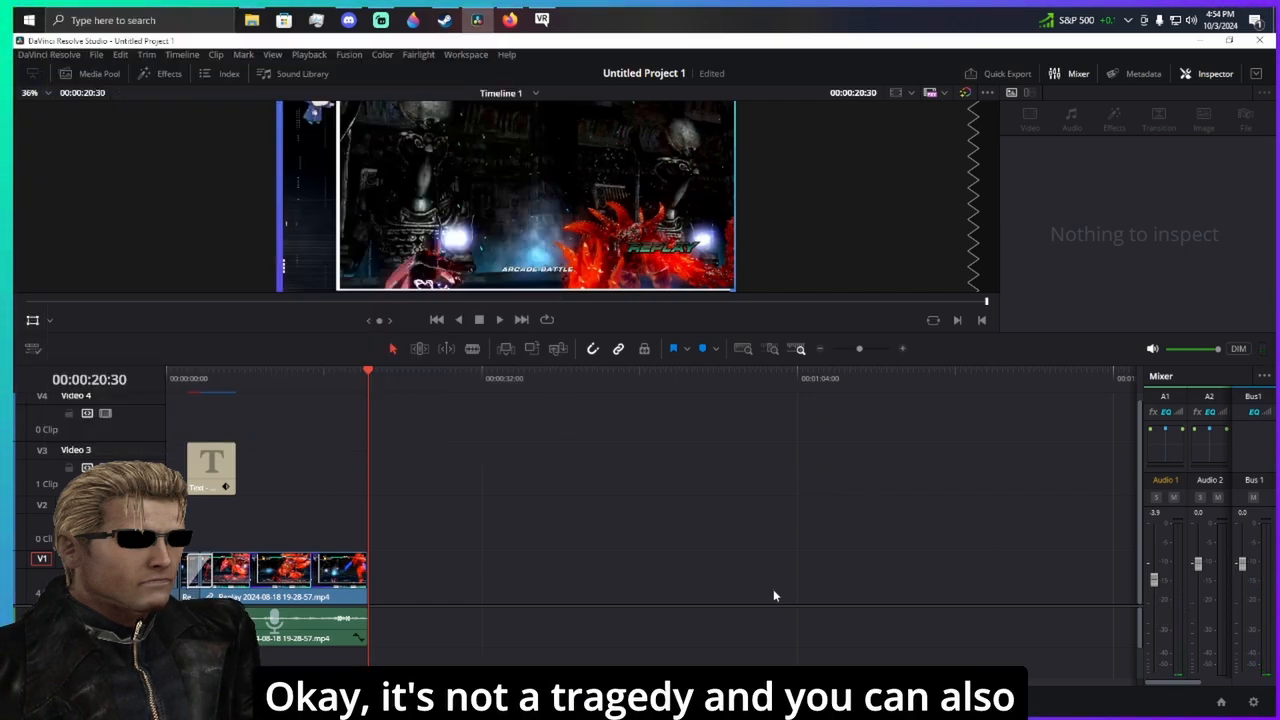
# - Reset the Audio 1 fader to 0.0 and widen the mixer to include the Audio 3 channel strip
pyautogui.doubleClick(1153, 579)
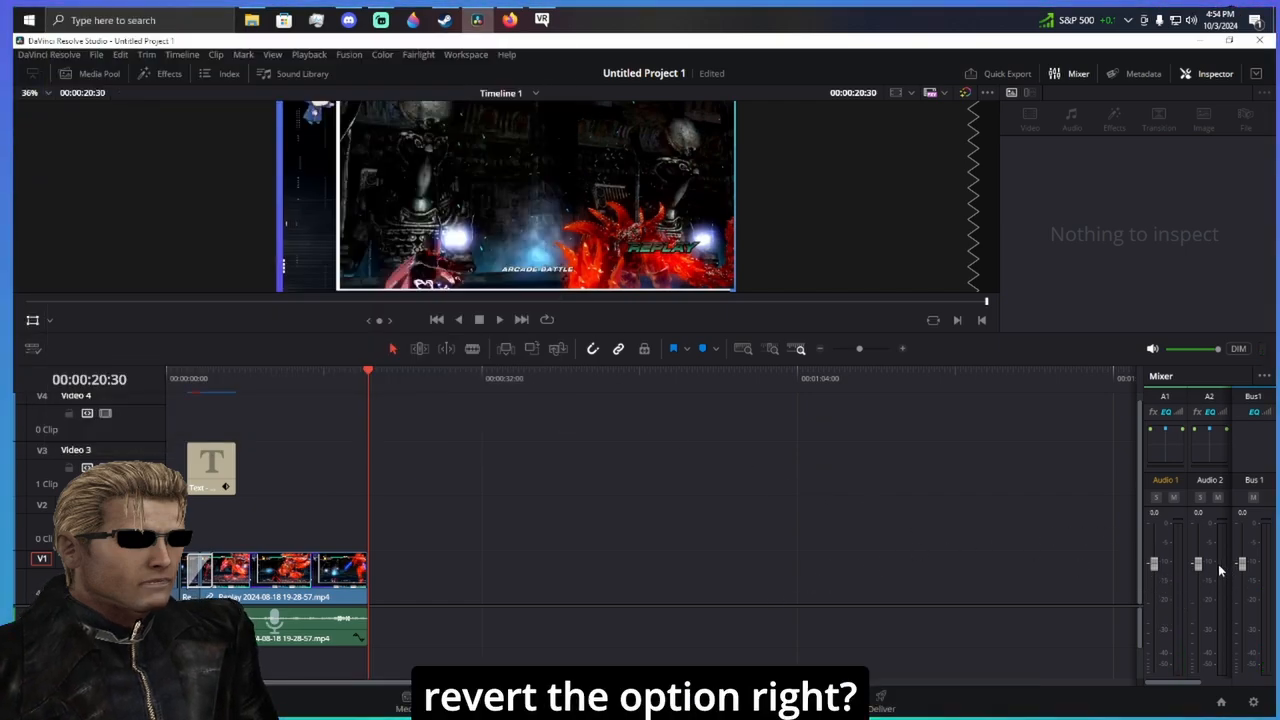
pyautogui.moveTo(1141, 540); pyautogui.dragTo(993, 522)
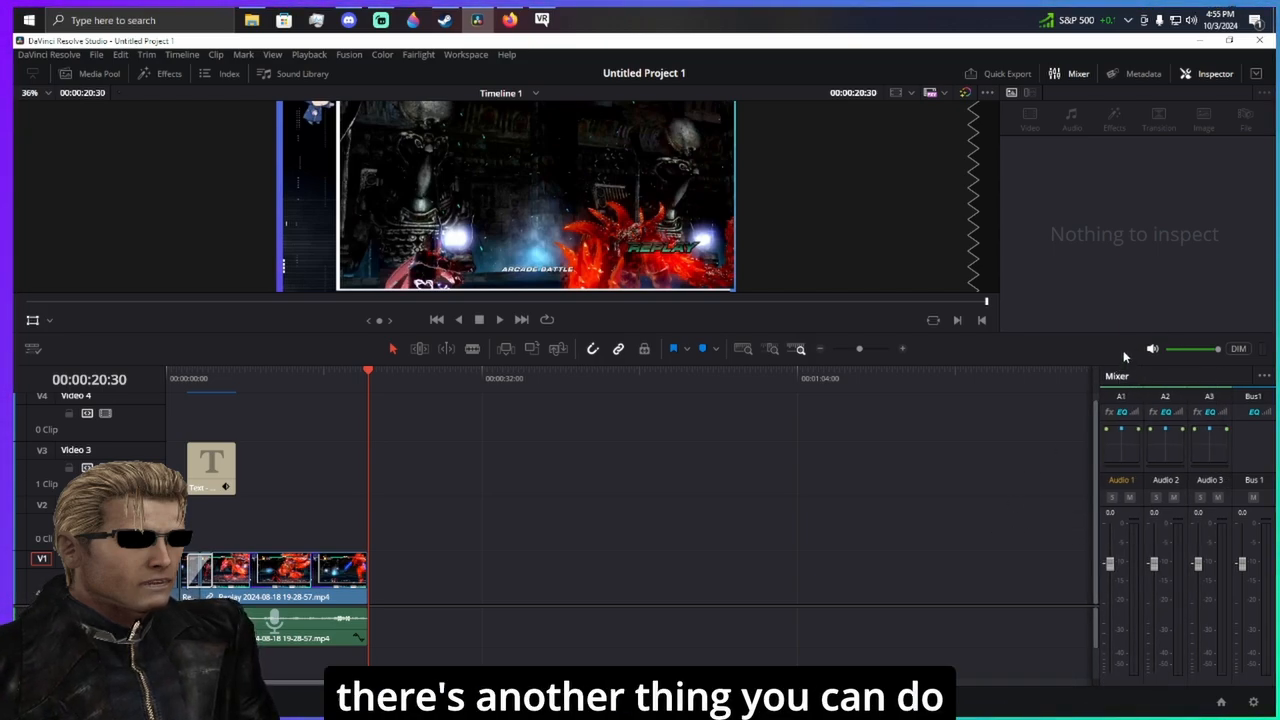
# - Show the media pool, examine the workspace options for pages and panels, toggle the Effects library, and hide the media pool again
pyautogui.click(100, 74)
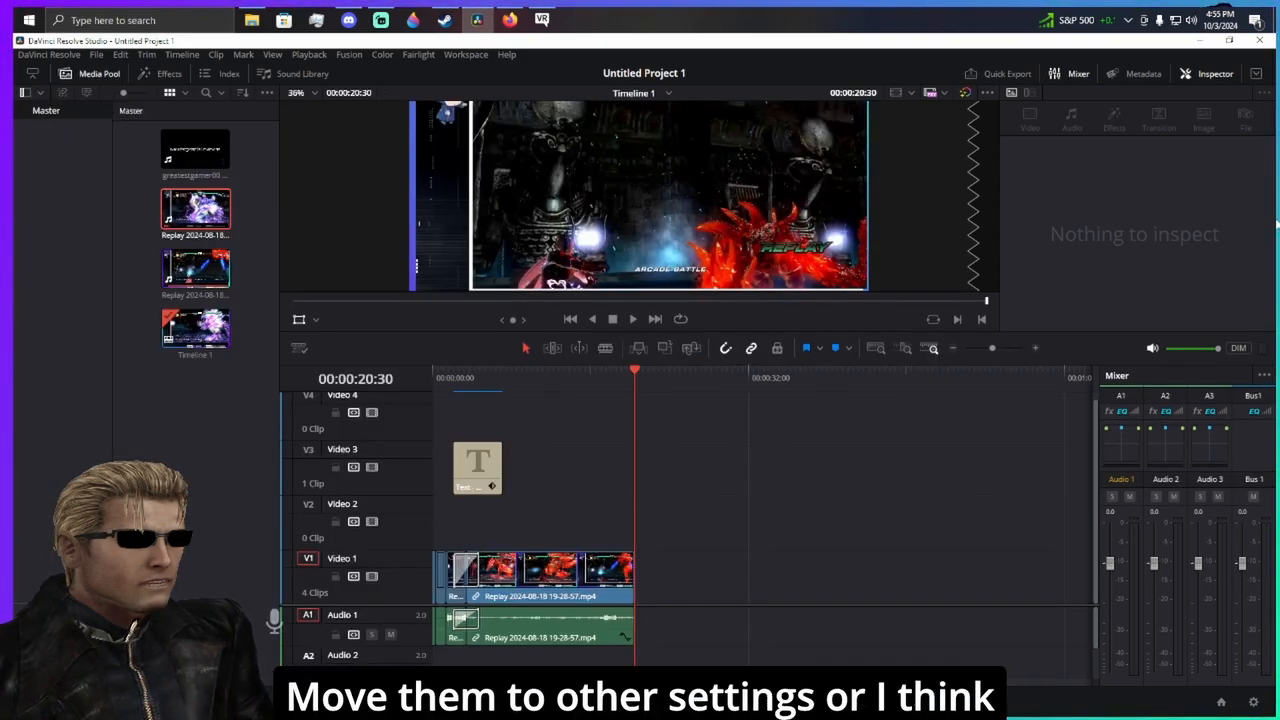
pyautogui.click(465, 55)
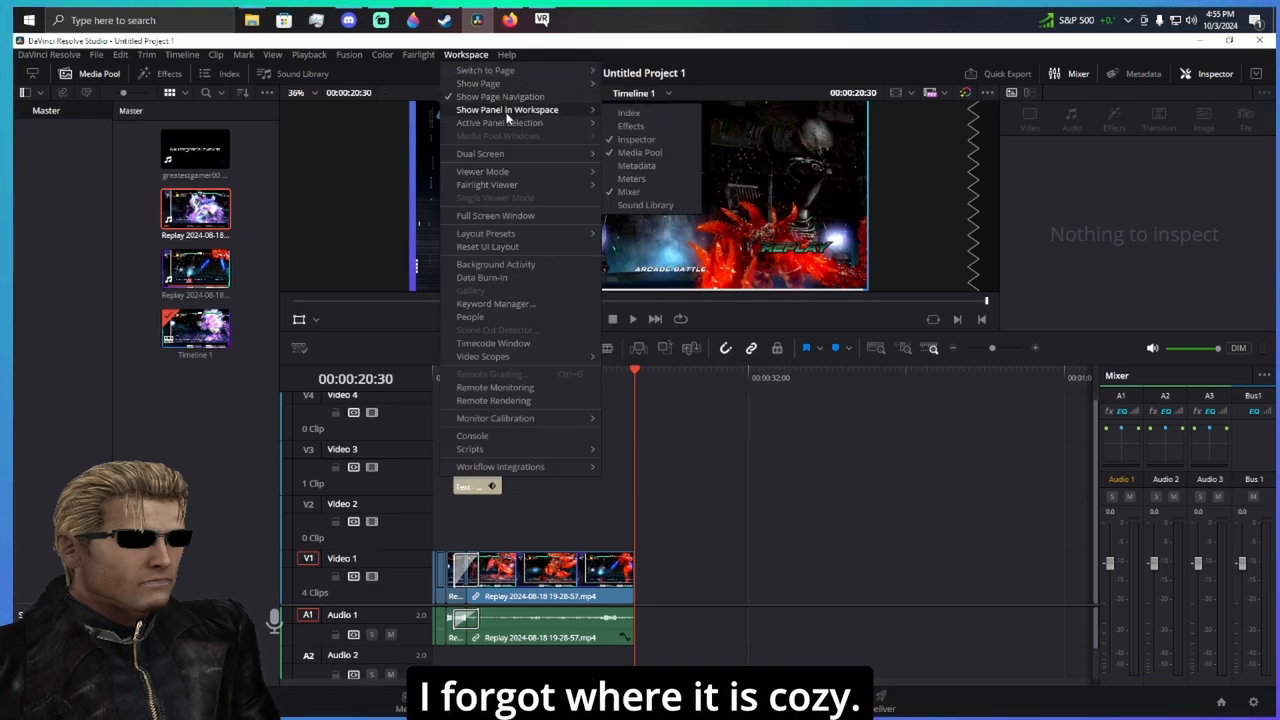
pyautogui.moveTo(516, 125)
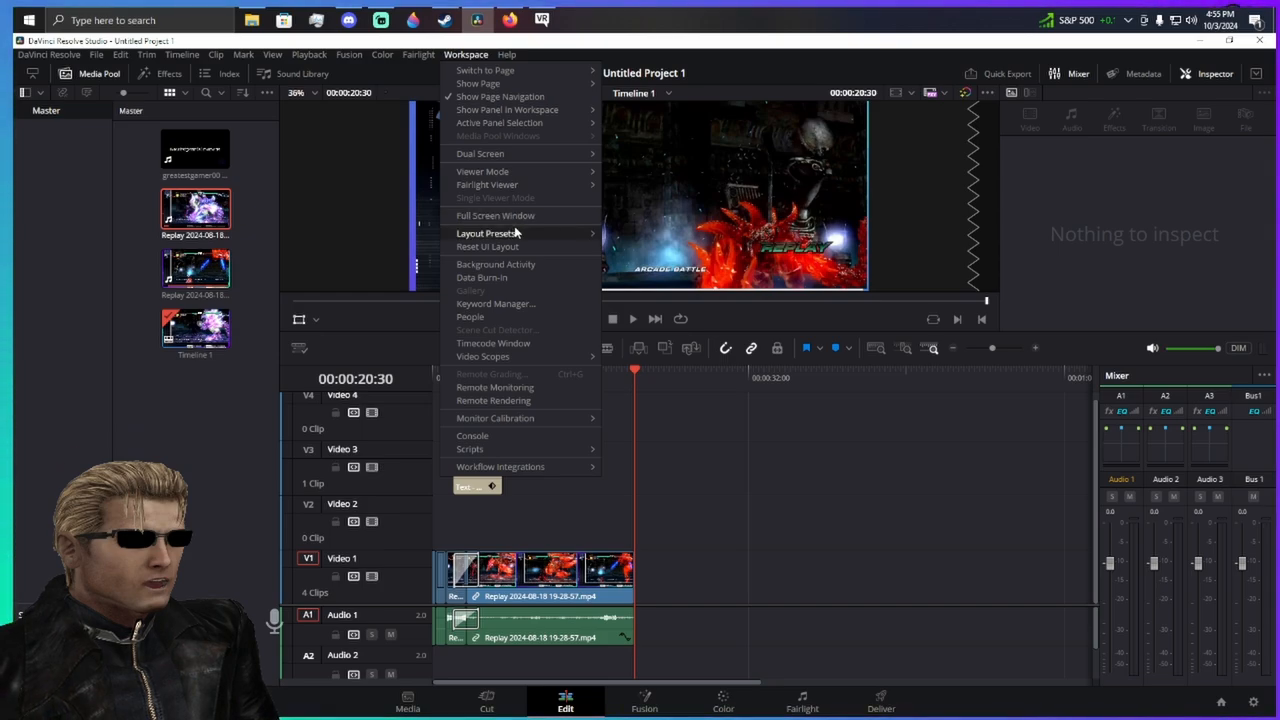
pyautogui.moveTo(493, 72)
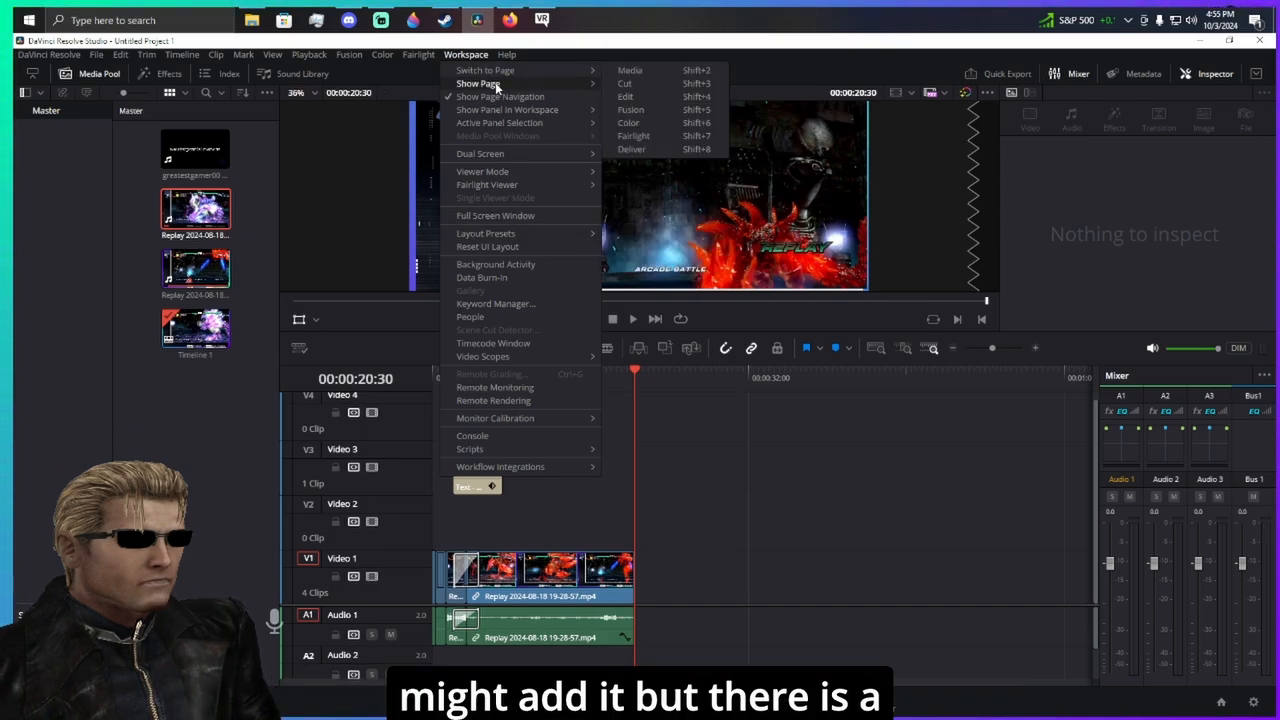
pyautogui.click(1095, 229)
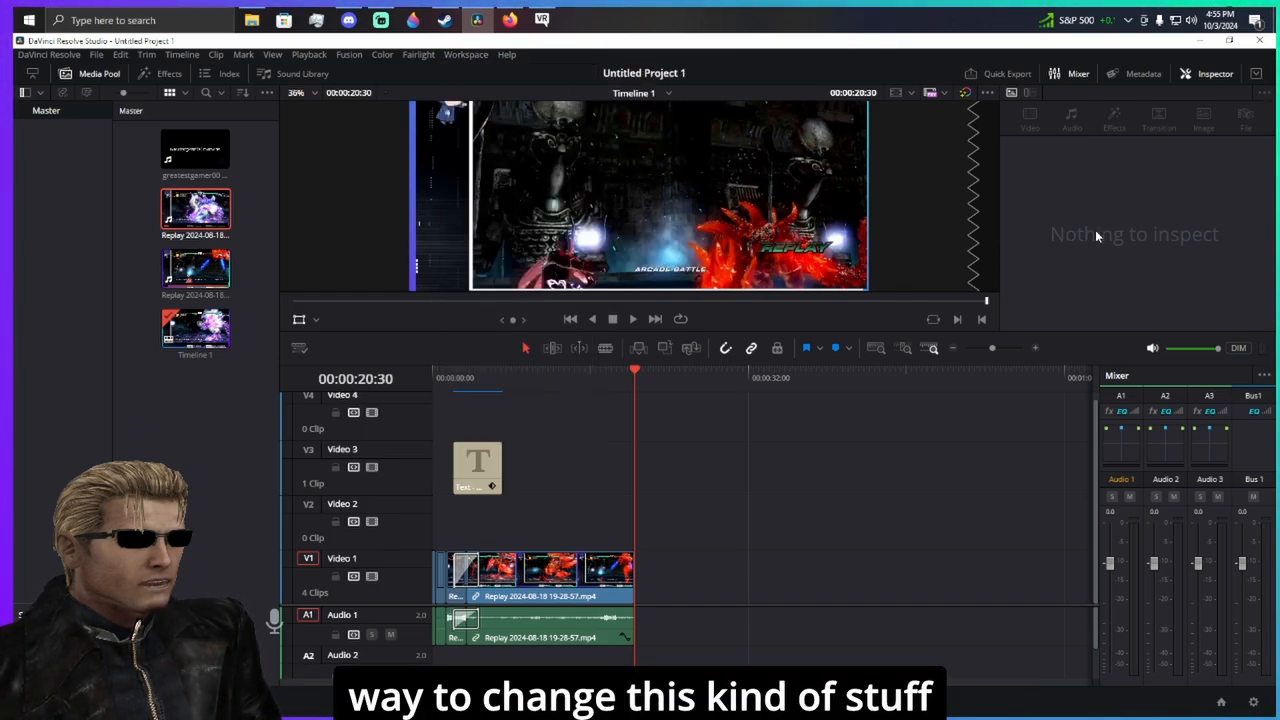
pyautogui.click(466, 54)
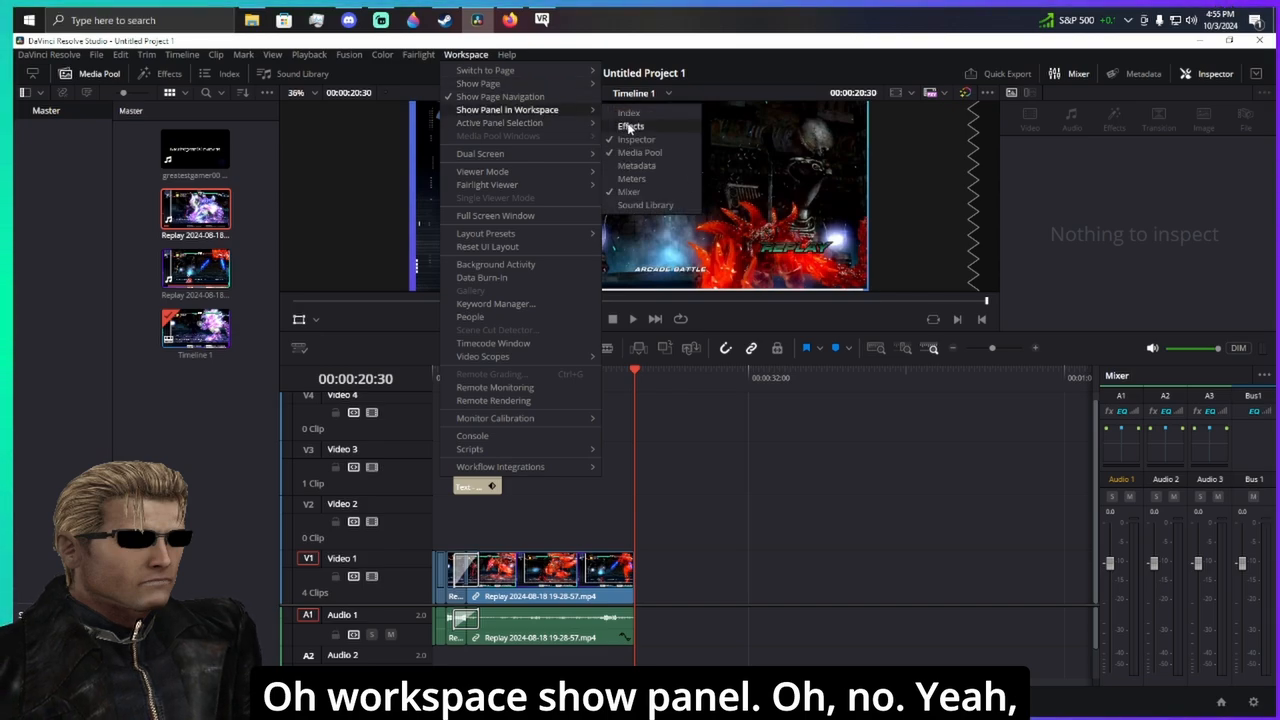
pyautogui.click(632, 127)
pyautogui.click(162, 73)
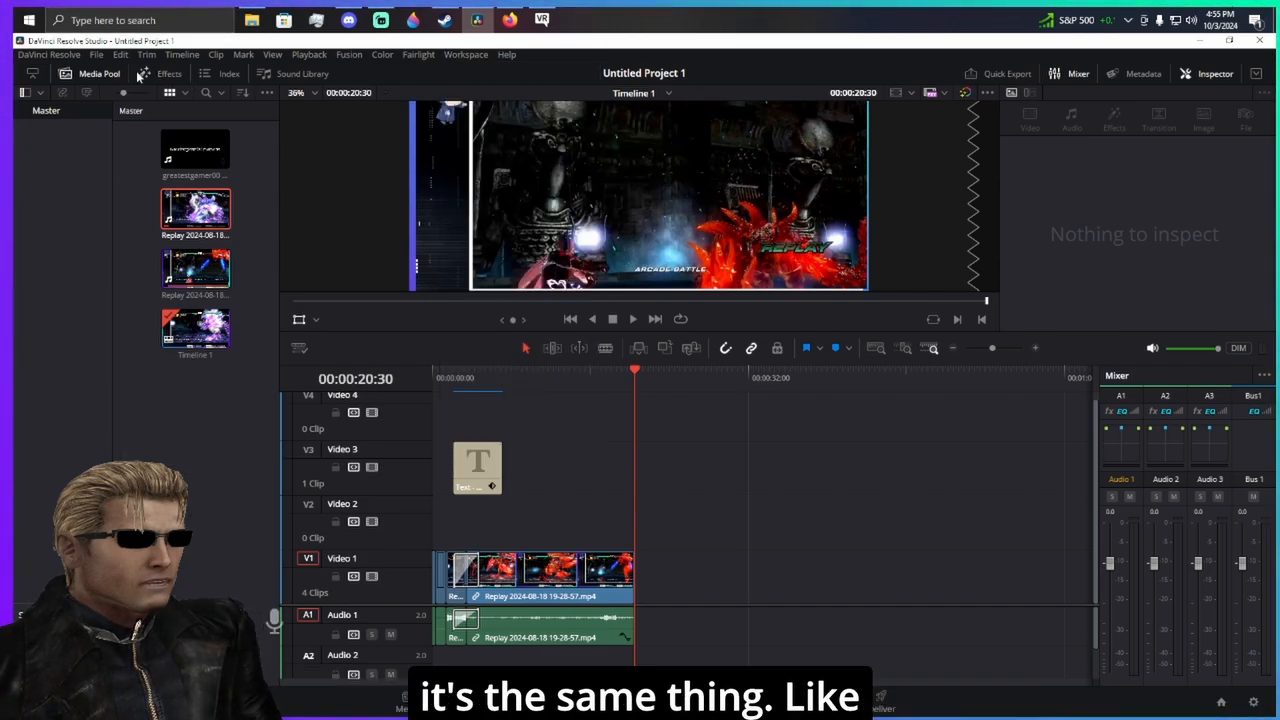
pyautogui.click(33, 74)
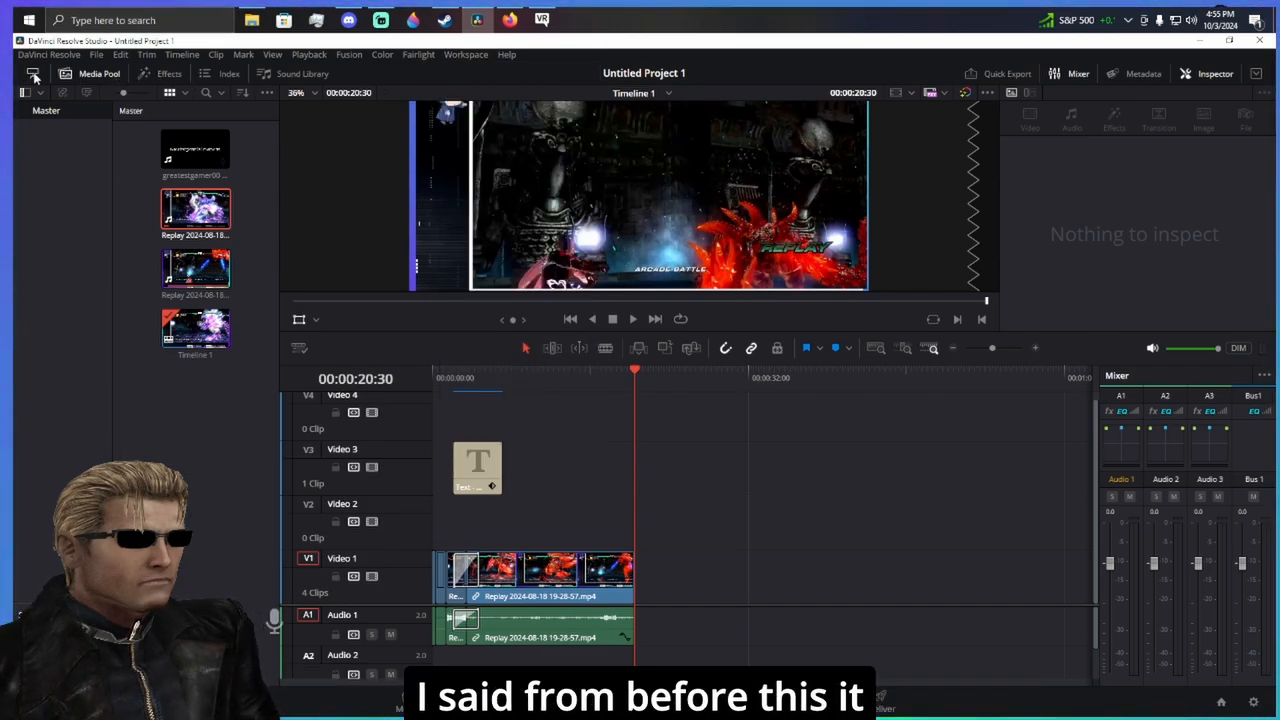
pyautogui.click(84, 74)
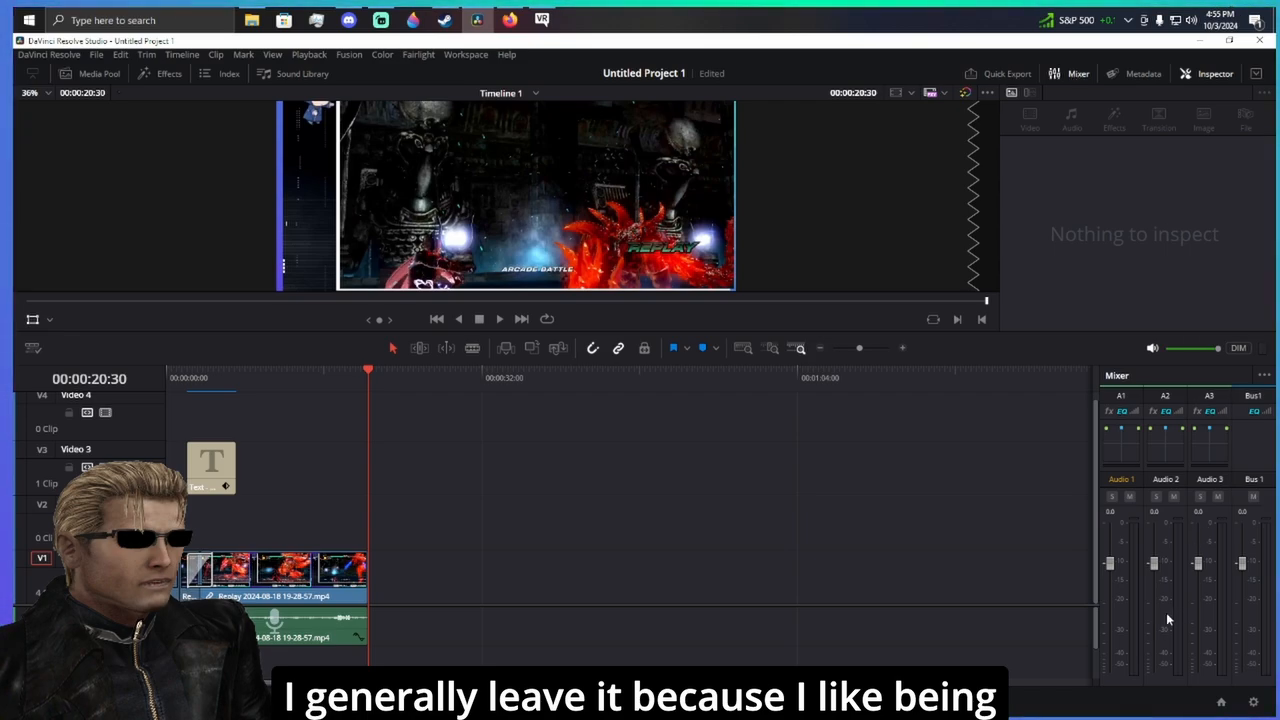
# - Hide the Inspector to use the source and timeline viewers side by side, play part of the timeline, and return the playhead to 00:00:00:00
pyautogui.click(1215, 73)
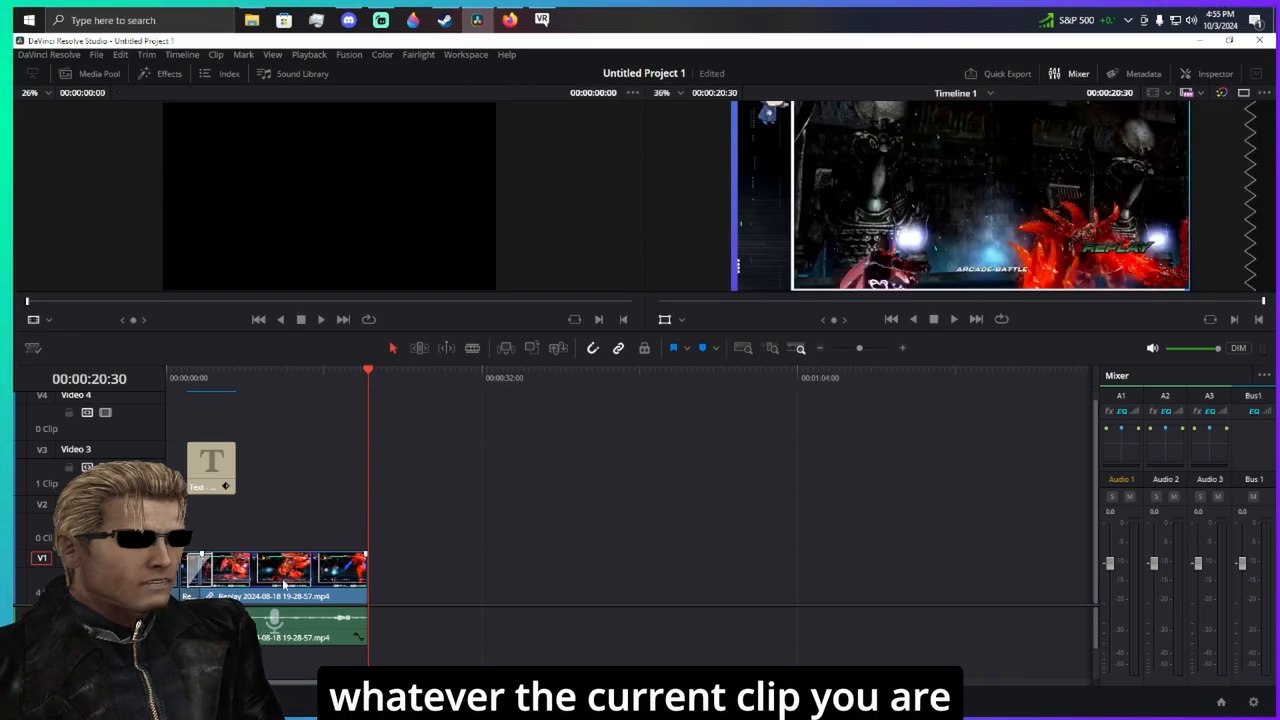
pyautogui.click(306, 380)
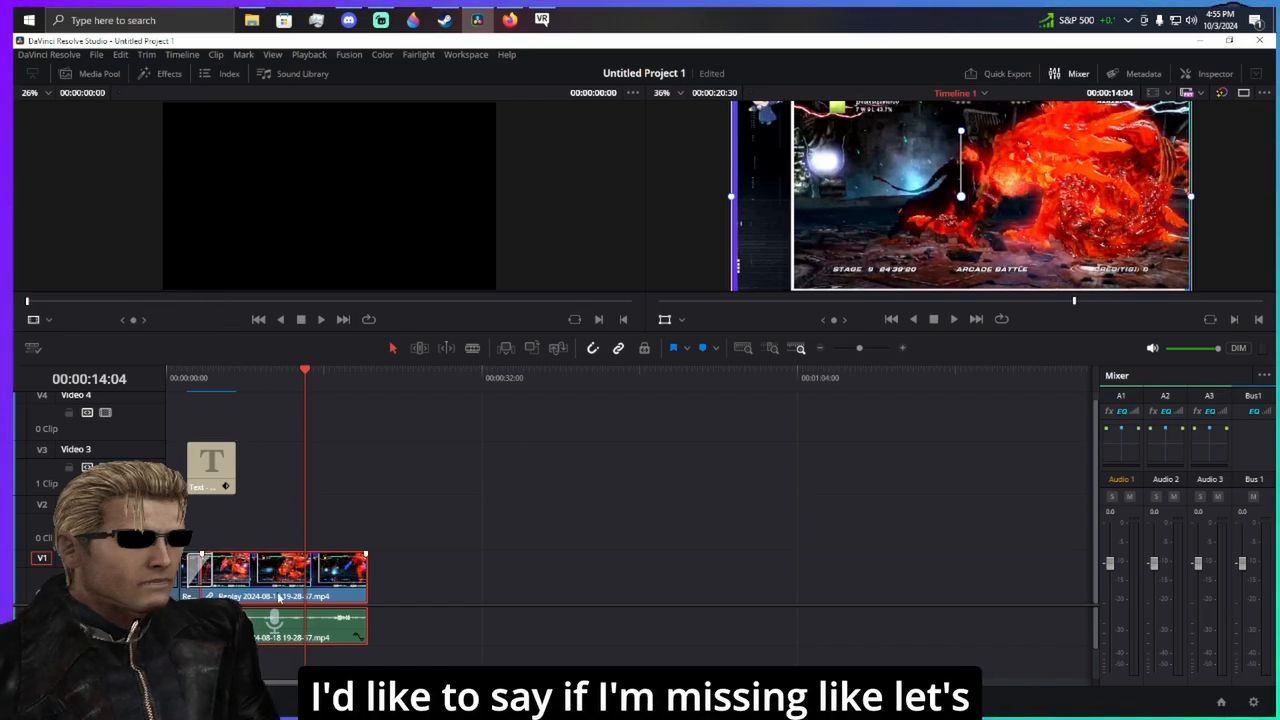
pyautogui.moveTo(222, 556); pyautogui.dragTo(285, 565)
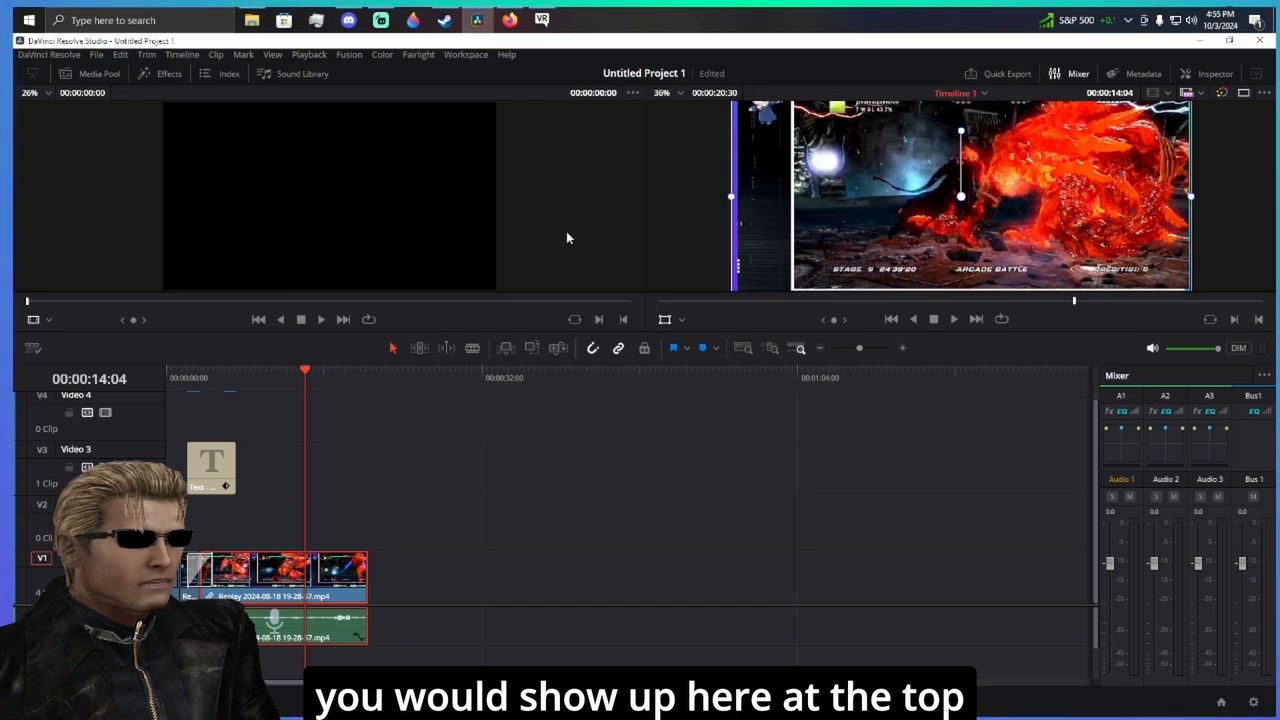
pyautogui.press('space')
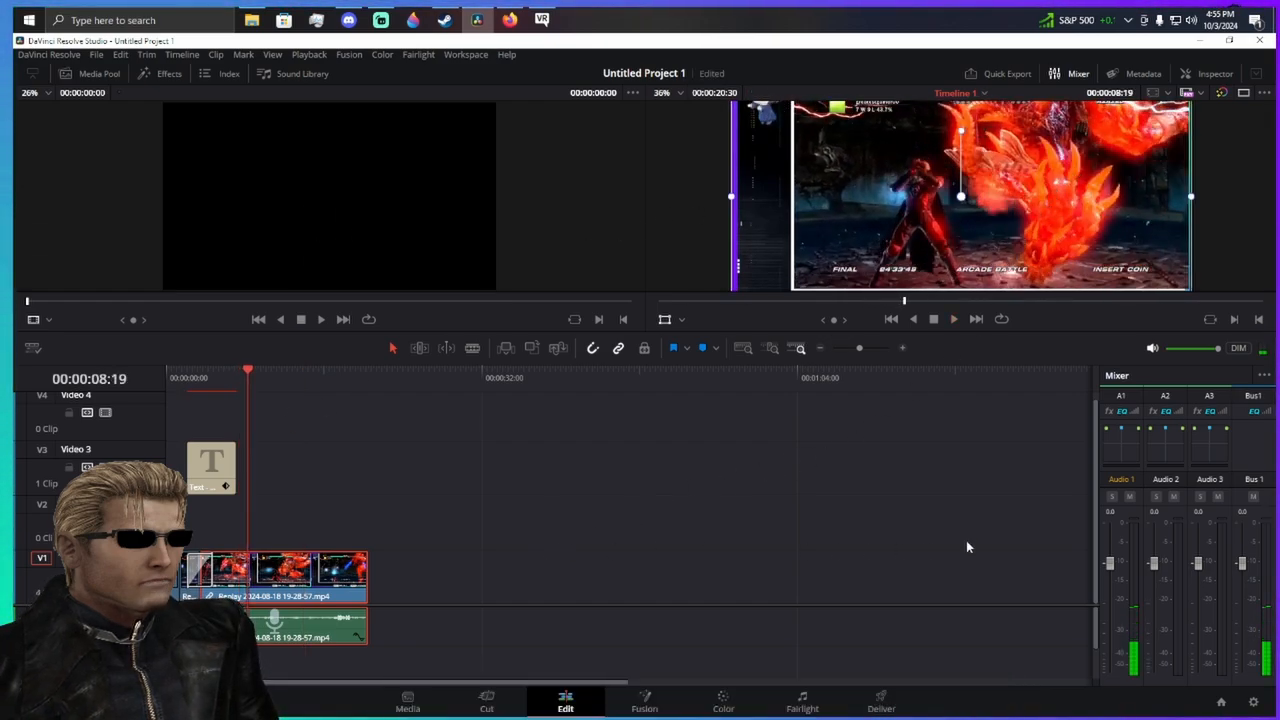
pyautogui.moveTo(236, 380); pyautogui.dragTo(166, 385)
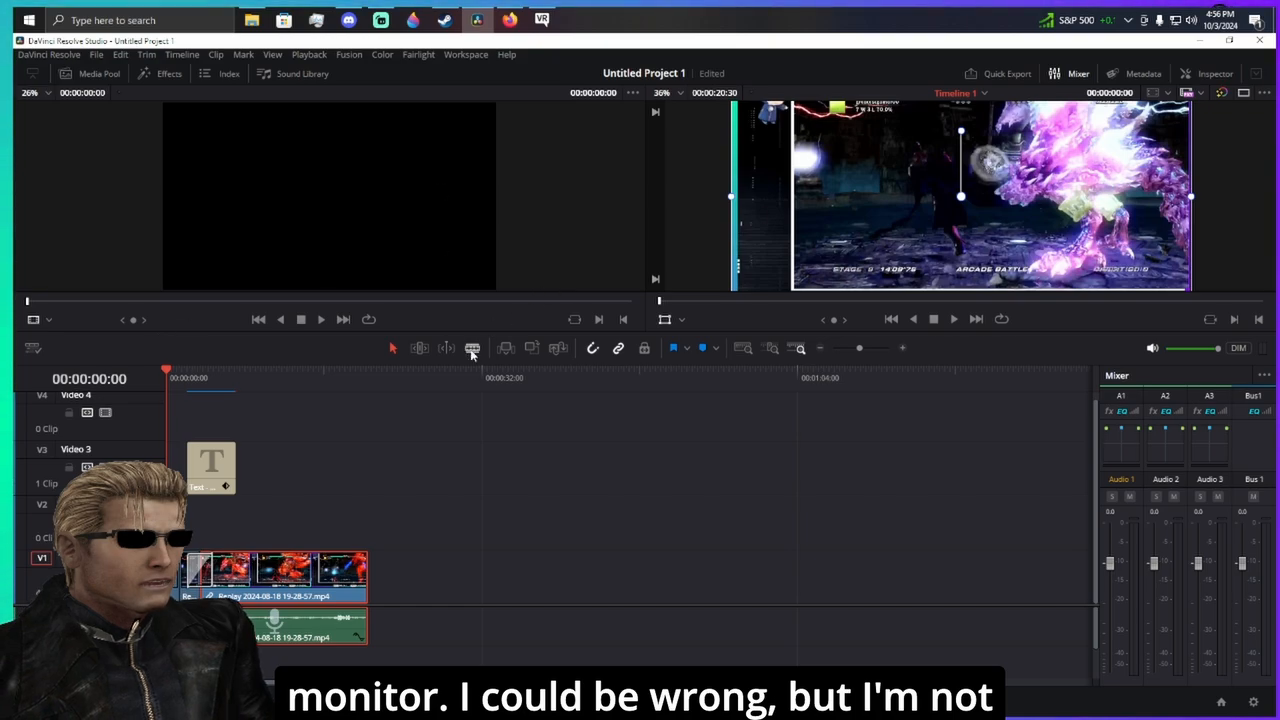
# - Zoom in on the timeline, check the Sound Library and Edit Index, and leave the Effects library and media pool open together
pyautogui.click(903, 348)
pyautogui.click(905, 349)
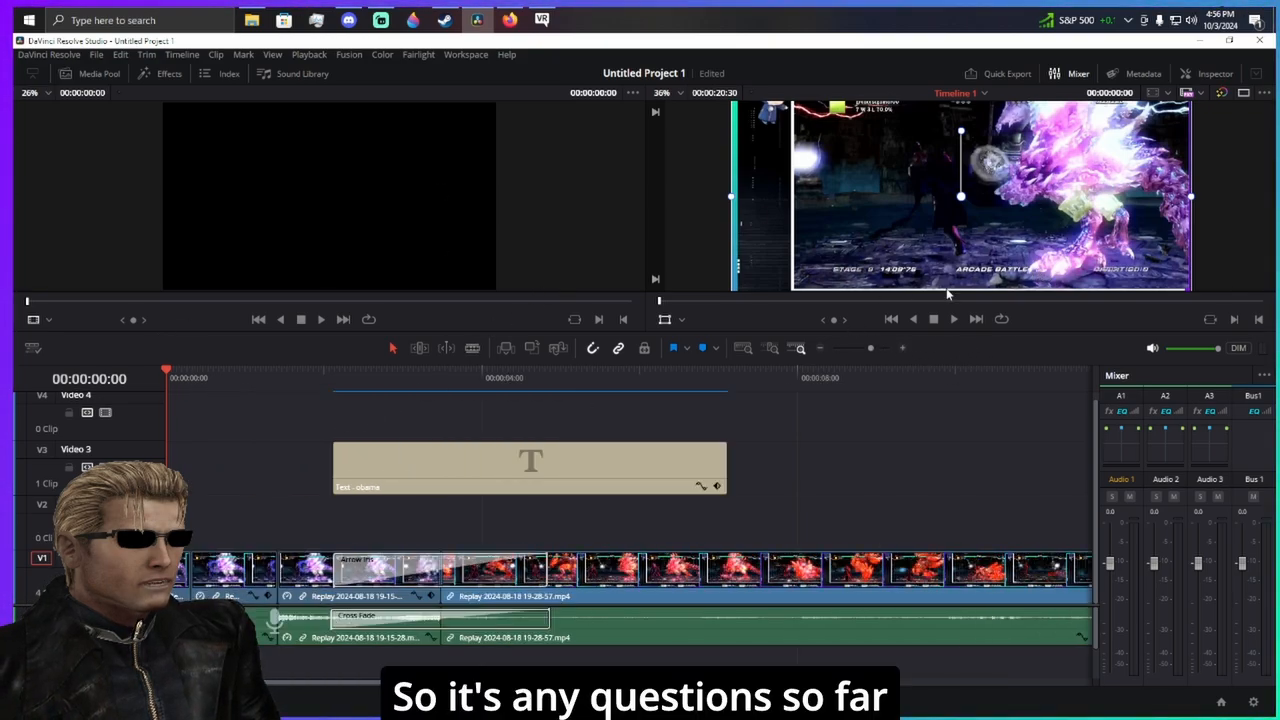
pyautogui.click(288, 74)
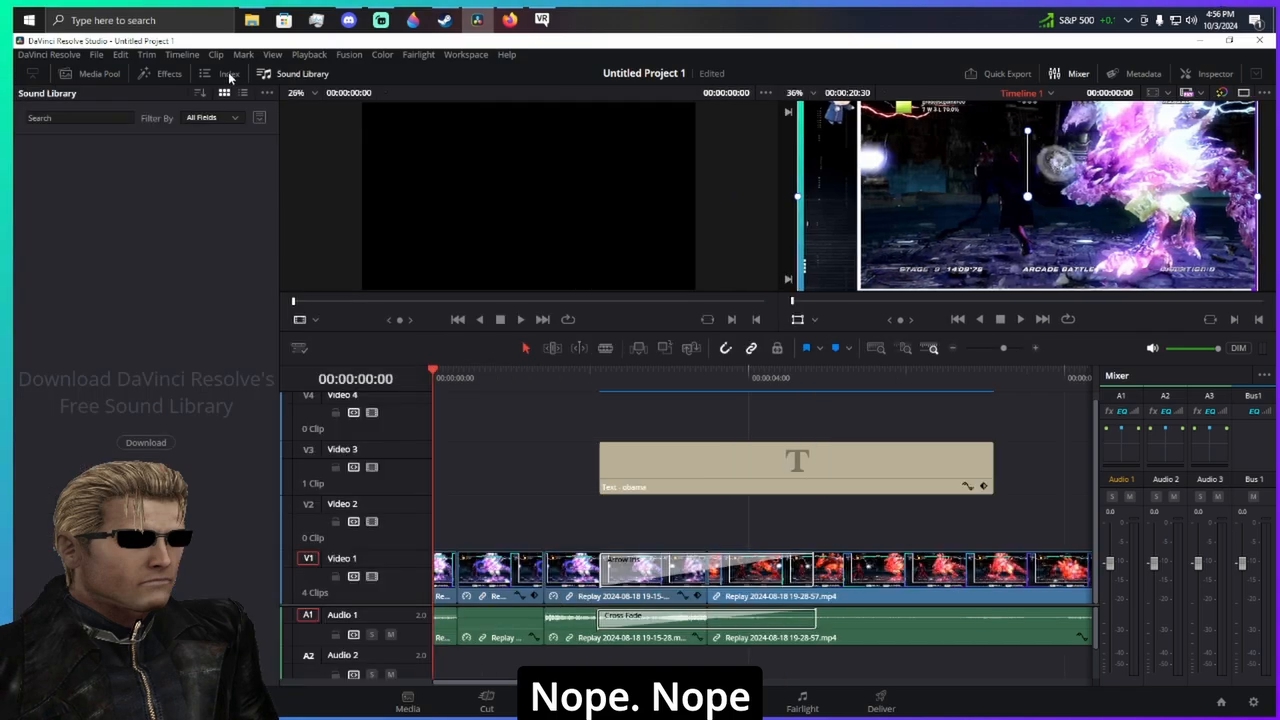
pyautogui.click(226, 73)
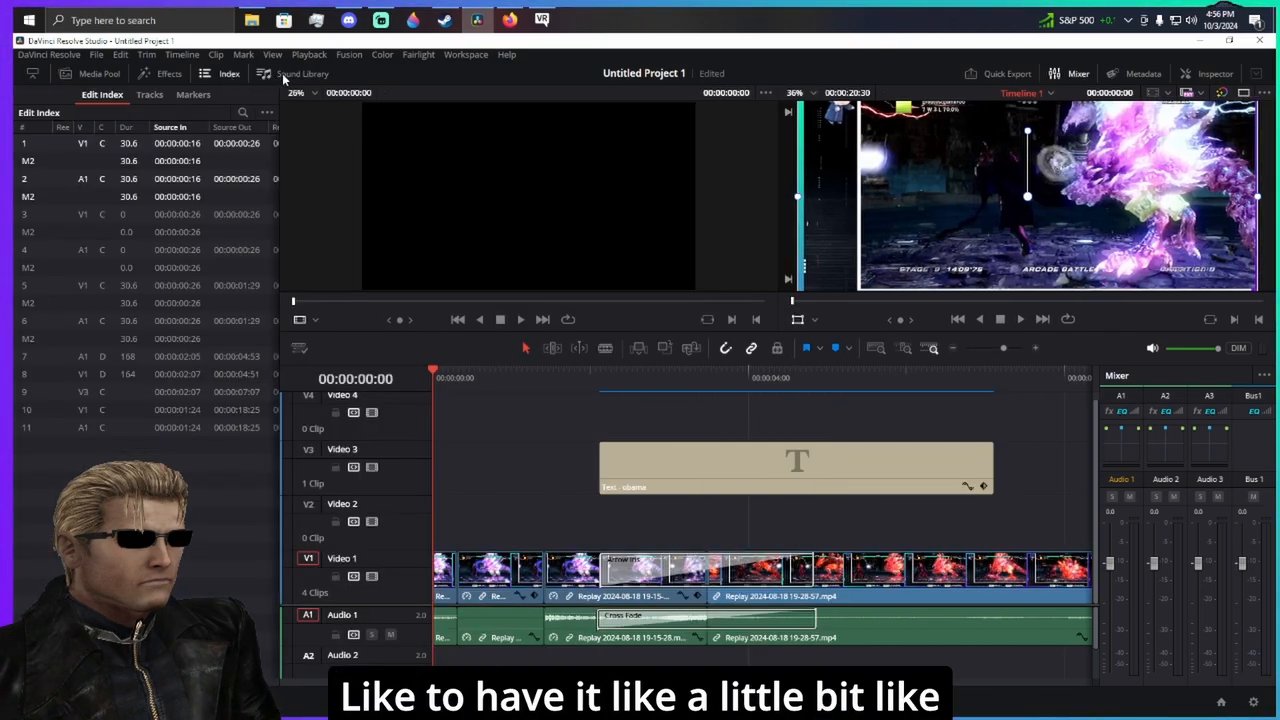
pyautogui.click(214, 72)
pyautogui.click(154, 75)
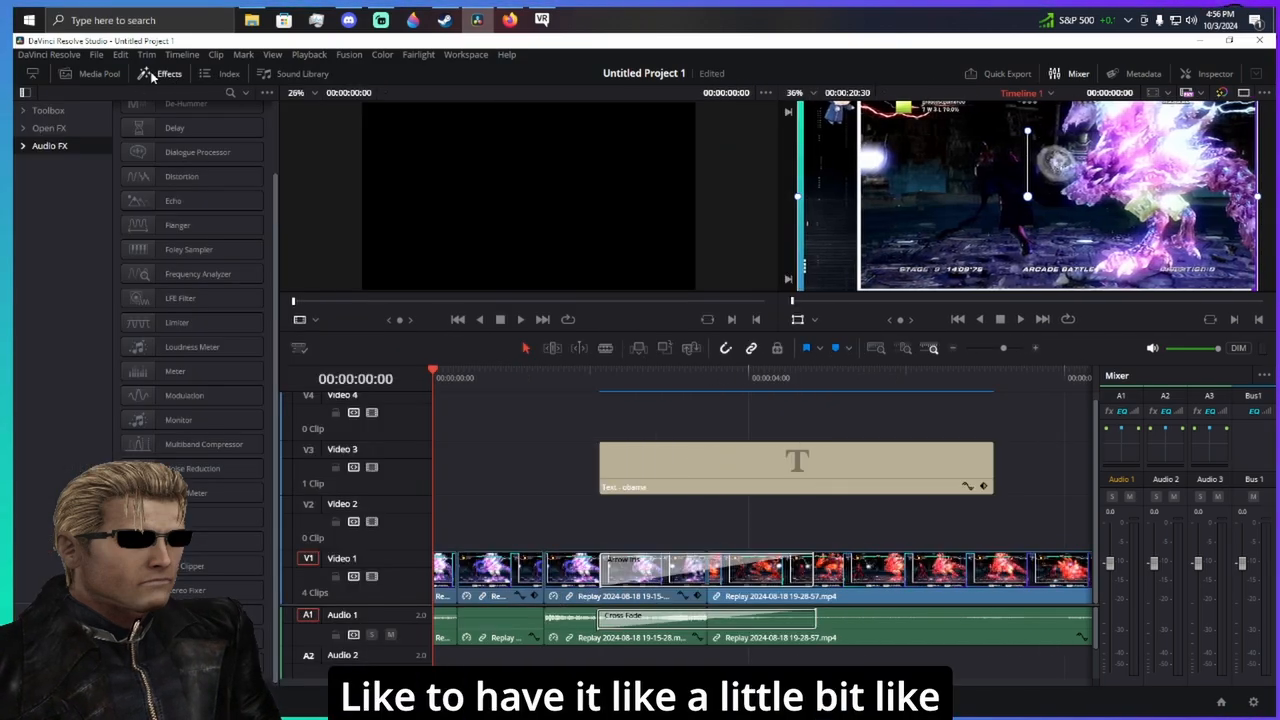
pyautogui.click(96, 73)
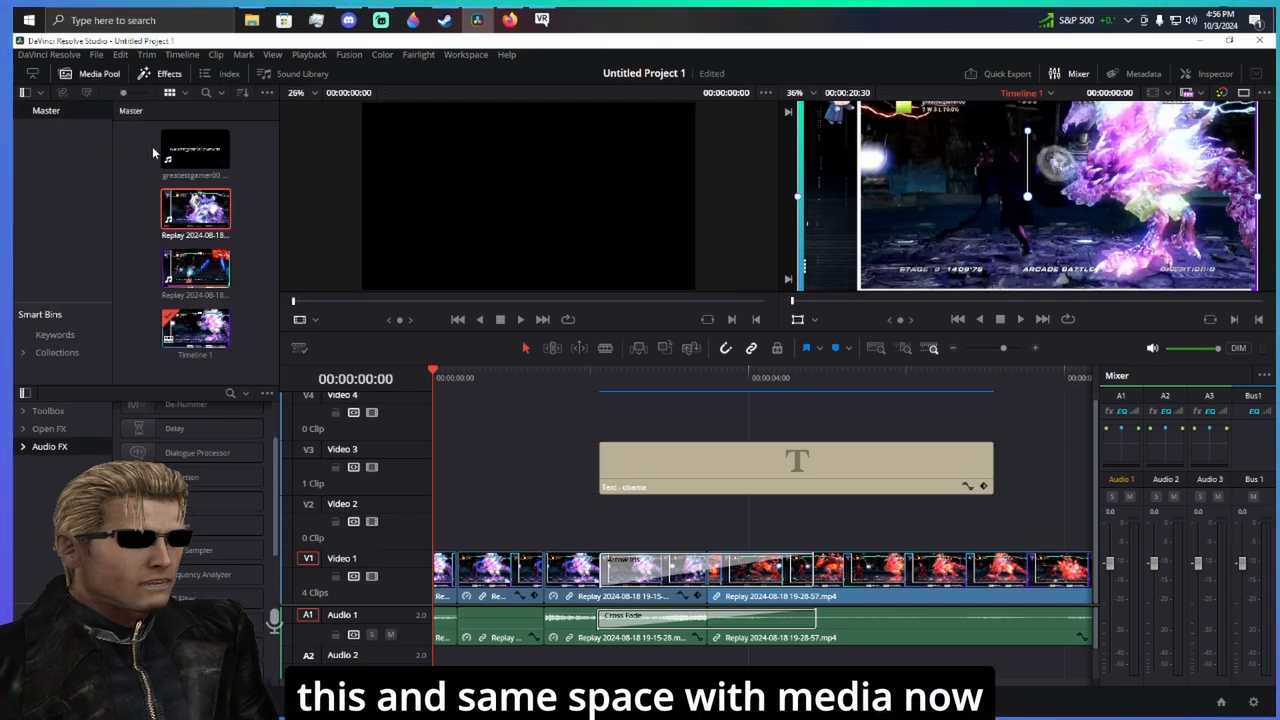
pyautogui.rightClick(207, 218)
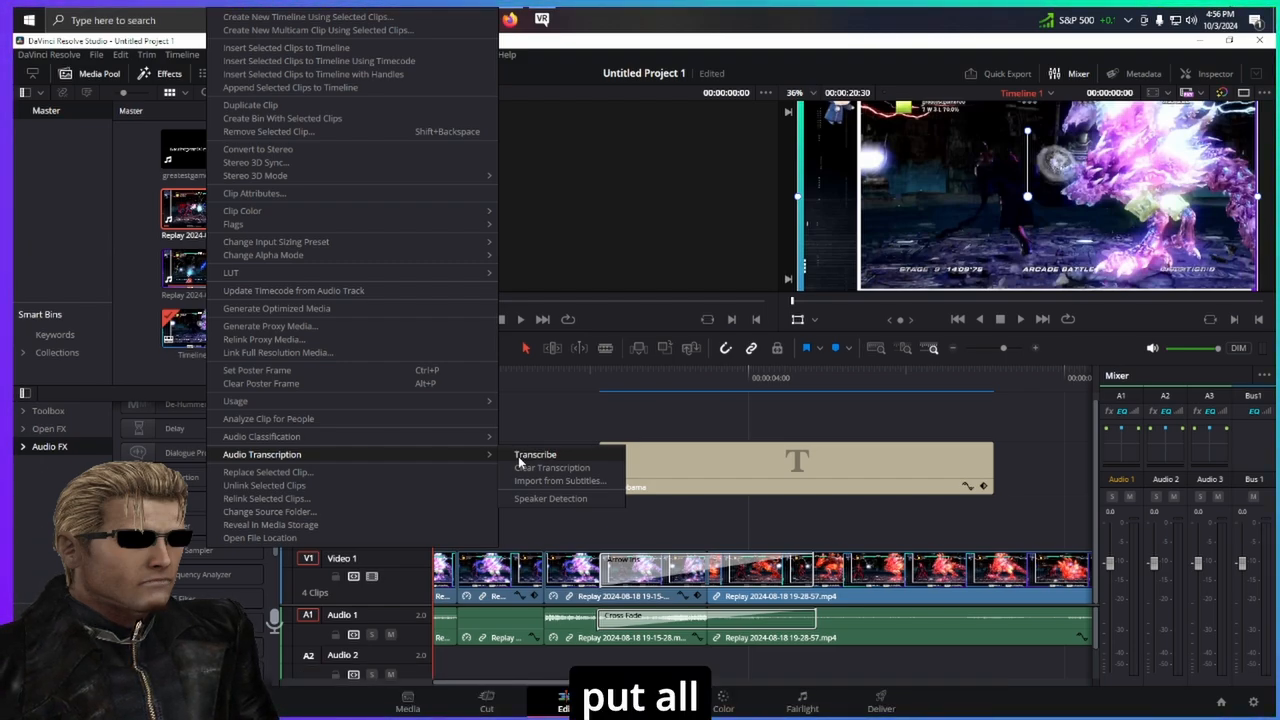
pyautogui.click(650, 517)
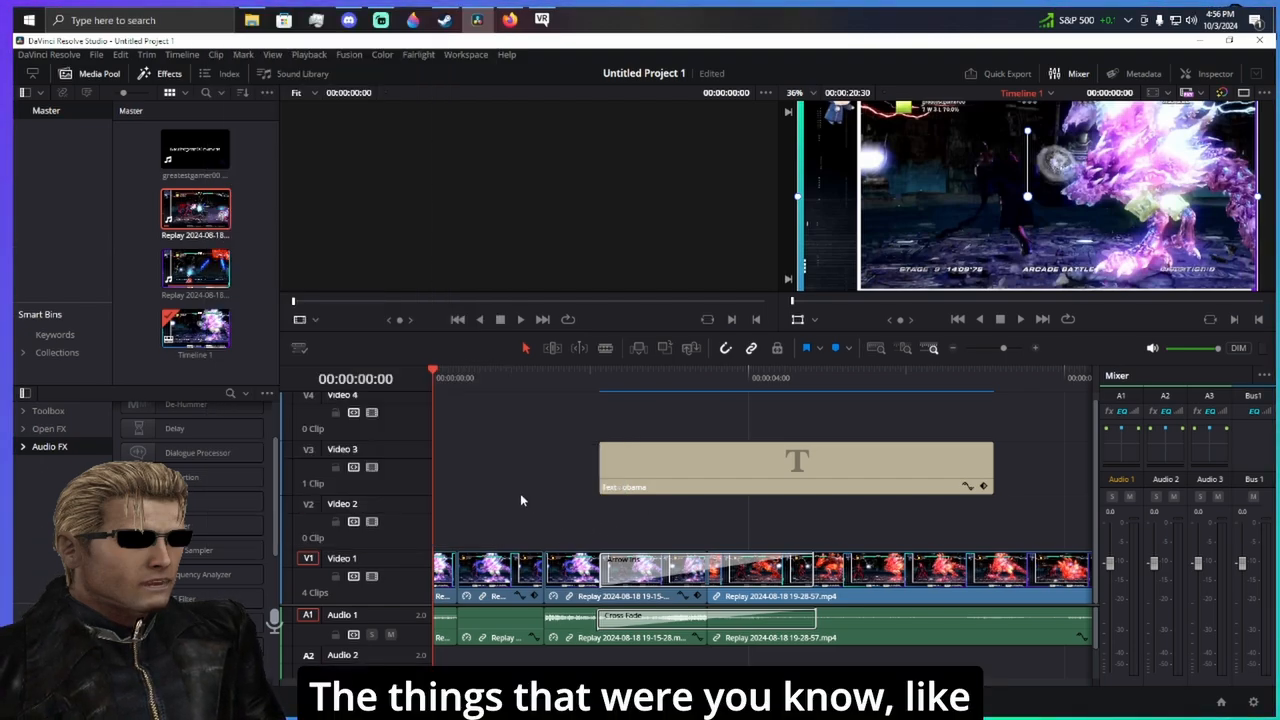
pyautogui.rightClick(198, 283)
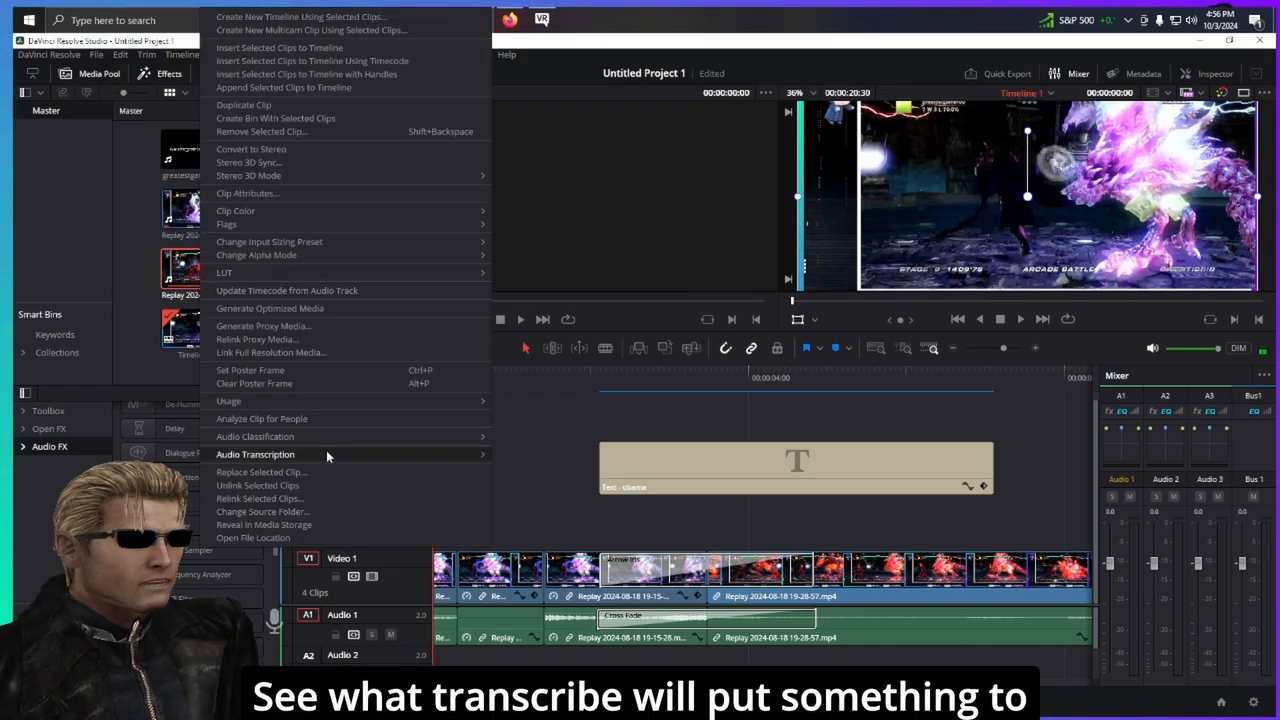
pyautogui.click(527, 455)
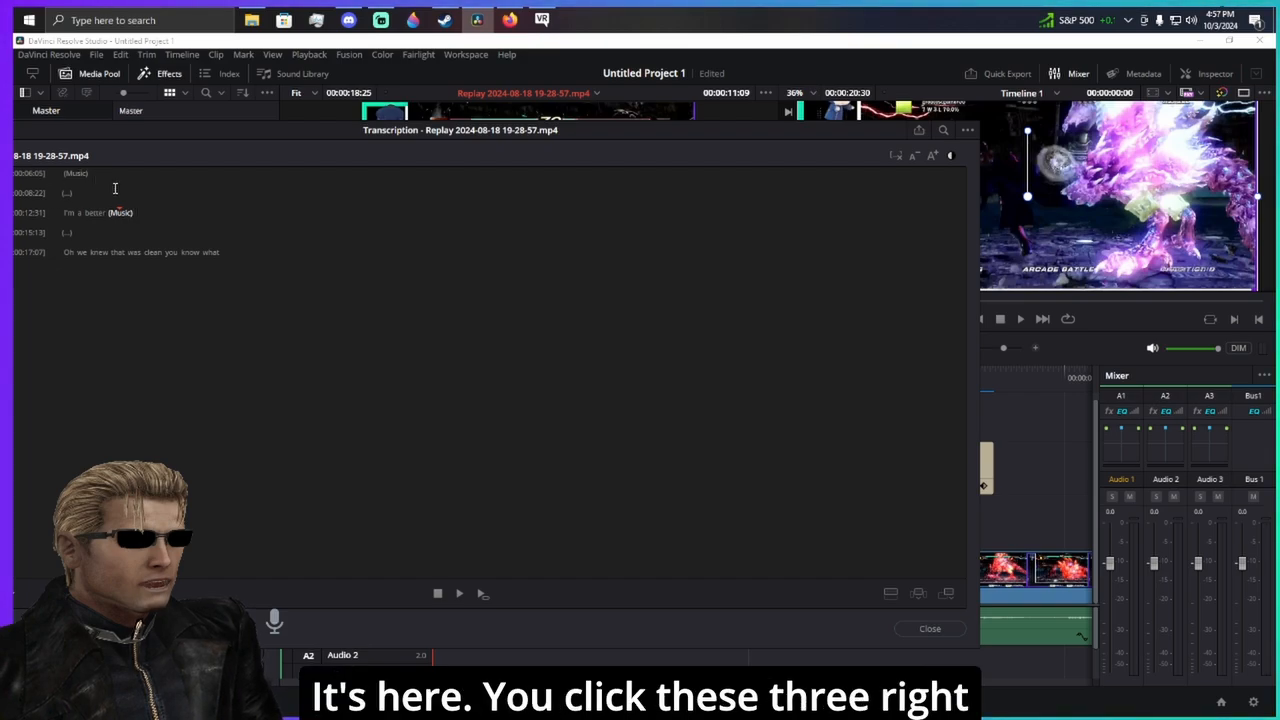
# - Remove the silent portions in the transcription, append its entire text selection to the end of the timeline, and close the transcription
pyautogui.click(968, 132)
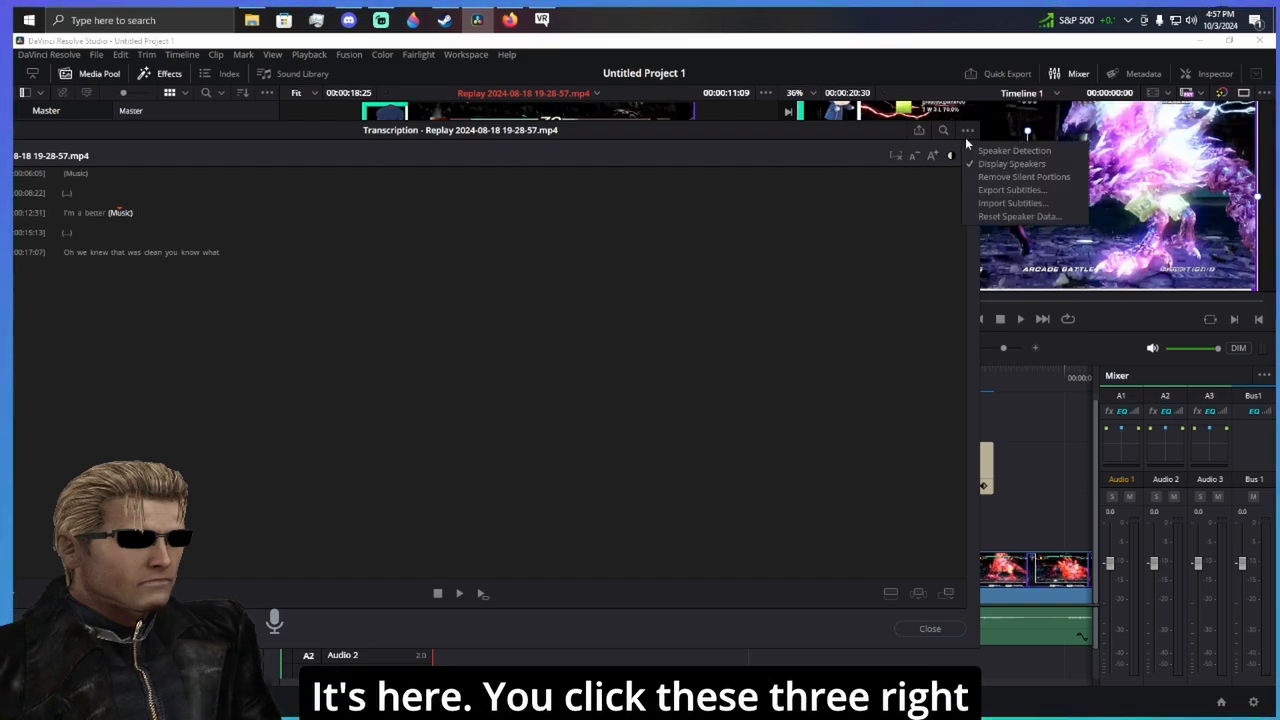
pyautogui.click(1001, 177)
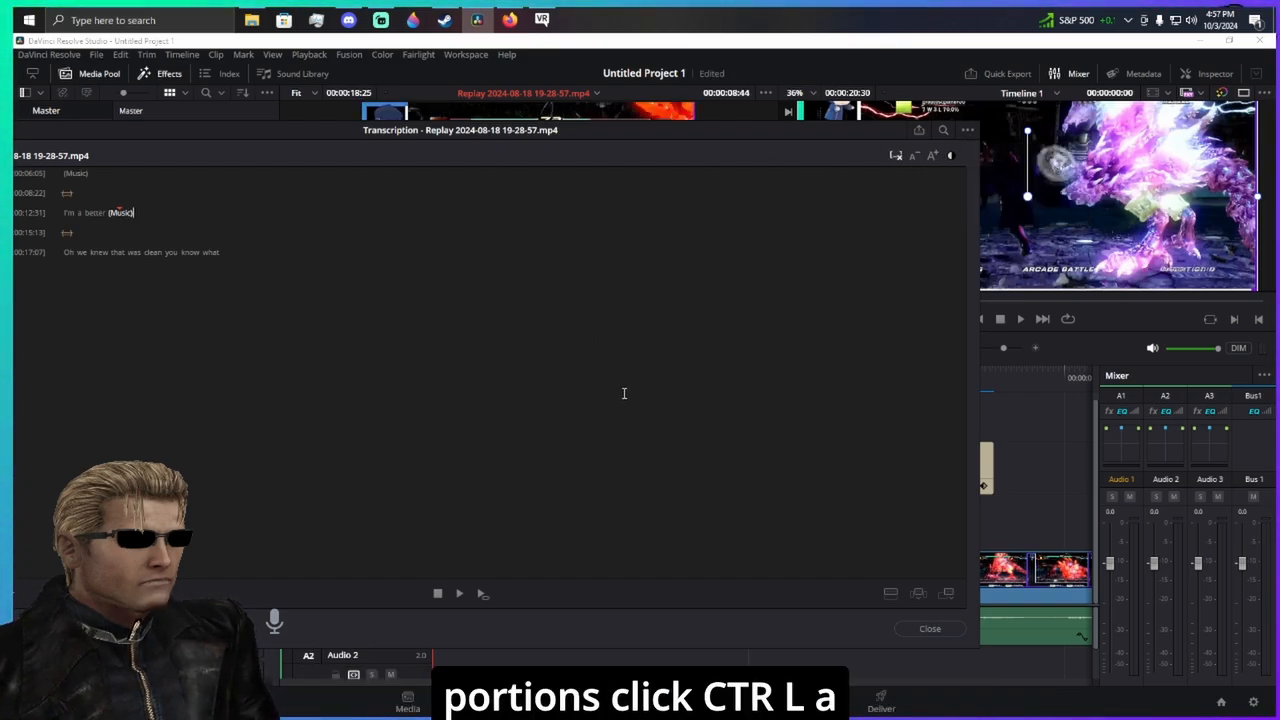
pyautogui.hotkey('ctrl', 'a')
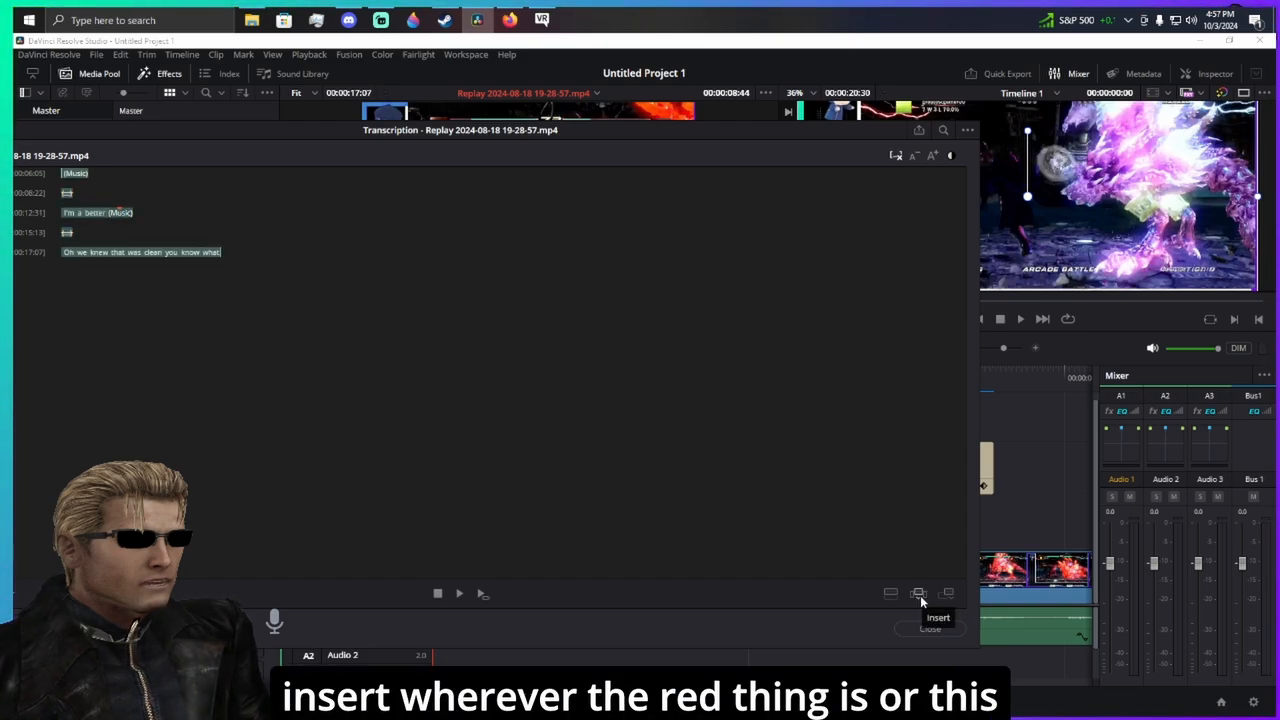
pyautogui.click(948, 594)
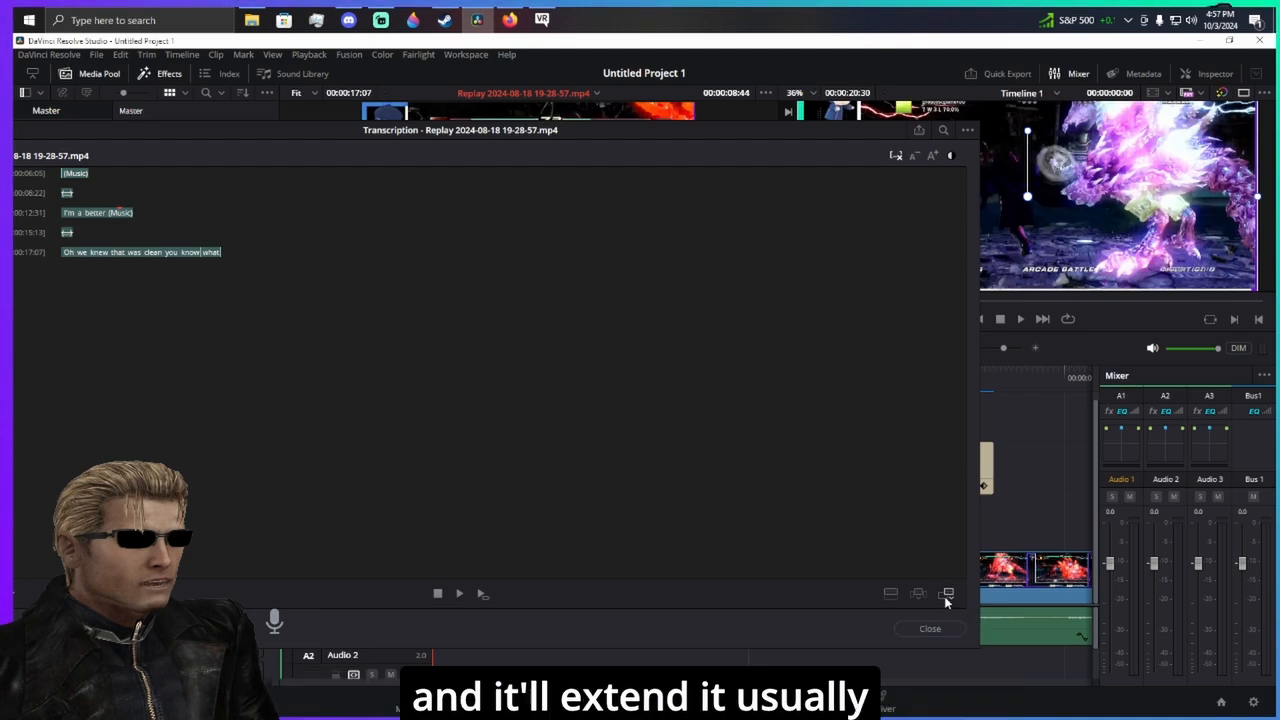
pyautogui.click(930, 628)
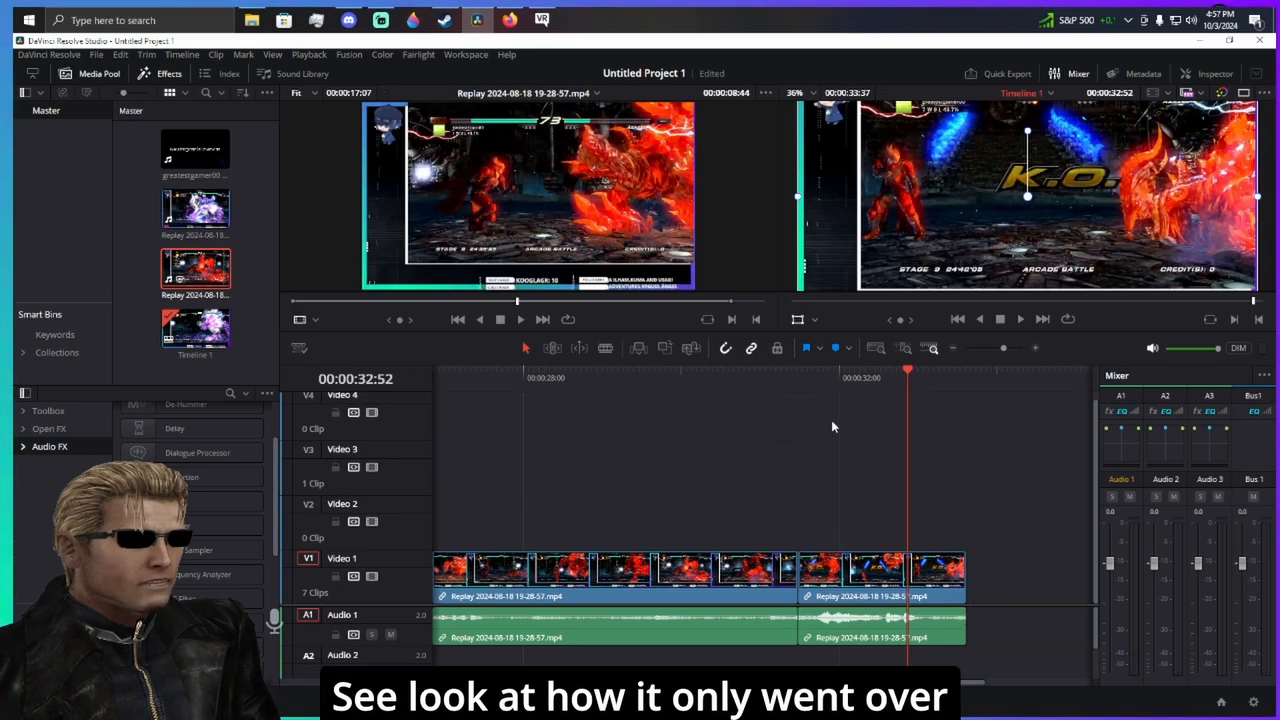
# - Scrub the appended clips to 00:00:31:38, look up the option for creating subtitles from audio, and return to the beginning of the timeline
pyautogui.moveTo(812, 380); pyautogui.dragTo(802, 424)
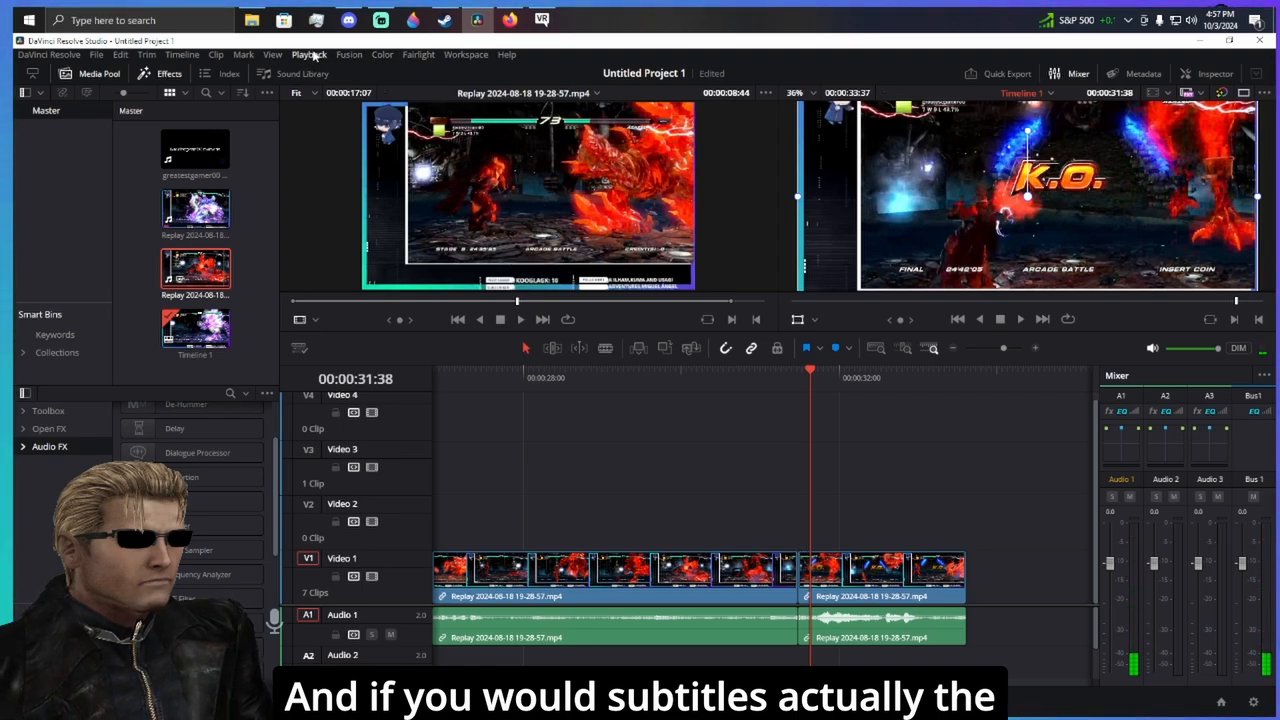
pyautogui.click(182, 55)
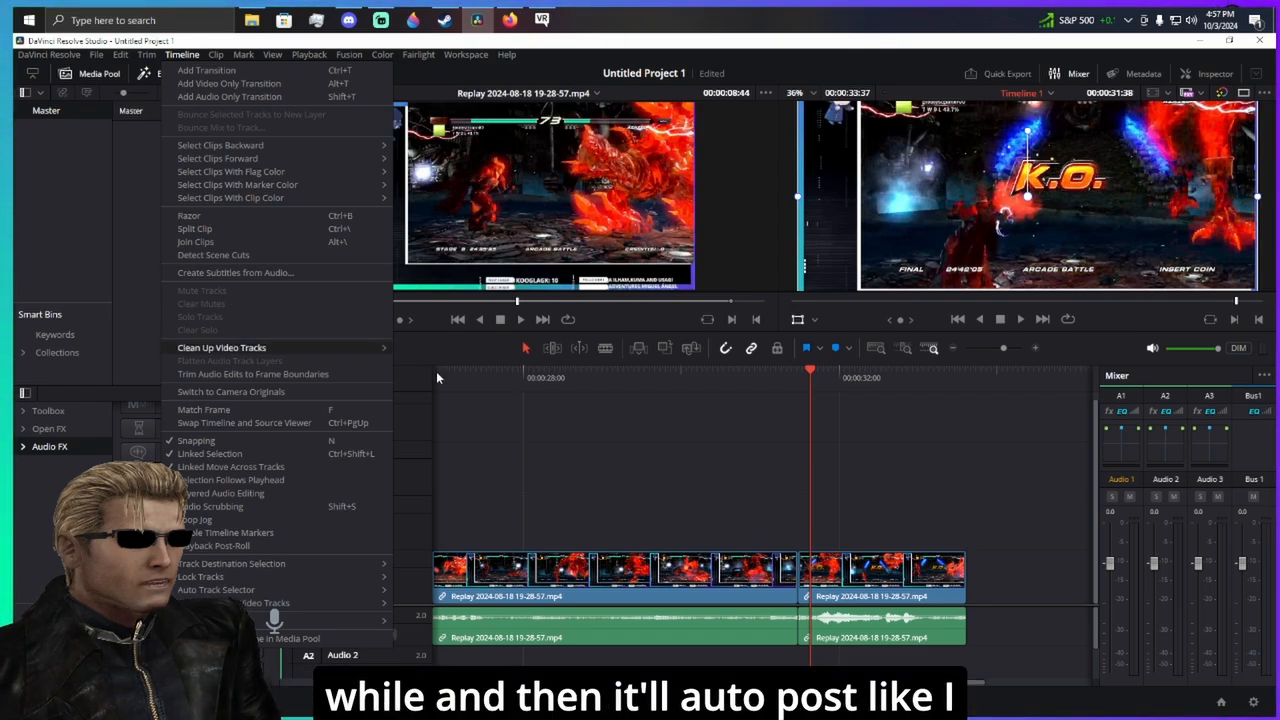
pyautogui.click(554, 492)
pyautogui.scroll(1, 466, 476)
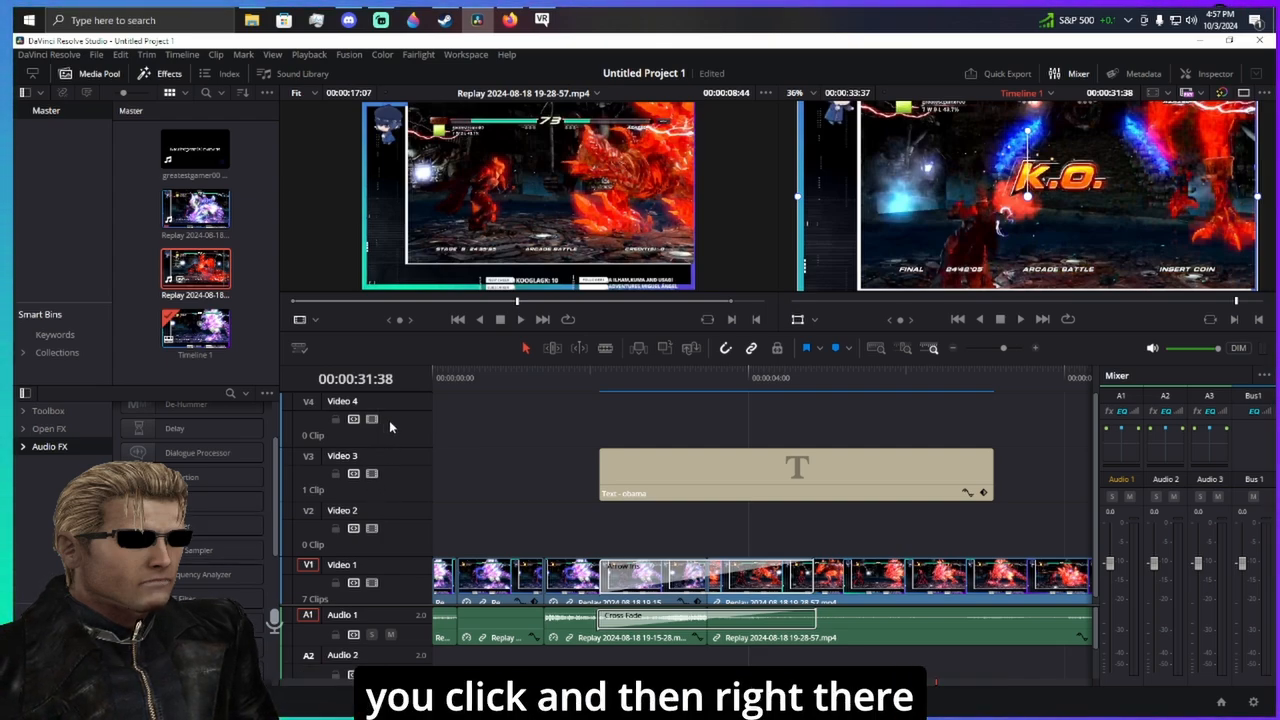
# - Show the Inspector again and display the title properties of the text clip on Video 3
pyautogui.click(1205, 74)
pyautogui.click(1033, 121)
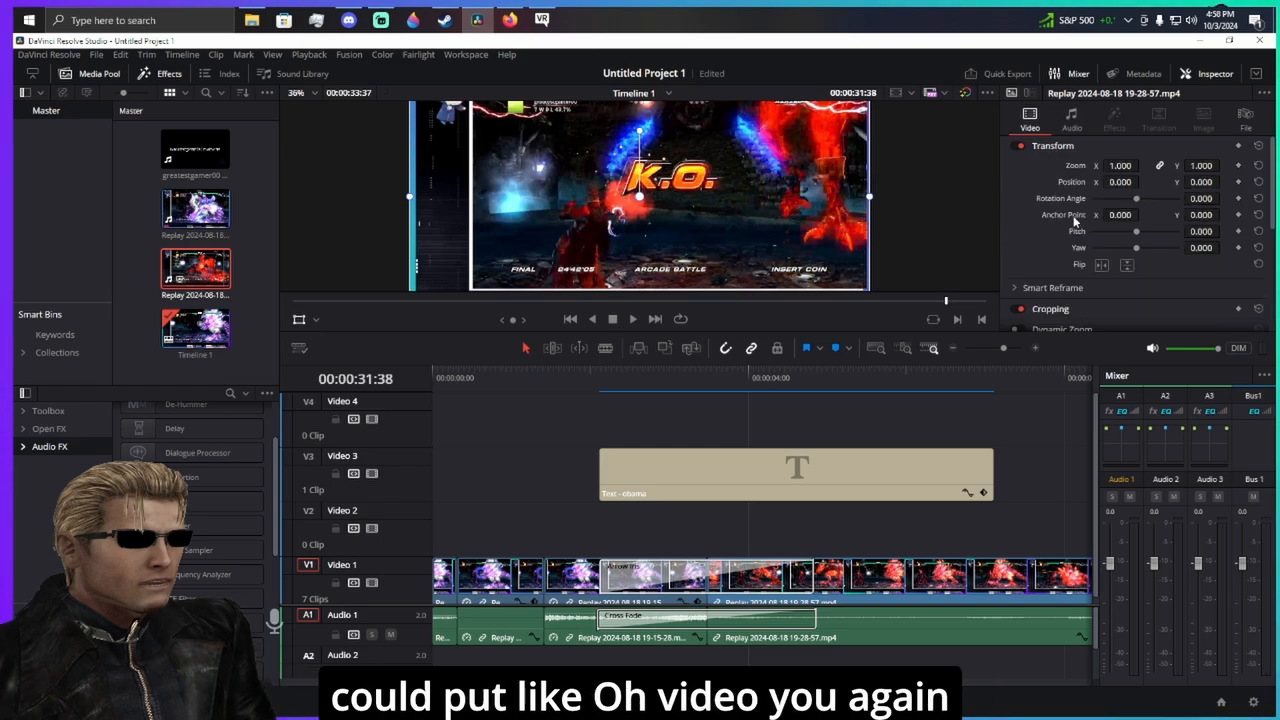
pyautogui.click(843, 483)
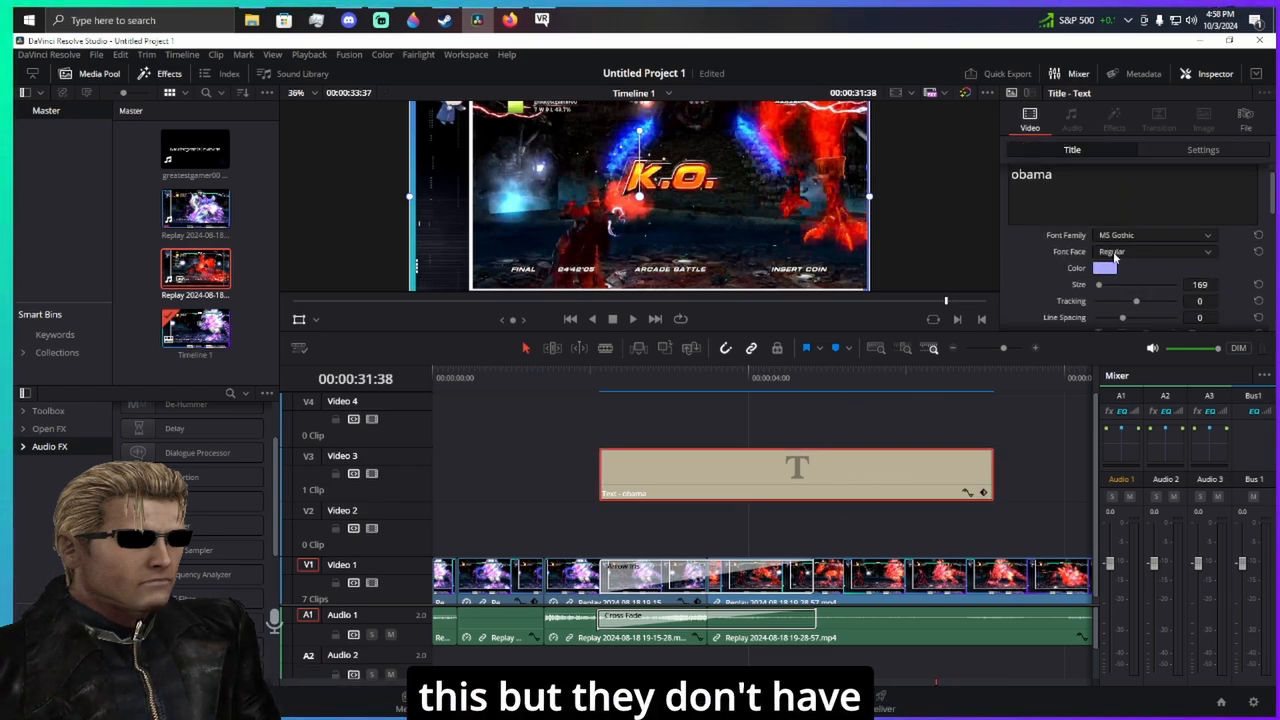
# - Examine the Title and Settings properties of the "obama" text clip in the Inspector
pyautogui.scroll(-3, 1130, 280)
pyautogui.scroll(3, 1120, 250)
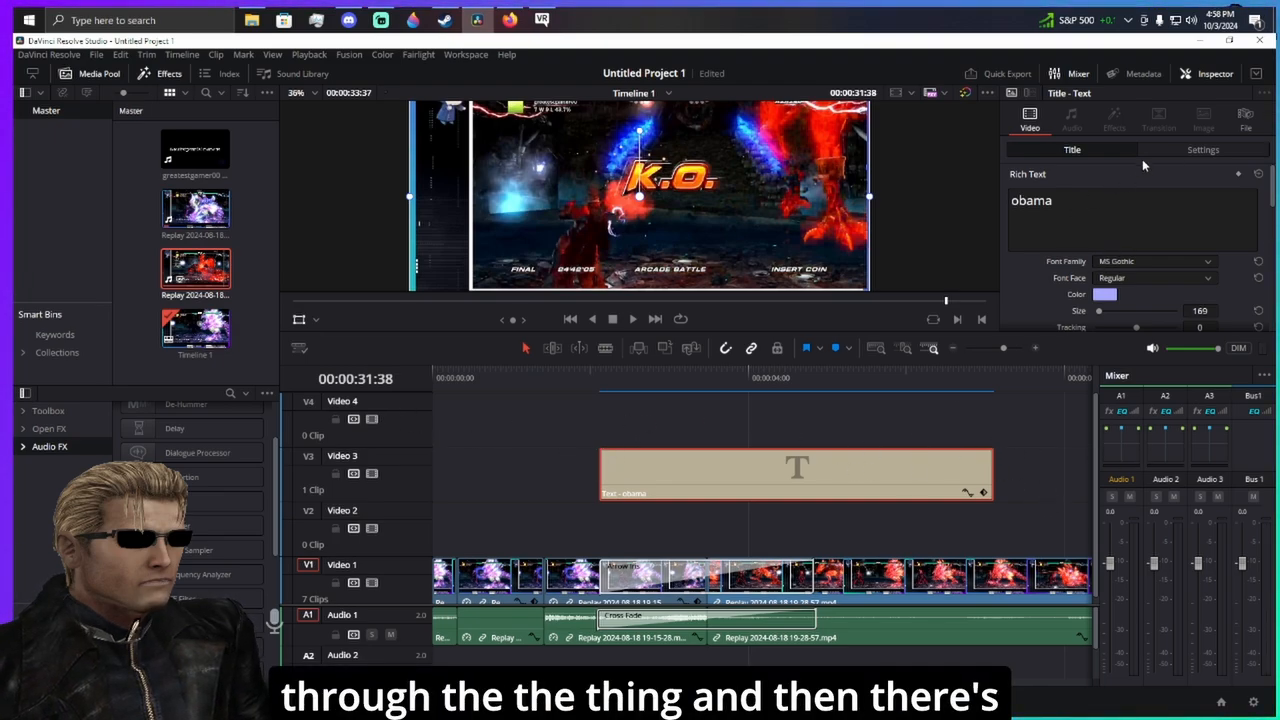
pyautogui.click(1190, 153)
pyautogui.click(1100, 150)
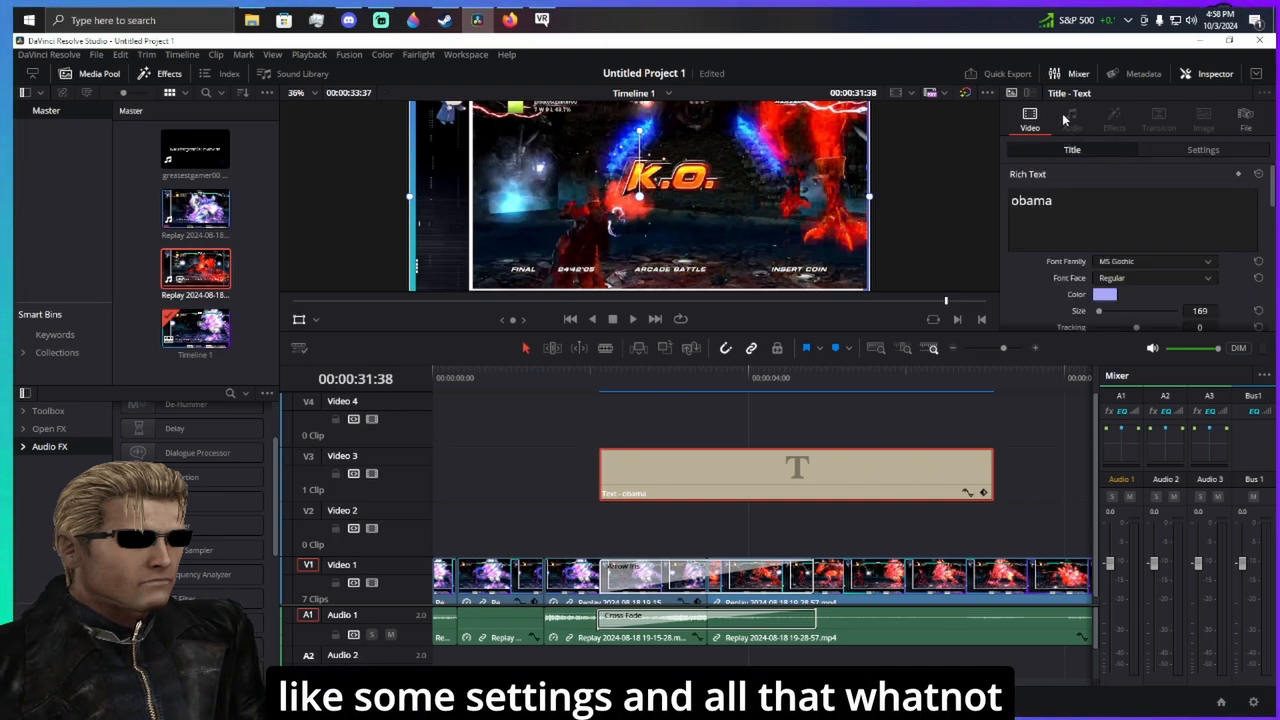
# - Deselect the text clip and return the playhead to the beginning of the timeline
pyautogui.click(574, 545)
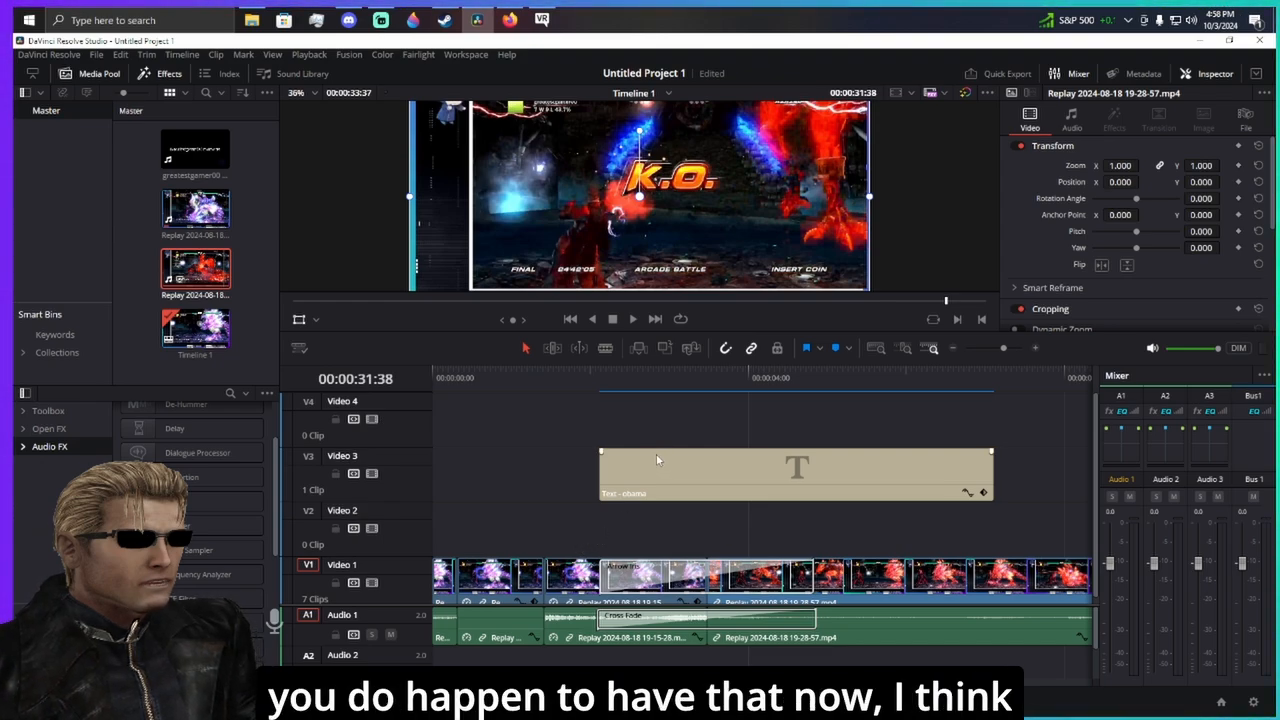
pyautogui.click(510, 472)
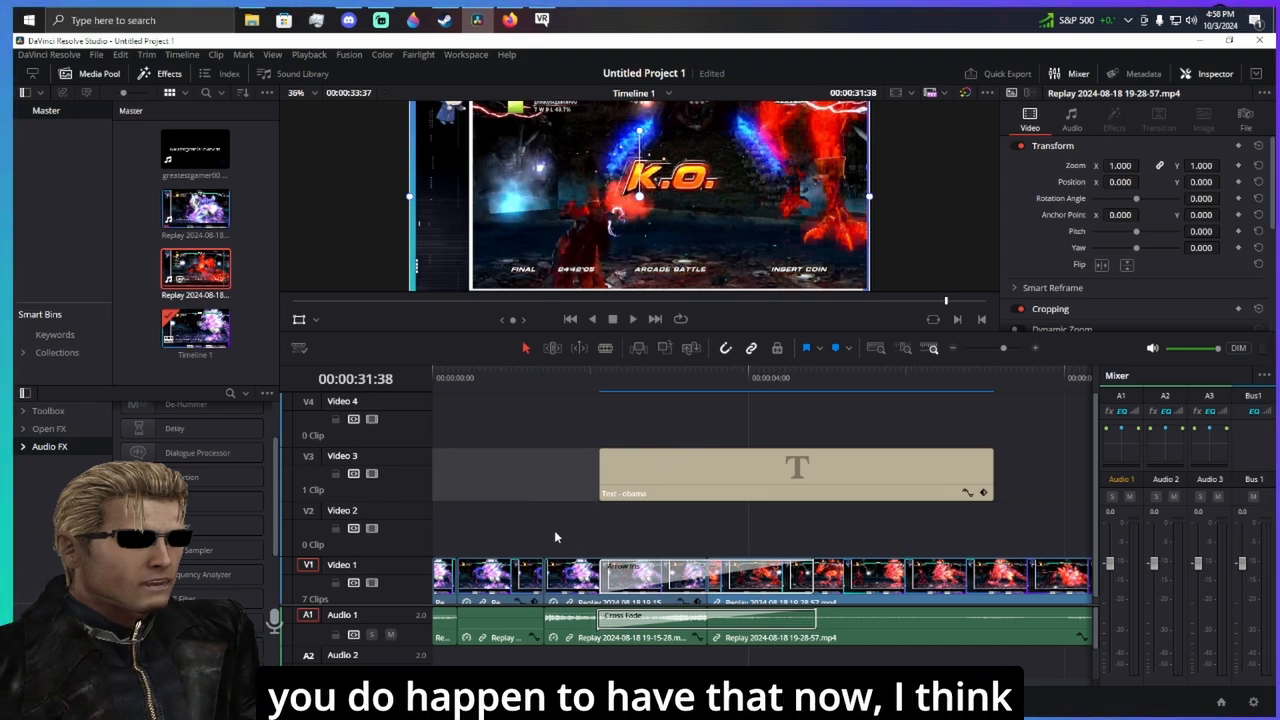
pyautogui.click(952, 348)
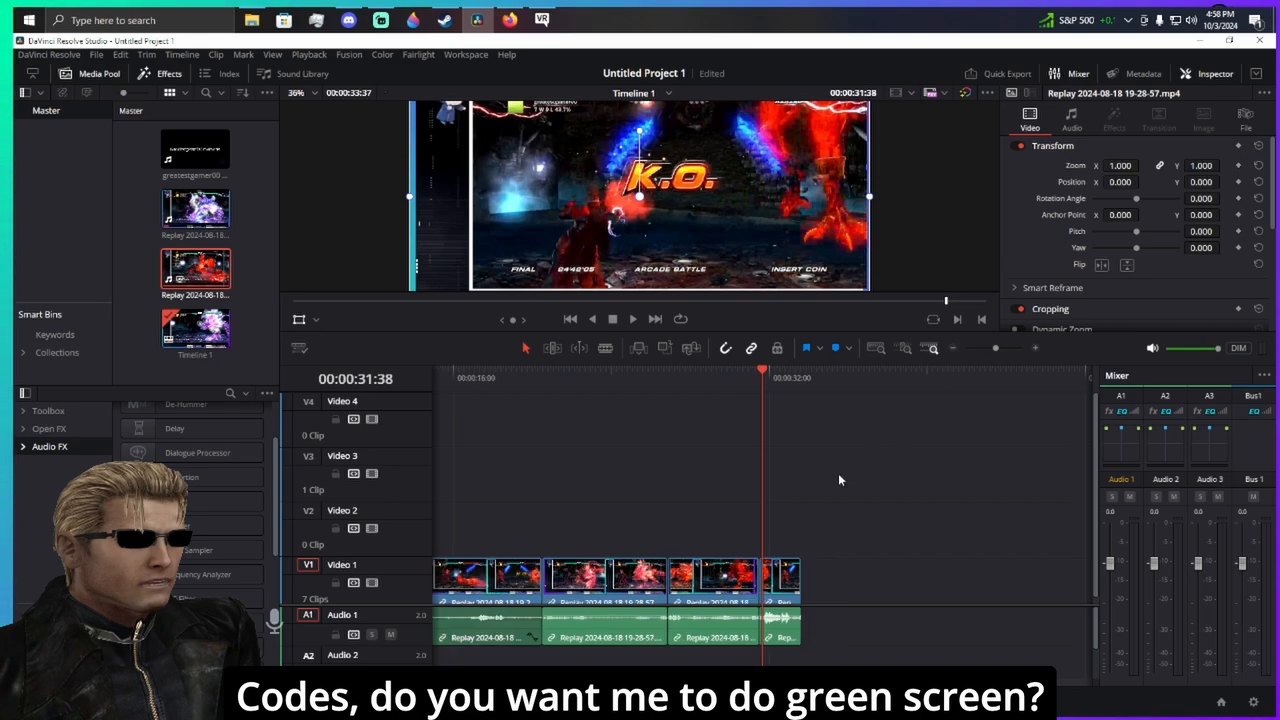
pyautogui.press('Home')
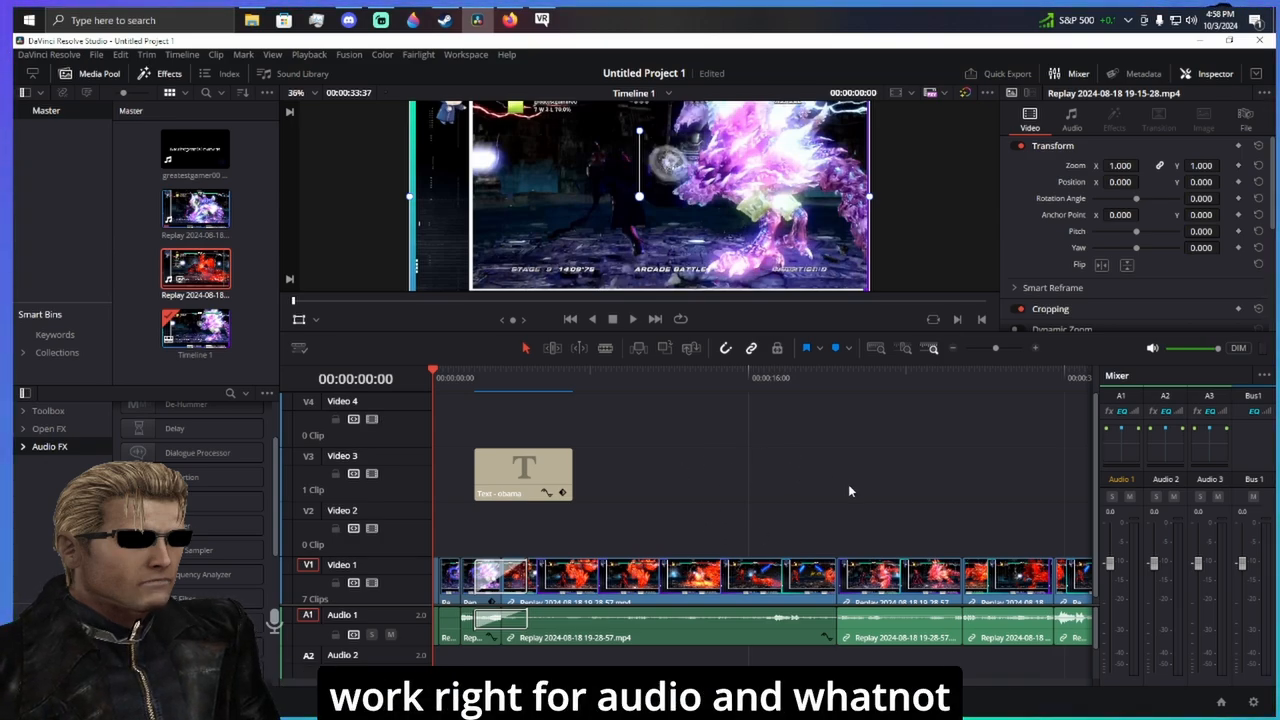
pyautogui.rightClick(711, 591)
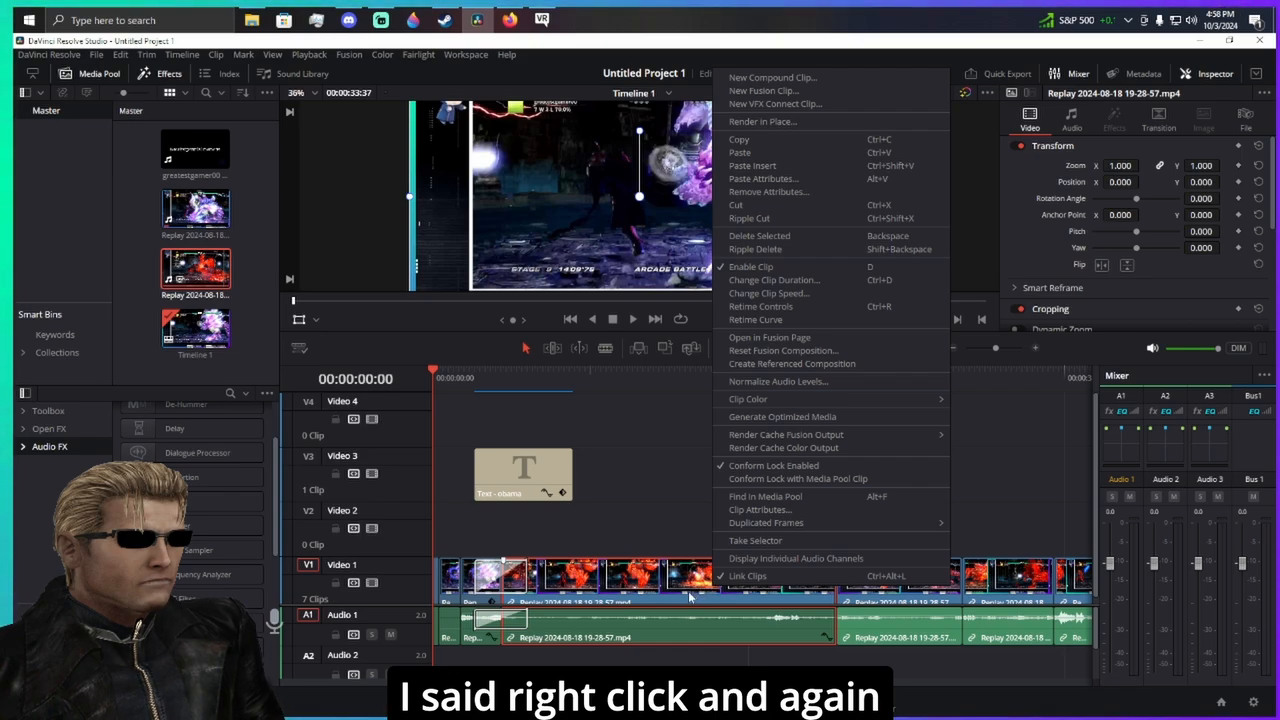
pyautogui.moveTo(692, 617); pyautogui.dragTo(732, 624)
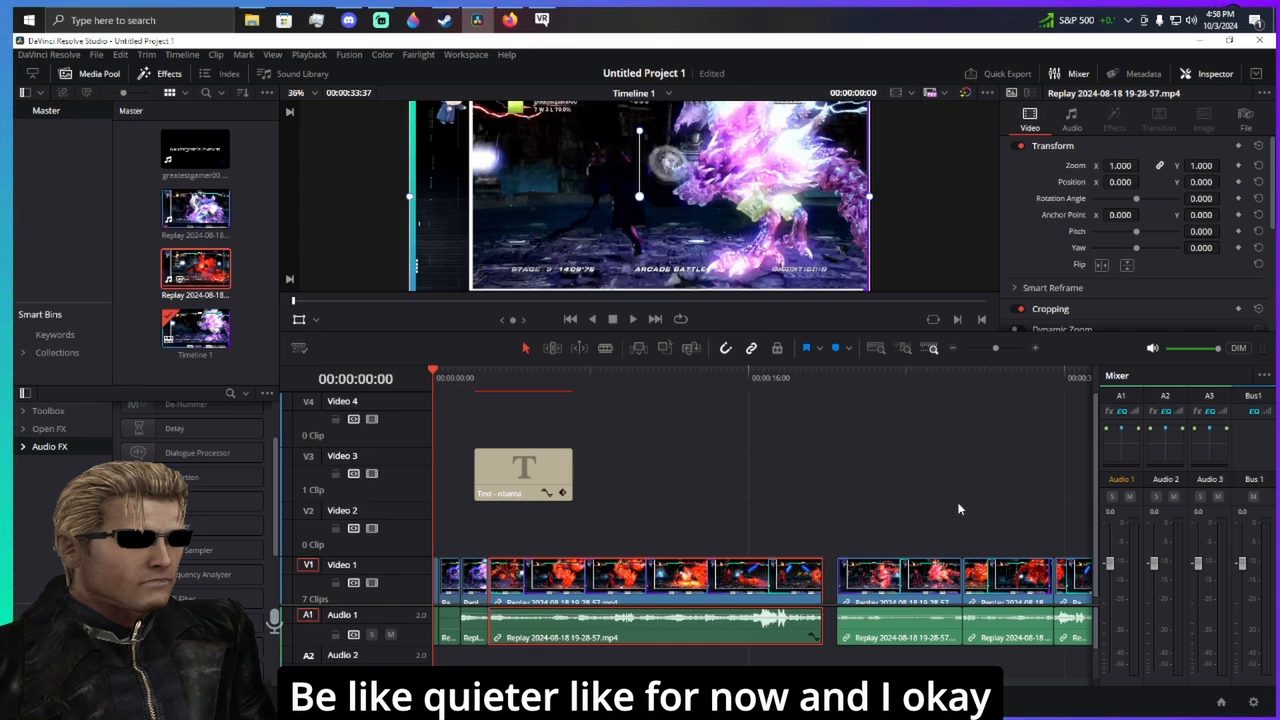
pyautogui.moveTo(720, 572); pyautogui.dragTo(768, 580)
pyautogui.hotkey('ctrl', 'z')
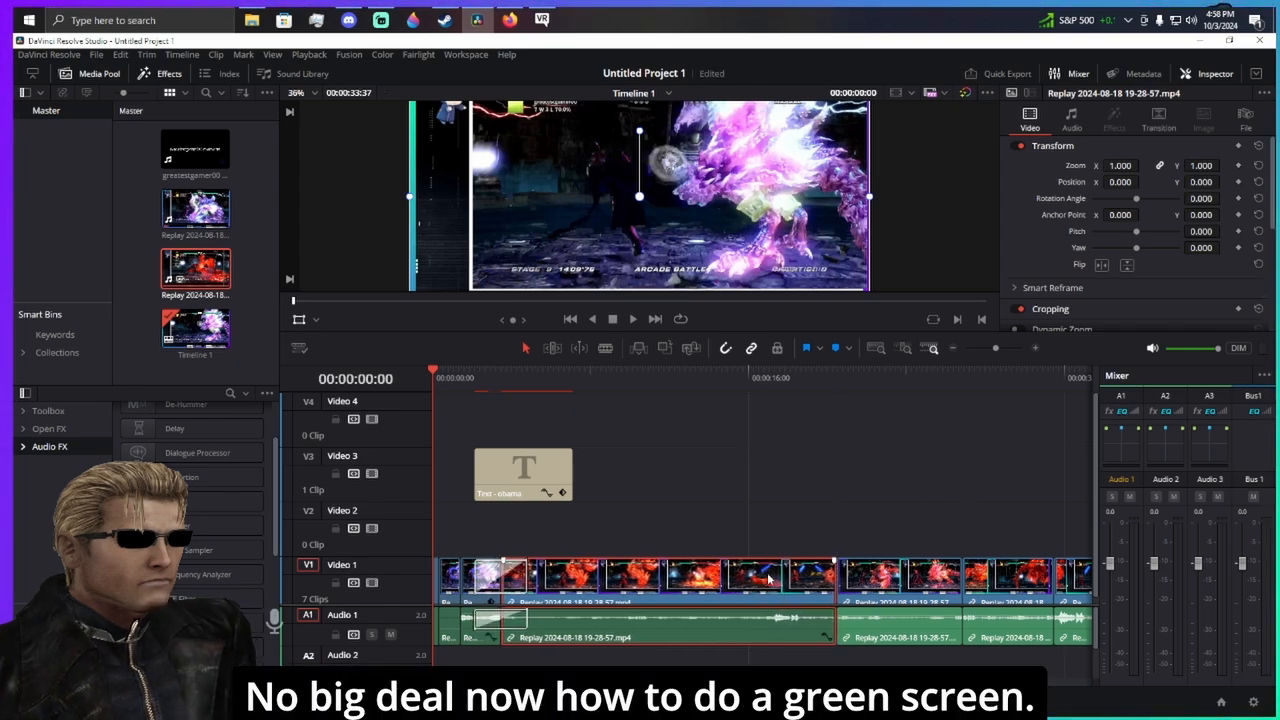
# - Bring the "To be continued" green screen video from the Downloads folder onto Video 2, starting at about 00:00:10:46
pyautogui.click(251, 19)
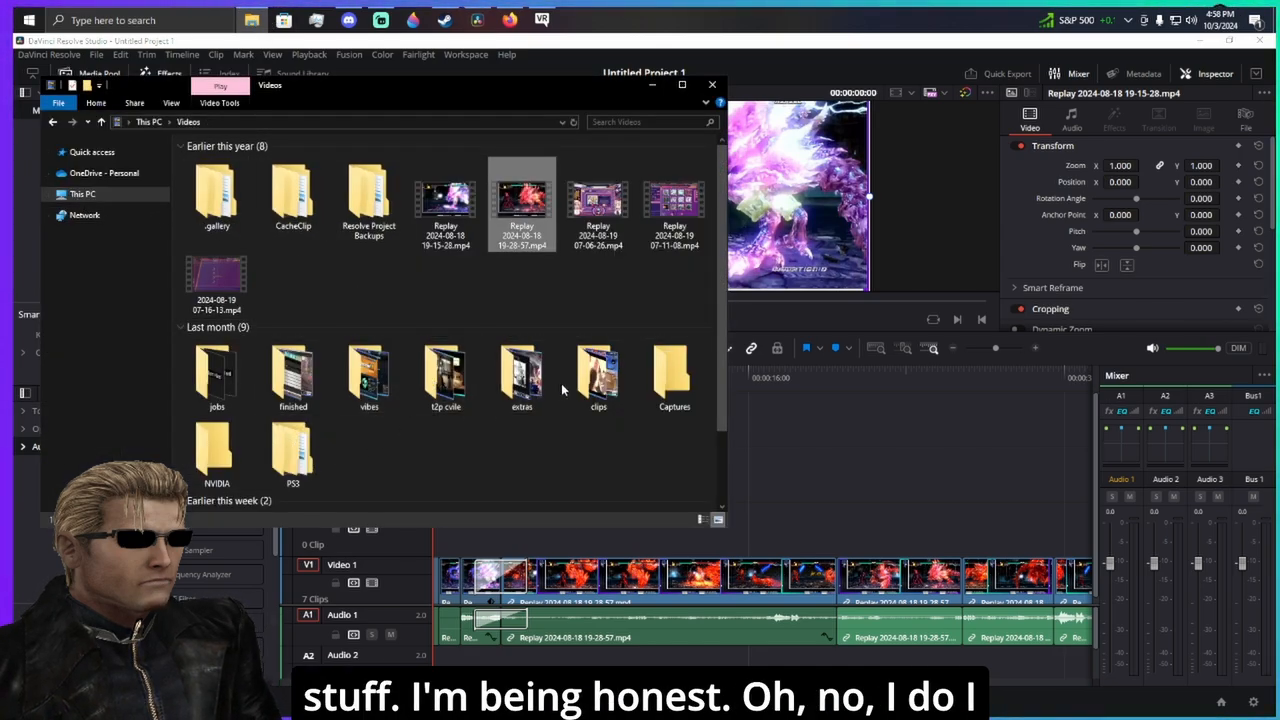
pyautogui.click(50, 196)
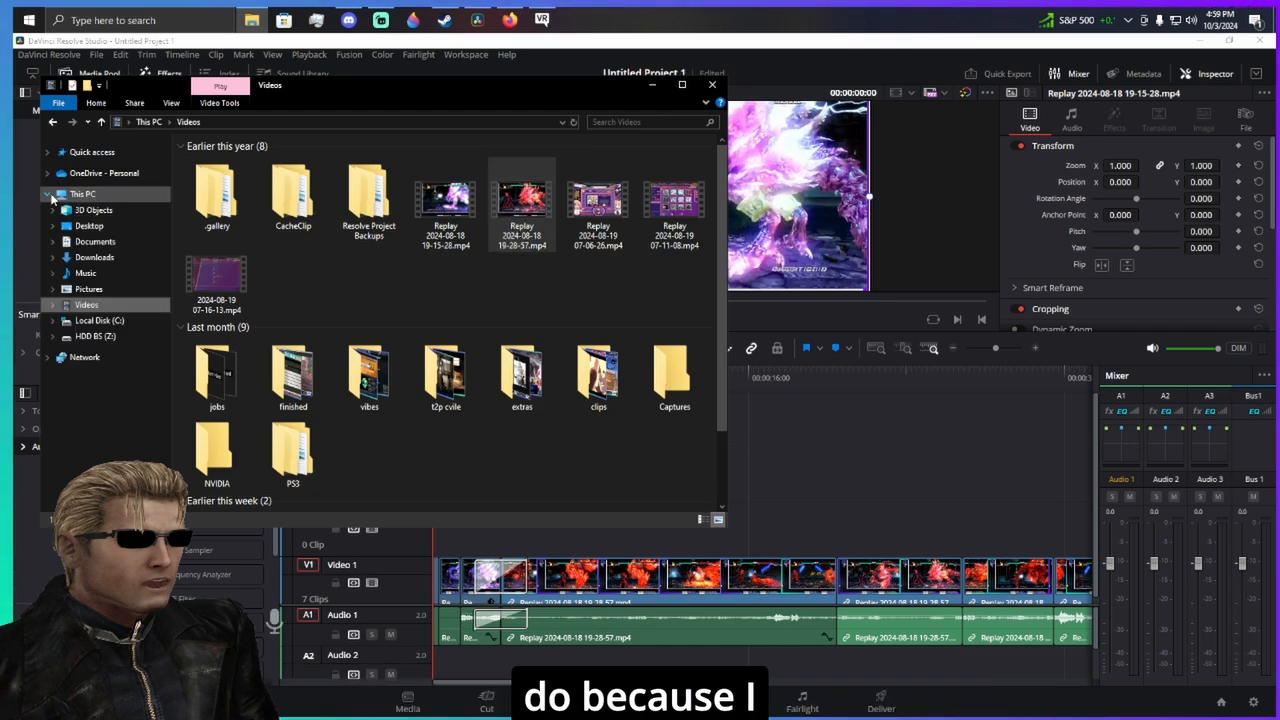
pyautogui.click(92, 257)
pyautogui.scroll(-4, 263, 233)
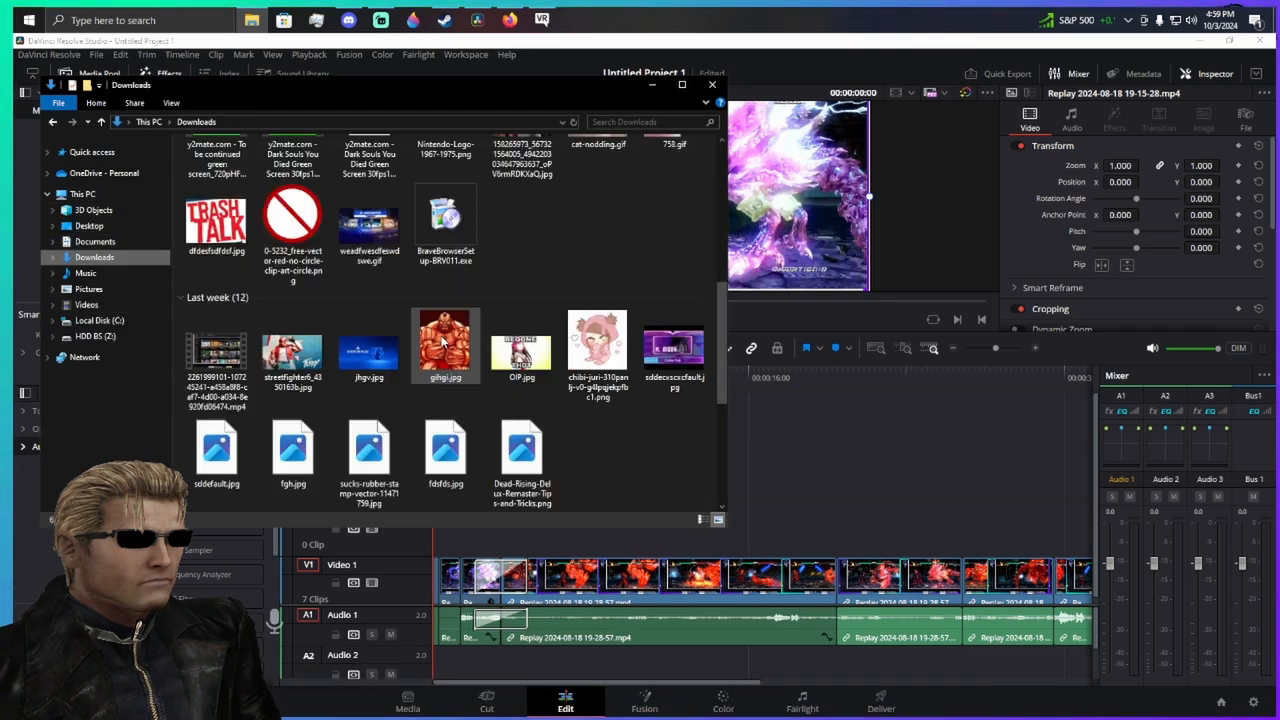
pyautogui.scroll(2, 360, 310)
pyautogui.moveTo(217, 322); pyautogui.dragTo(720, 520)
# - Play the green screen clip from its start until the "To Be Continued" arrow shows at 00:00:14:57
pyautogui.click(646, 381)
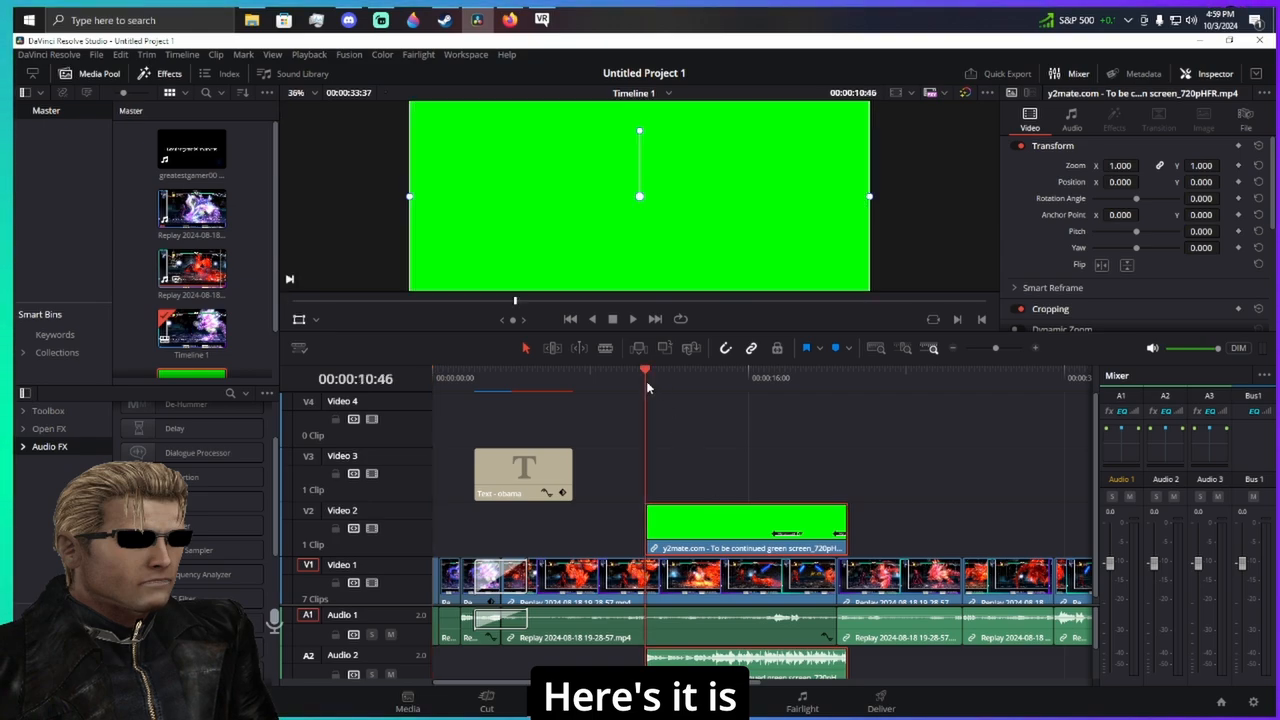
pyautogui.press('space')
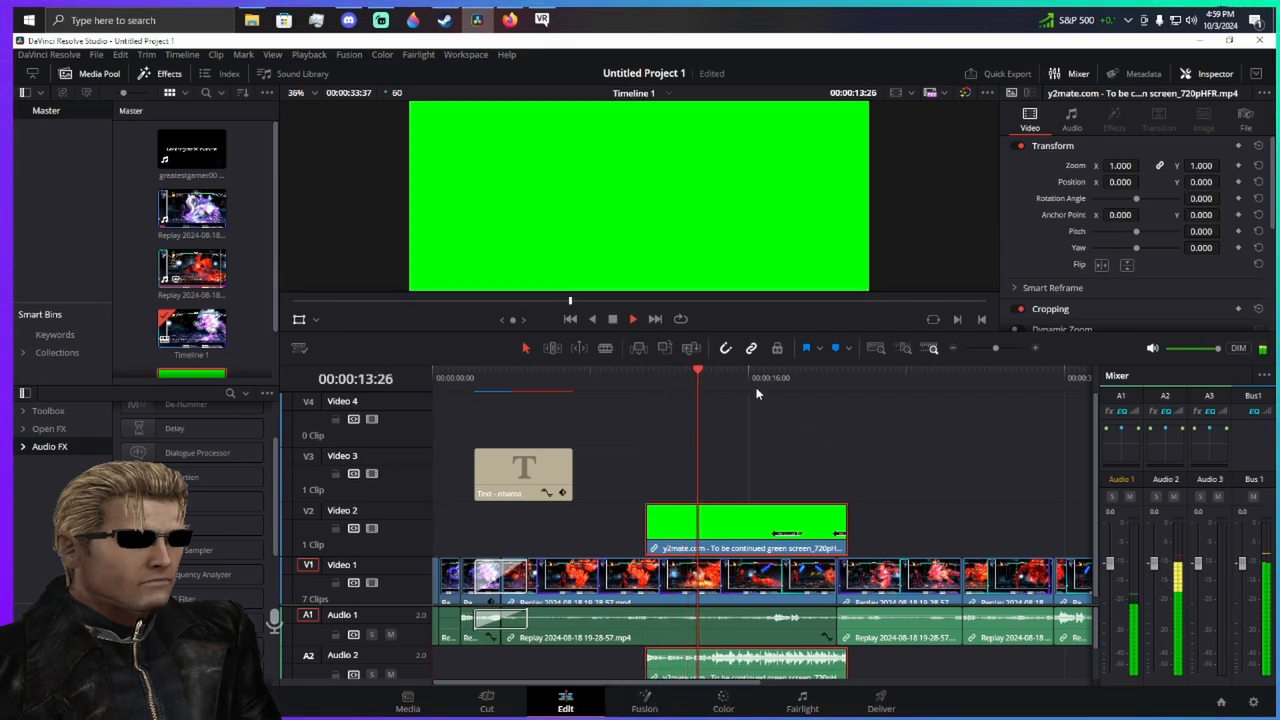
pyautogui.press('space')
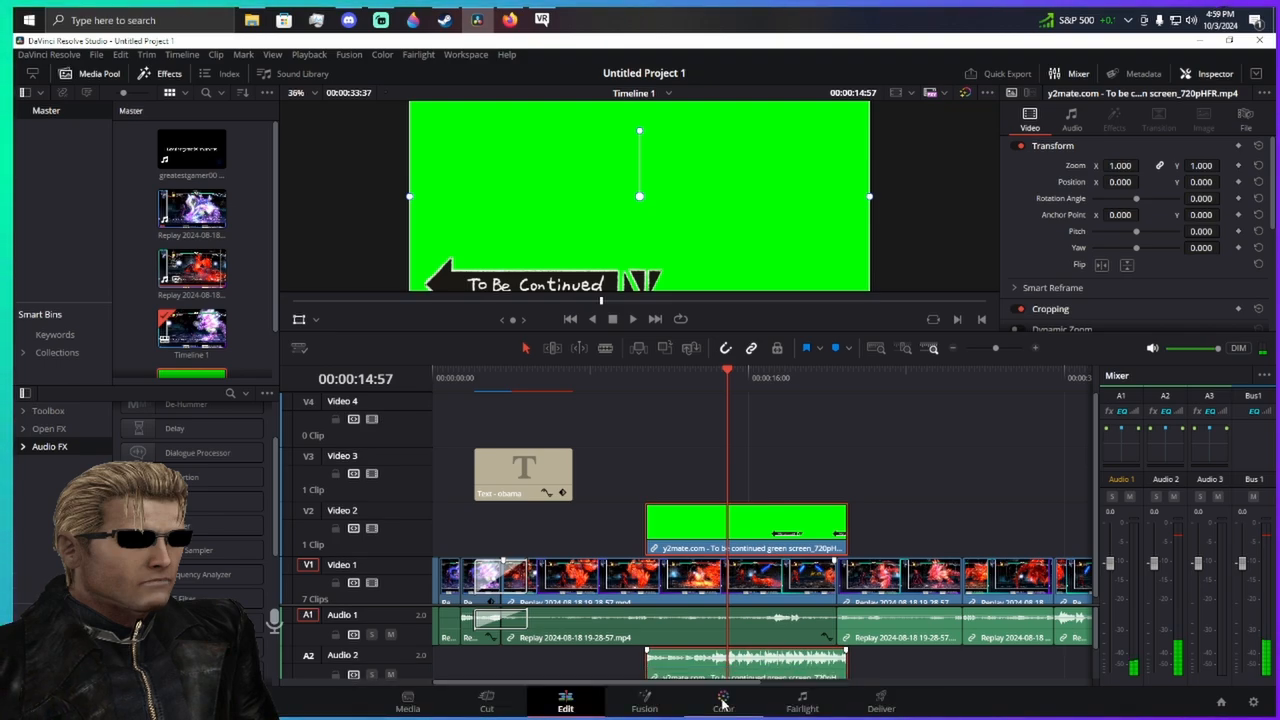
# - On the Color page, add an alpha output and connect the green screen clip's node 01 to it
pyautogui.click(722, 698)
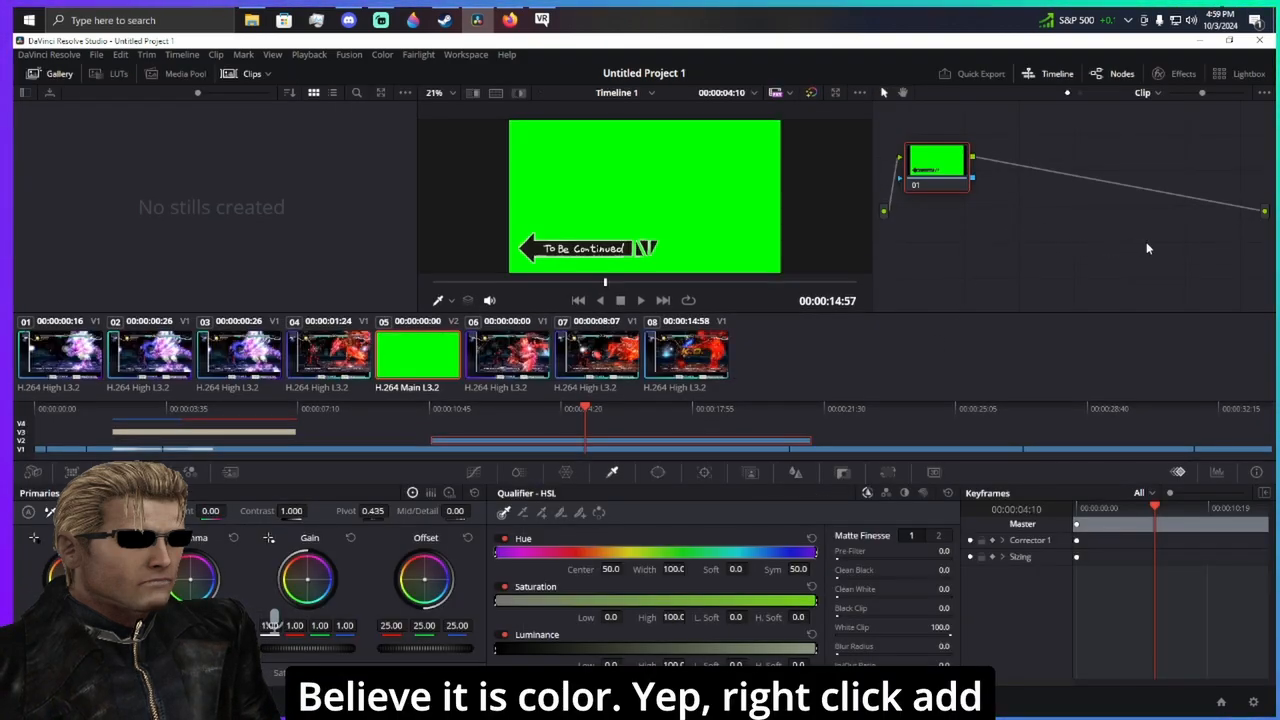
pyautogui.click(1201, 308)
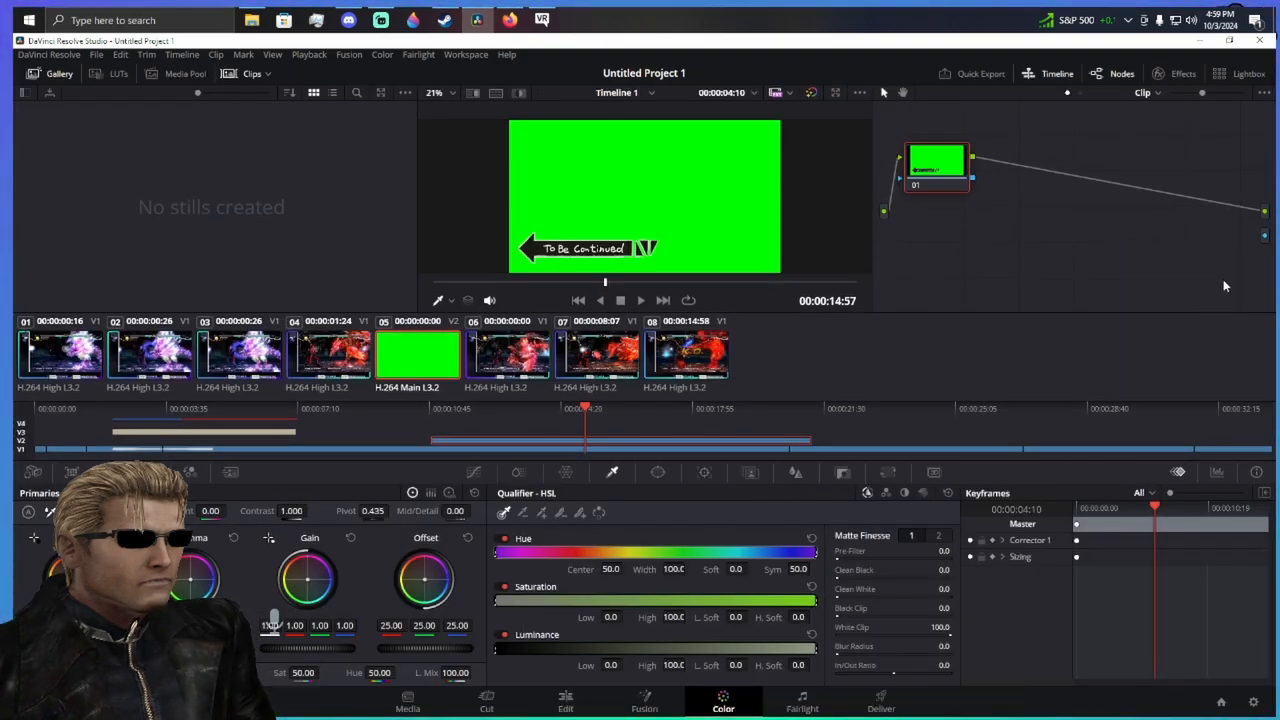
pyautogui.moveTo(1266, 239); pyautogui.dragTo(1208, 225)
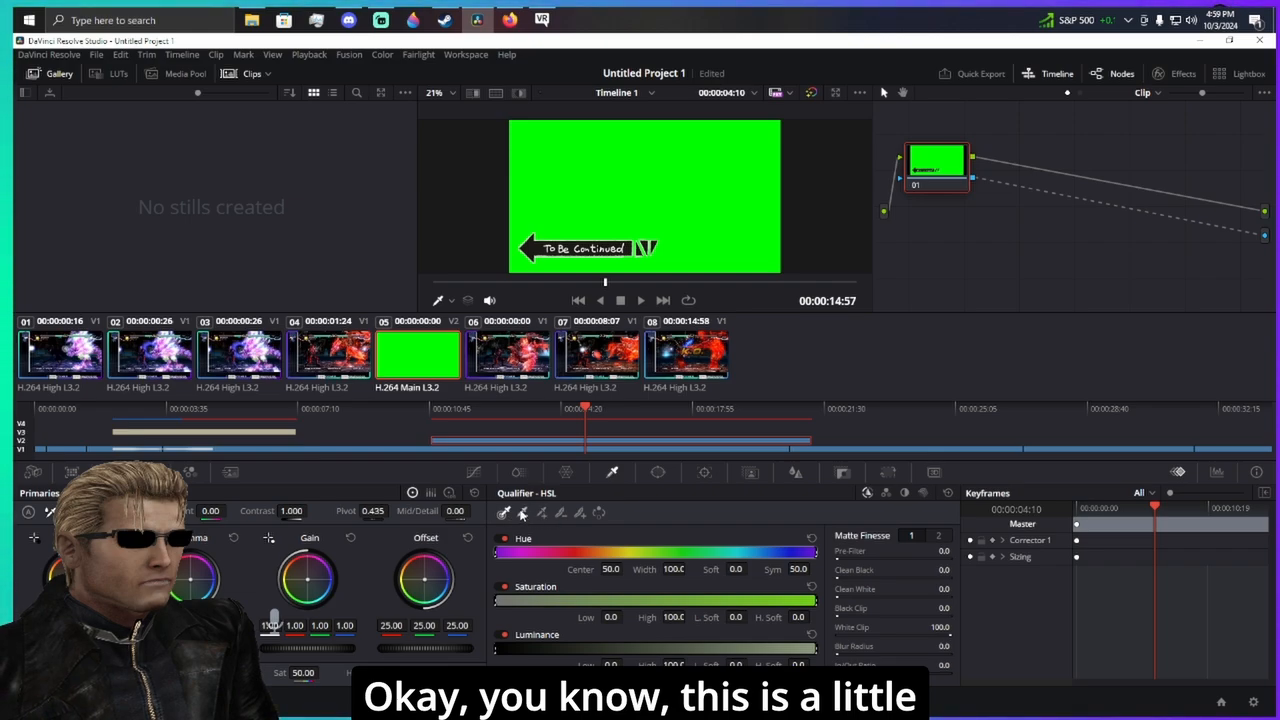
# - Key out the green with an inverted HSL qualifier selection and refine the matte with blur radius 153.1 and in/out ratio -66.9
pyautogui.click(724, 191)
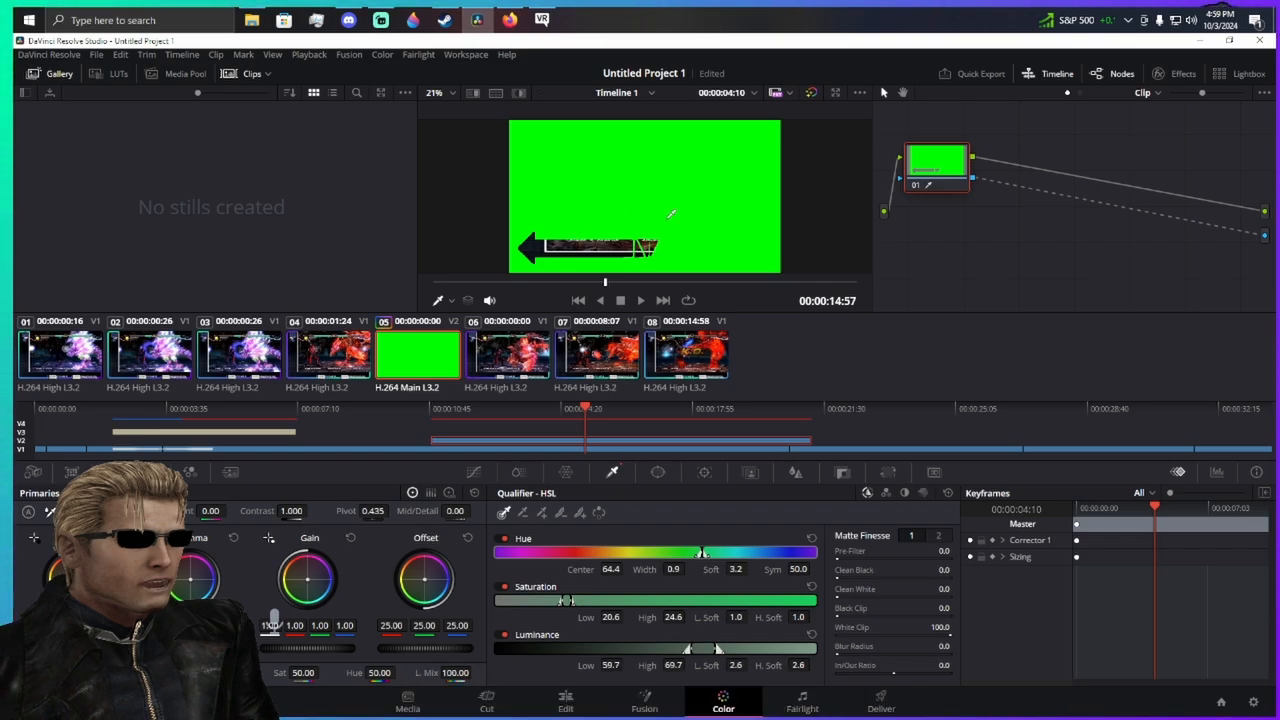
pyautogui.click(599, 512)
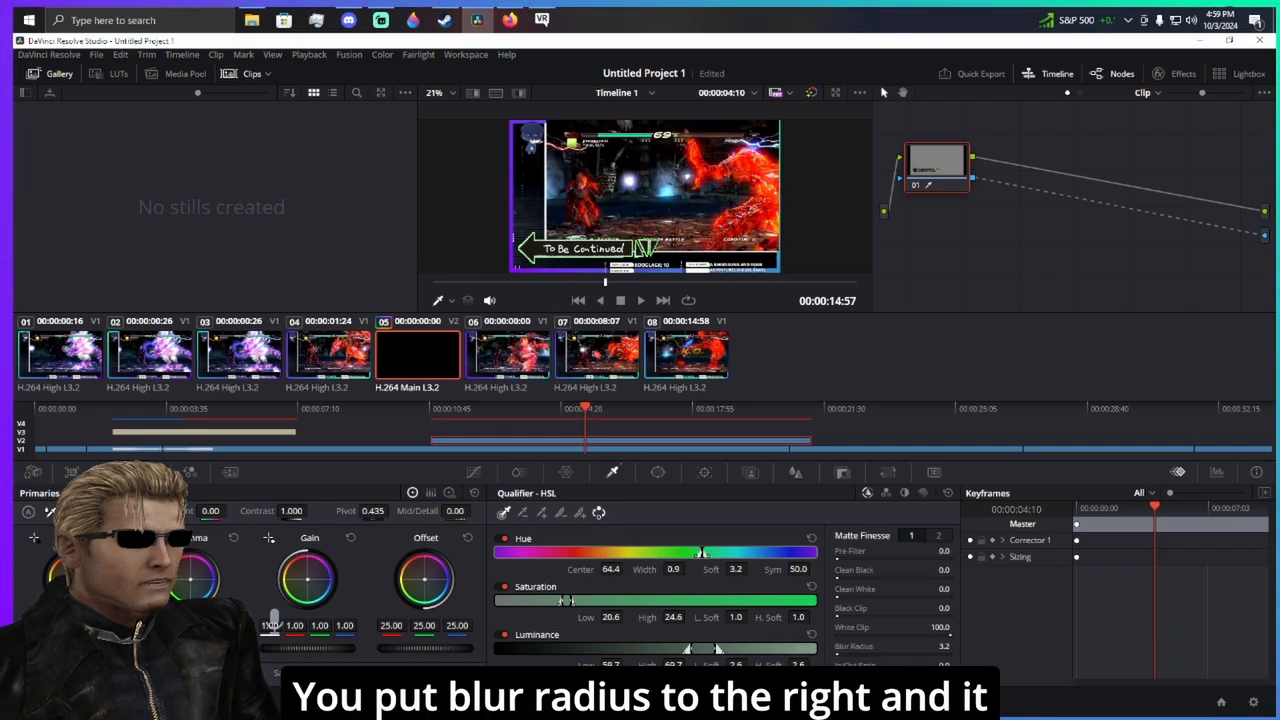
pyautogui.moveTo(939, 646)
pyautogui.mouseDown()
pyautogui.moveTo(934, 665)
pyautogui.moveTo(911, 665)
pyautogui.moveTo(998, 646)
pyautogui.moveTo(936, 665)
pyautogui.mouseUp()
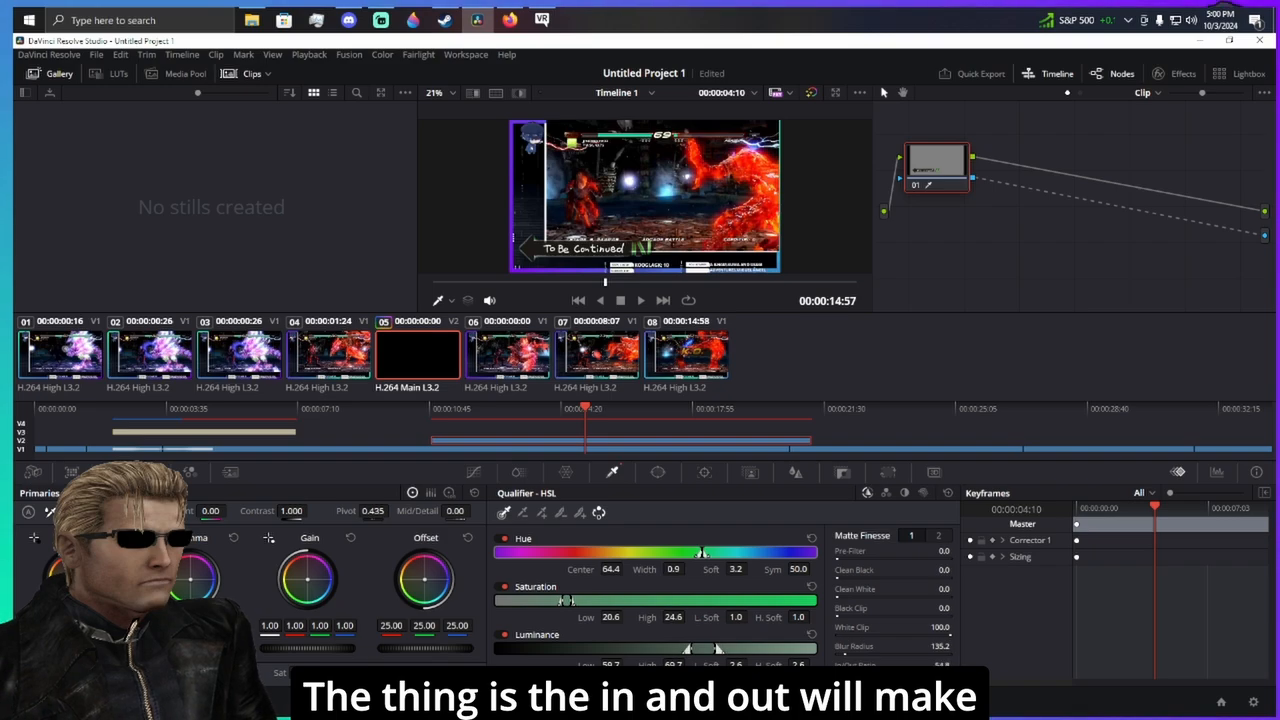
pyautogui.moveTo(936, 665); pyautogui.dragTo(880, 665)
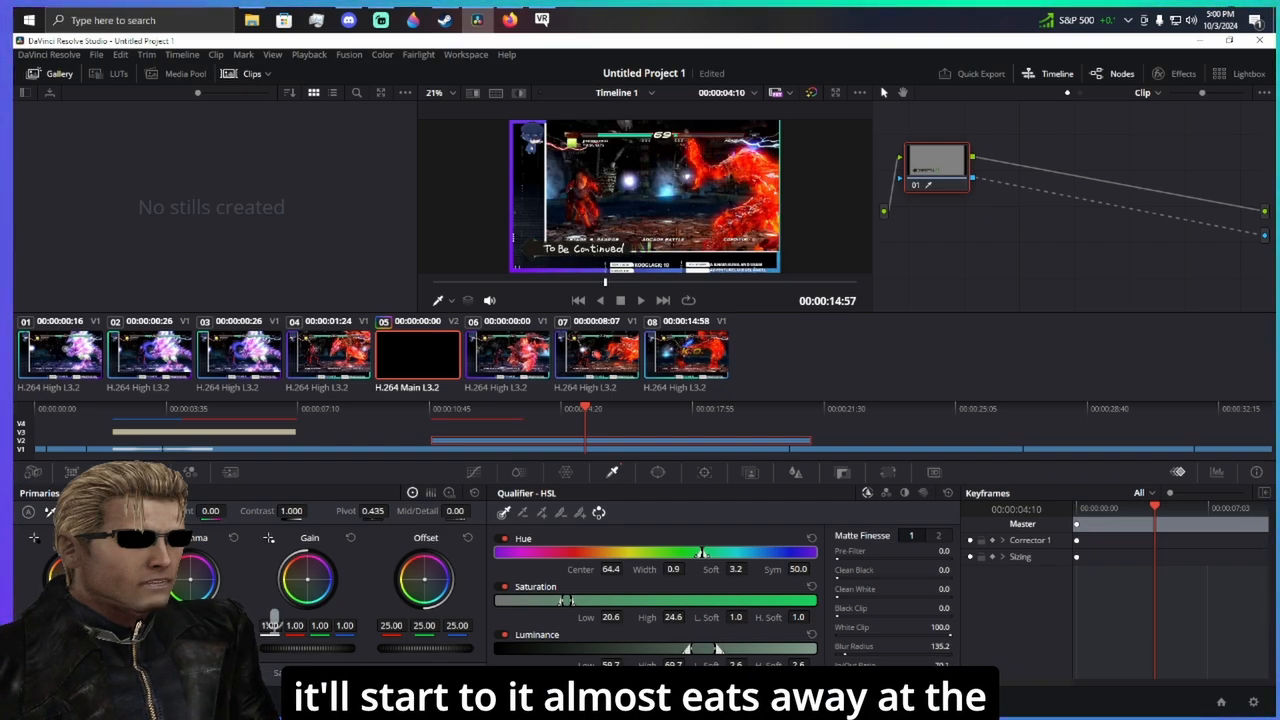
pyautogui.moveTo(936, 665); pyautogui.dragTo(944, 665)
pyautogui.moveTo(938, 646)
pyautogui.mouseDown()
pyautogui.moveTo(956, 646)
pyautogui.moveTo(937, 646)
pyautogui.mouseUp()
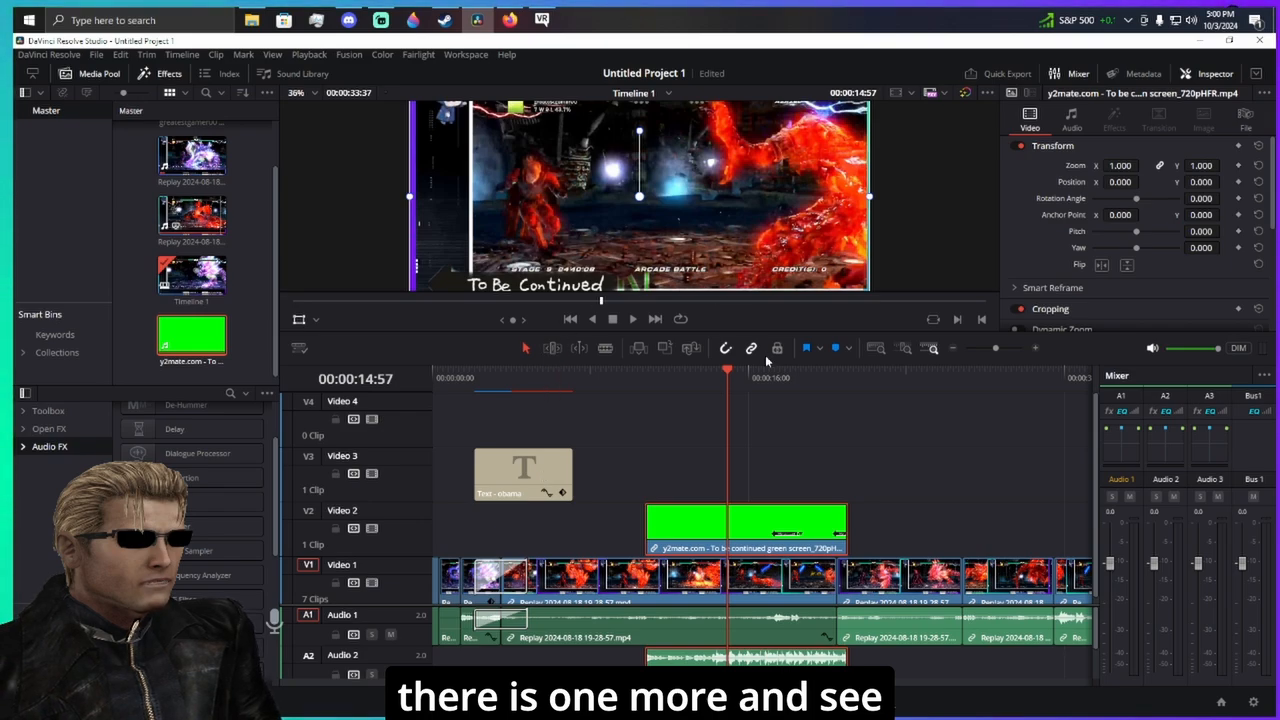
# - Return to the Edit page and play back the keyed "To Be Continued" clip over the gameplay footage
pyautogui.press('space')
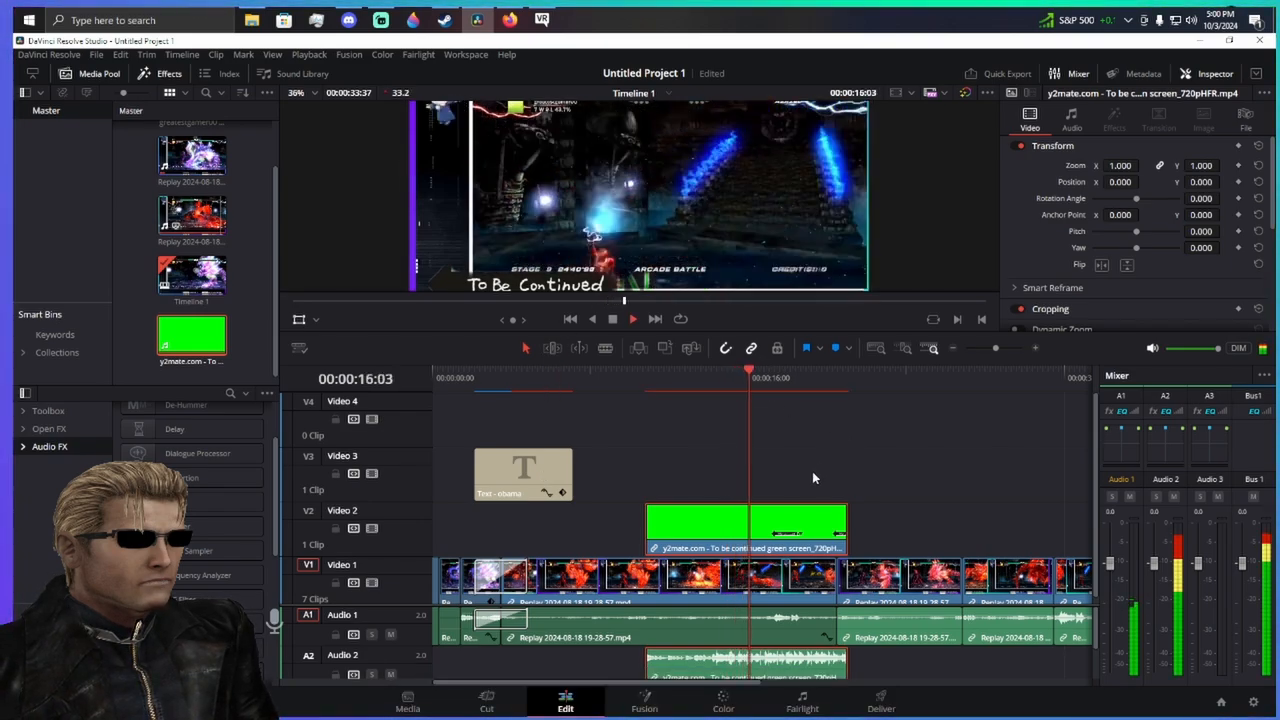
pyautogui.click(748, 518)
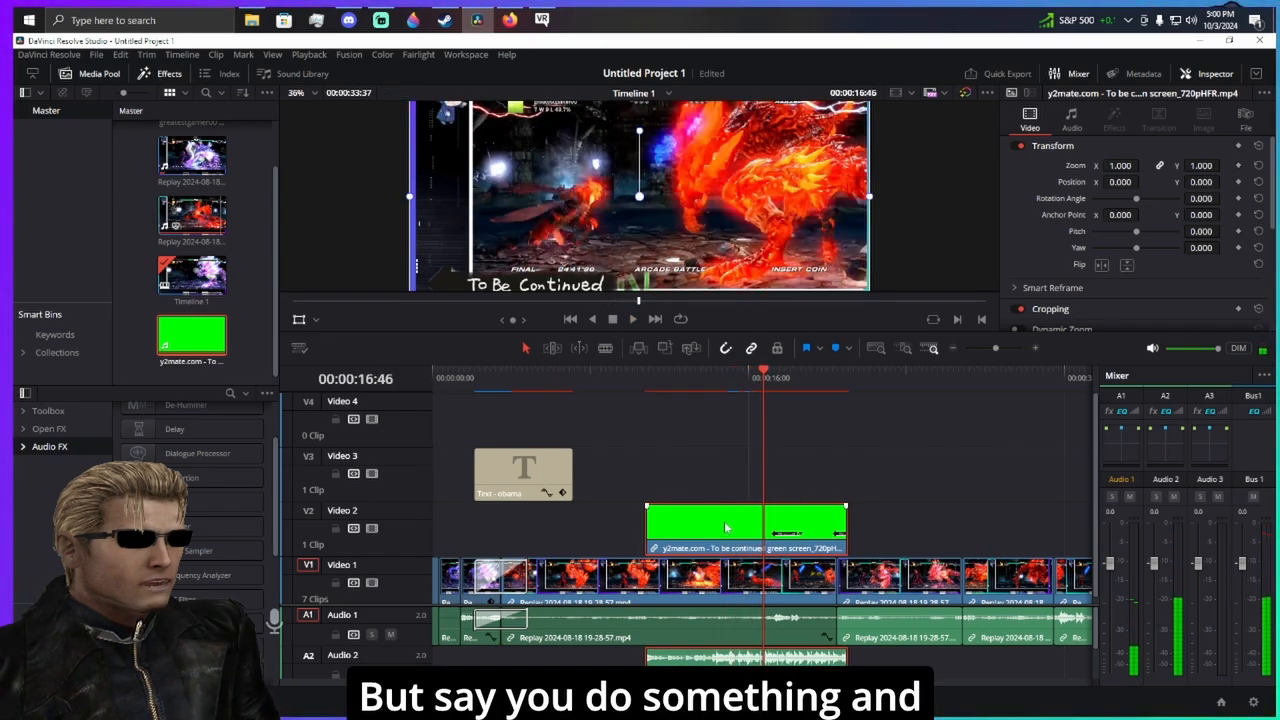
pyautogui.click(639, 385)
pyautogui.press('space')
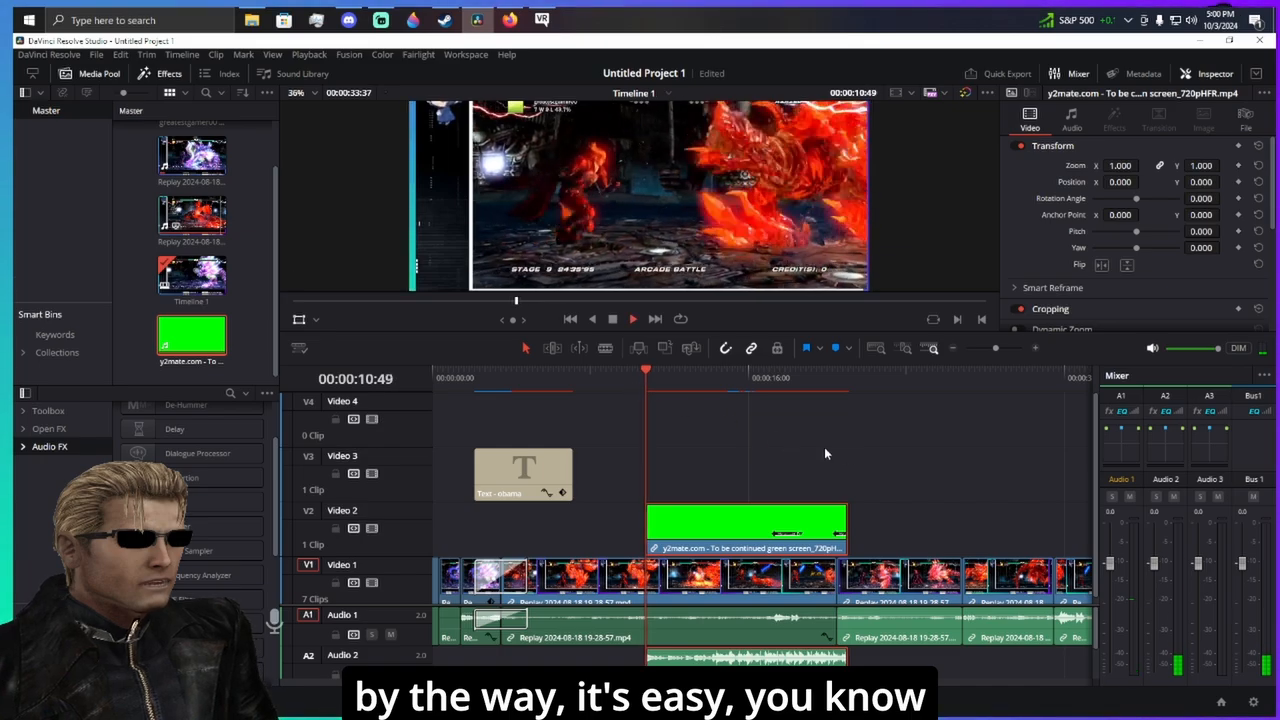
pyautogui.click(866, 484)
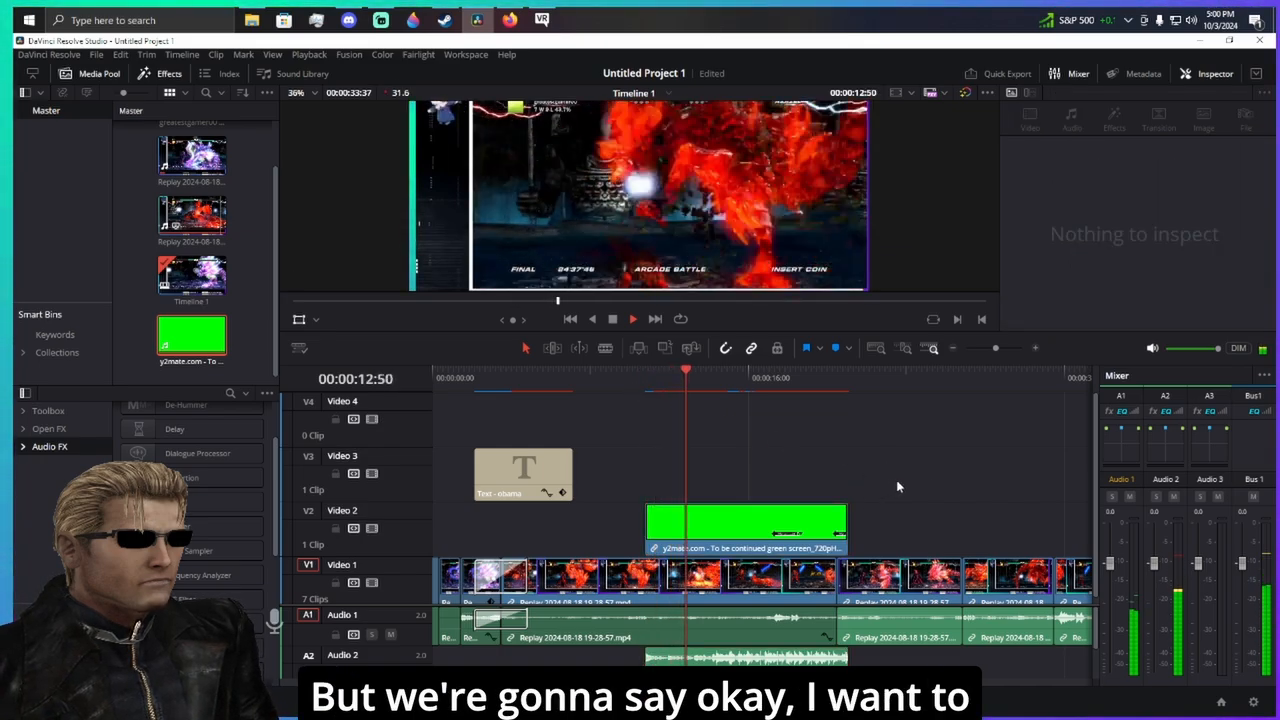
pyautogui.press('space')
# - Enlarge the viewer and scale the green screen clip on Video 2 down to a zoom of 0.582
pyautogui.moveTo(464, 335); pyautogui.dragTo(472, 422)
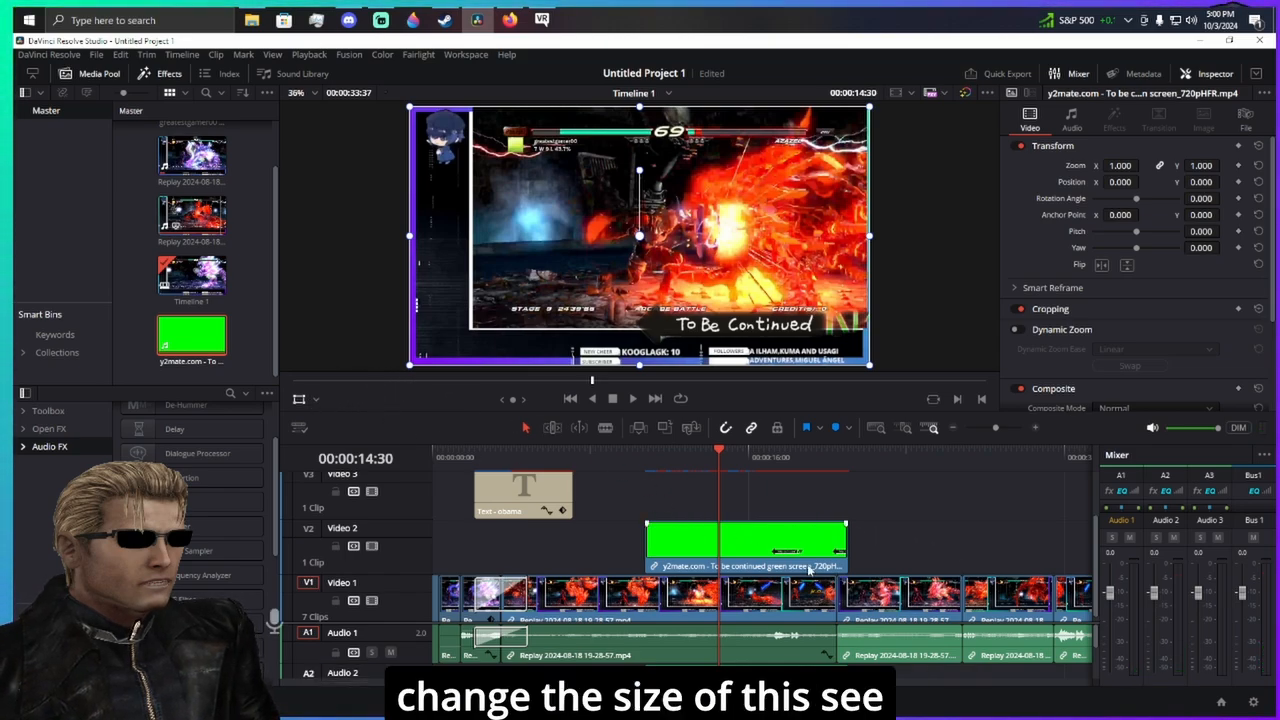
pyautogui.scroll(1, 790, 488)
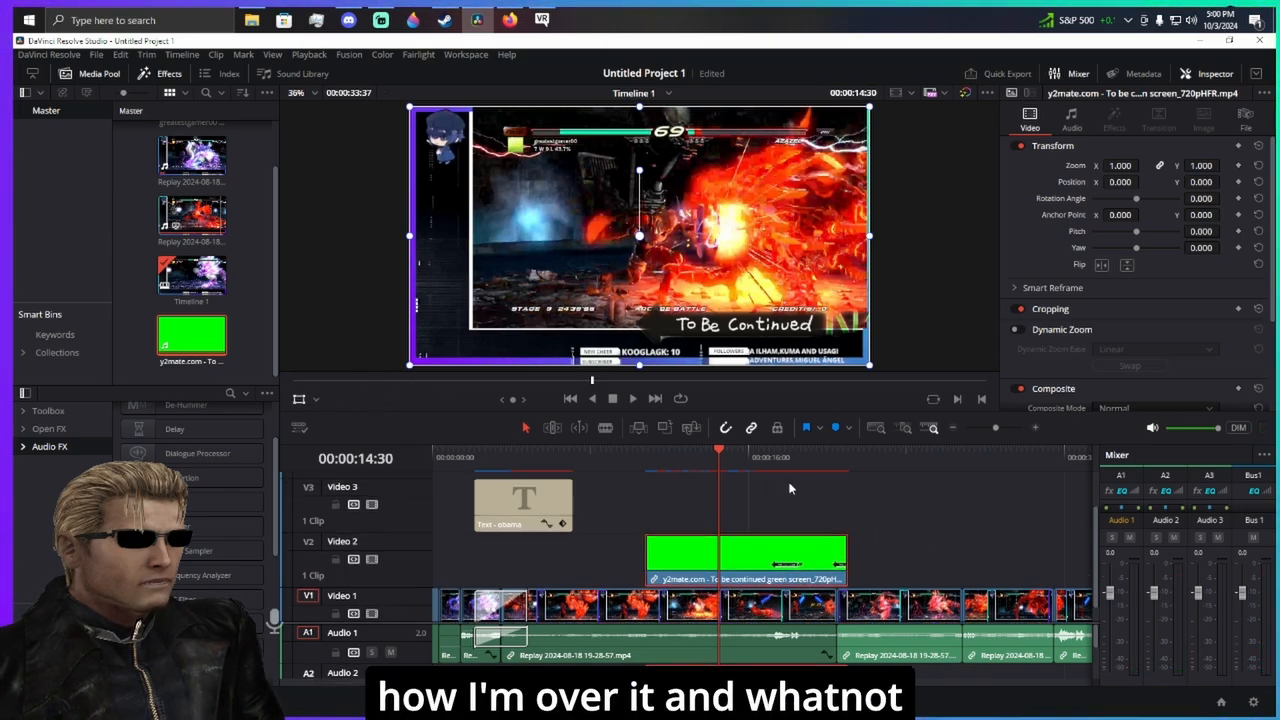
pyautogui.scroll(-1, 790, 488)
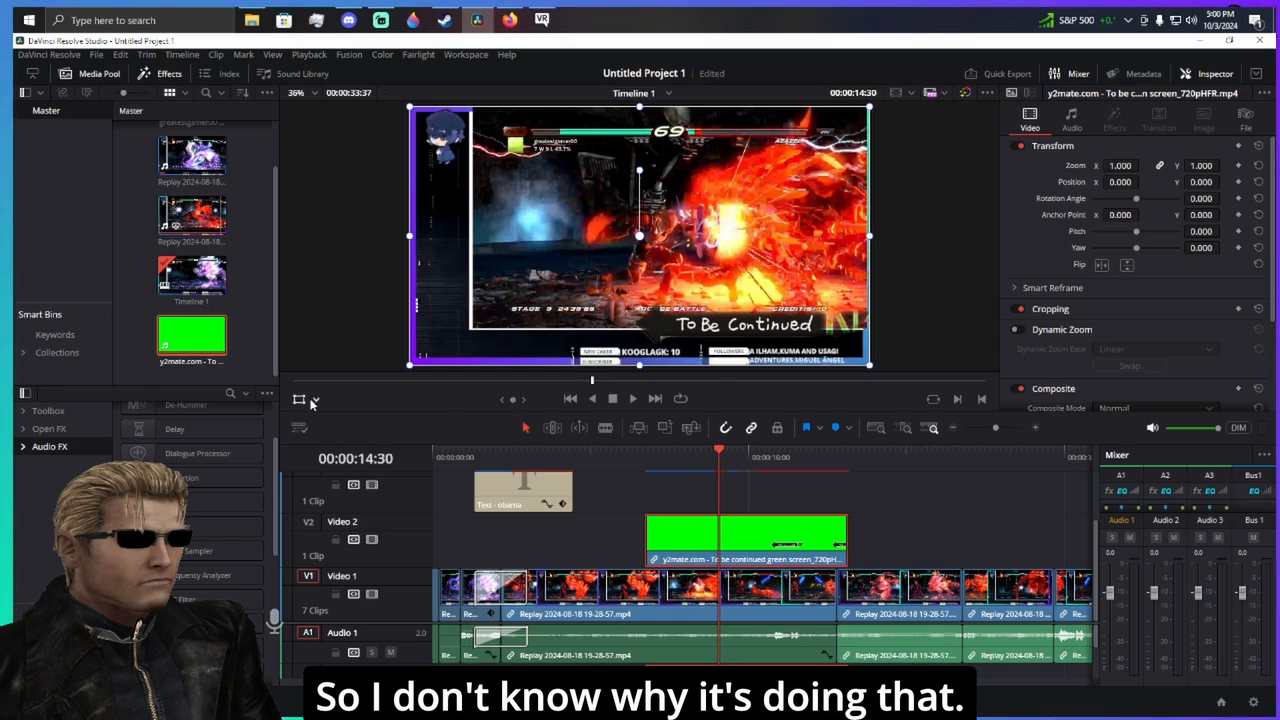
pyautogui.moveTo(410, 366); pyautogui.dragTo(505, 311)
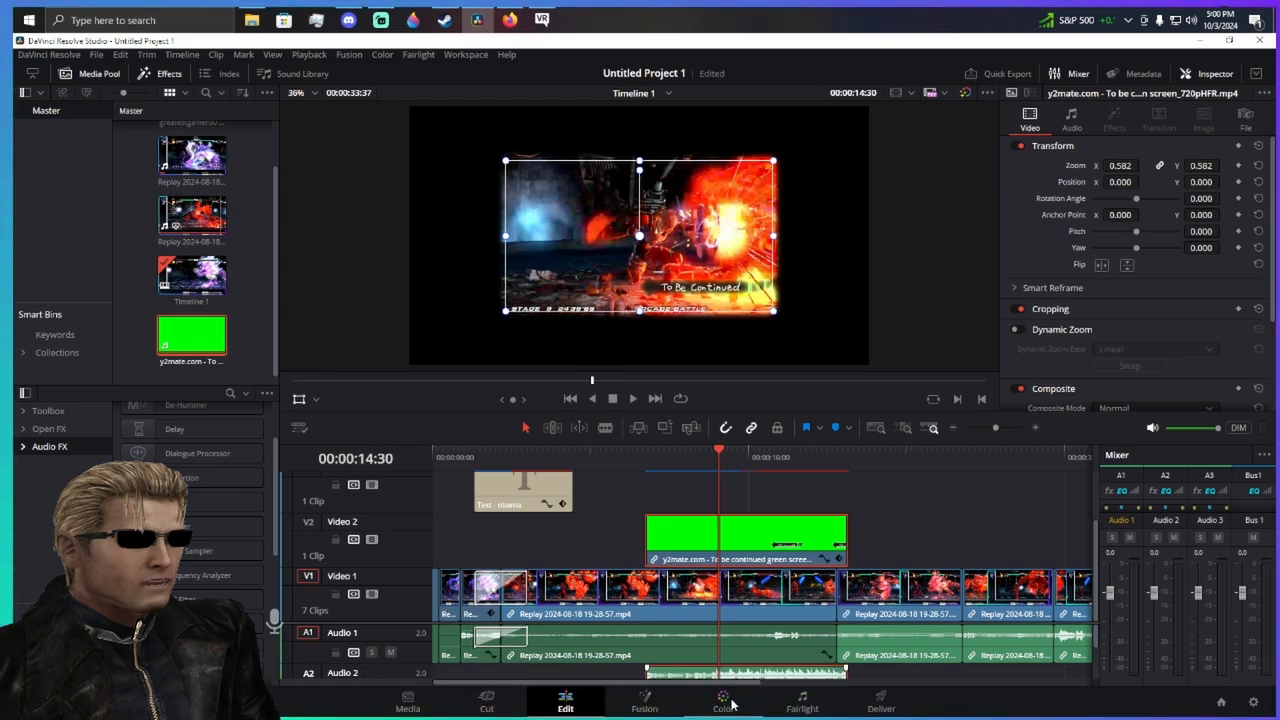
# - On the Color page, add a square power window to node 01 of the green screen clip
pyautogui.click(727, 700)
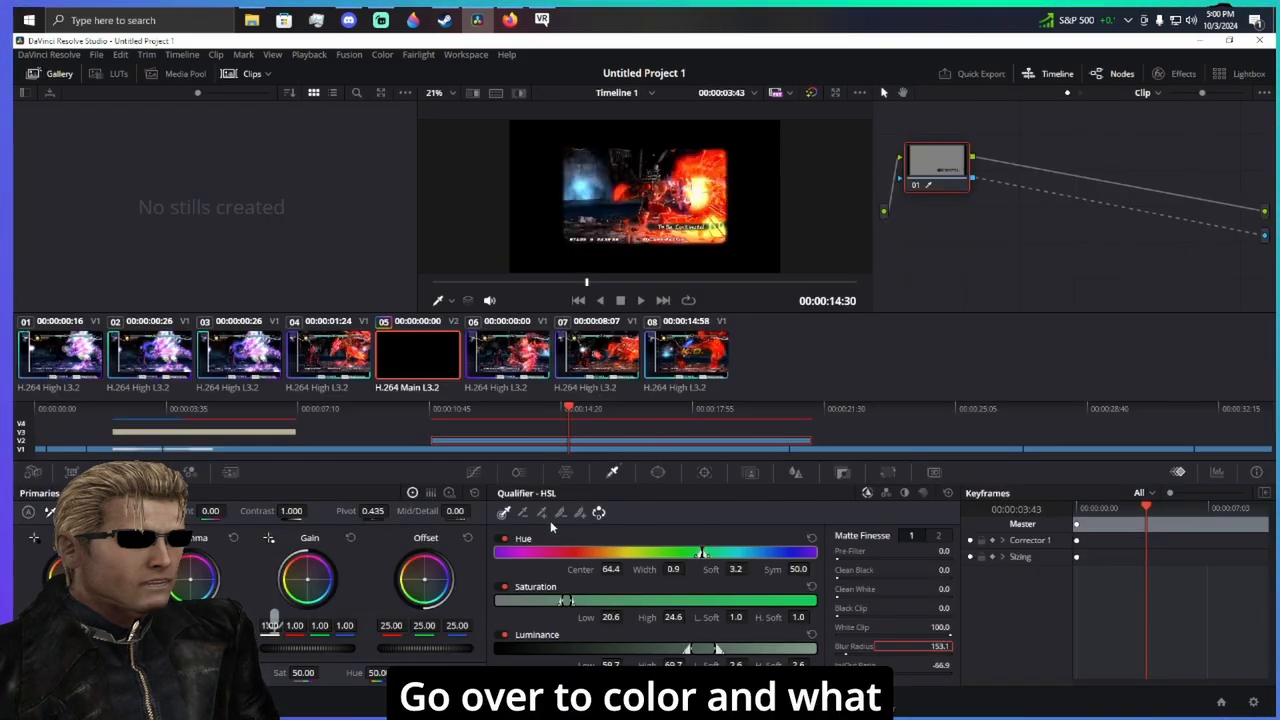
pyautogui.click(657, 472)
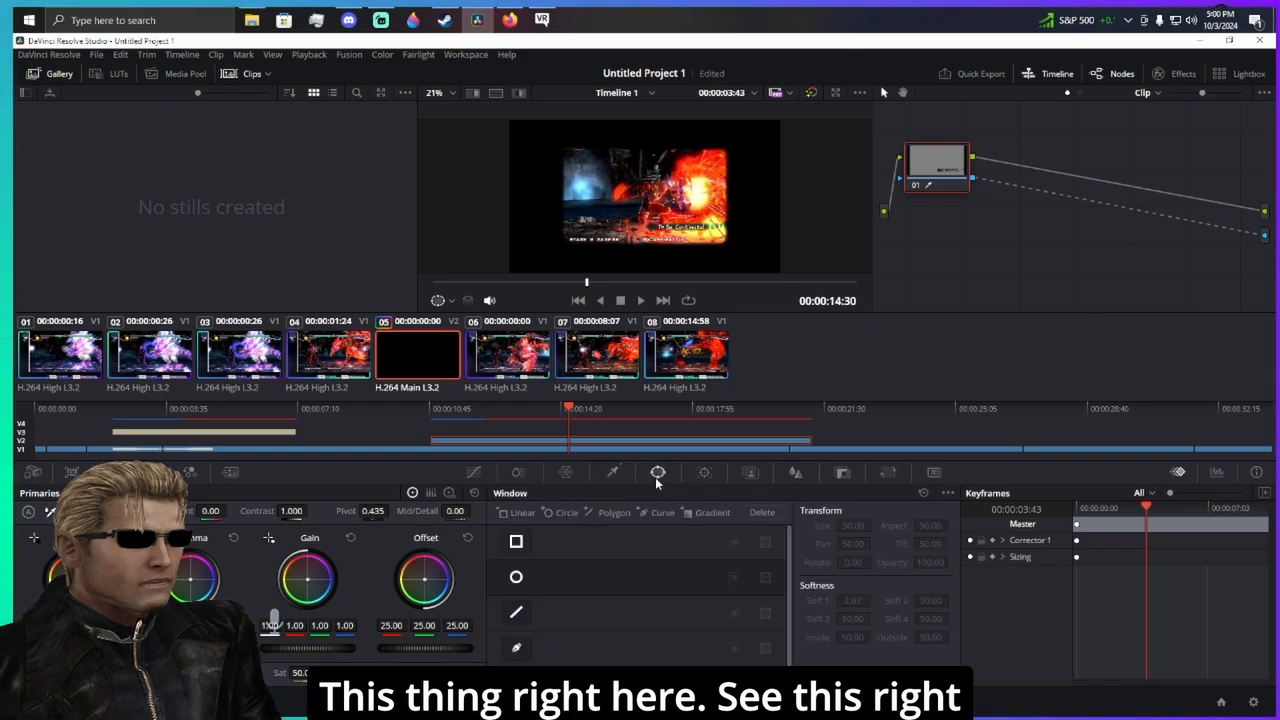
pyautogui.click(517, 542)
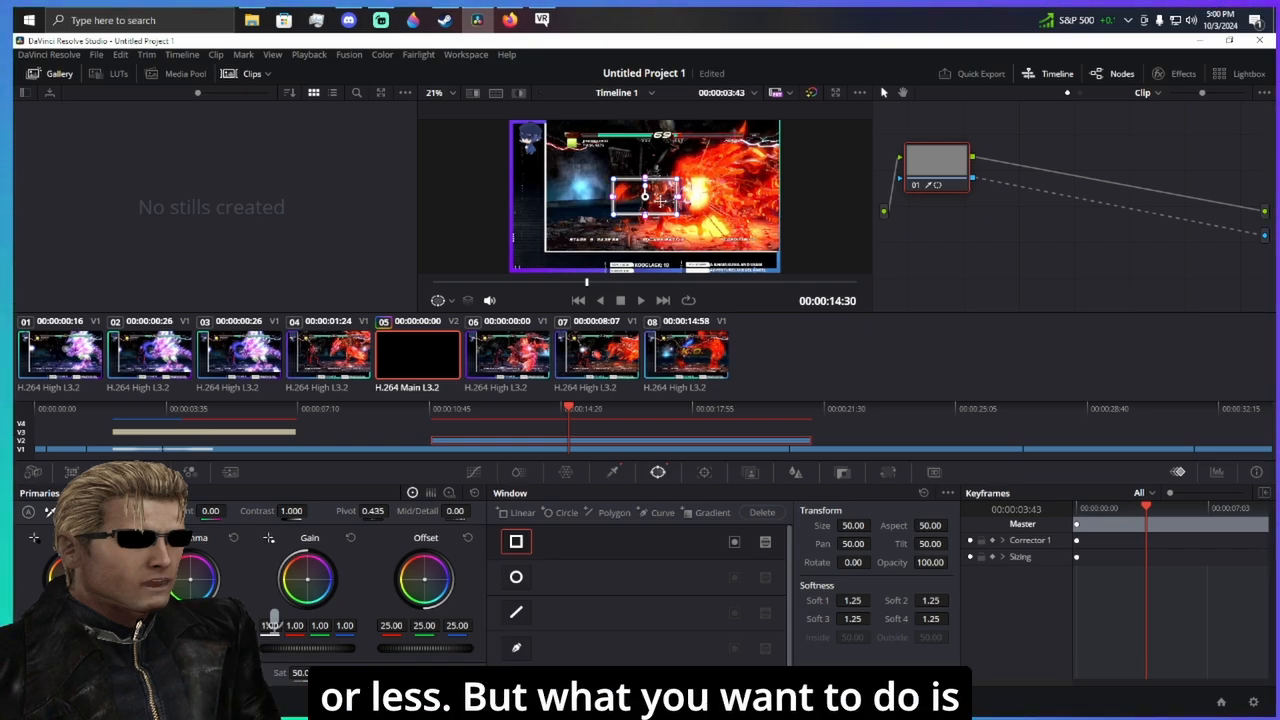
pyautogui.scroll(2, 647, 207)
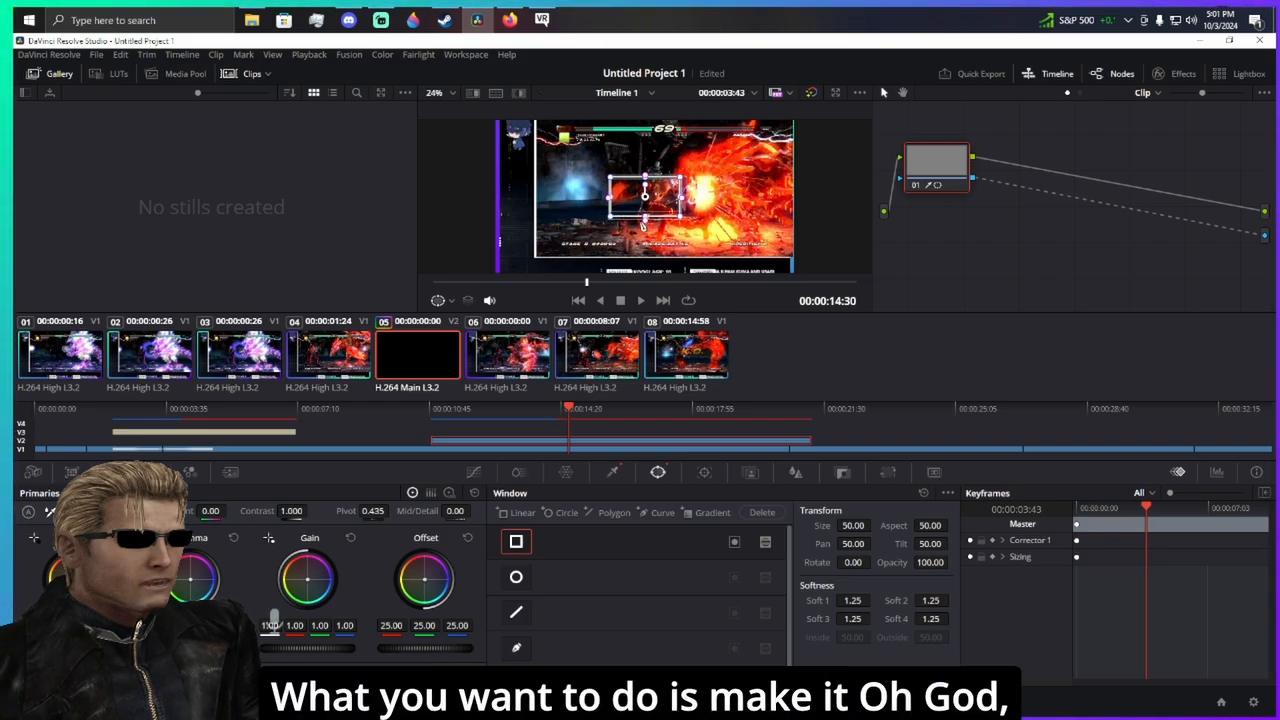
# - Adjust the window's Soft 4 softness to 0.56 and undo the distortion of its corner
pyautogui.moveTo(642, 222); pyautogui.dragTo(648, 215)
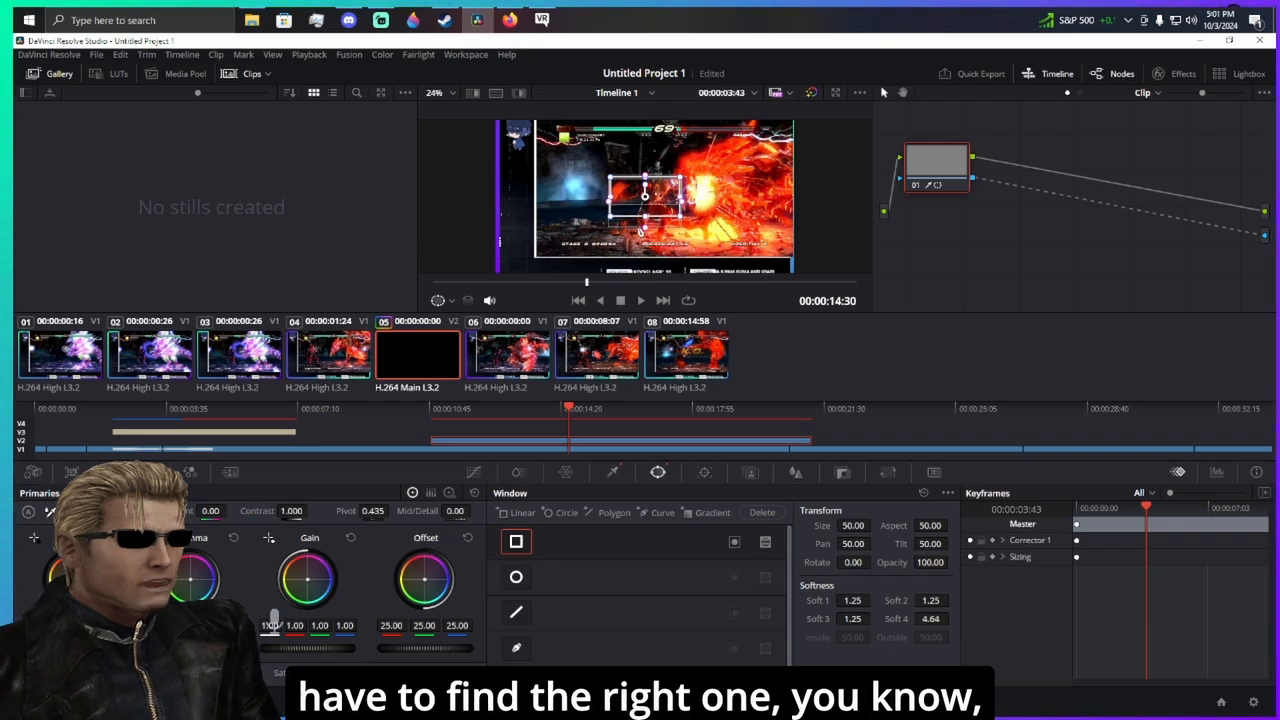
pyautogui.moveTo(641, 231); pyautogui.dragTo(689, 169)
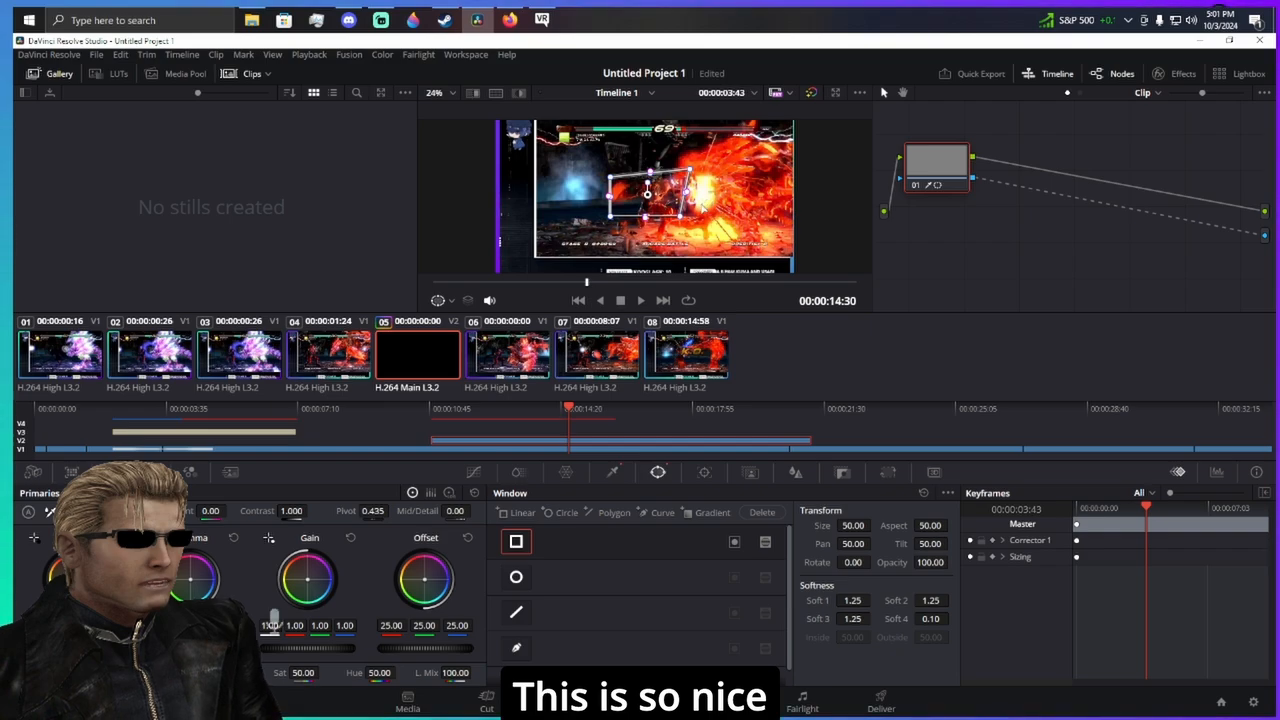
pyautogui.hotkey('ctrl', 'z')
pyautogui.hotkey('ctrl', 'z')
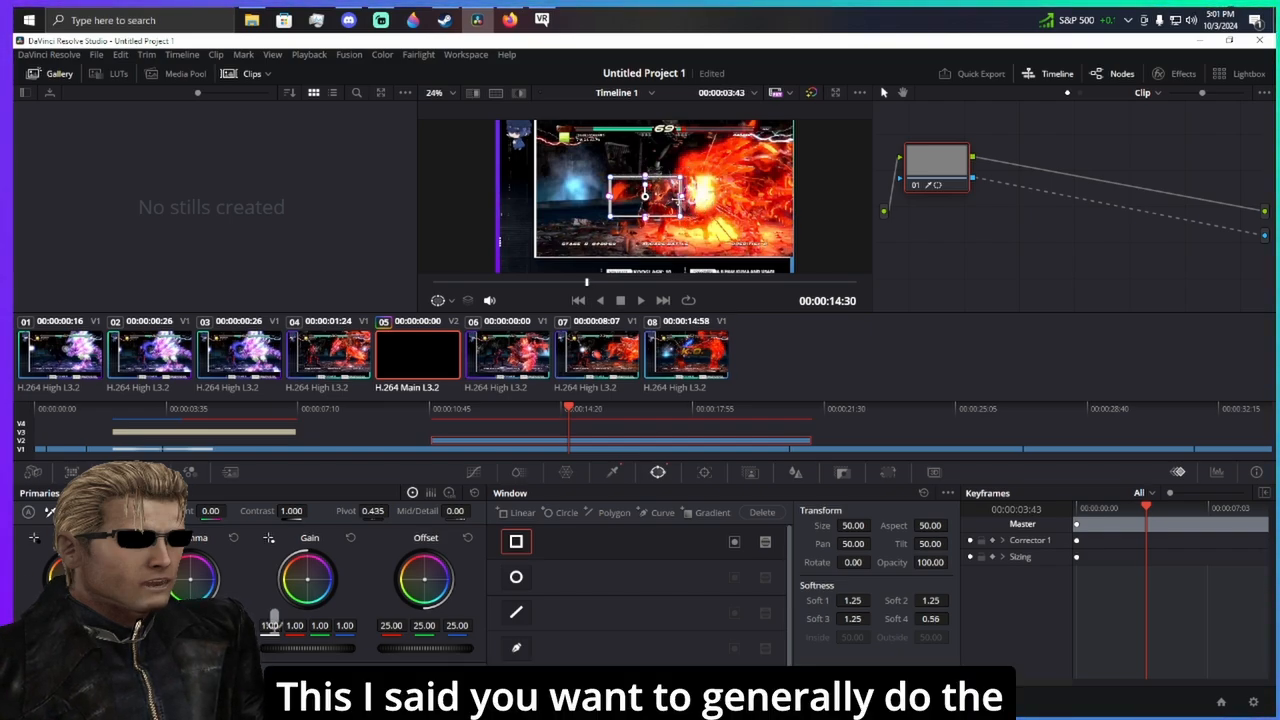
# - Widen and heighten the window, and position it over the "To Be Continued" text at pan 50.62 and tilt 48.49
pyautogui.moveTo(682, 197); pyautogui.dragTo(792, 192)
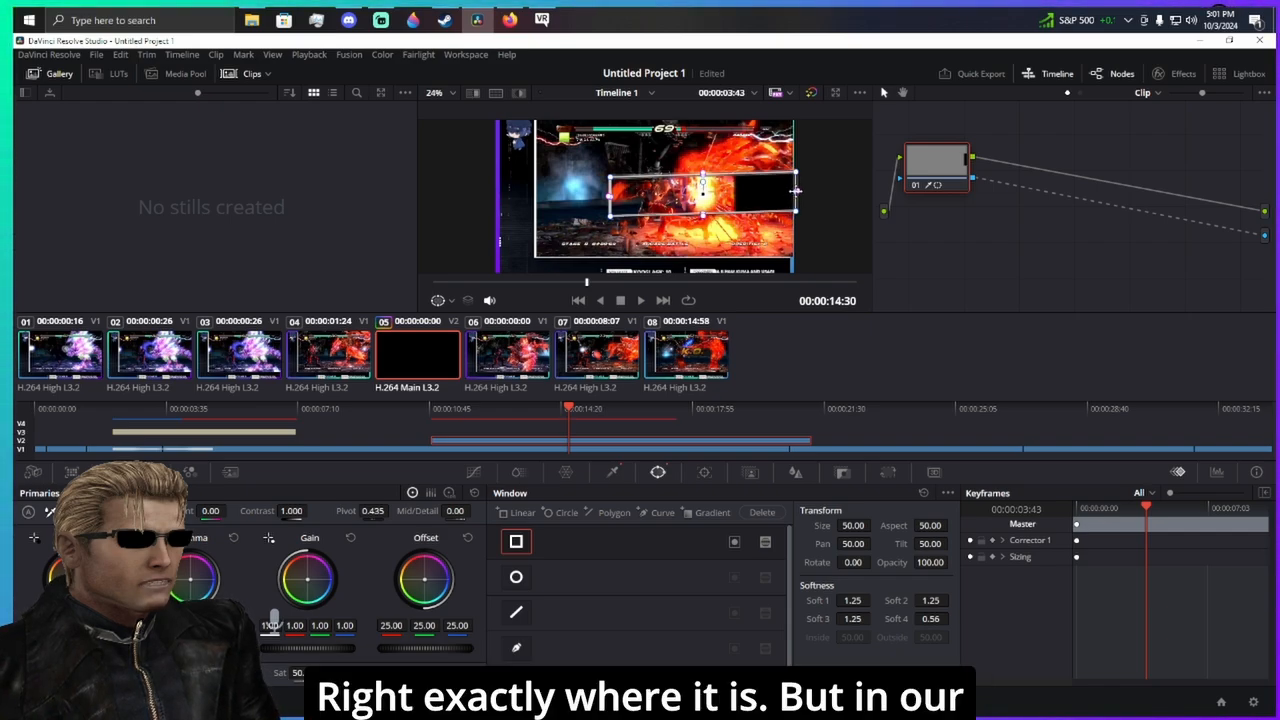
pyautogui.moveTo(796, 190); pyautogui.dragTo(731, 195)
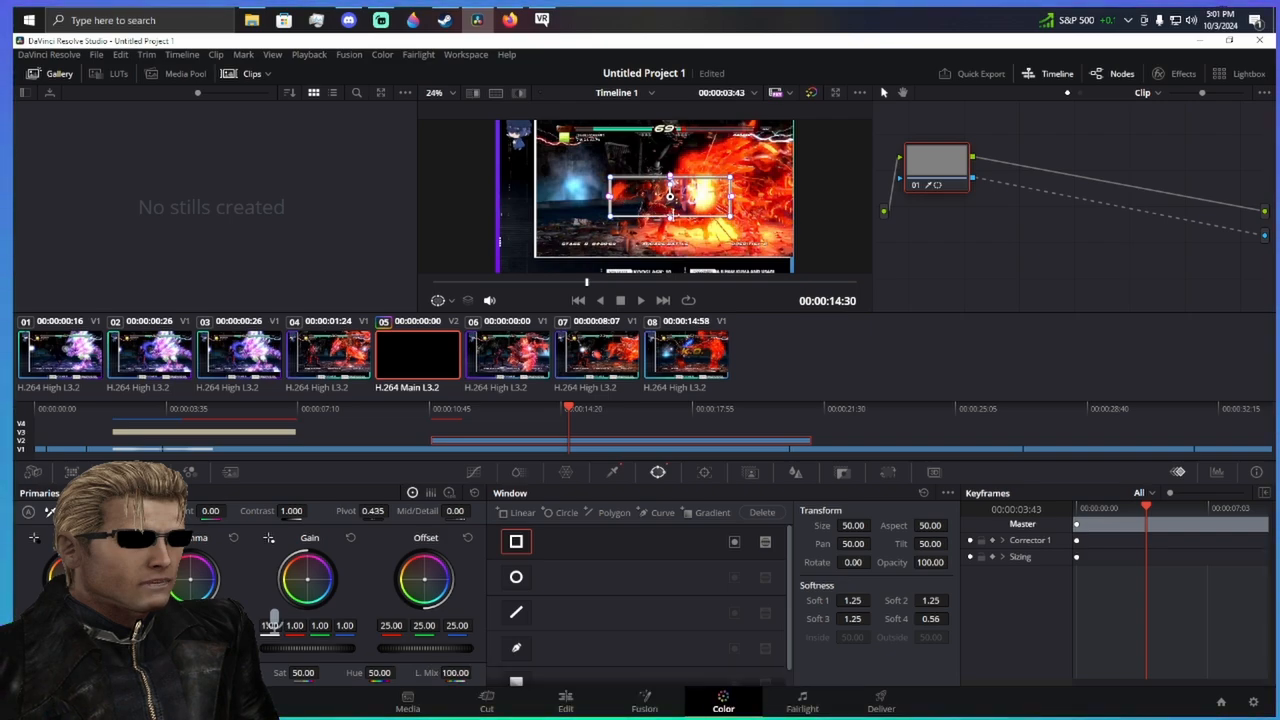
pyautogui.moveTo(670, 209); pyautogui.dragTo(670, 237)
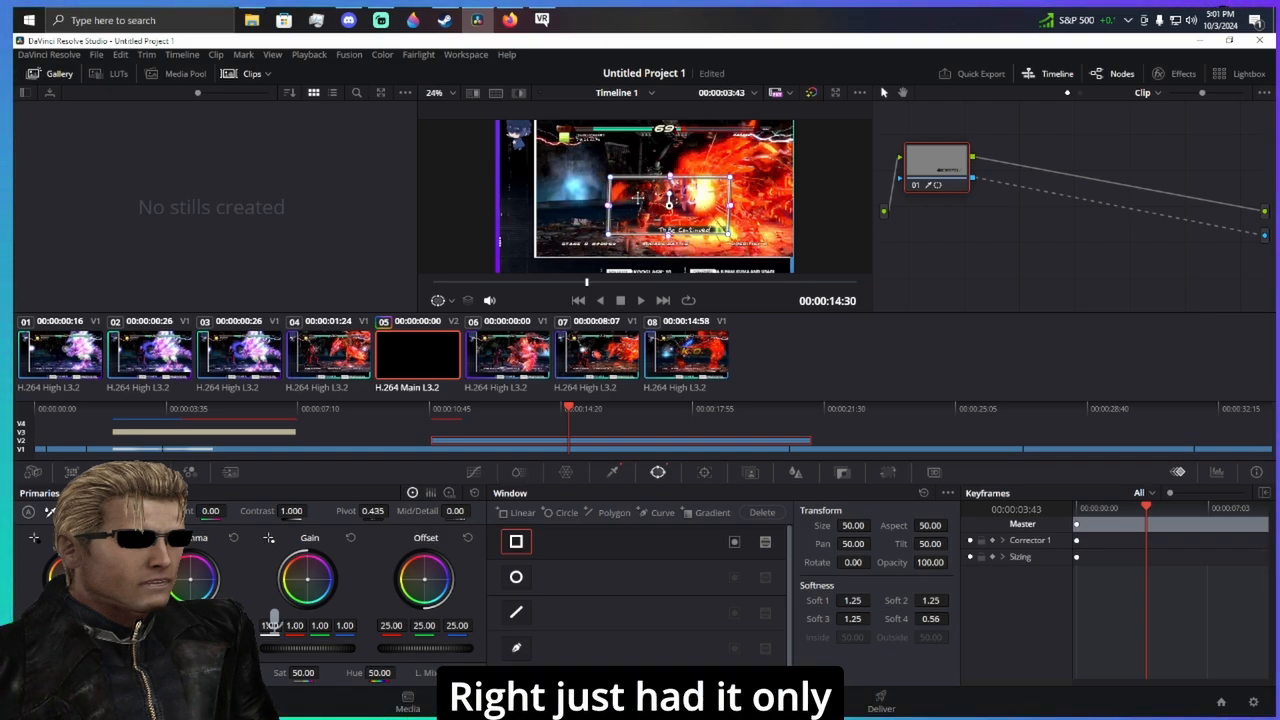
pyautogui.moveTo(652, 200)
pyautogui.mouseDown()
pyautogui.moveTo(688, 236)
pyautogui.moveTo(653, 213)
pyautogui.mouseUp()
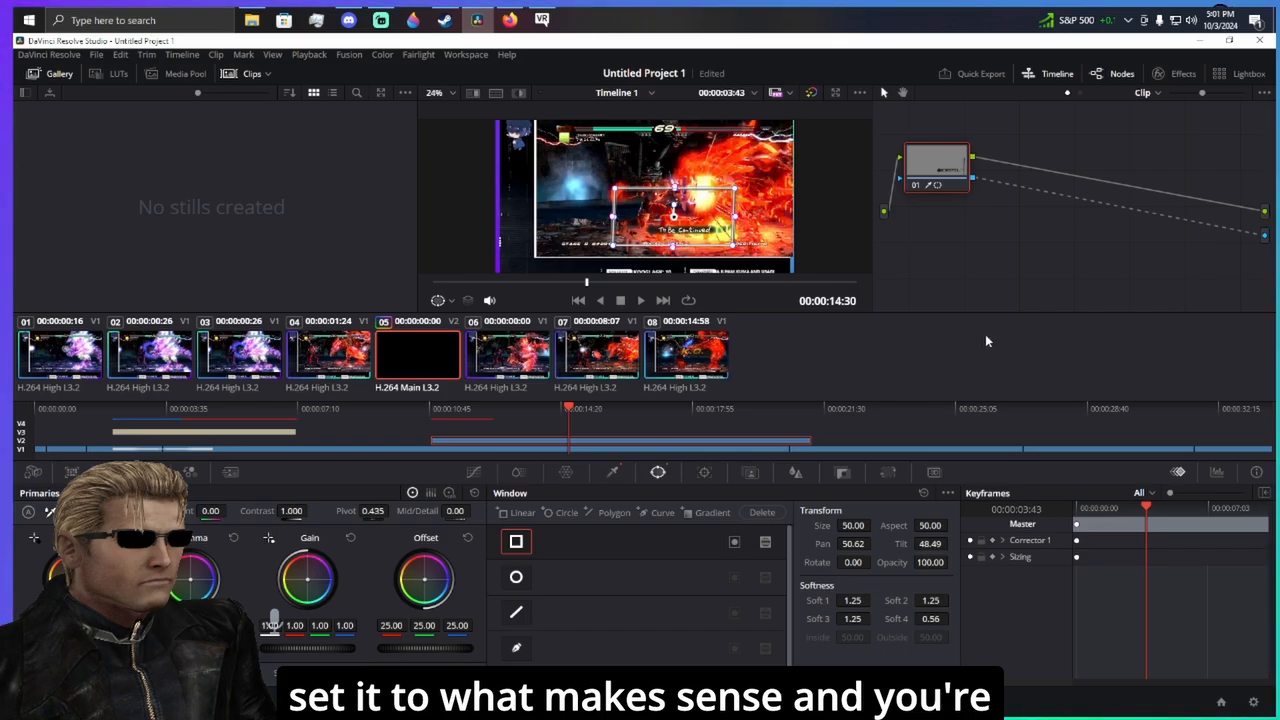
# - Return to the Edit page and play the masked overlay from 00:00:10:22
pyautogui.click(590, 701)
pyautogui.click(637, 458)
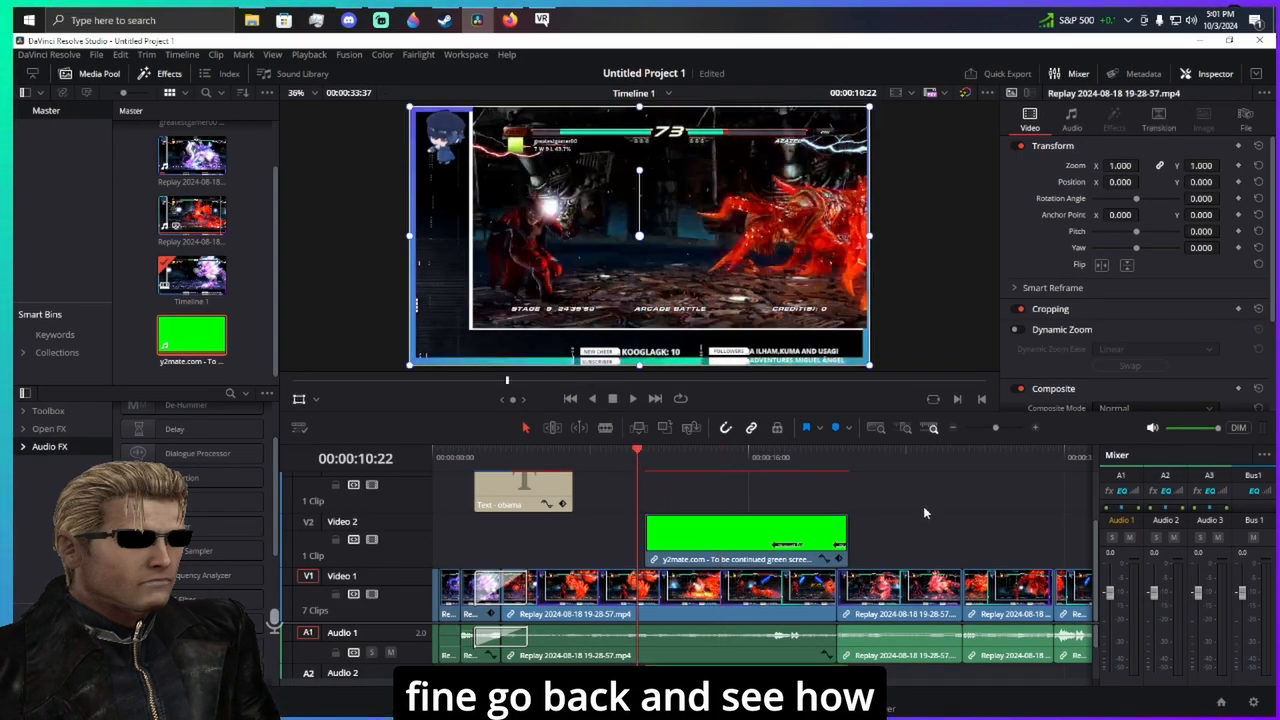
pyautogui.press('space')
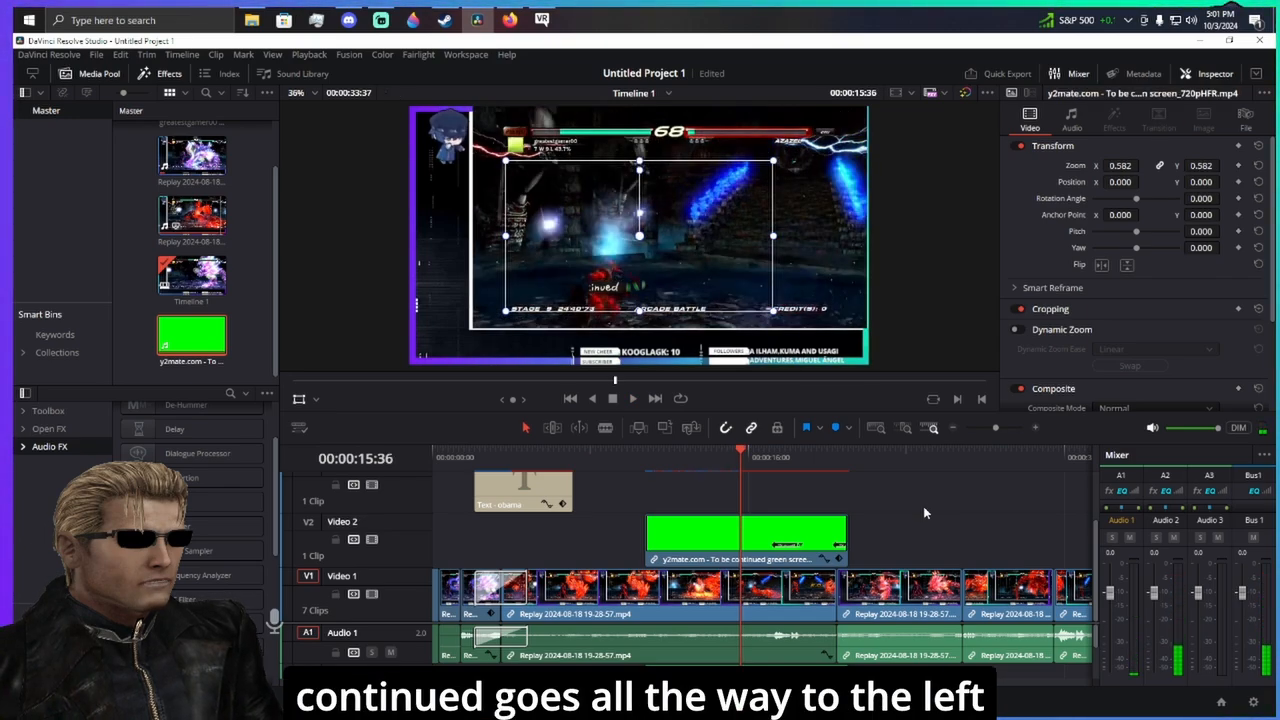
# - On the Color page, extend the window's left edge to include the whole "To Be Continued" text, and go back to the Edit page
pyautogui.hotkey('shift', '6')
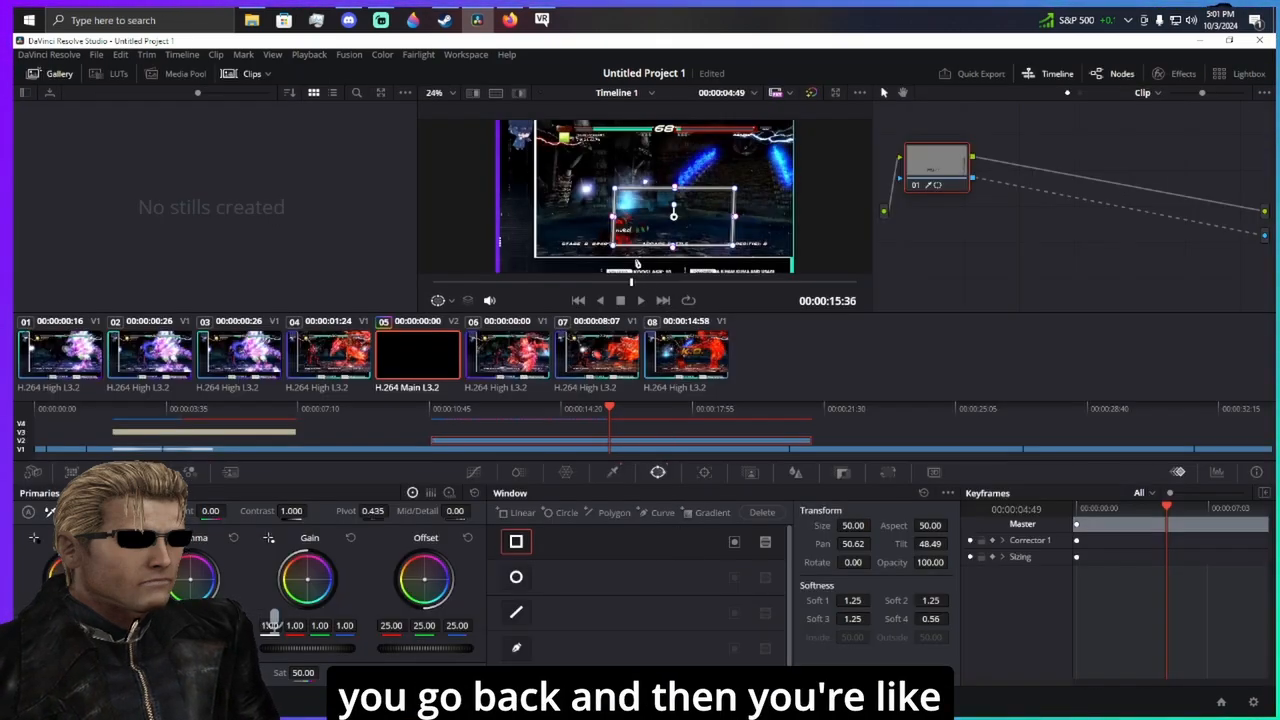
pyautogui.moveTo(613, 217); pyautogui.dragTo(560, 215)
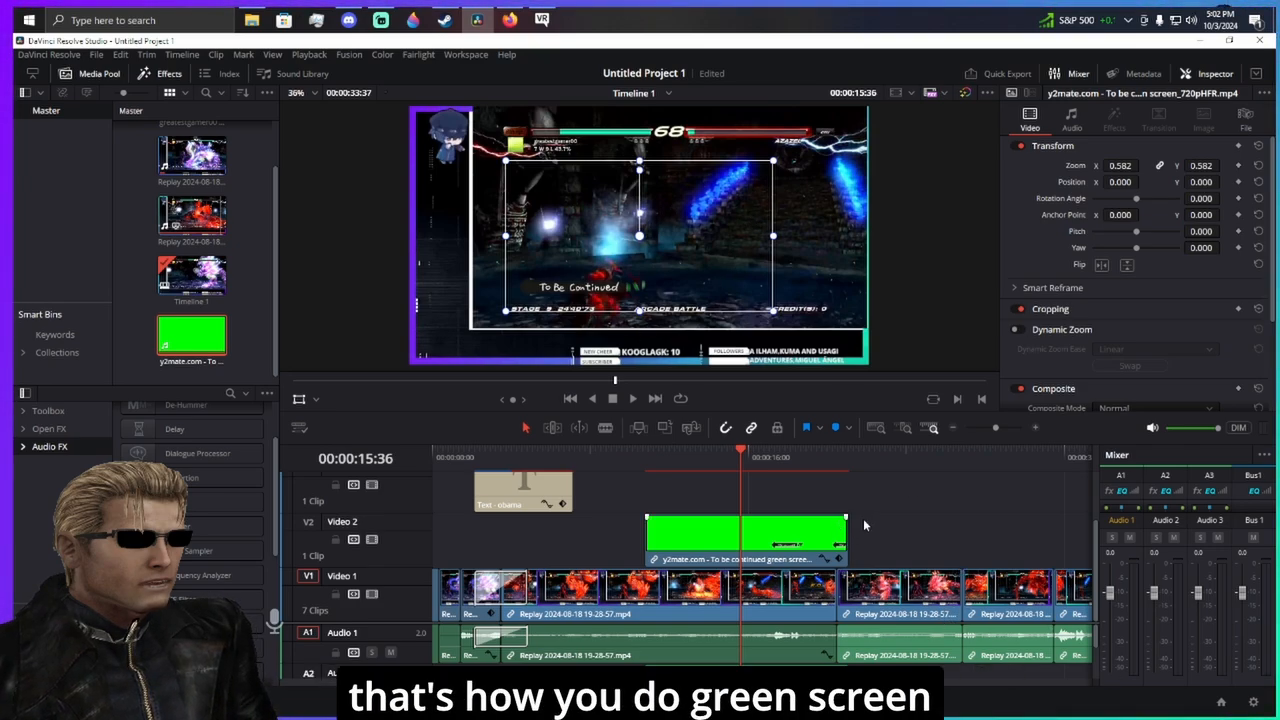
# - Lower the green screen clip's audio volume to -11.00
pyautogui.scroll(3, 879, 520)
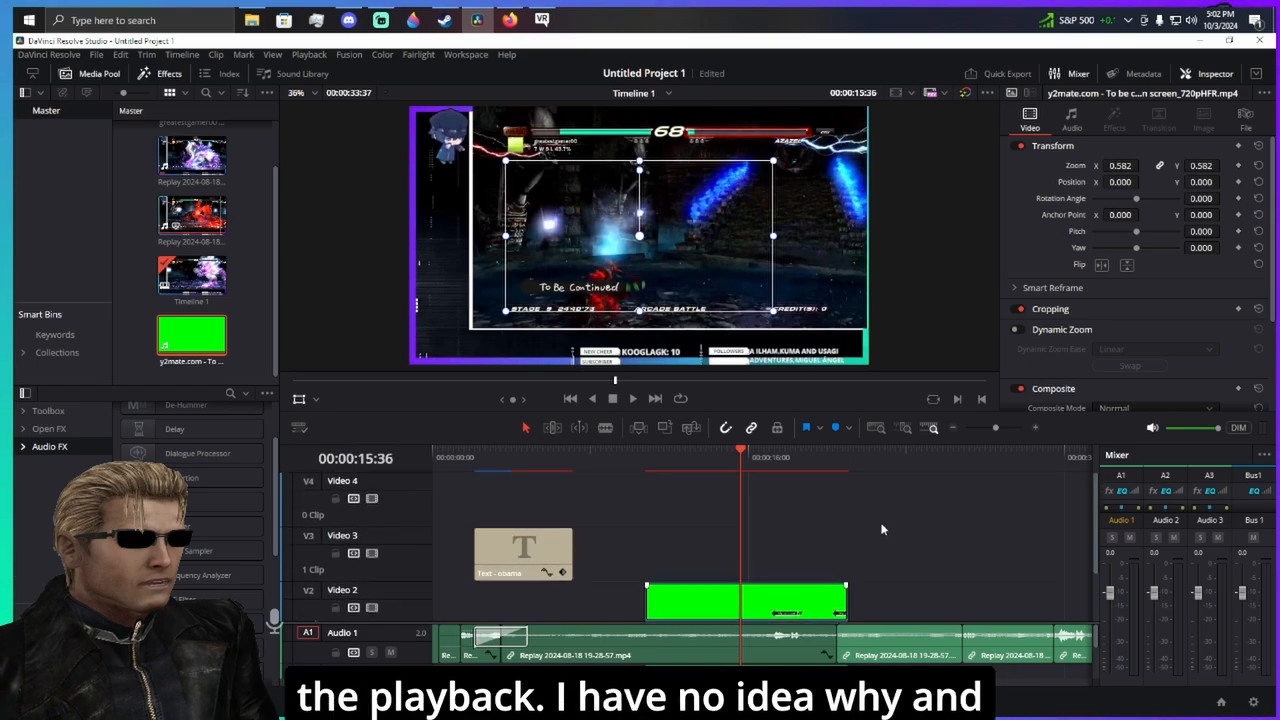
pyautogui.scroll(-2, 881, 529)
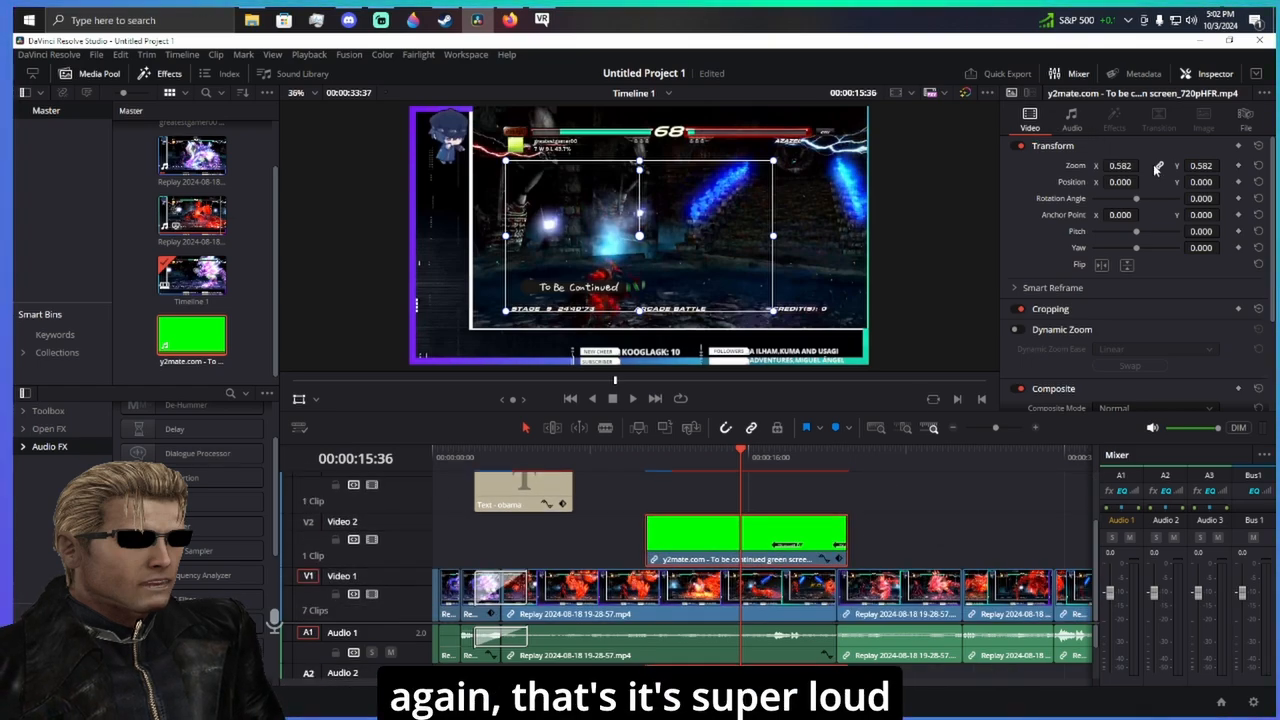
pyautogui.click(1071, 118)
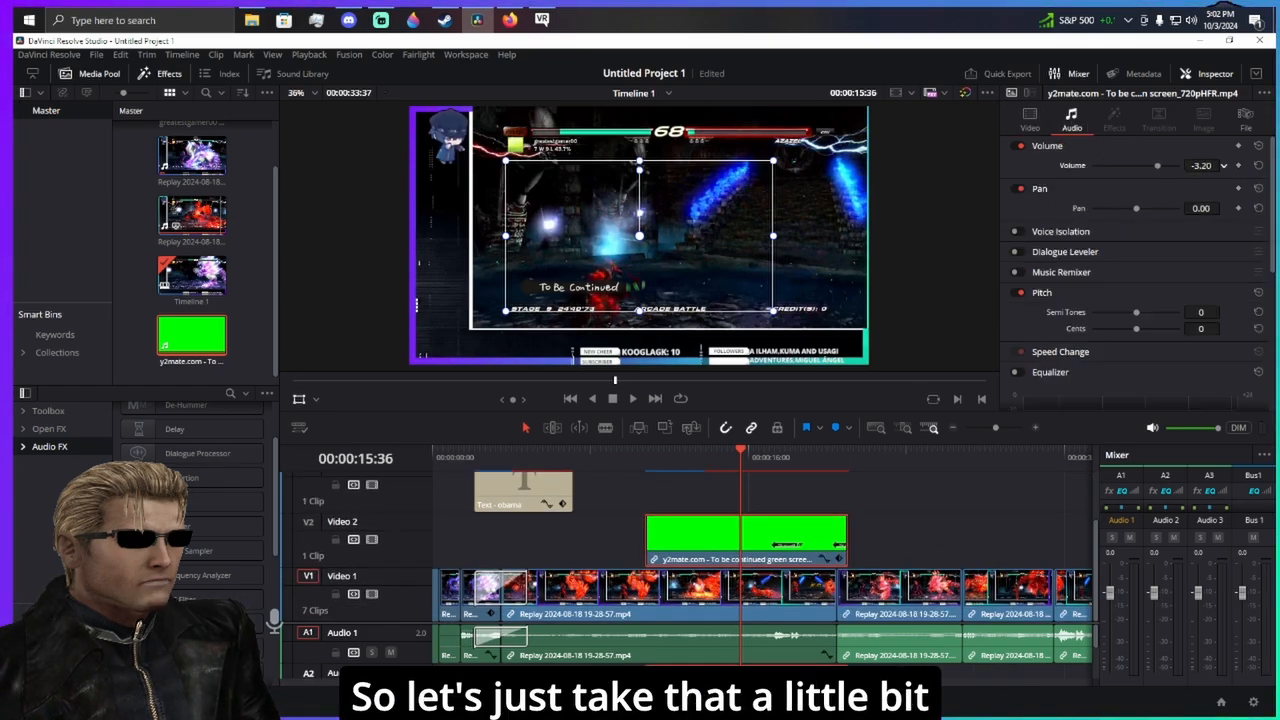
# - Play the timeline from the start of the green screen clip at 00:00:10:46 and review the overlay near the K.O
pyautogui.click(645, 458)
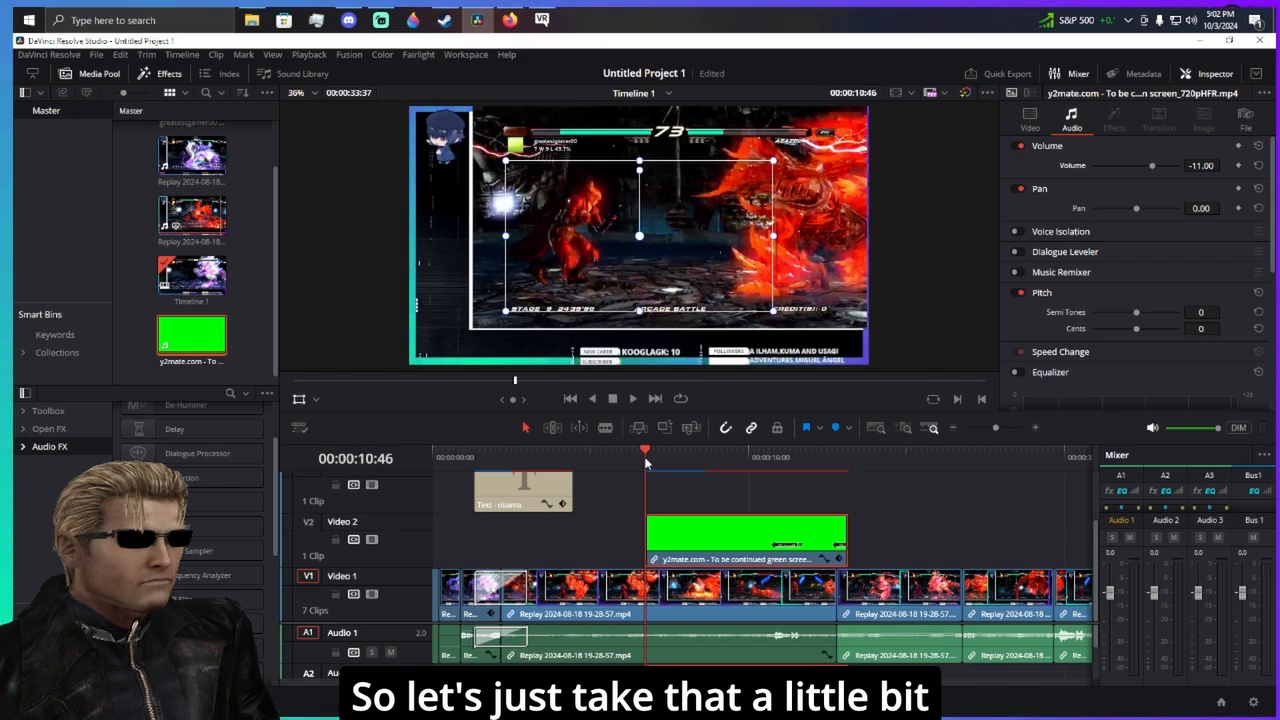
pyautogui.press('space')
pyautogui.click(309, 54)
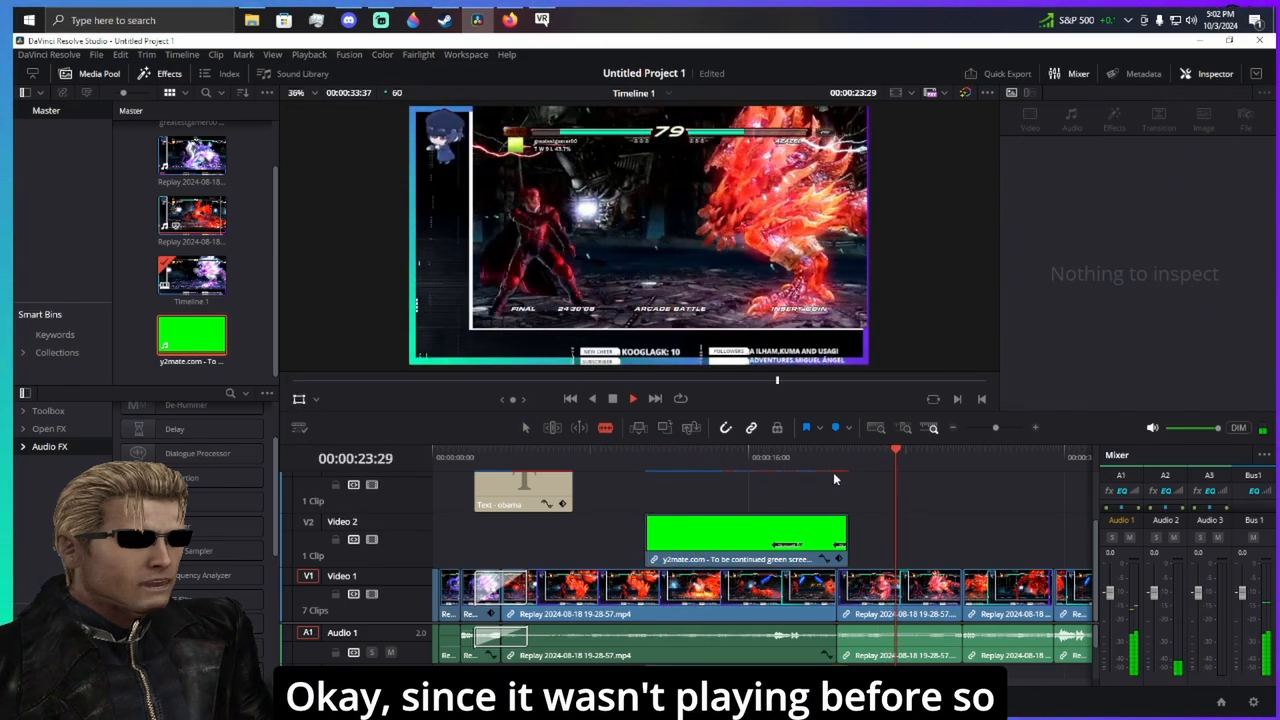
pyautogui.moveTo(794, 463)
pyautogui.mouseDown()
pyautogui.moveTo(850, 462)
pyautogui.moveTo(768, 458)
pyautogui.moveTo(843, 486)
pyautogui.moveTo(754, 459)
pyautogui.moveTo(813, 468)
pyautogui.mouseUp()
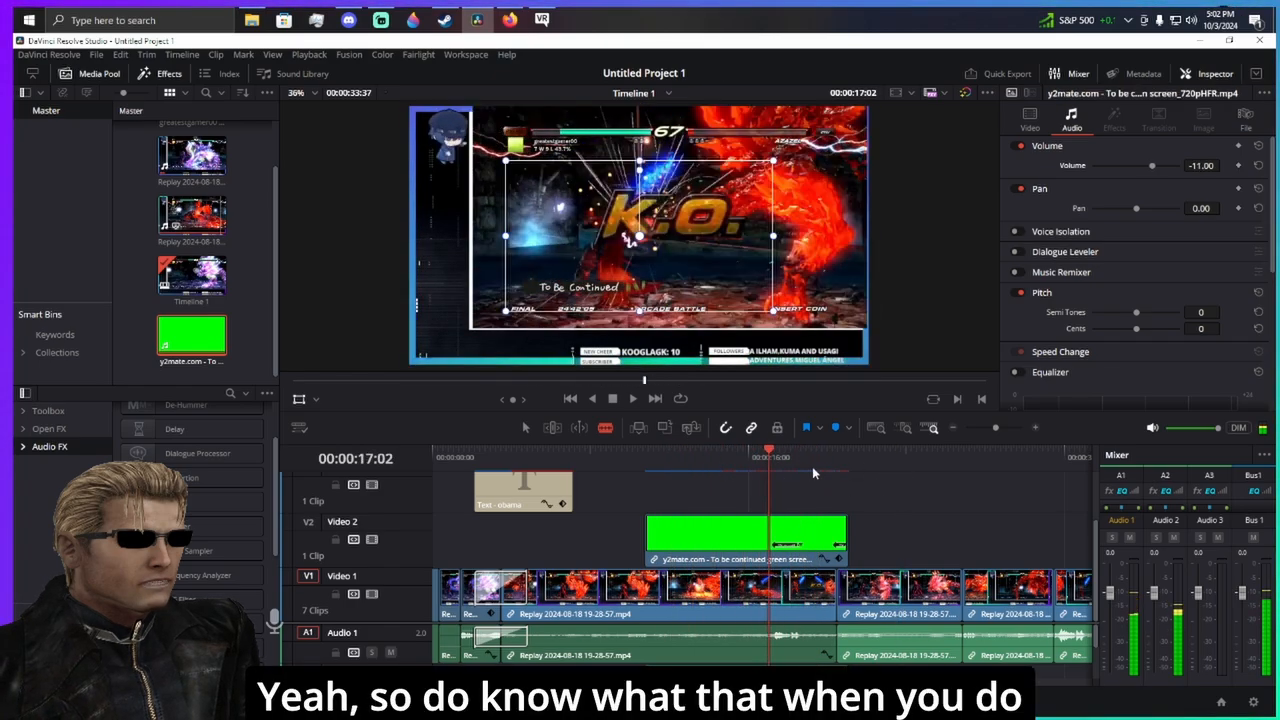
# - Return to selection mode and replay the K.O. moment around 00:00:17 to check the playback under the overlay
pyautogui.click(525, 428)
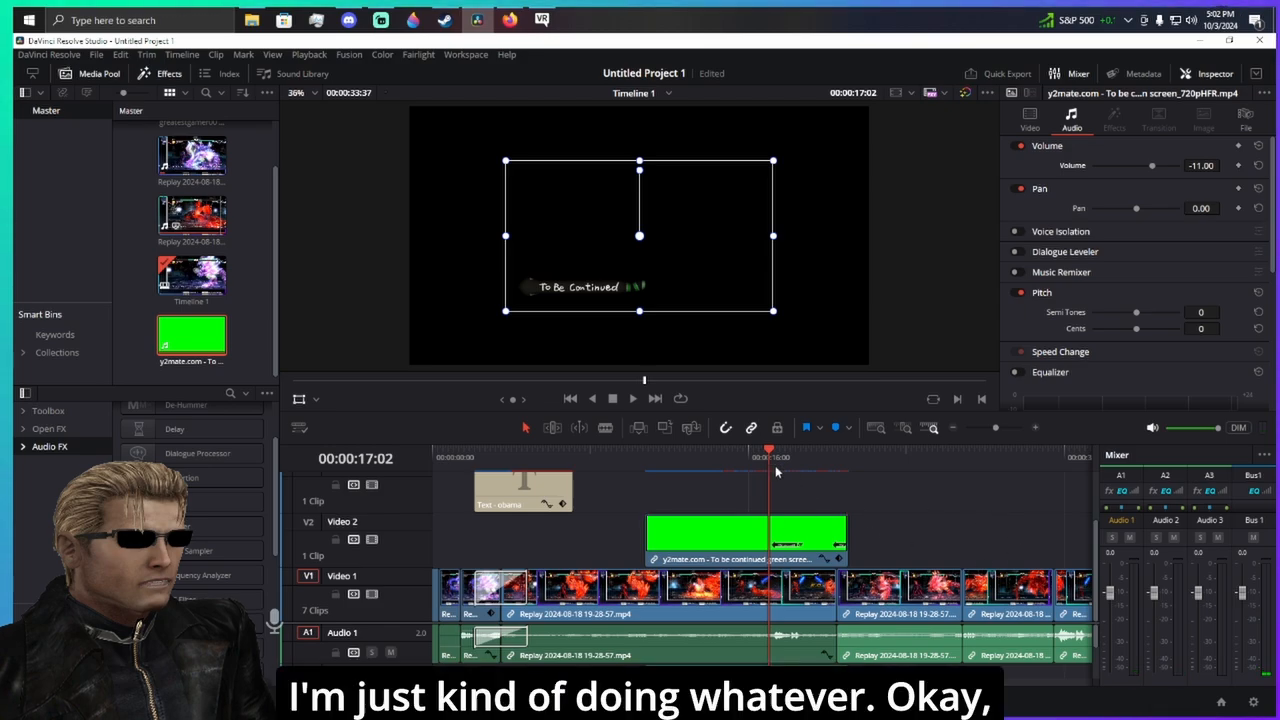
pyautogui.press('space')
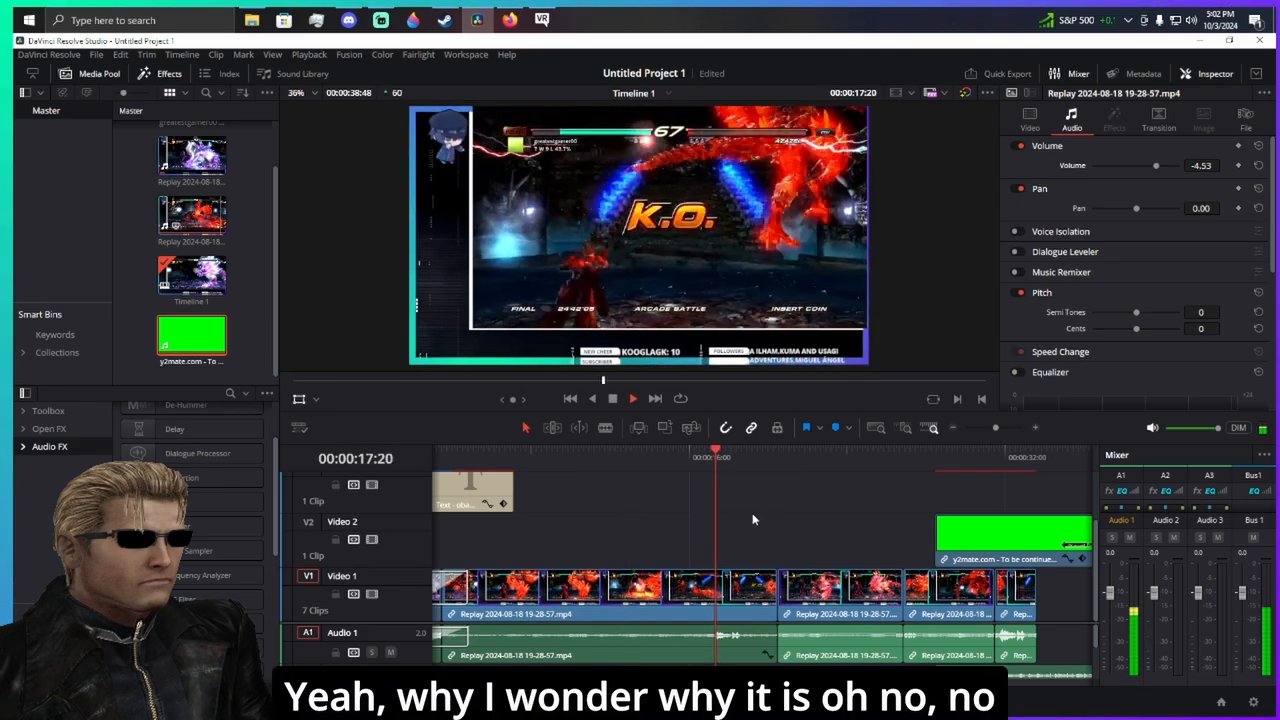
pyautogui.press('space')
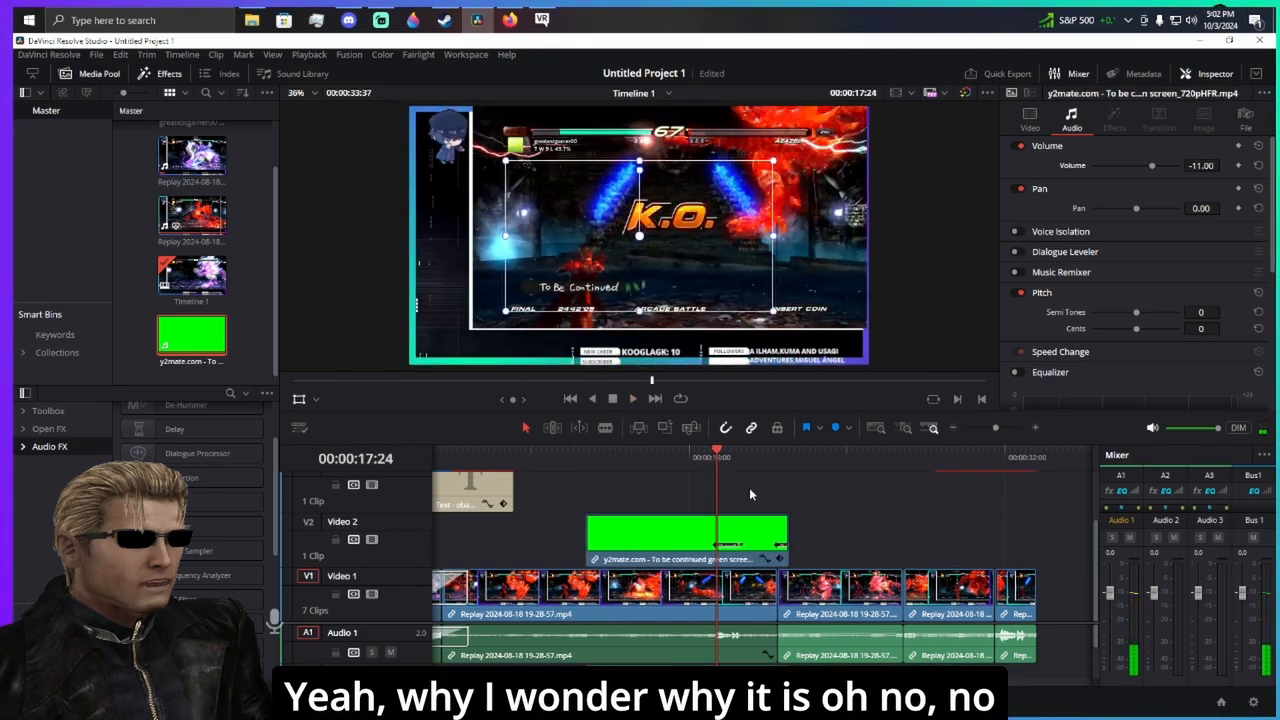
pyautogui.click(676, 458)
pyautogui.press('space')
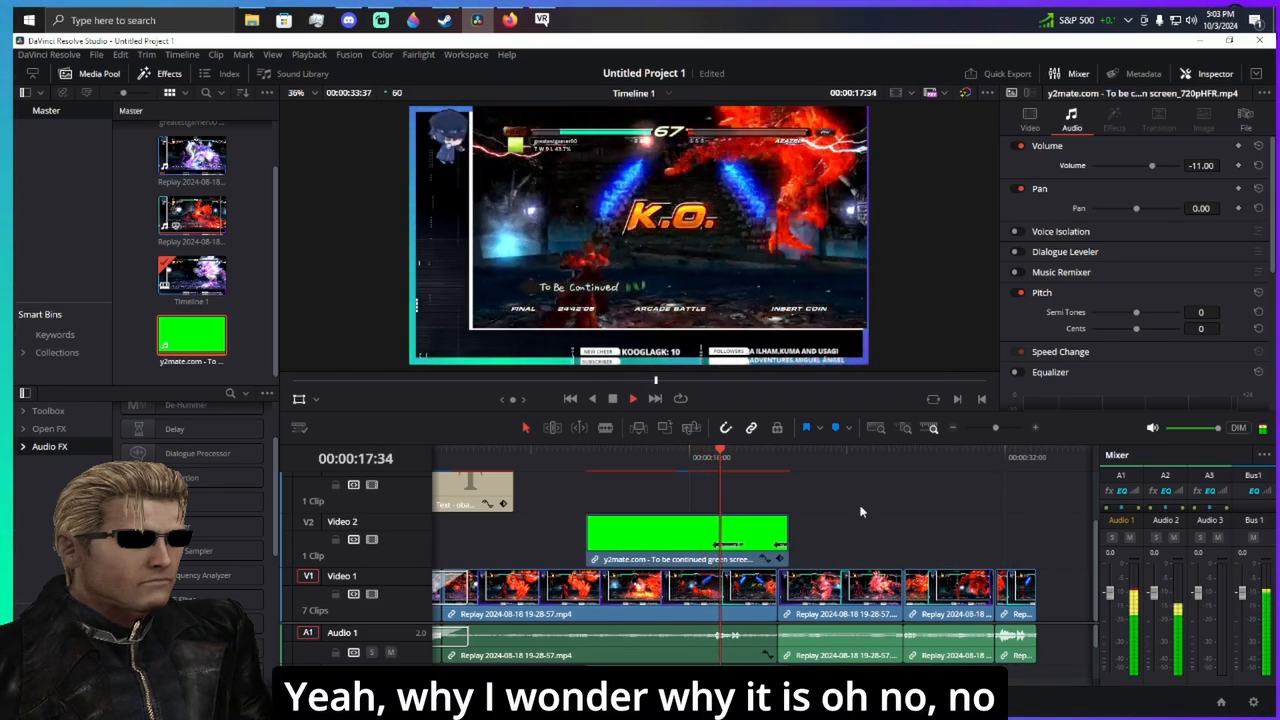
pyautogui.press('space')
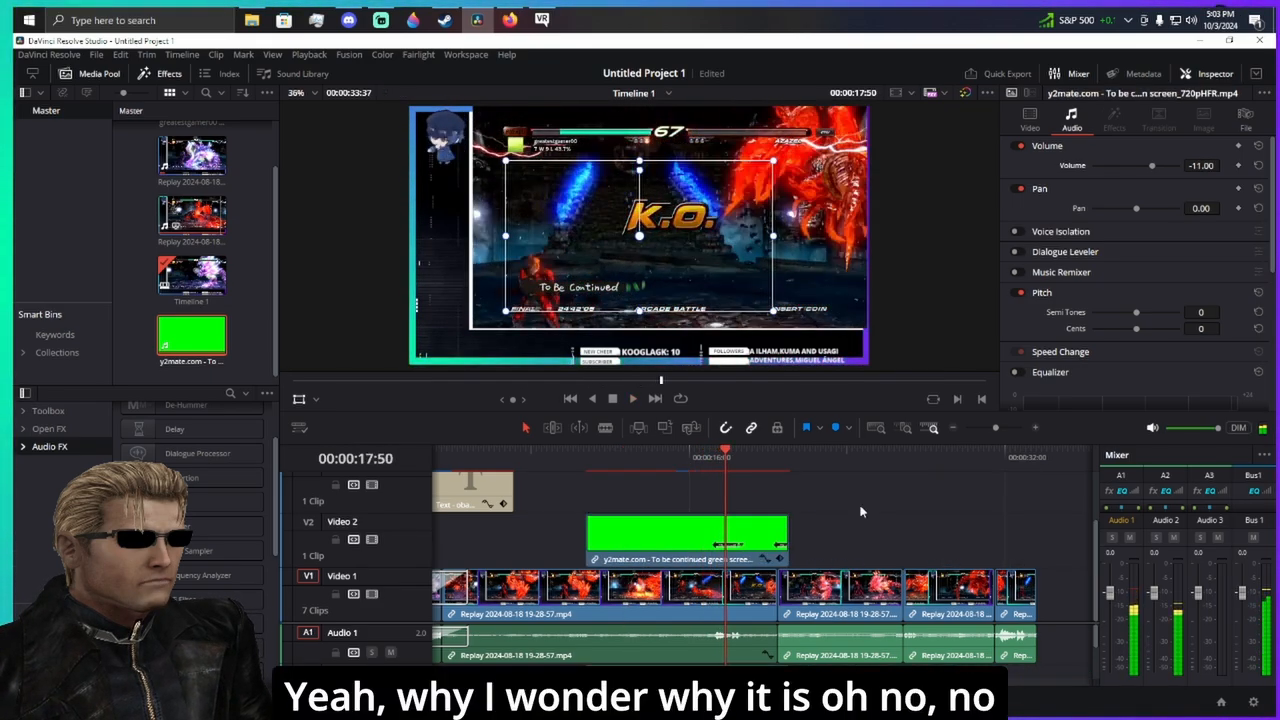
# - Move the green screen clip on Video 2 toward the timeline's end and play the K.O. footage without it
pyautogui.moveTo(658, 535); pyautogui.dragTo(975, 537)
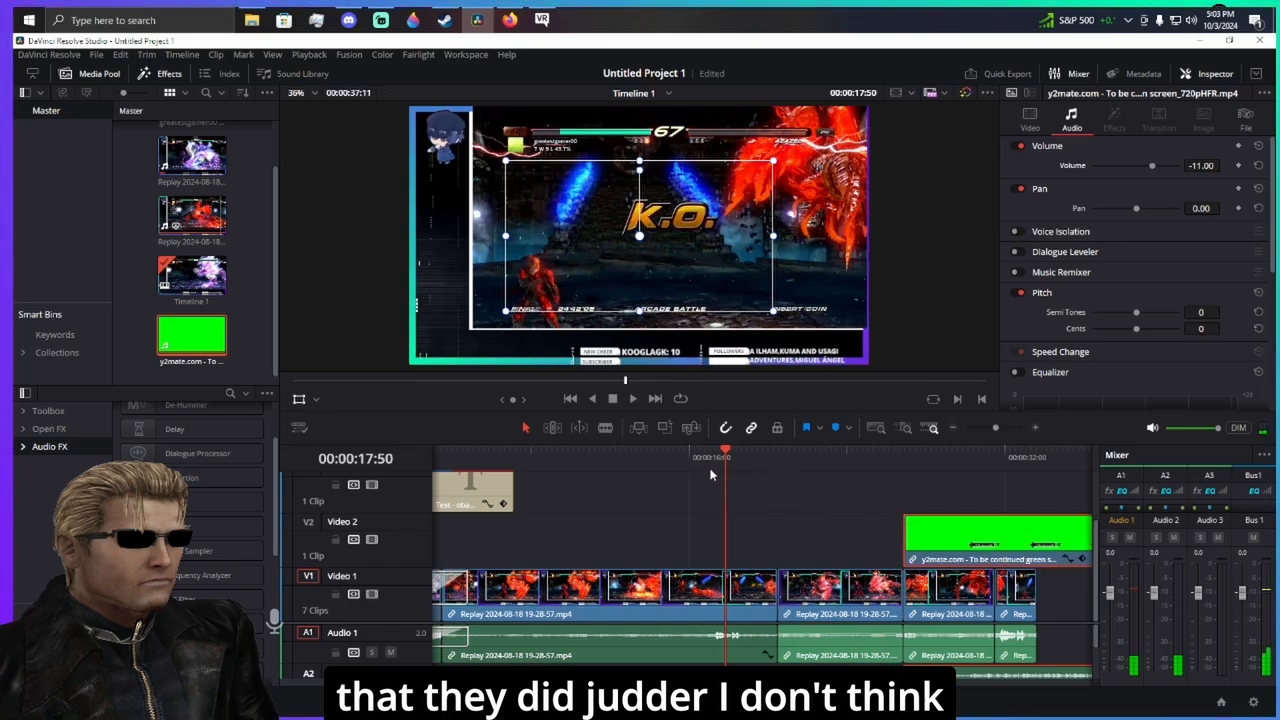
pyautogui.press('space')
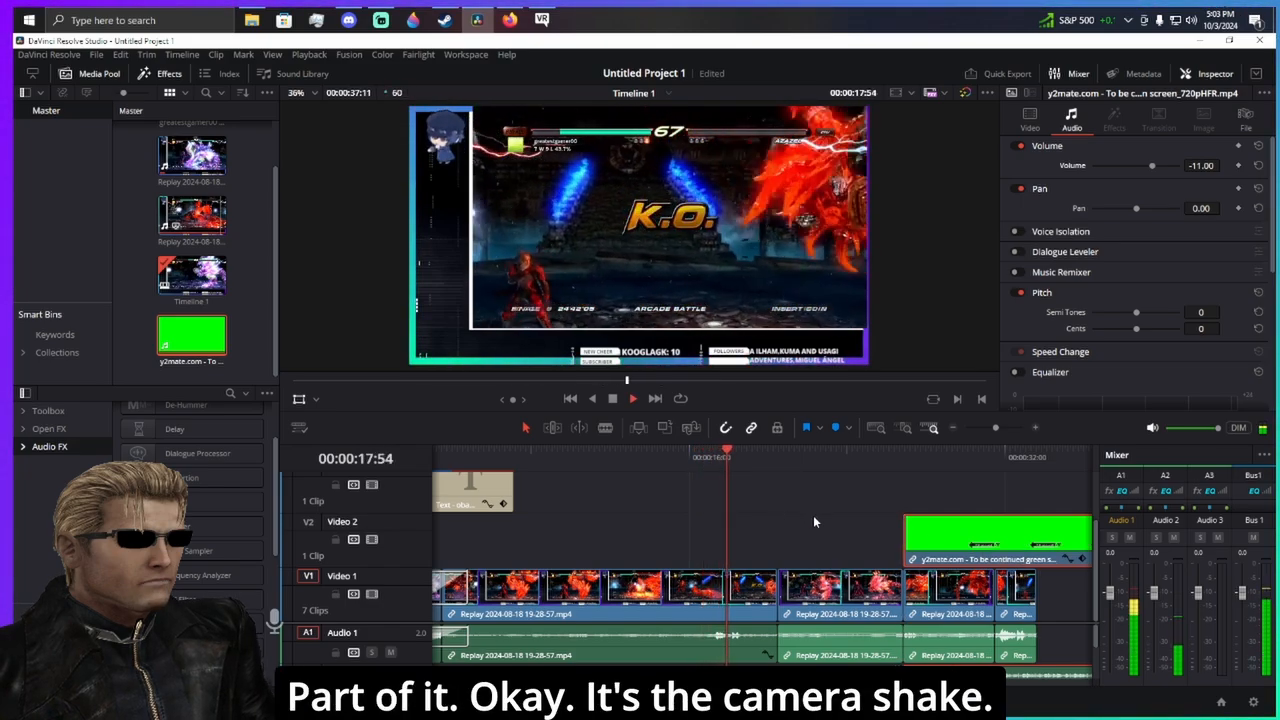
pyautogui.press('space')
# - Move the green screen clip back over the K.O. footage on Video 2 and play the section
pyautogui.moveTo(1002, 543); pyautogui.dragTo(708, 548)
pyautogui.press('space')
pyautogui.click(933, 530)
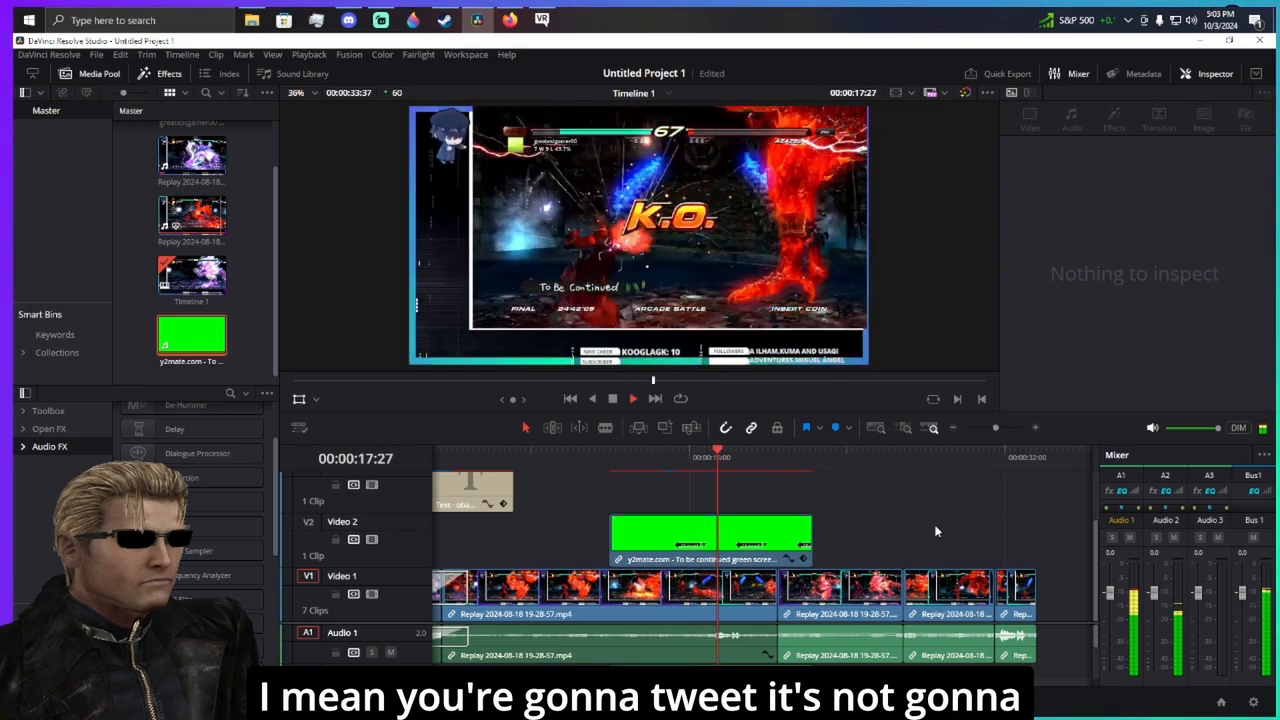
pyautogui.press('space')
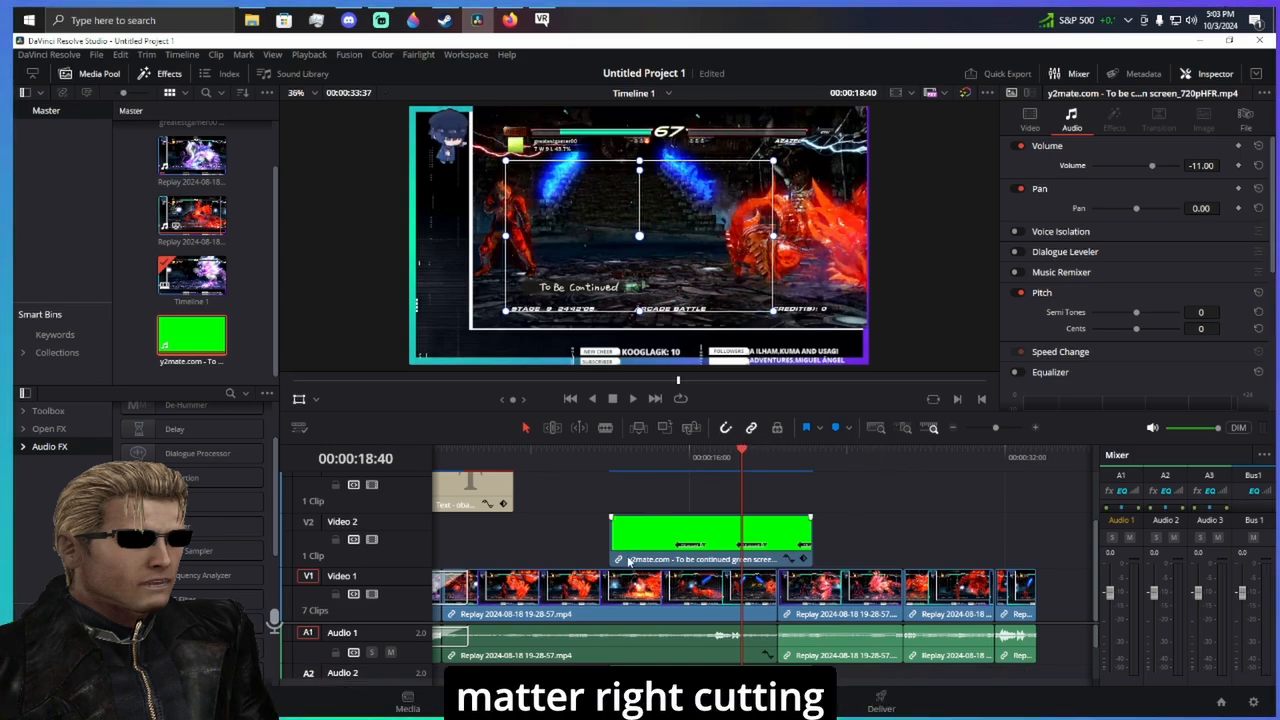
# - Try to extend the start of the green screen clip on Video 2 to an earlier point
pyautogui.moveTo(603, 550); pyautogui.dragTo(542, 544)
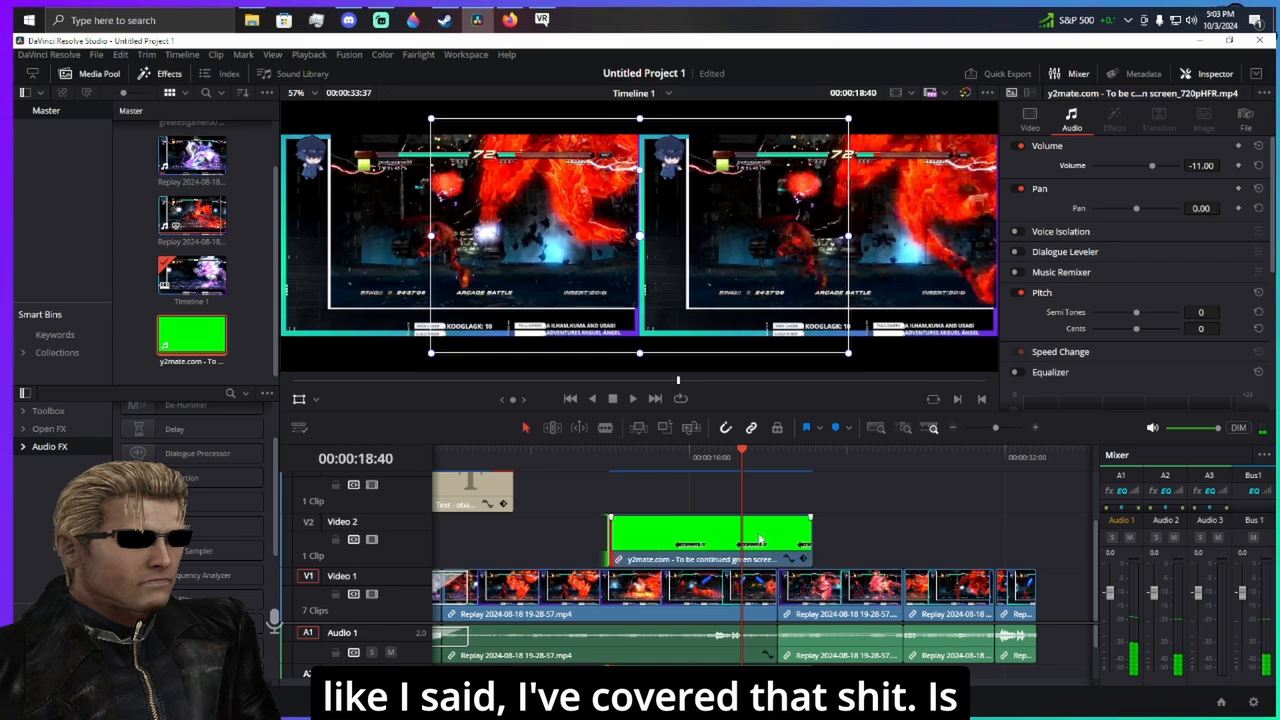
pyautogui.click(908, 521)
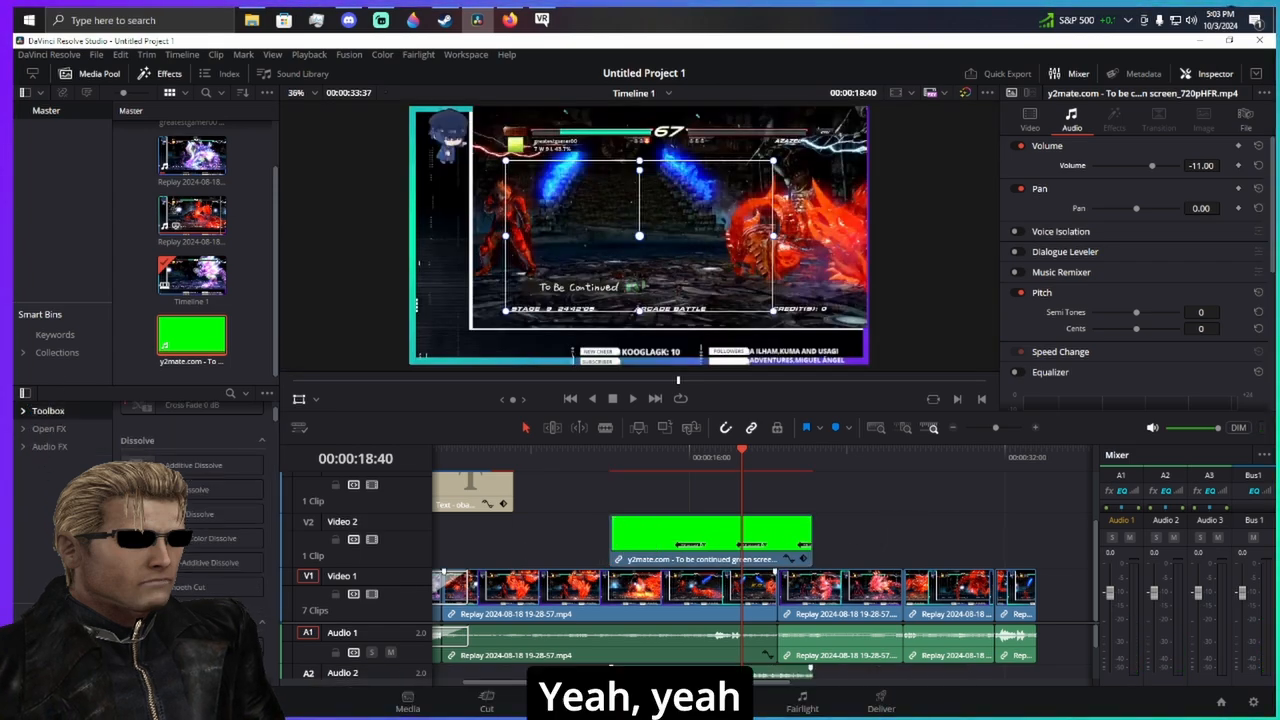
# - View the green screen clip on the Fusion page and return to the Edit page
pyautogui.click(644, 703)
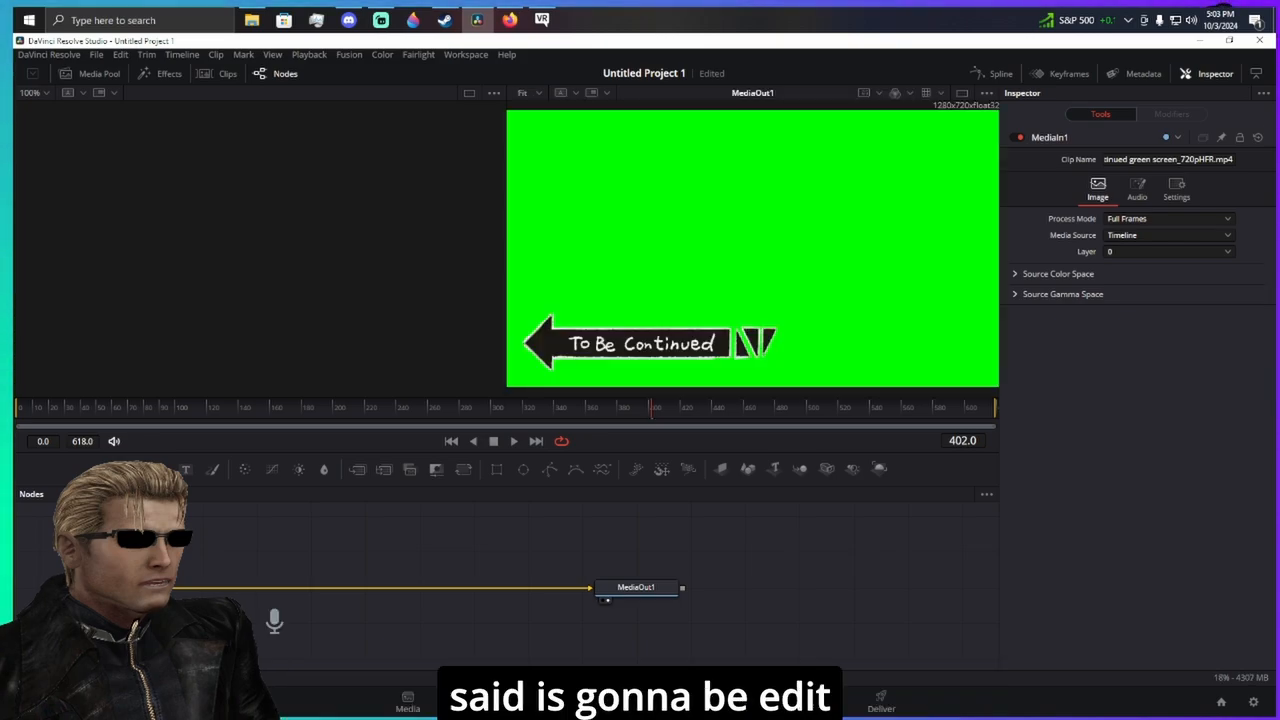
pyautogui.click(565, 703)
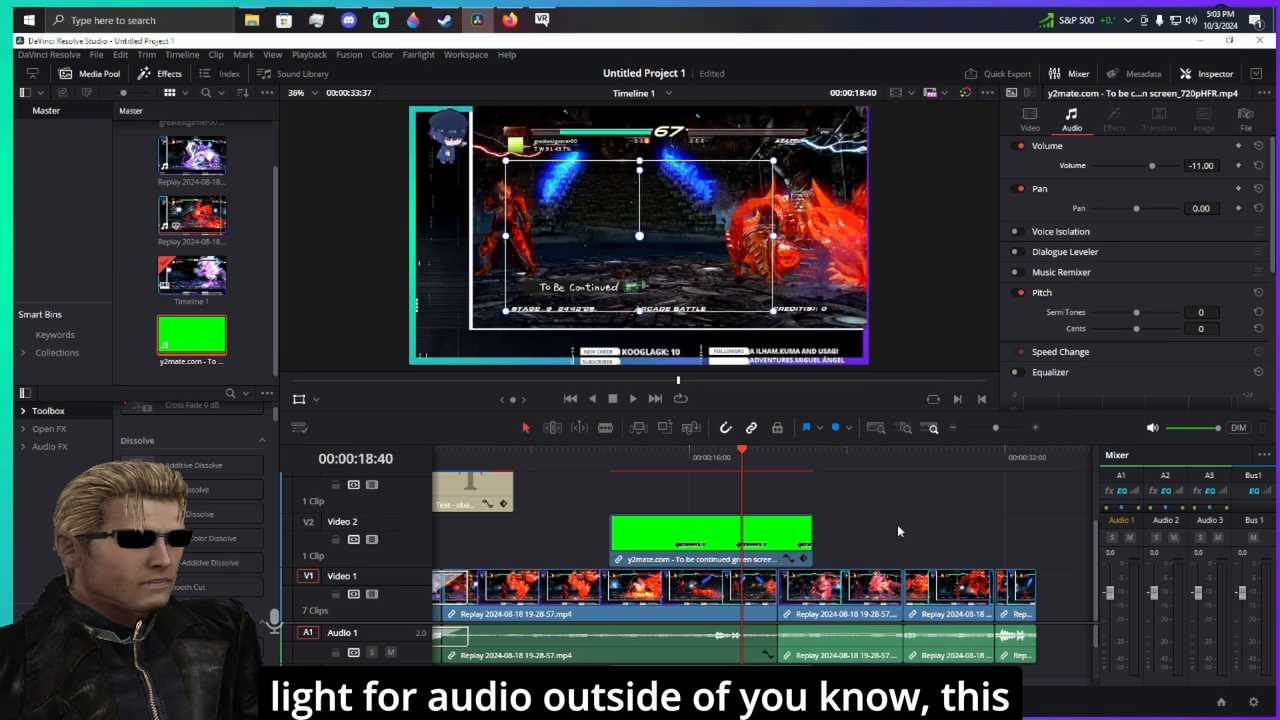
pyautogui.click(352, 56)
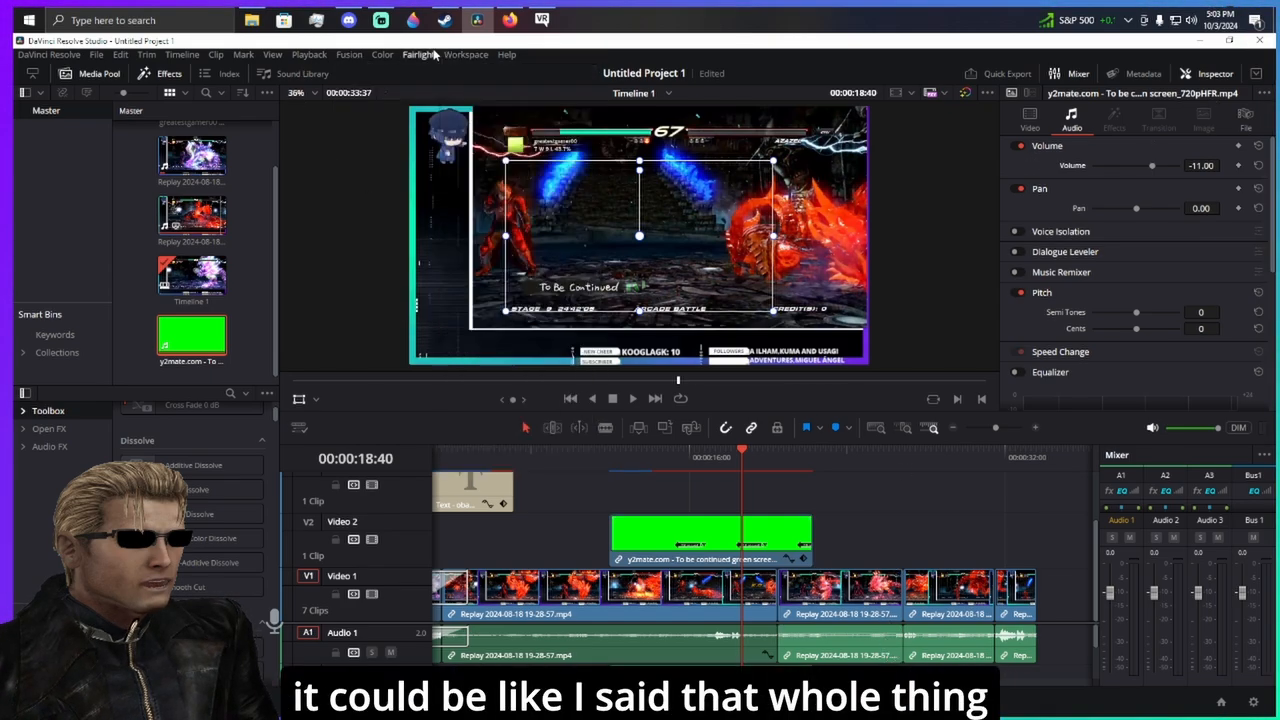
pyautogui.moveTo(423, 56)
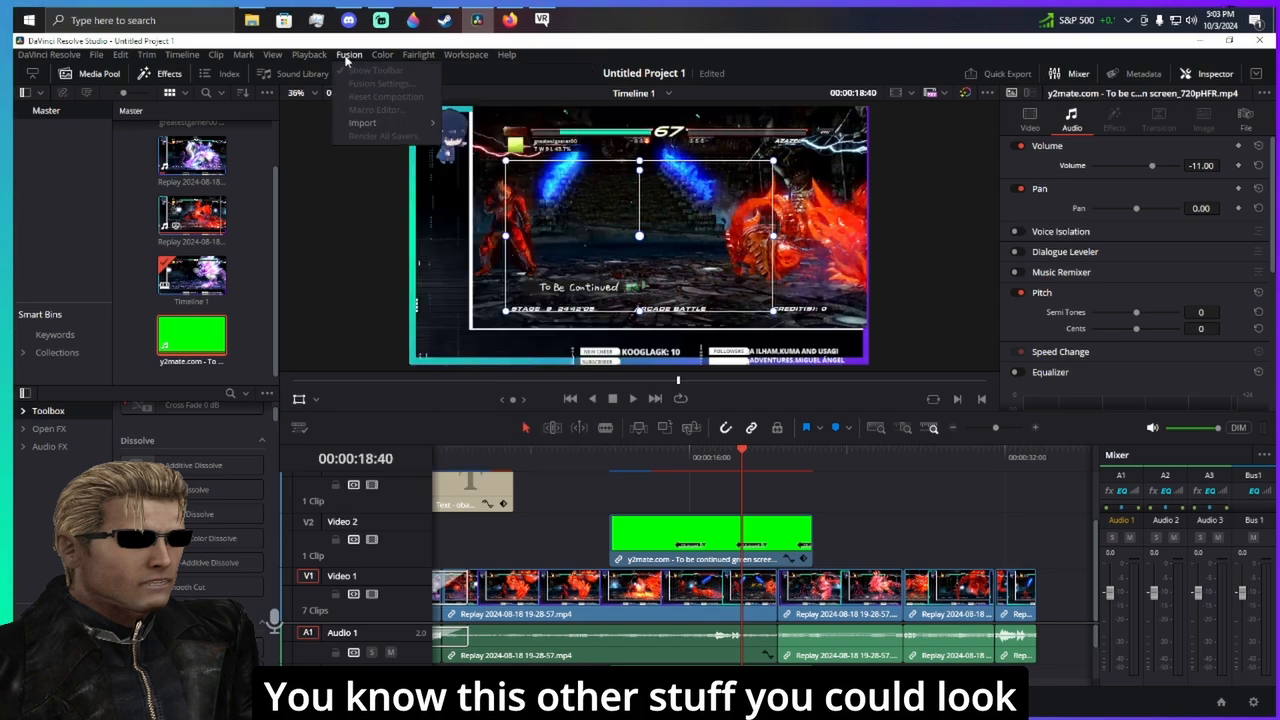
pyautogui.moveTo(383, 56)
pyautogui.moveTo(300, 56)
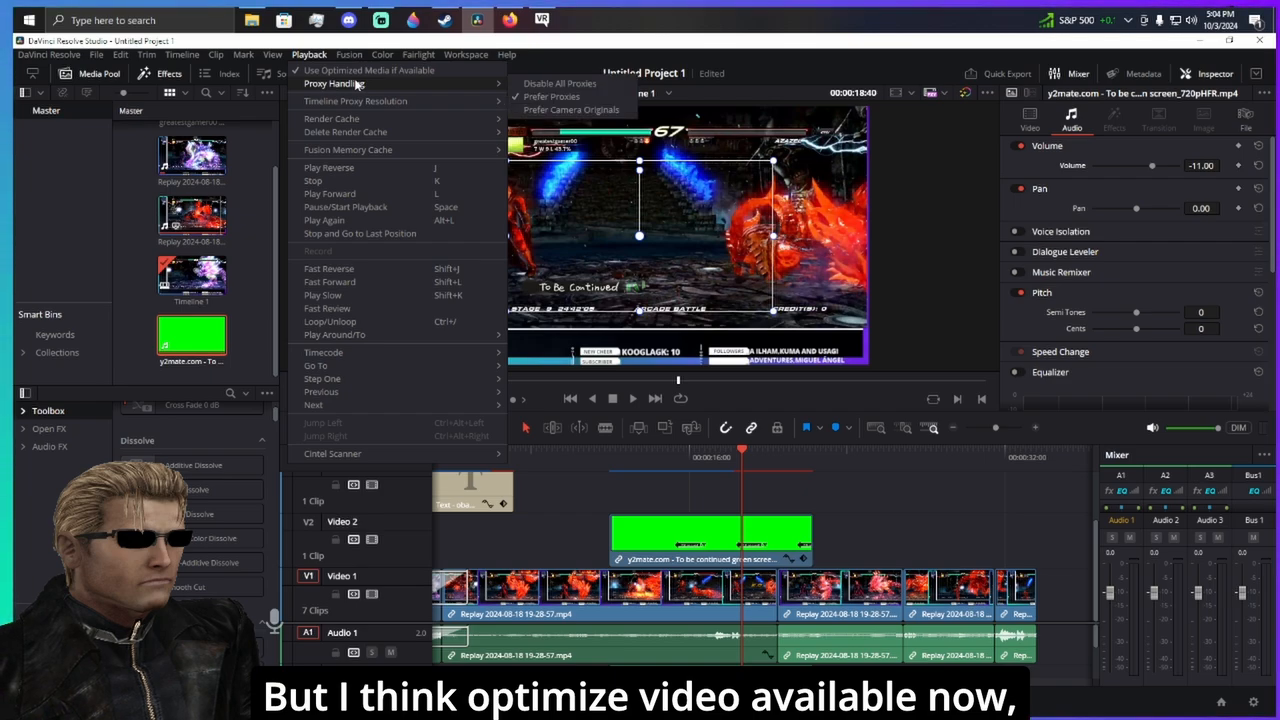
# - Open the Deliver page and choose the H.264 Master render preset after trying the YouTube 1080p one
pyautogui.click(884, 700)
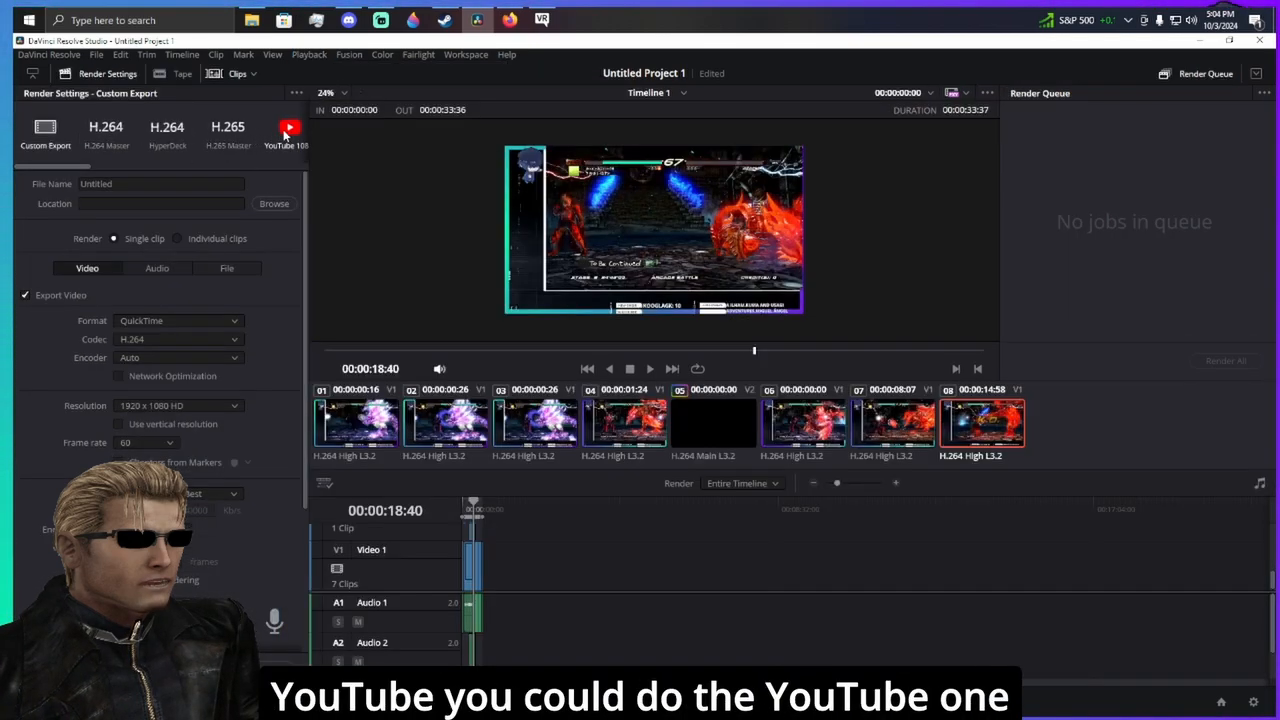
pyautogui.click(286, 136)
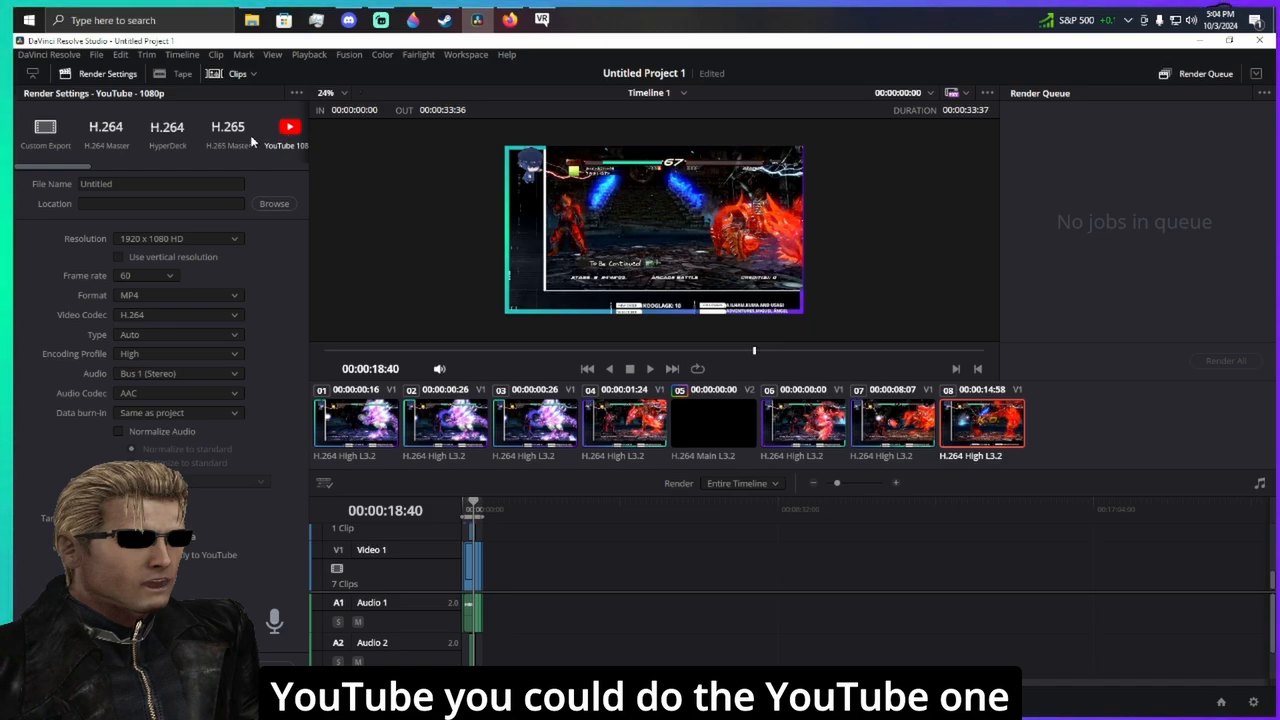
pyautogui.click(116, 134)
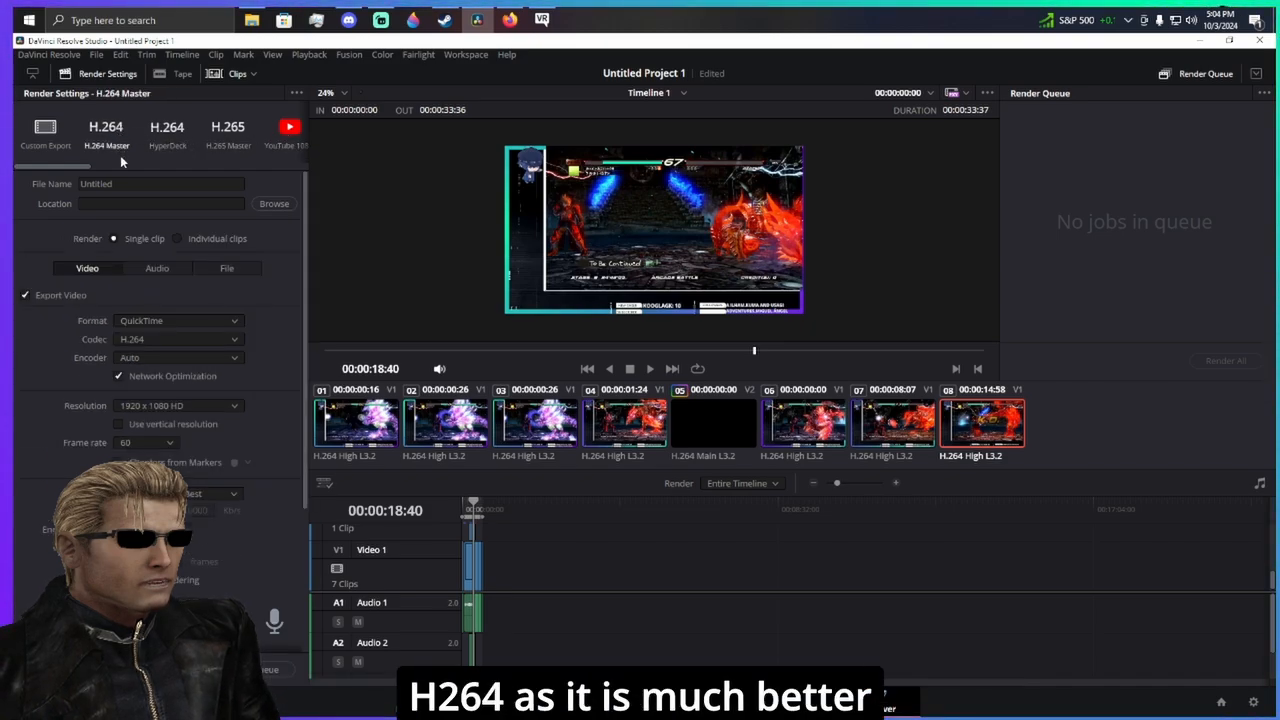
# - Replace the render's file name with "Ulars"
pyautogui.click(146, 185)
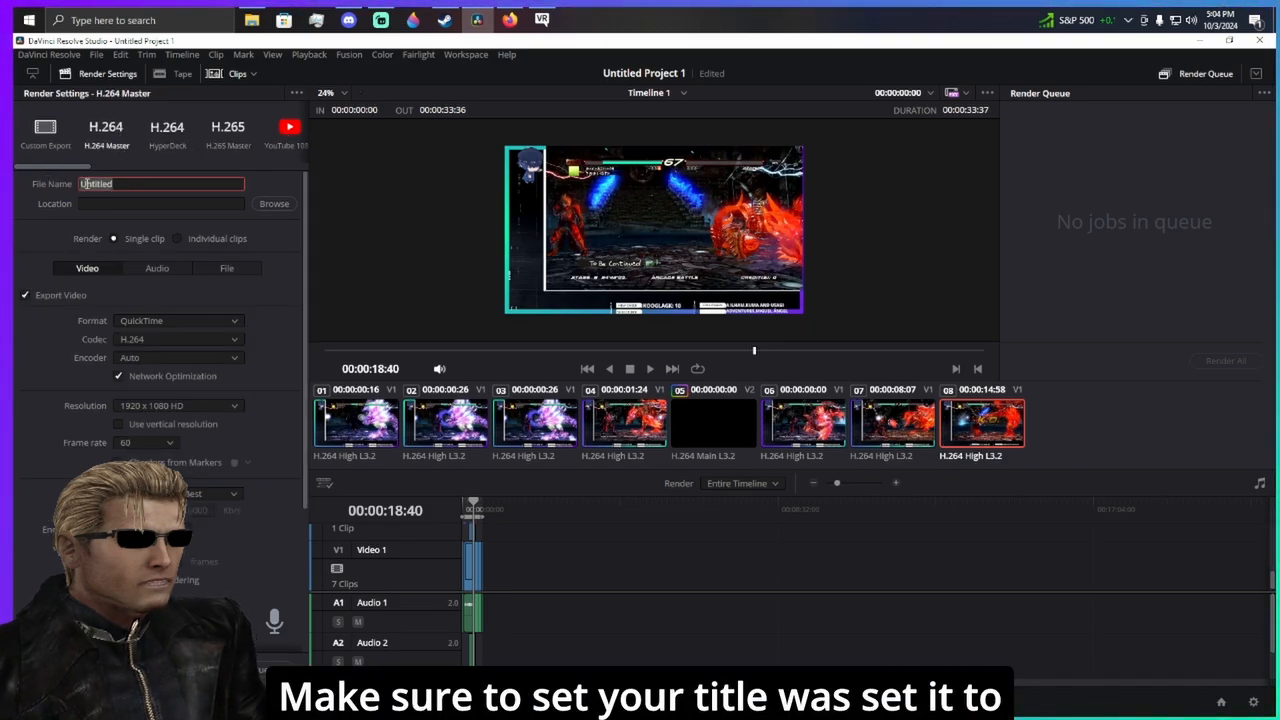
pyautogui.moveTo(87, 184); pyautogui.dragTo(88, 184)
pyautogui.press('BackSpace')
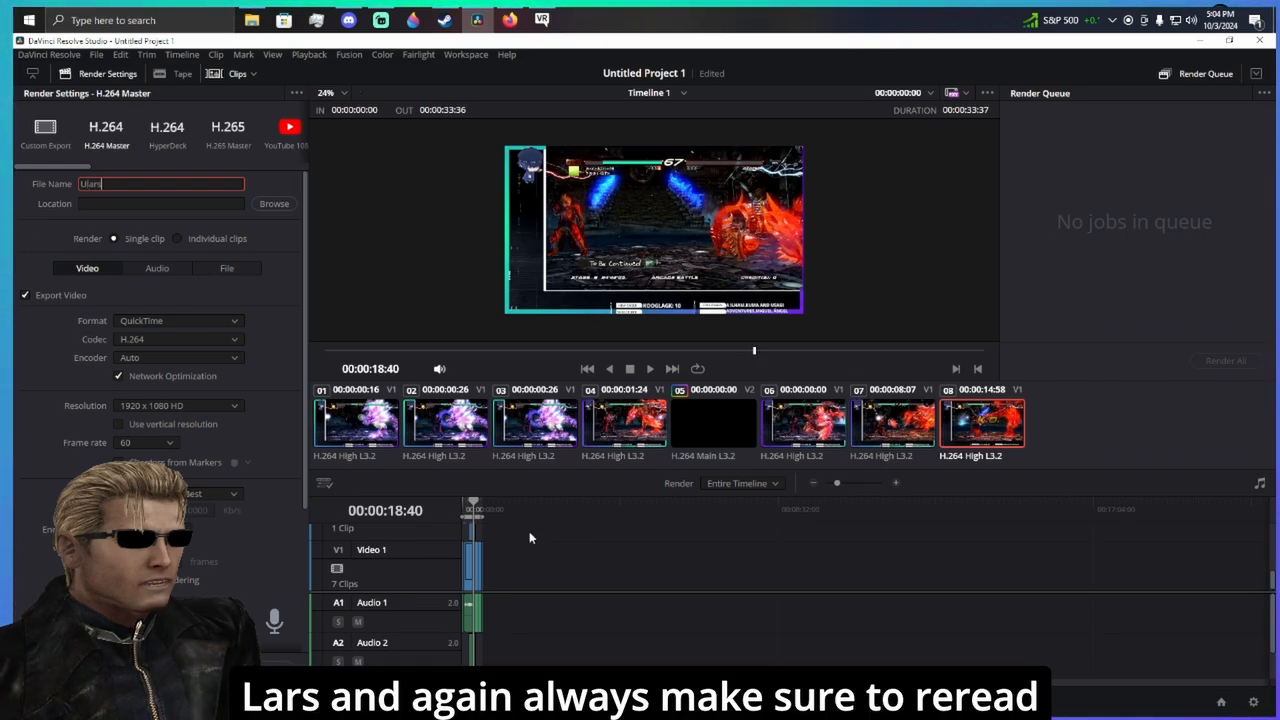
# - Enlarge the Deliver timeline and scrub through several points to review the edit before export
pyautogui.click(896, 483)
pyautogui.click(896, 483)
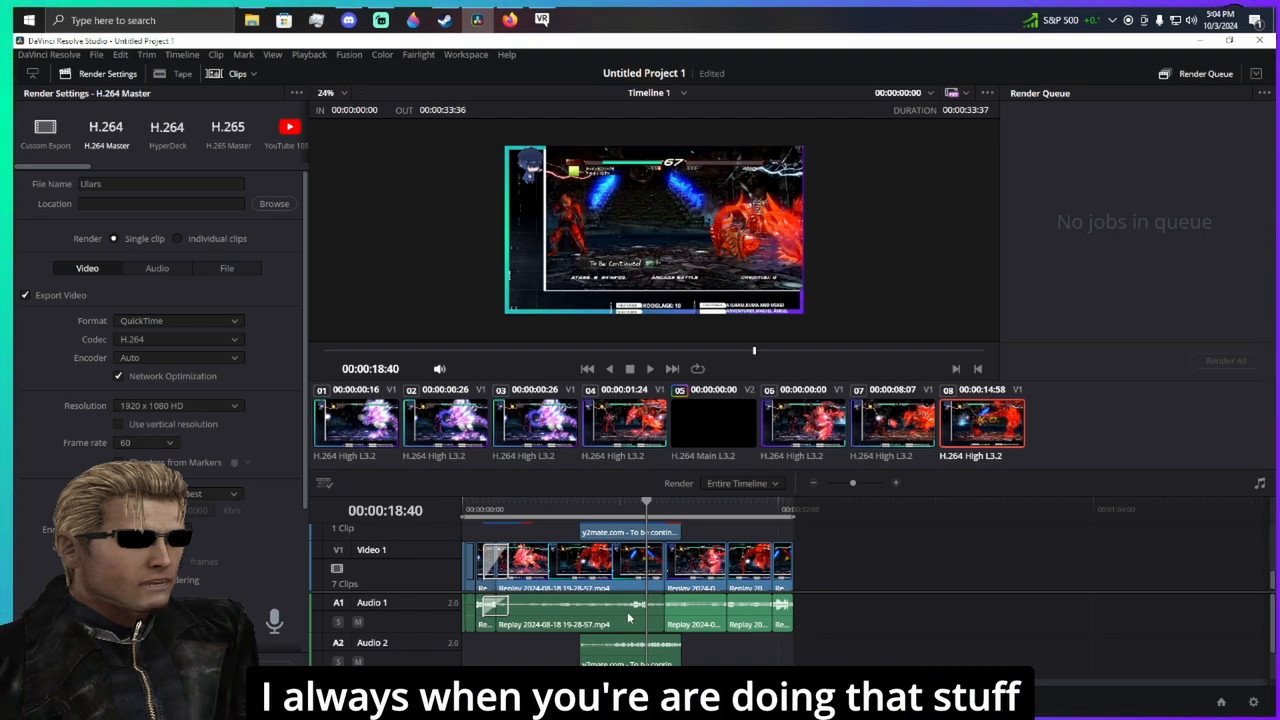
pyautogui.moveTo(557, 512); pyautogui.dragTo(541, 553)
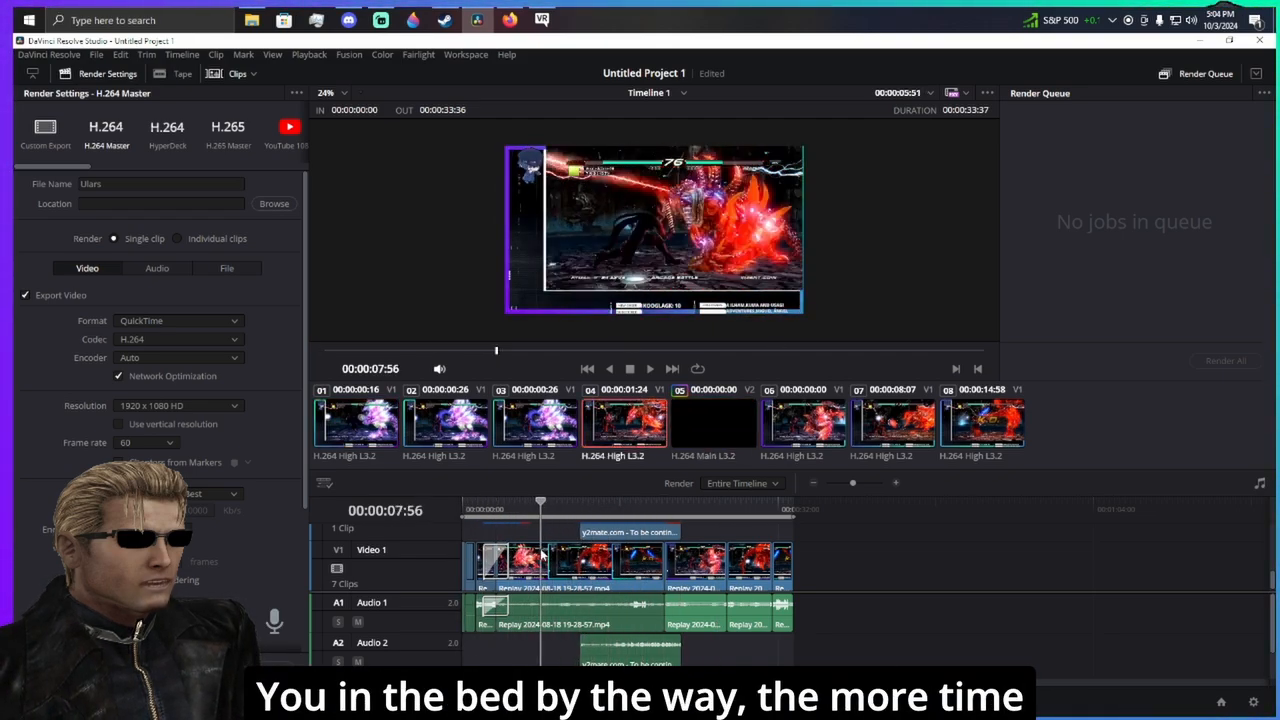
pyautogui.click(531, 506)
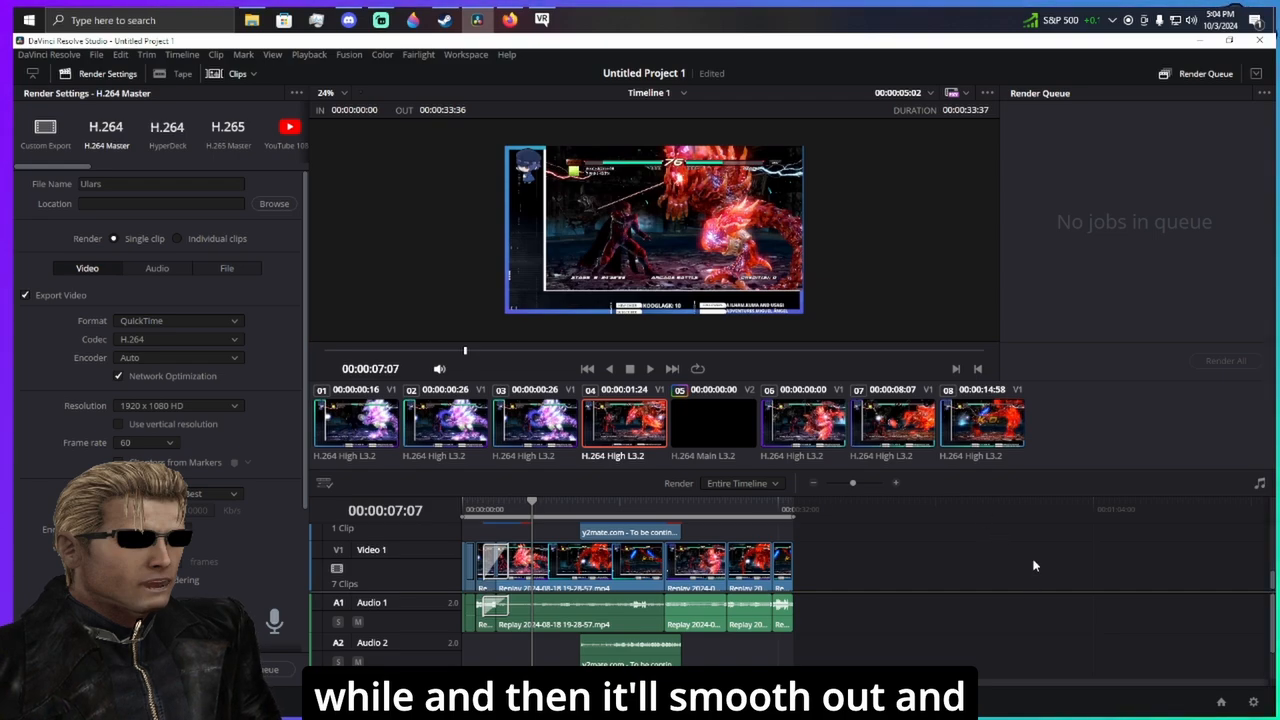
pyautogui.moveTo(535, 508); pyautogui.dragTo(429, 496)
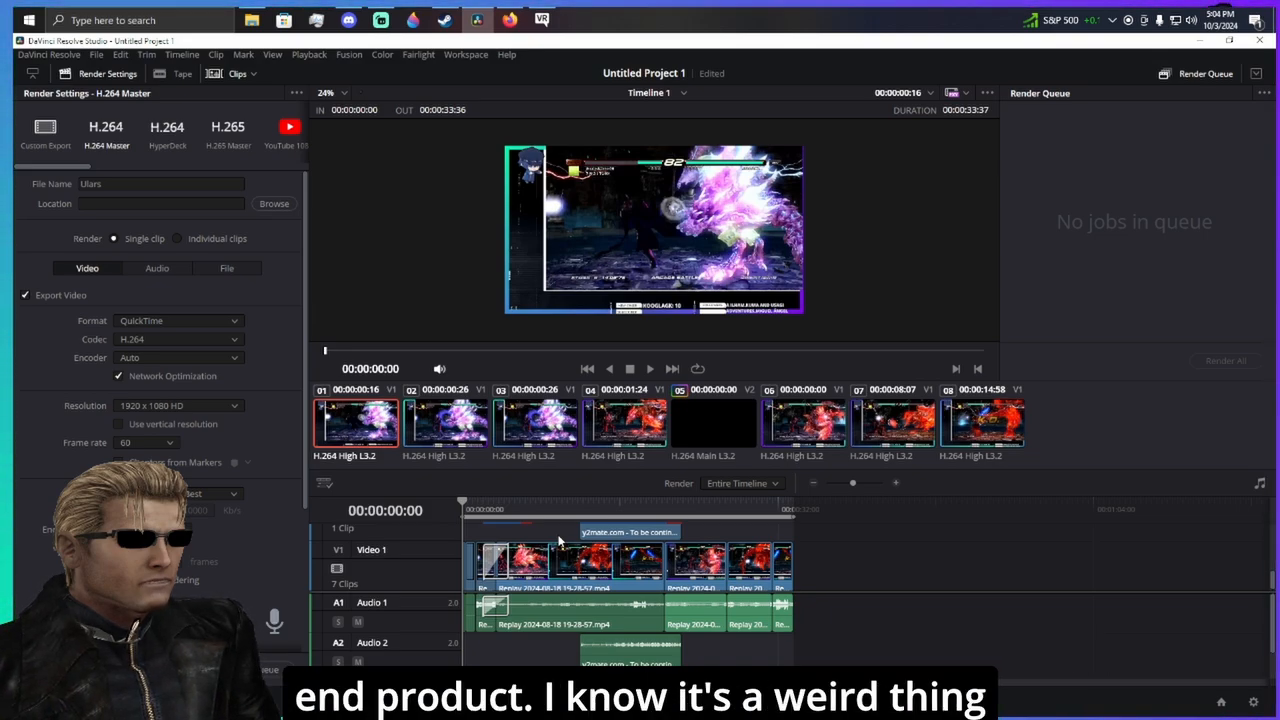
pyautogui.click(582, 506)
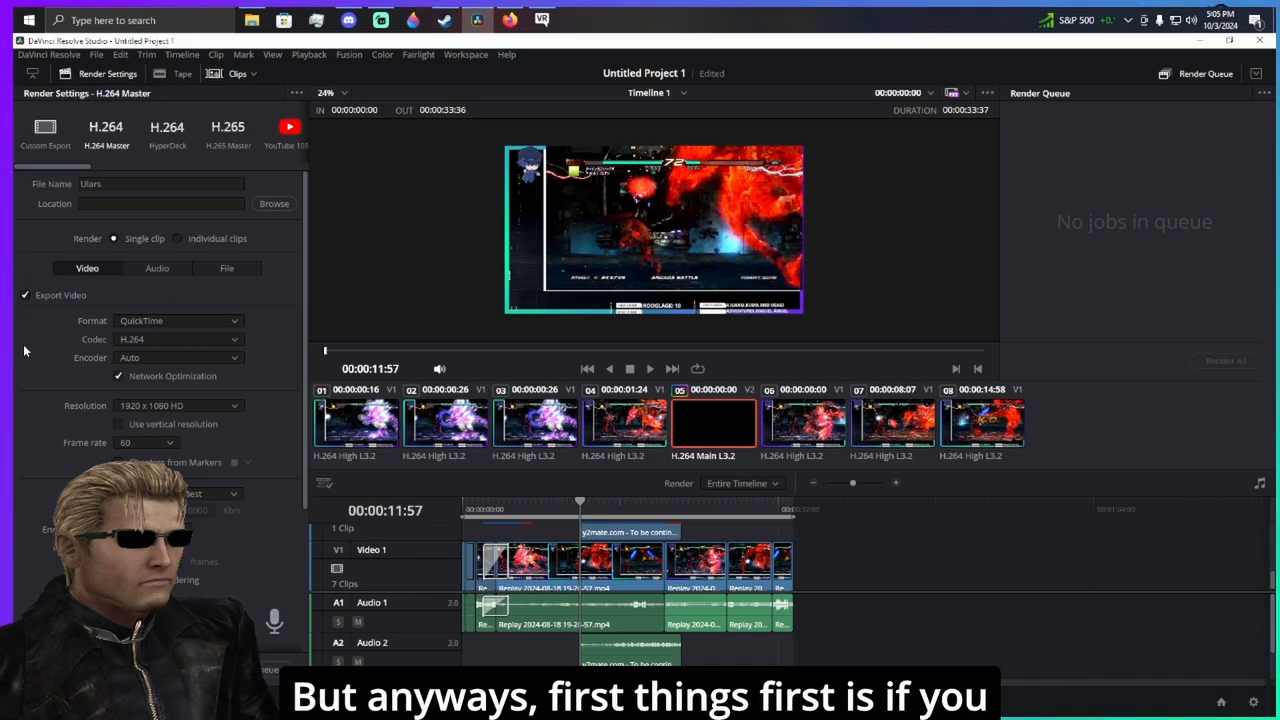
# - Set the video export encoder to NVIDIA
pyautogui.click(177, 358)
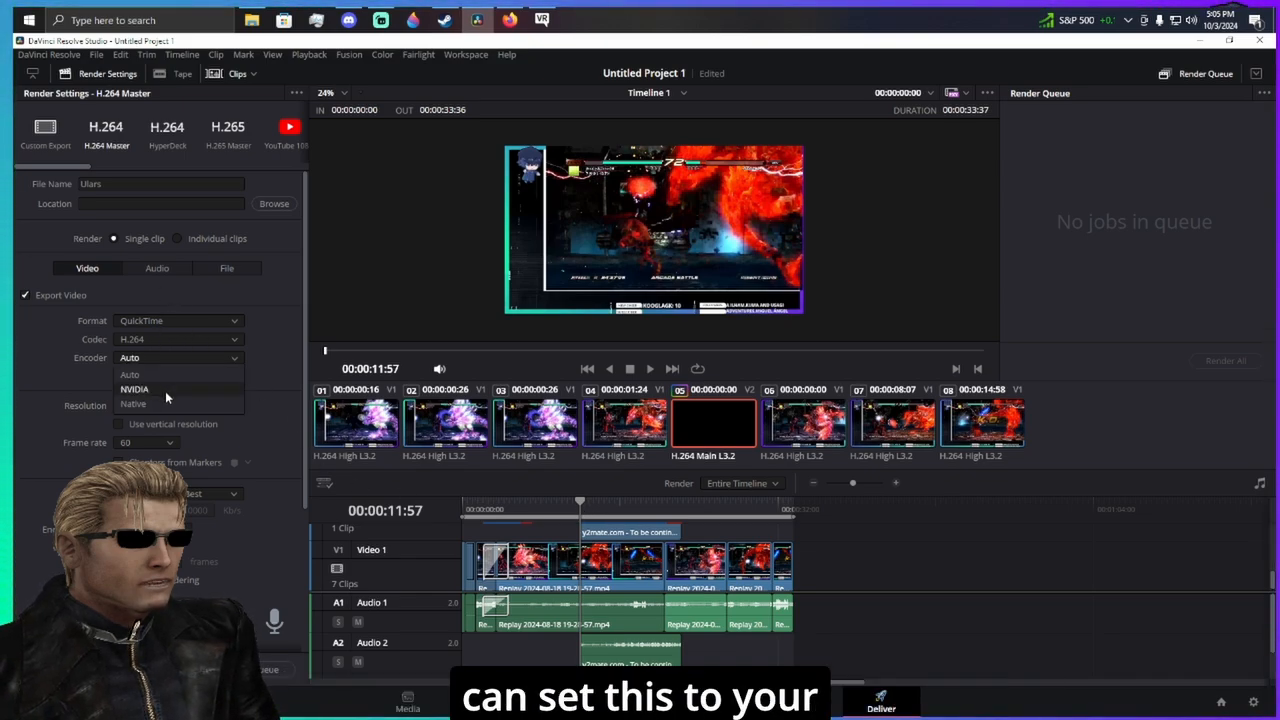
pyautogui.click(165, 391)
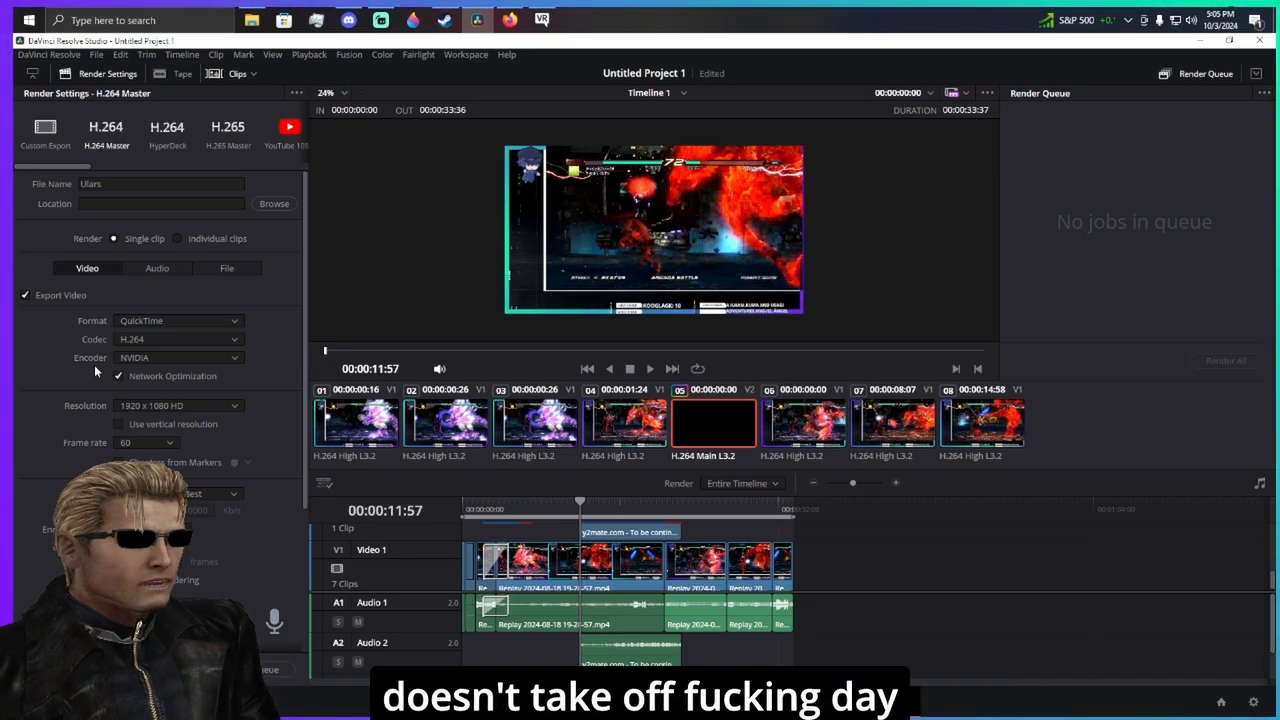
pyautogui.click(198, 356)
pyautogui.click(198, 357)
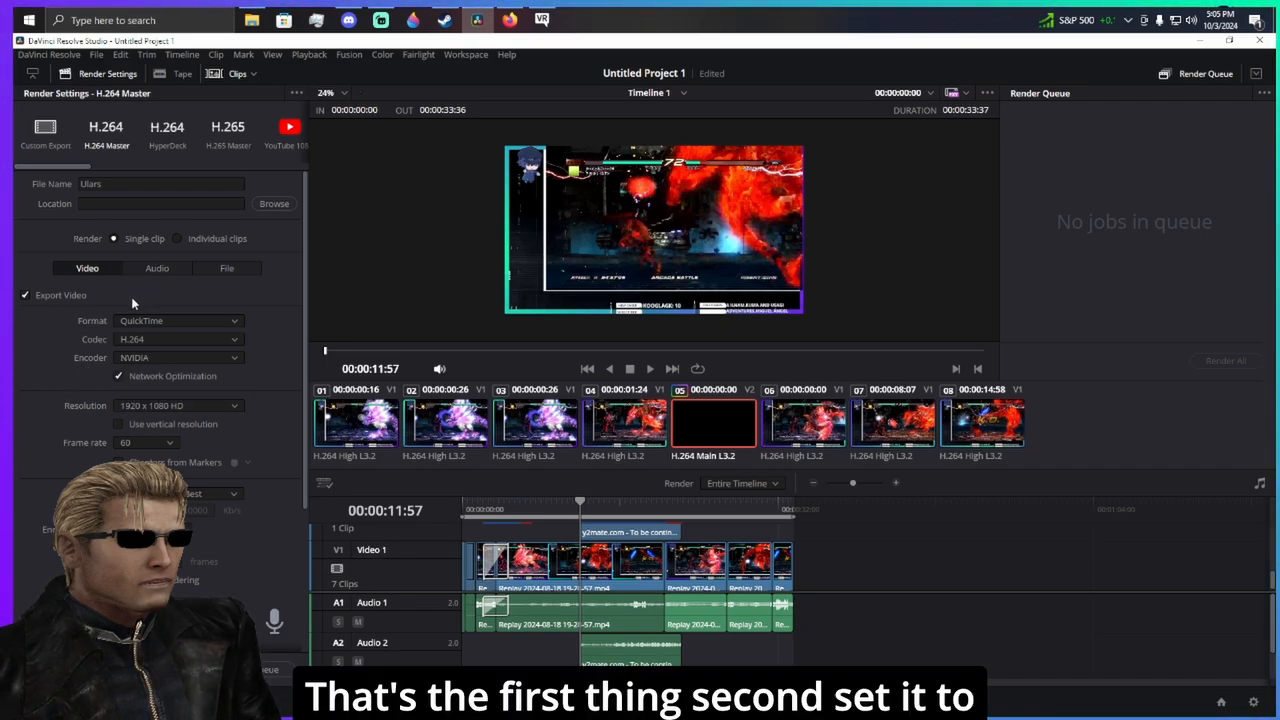
# - Set the export resolution to 1280 x 720 HD 720P
pyautogui.click(165, 406)
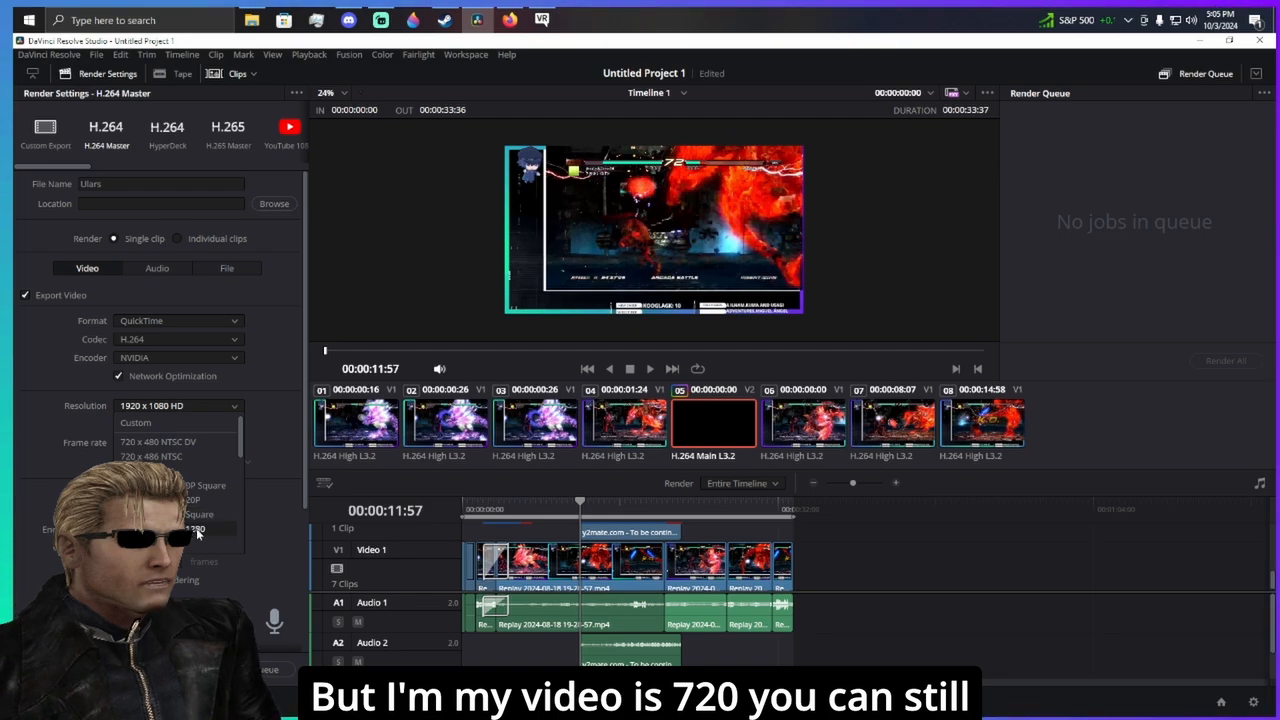
pyautogui.click(40, 408)
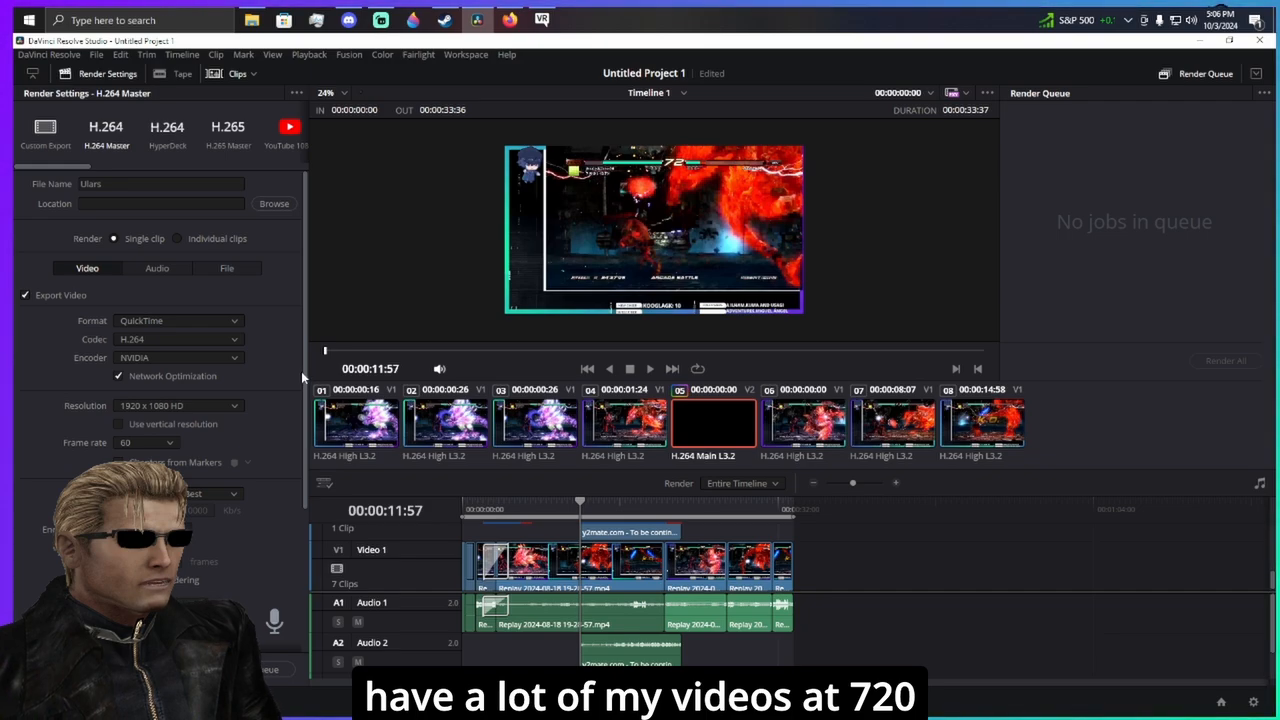
pyautogui.click(189, 404)
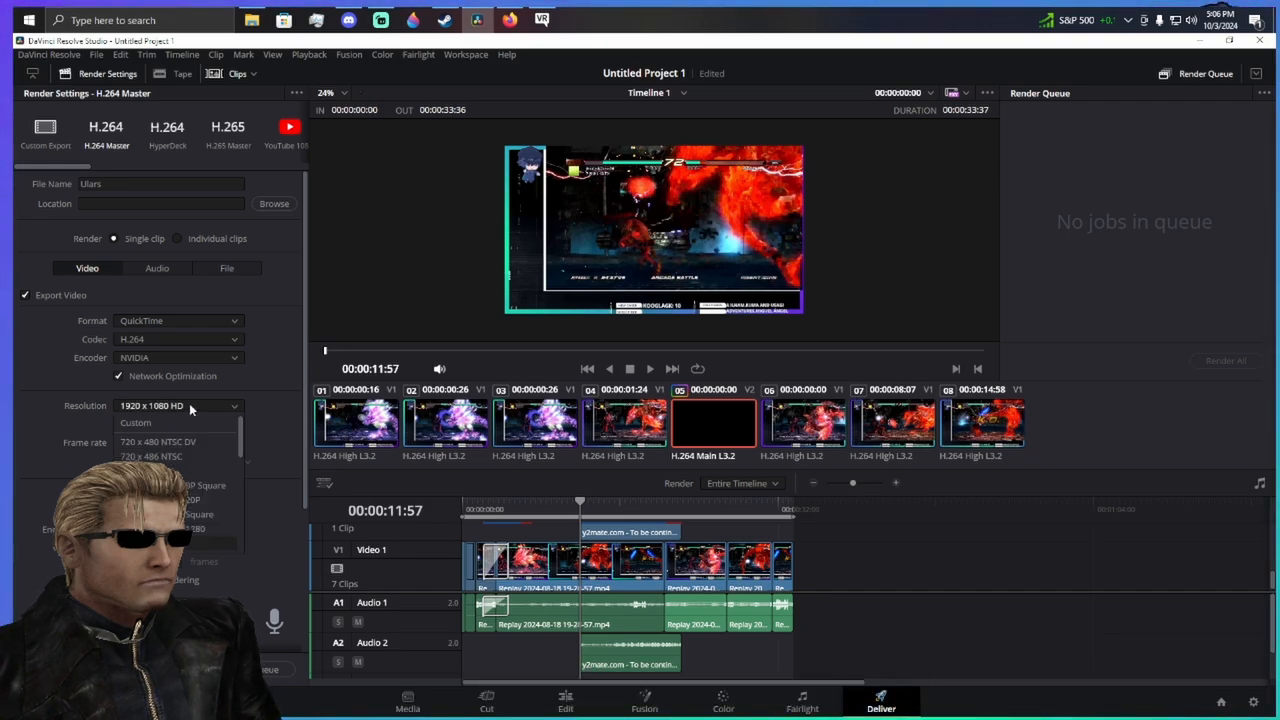
pyautogui.click(195, 500)
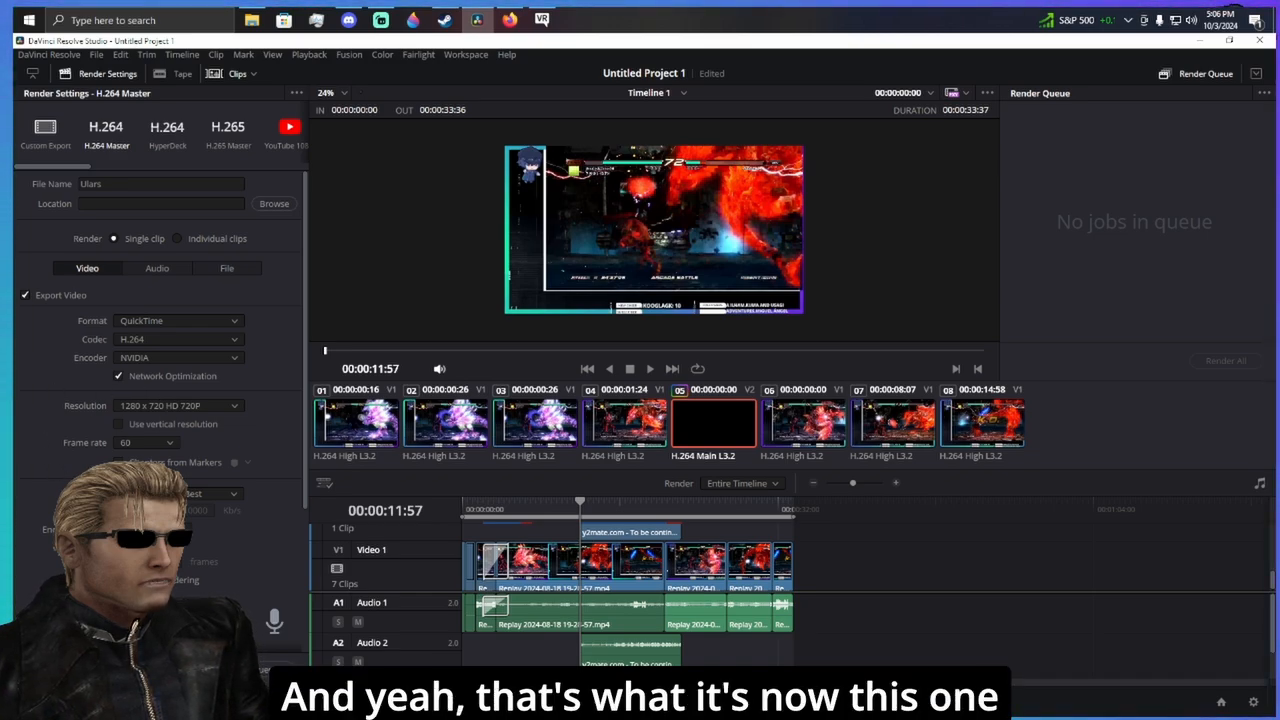
pyautogui.click(216, 500)
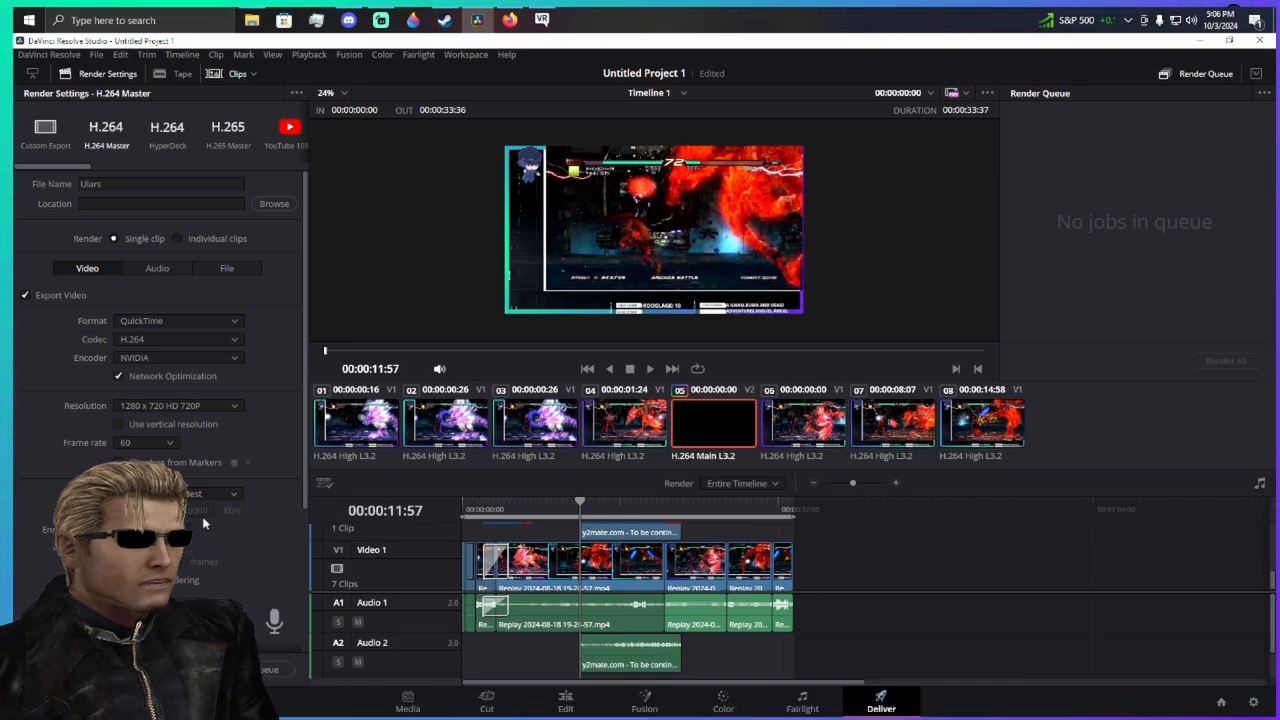
# - Switch to File Explorer and examine the file details of the Dark Souls You Died green screen video in Downloads
pyautogui.click(252, 20)
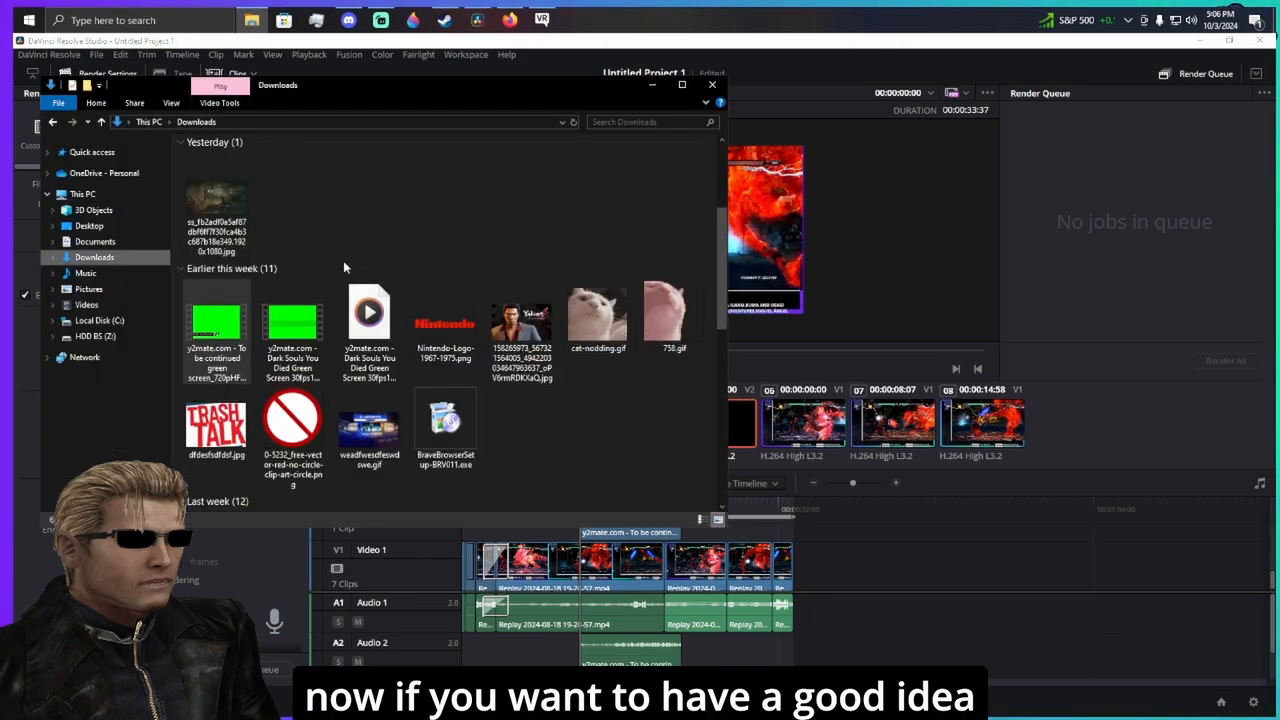
pyautogui.rightClick(290, 330)
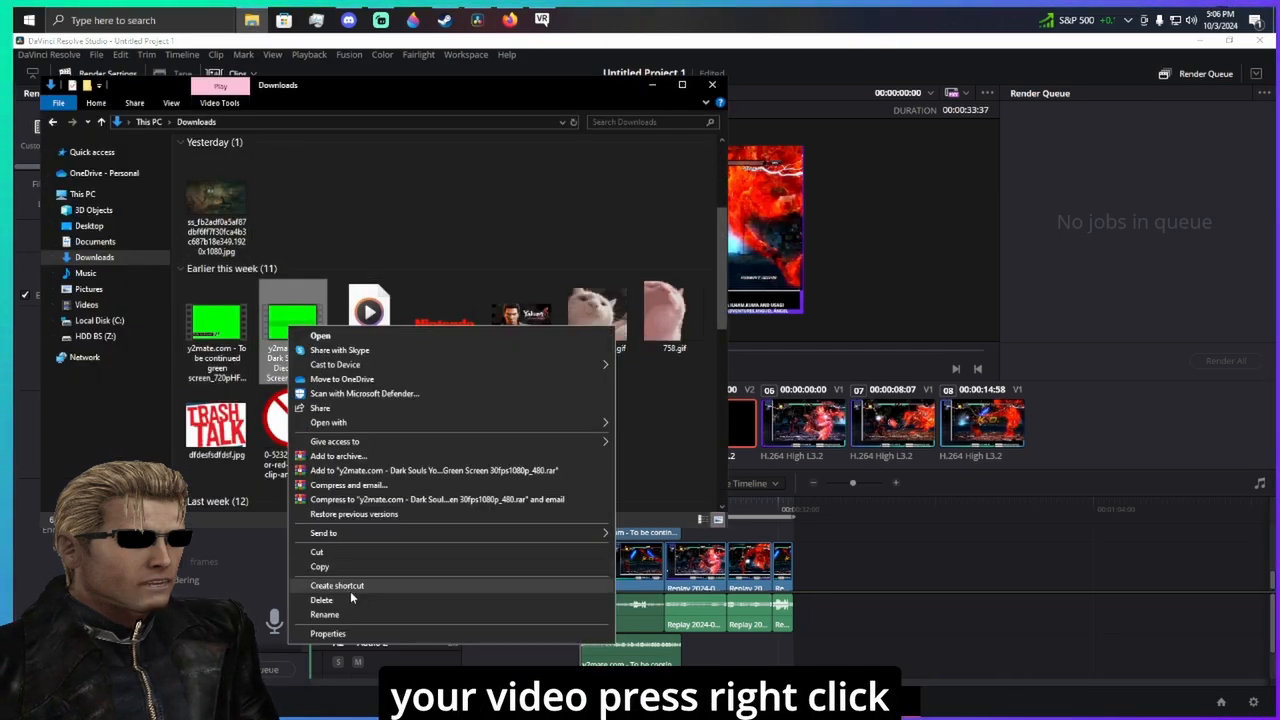
pyautogui.click(362, 633)
pyautogui.click(377, 358)
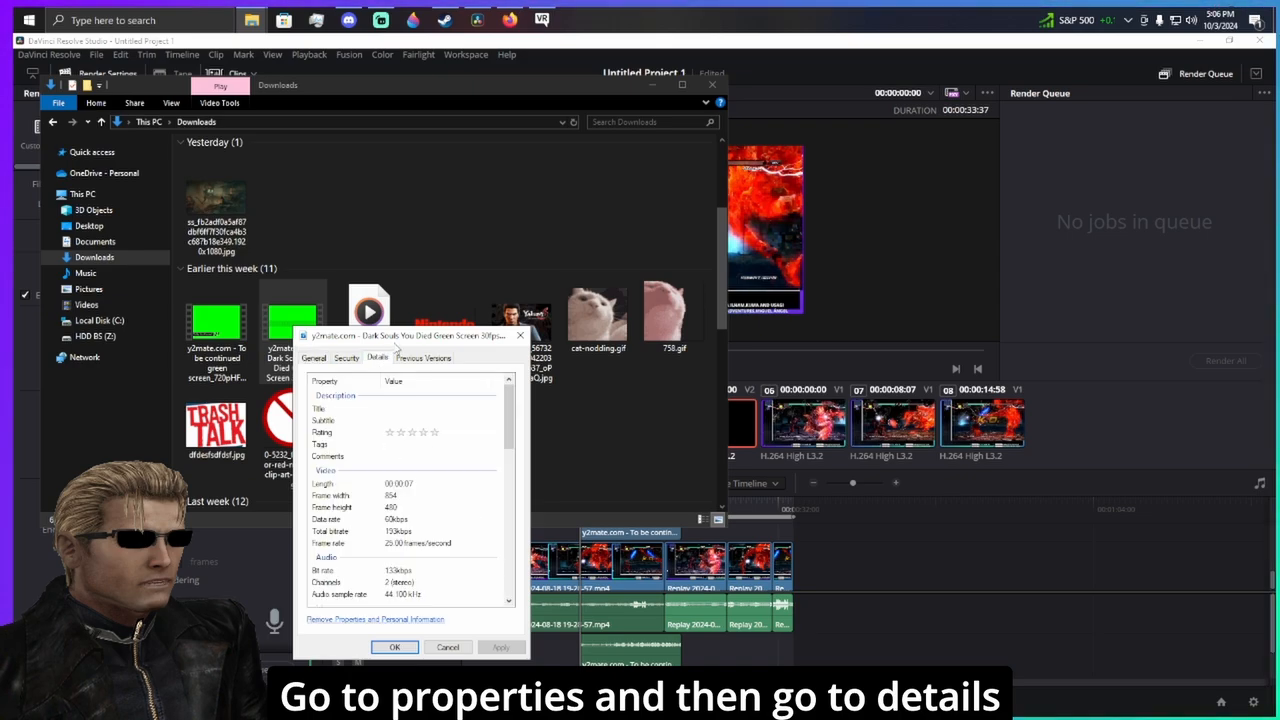
pyautogui.moveTo(410, 342); pyautogui.dragTo(898, 222)
pyautogui.scroll(-1, 932, 420)
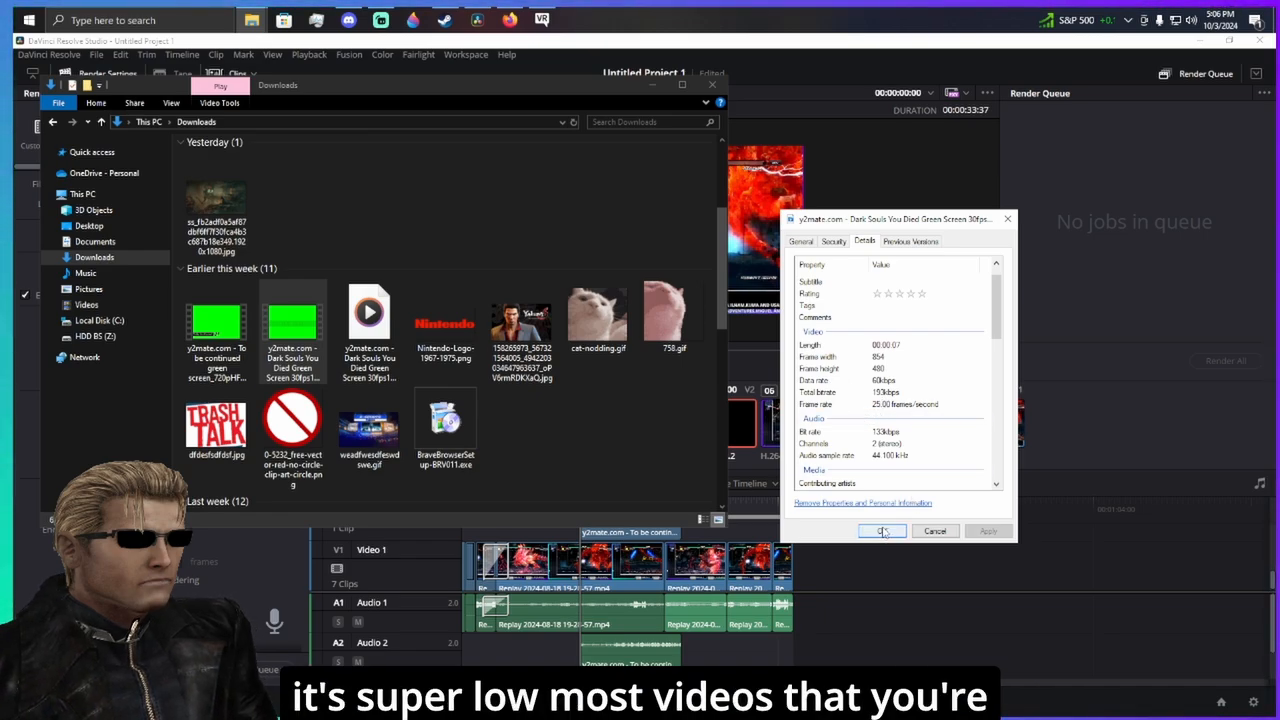
pyautogui.click(926, 531)
# - Open the stream archive folder inside Videos on the HDD BS (Z:) drive
pyautogui.click(100, 321)
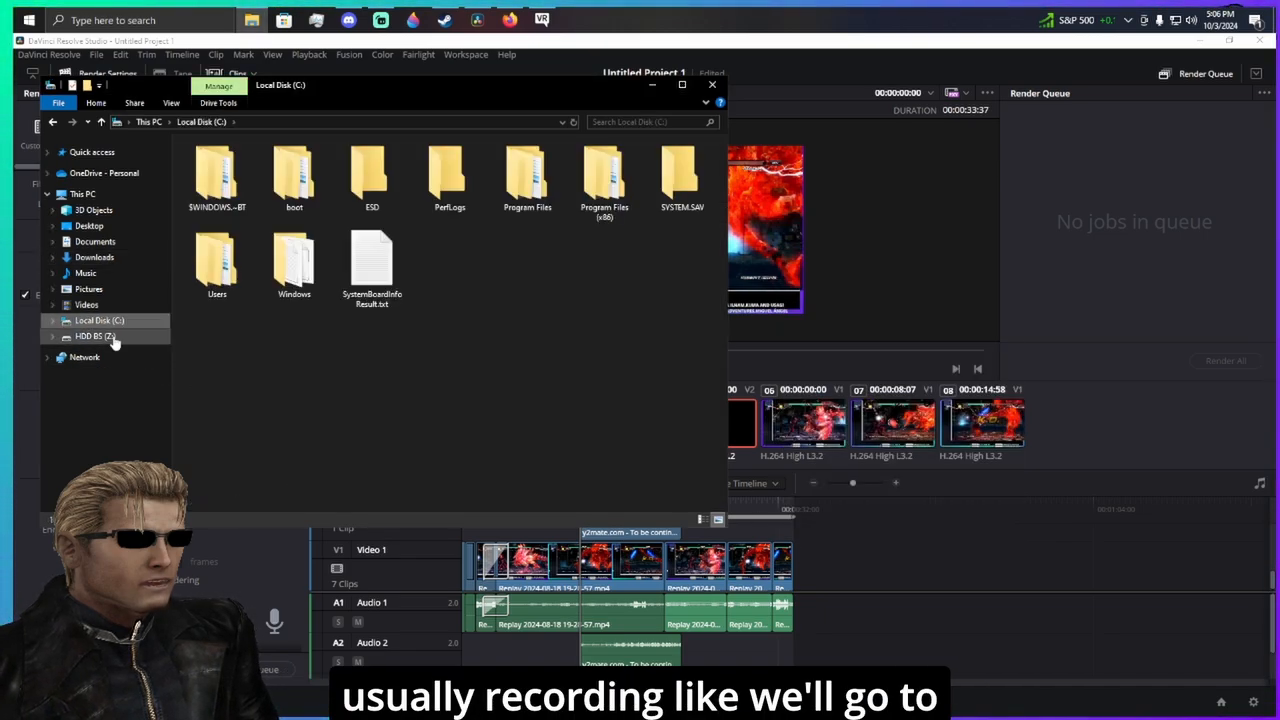
pyautogui.click(96, 336)
pyautogui.doubleClick(524, 178)
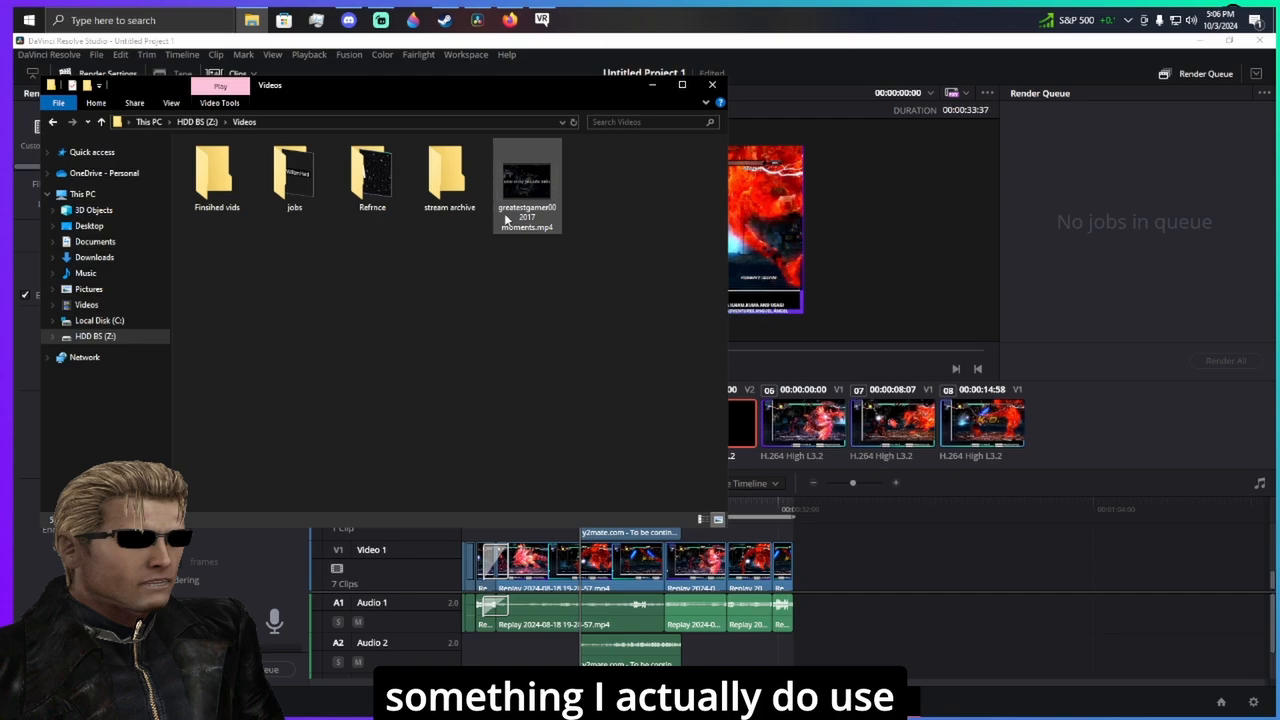
pyautogui.doubleClick(449, 178)
pyautogui.scroll(-1, 474, 447)
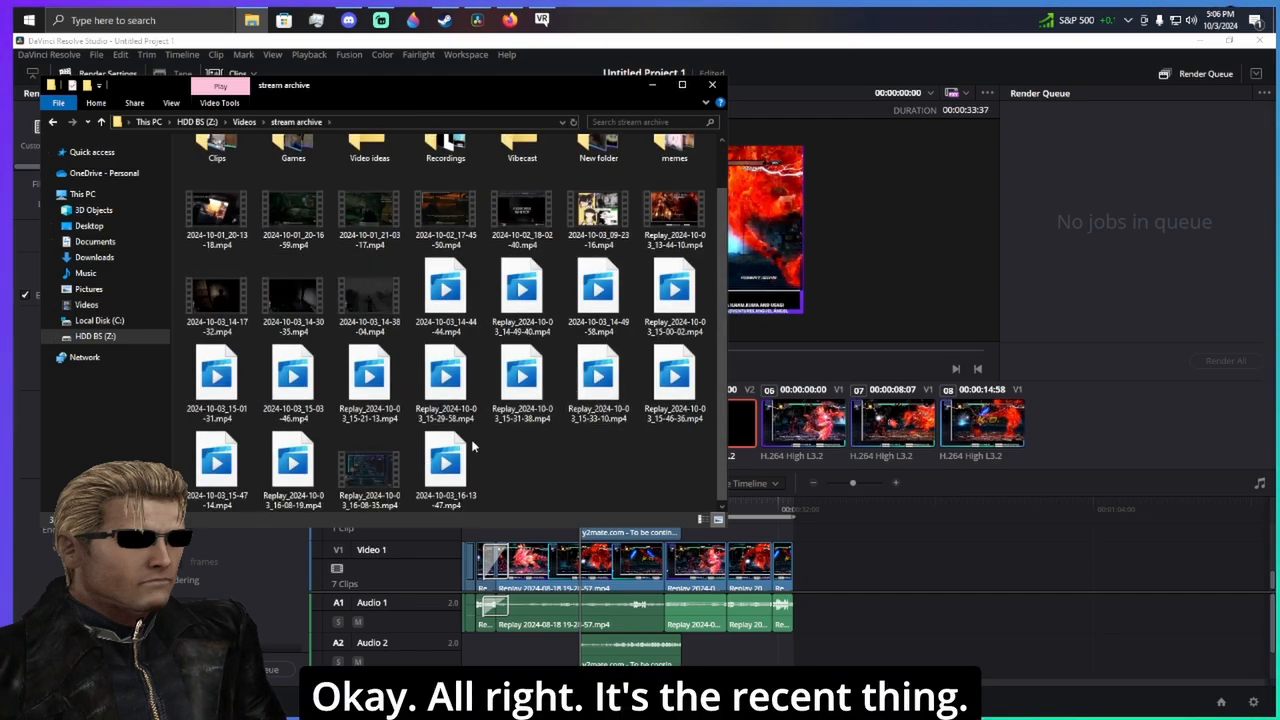
# - Check the frame size, bitrate and frame rate details of Replay_2024-10-03_16-08-35.mp4 and close File Explorer
pyautogui.rightClick(380, 483)
pyautogui.click(420, 540)
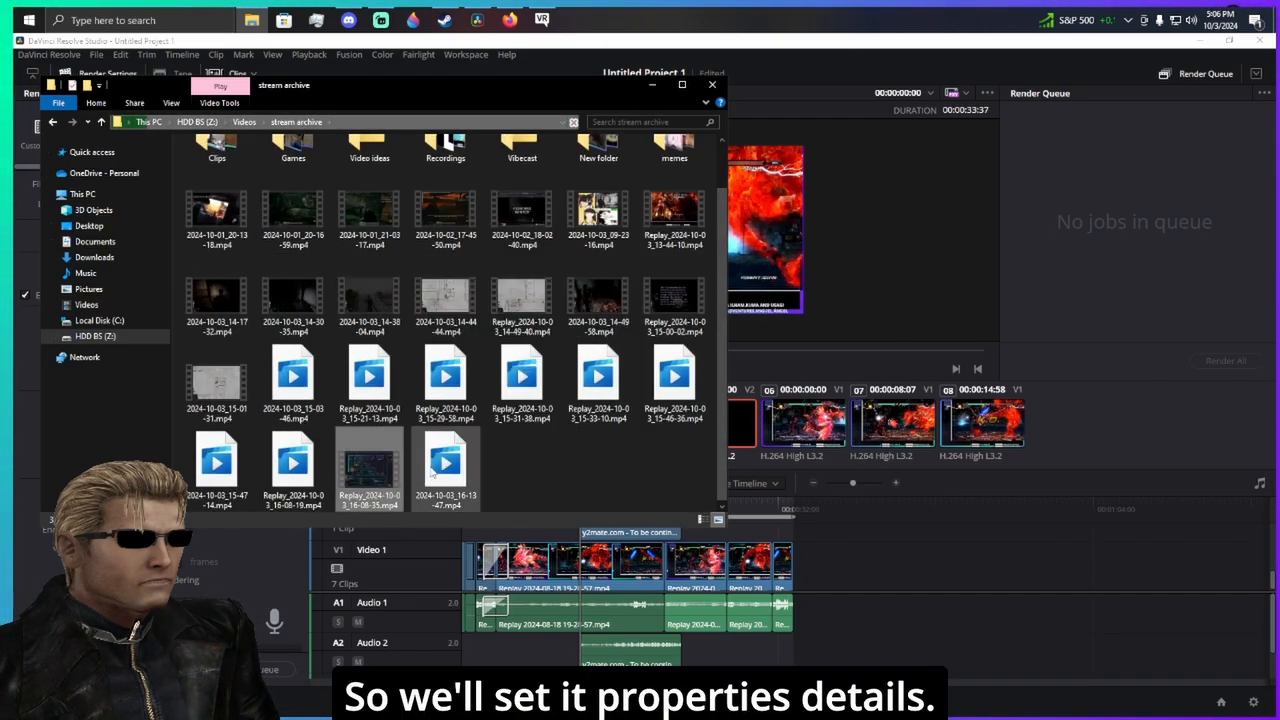
pyautogui.click(470, 408)
pyautogui.scroll(-3, 481, 481)
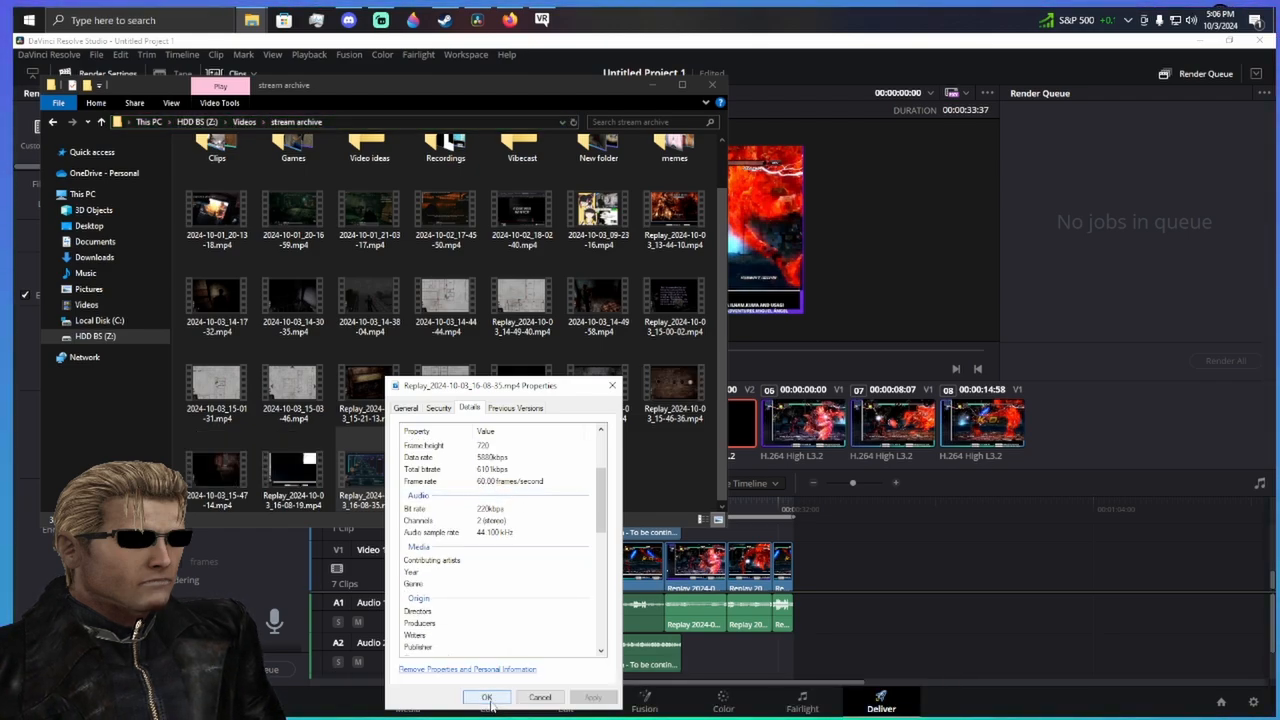
pyautogui.click(489, 694)
pyautogui.click(711, 85)
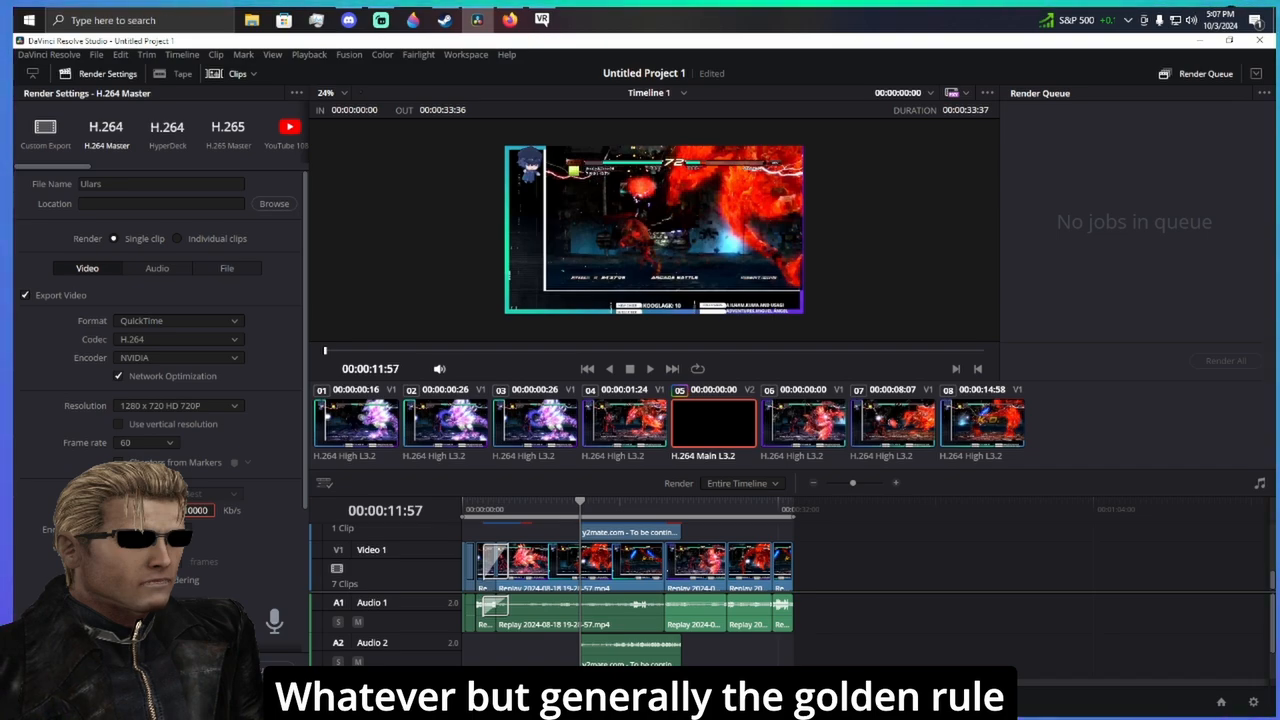
# - Set the export quality to Automatic, keep it at Best, and review the remaining video settings
pyautogui.click(119, 493)
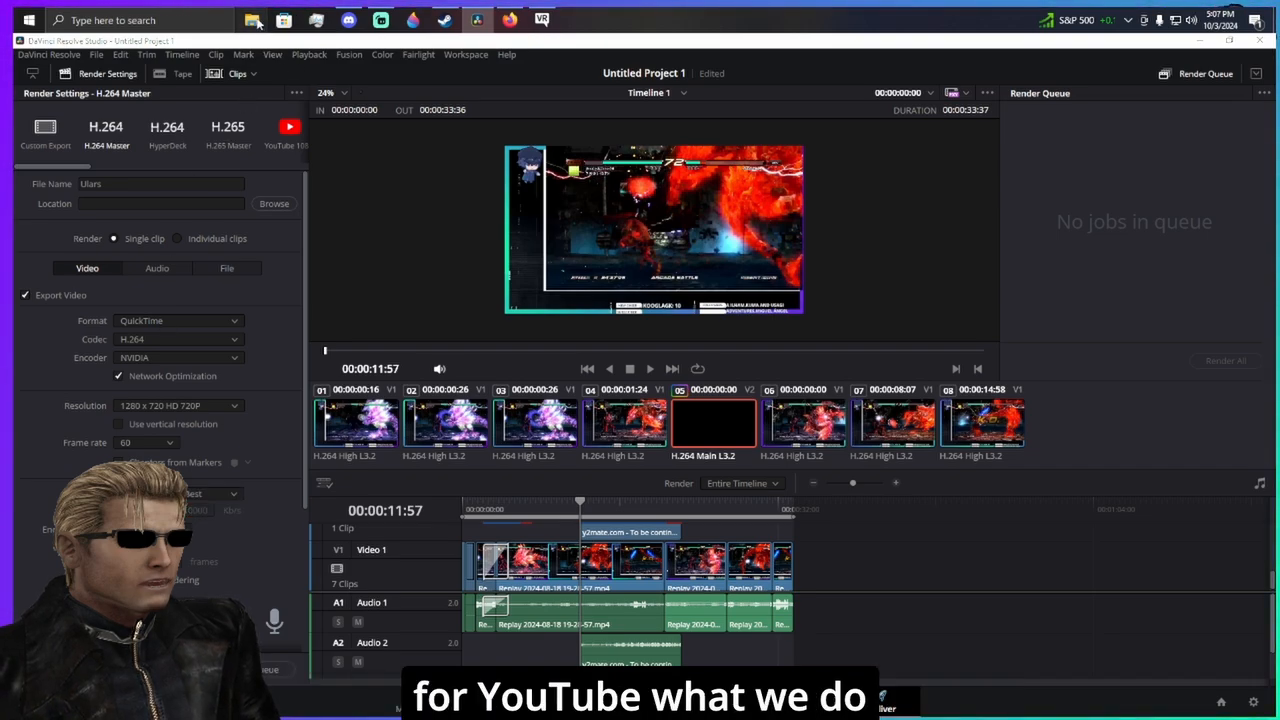
pyautogui.click(253, 20)
pyautogui.click(709, 84)
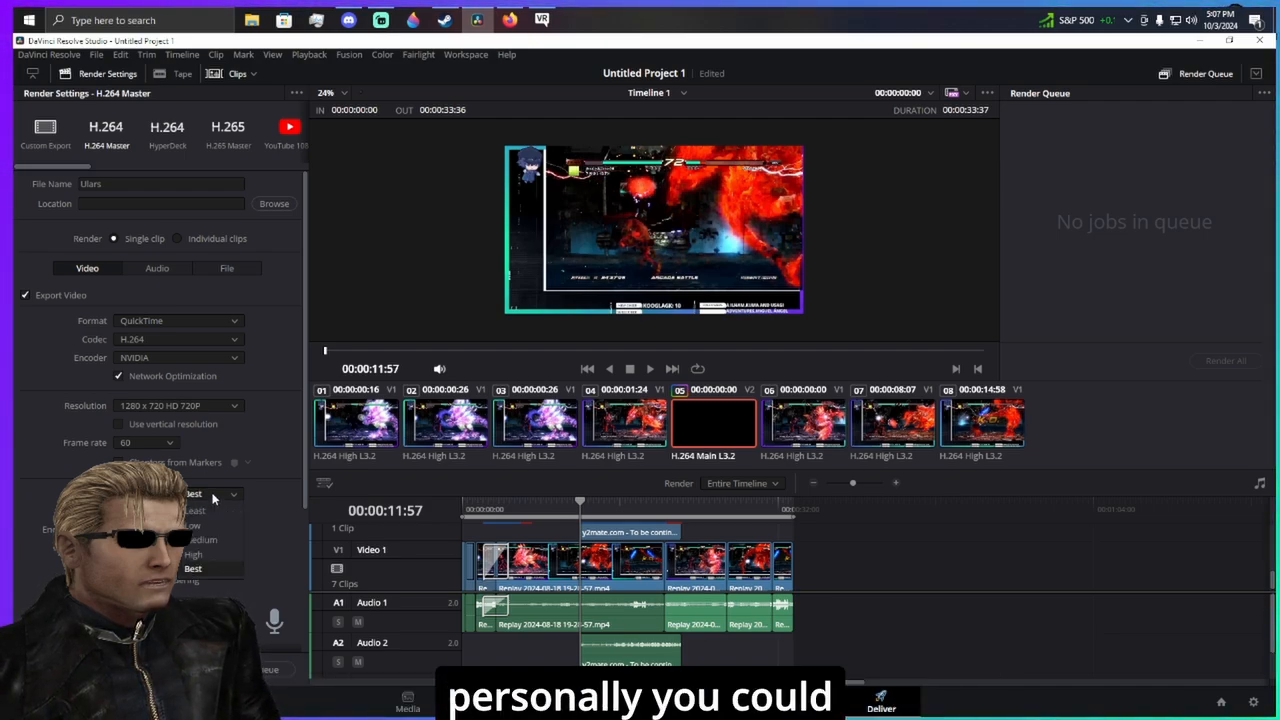
pyautogui.click(215, 494)
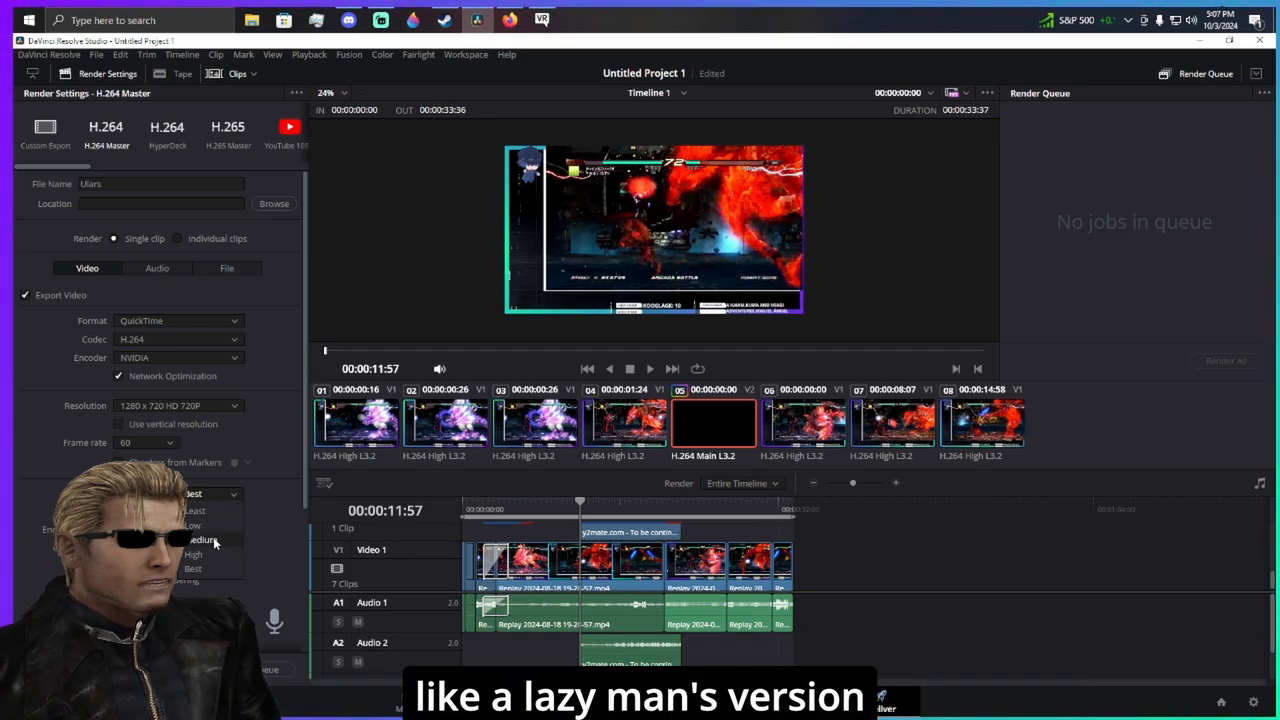
pyautogui.click(212, 494)
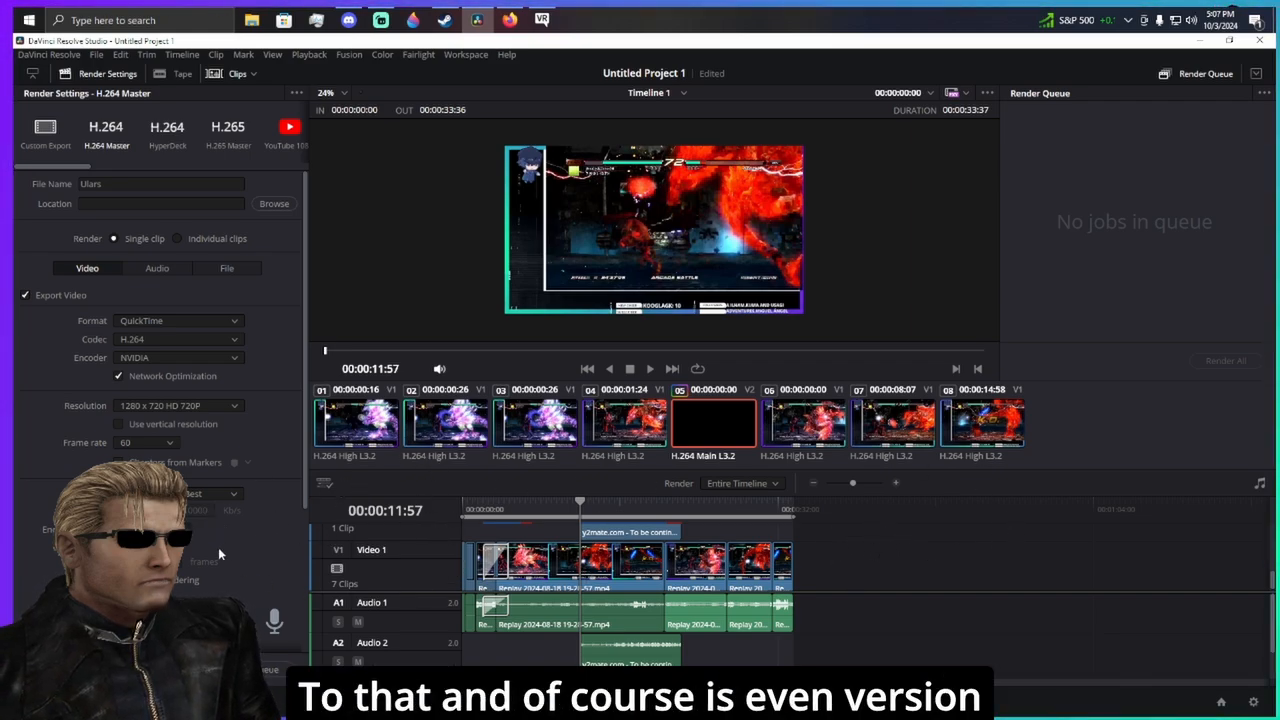
pyautogui.scroll(-2, 218, 547)
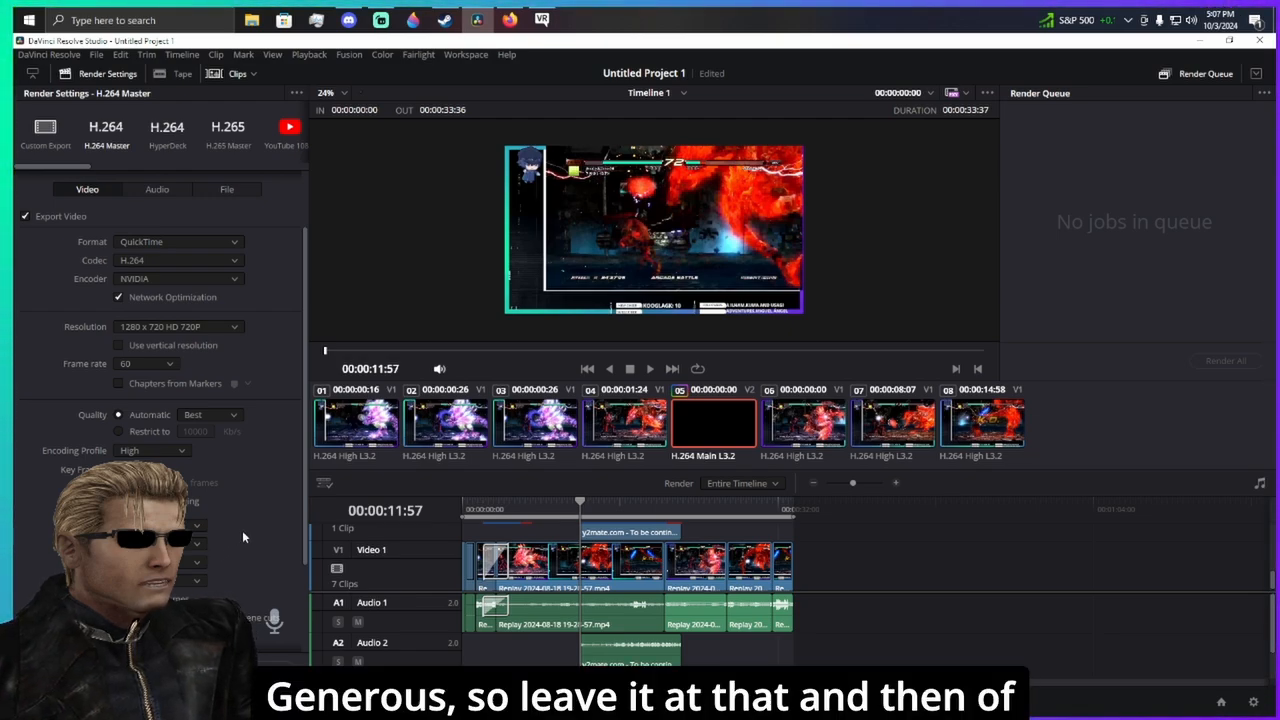
# - Keep the encoding preset at Slow with High Quality tuning and set Two Pass to Full
pyautogui.scroll(-2, 242, 537)
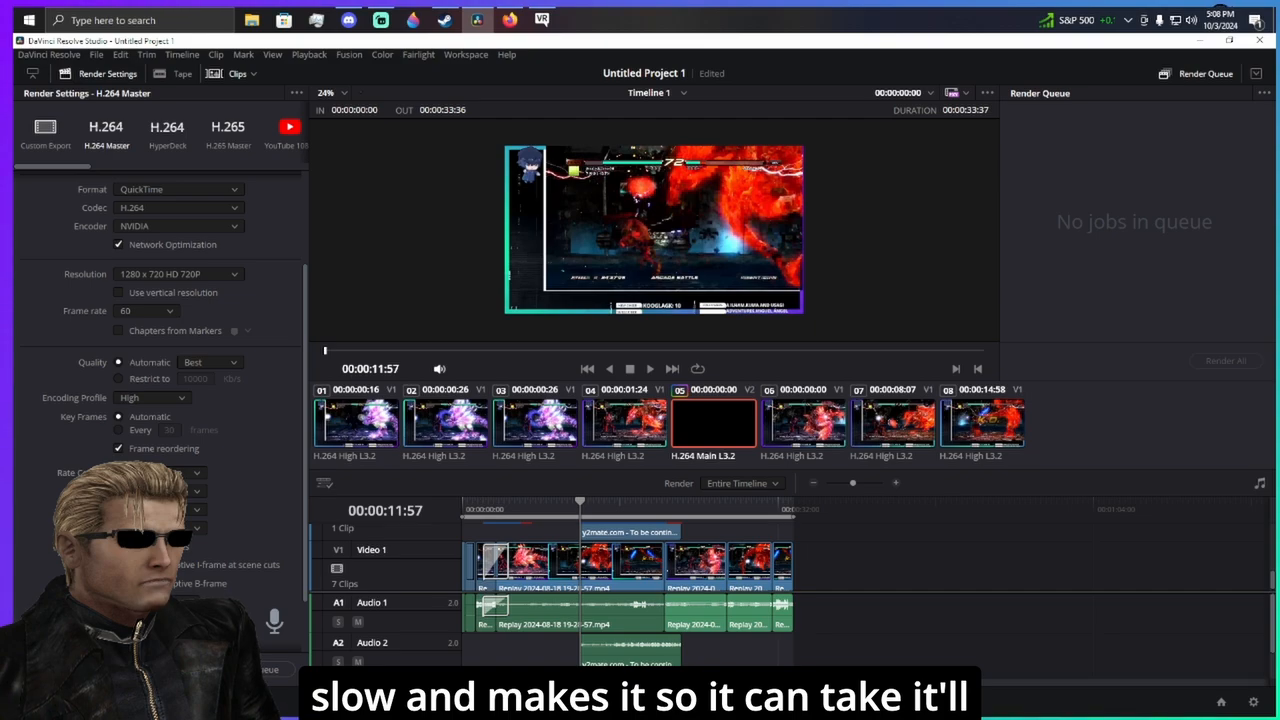
pyautogui.scroll(-2, 242, 537)
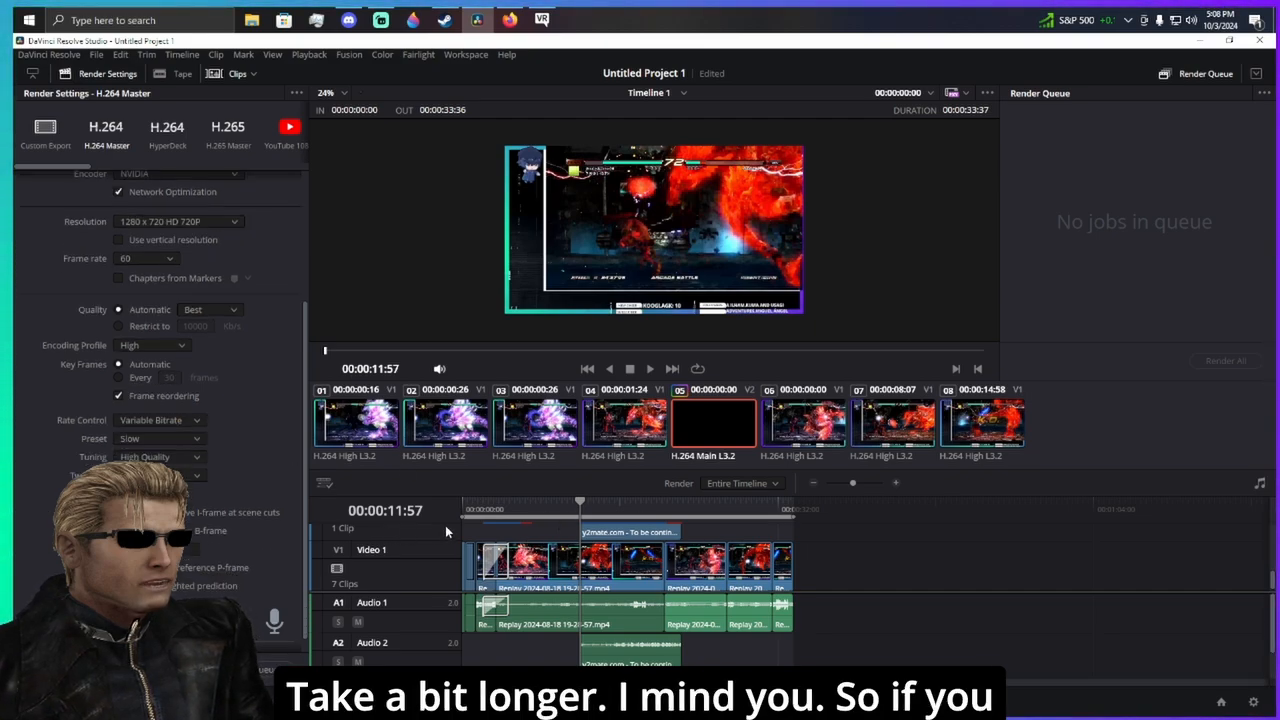
pyautogui.click(160, 439)
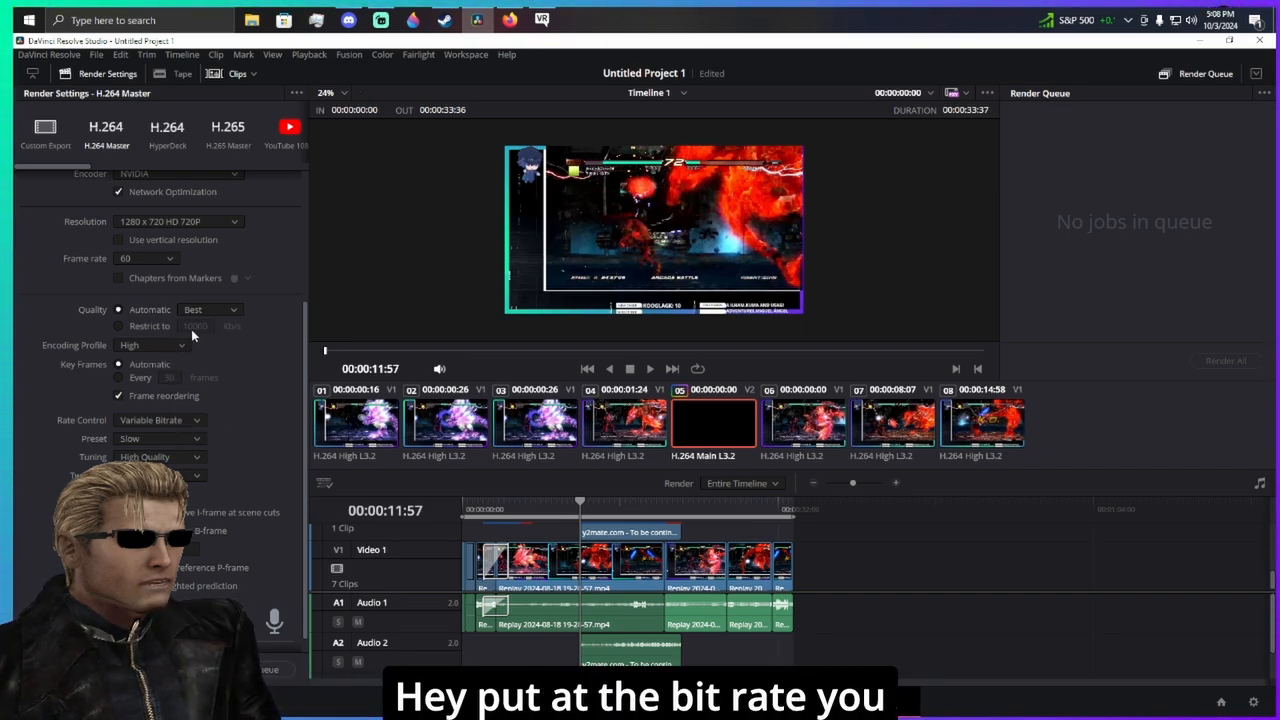
pyautogui.click(181, 437)
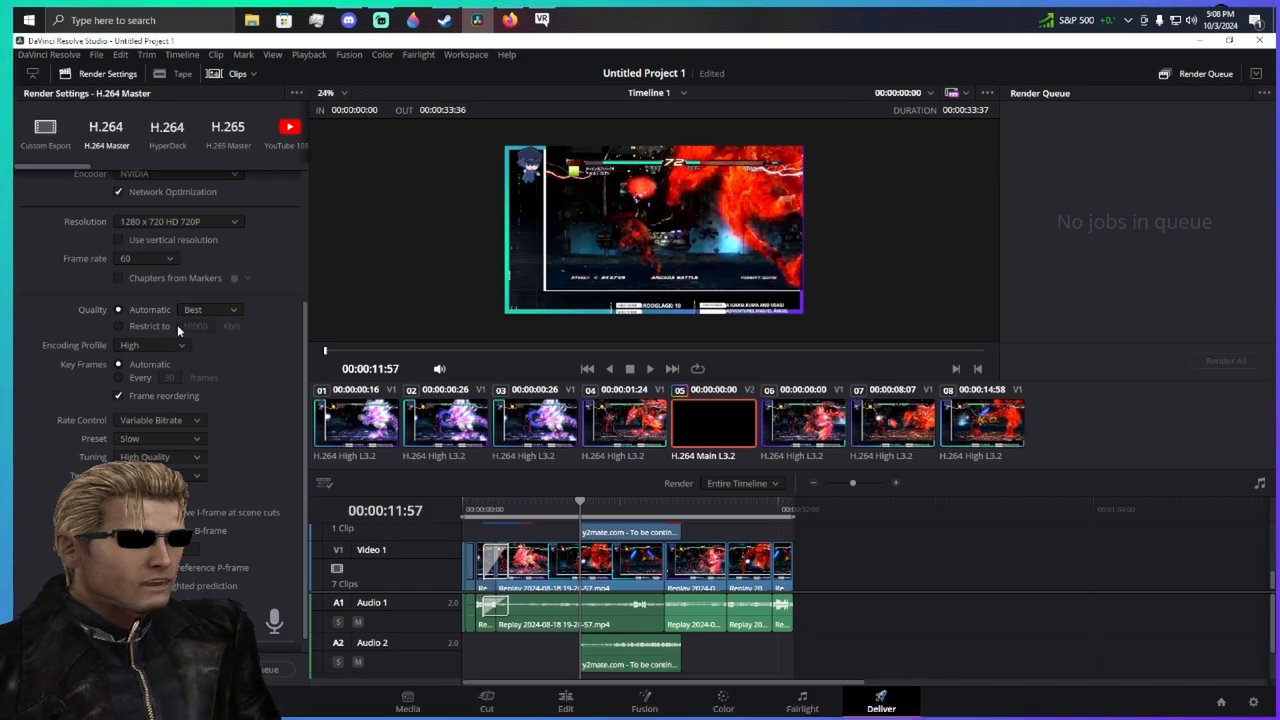
pyautogui.click(172, 456)
pyautogui.click(241, 443)
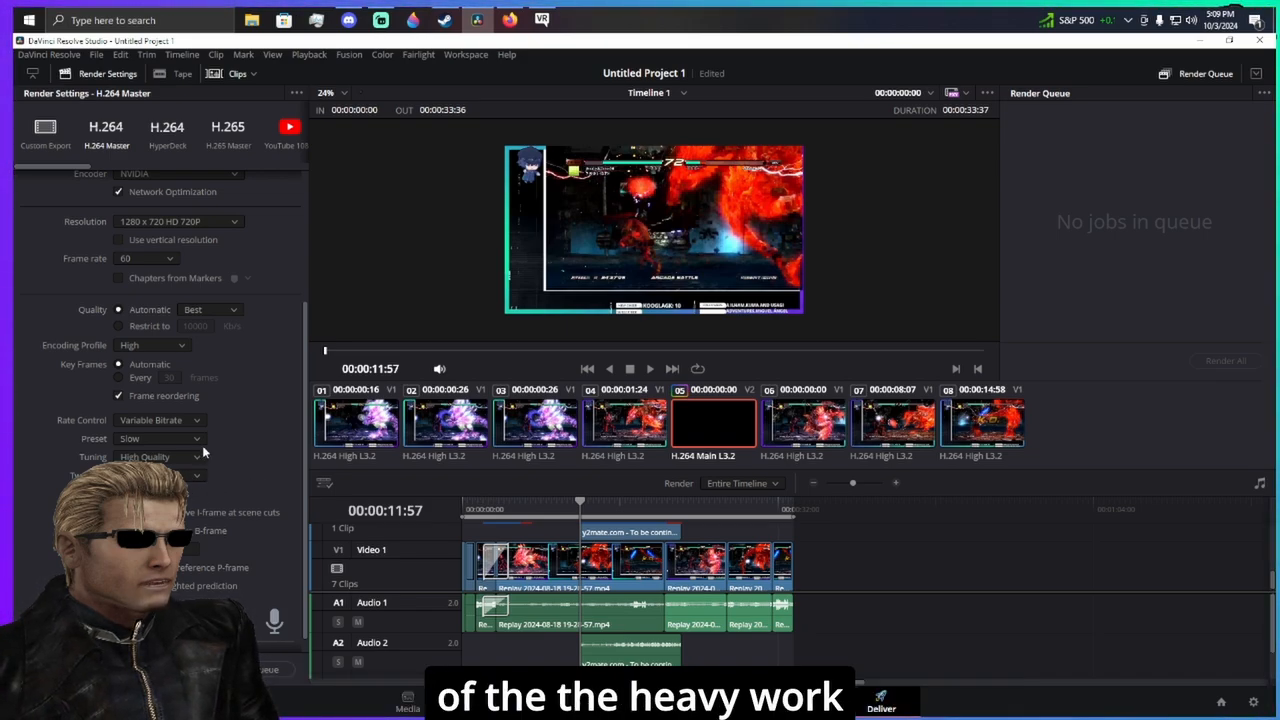
pyautogui.scroll(-1, 202, 445)
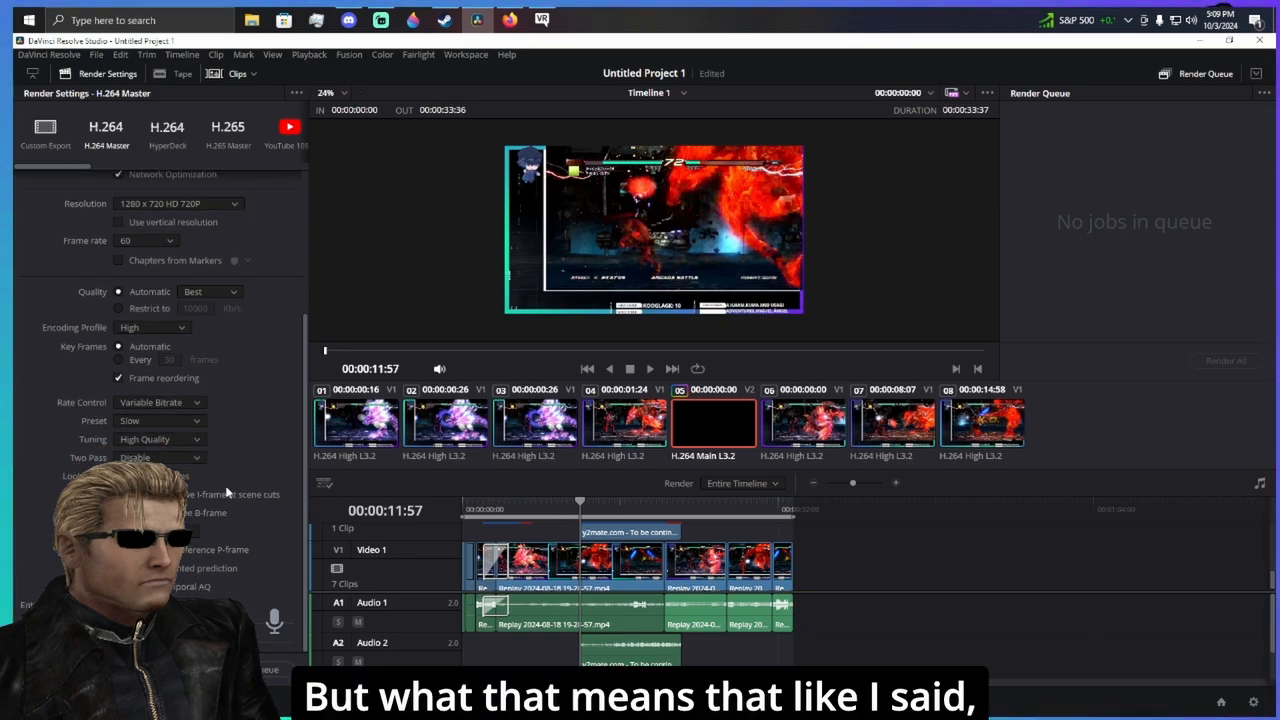
pyautogui.click(186, 457)
pyautogui.click(160, 508)
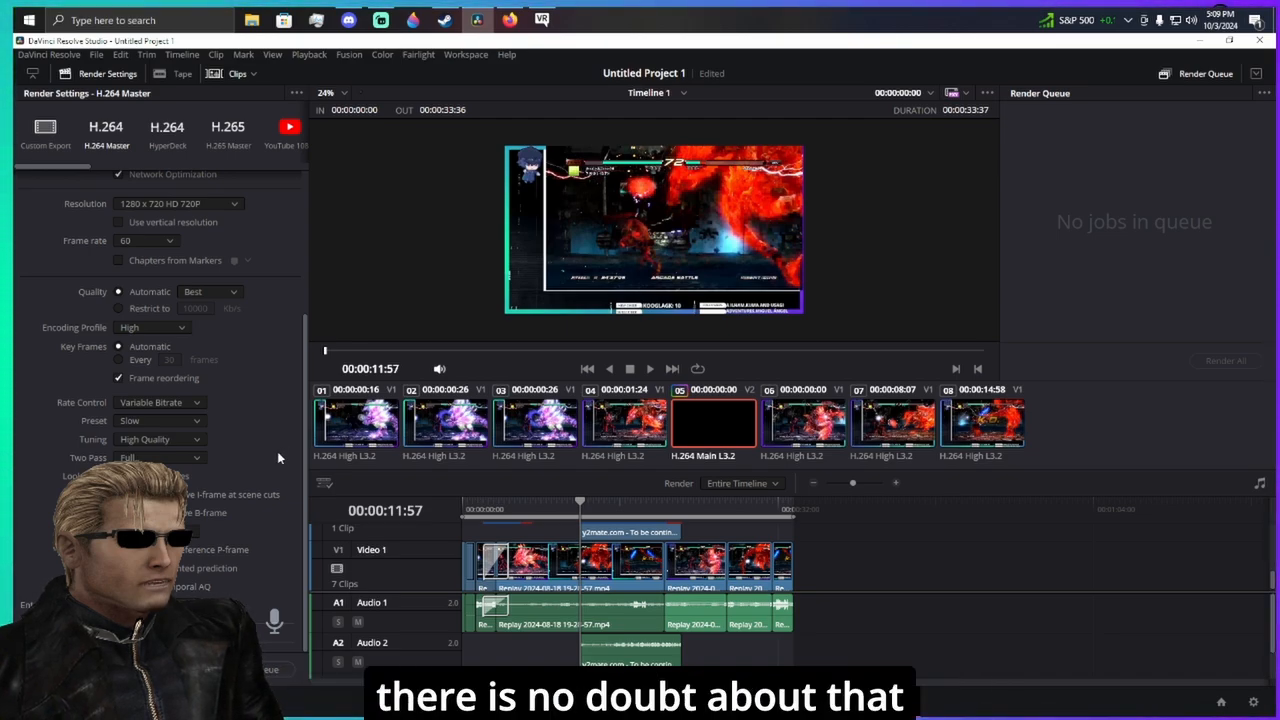
# - Set Data Levels to Full in the advanced video export settings
pyautogui.scroll(4, 277, 451)
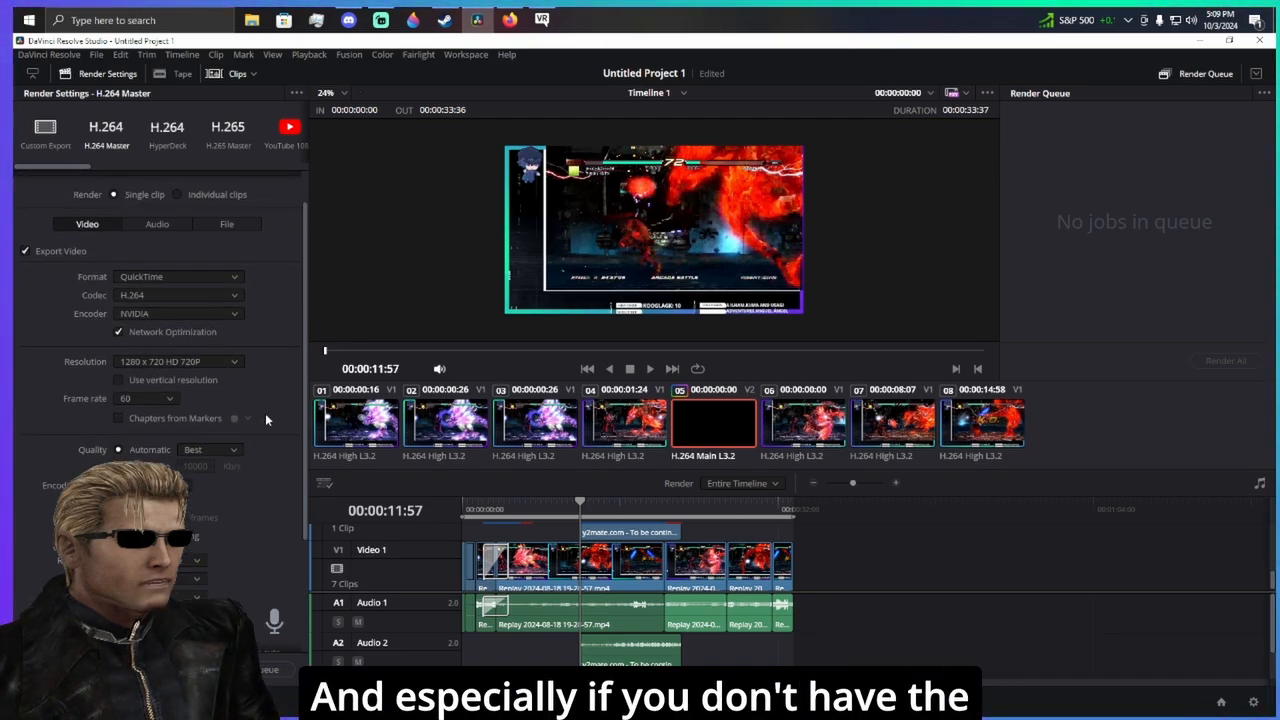
pyautogui.scroll(-4, 260, 456)
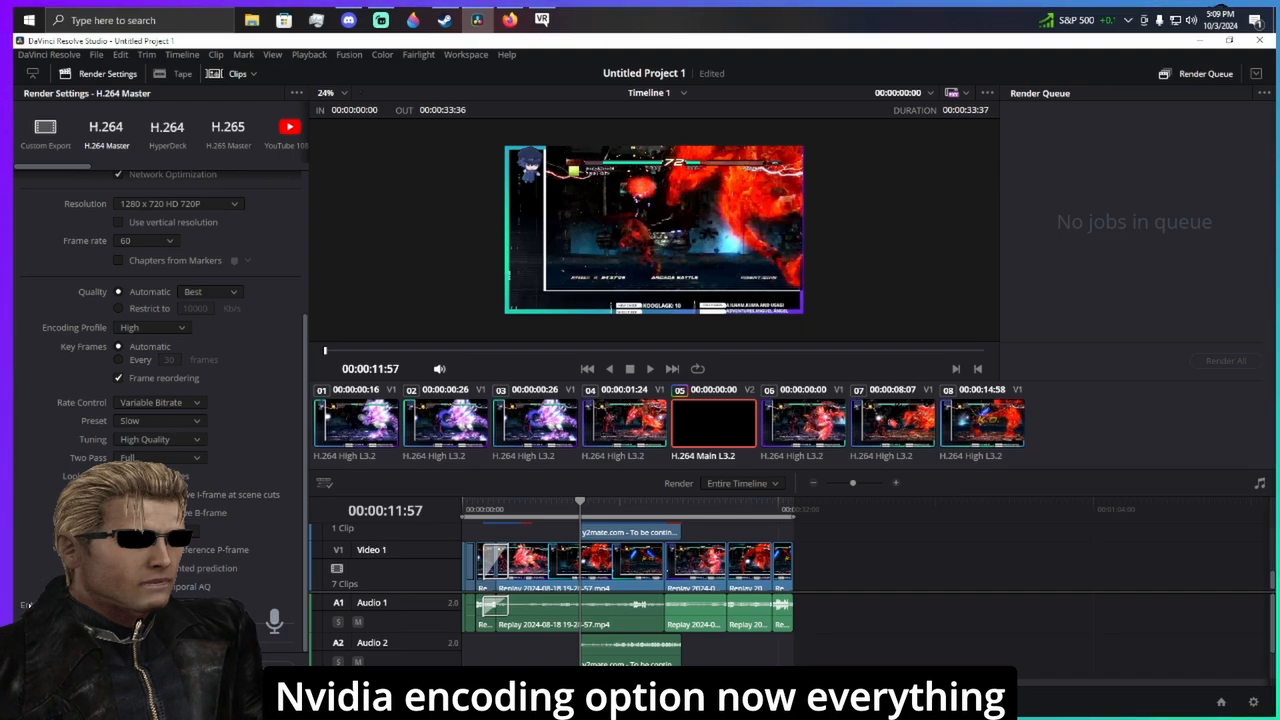
pyautogui.scroll(-5, 28, 579)
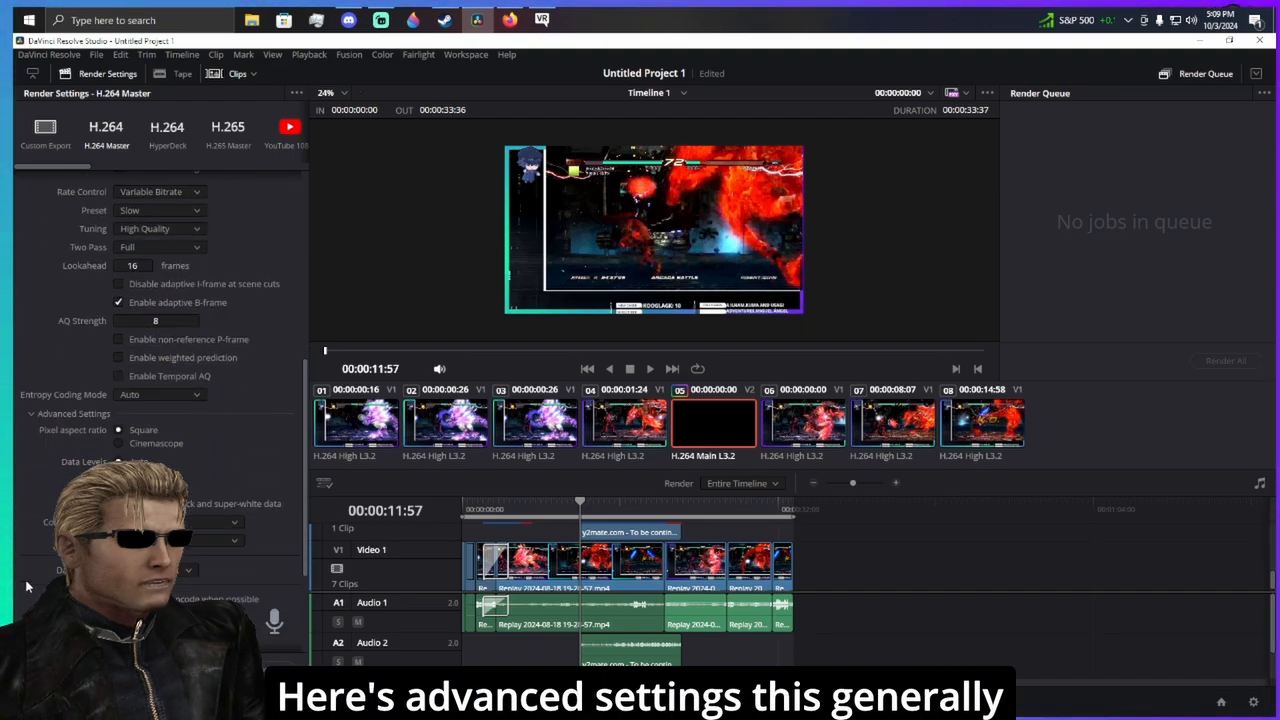
pyautogui.scroll(-3, 28, 587)
pyautogui.click(120, 384)
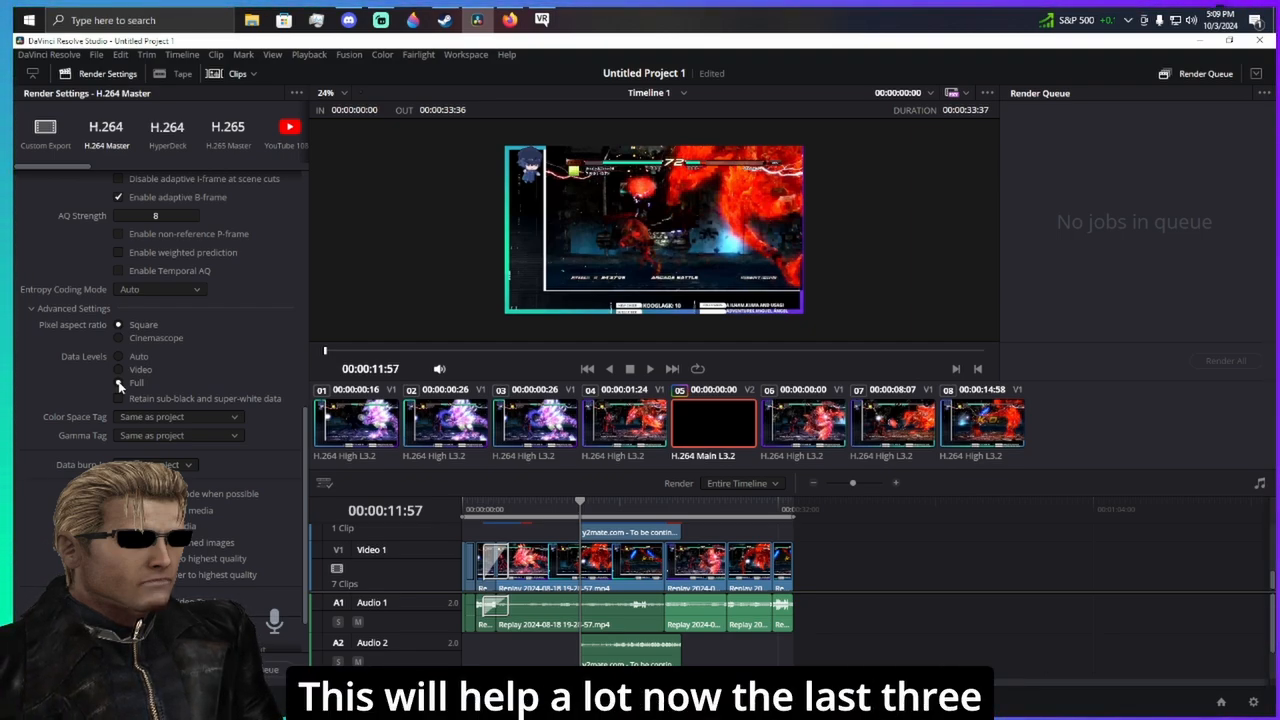
# - Enable optimized media, proxy media and render cached images for the export, and check the playback proxy handling options
pyautogui.scroll(-1, 120, 420)
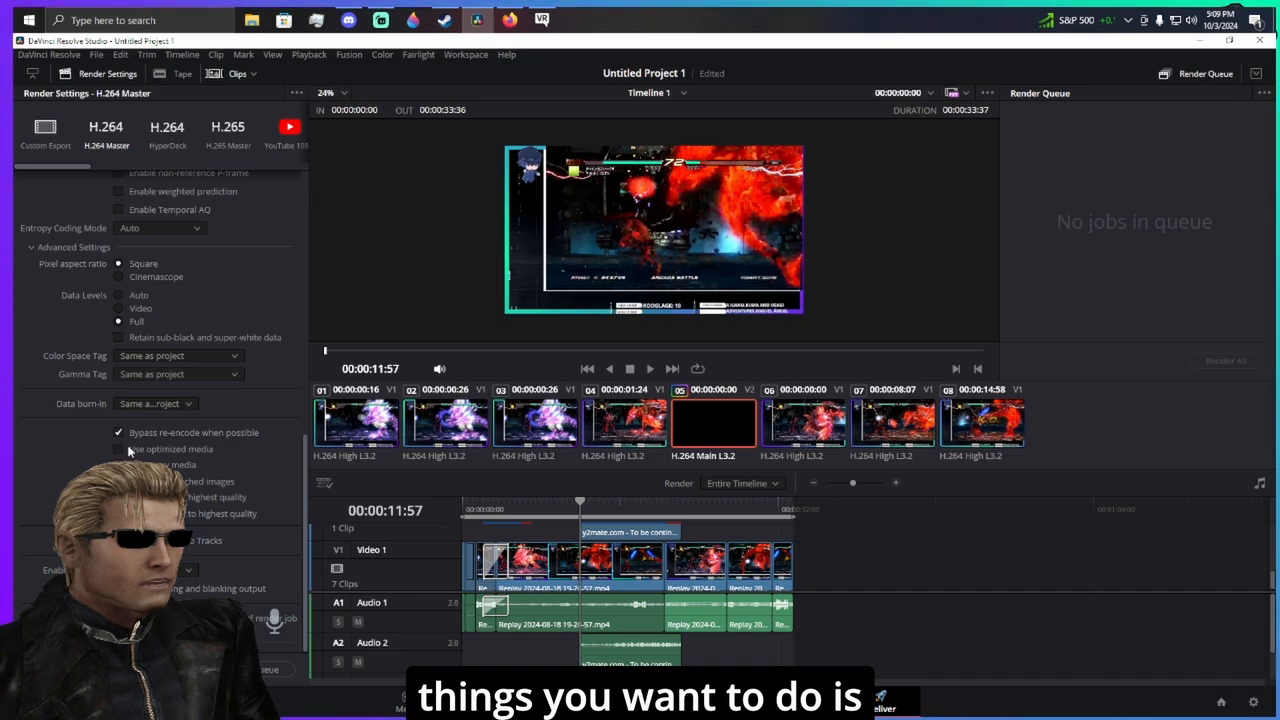
pyautogui.click(120, 448)
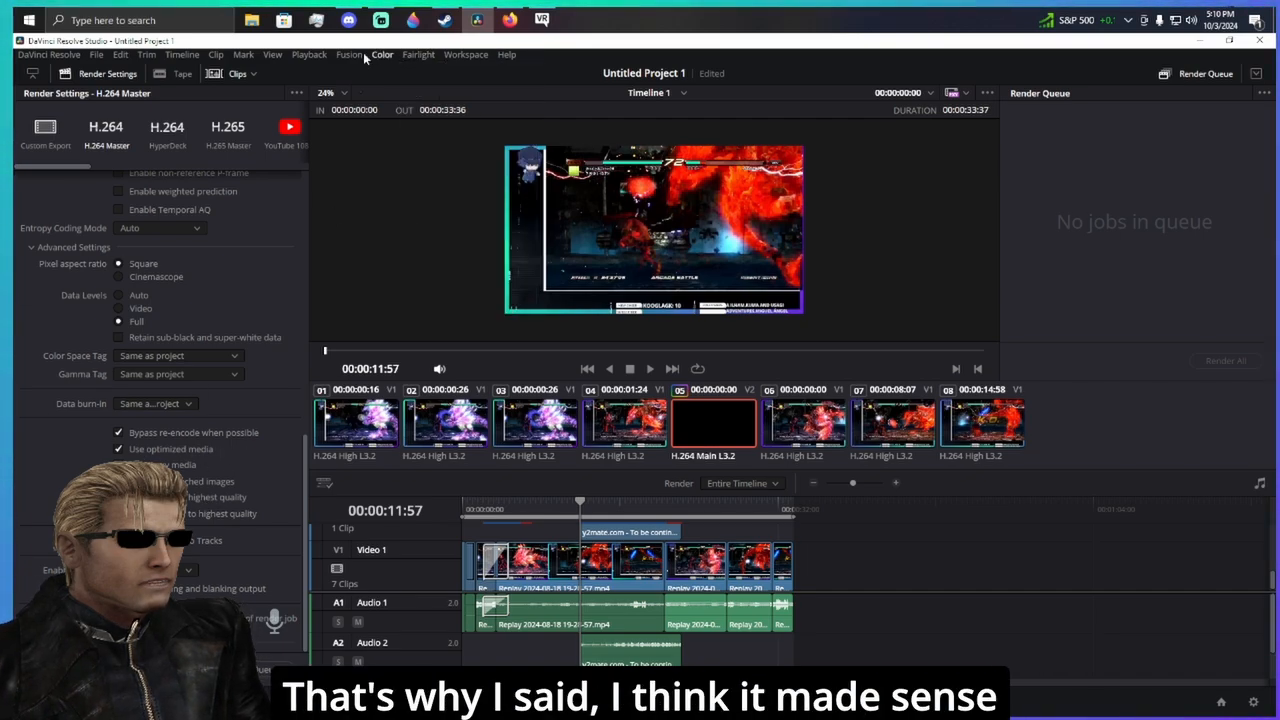
pyautogui.click(420, 54)
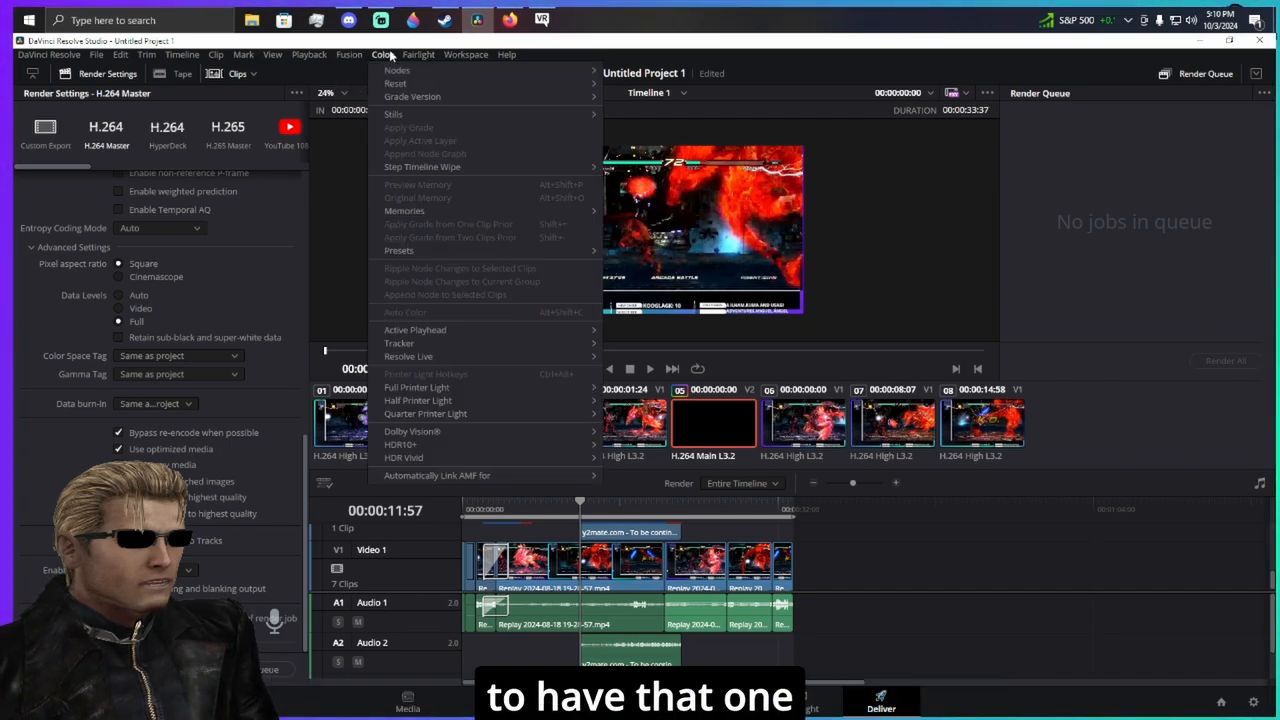
pyautogui.moveTo(307, 56)
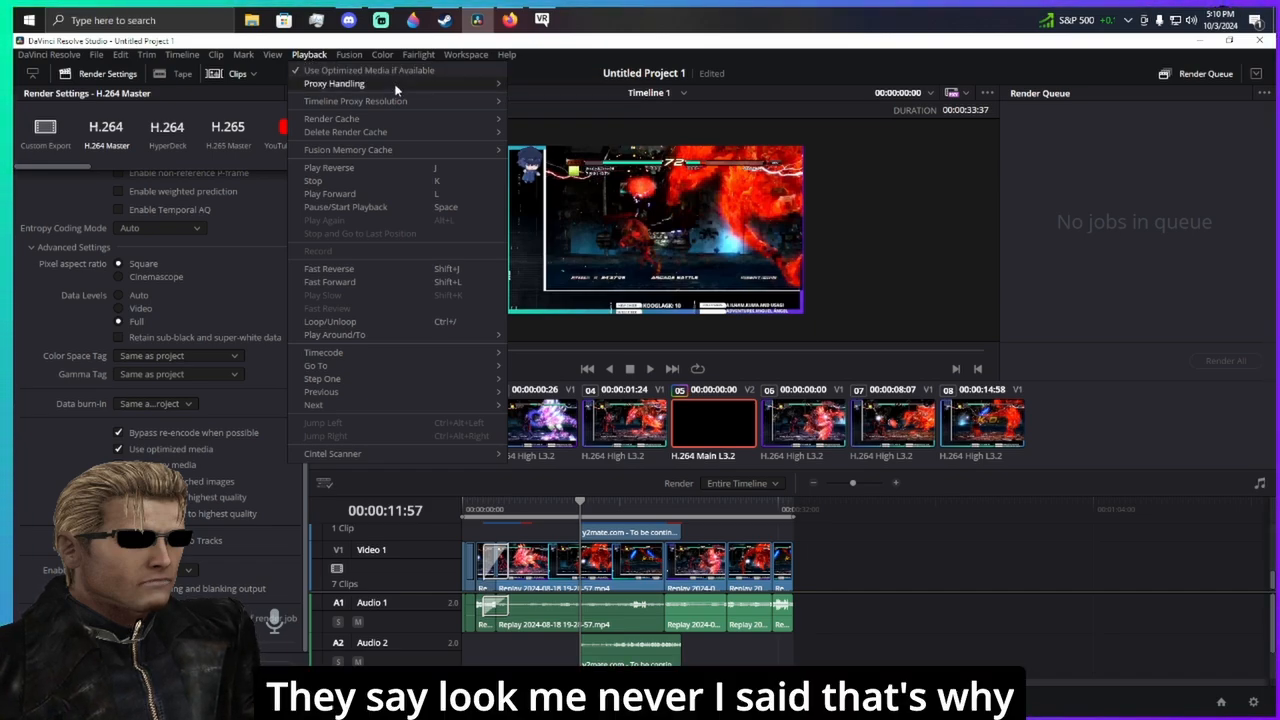
pyautogui.moveTo(398, 84)
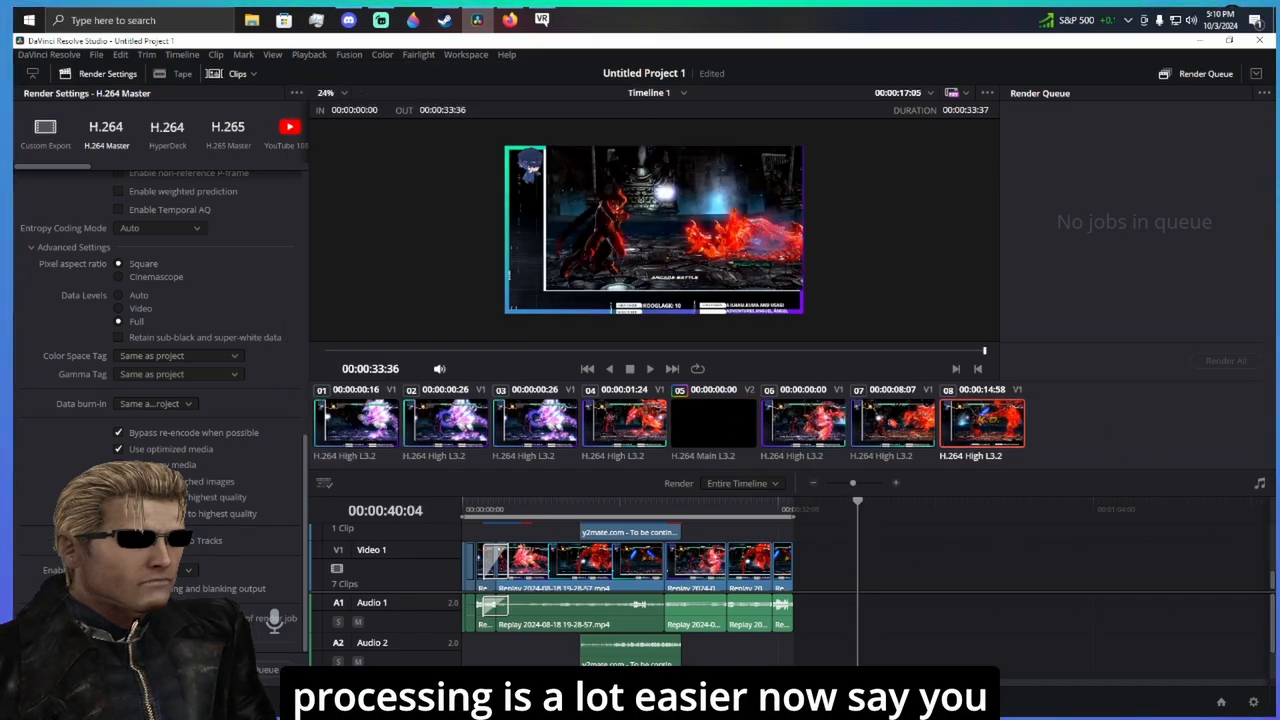
# - Enable subtitle export for the render and scrub the timeline to about 00:00:23:04
pyautogui.scroll(-2, 160, 400)
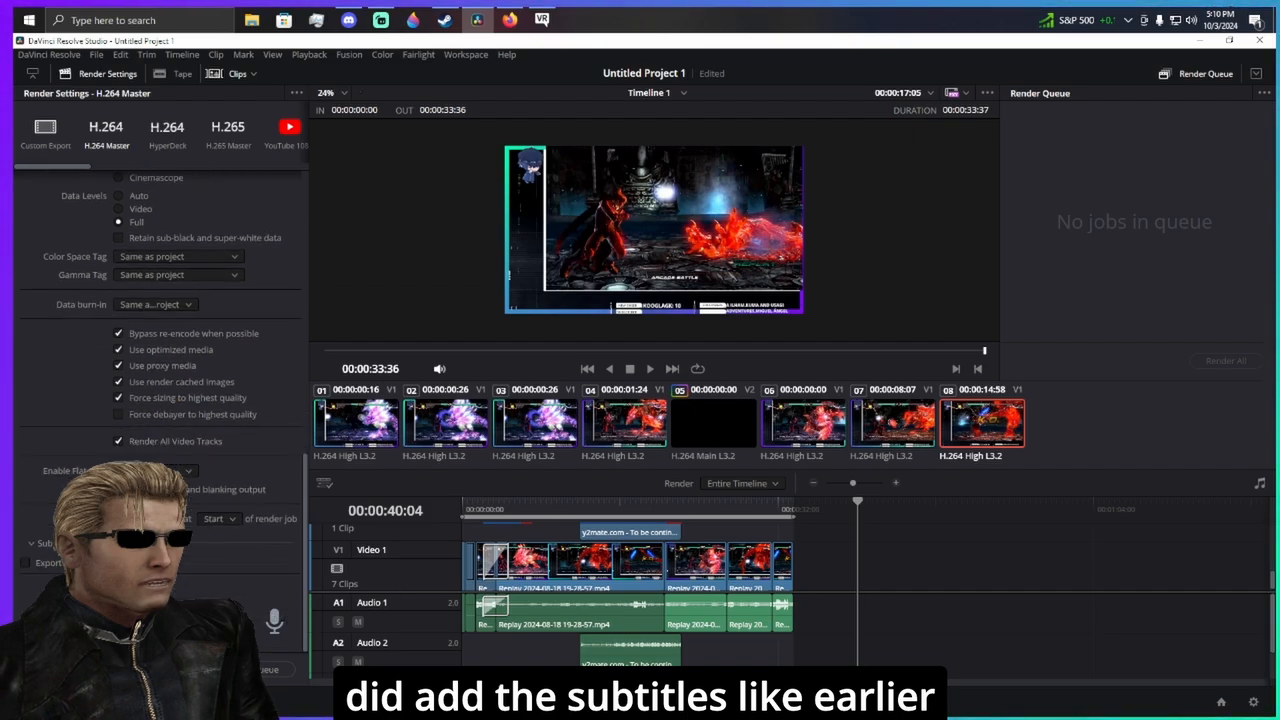
pyautogui.click(26, 563)
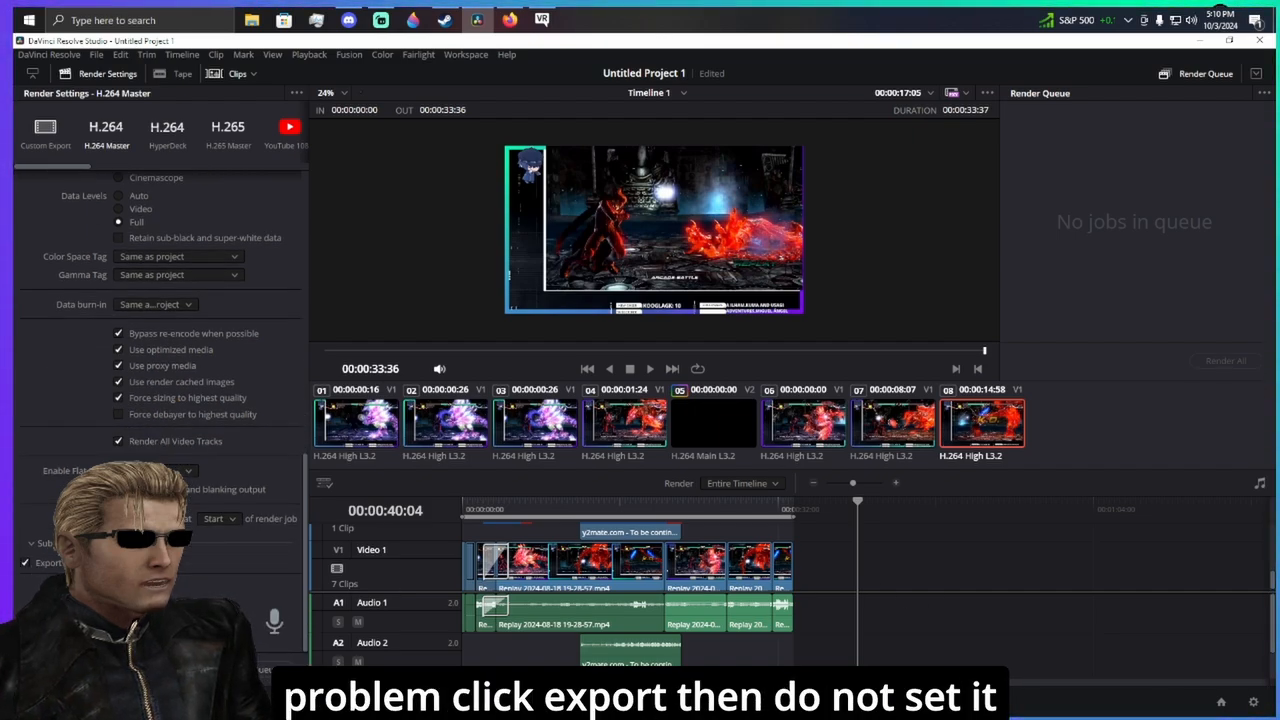
pyautogui.scroll(1, 160, 400)
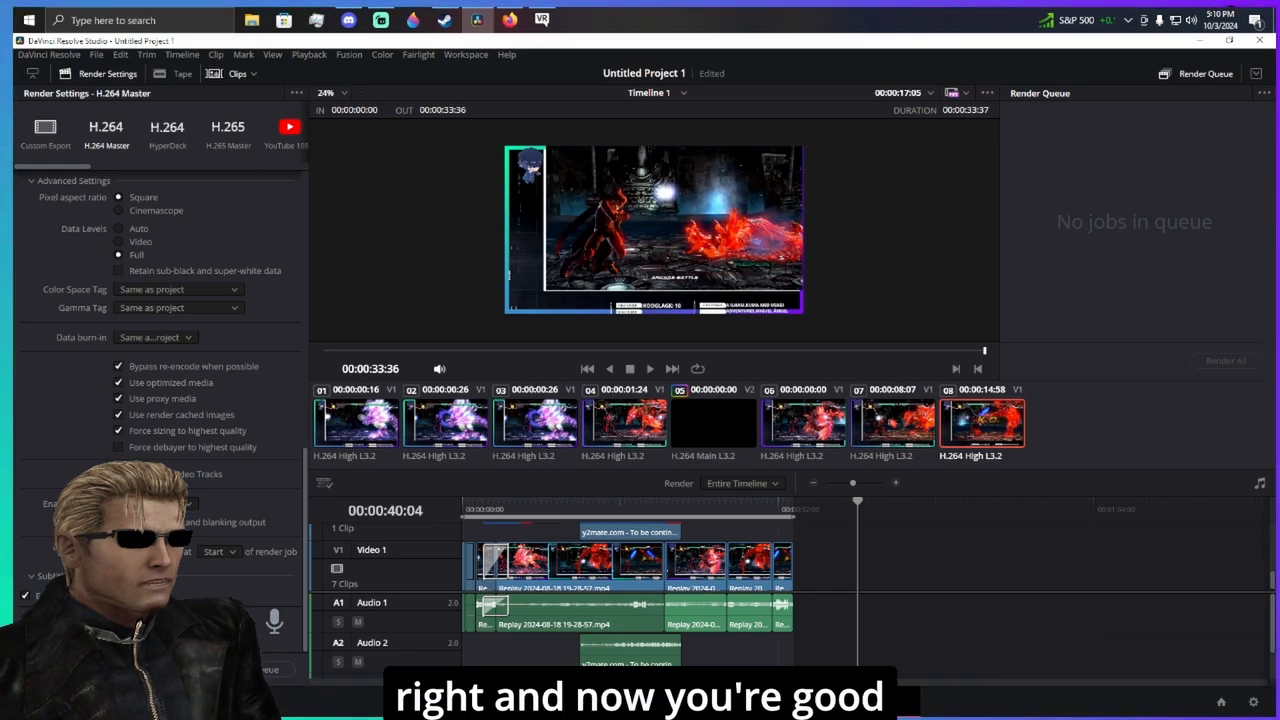
pyautogui.moveTo(623, 510); pyautogui.dragTo(690, 510)
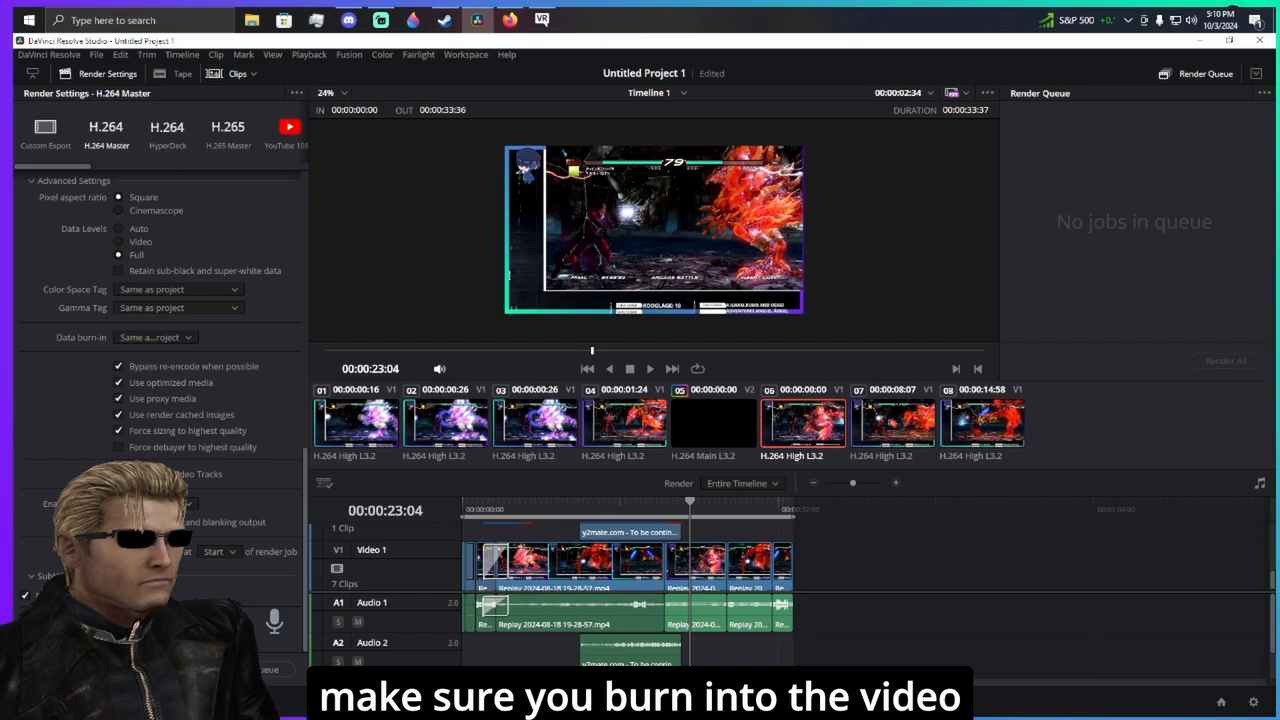
# - Review the video render settings from the advanced options up to the file name, including the available resolutions
pyautogui.scroll(4, 226, 549)
pyautogui.scroll(-3, 226, 549)
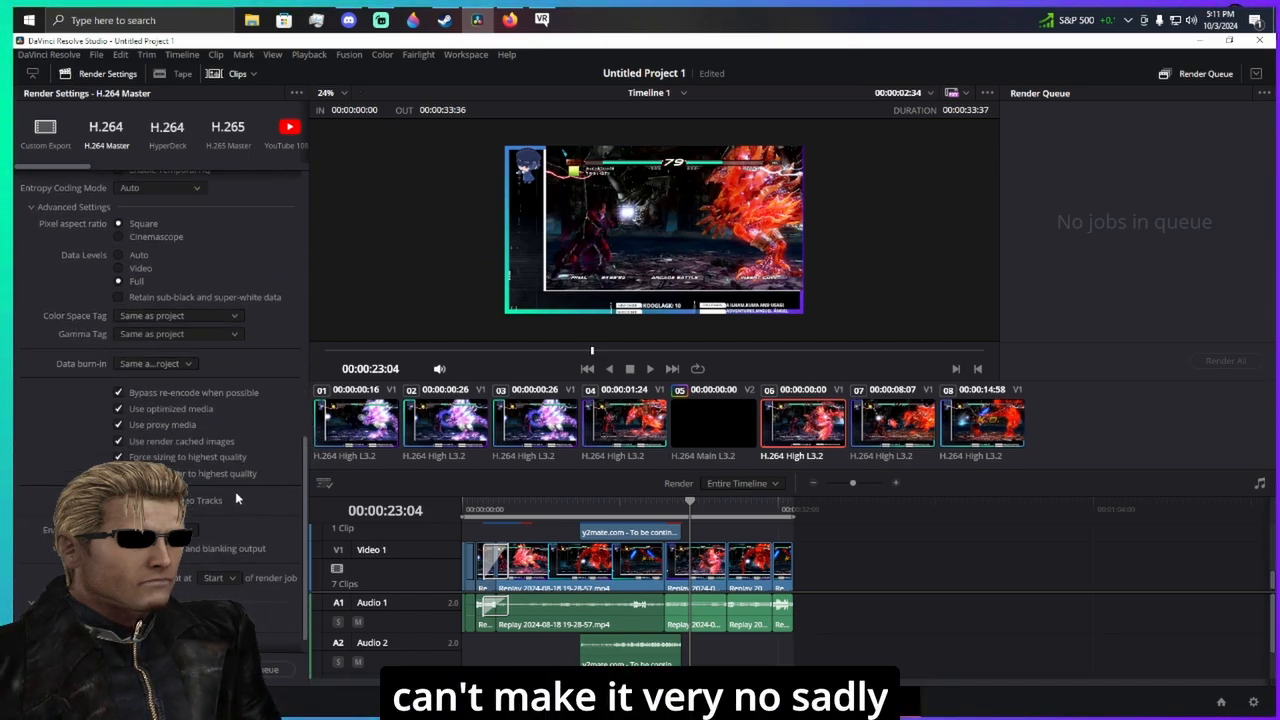
pyautogui.scroll(8, 254, 491)
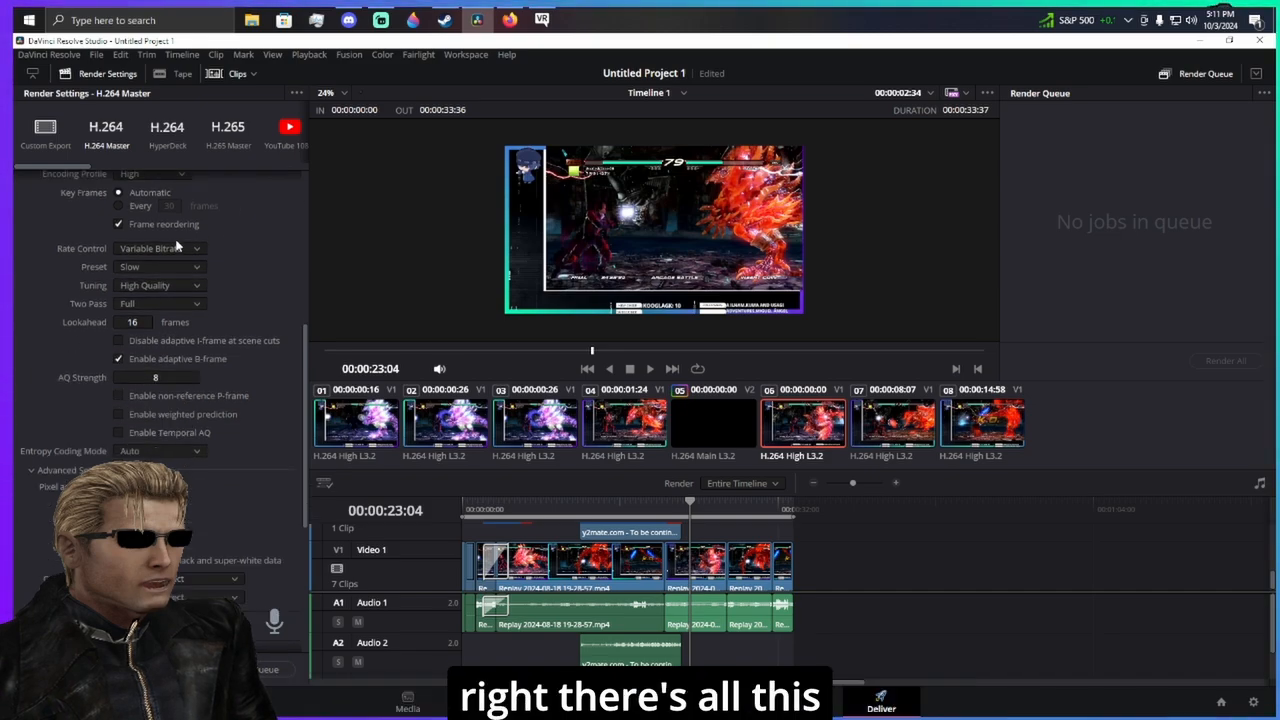
pyautogui.scroll(-5, 243, 508)
pyautogui.scroll(4, 243, 508)
pyautogui.scroll(-2, 216, 548)
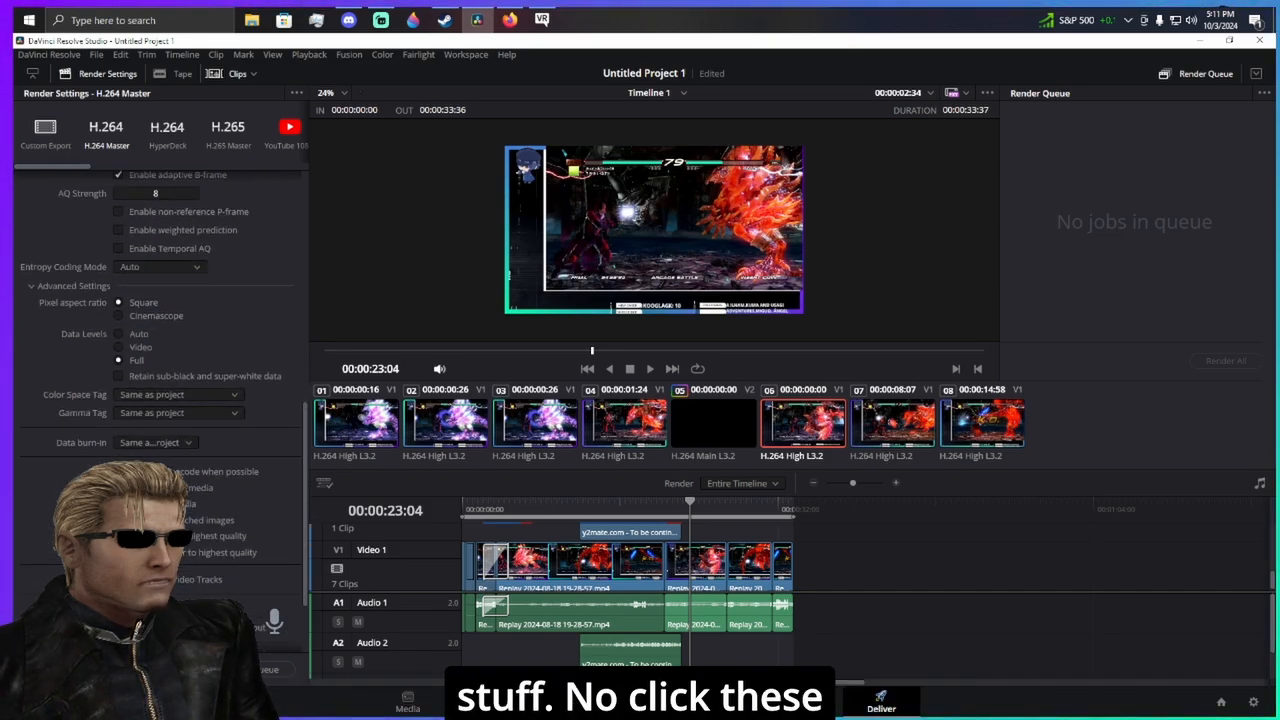
pyautogui.scroll(6, 155, 420)
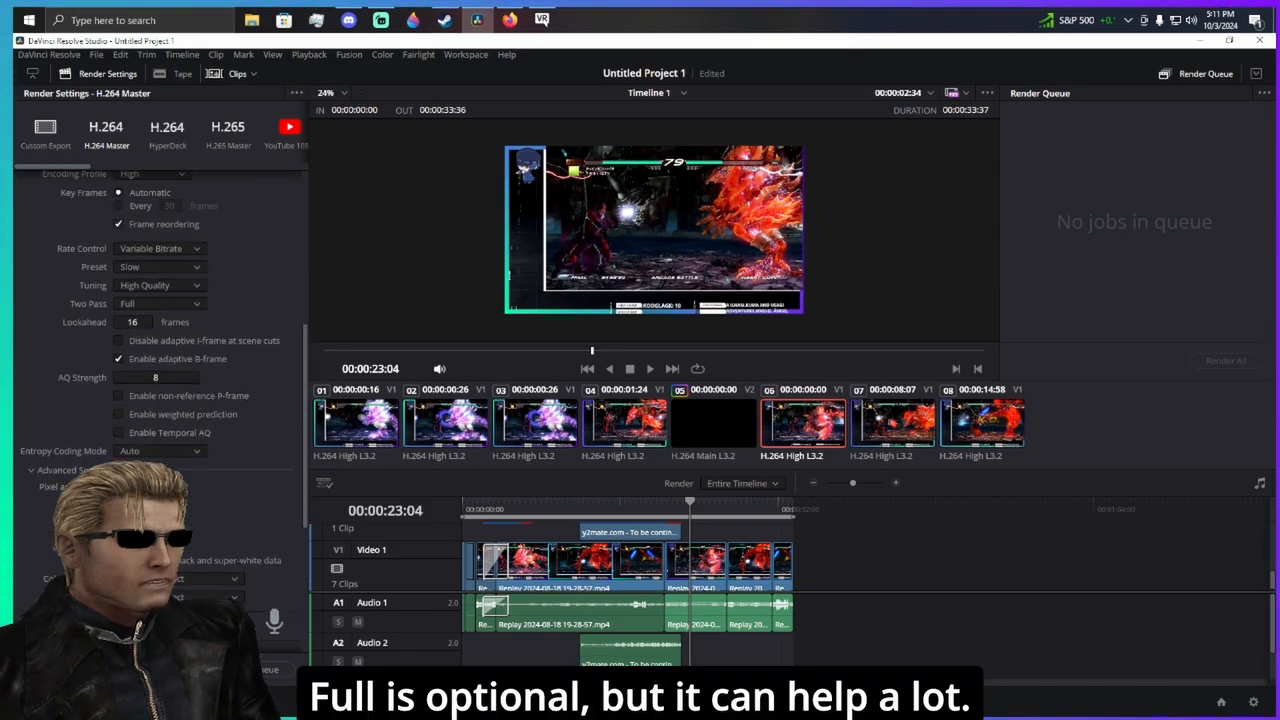
pyautogui.scroll(6, 160, 400)
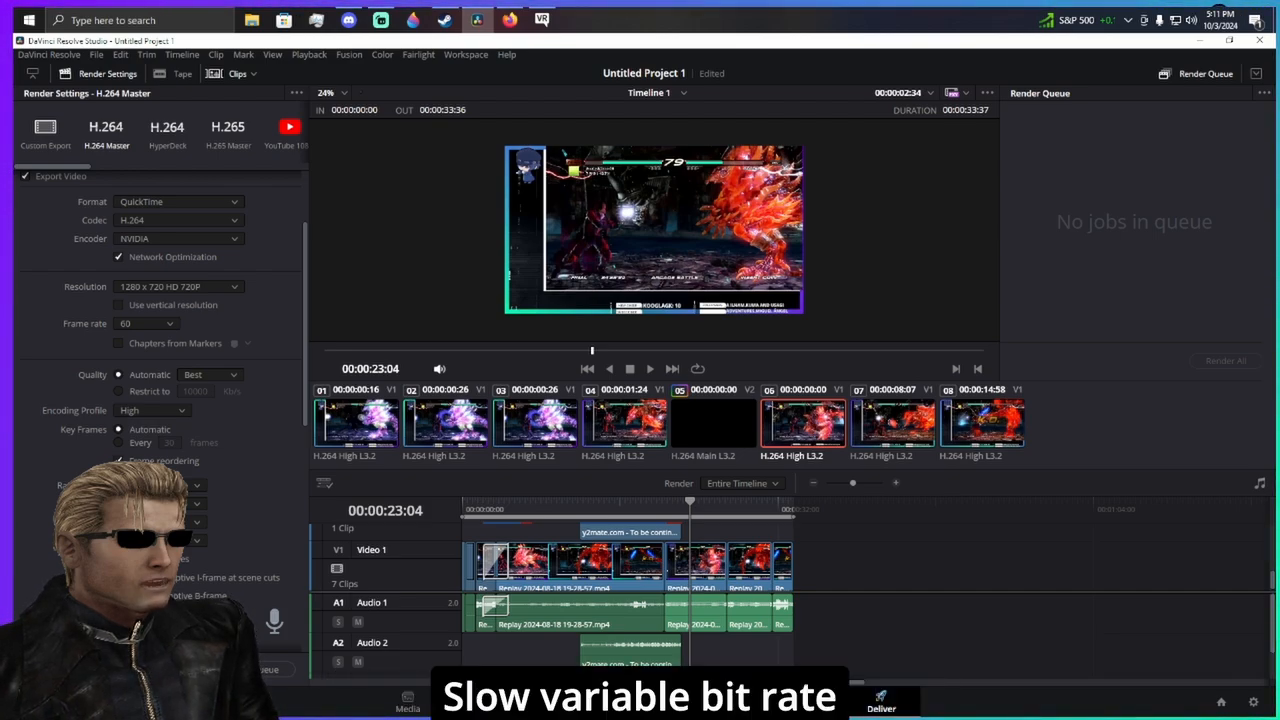
pyautogui.scroll(1, 148, 416)
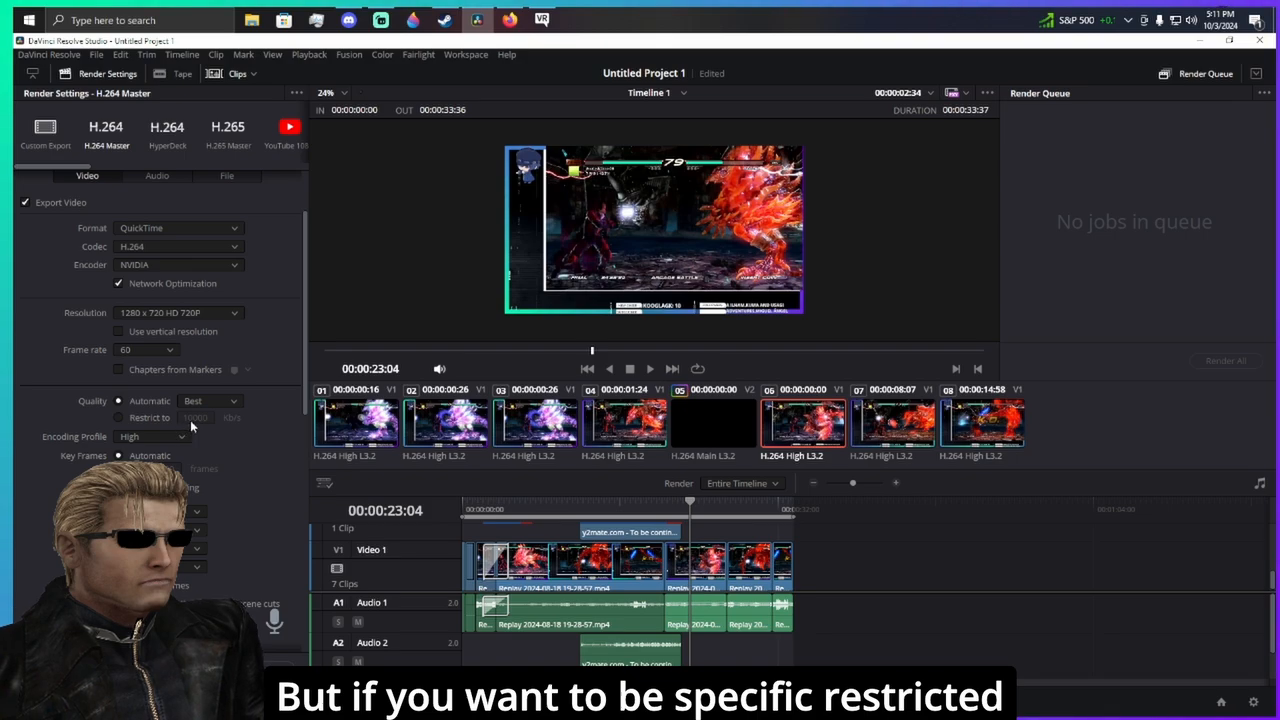
pyautogui.scroll(3, 160, 425)
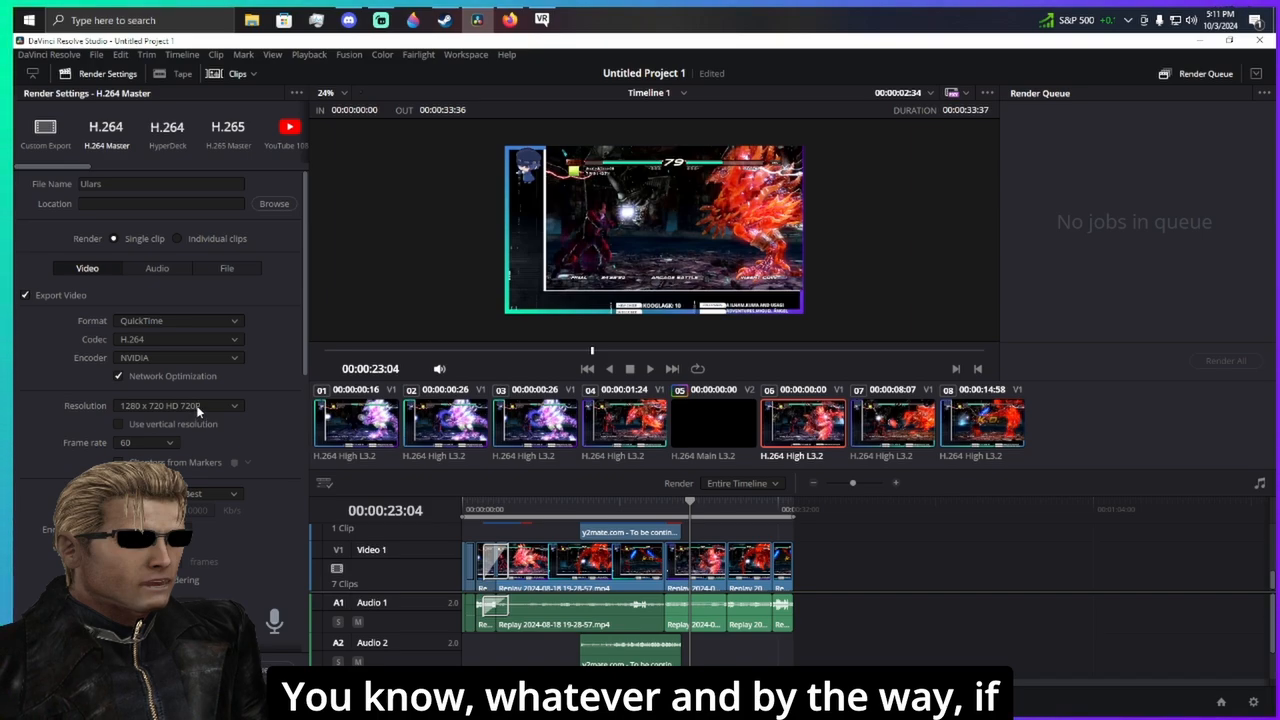
pyautogui.click(231, 408)
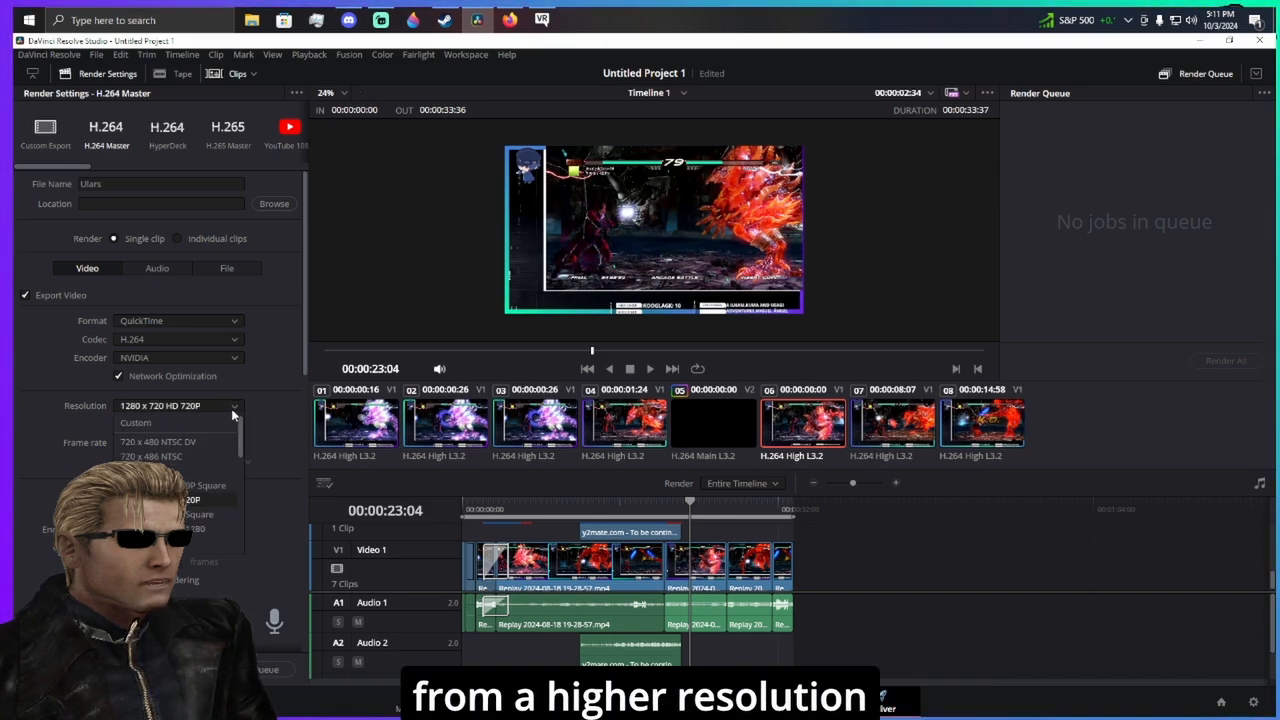
pyautogui.click(231, 410)
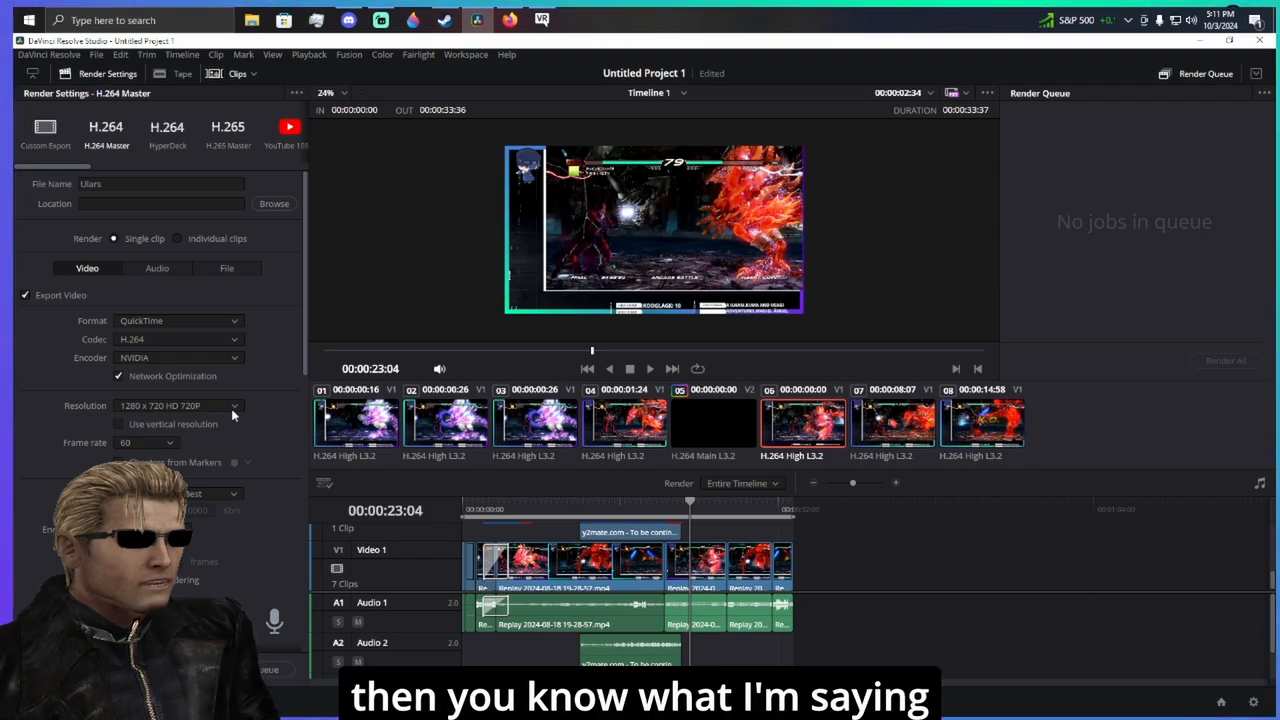
# - In the audio export settings, try the Linear PCM codec, set it back to AAC and keep the track data rate at 320 Kb/s
pyautogui.click(155, 272)
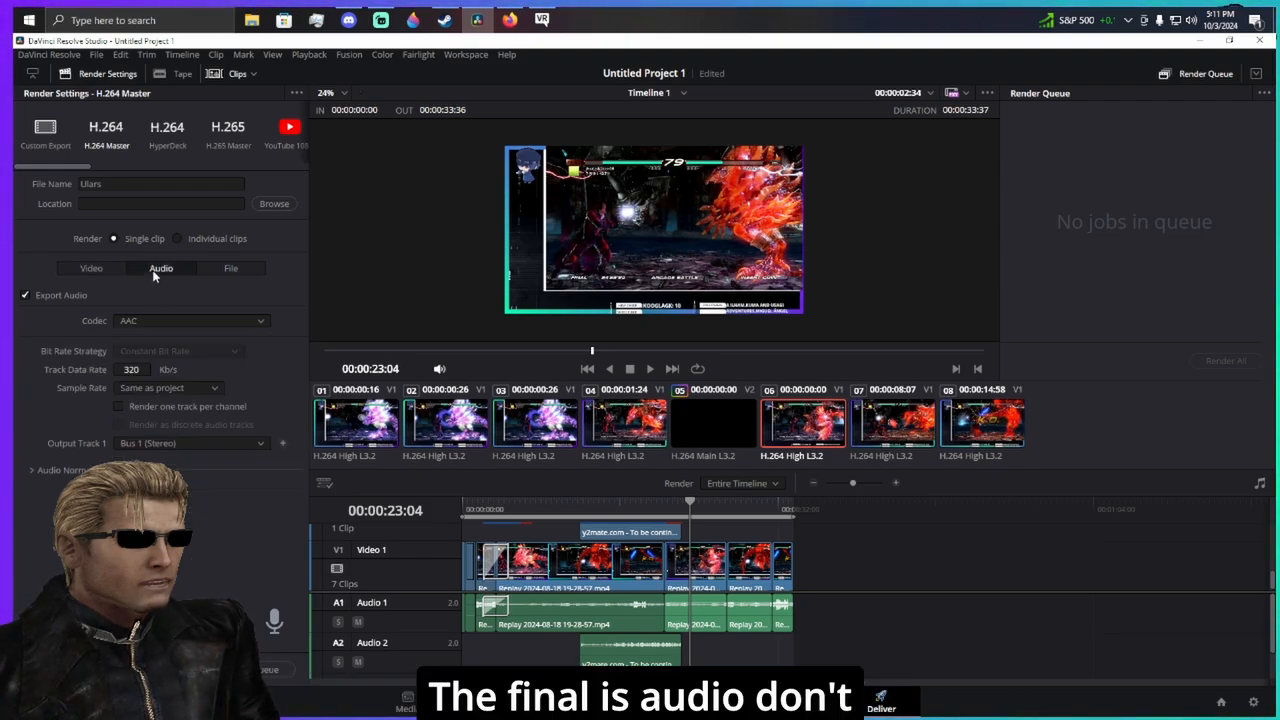
pyautogui.click(185, 320)
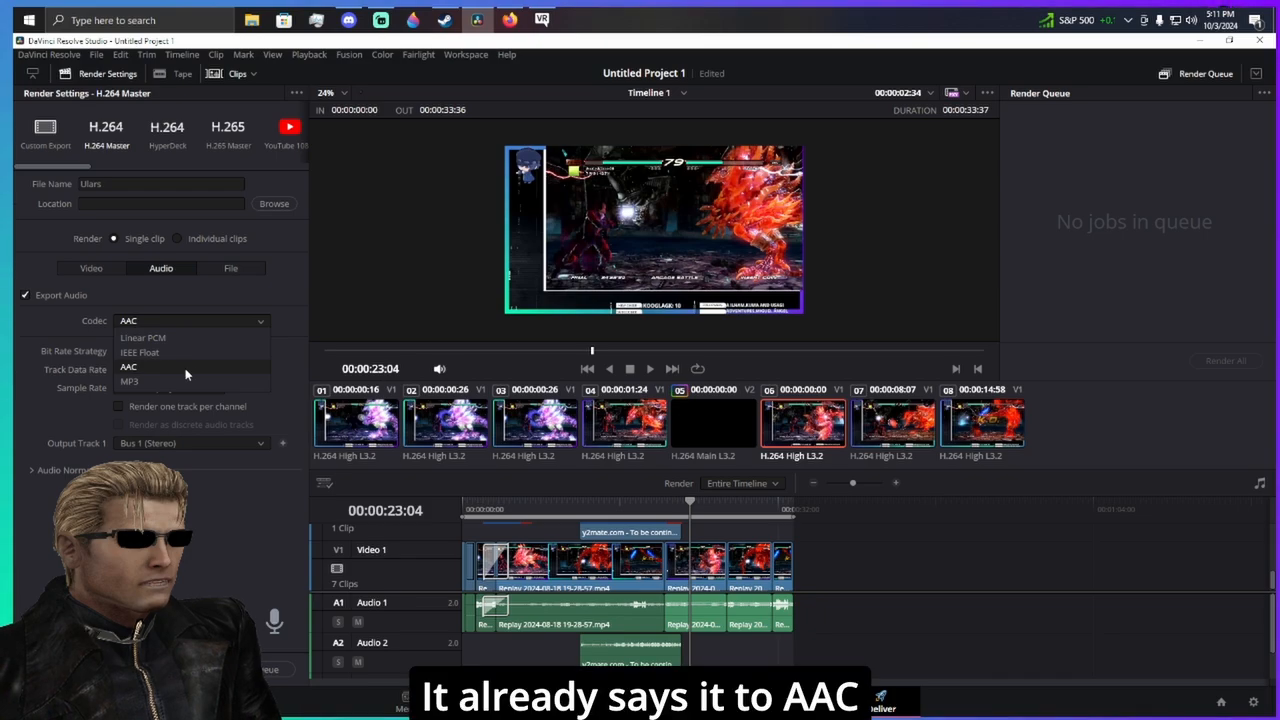
pyautogui.click(185, 368)
pyautogui.click(177, 326)
pyautogui.click(177, 342)
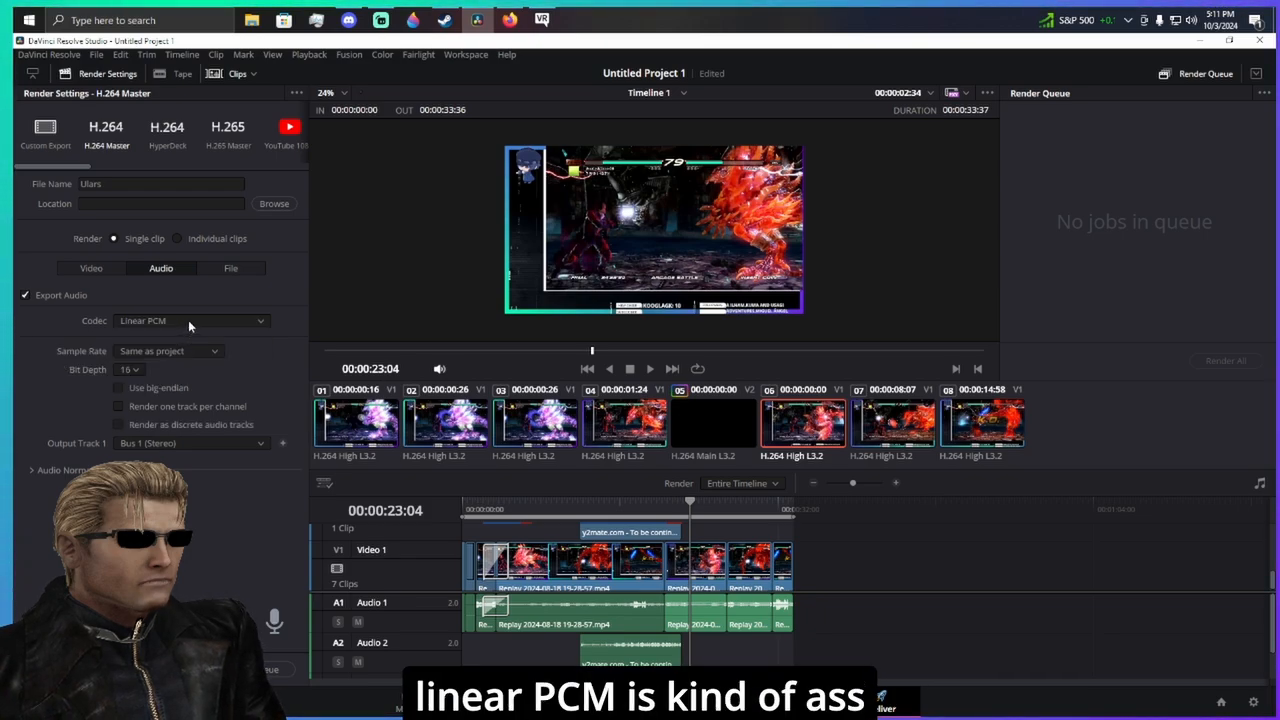
pyautogui.click(188, 320)
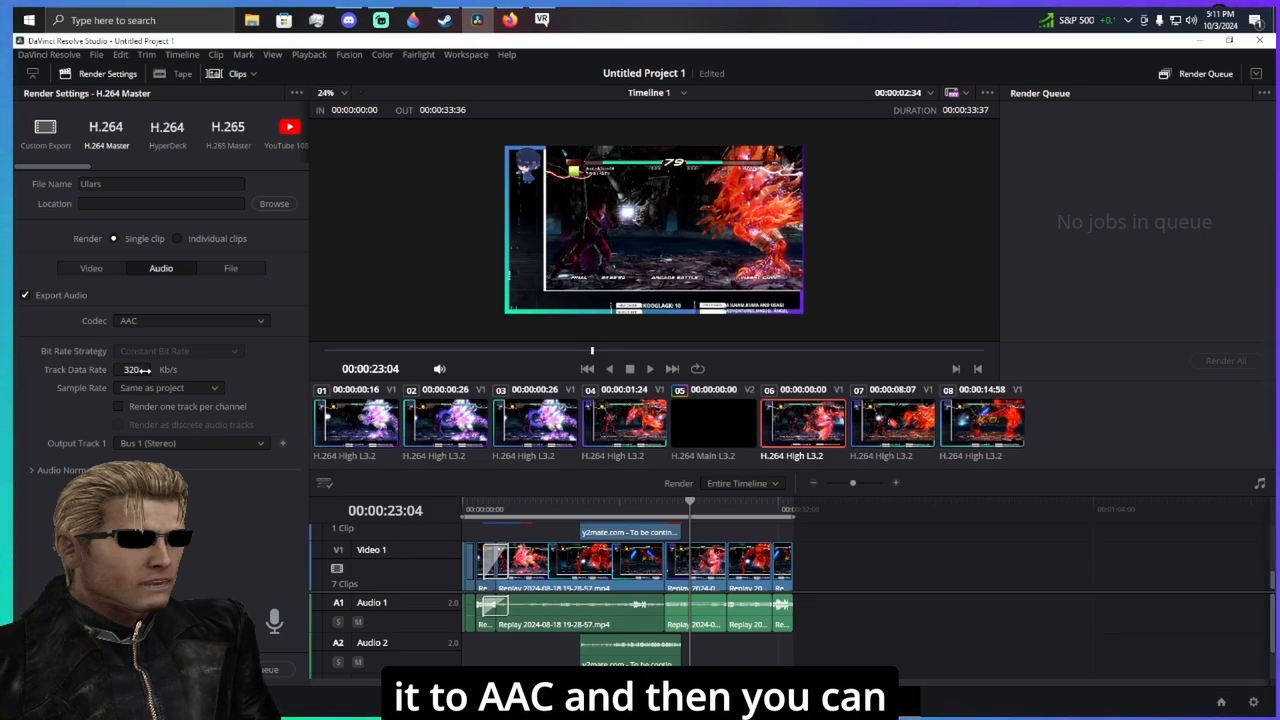
pyautogui.doubleClick(131, 369)
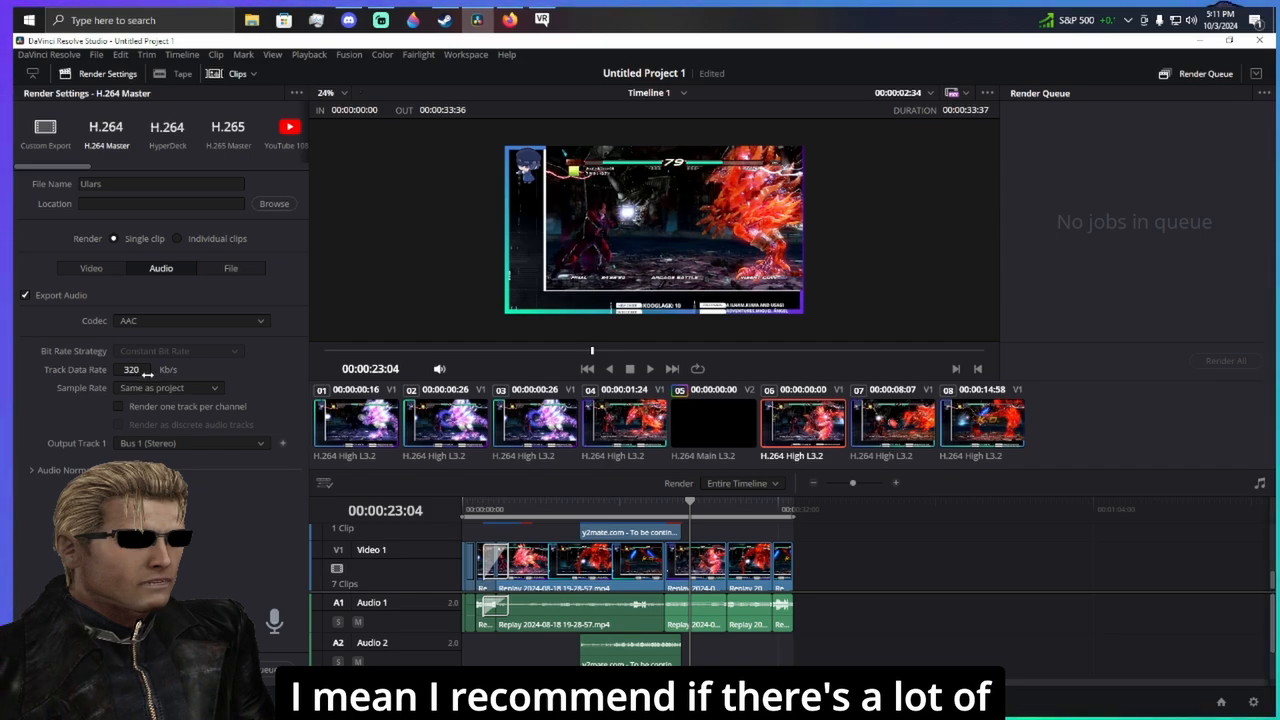
pyautogui.click(147, 374)
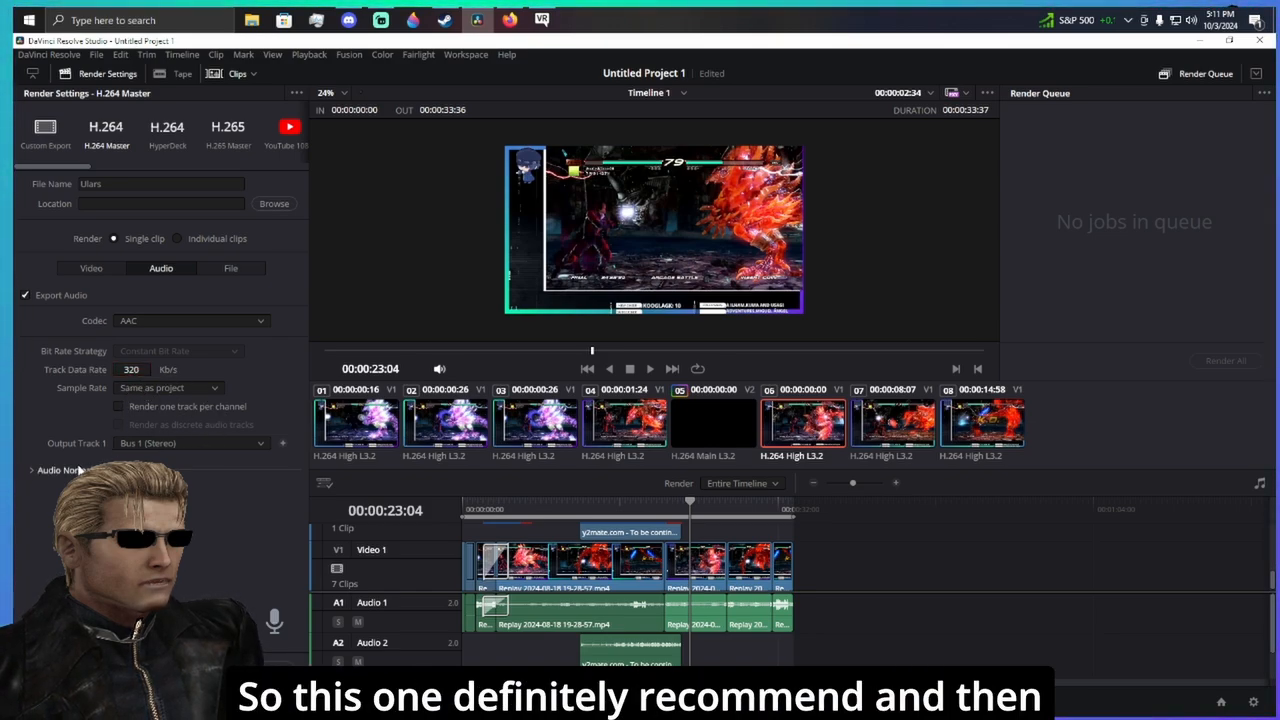
# - Review the audio normalization options, the file export settings and the available render presets
pyautogui.click(33, 470)
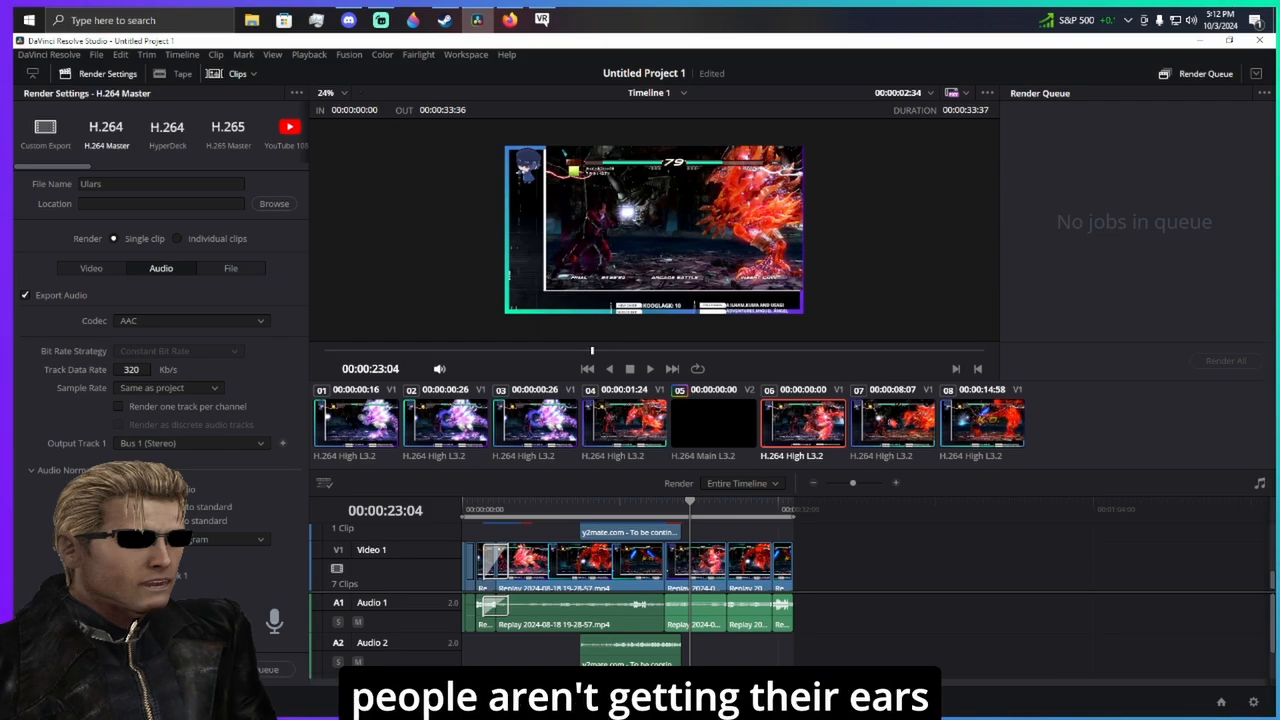
pyautogui.click(31, 470)
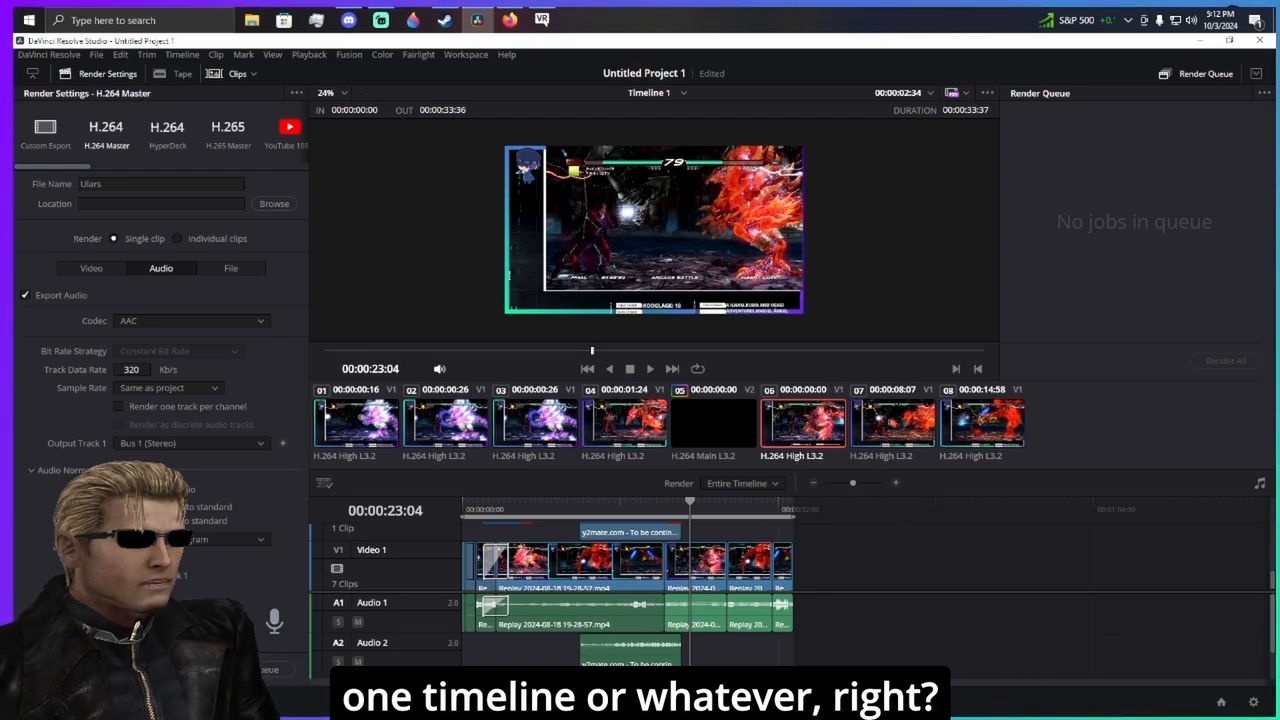
pyautogui.click(31, 472)
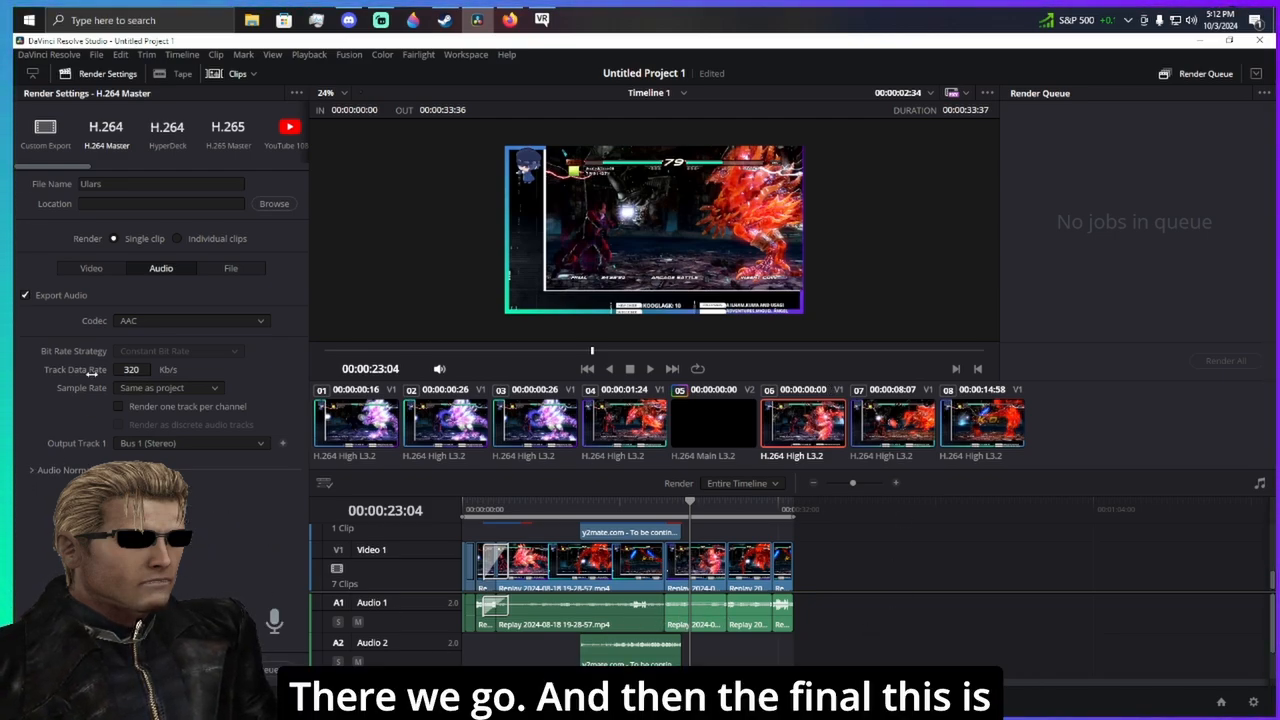
pyautogui.click(228, 270)
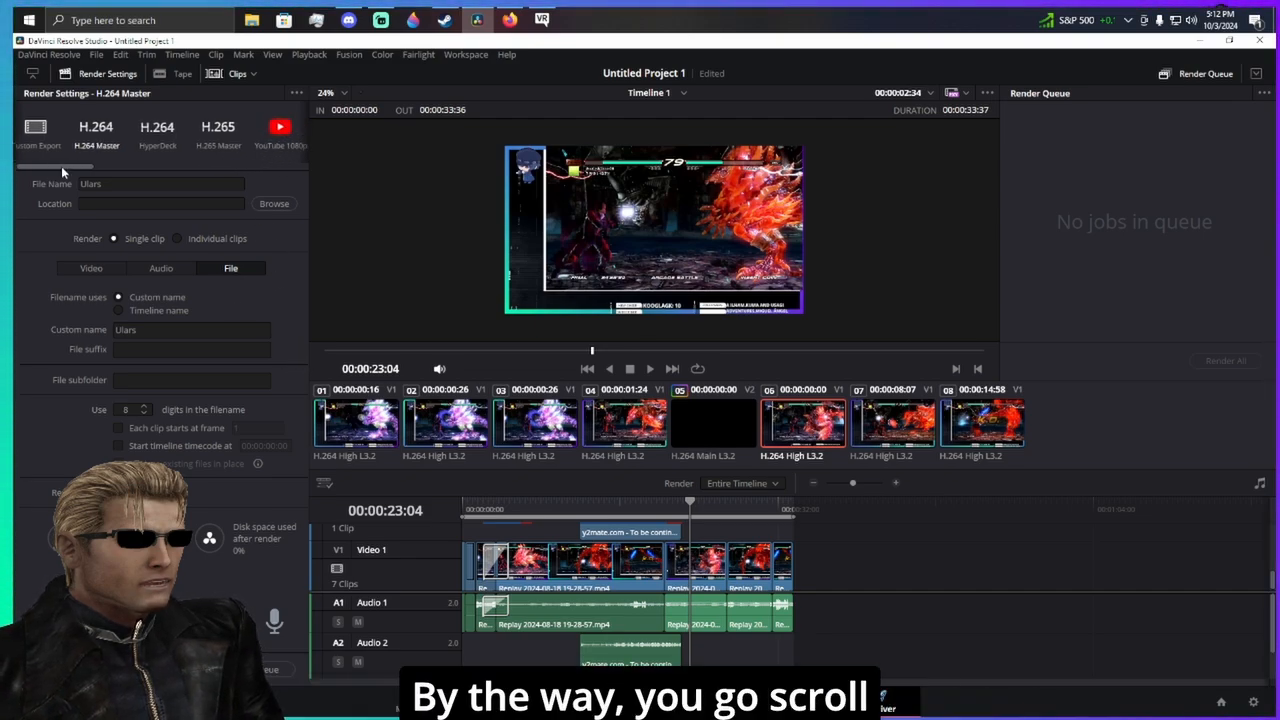
pyautogui.moveTo(61, 166); pyautogui.dragTo(110, 148)
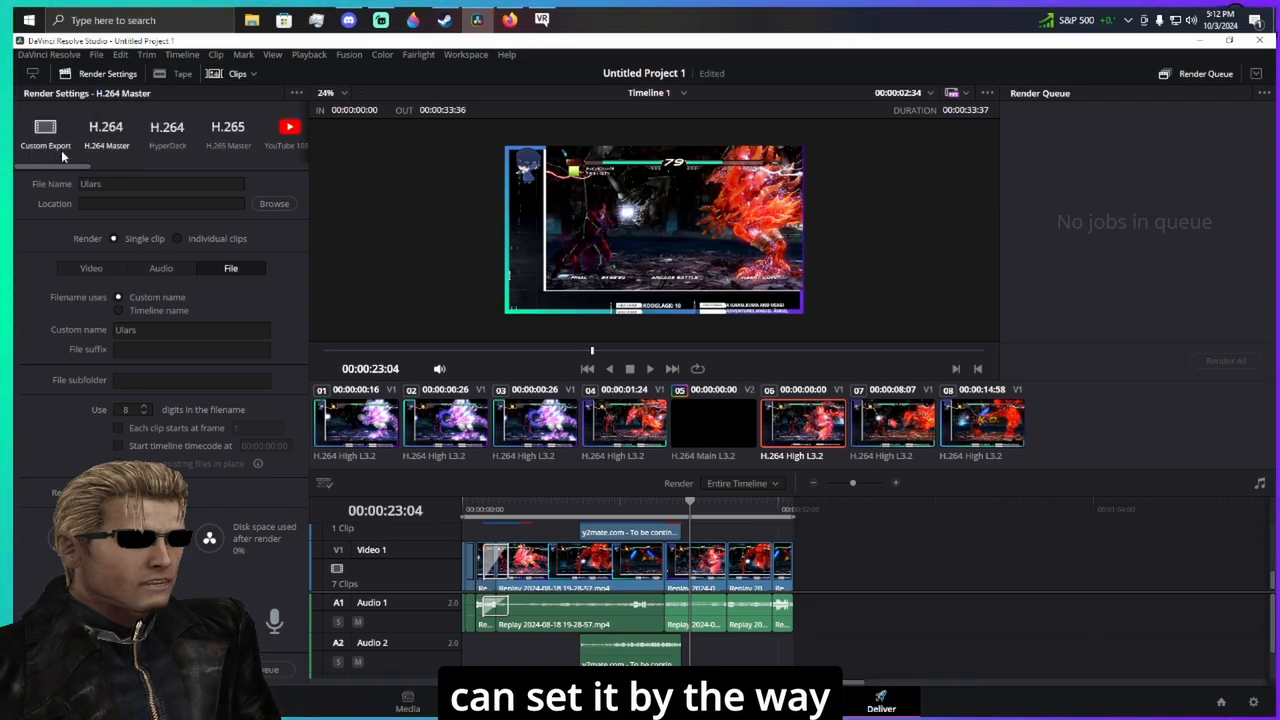
# - Review the available video codecs in the video export settings and keep H.264 selected
pyautogui.click(92, 269)
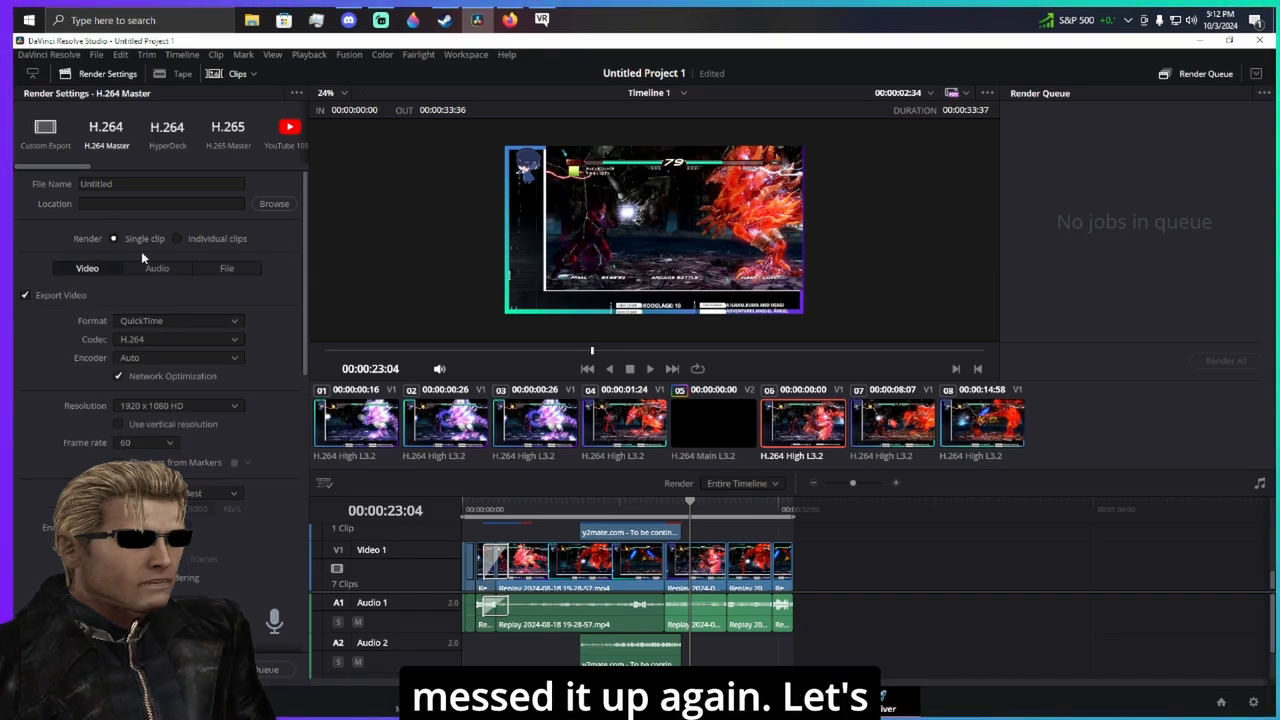
pyautogui.click(172, 340)
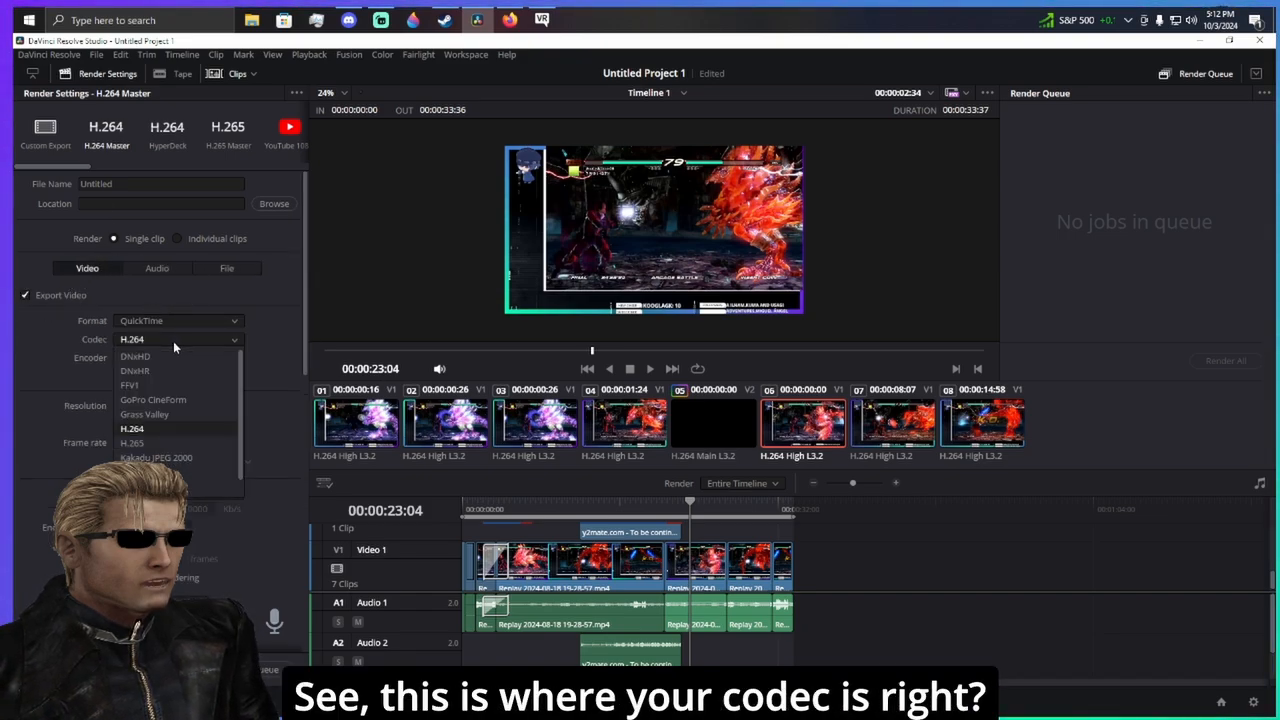
pyautogui.click(171, 430)
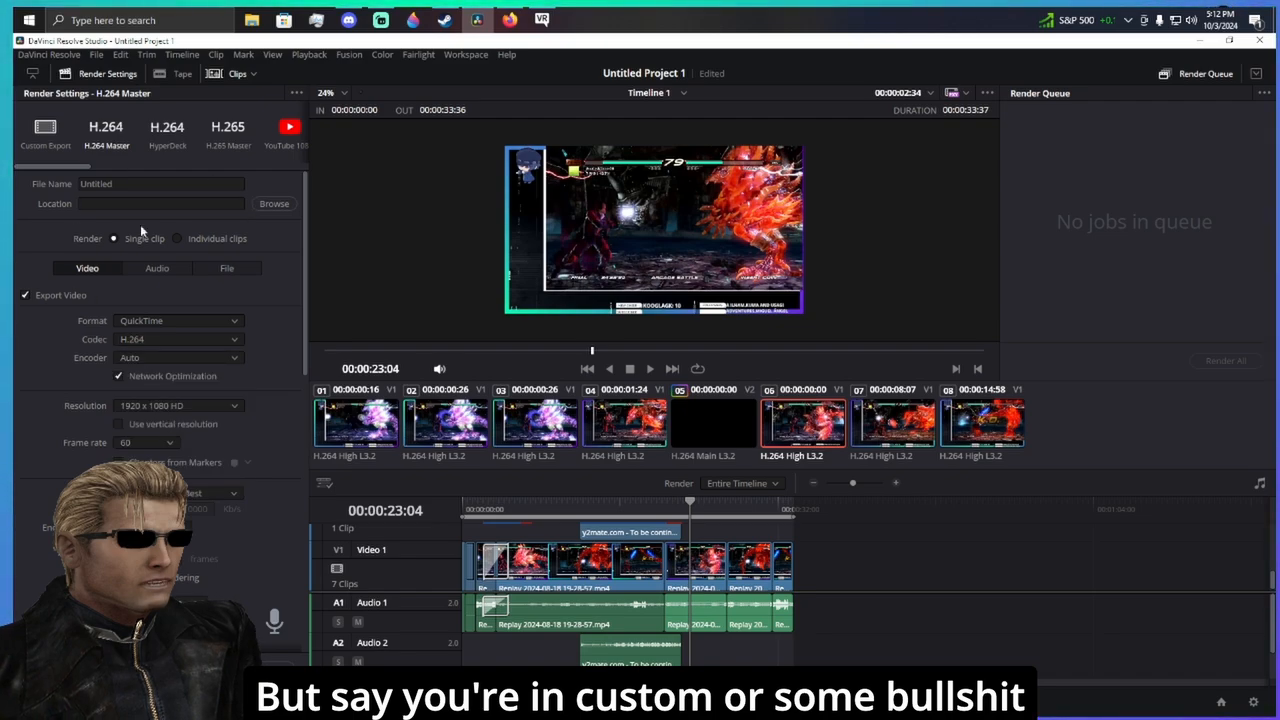
pyautogui.click(171, 341)
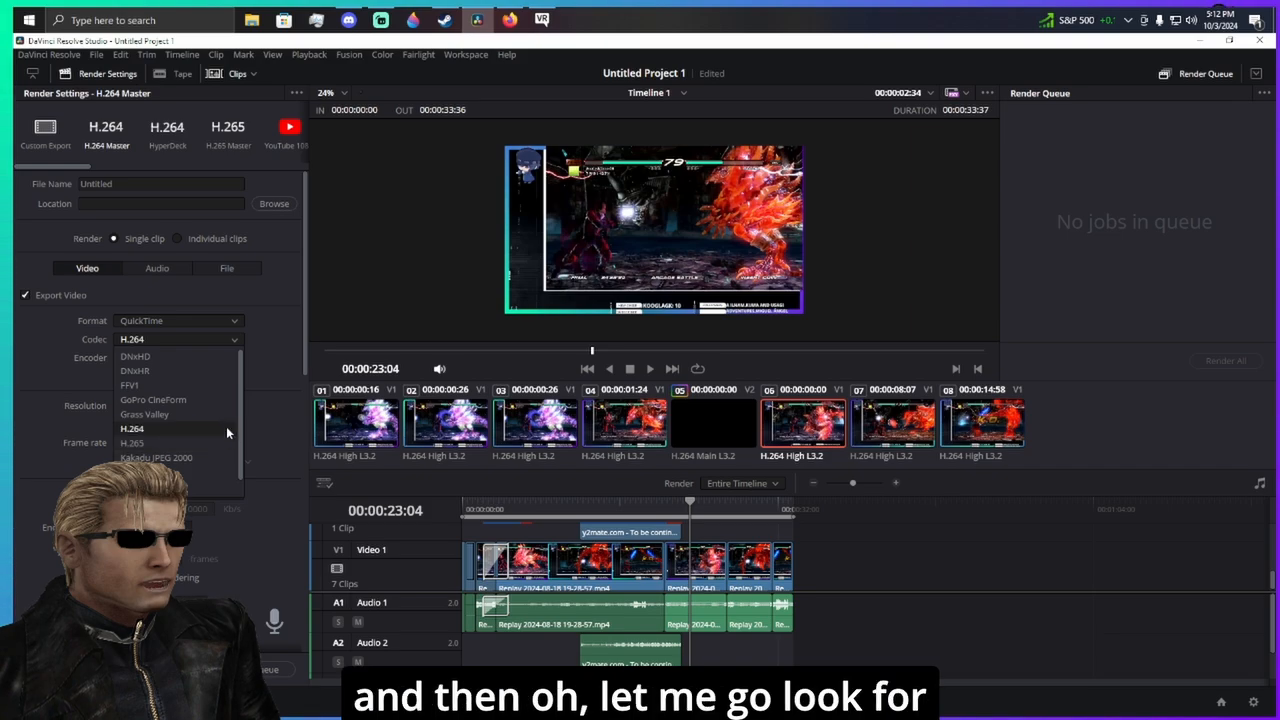
pyautogui.scroll(-1, 245, 446)
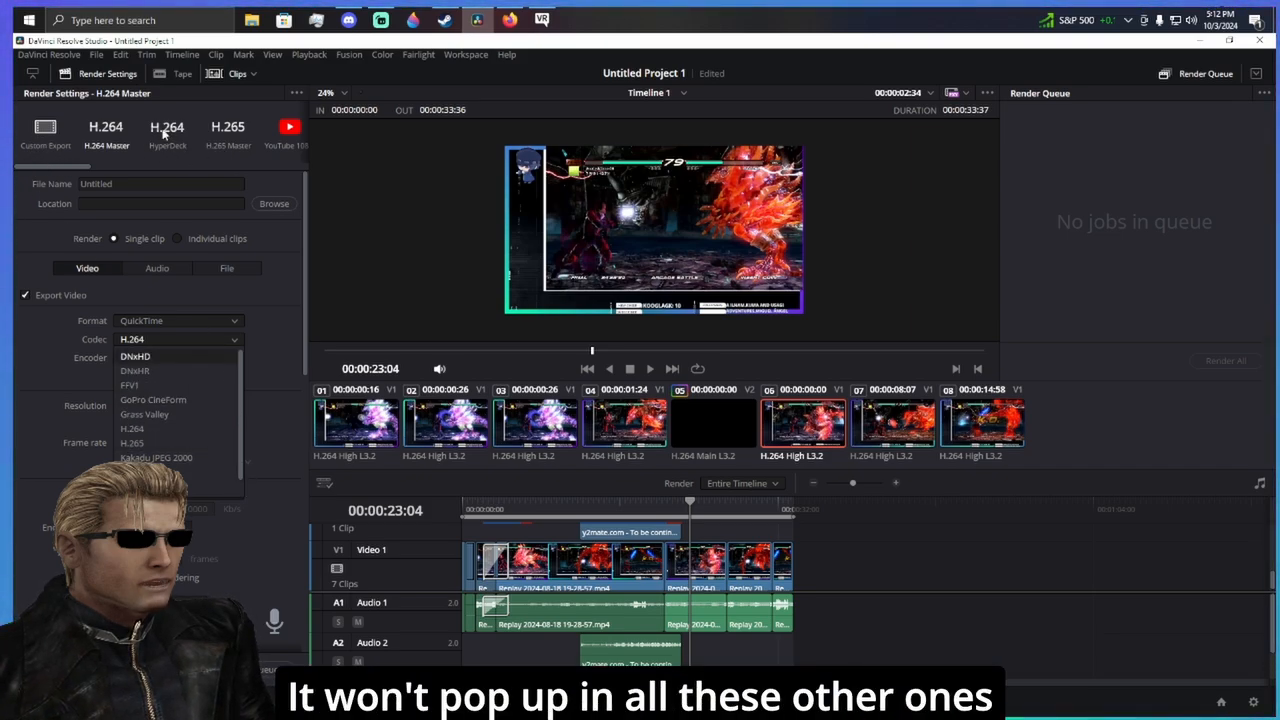
pyautogui.click(282, 305)
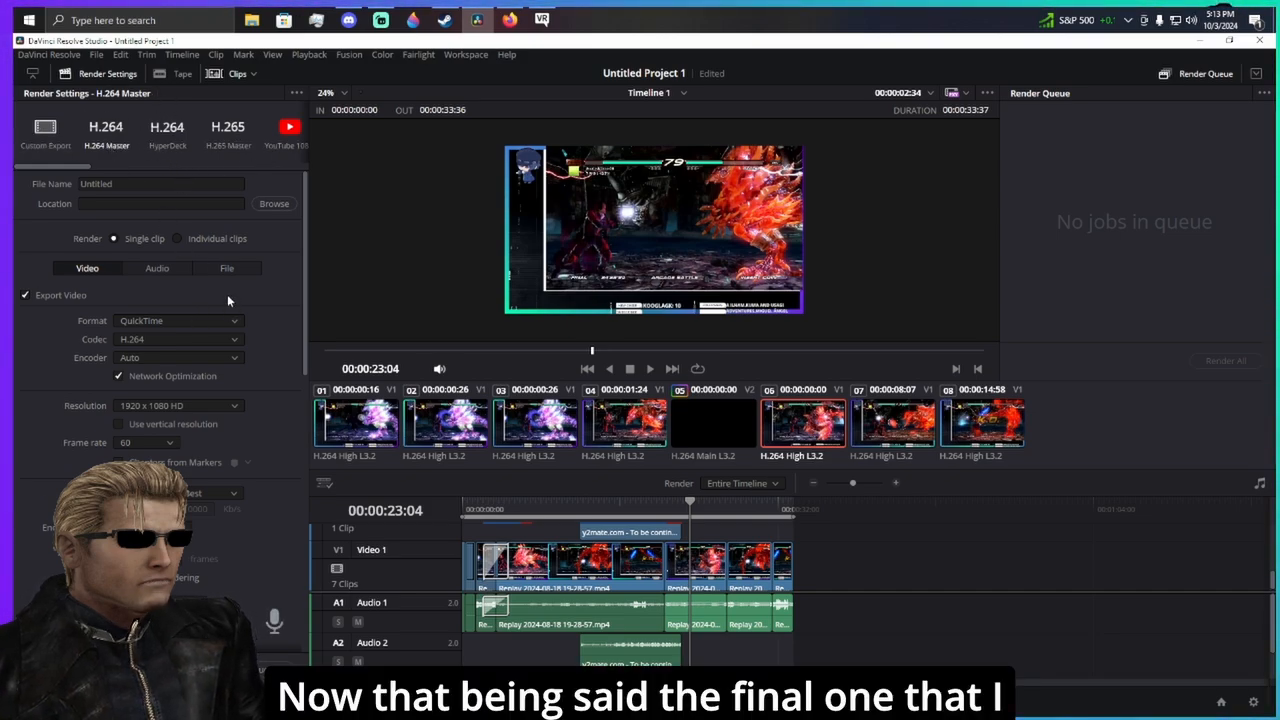
# - Set the custom file name to lASR and add the job to the render queue, saving it in Z:\great\Videos
pyautogui.click(227, 268)
pyautogui.click(155, 329)
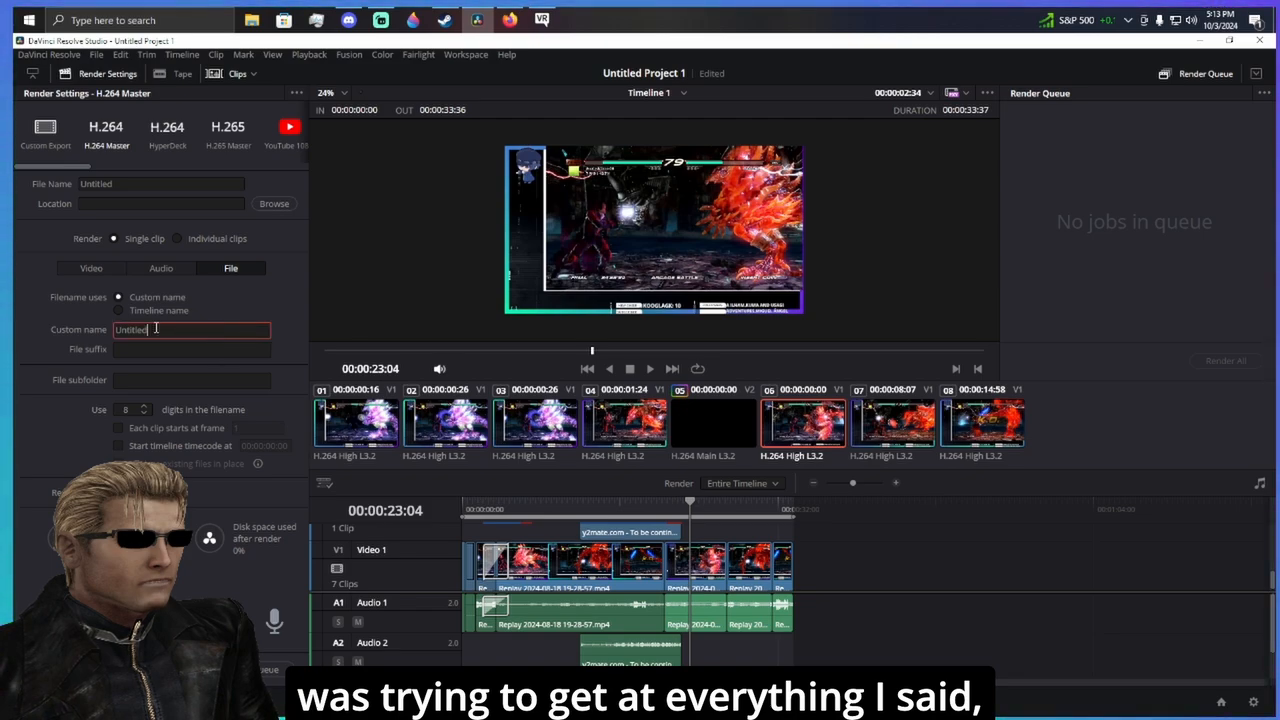
pyautogui.moveTo(156, 328); pyautogui.dragTo(100, 313)
pyautogui.write('LA')
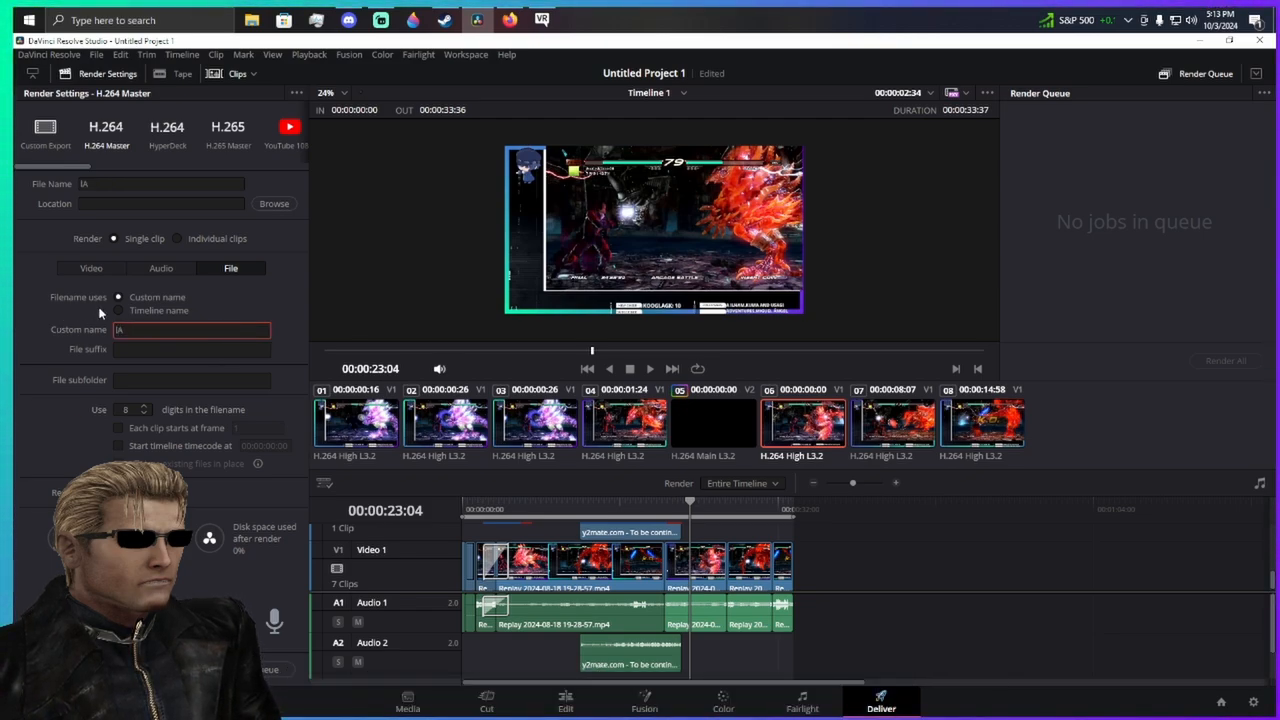
pyautogui.write('SR')
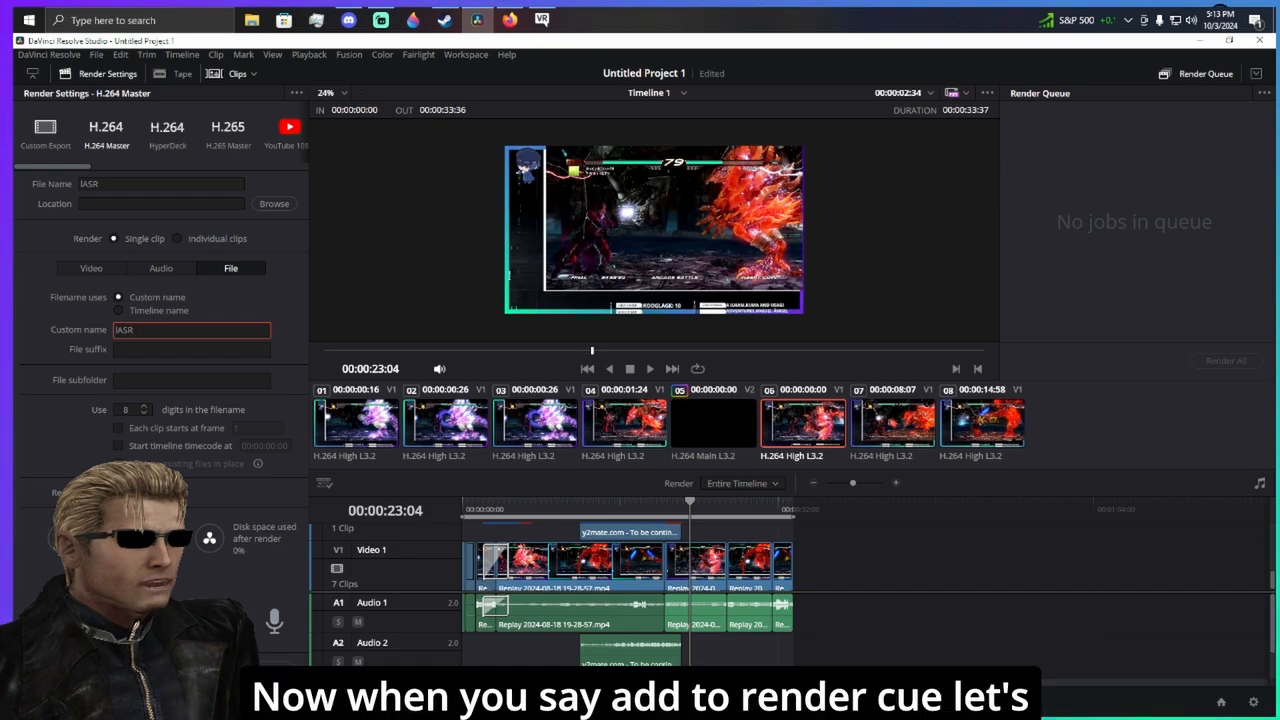
pyautogui.click(240, 668)
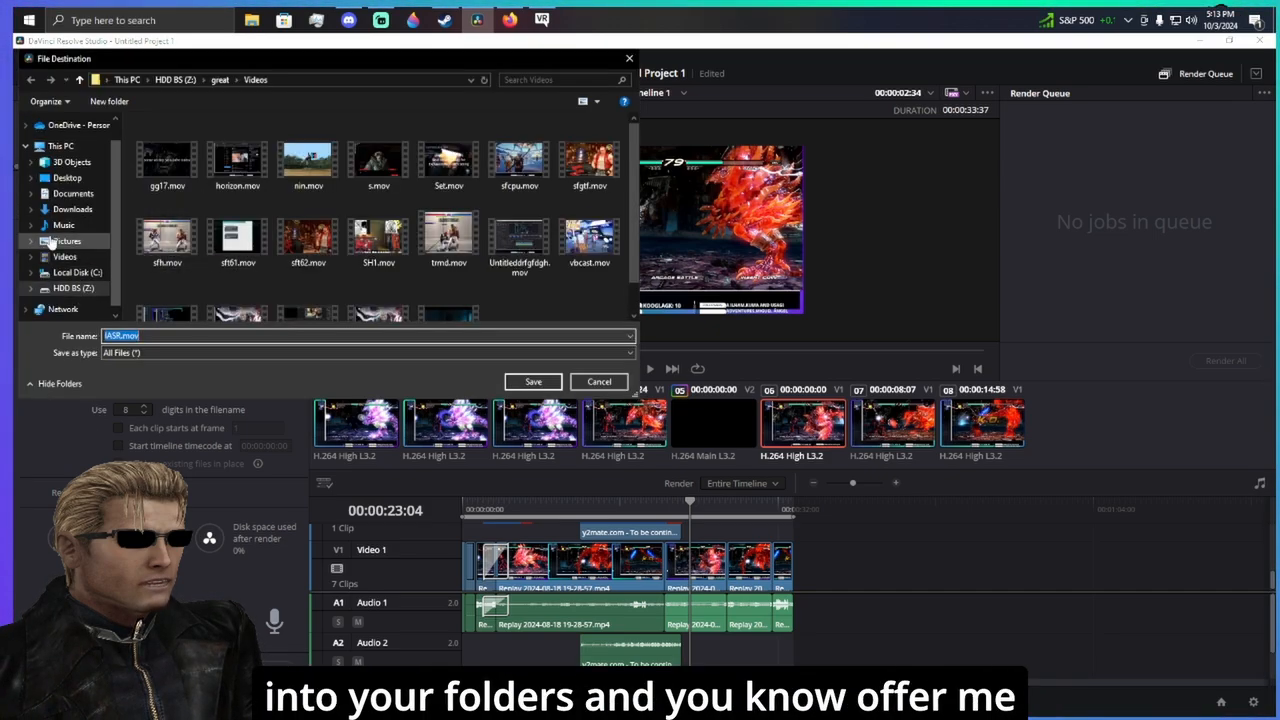
pyautogui.click(533, 383)
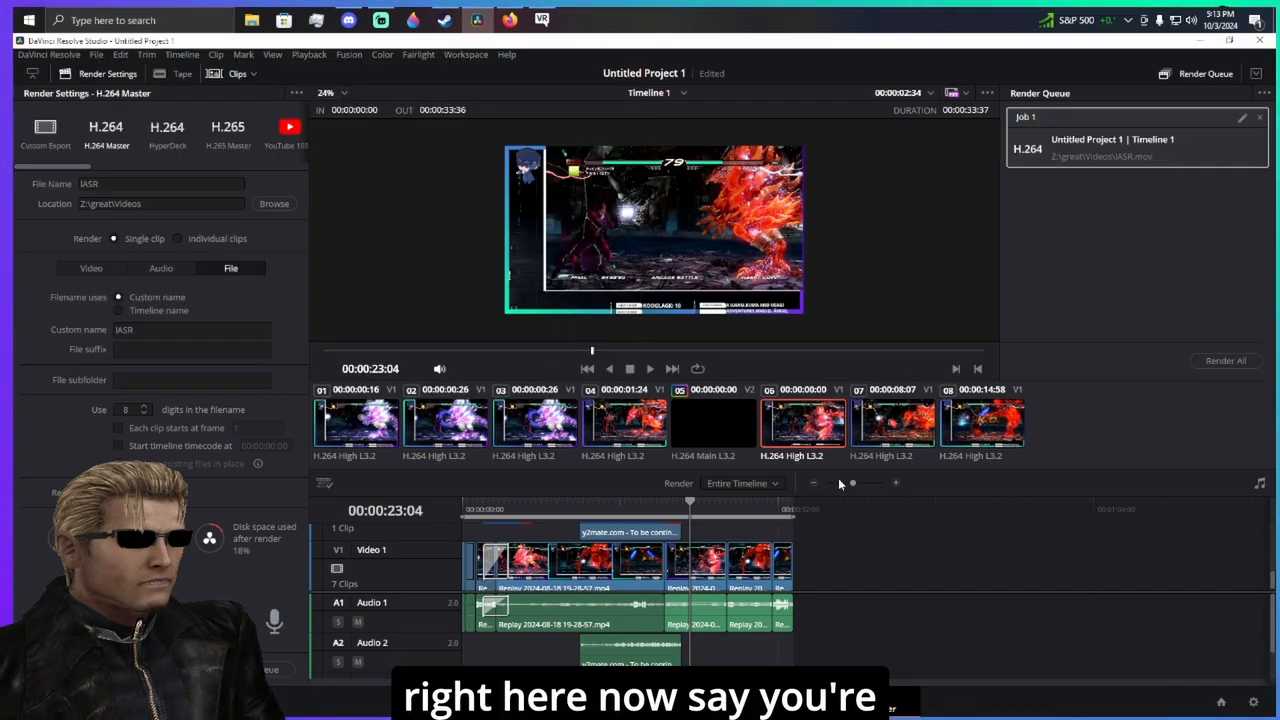
# - Limit the render range to 00:00:00:00–00:00:14:07, rename the file lASR1 and add it to the render queue
pyautogui.click(896, 483)
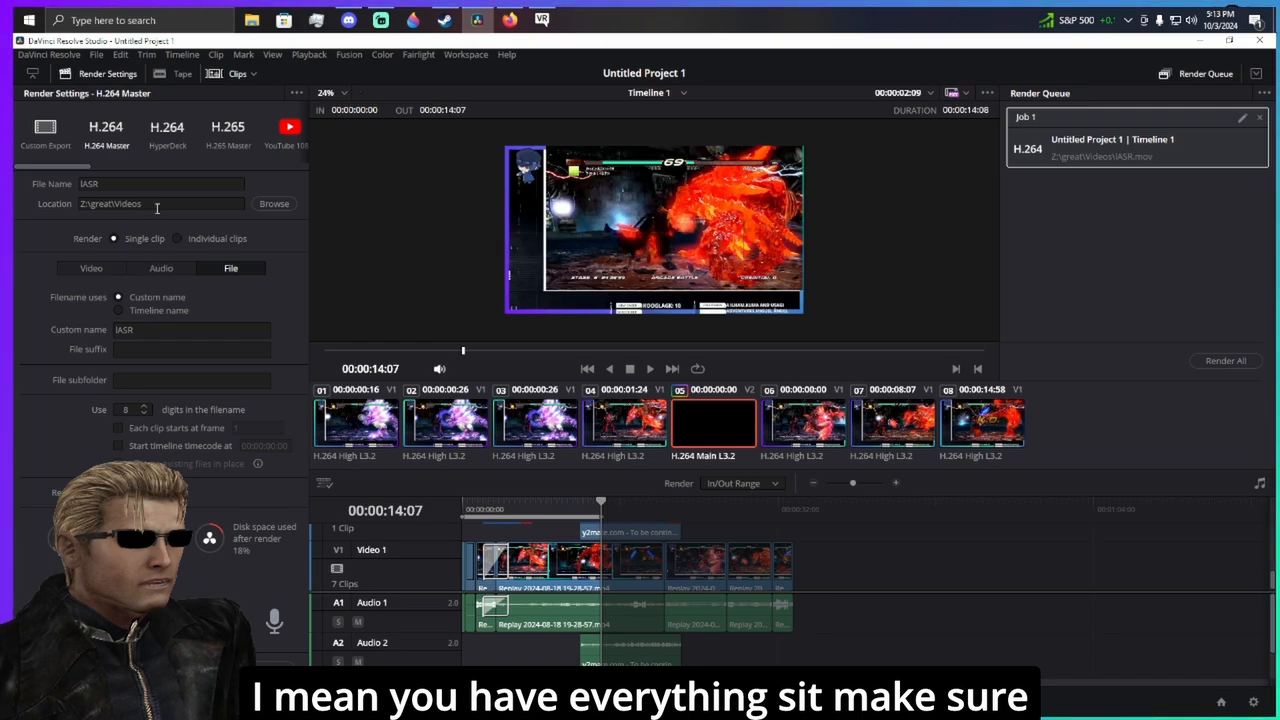
pyautogui.click(139, 183)
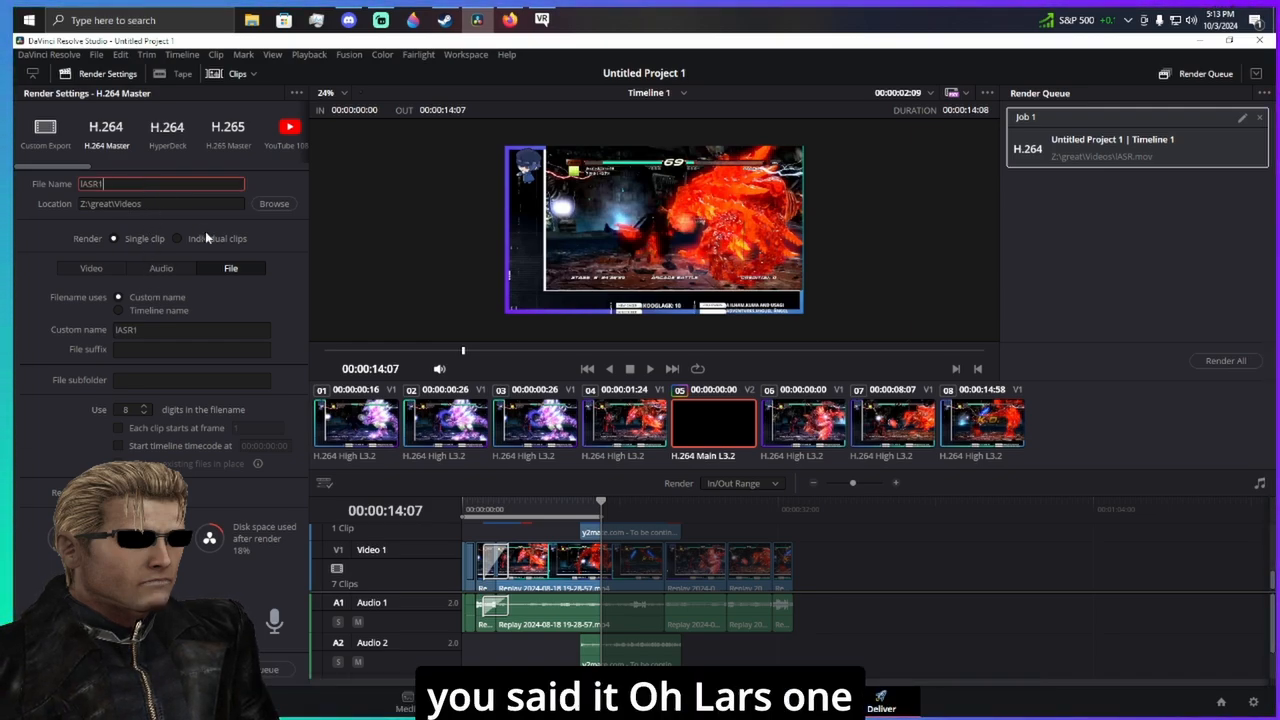
pyautogui.click(270, 669)
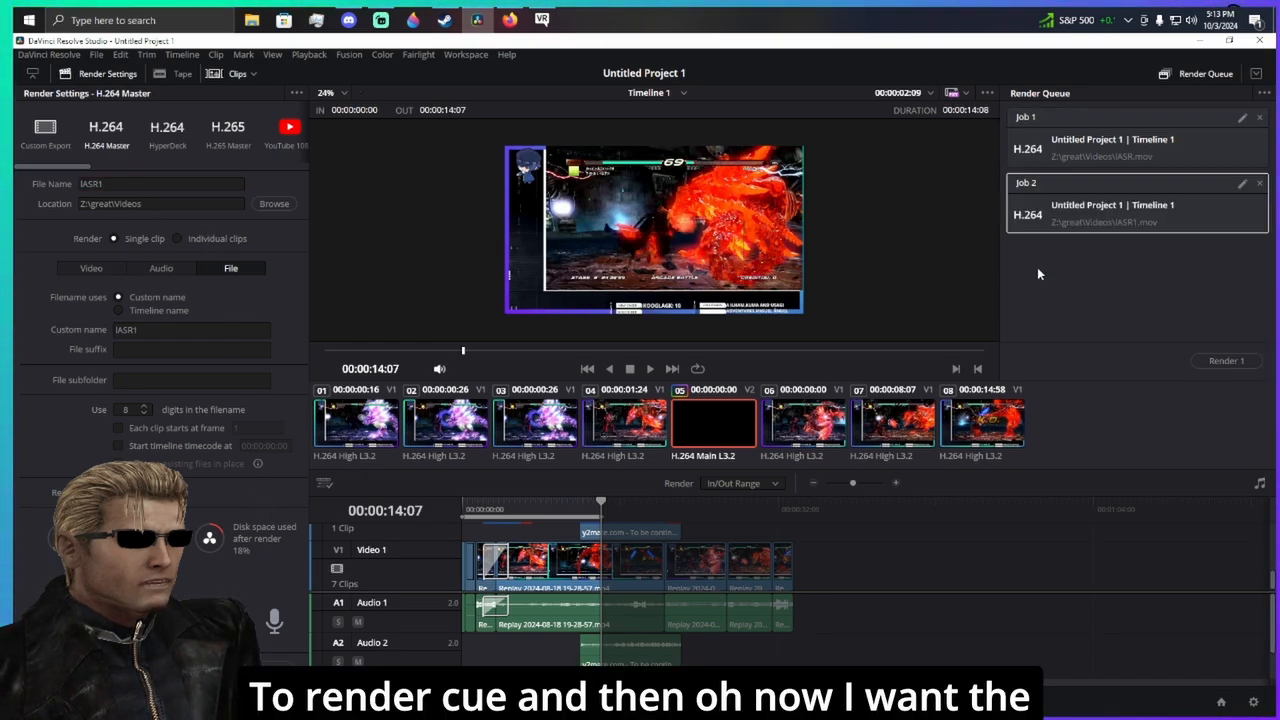
# - Change the render range to 00:00:12:00–00:00:33:27, rename the file lASR12 and add it to the render queue
pyautogui.moveTo(605, 516); pyautogui.dragTo(790, 515)
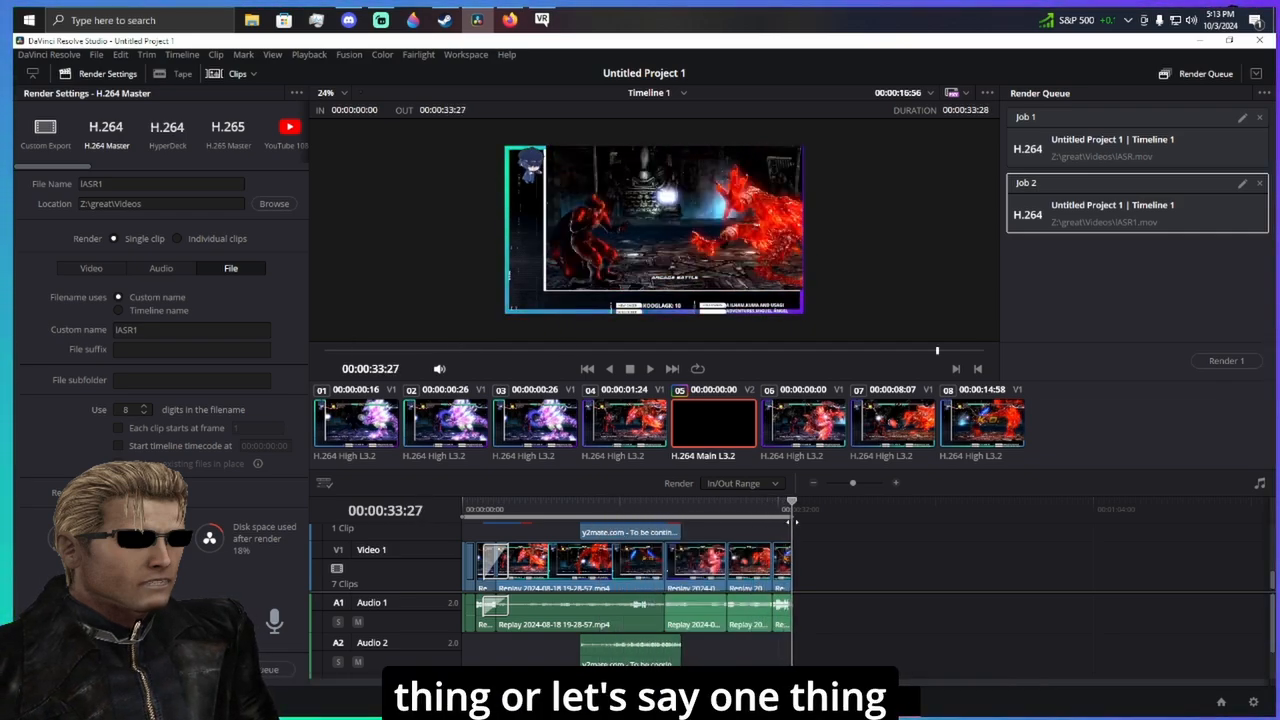
pyautogui.moveTo(476, 516); pyautogui.dragTo(582, 538)
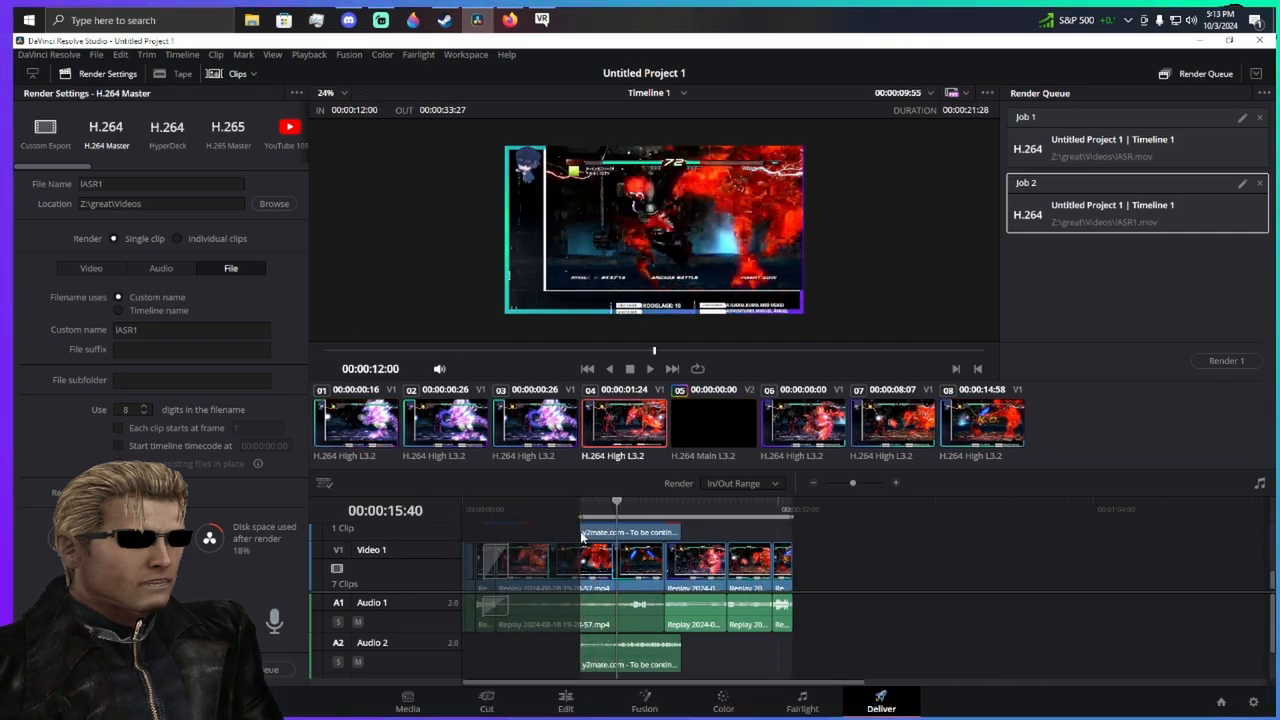
pyautogui.click(115, 184)
pyautogui.write('2')
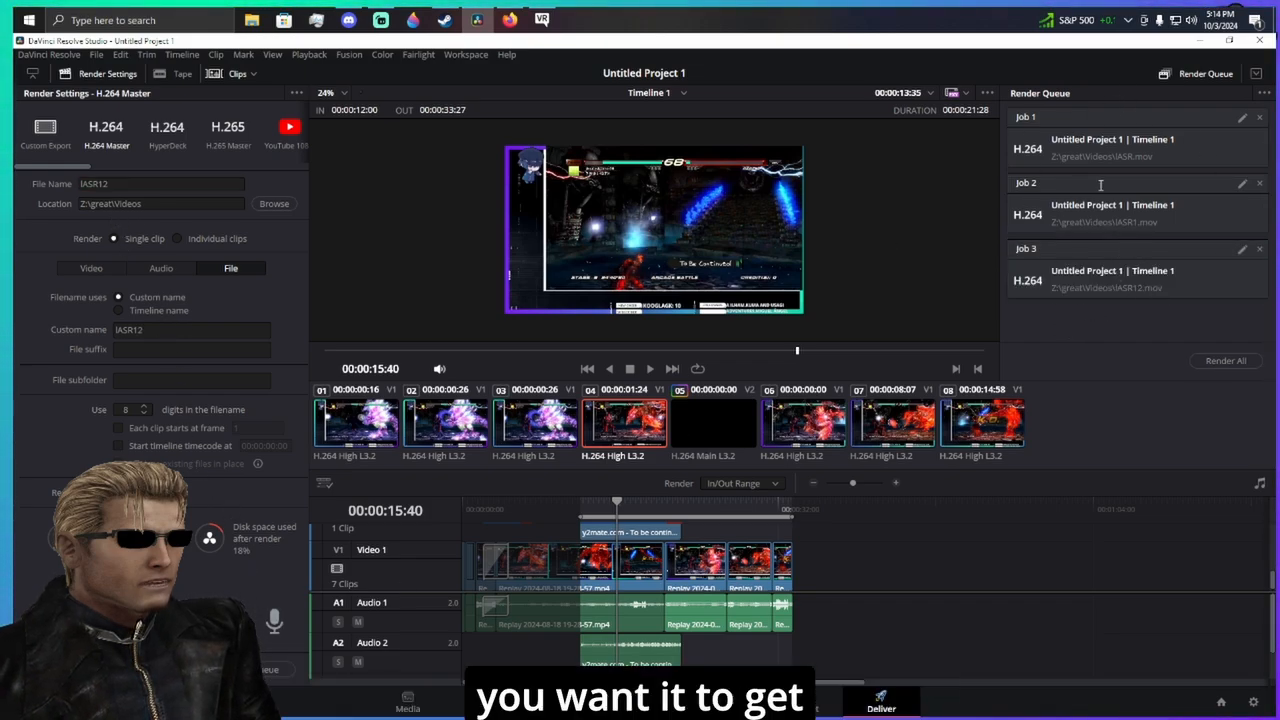
# - Select the third render job, clear the selection and remove all jobs from the render queue
pyautogui.click(1133, 272)
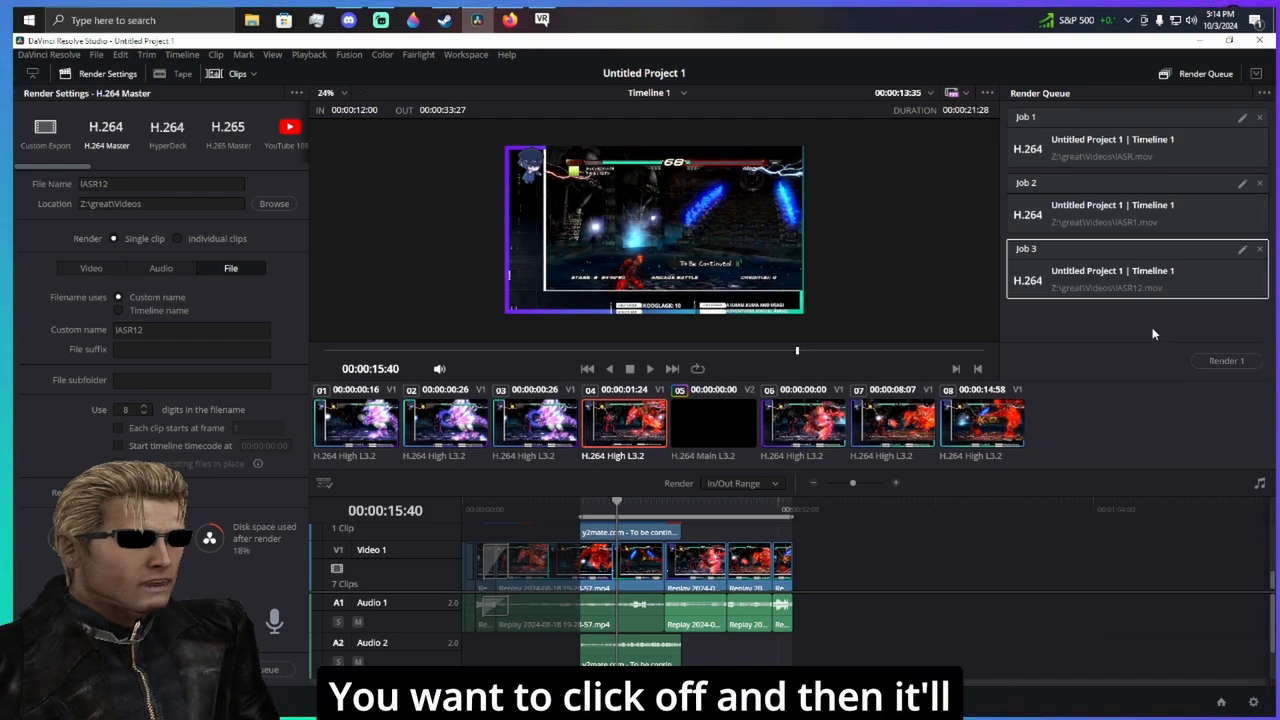
pyautogui.click(1103, 327)
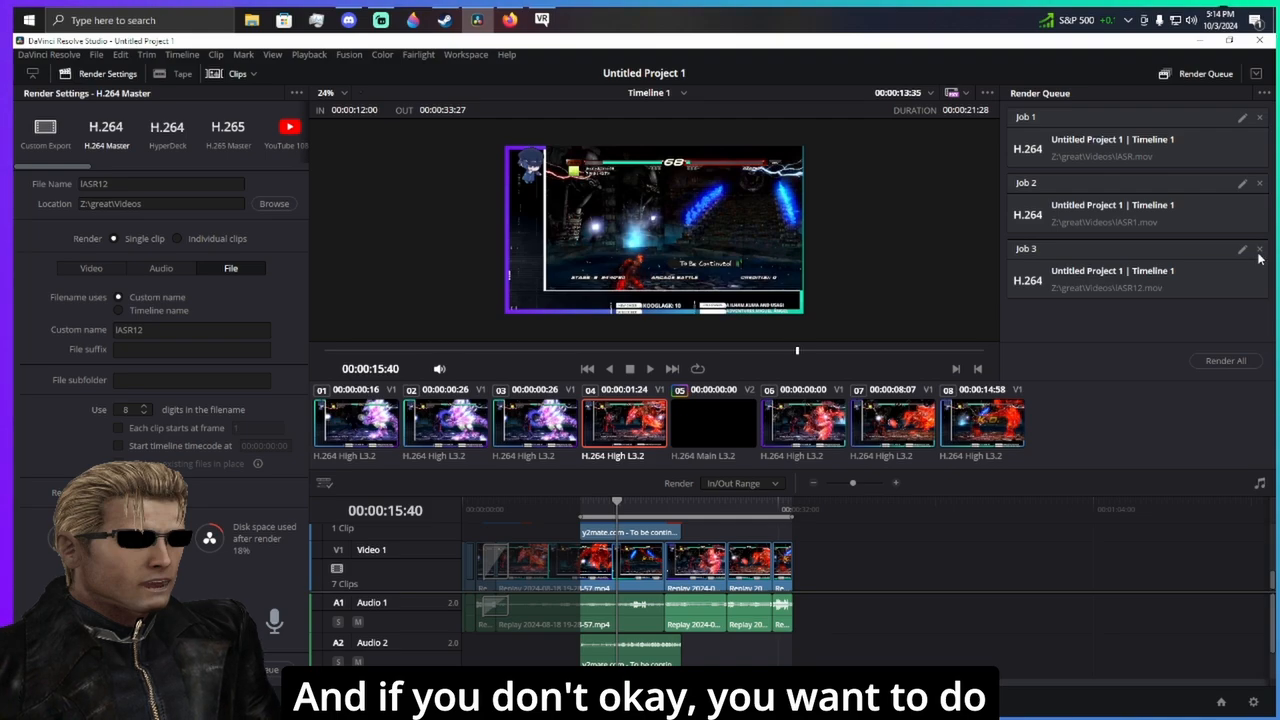
pyautogui.click(1258, 117)
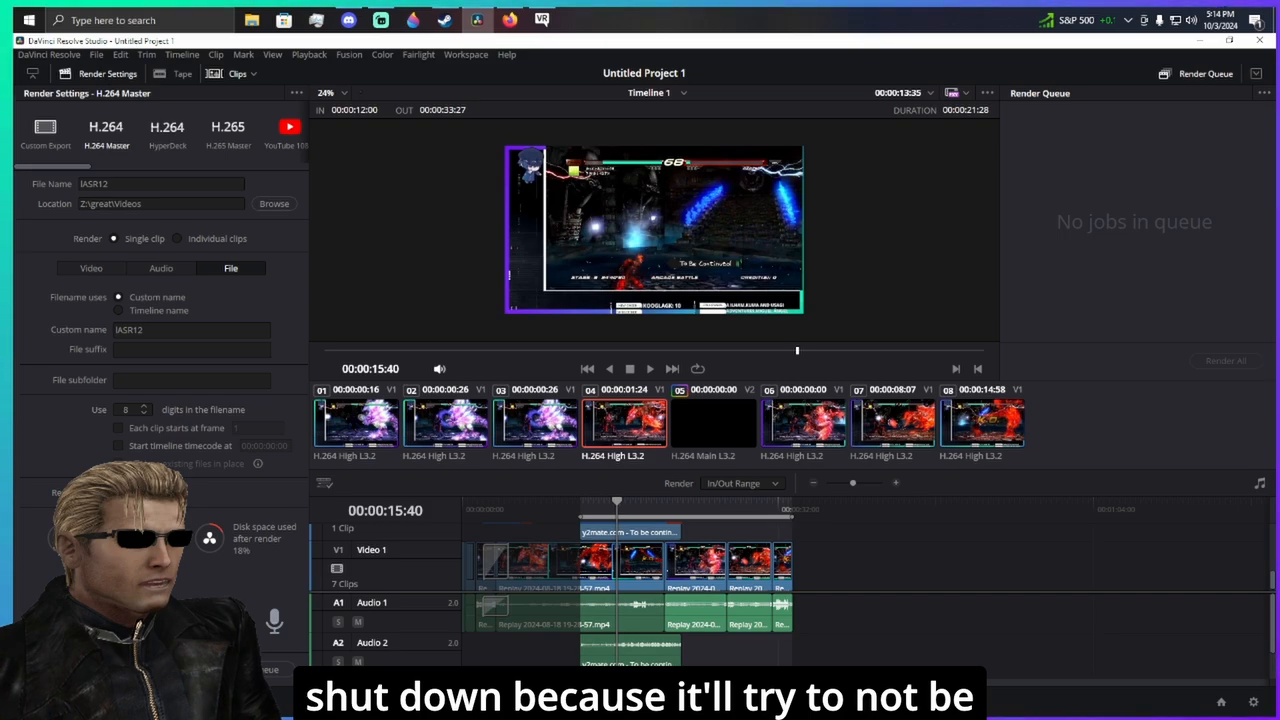
# - Open the System Vitals page in OMEN Gaming Hub and return to DaVinci Resolve
pyautogui.click(78, 18)
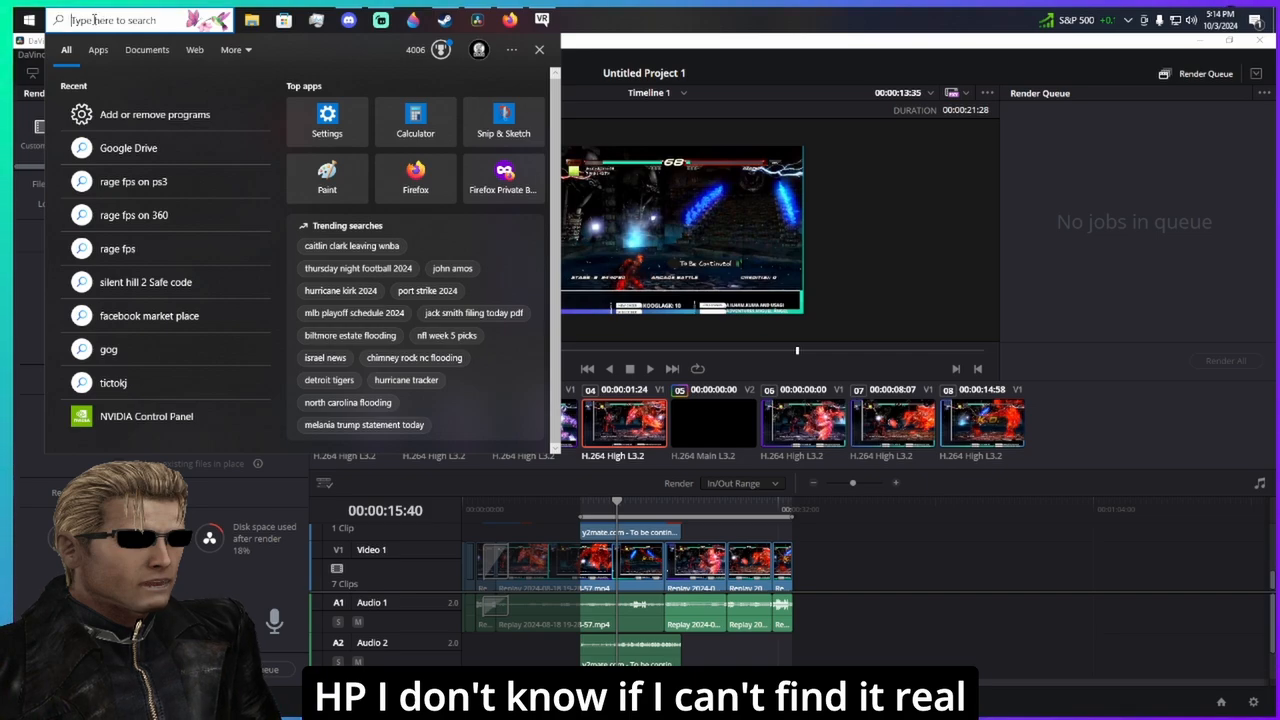
pyautogui.click(29, 20)
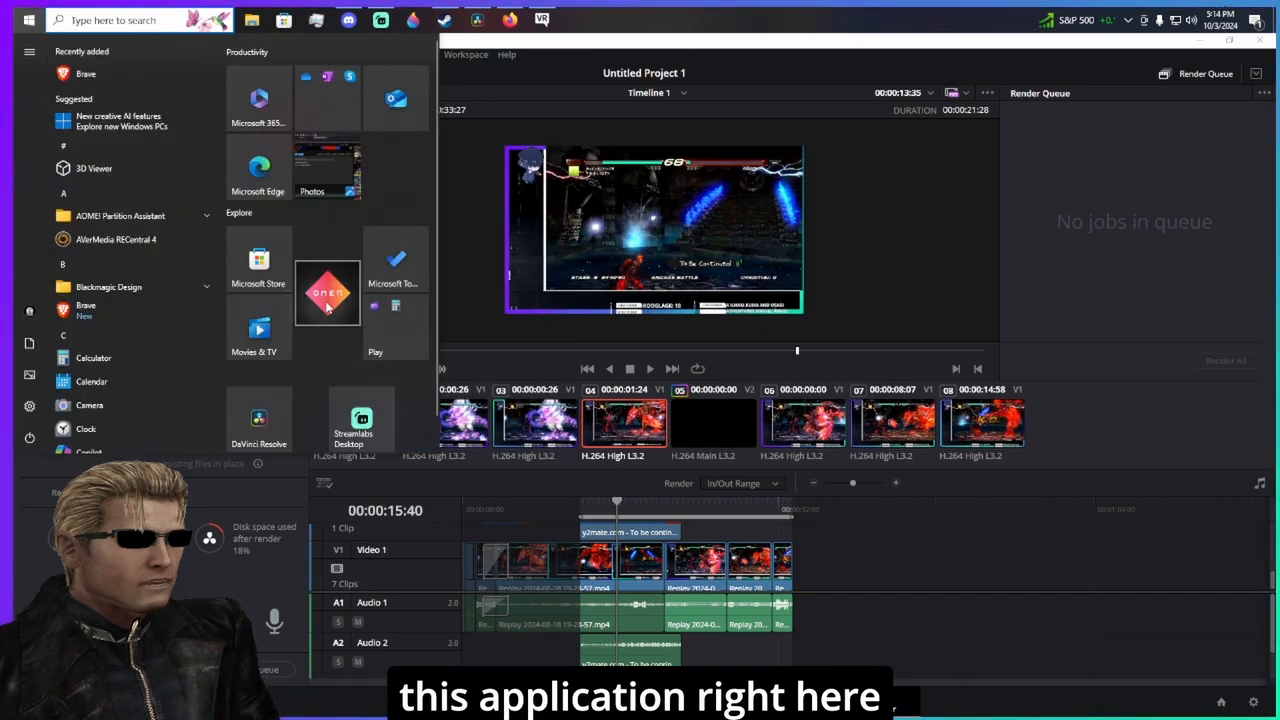
pyautogui.click(327, 308)
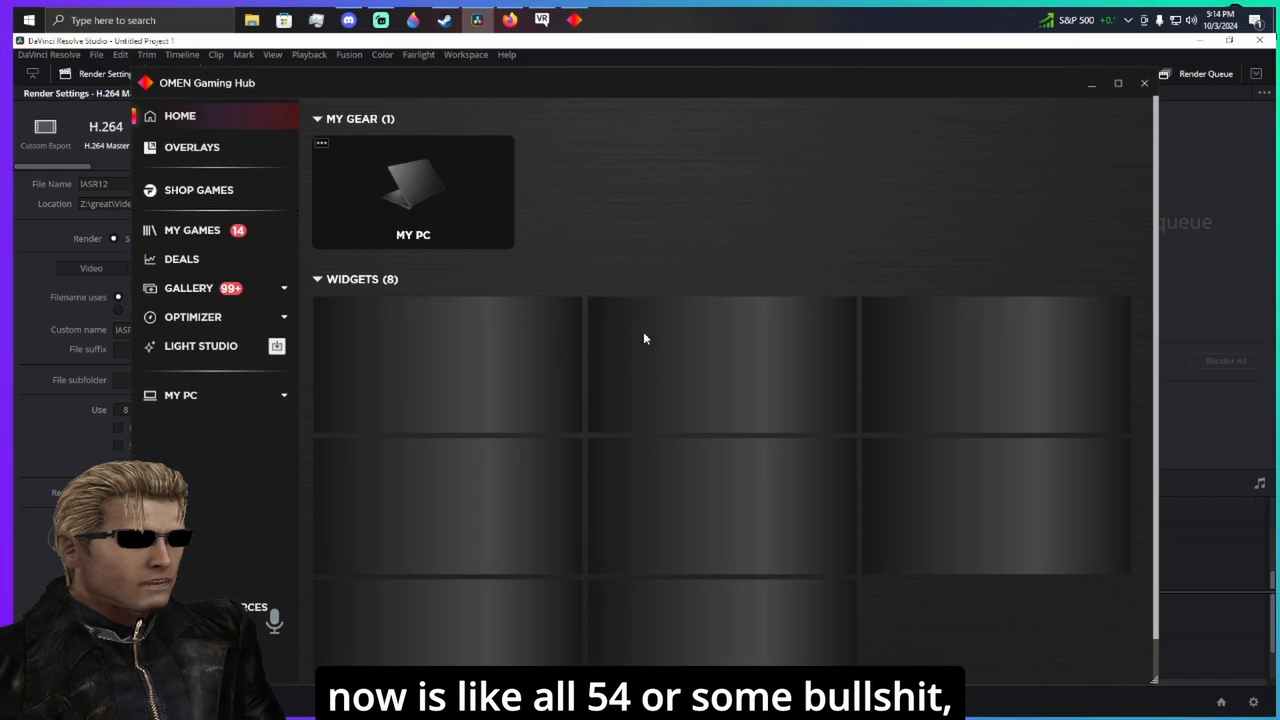
pyautogui.click(249, 426)
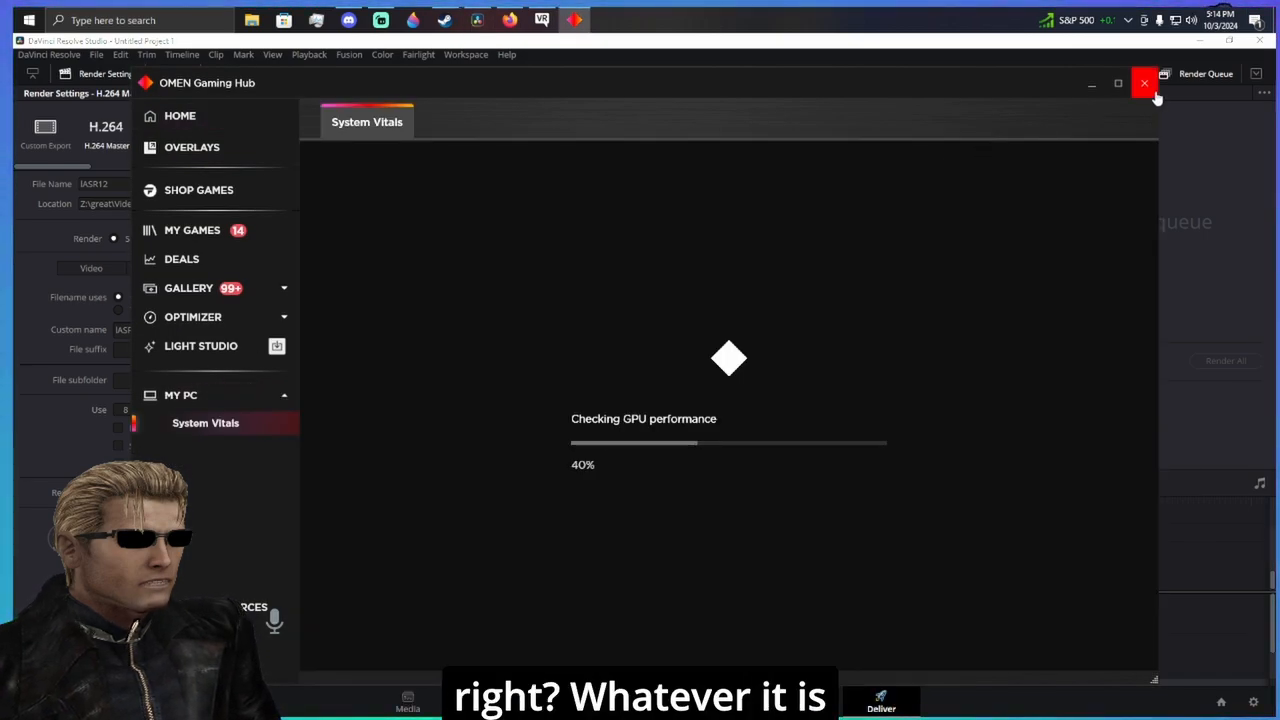
pyautogui.click(60, 431)
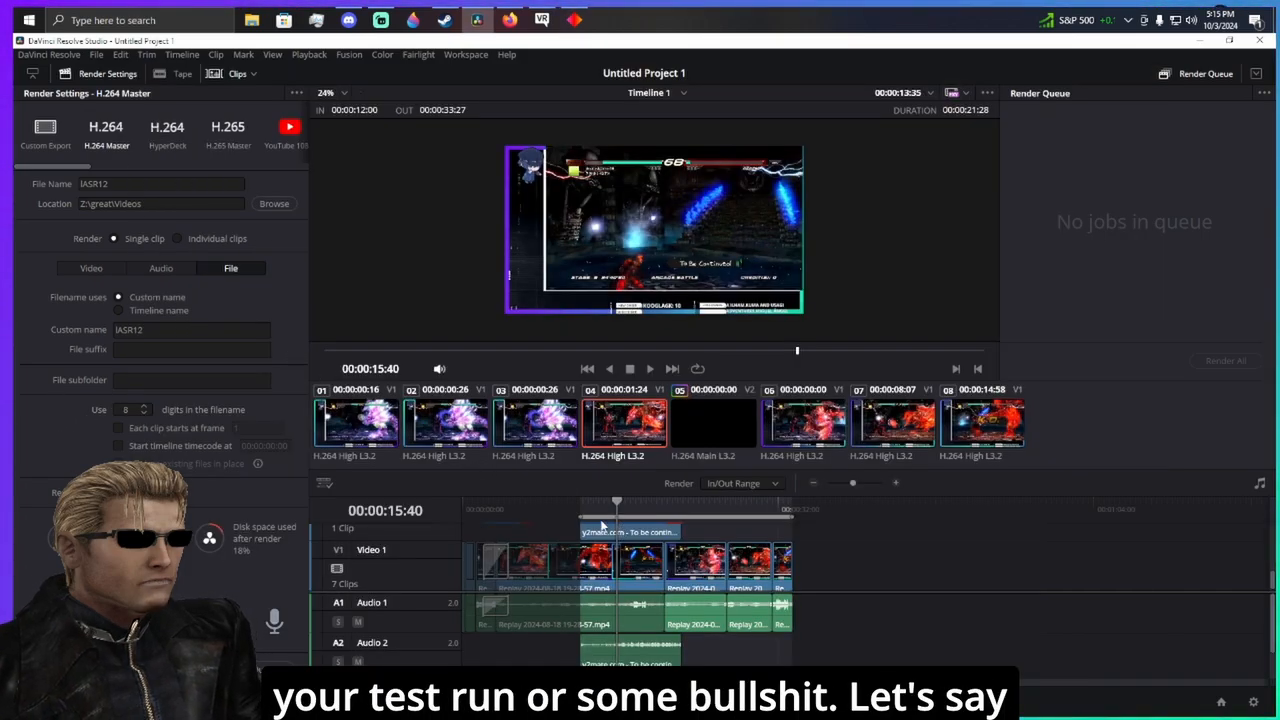
# - Queue lASR12 with the range starting at 00:00:00:00 and start rendering all jobs after checking the system vitals in OMEN Gaming Hub
pyautogui.moveTo(581, 517); pyautogui.dragTo(462, 517)
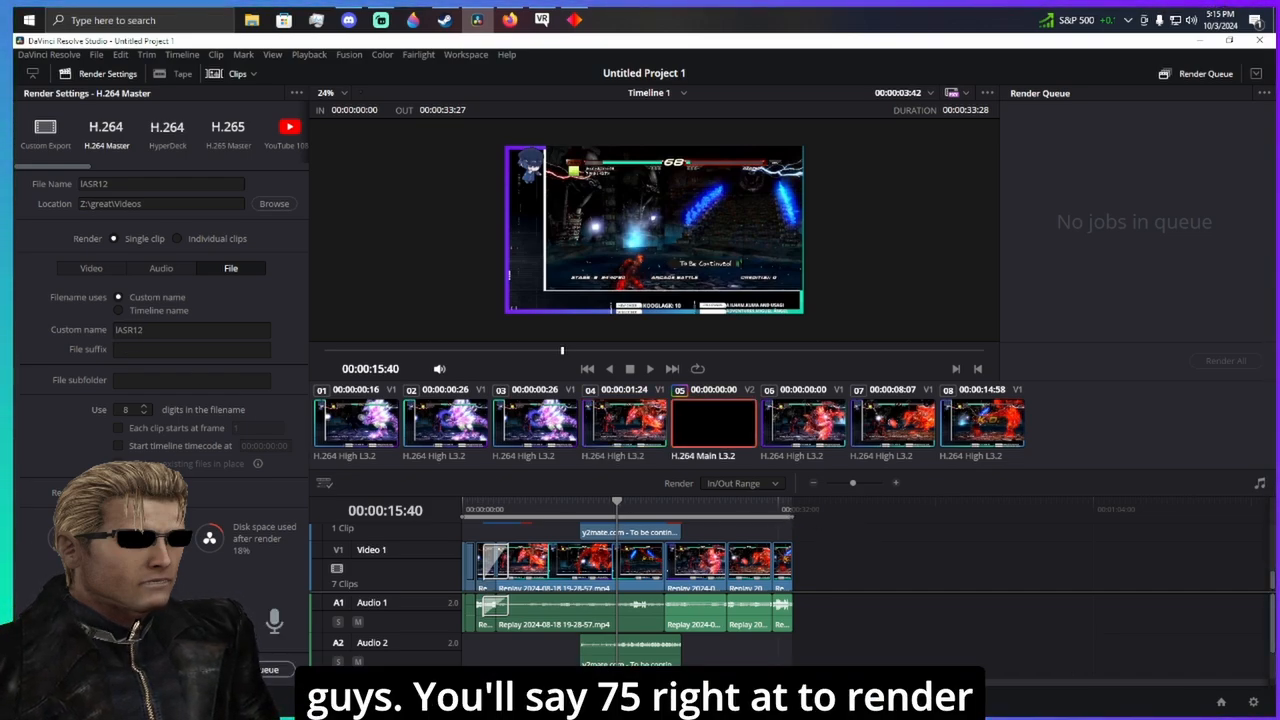
pyautogui.click(230, 669)
pyautogui.click(574, 20)
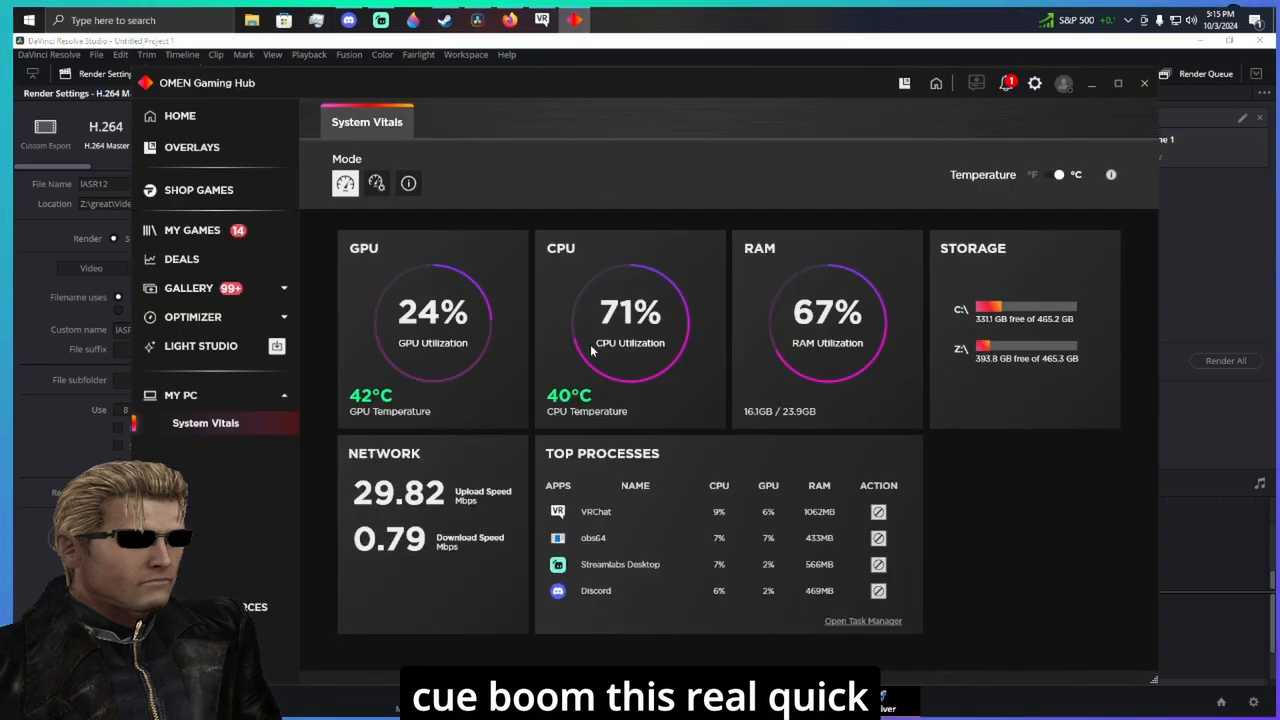
pyautogui.click(1214, 372)
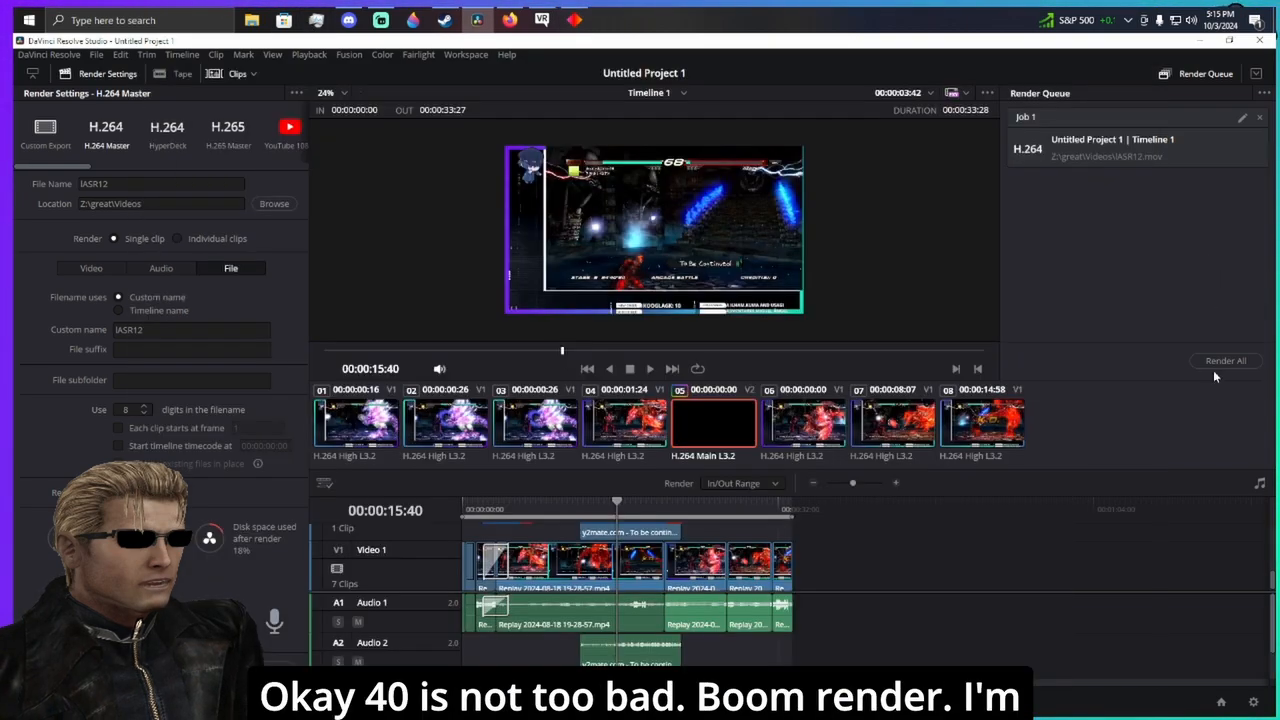
pyautogui.click(1206, 359)
# - Check the system vitals in OMEN Gaming Hub during the render, and stop the render and remove its job from the queue
pyautogui.click(577, 20)
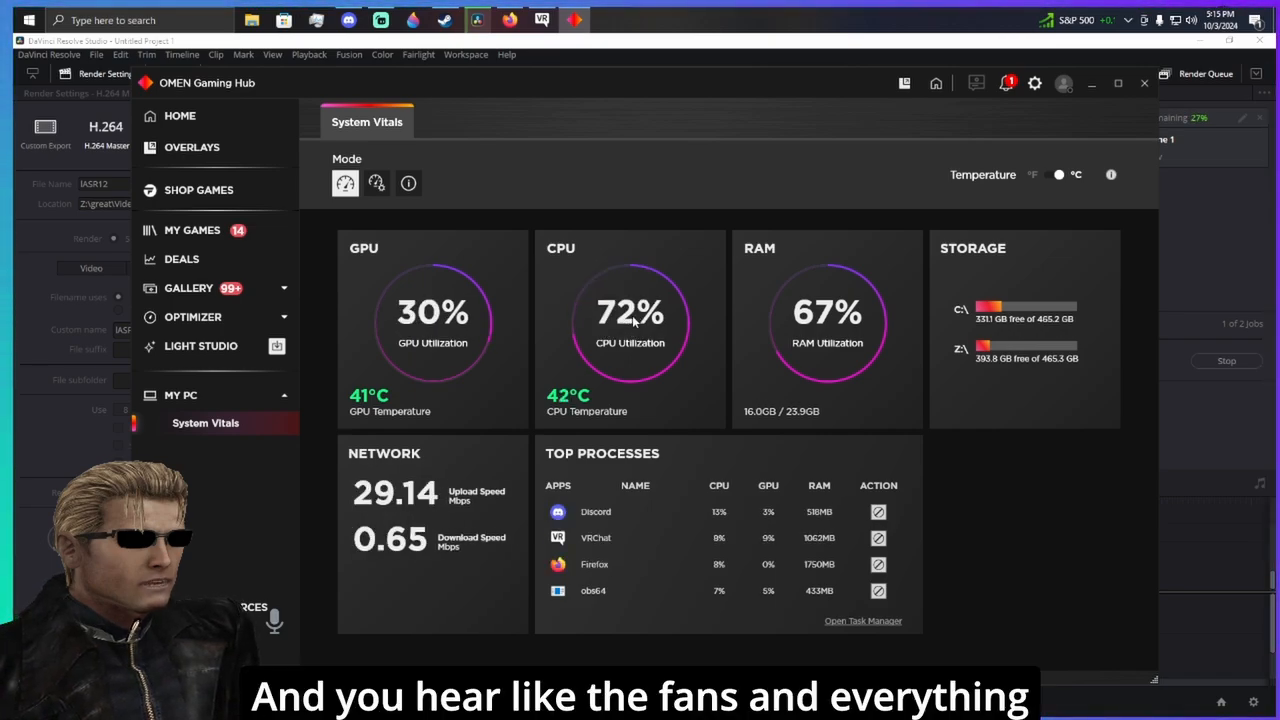
pyautogui.click(1212, 359)
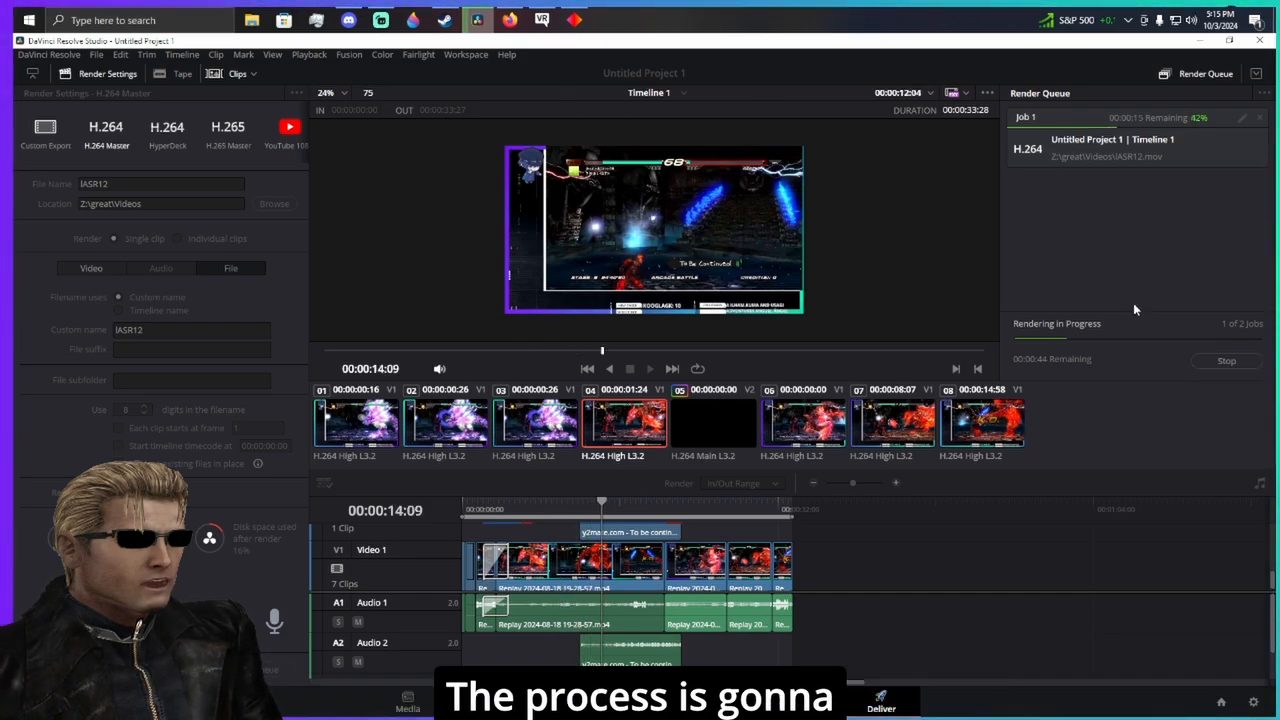
pyautogui.click(1224, 360)
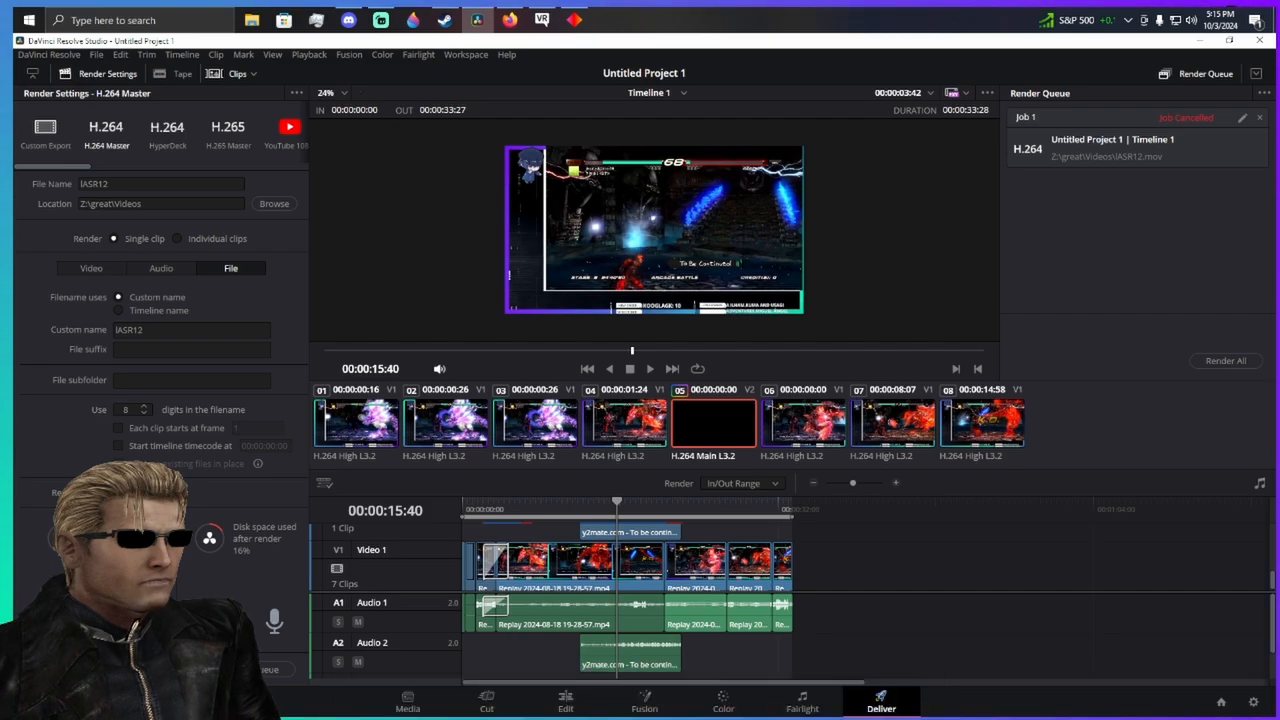
pyautogui.click(1259, 118)
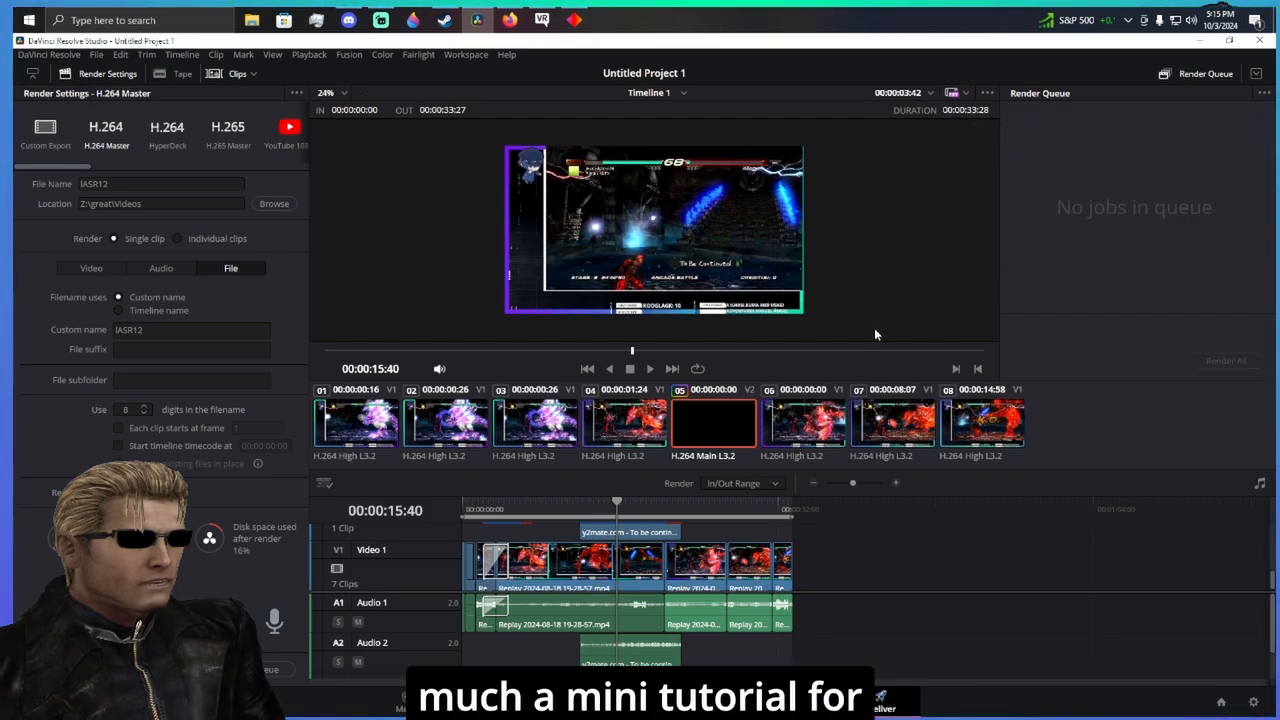
# - Zoom in on the timeline and return to the Edit page
pyautogui.click(896, 482)
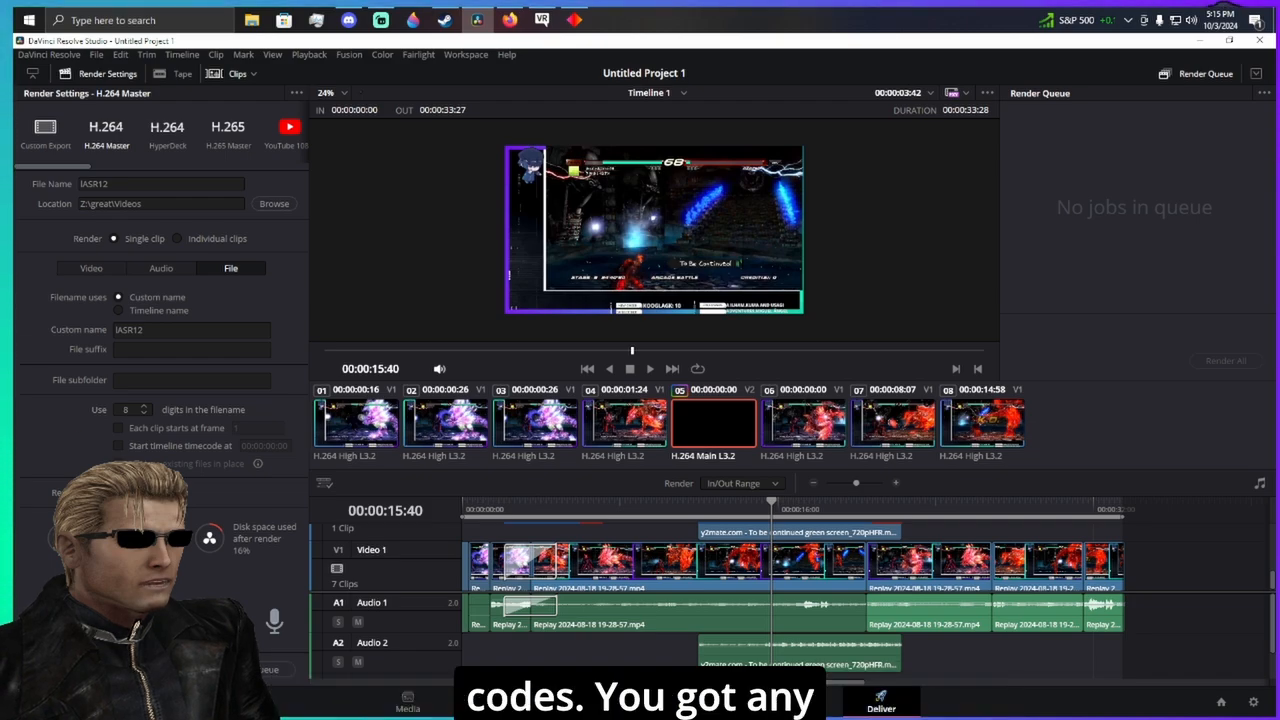
pyautogui.hotkey('shift', '4')
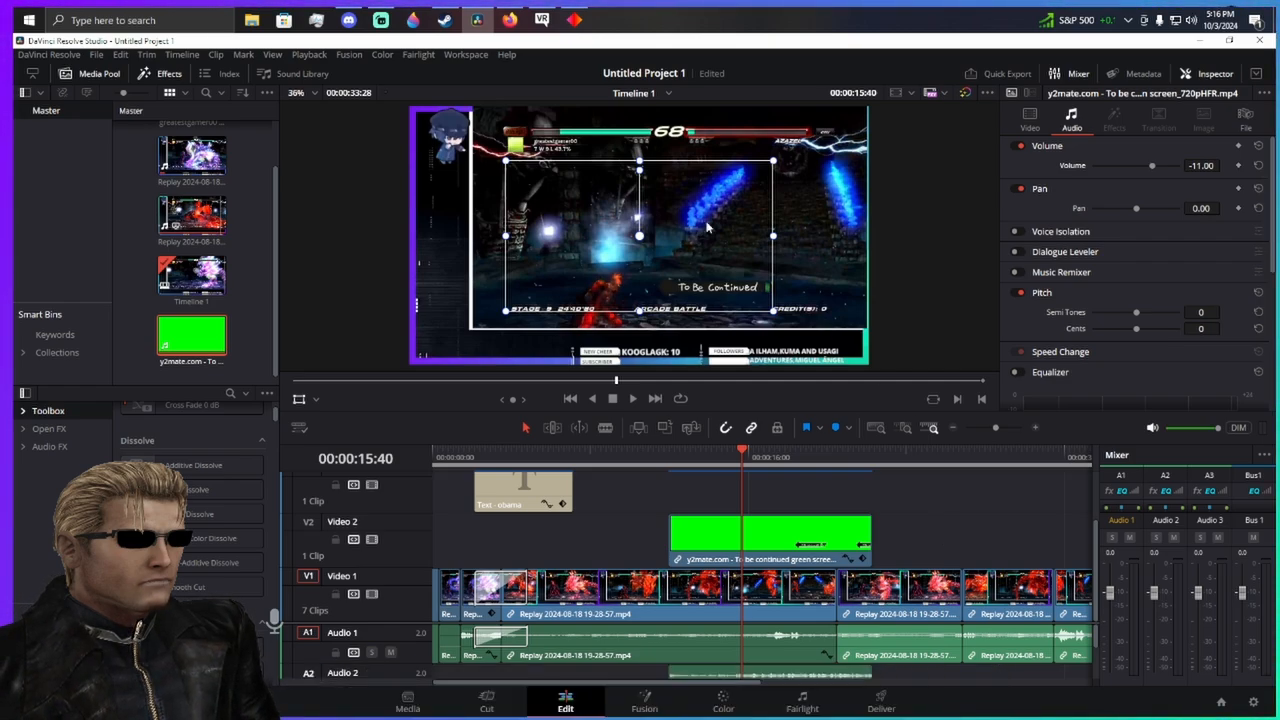
pyautogui.moveTo(387, 27)
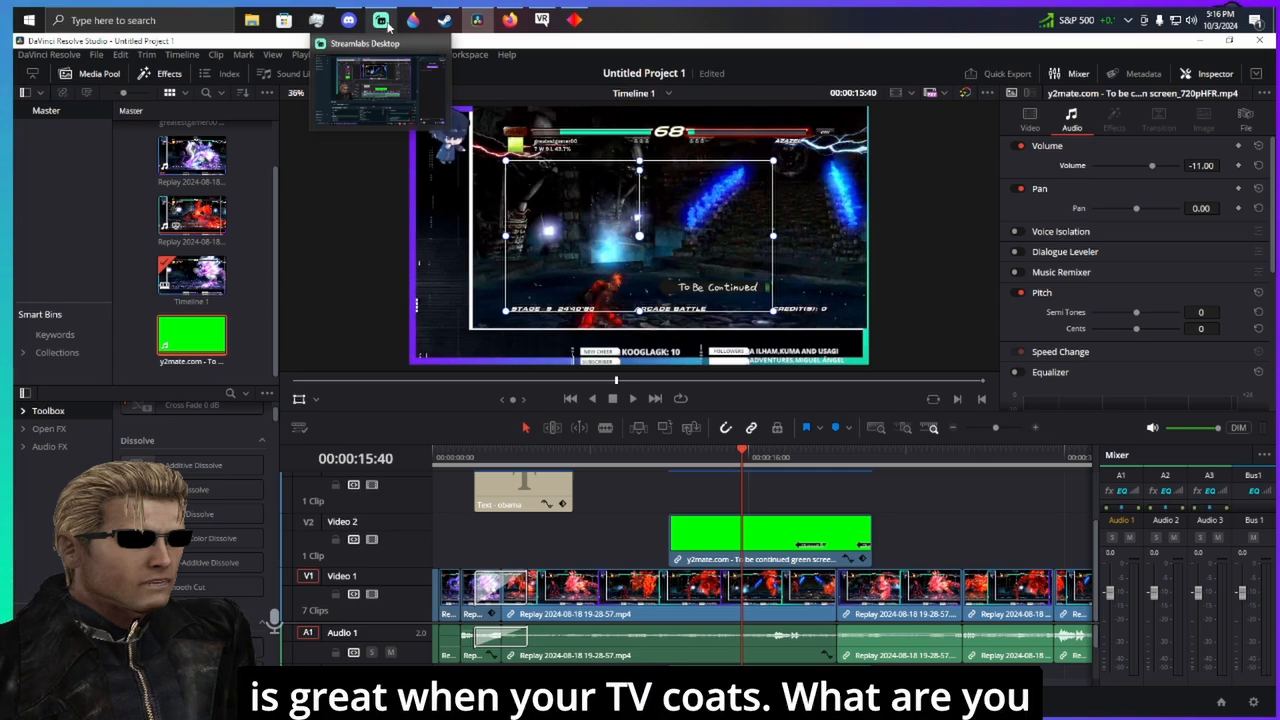